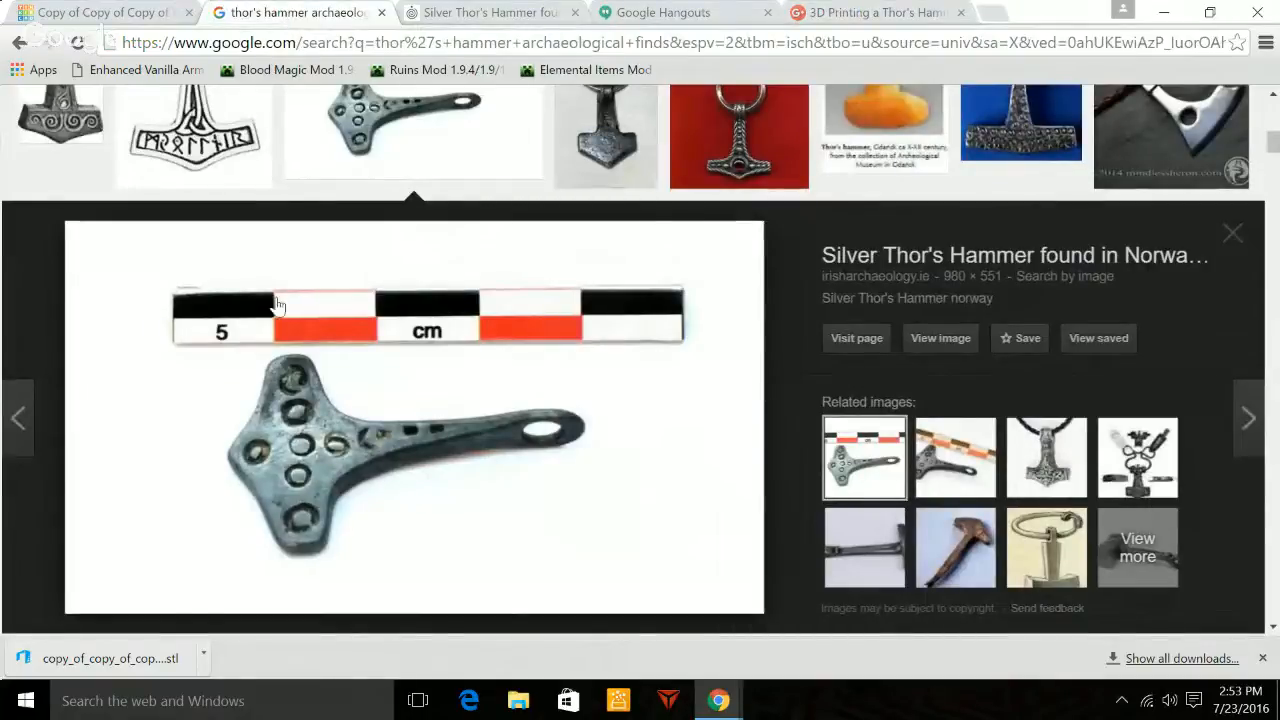
Read through the silver Thor's hammer article, return to its Google Images result, and open the Start menu.
{"action": "left_click", "coordinate": [488, 18]}
{"action": "scroll", "coordinate": [654, 389], "scroll_direction": "down", "scroll_amount": 1}
{"action": "scroll", "coordinate": [654, 389], "scroll_direction": "down", "scroll_amount": 3}
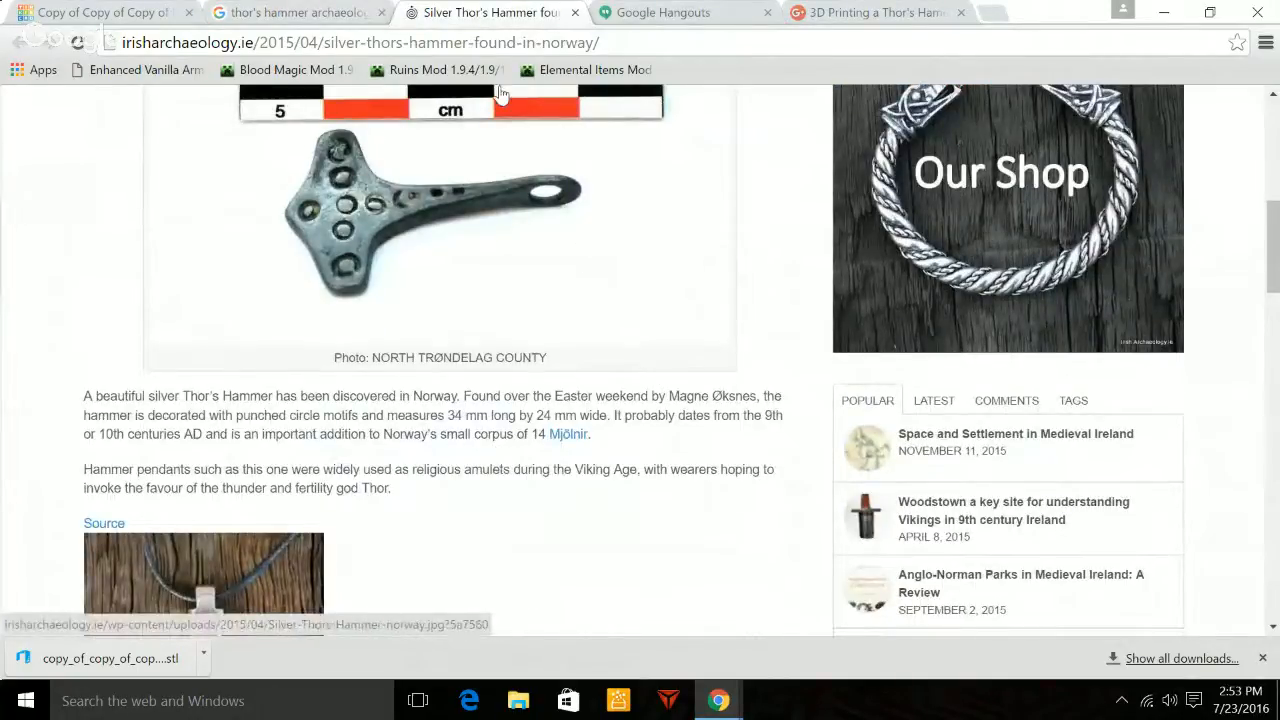
{"action": "left_click", "coordinate": [296, 14]}
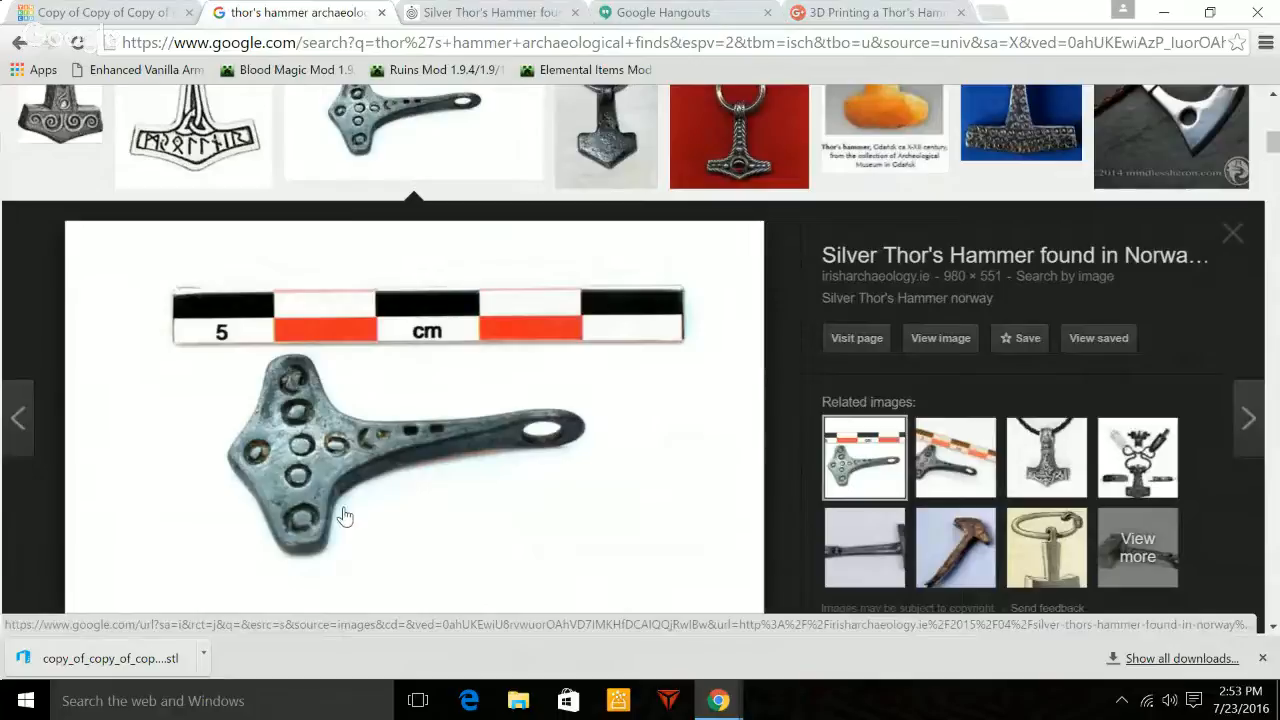
{"action": "left_click", "coordinate": [17, 706]}
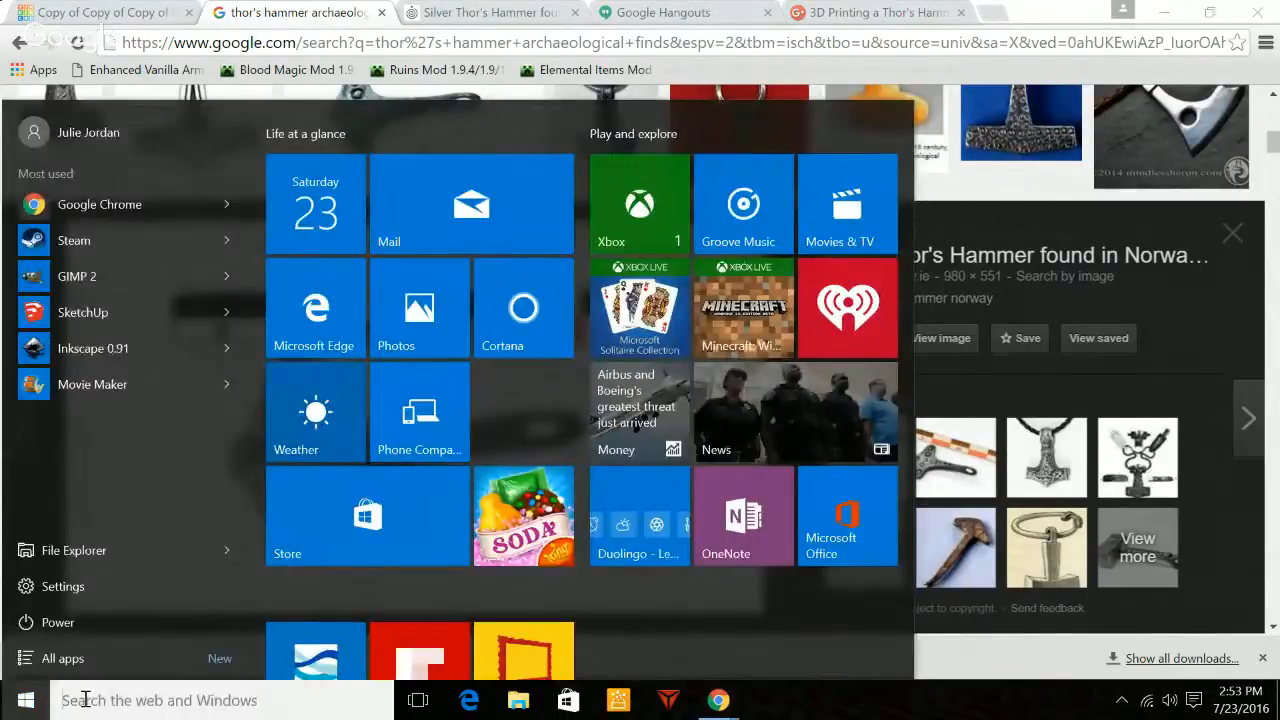
Search the Start menu for 'ink' and launch Inkscape 0.91.
{"action": "left_click", "coordinate": [86, 700]}
{"action": "type", "text": "inks"}
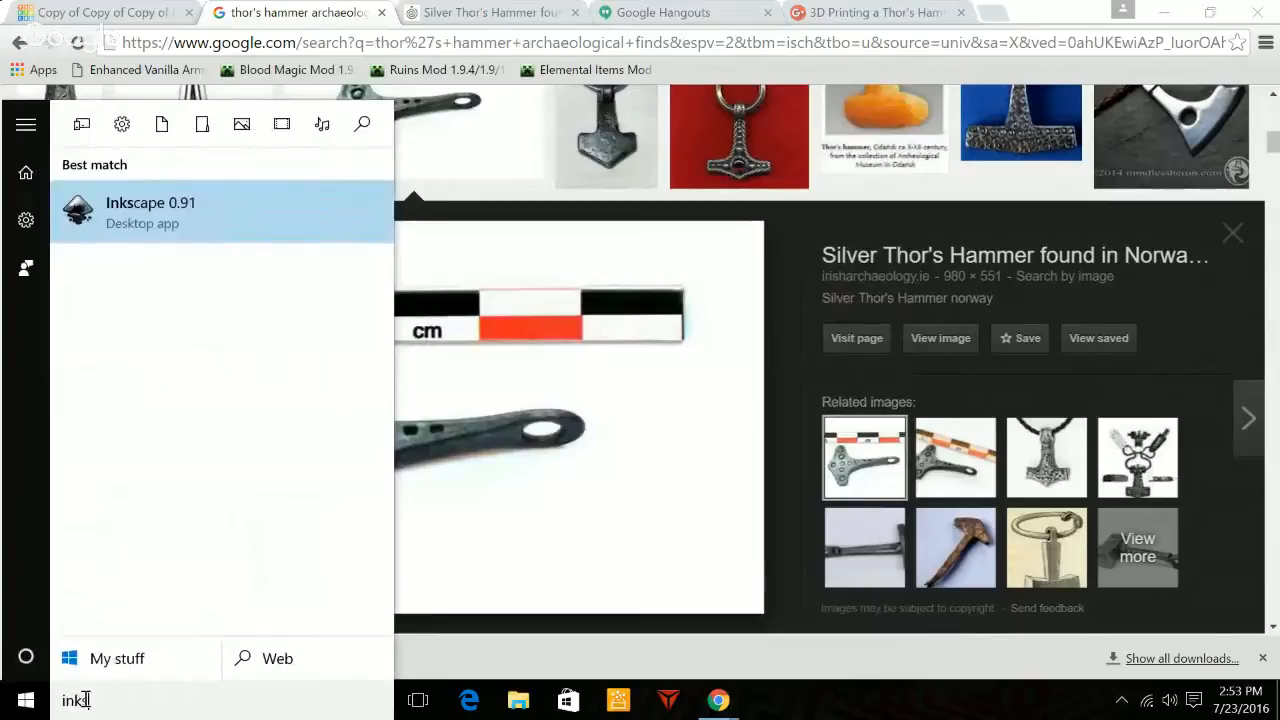
{"action": "left_click", "coordinate": [177, 207]}
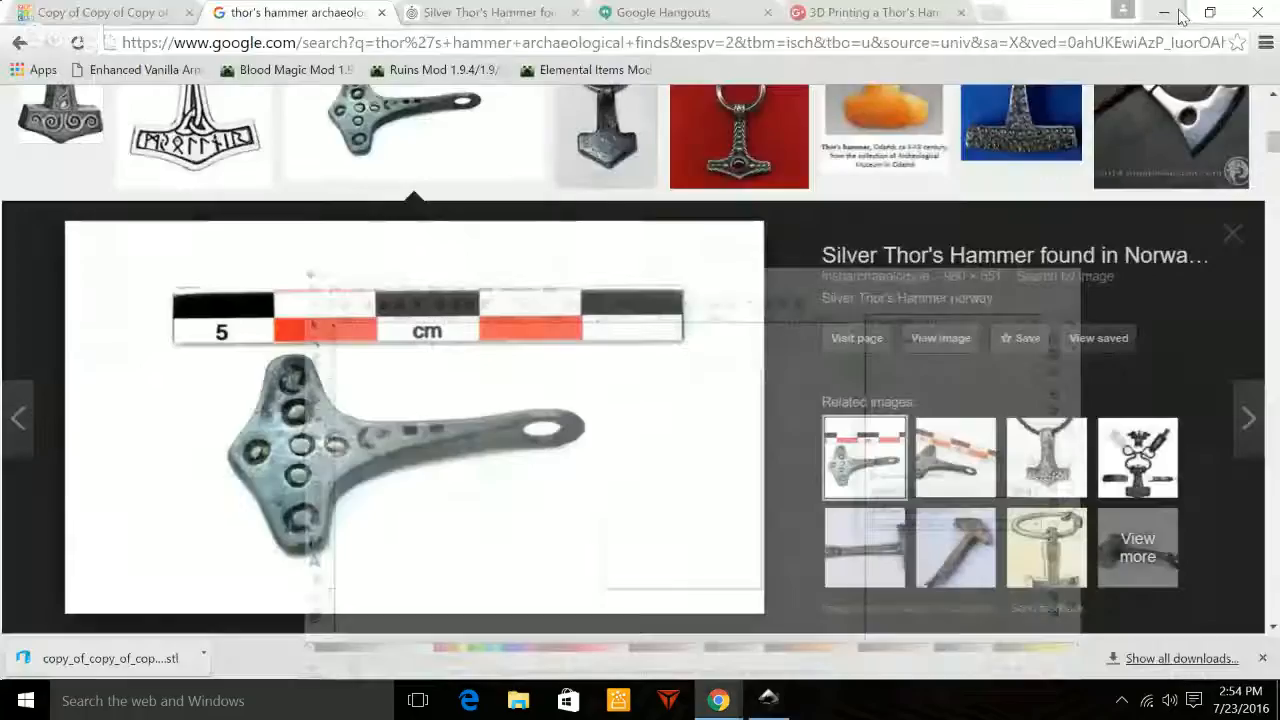
Save the hammer photo from Chrome to Downloads as Silver-Thors-Hammer-norway.jpg, leaving the desktop showing.
{"action": "left_click", "coordinate": [1163, 12]}
{"action": "right_click", "coordinate": [311, 166]}
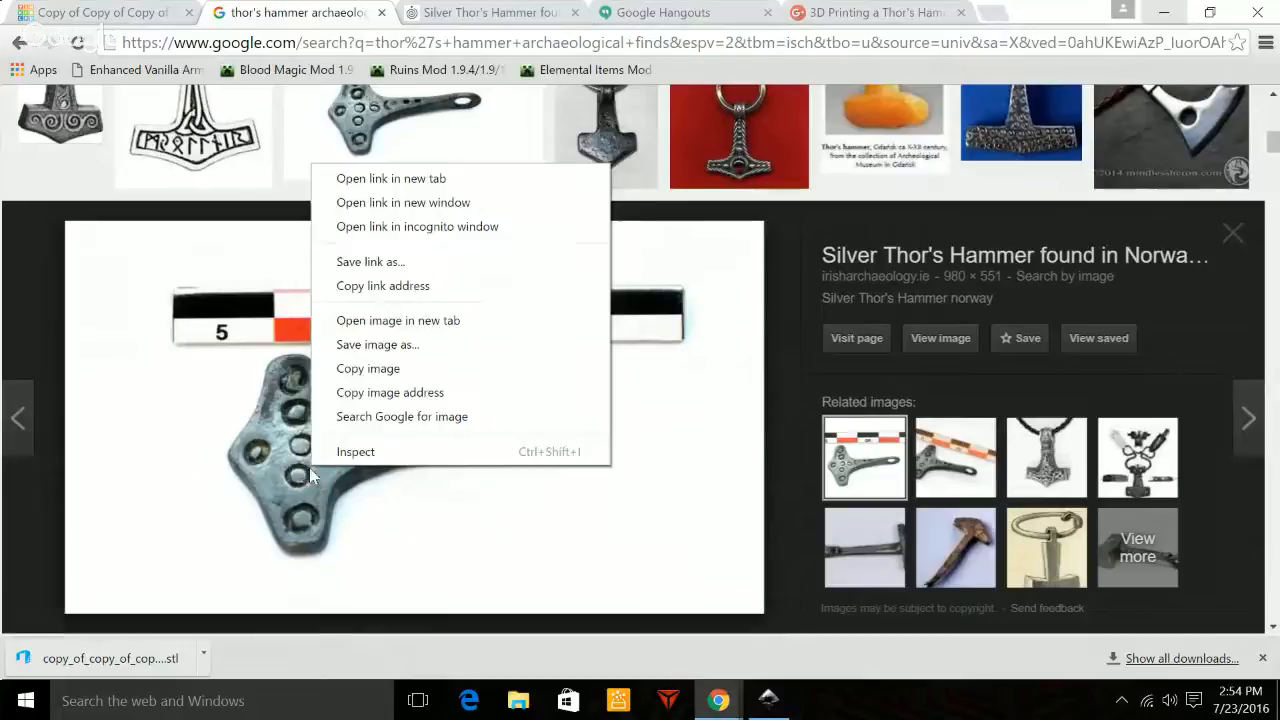
{"action": "left_click", "coordinate": [372, 344]}
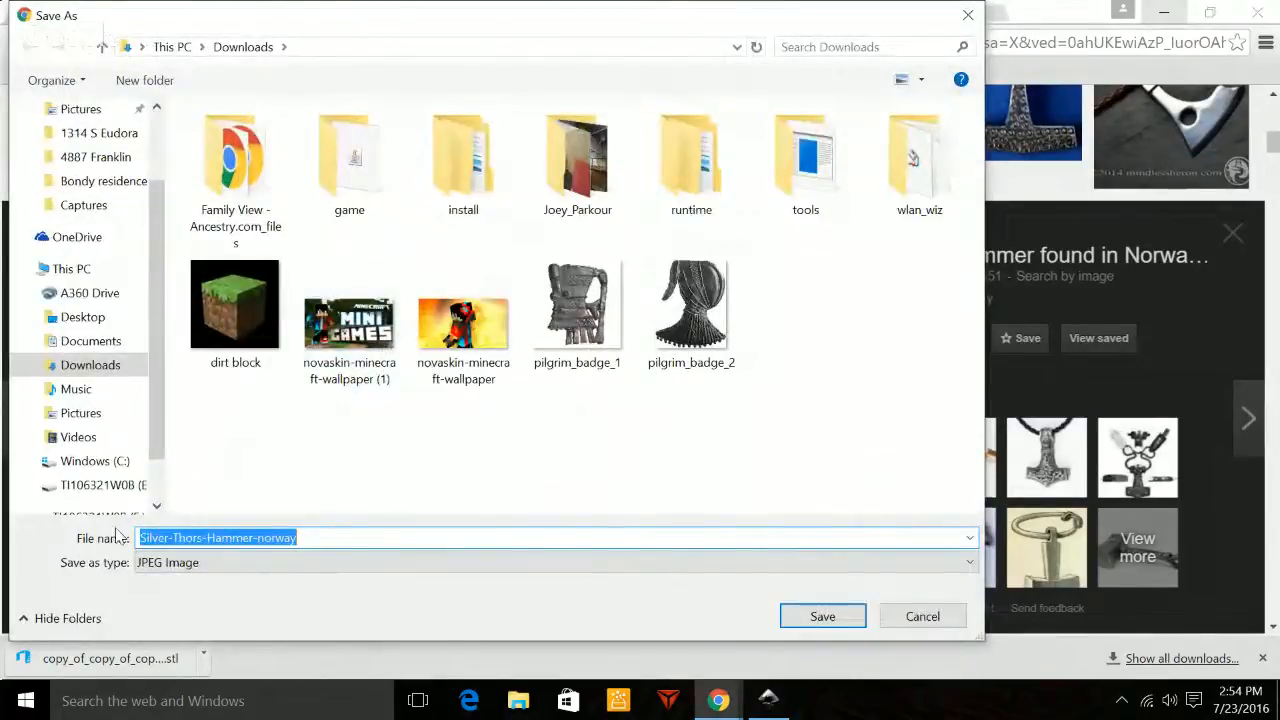
{"action": "left_click", "coordinate": [822, 617]}
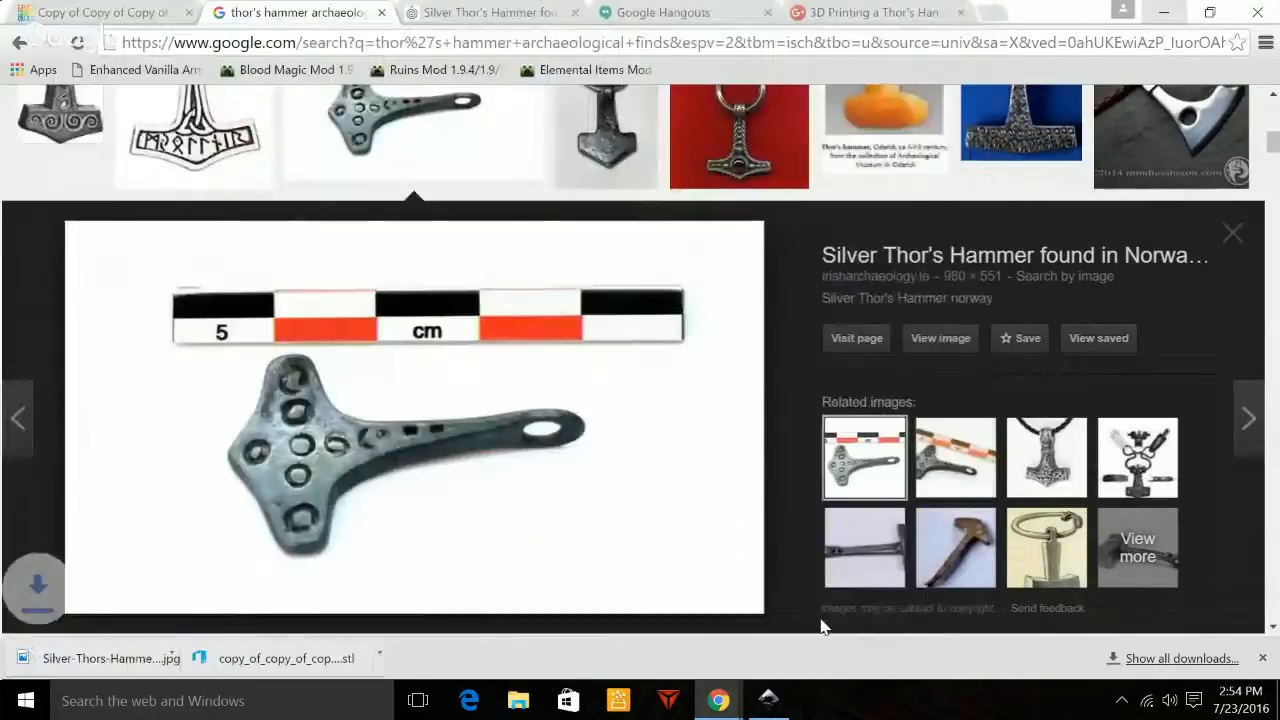
{"action": "left_click", "coordinate": [1172, 17]}
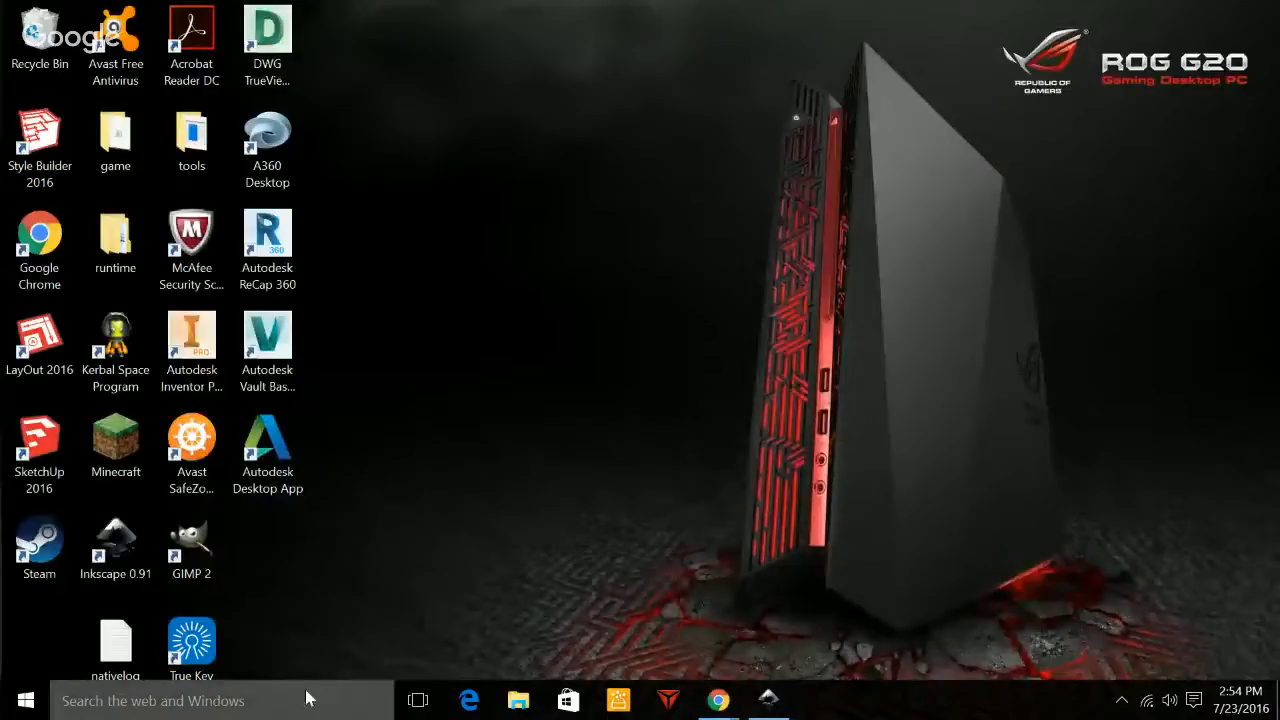
Import Silver-Thors-Hammer-norway from Downloads into the Inkscape document as an embedded image.
{"action": "left_click", "coordinate": [768, 700]}
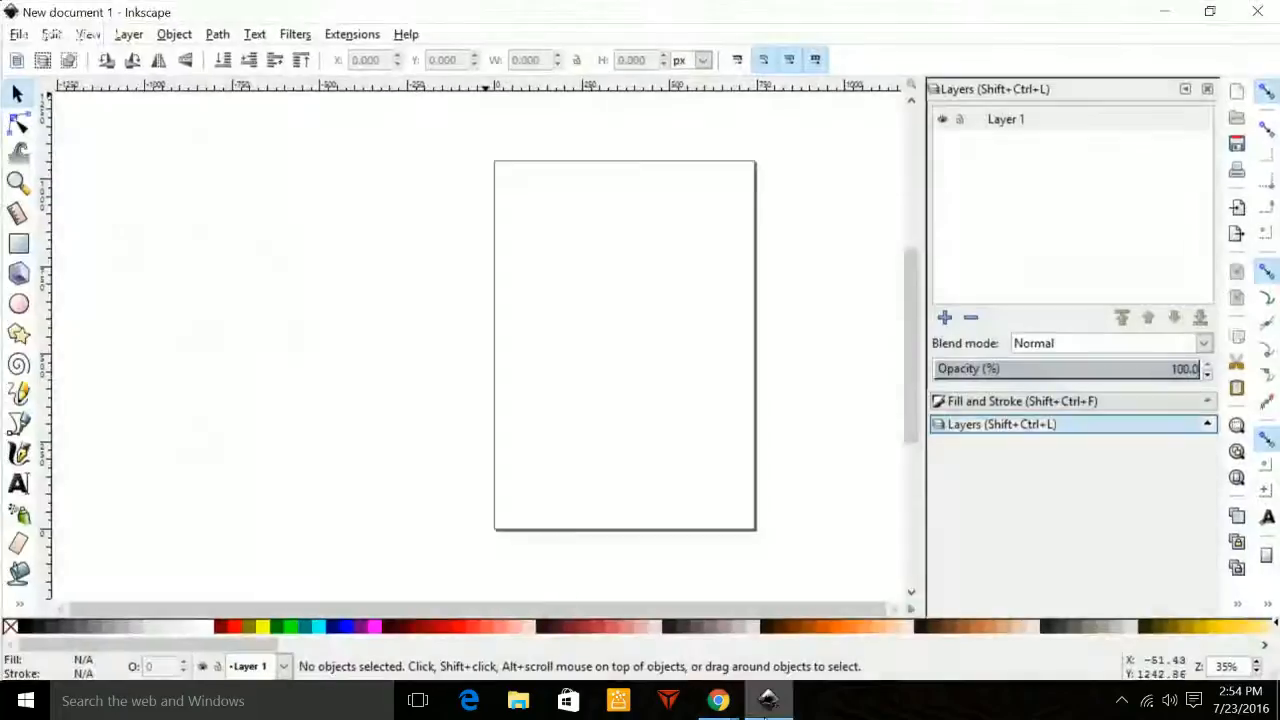
{"action": "left_click", "coordinate": [14, 36]}
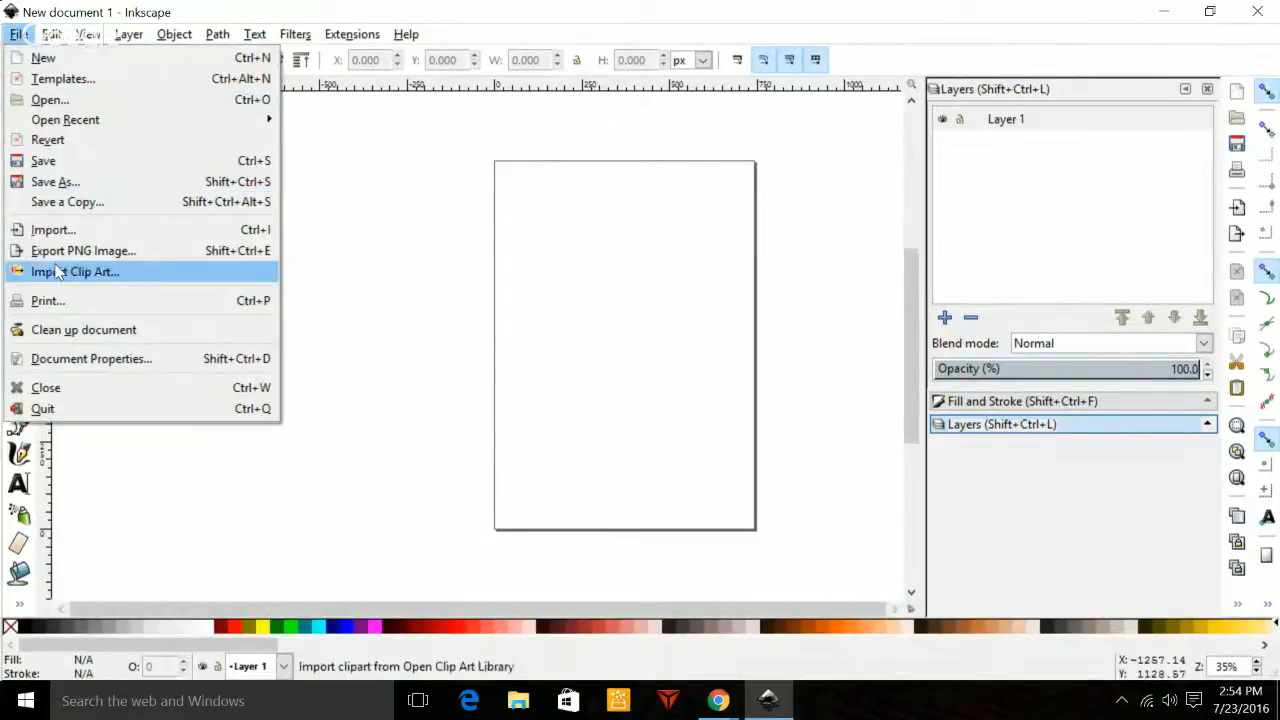
{"action": "left_click", "coordinate": [50, 232]}
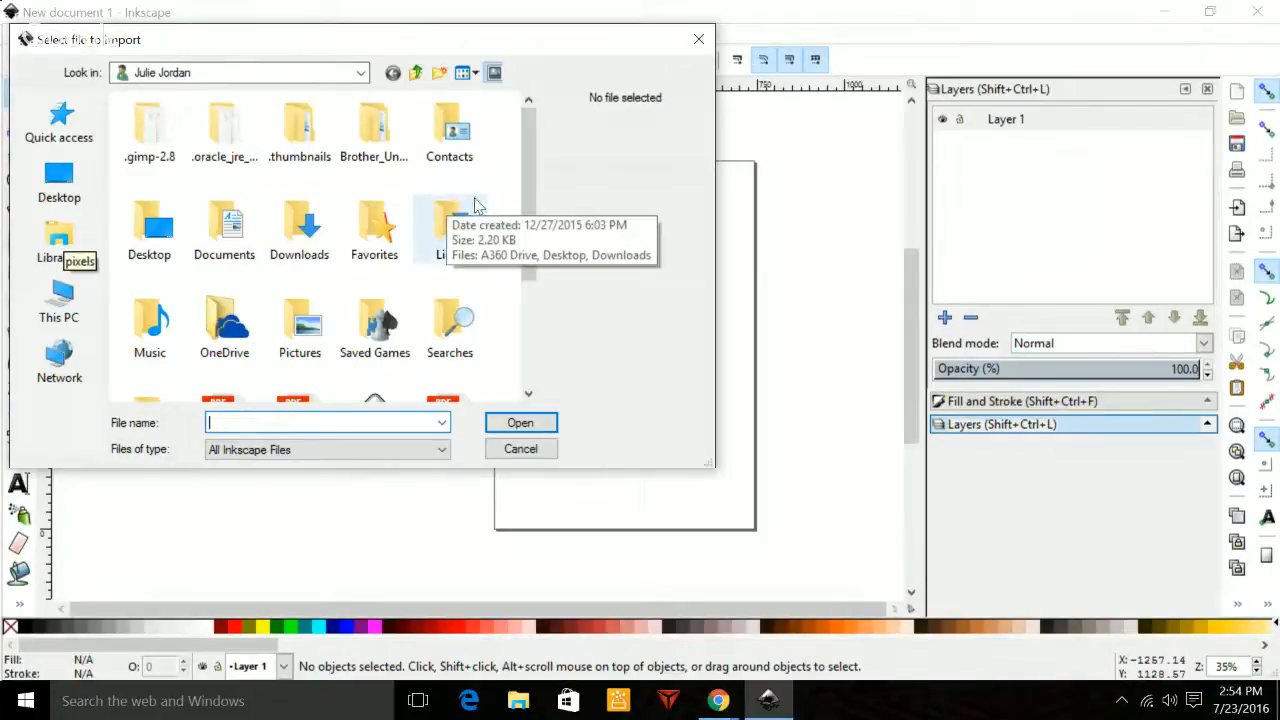
{"action": "mouse_move", "coordinate": [529, 175]}
{"action": "left_mouse_down"}
{"action": "mouse_move", "coordinate": [528, 286]}
{"action": "mouse_move", "coordinate": [521, 175]}
{"action": "left_mouse_up"}
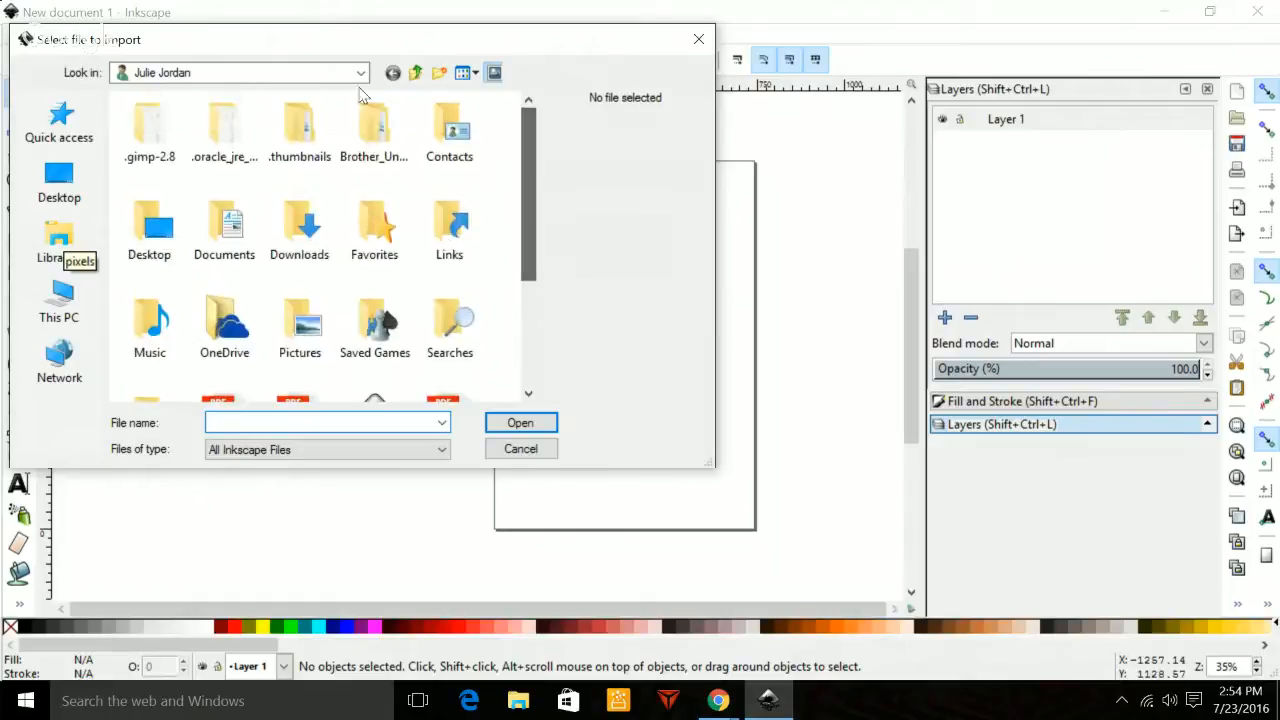
{"action": "left_click", "coordinate": [362, 74]}
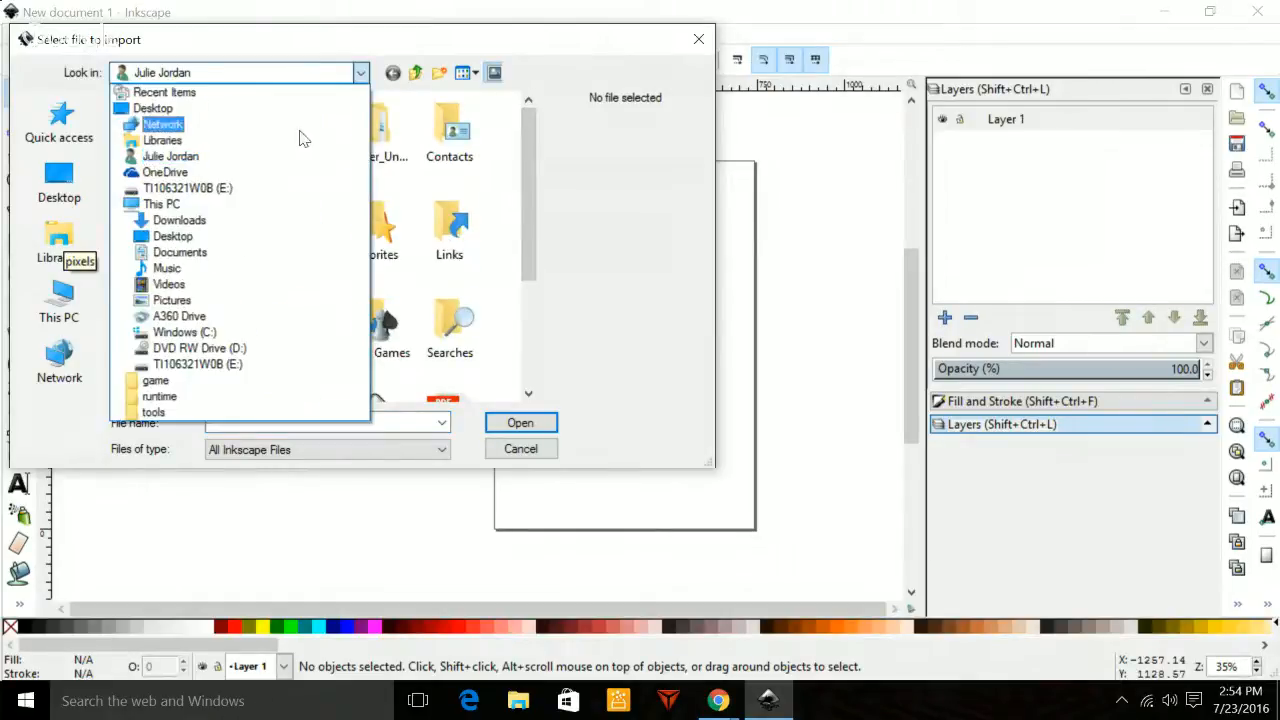
{"action": "left_click", "coordinate": [178, 222]}
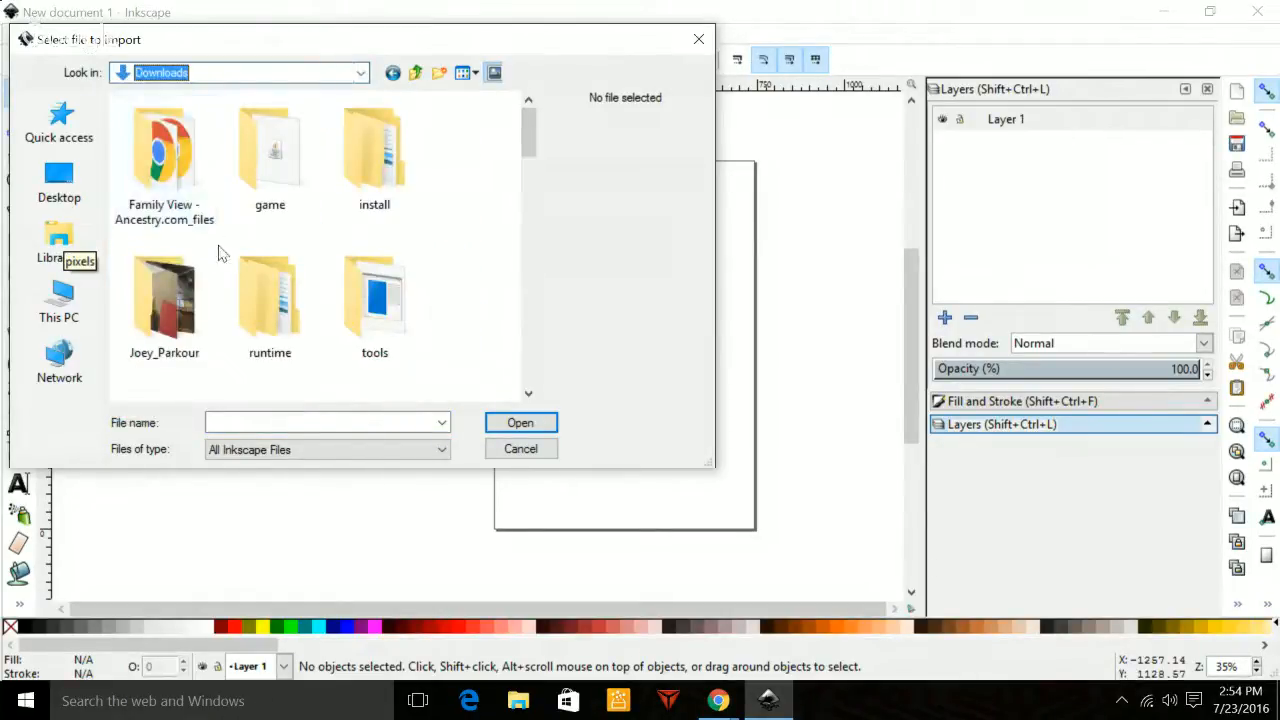
{"action": "left_click_drag", "start_coordinate": [526, 119], "coordinate": [527, 372]}
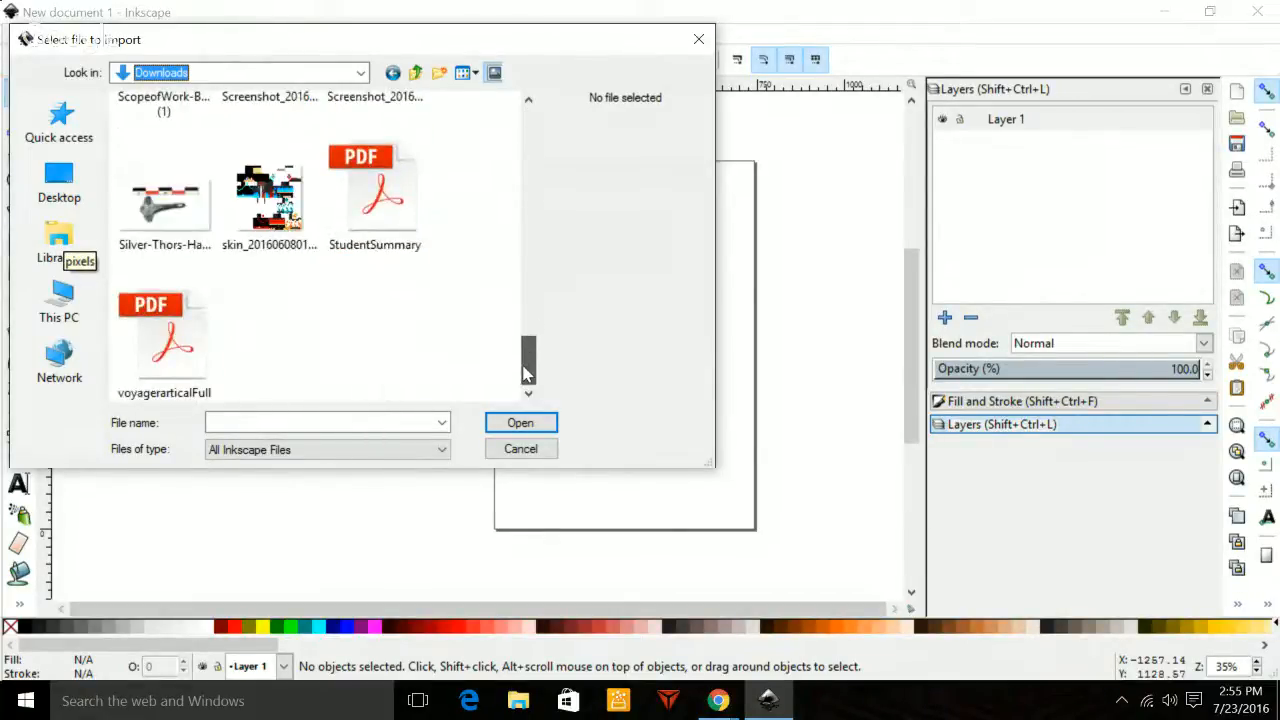
{"action": "left_click", "coordinate": [165, 205]}
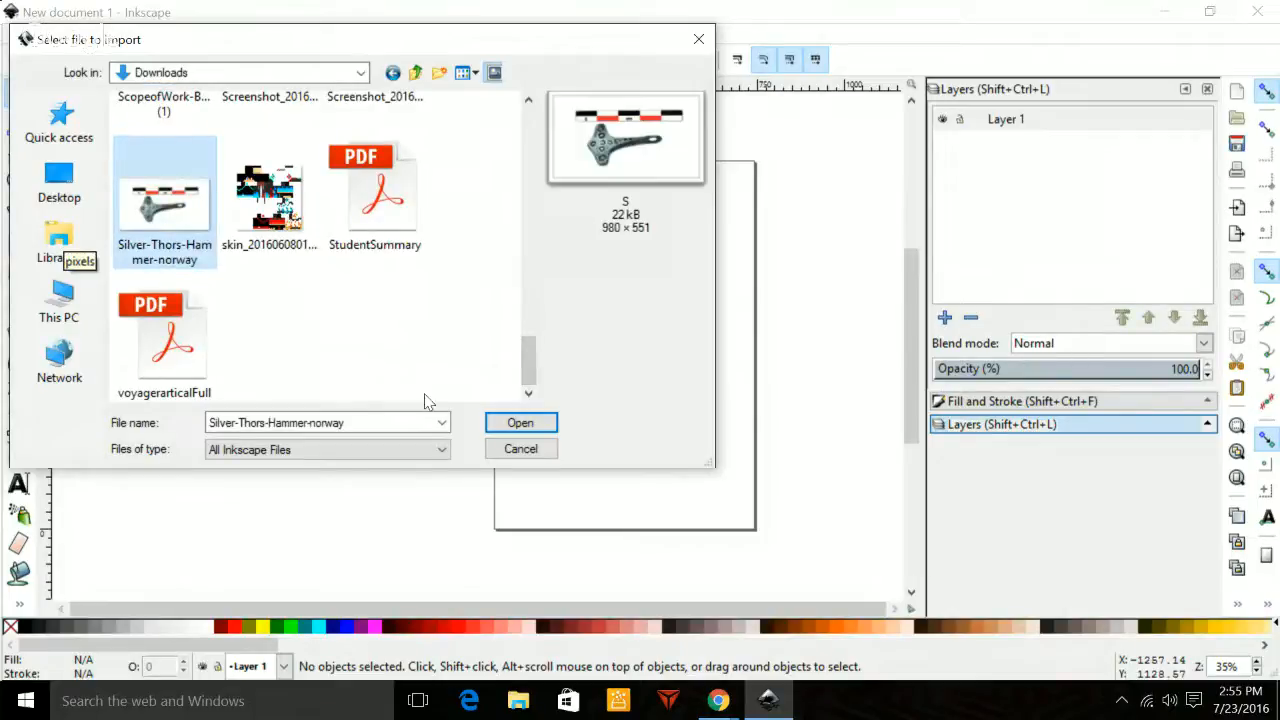
{"action": "left_click", "coordinate": [520, 422]}
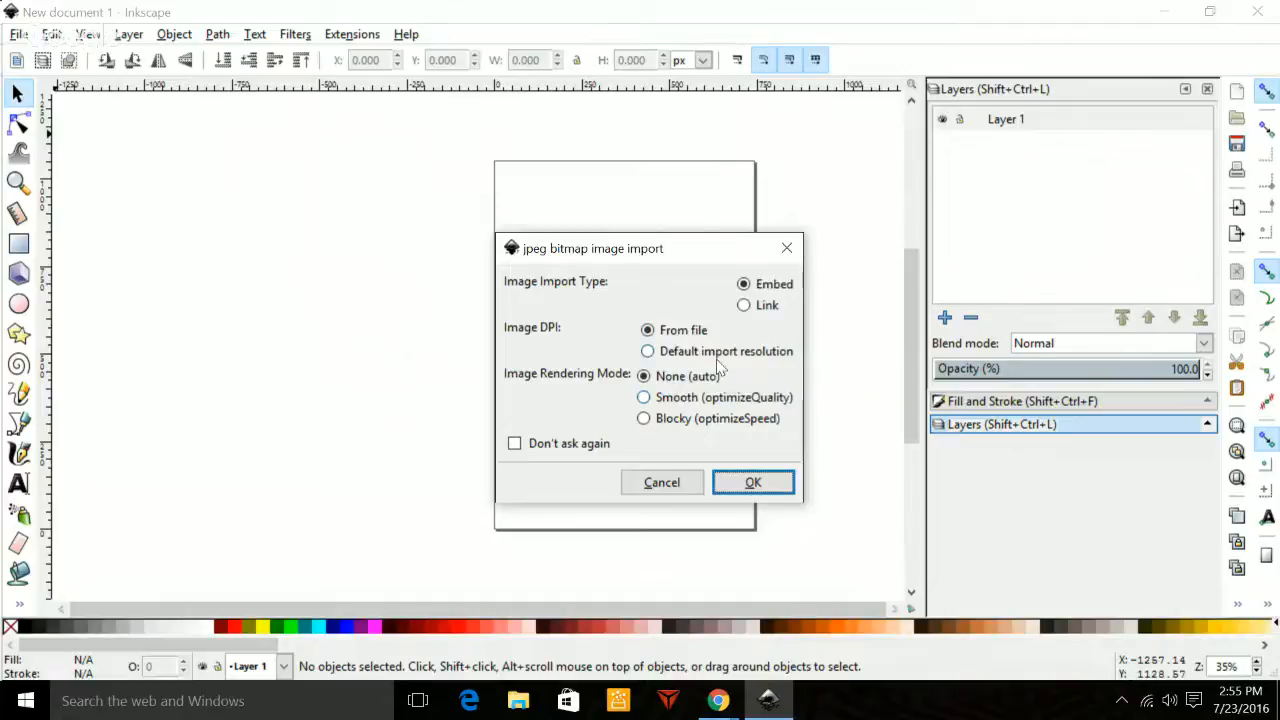
{"action": "left_click", "coordinate": [740, 486]}
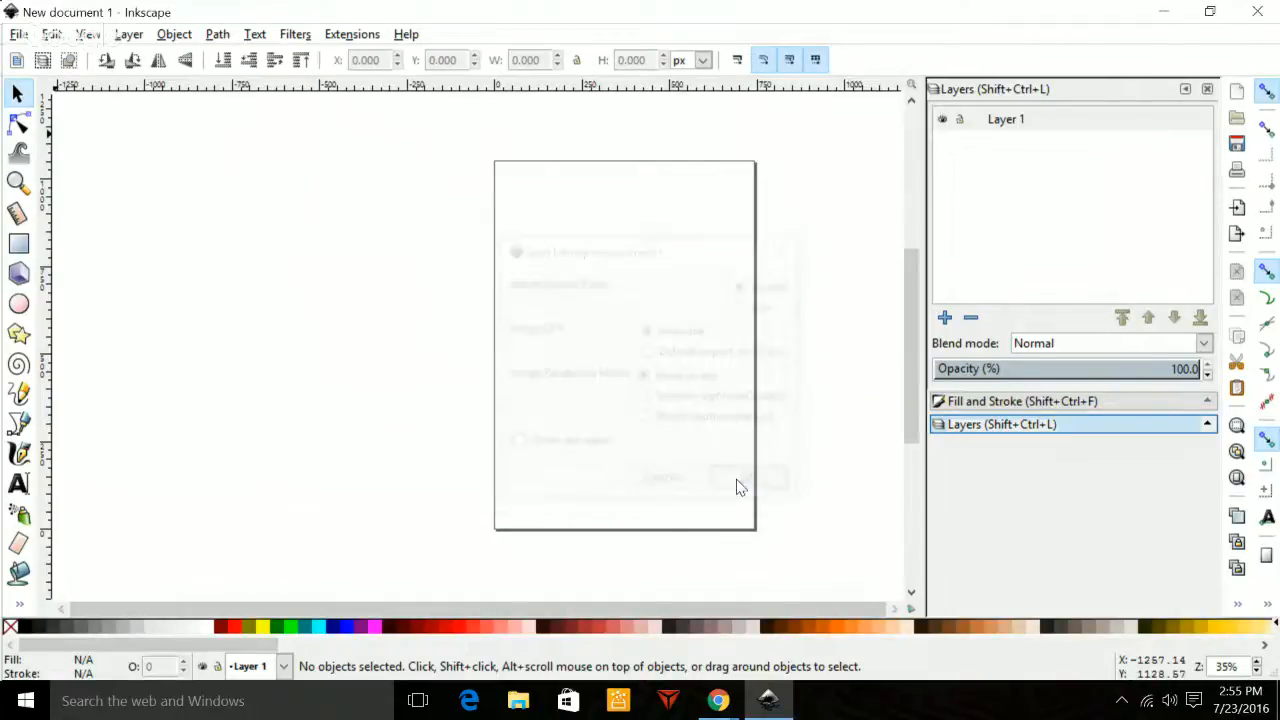
Move the hammer photo left of the page and add a new Layer 2 above Layer 1.
{"action": "left_click_drag", "start_coordinate": [801, 440], "coordinate": [344, 252]}
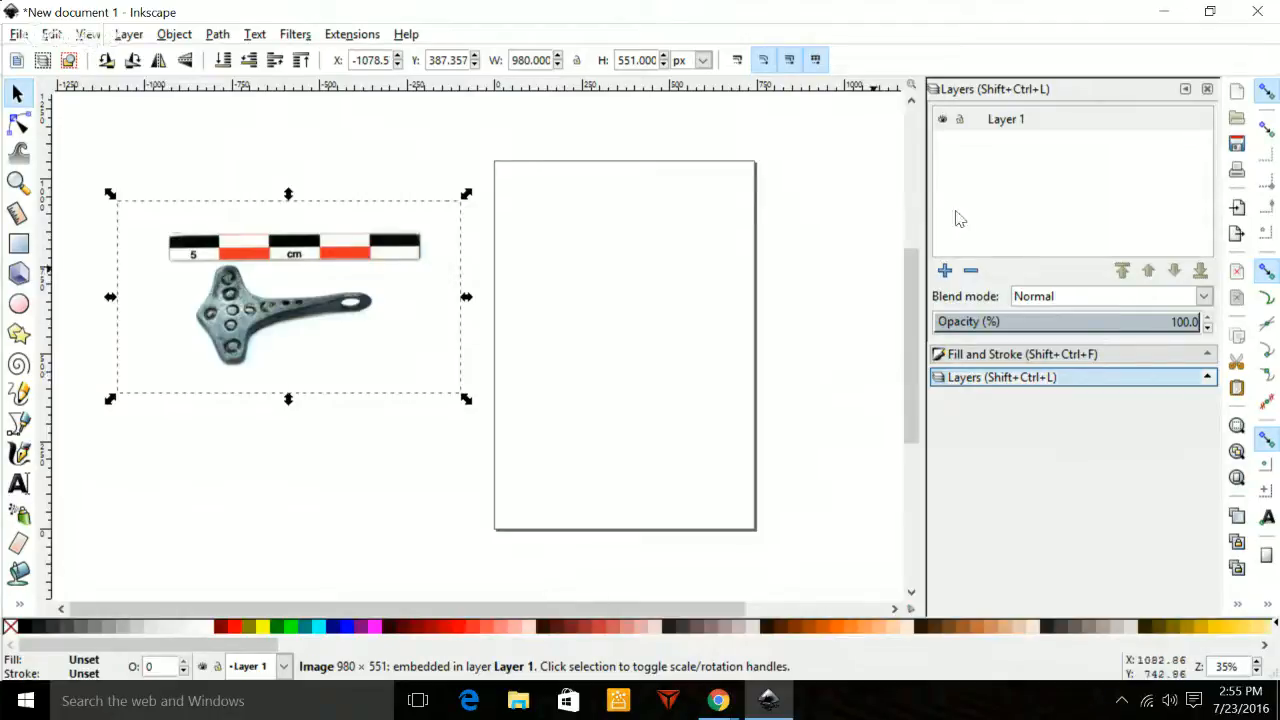
{"action": "left_click", "coordinate": [946, 270]}
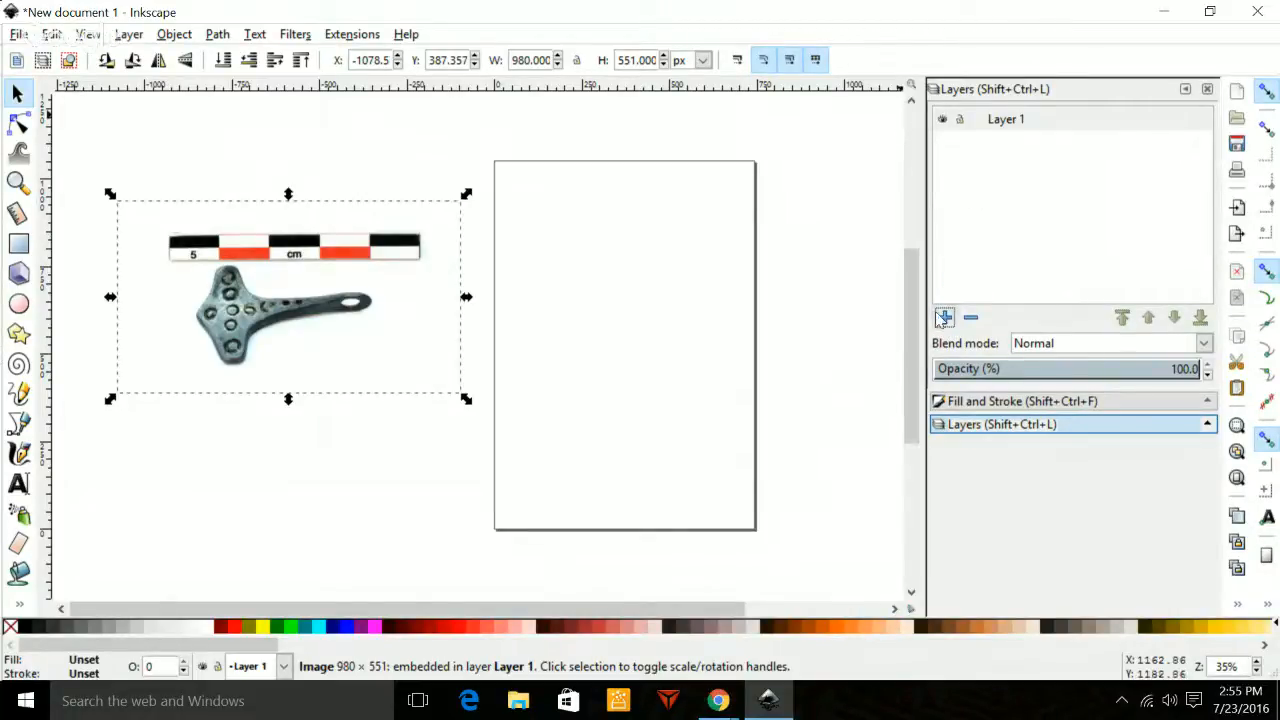
{"action": "left_click", "coordinate": [944, 318]}
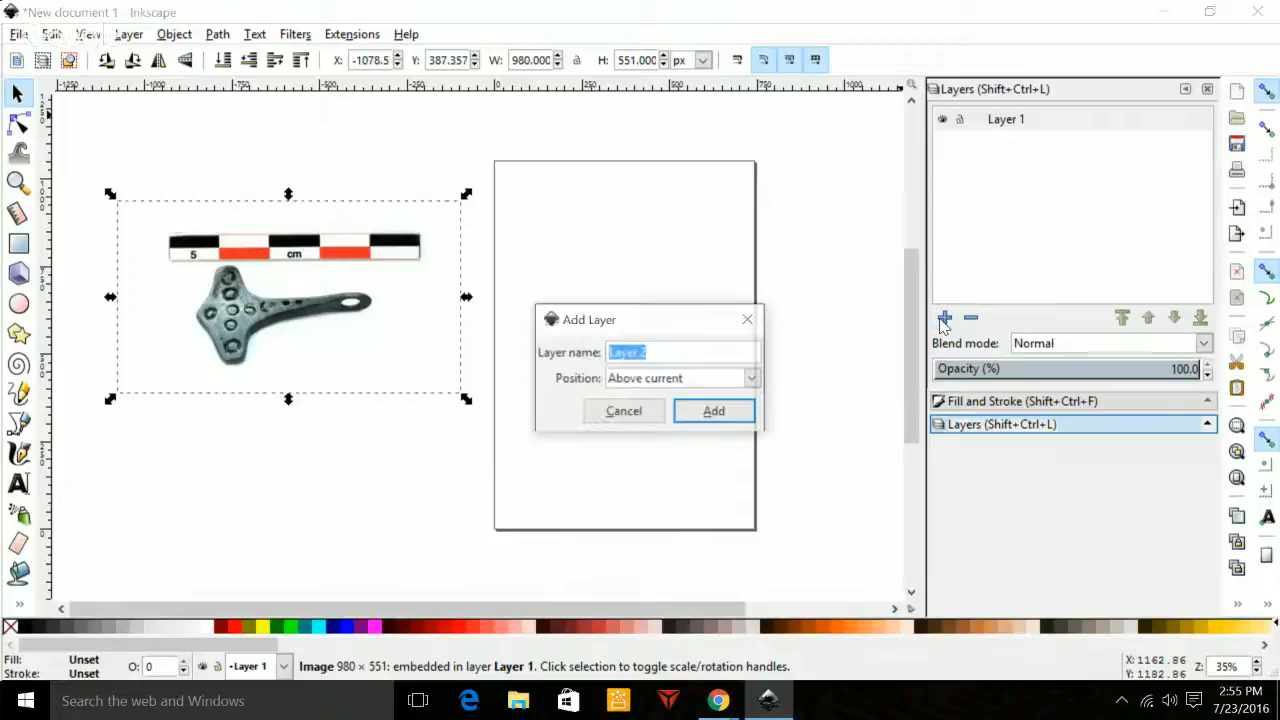
{"action": "left_click", "coordinate": [695, 418]}
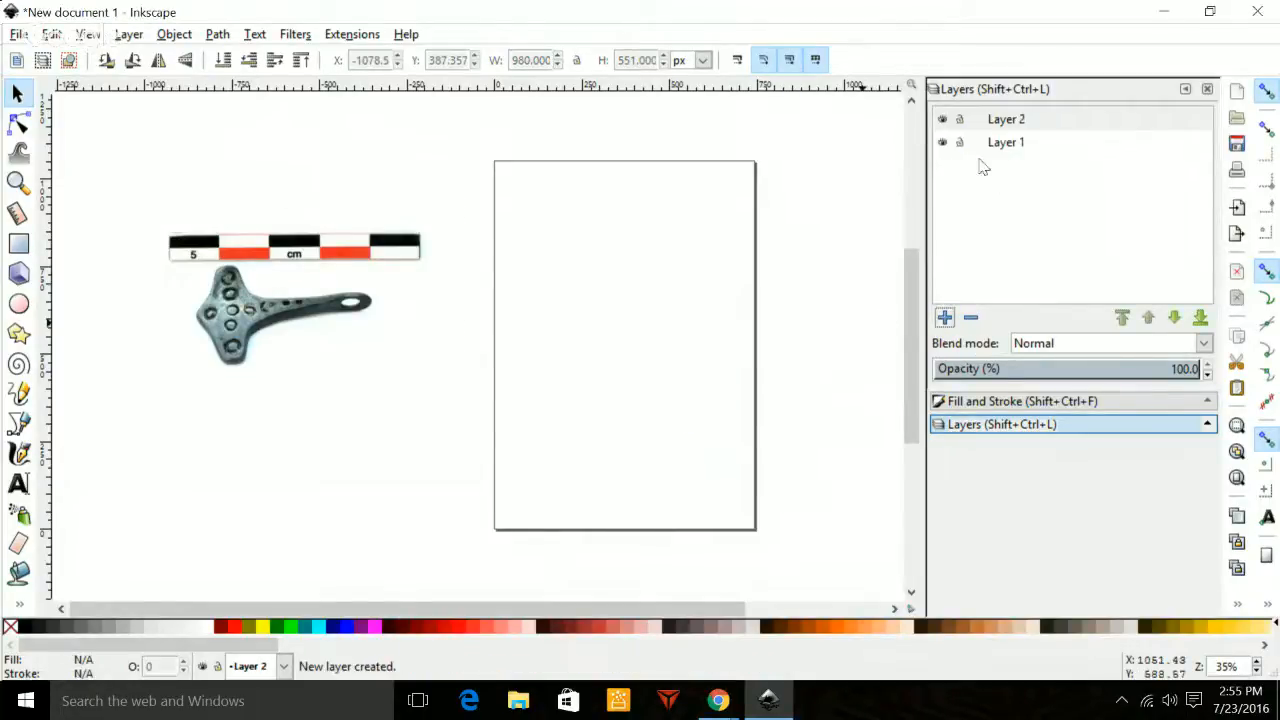
Toggle Layer 1's visibility to check its contents, then nudge the photo slightly up and right.
{"action": "left_click", "coordinate": [941, 144]}
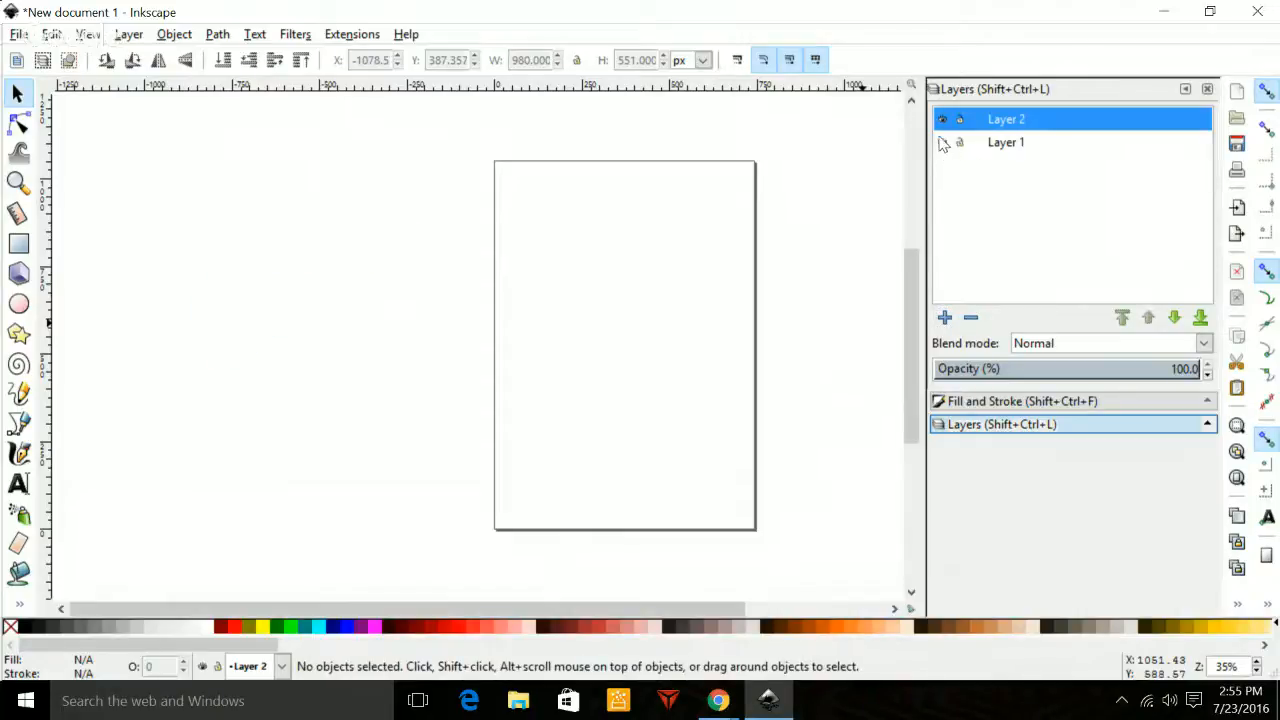
{"action": "left_click", "coordinate": [941, 146]}
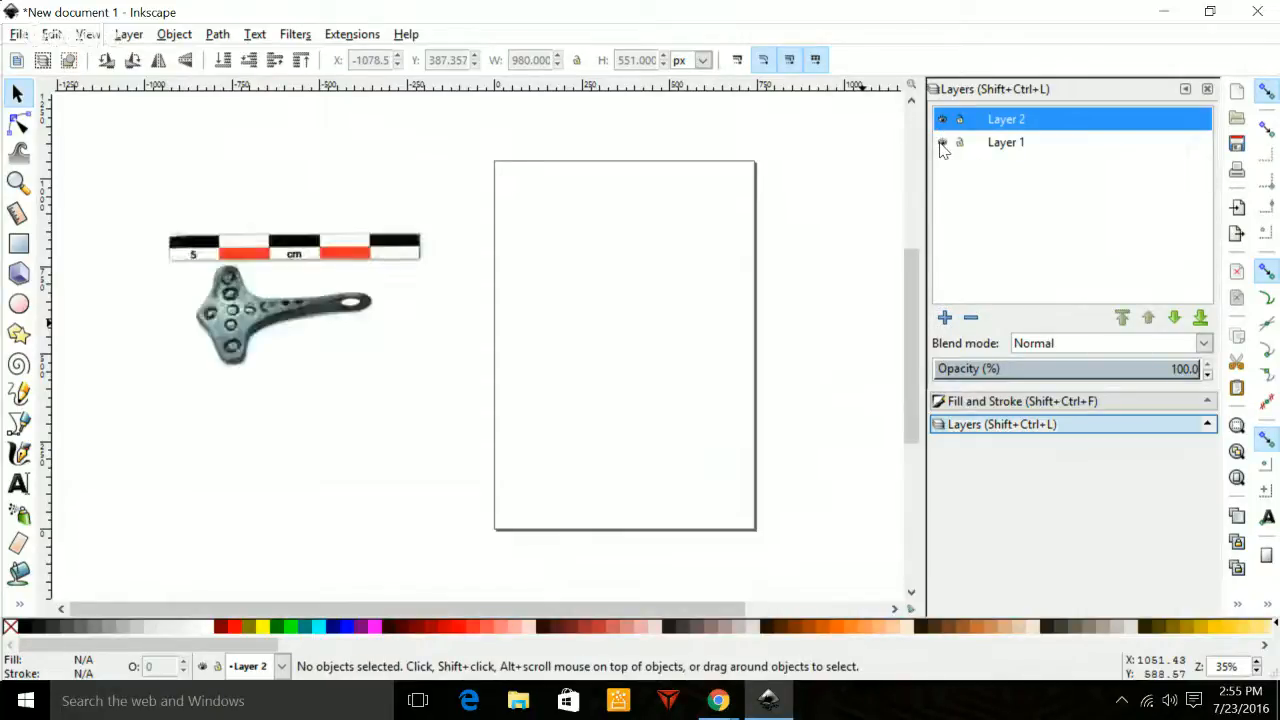
{"action": "left_click", "coordinate": [941, 146]}
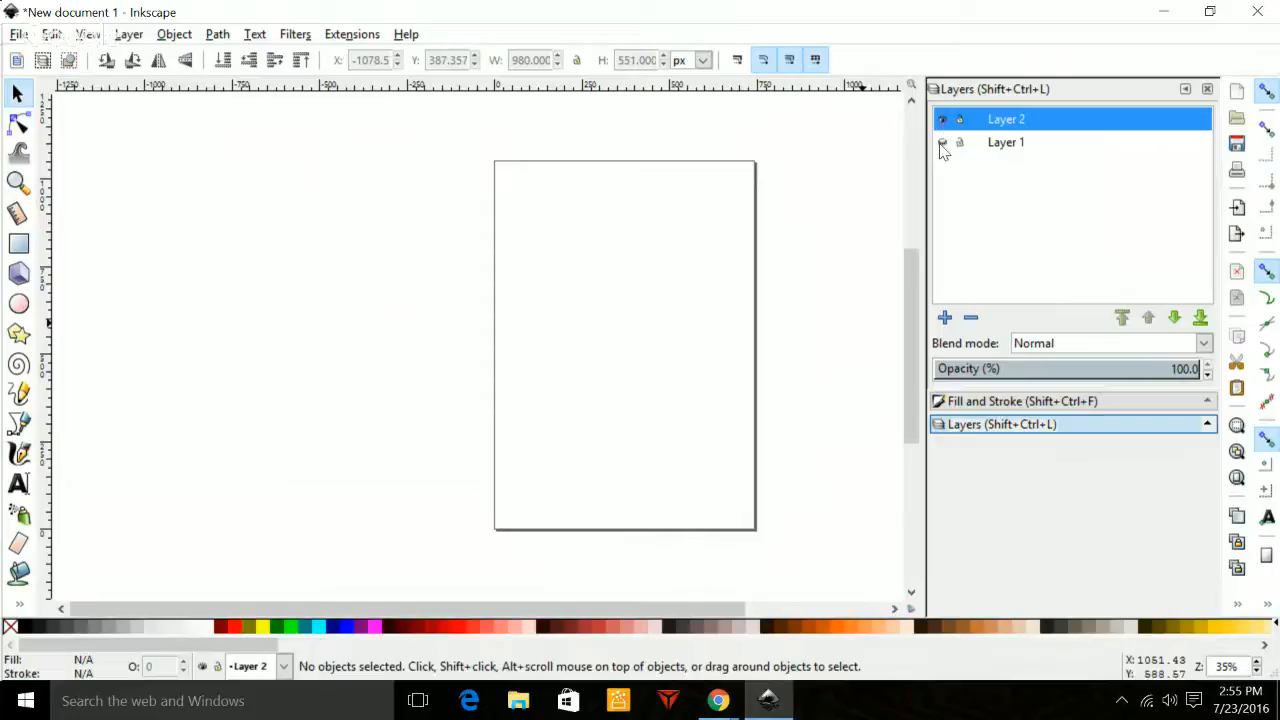
{"action": "left_click", "coordinate": [941, 146]}
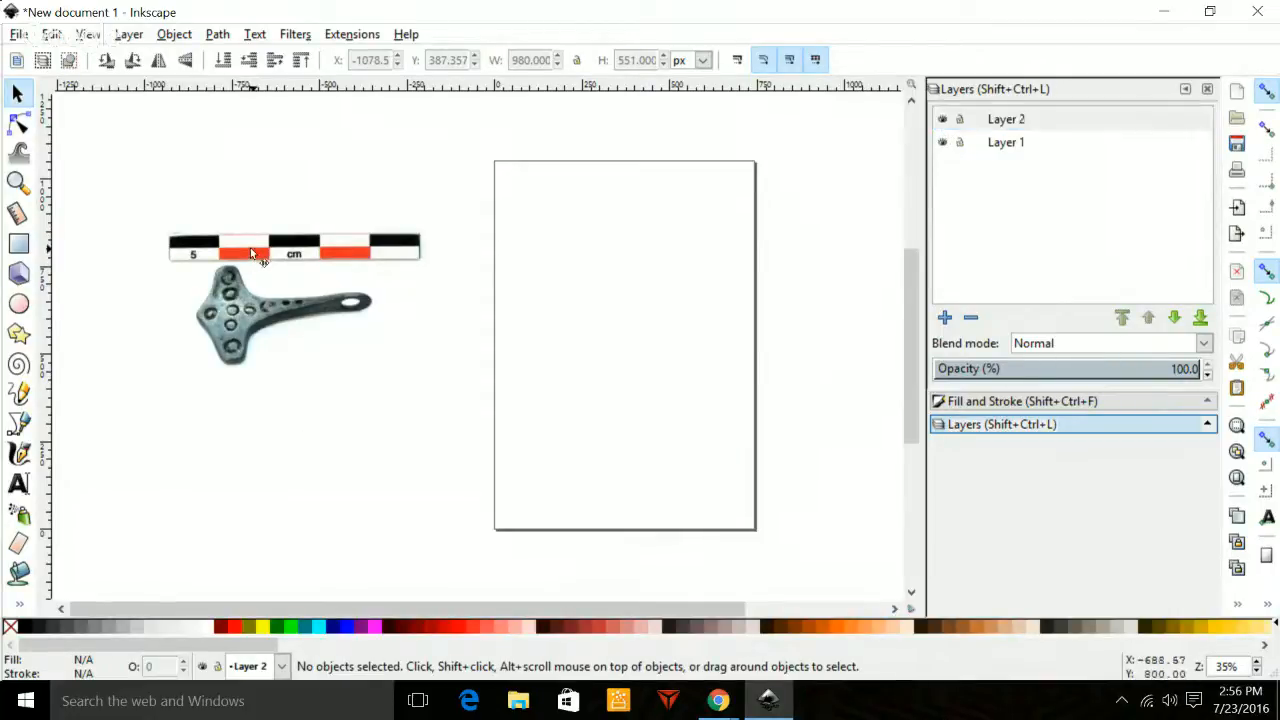
{"action": "left_click_drag", "start_coordinate": [250, 250], "coordinate": [282, 227]}
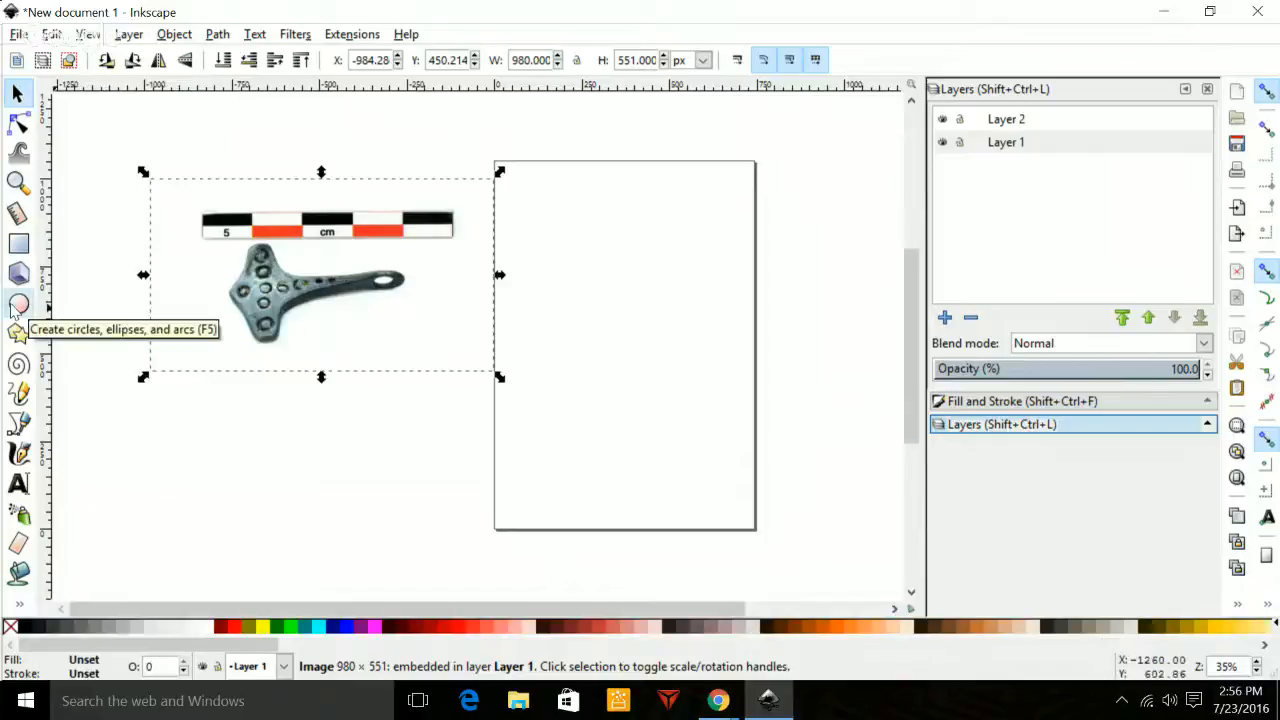
Draw a red ellipse over the pendant's rounded tip.
{"action": "left_click", "coordinate": [18, 304]}
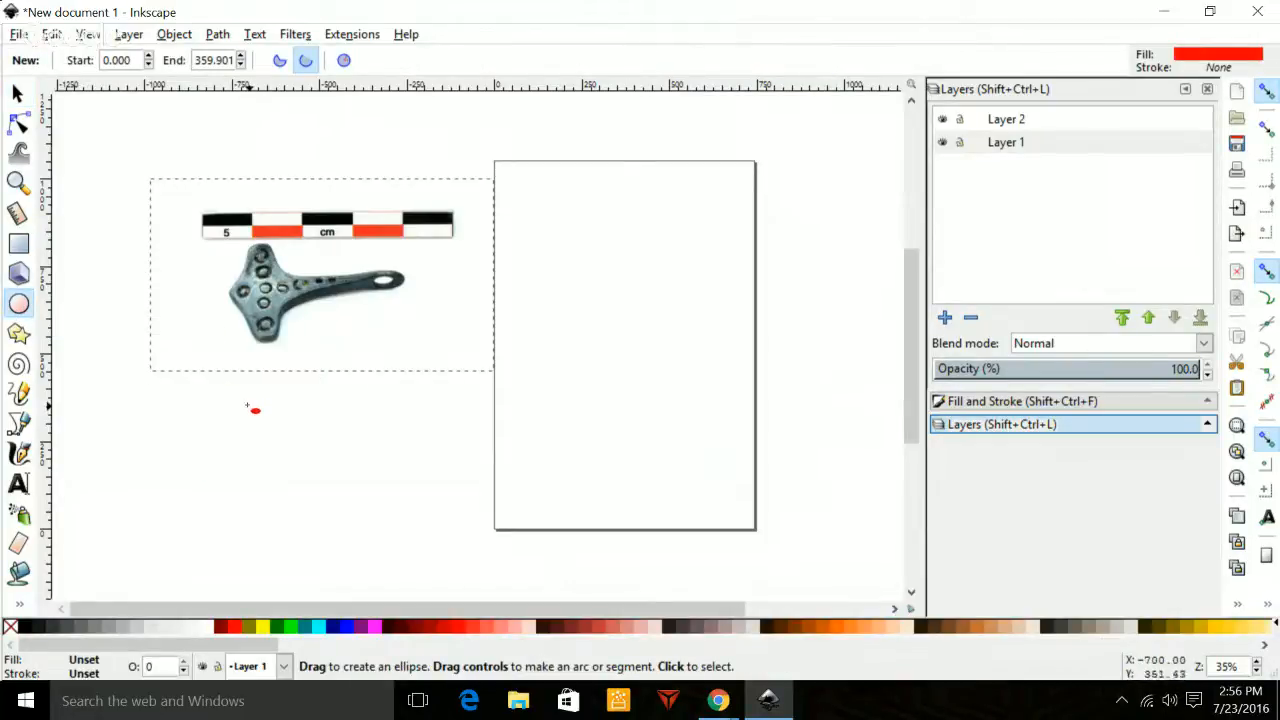
{"action": "mouse_move", "coordinate": [247, 406]}
{"action": "left_mouse_down"}
{"action": "mouse_move", "coordinate": [281, 440]}
{"action": "mouse_move", "coordinate": [241, 295]}
{"action": "mouse_move", "coordinate": [287, 305]}
{"action": "left_mouse_up"}
{"action": "left_click", "coordinate": [17, 93]}
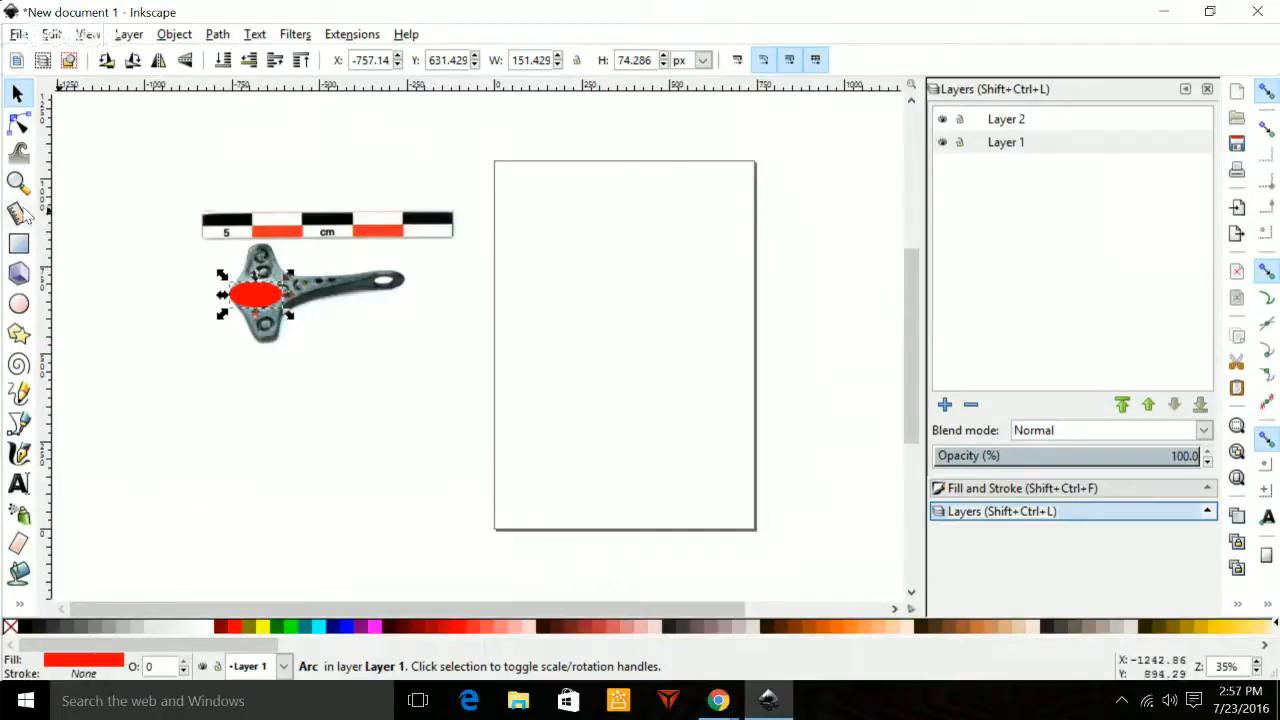
Draw a tall and a wide red rectangle over the head, then move the photo down below them.
{"action": "left_click", "coordinate": [18, 243]}
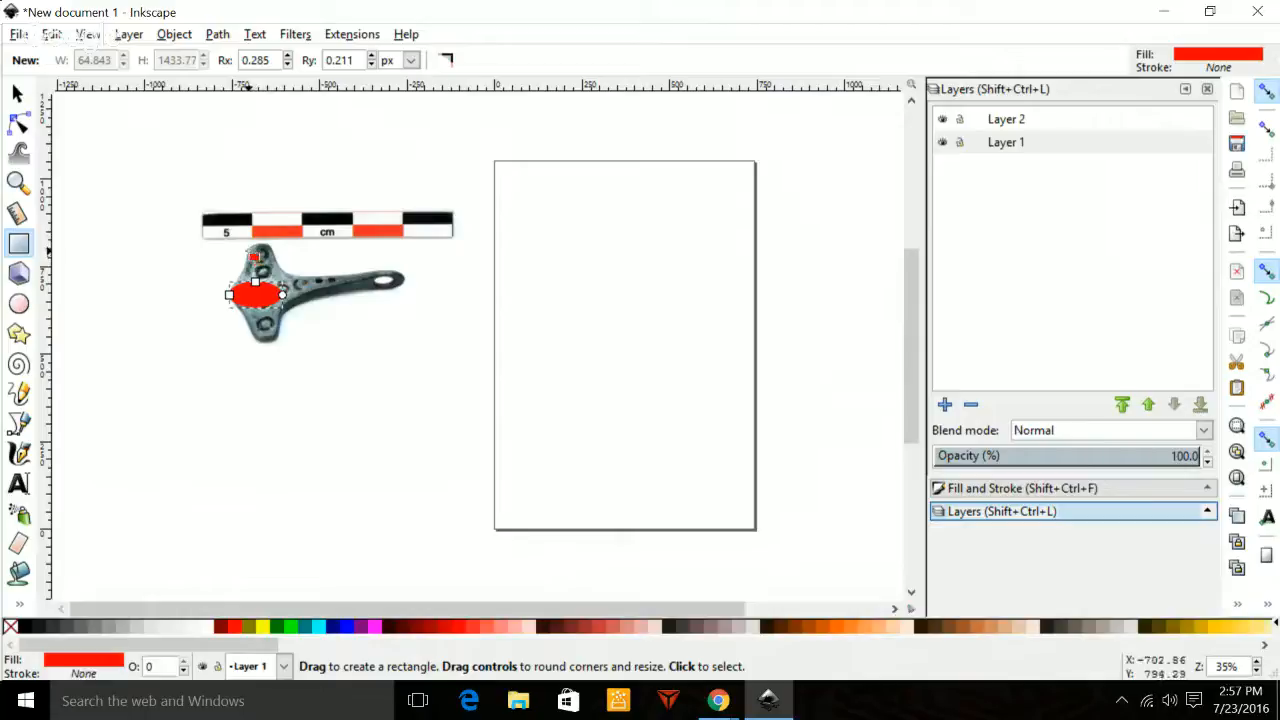
{"action": "left_click_drag", "start_coordinate": [247, 250], "coordinate": [281, 336]}
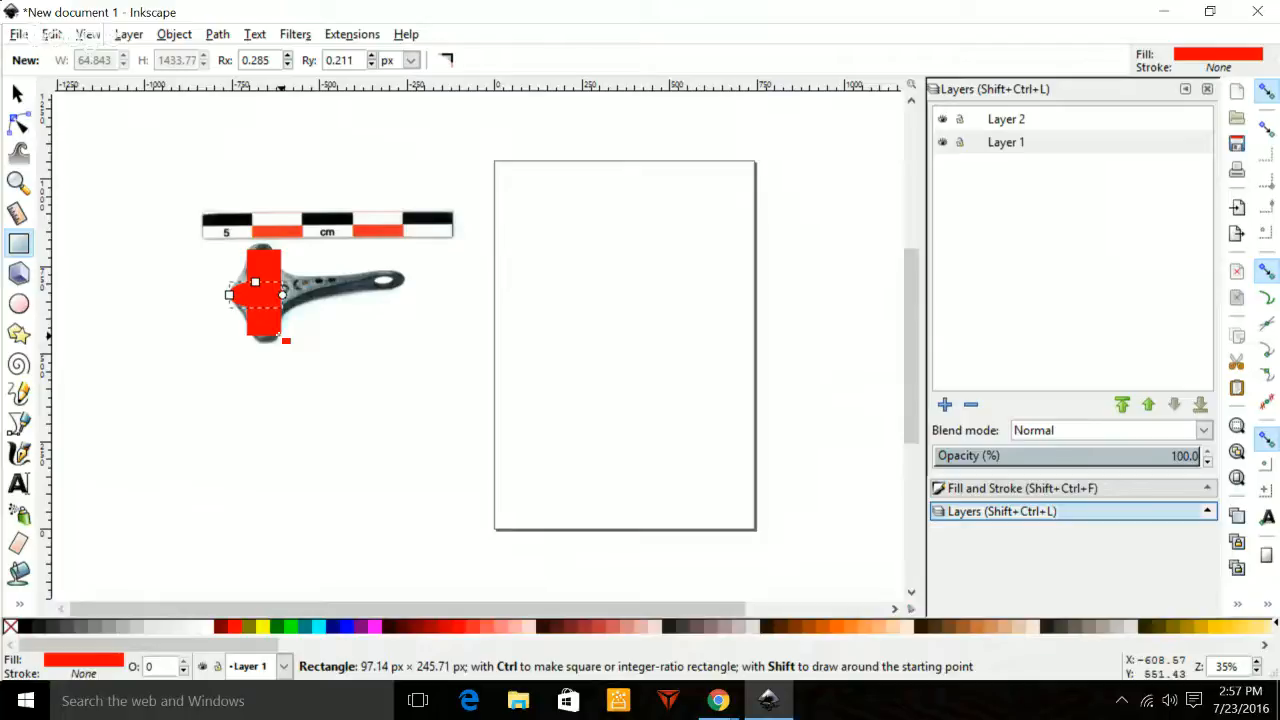
{"action": "left_click_drag", "start_coordinate": [281, 336], "coordinate": [281, 336]}
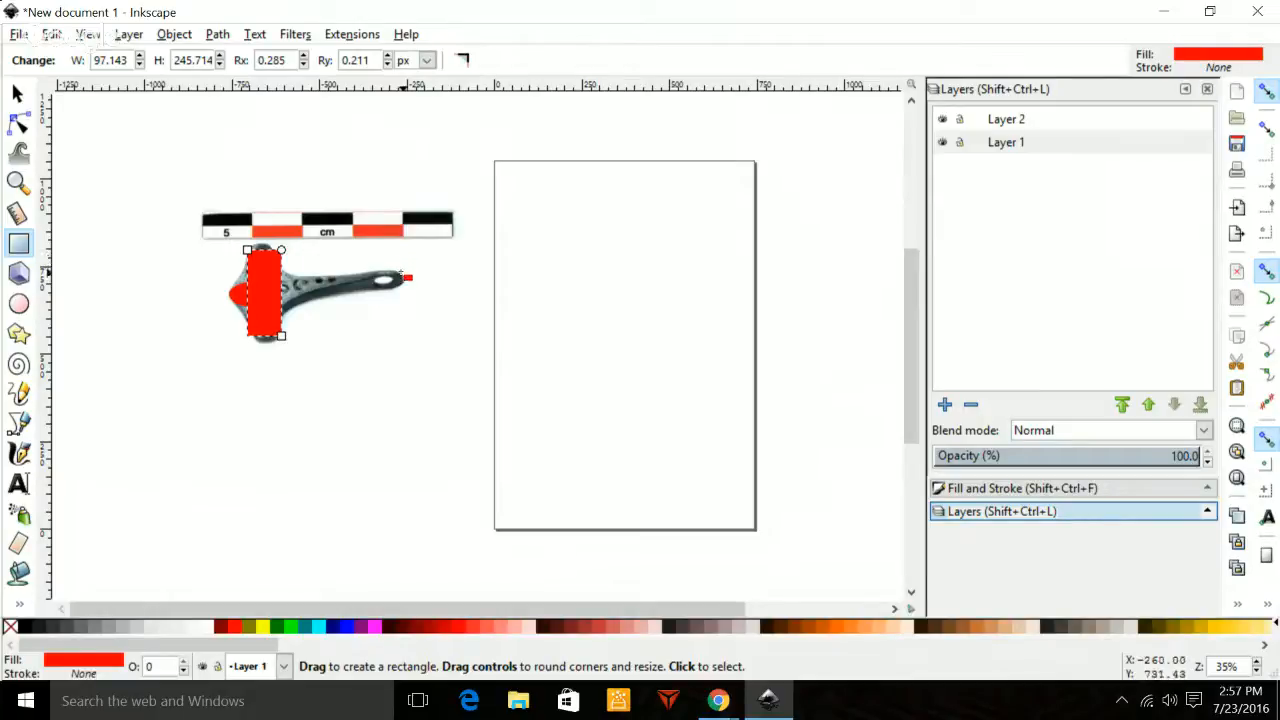
{"action": "mouse_move", "coordinate": [402, 260]}
{"action": "left_mouse_down"}
{"action": "mouse_move", "coordinate": [289, 272]}
{"action": "mouse_move", "coordinate": [284, 318]}
{"action": "left_mouse_up"}
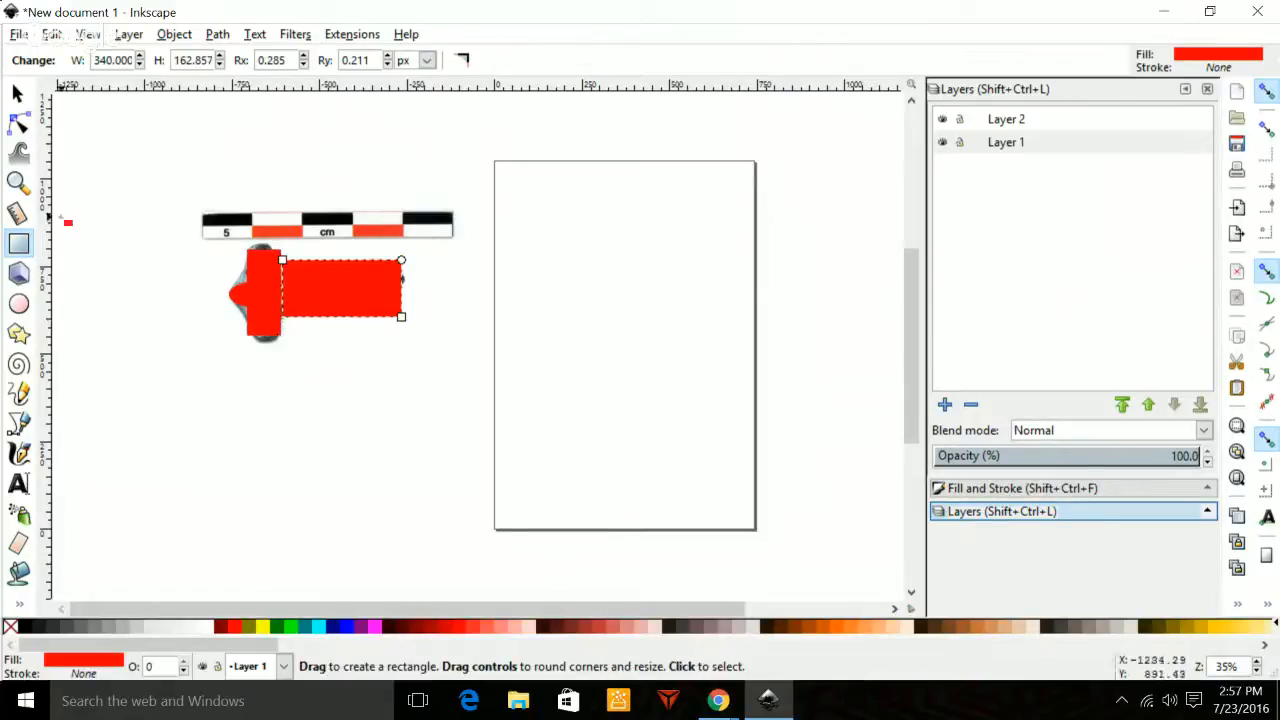
{"action": "left_click", "coordinate": [17, 93]}
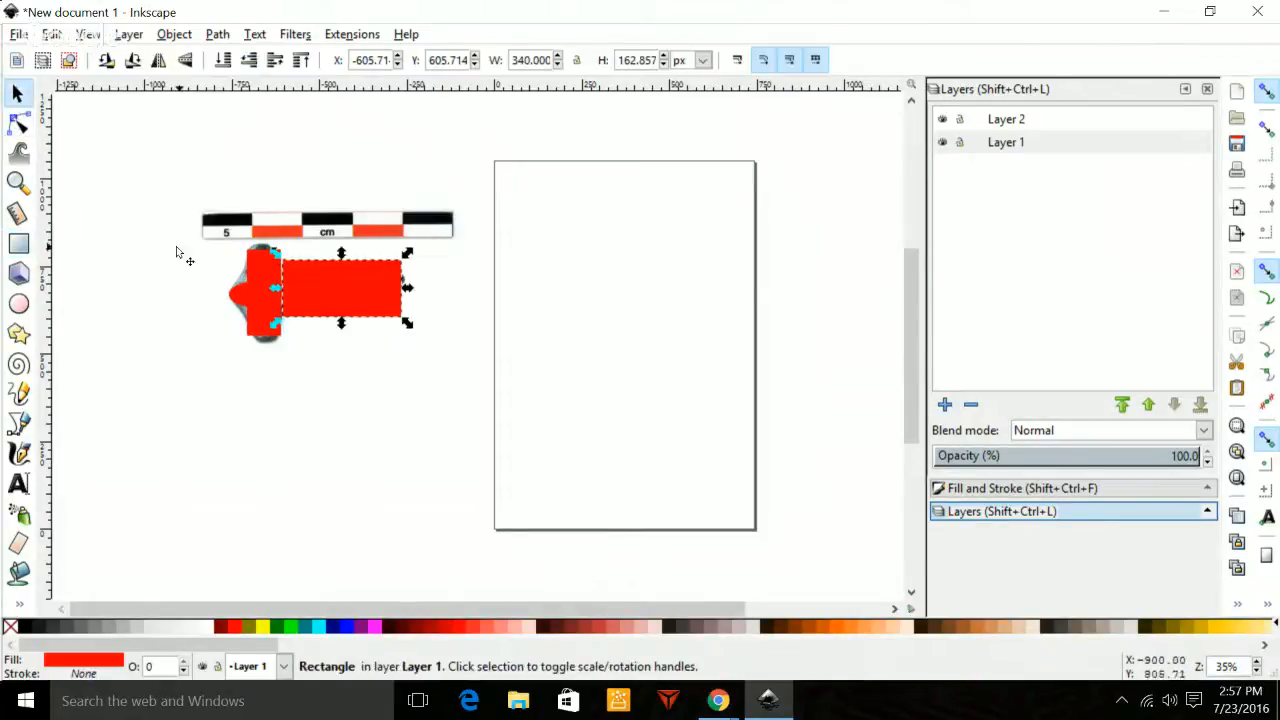
{"action": "left_click_drag", "start_coordinate": [170, 251], "coordinate": [130, 446]}
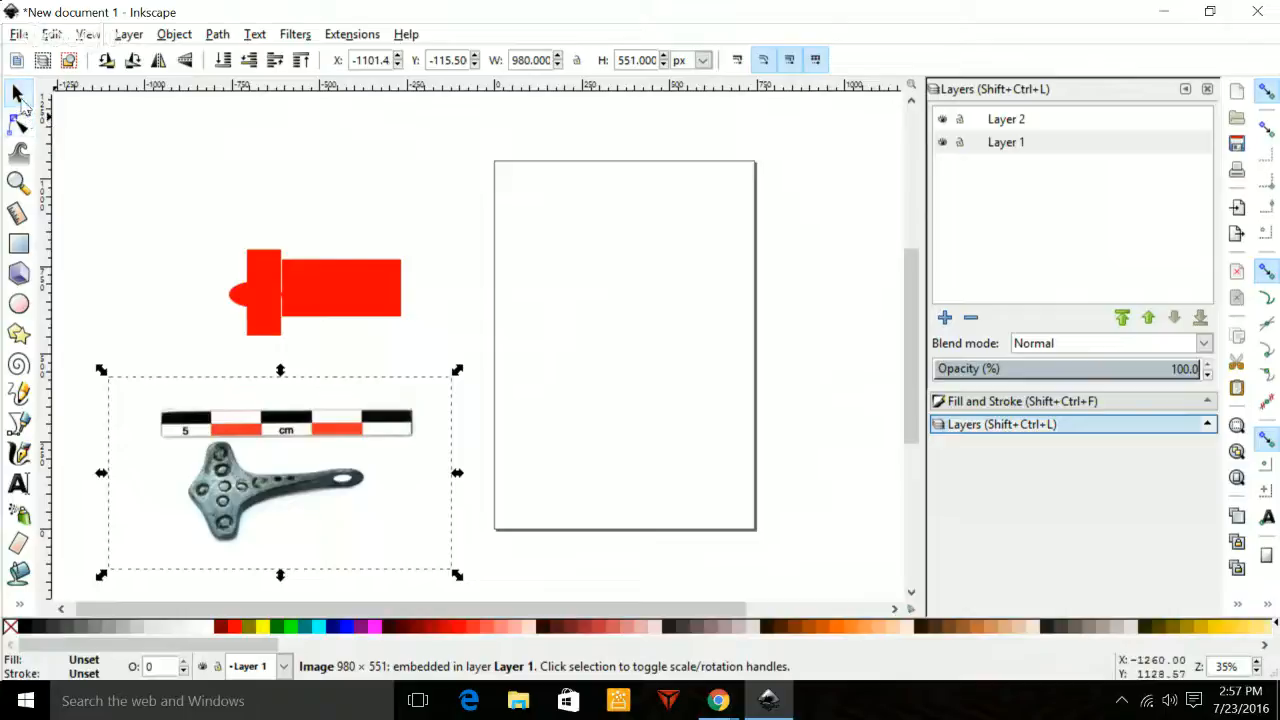
Stretch the wide red rectangle leftward to 377.143 px so it overlaps the tall rectangle.
{"action": "left_click", "coordinate": [17, 95]}
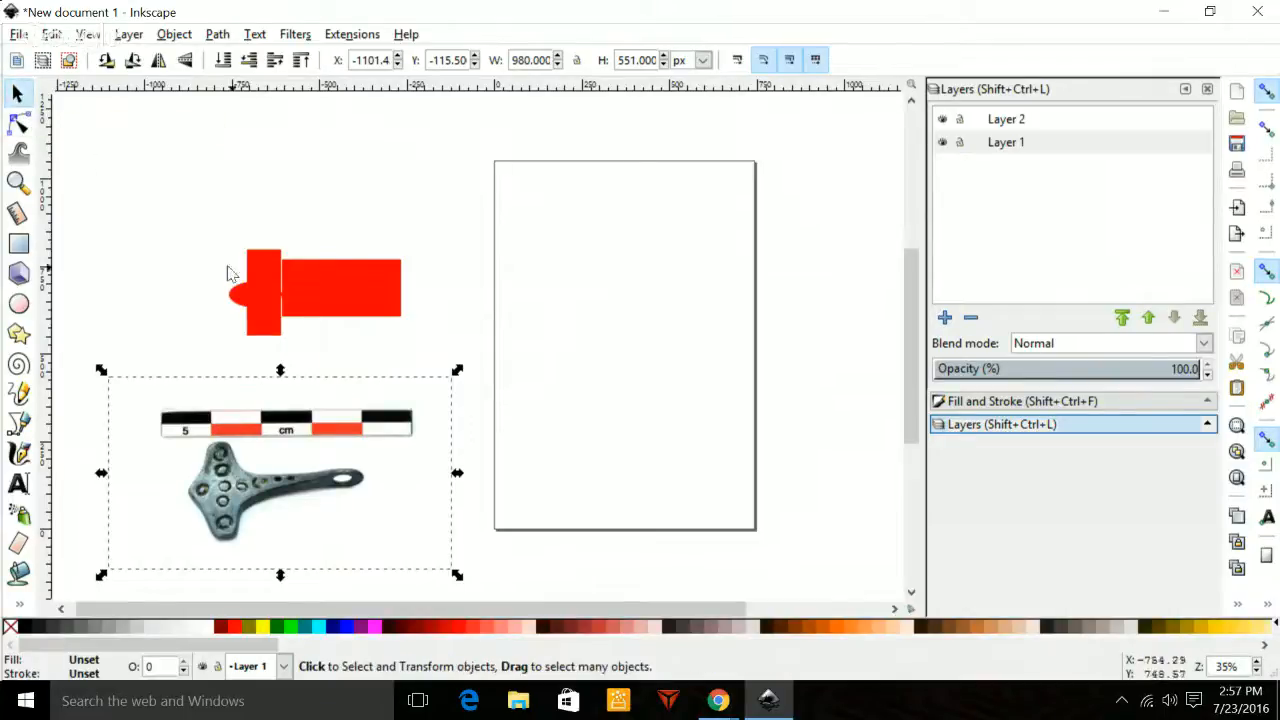
{"action": "left_click", "coordinate": [314, 287]}
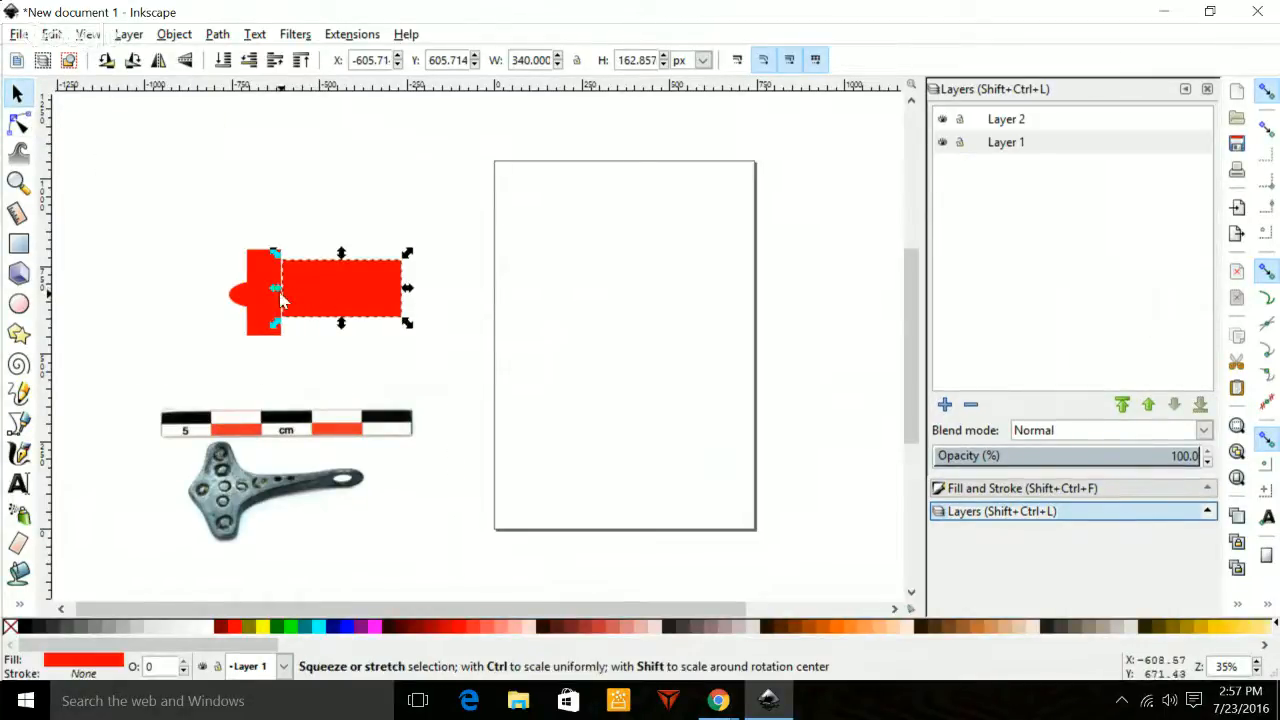
{"action": "left_click_drag", "start_coordinate": [275, 288], "coordinate": [262, 288]}
{"action": "left_click_drag", "start_coordinate": [158, 213], "coordinate": [462, 366]}
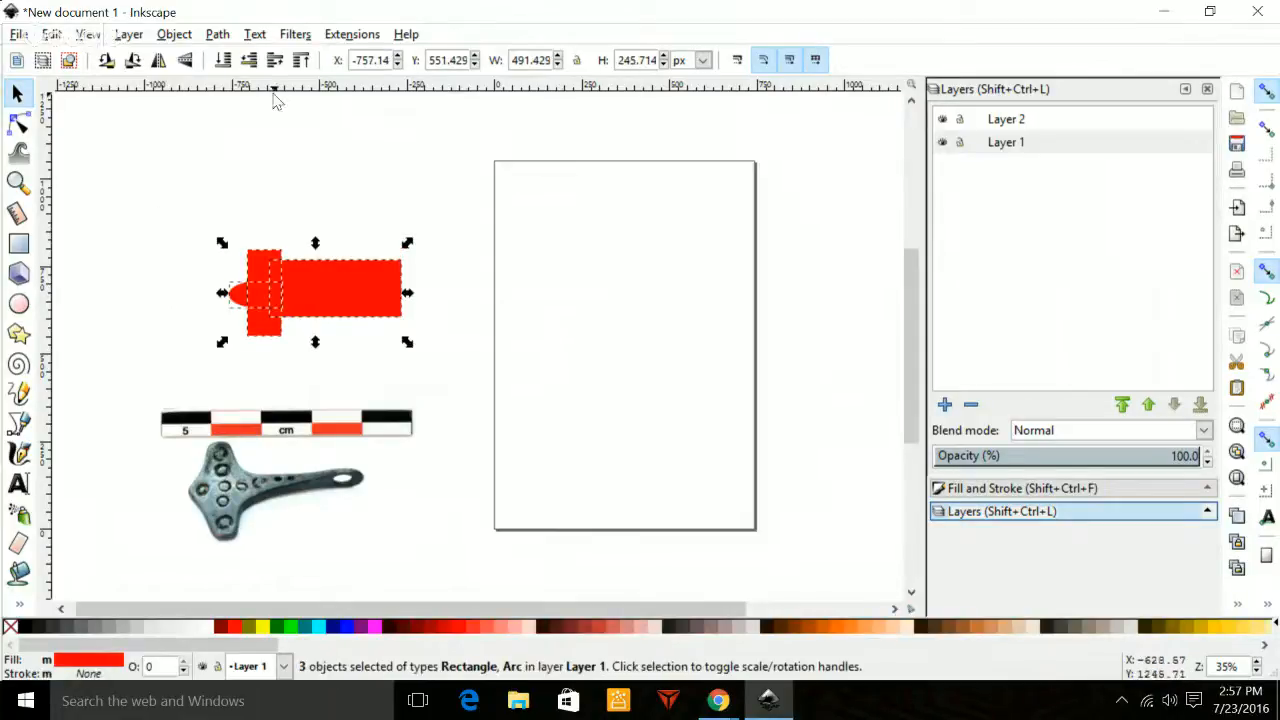
Centre the three red shapes on the horizontal axis relative to the Selection Area.
{"action": "left_click", "coordinate": [170, 35]}
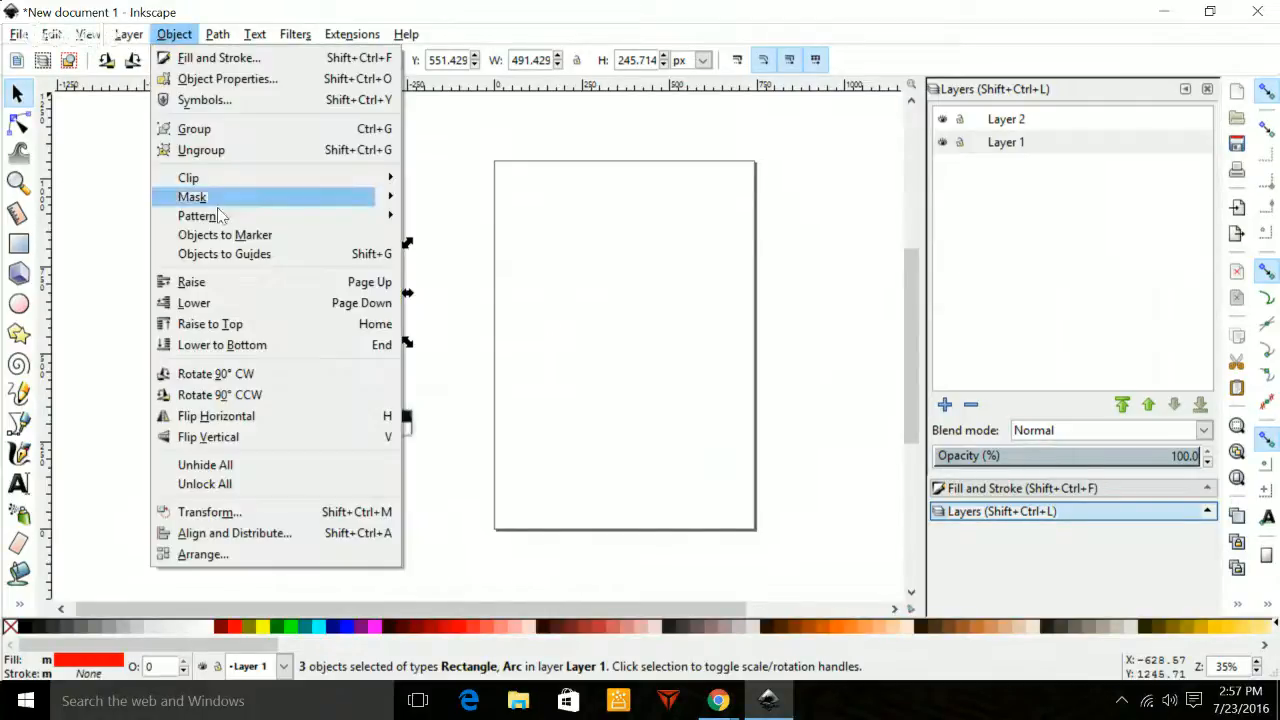
{"action": "left_click", "coordinate": [256, 542]}
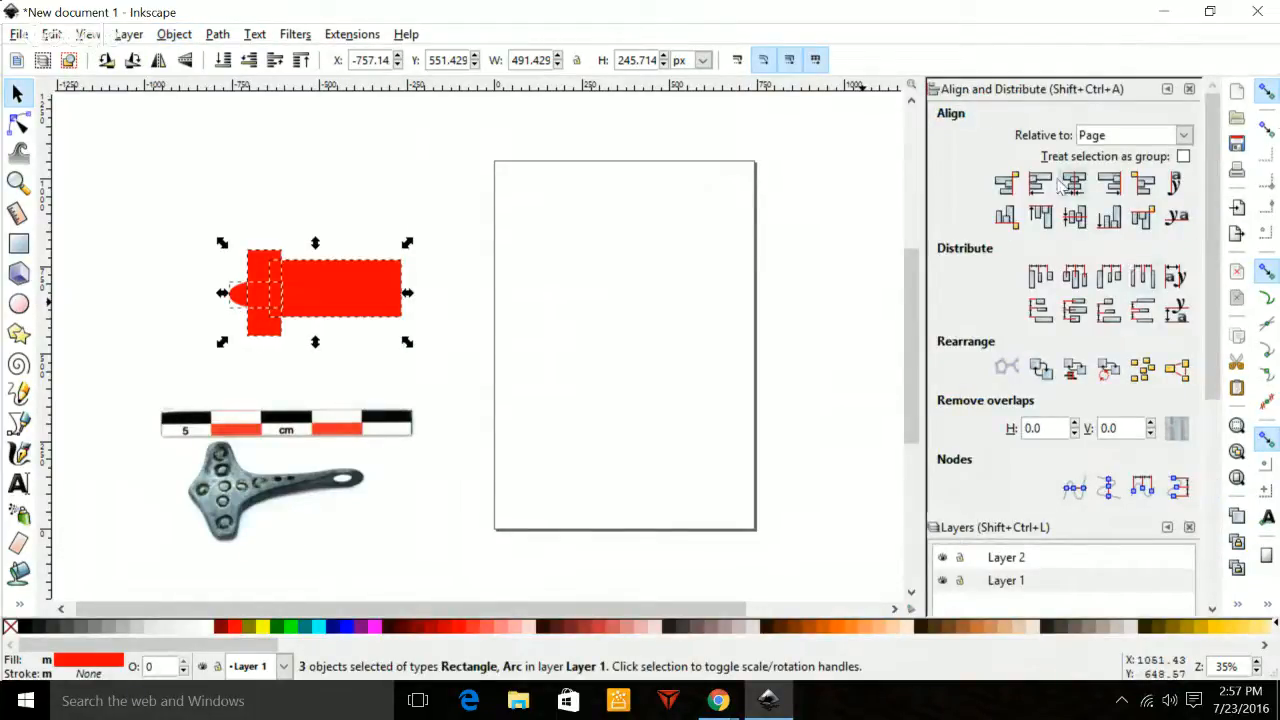
{"action": "left_click", "coordinate": [1184, 136]}
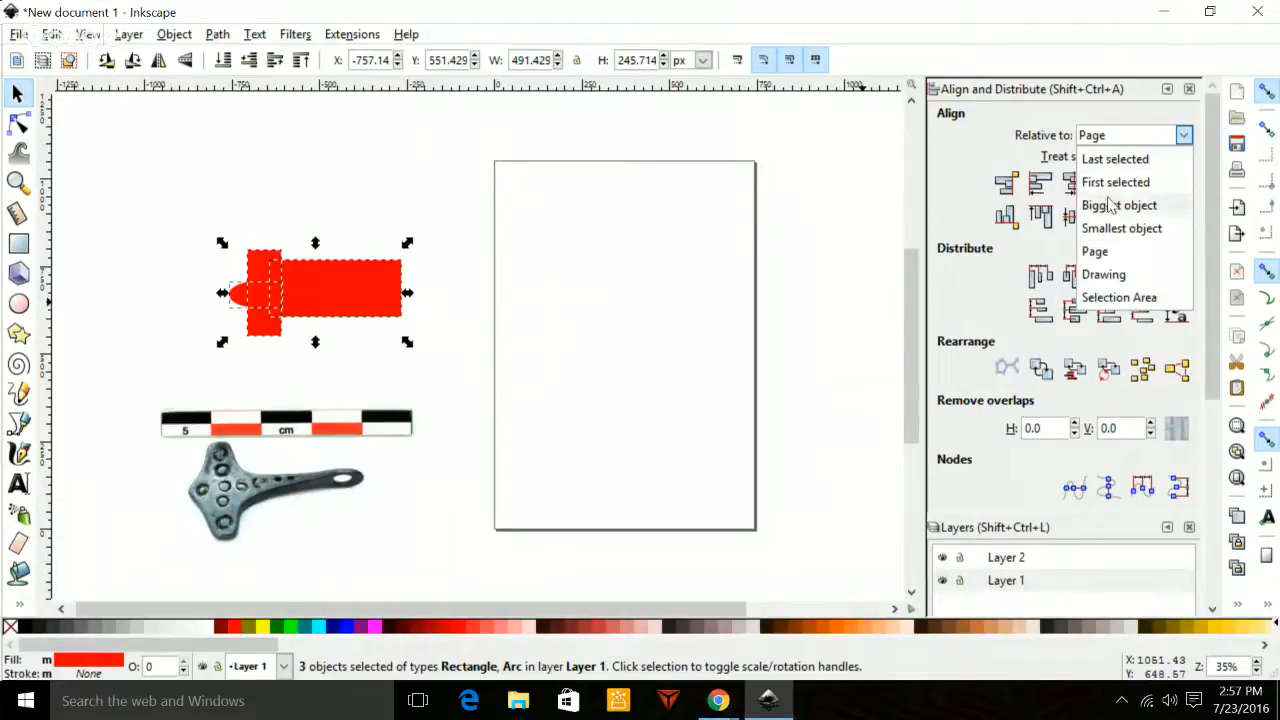
{"action": "left_click", "coordinate": [1100, 297]}
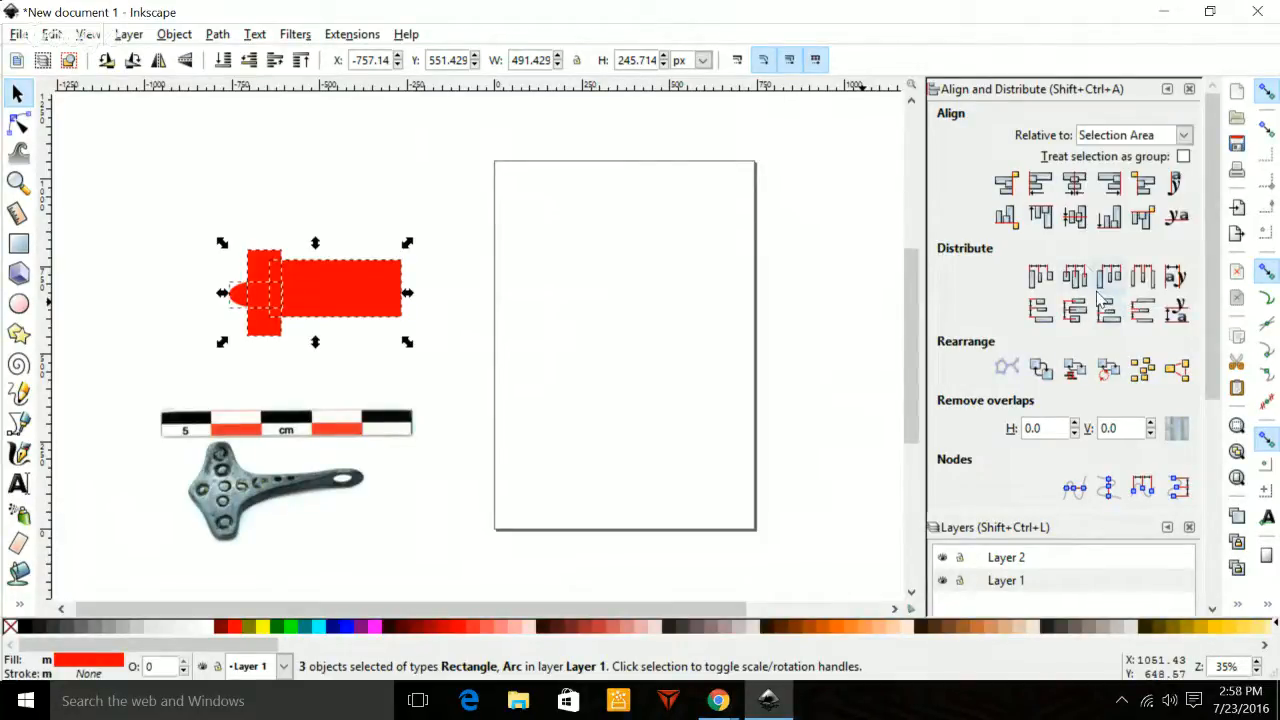
{"action": "left_click", "coordinate": [1076, 218]}
Deselect to check the alignment, then select all three red shapes again.
{"action": "left_click", "coordinate": [284, 196]}
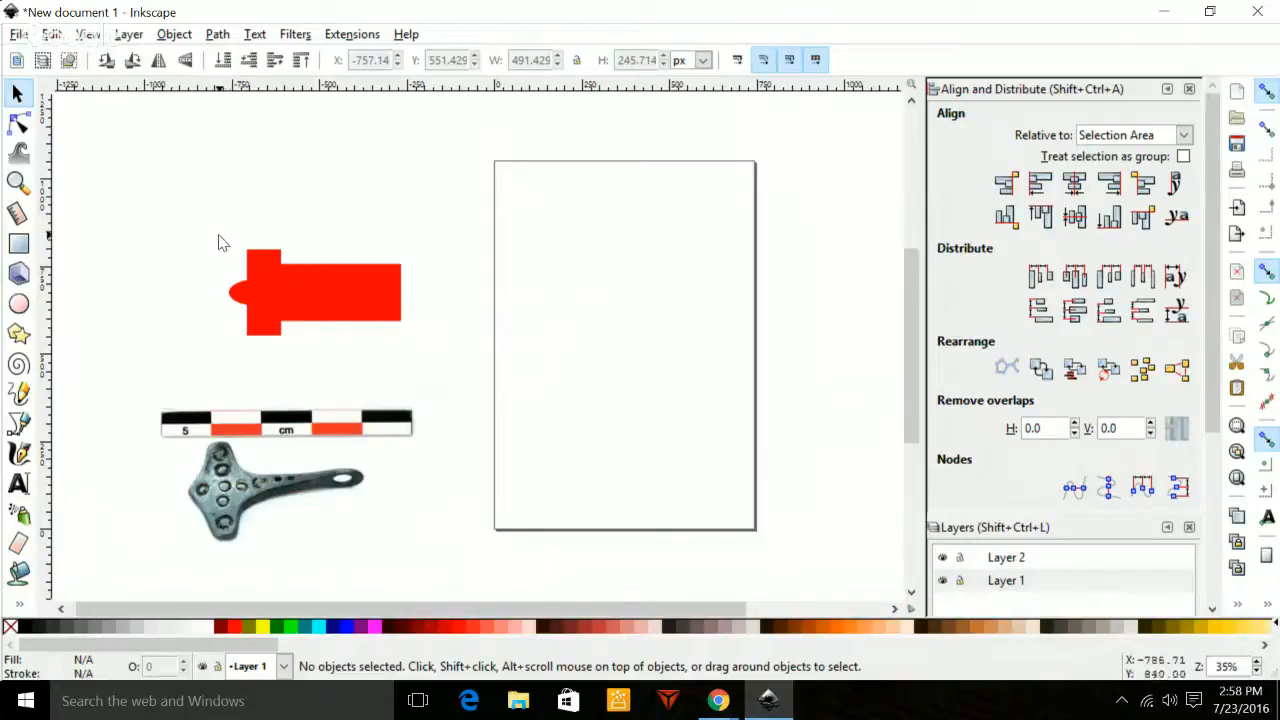
{"action": "left_click_drag", "start_coordinate": [220, 242], "coordinate": [424, 362]}
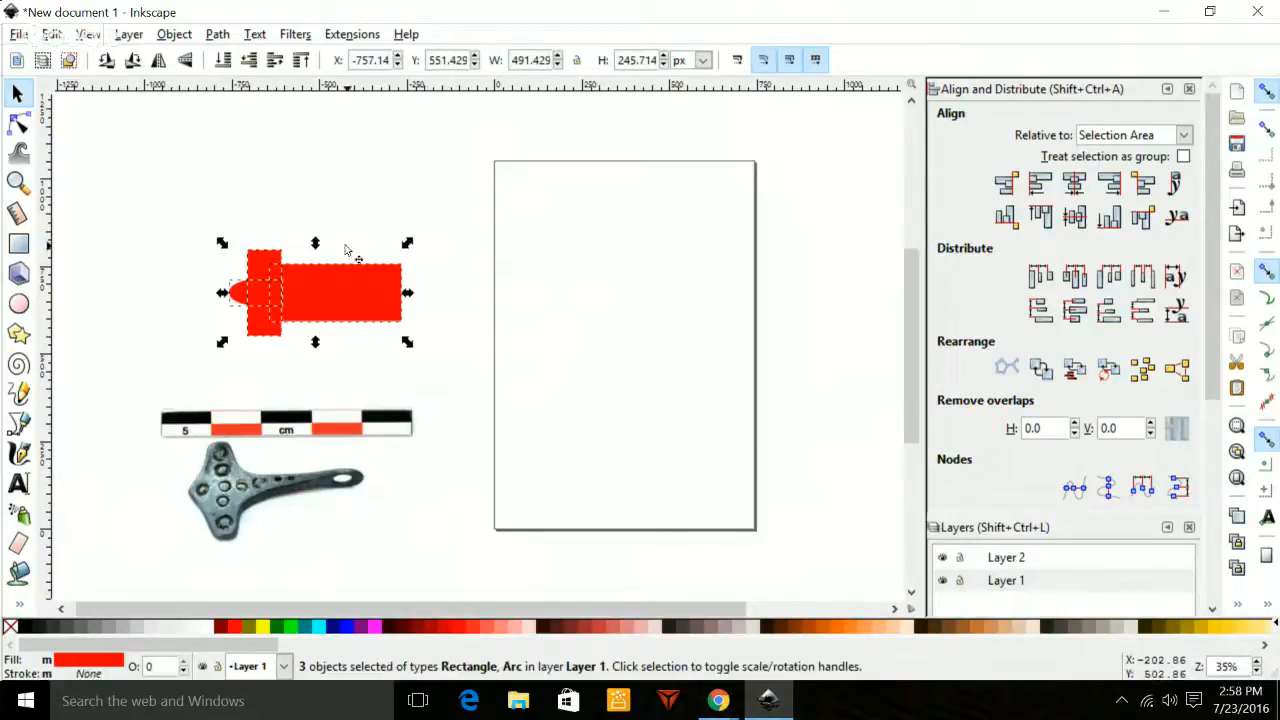
{"action": "left_click", "coordinate": [187, 36]}
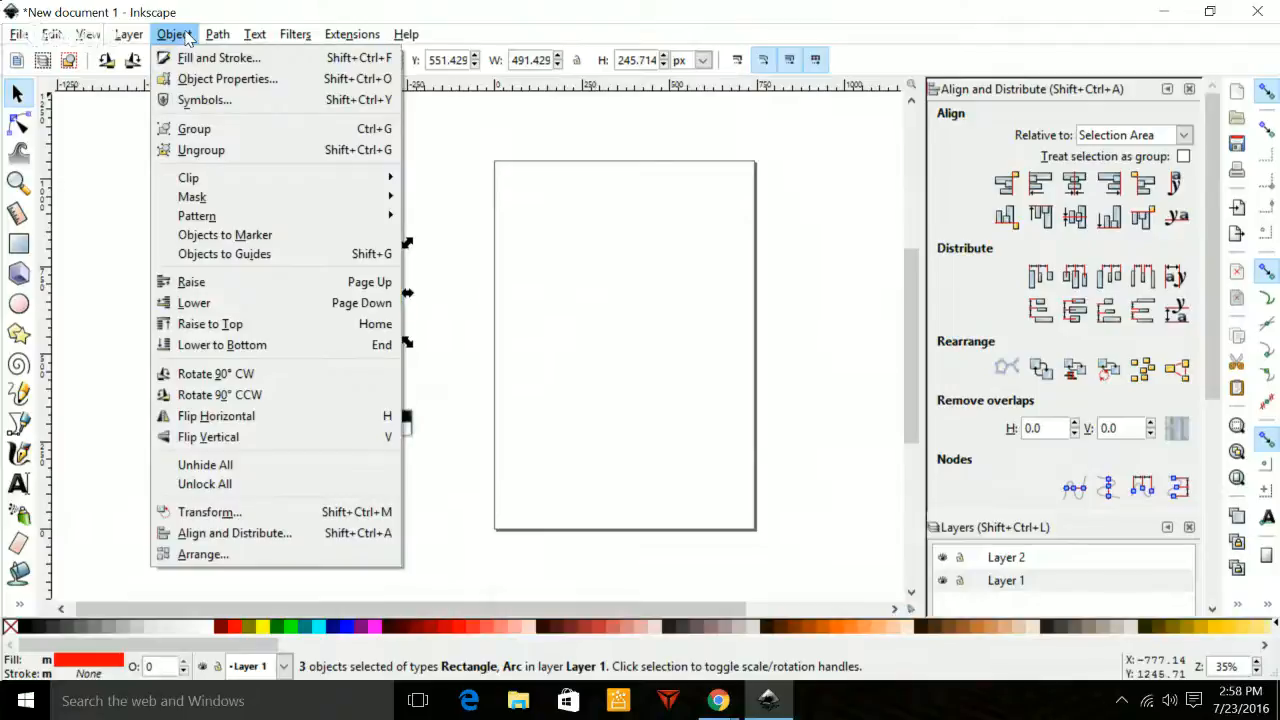
Convert the red shapes to paths and union them into one 17-node path, showing its nodes.
{"action": "mouse_move", "coordinate": [203, 38]}
{"action": "left_click", "coordinate": [228, 58]}
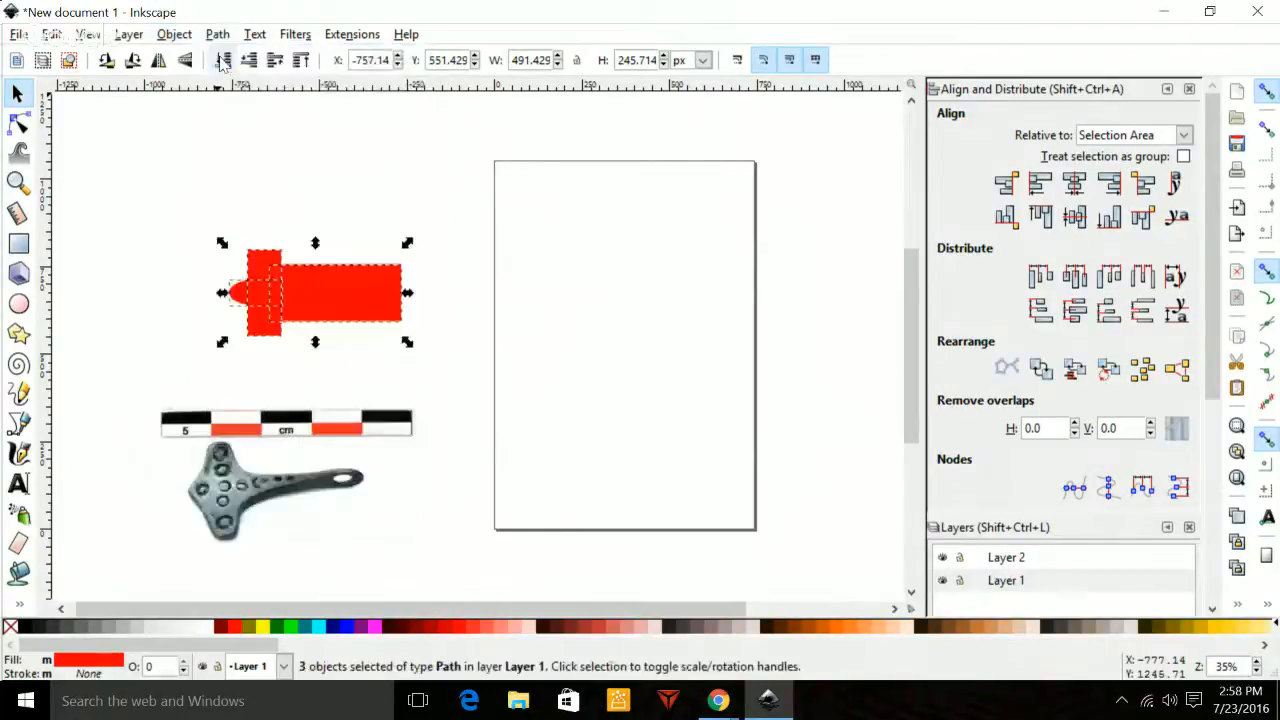
{"action": "left_click", "coordinate": [213, 38]}
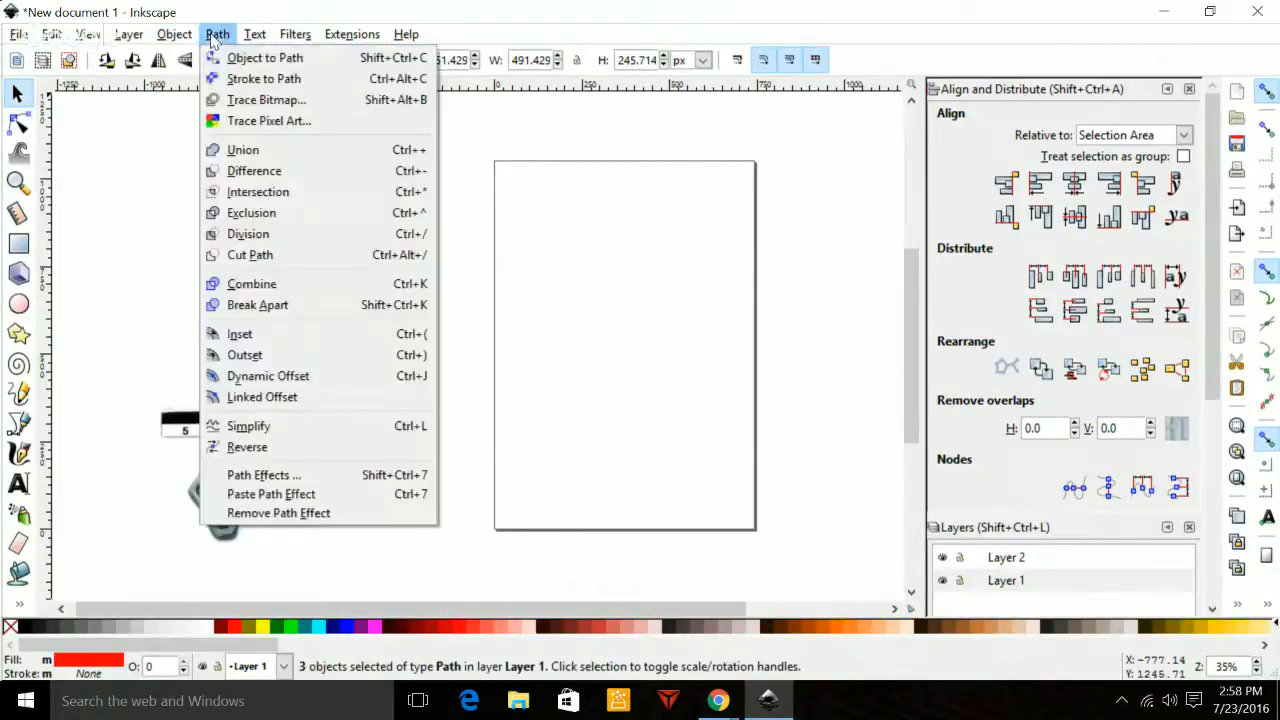
{"action": "left_click", "coordinate": [248, 153]}
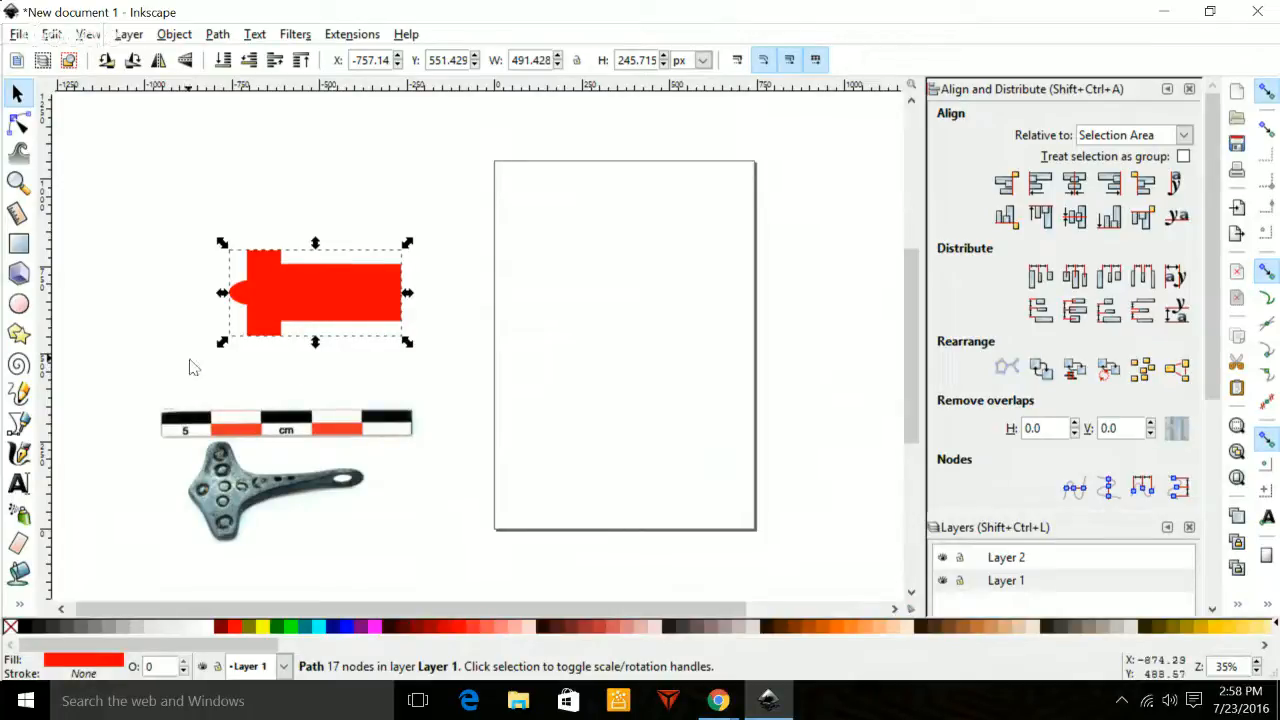
{"action": "left_click", "coordinate": [17, 124]}
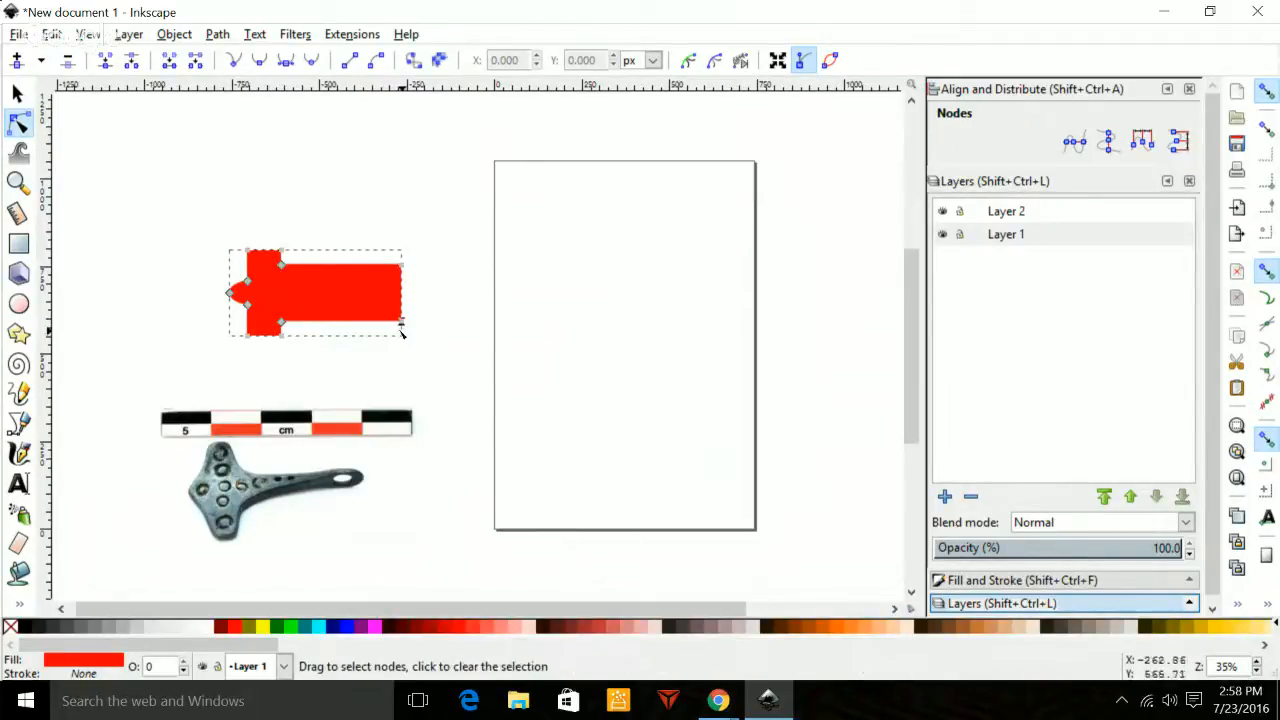
Start a thin rectangle across the head, then cancel it, keeping the union intact.
{"action": "left_click", "coordinate": [19, 244]}
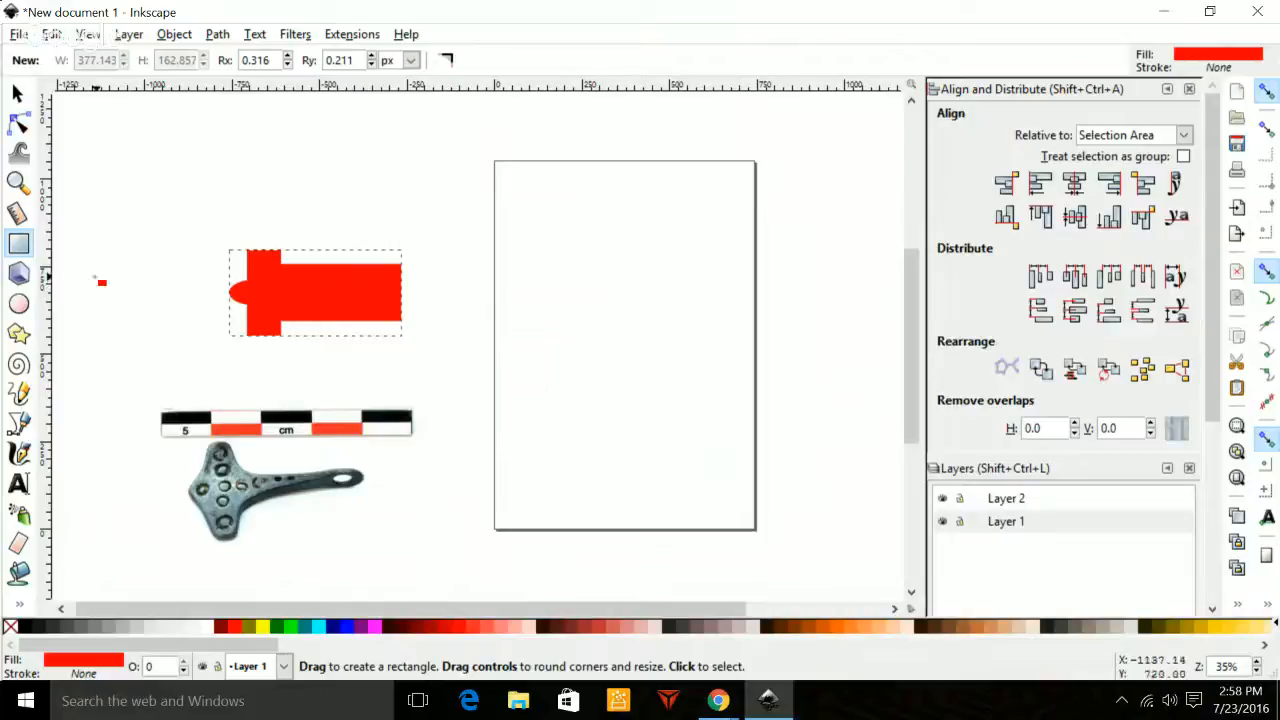
{"action": "left_click_drag", "start_coordinate": [84, 287], "coordinate": [463, 288]}
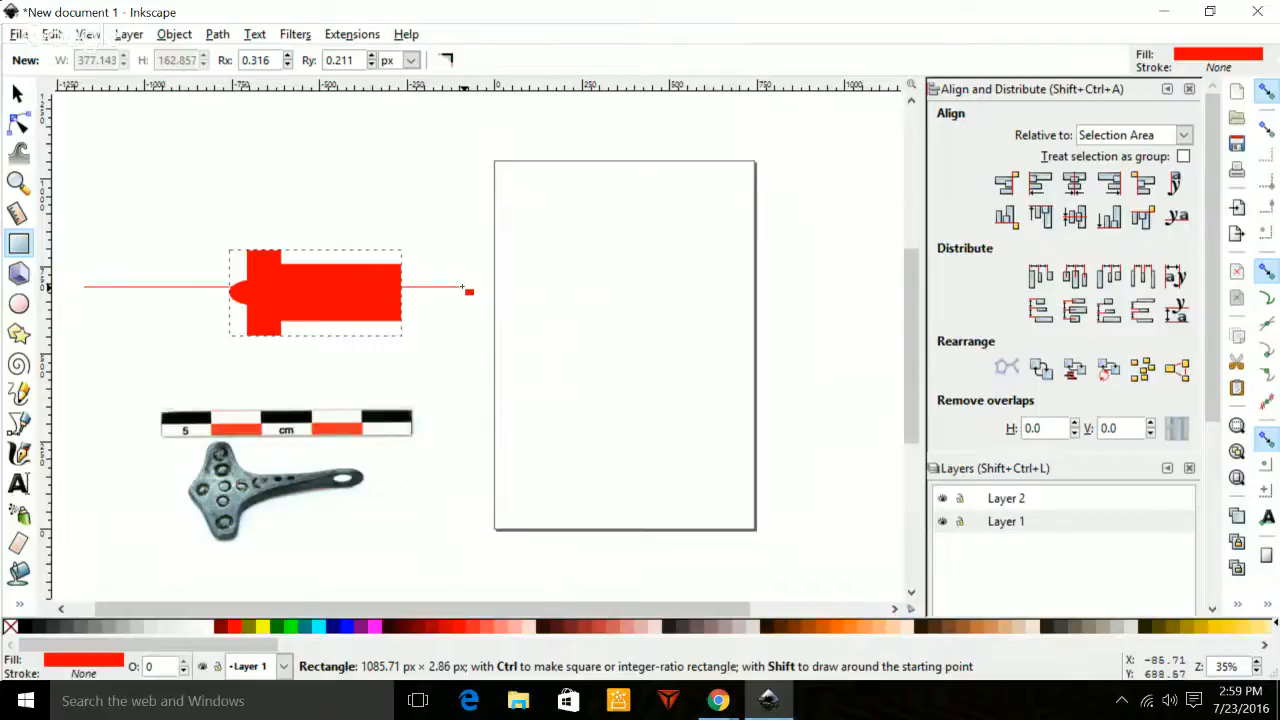
{"action": "key", "text": "Escape"}
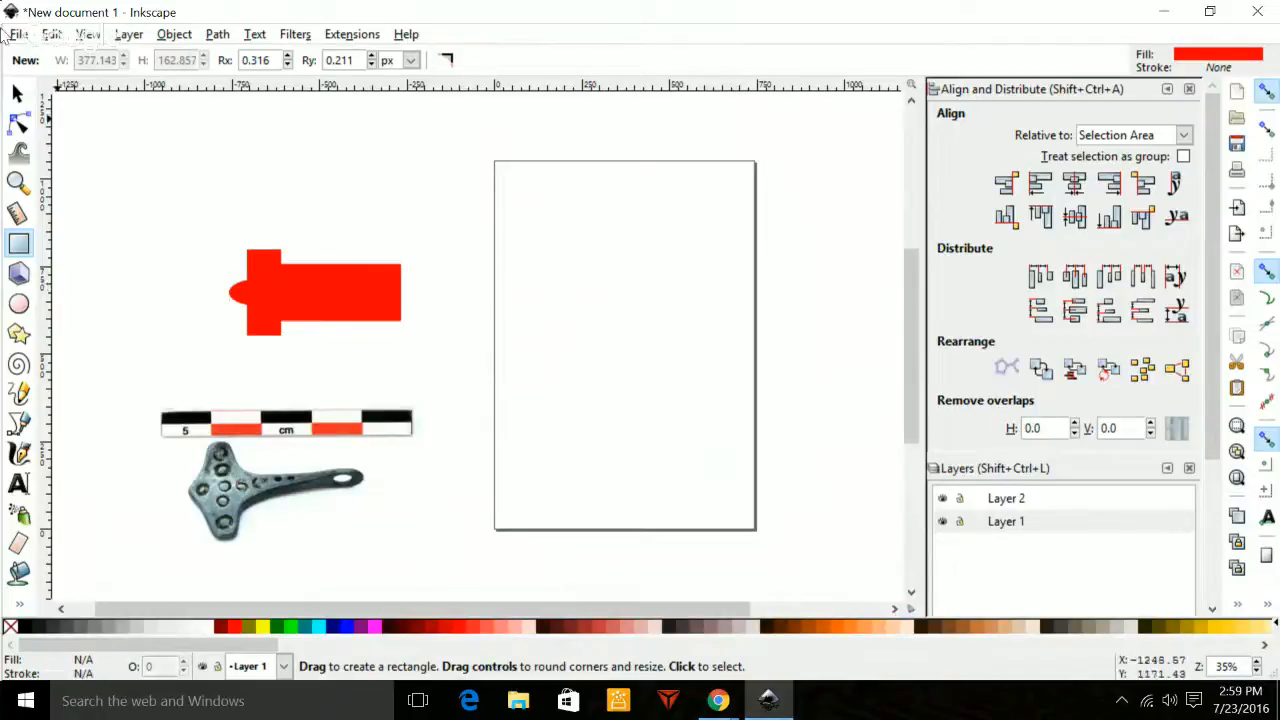
{"action": "left_click", "coordinate": [58, 38]}
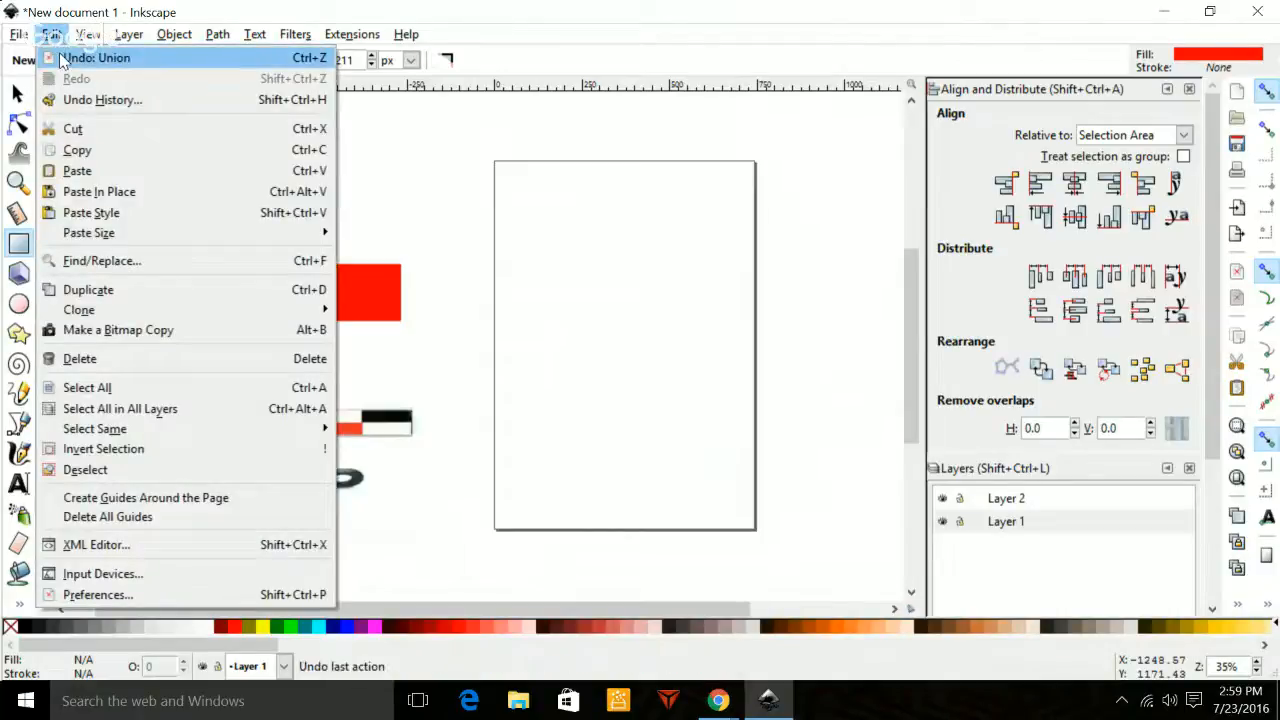
{"action": "left_click", "coordinate": [489, 37]}
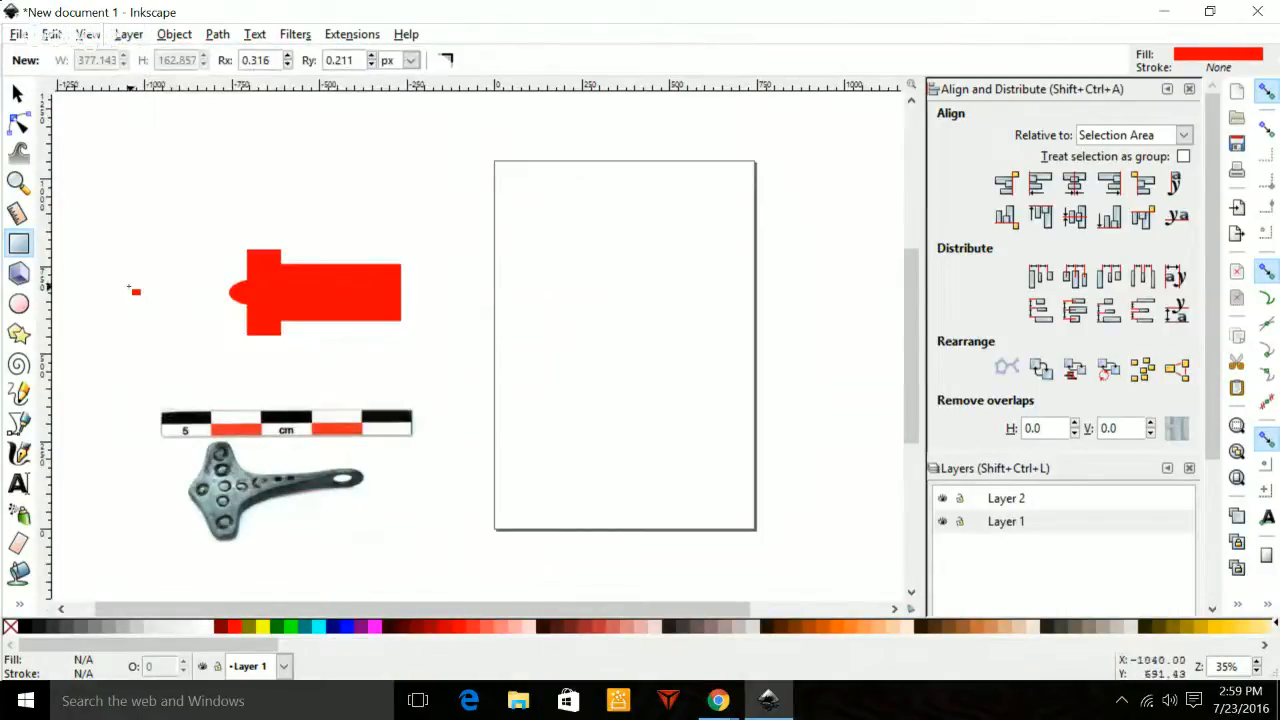
Draw a thin red bar across the head, shorten its left end, and centre it horizontally on the head.
{"action": "mouse_move", "coordinate": [93, 287]}
{"action": "left_mouse_down"}
{"action": "mouse_move", "coordinate": [482, 305]}
{"action": "mouse_move", "coordinate": [463, 292]}
{"action": "mouse_move", "coordinate": [473, 288]}
{"action": "left_mouse_up"}
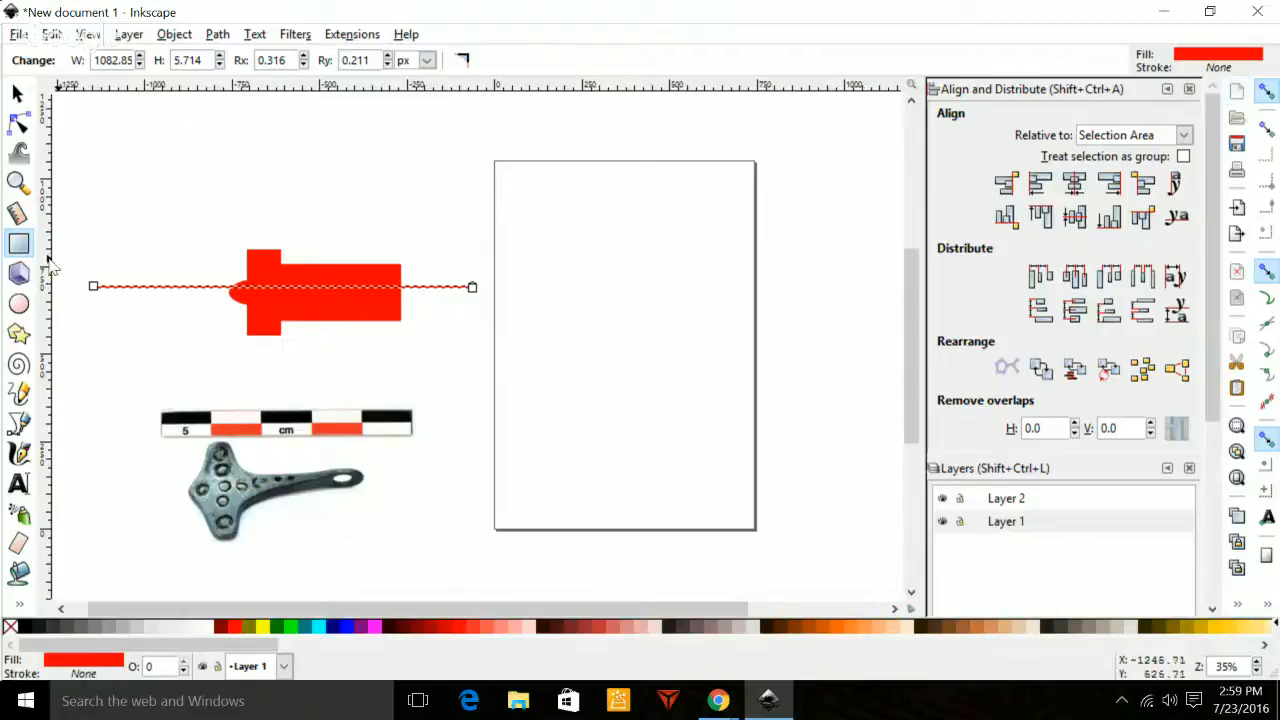
{"action": "left_click", "coordinate": [17, 93]}
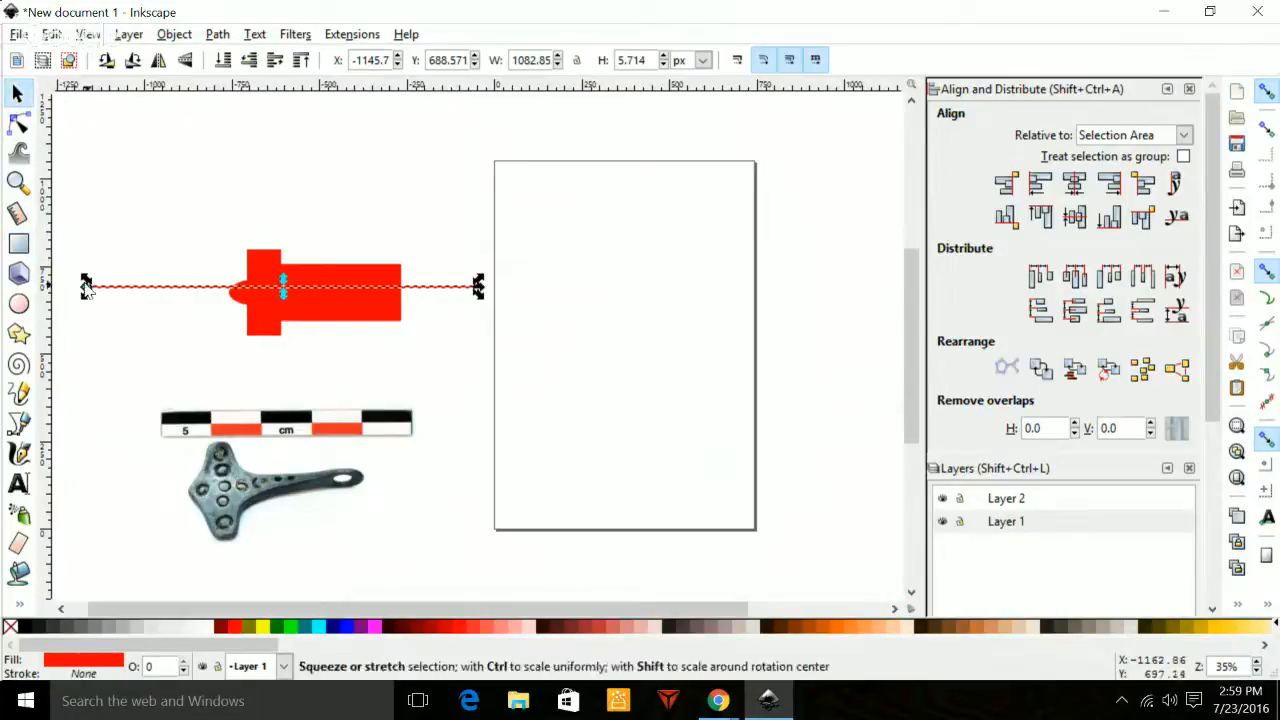
{"action": "left_click_drag", "start_coordinate": [86, 288], "coordinate": [164, 298]}
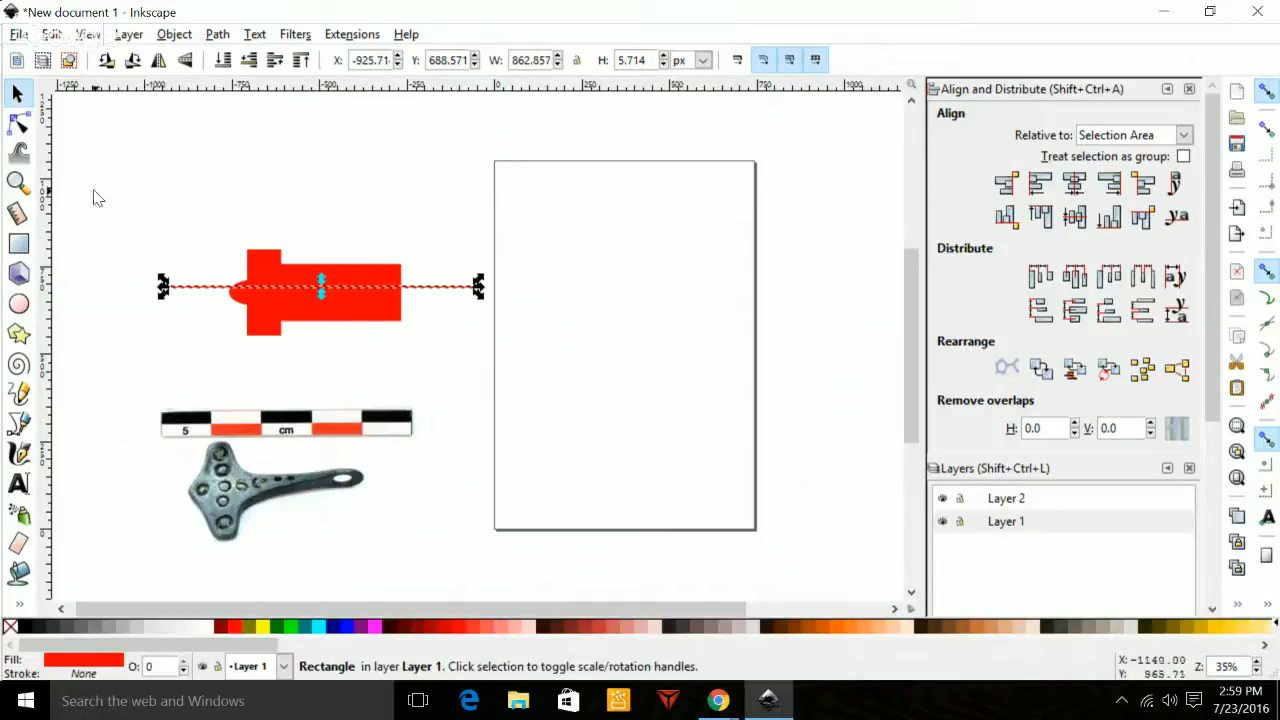
{"action": "left_click_drag", "start_coordinate": [94, 198], "coordinate": [500, 355]}
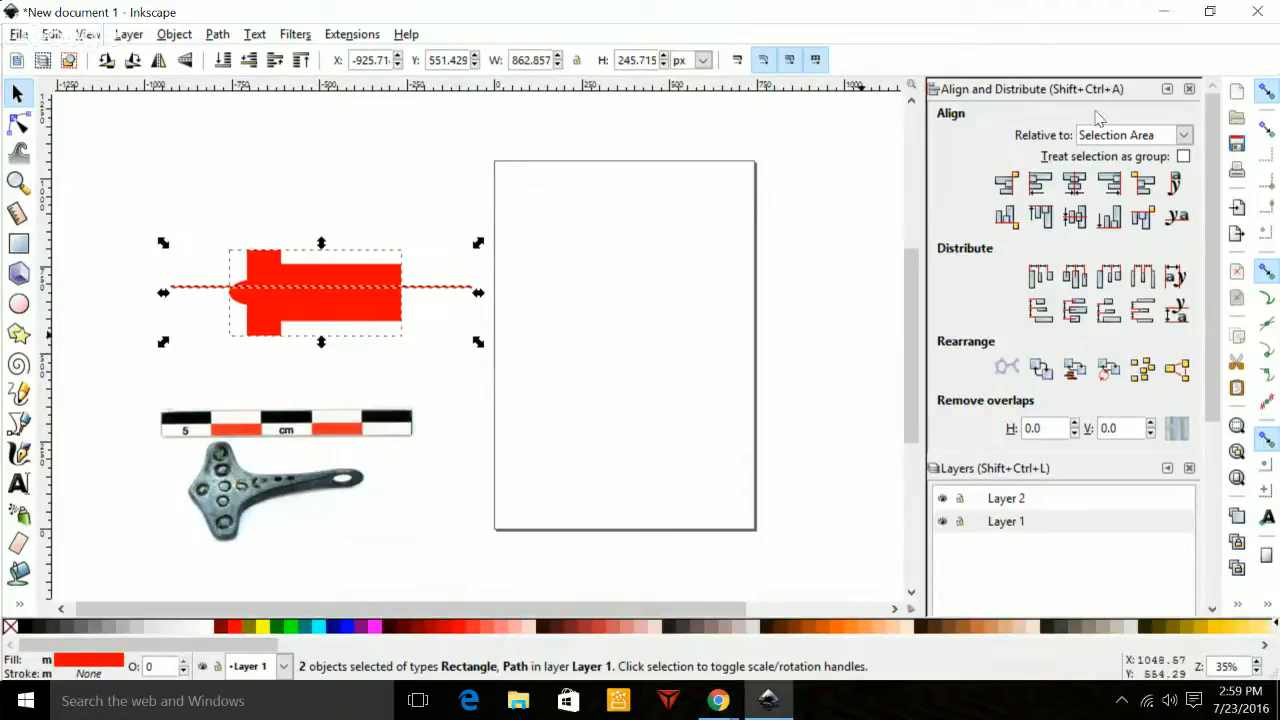
{"action": "left_click", "coordinate": [1073, 216]}
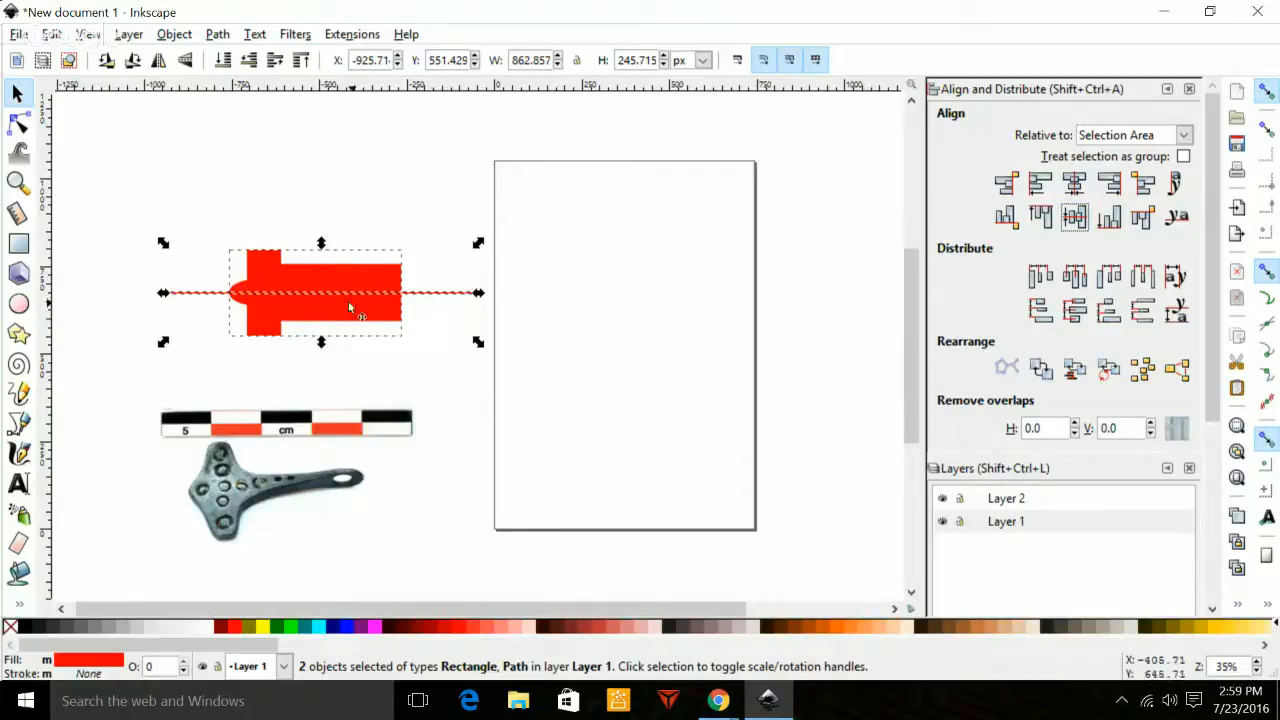
{"action": "left_click", "coordinate": [381, 203]}
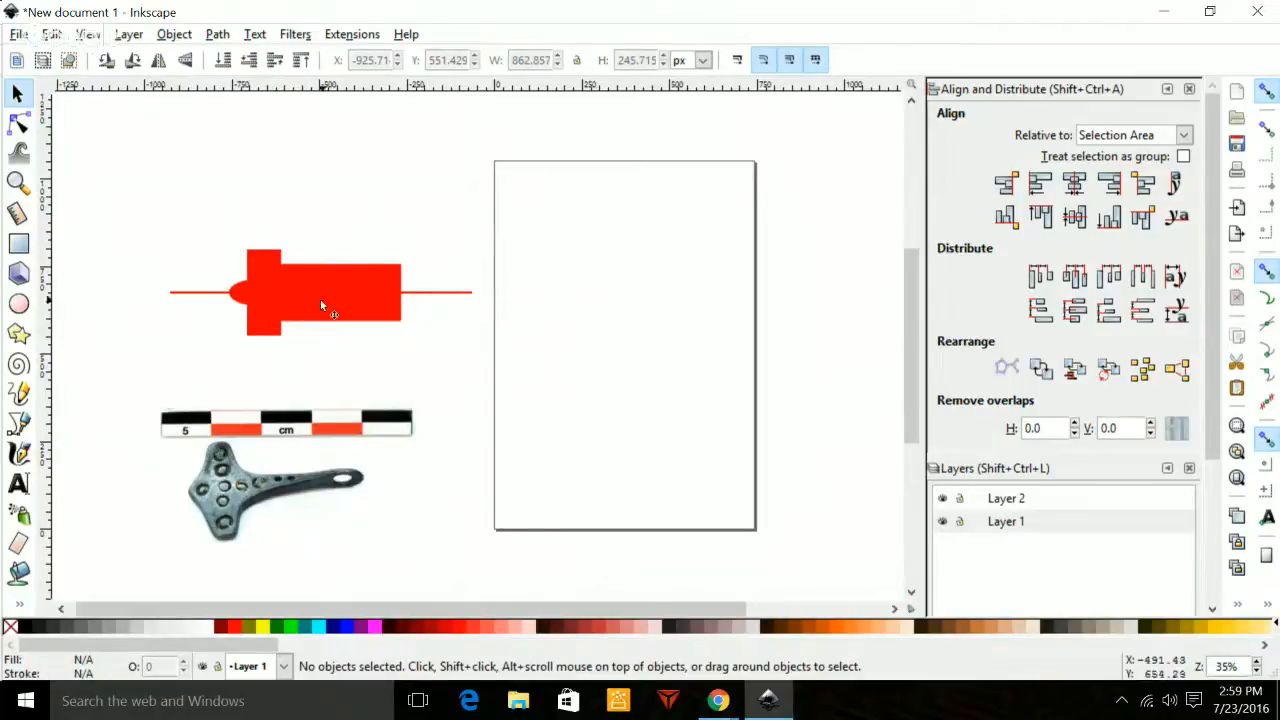
Zoom to 70% and drag the pendant photo and scale bar up under the red shape's left end.
{"action": "scroll", "coordinate": [316, 300], "scroll_direction": "up", "scroll_amount": 4}
{"action": "scroll", "coordinate": [318, 305], "scroll_direction": "down", "scroll_amount": 3}
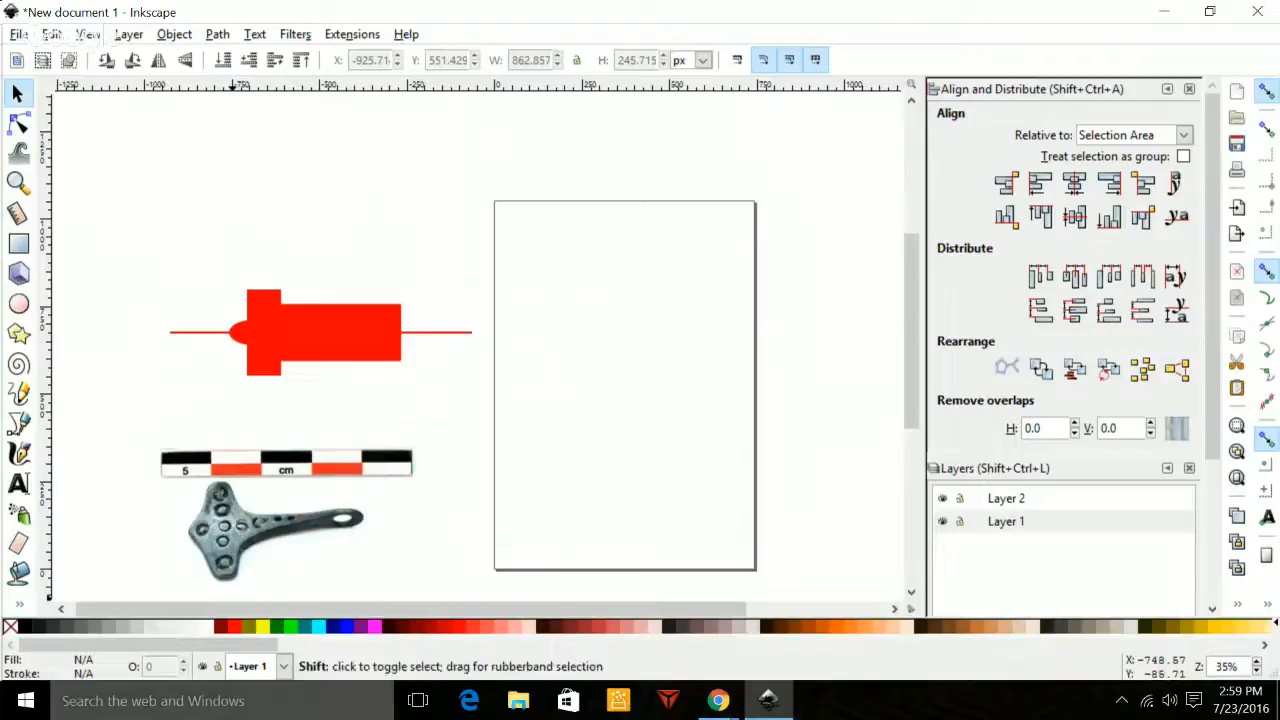
{"action": "scroll", "coordinate": [210, 410], "scroll_direction": "left", "scroll_amount": 3}
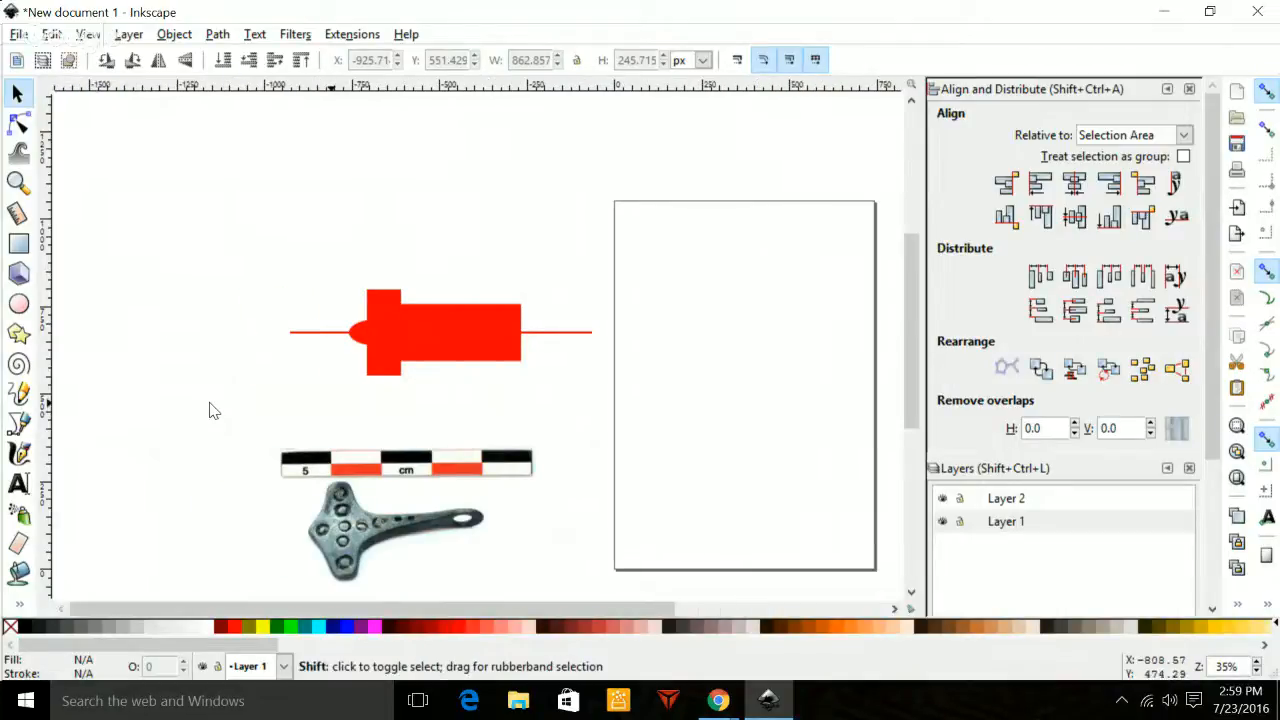
{"action": "scroll", "coordinate": [210, 410], "scroll_direction": "right", "scroll_amount": 2}
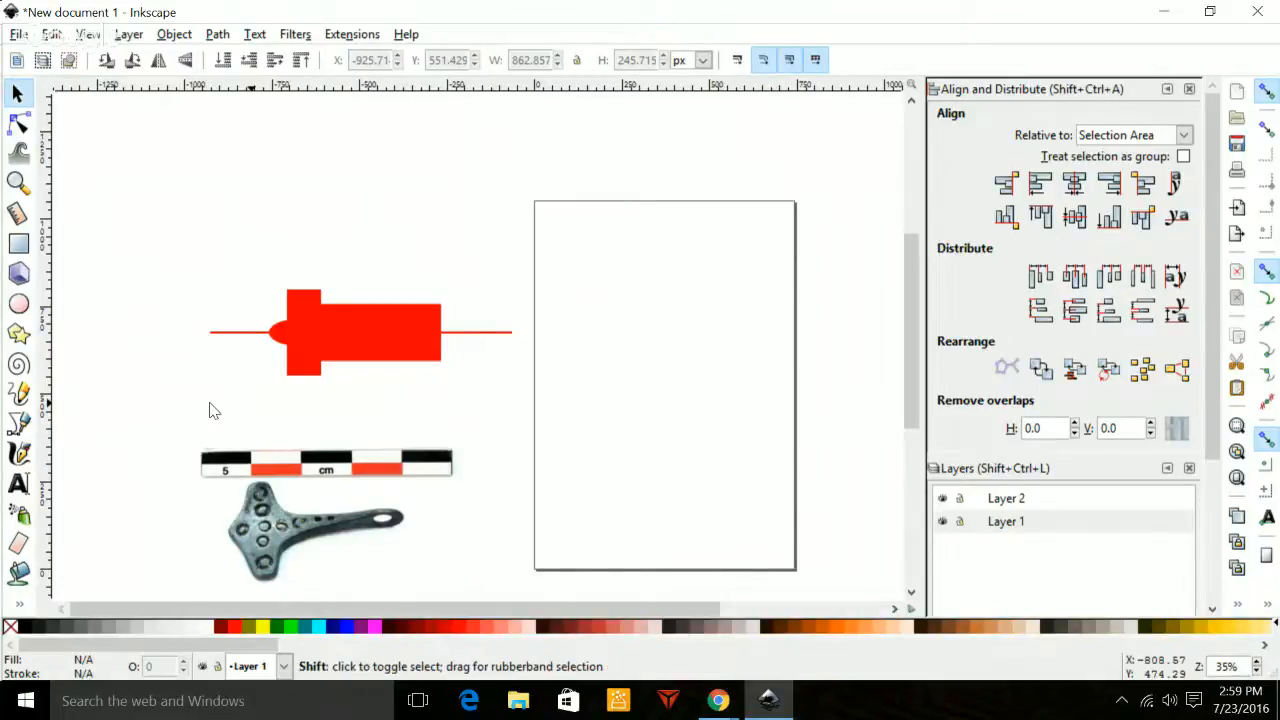
{"action": "scroll", "coordinate": [210, 410], "scroll_direction": "up", "scroll_amount": 2, "text": "ctrl"}
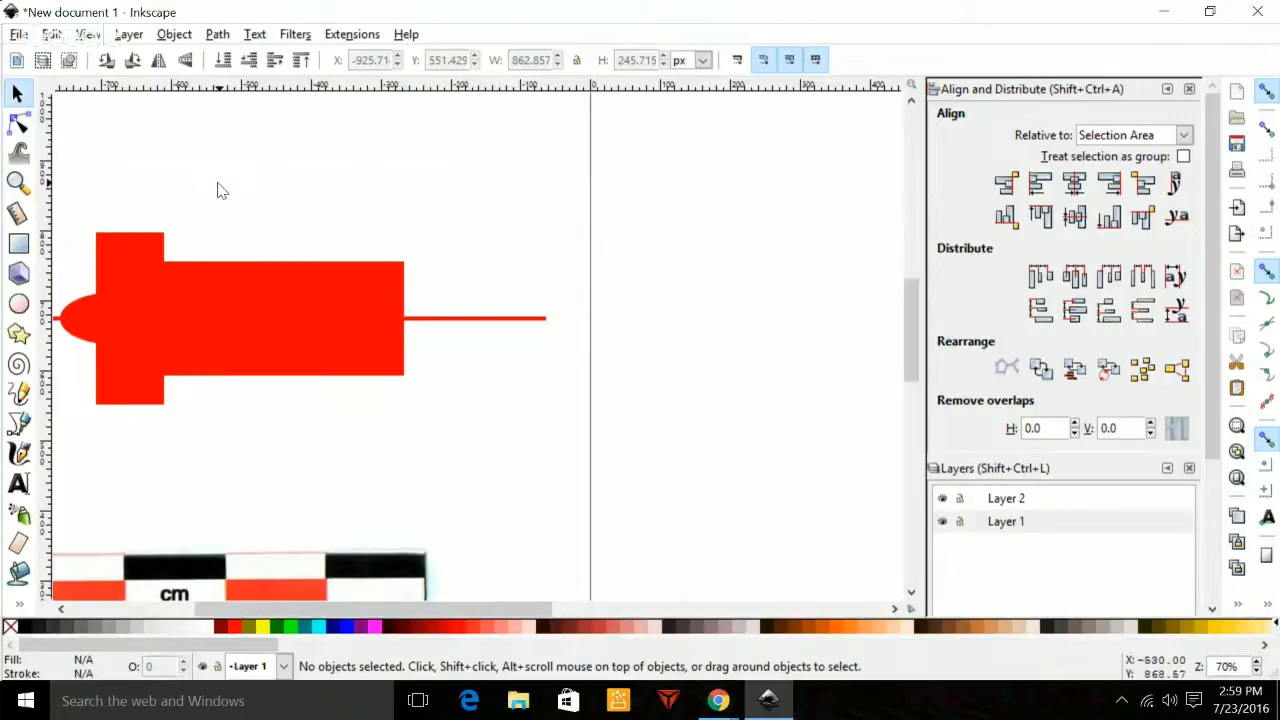
{"action": "scroll", "coordinate": [222, 191], "scroll_direction": "left", "scroll_amount": 5, "text": "shift"}
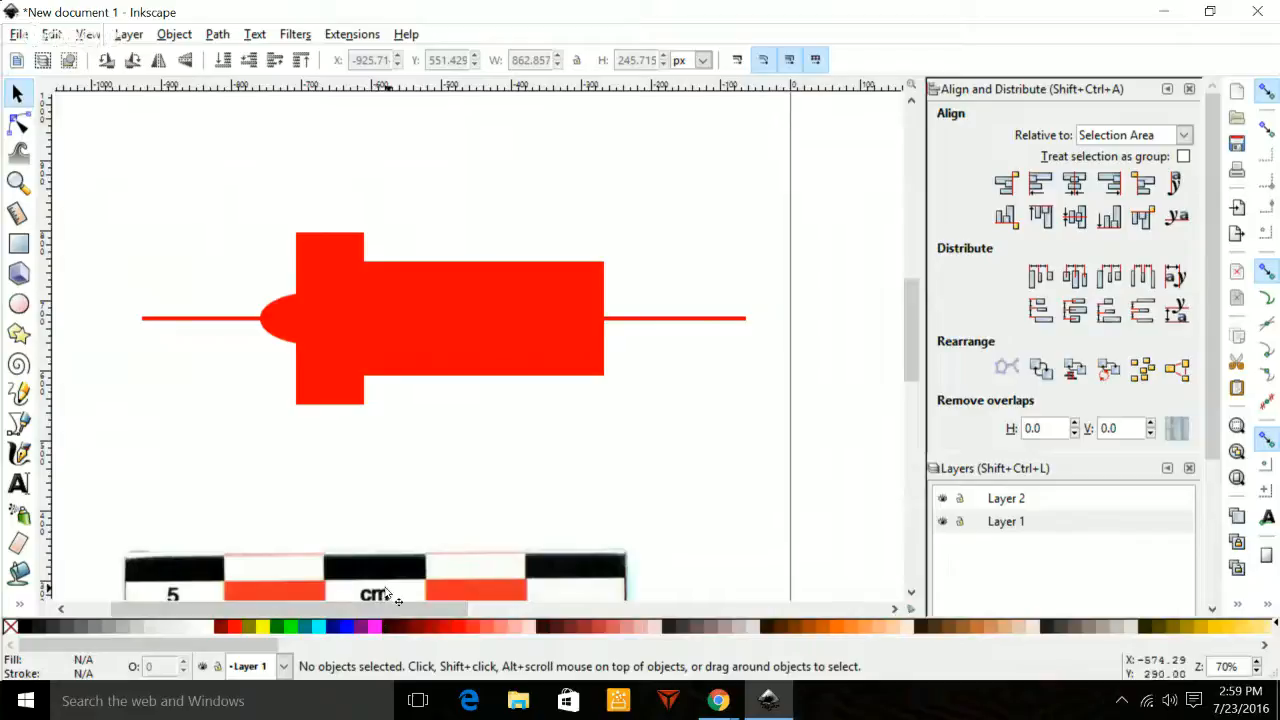
{"action": "left_click_drag", "start_coordinate": [386, 589], "coordinate": [306, 182]}
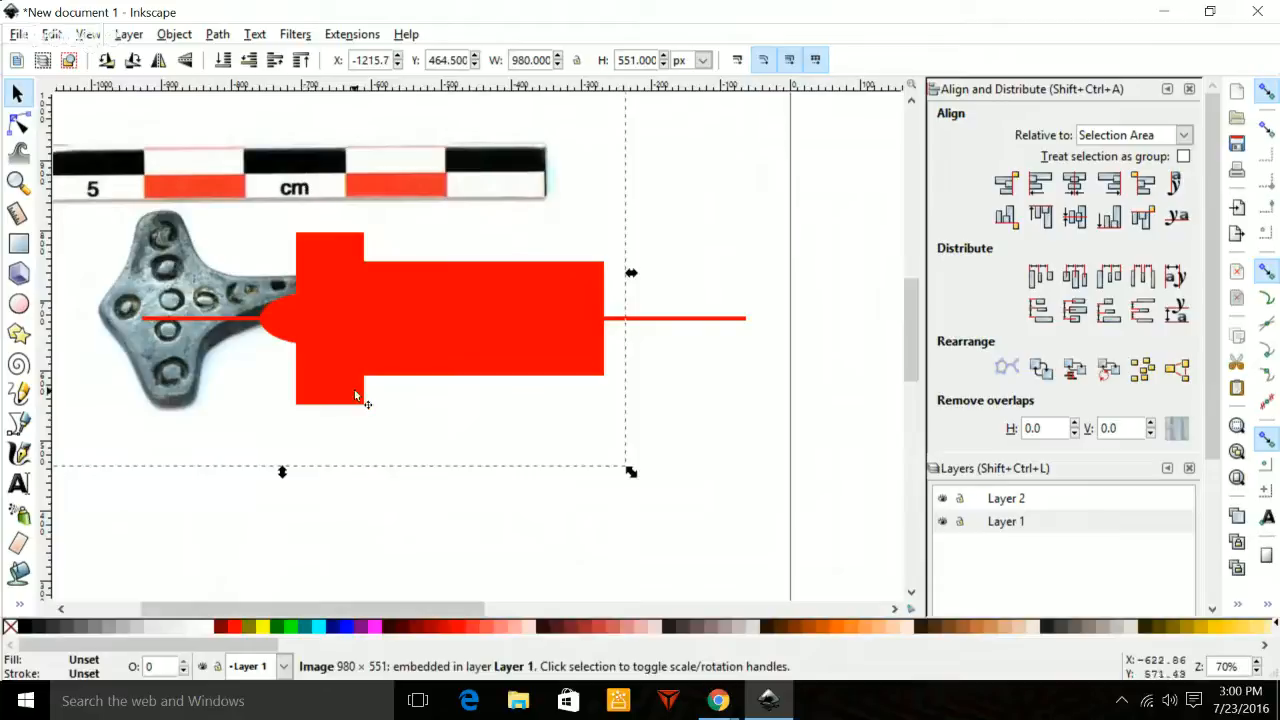
With the Node tool, bend the left block's bottom and top edges into bulging curves.
{"action": "left_click", "coordinate": [18, 124]}
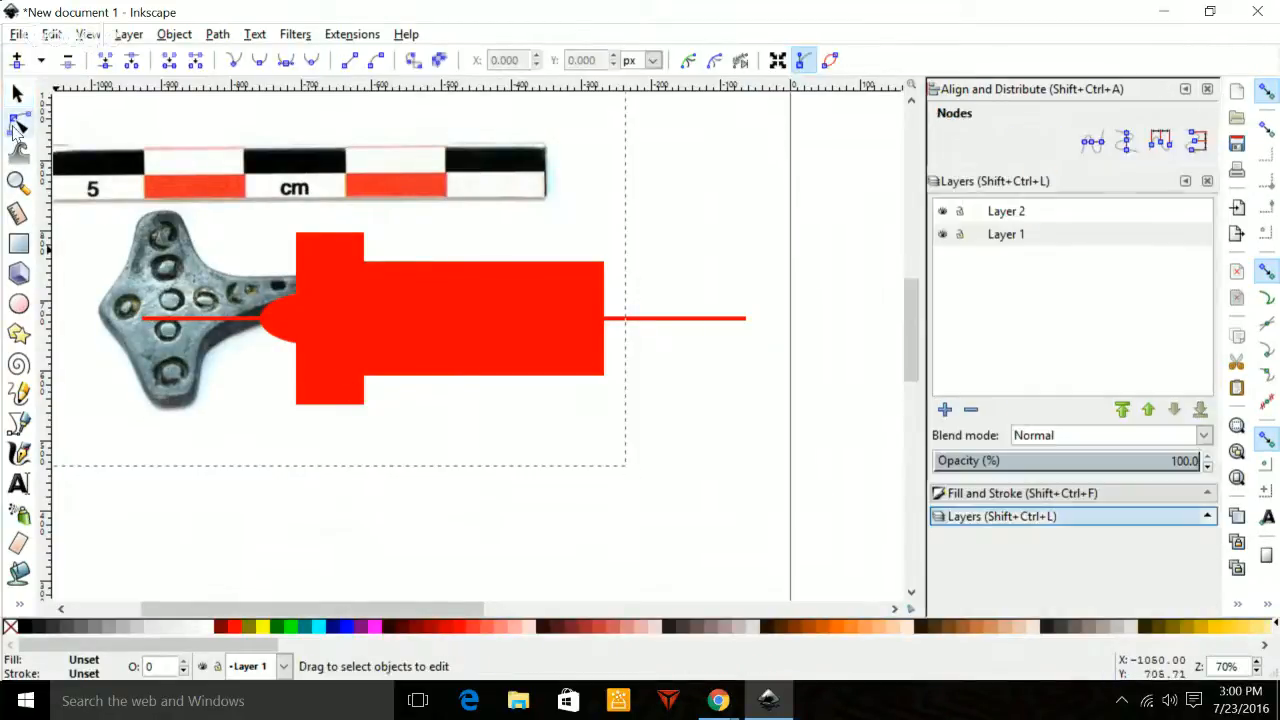
{"action": "left_click", "coordinate": [458, 346]}
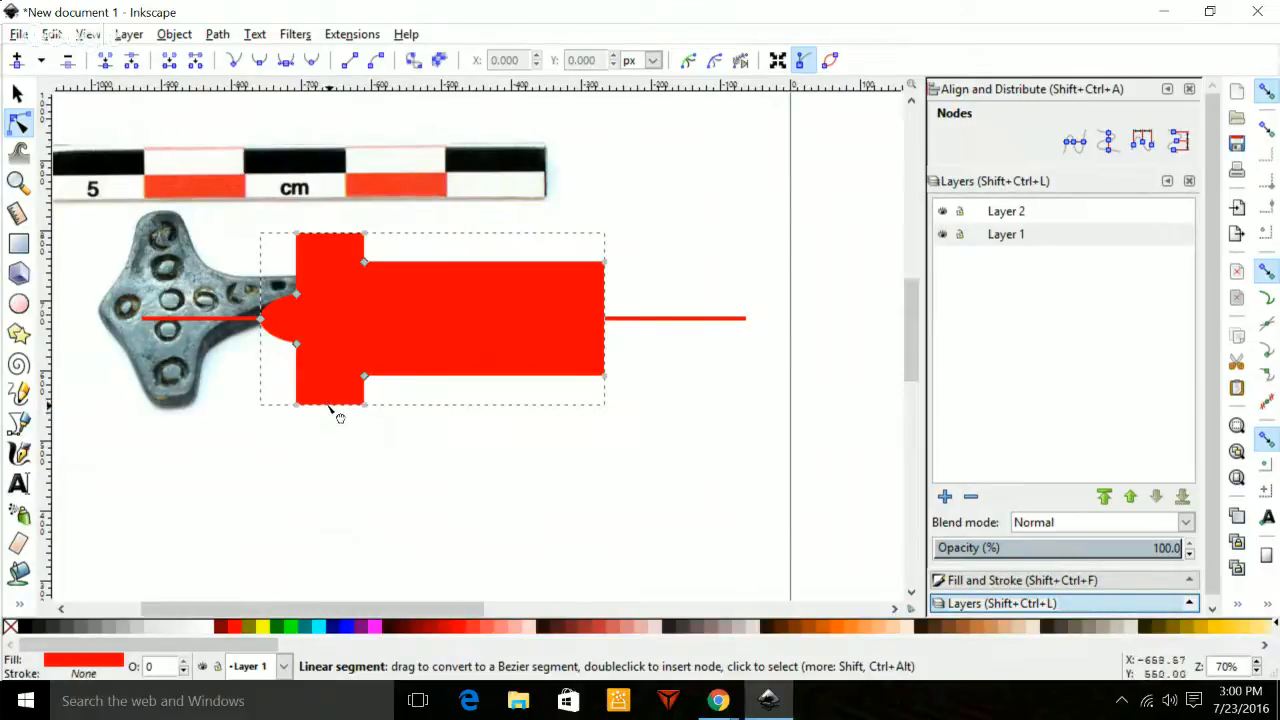
{"action": "left_click_drag", "start_coordinate": [331, 406], "coordinate": [329, 417]}
{"action": "left_click", "coordinate": [342, 246]}
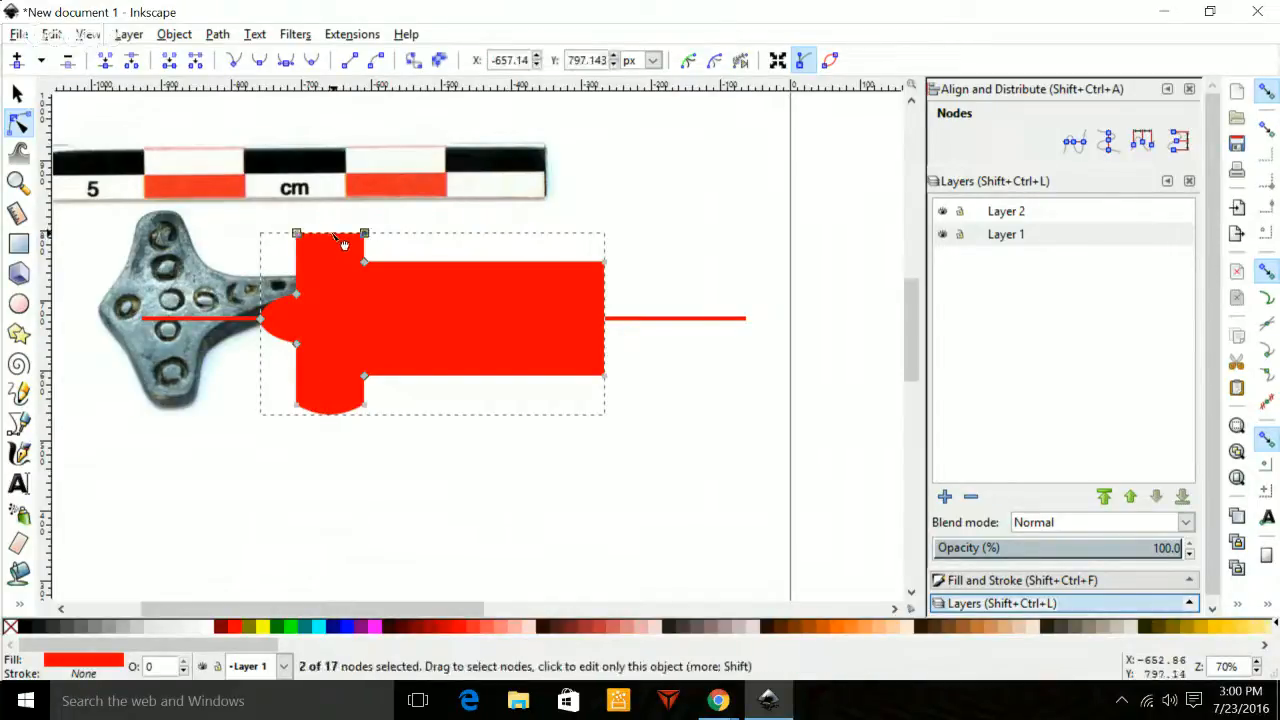
{"action": "left_click_drag", "start_coordinate": [334, 234], "coordinate": [342, 236]}
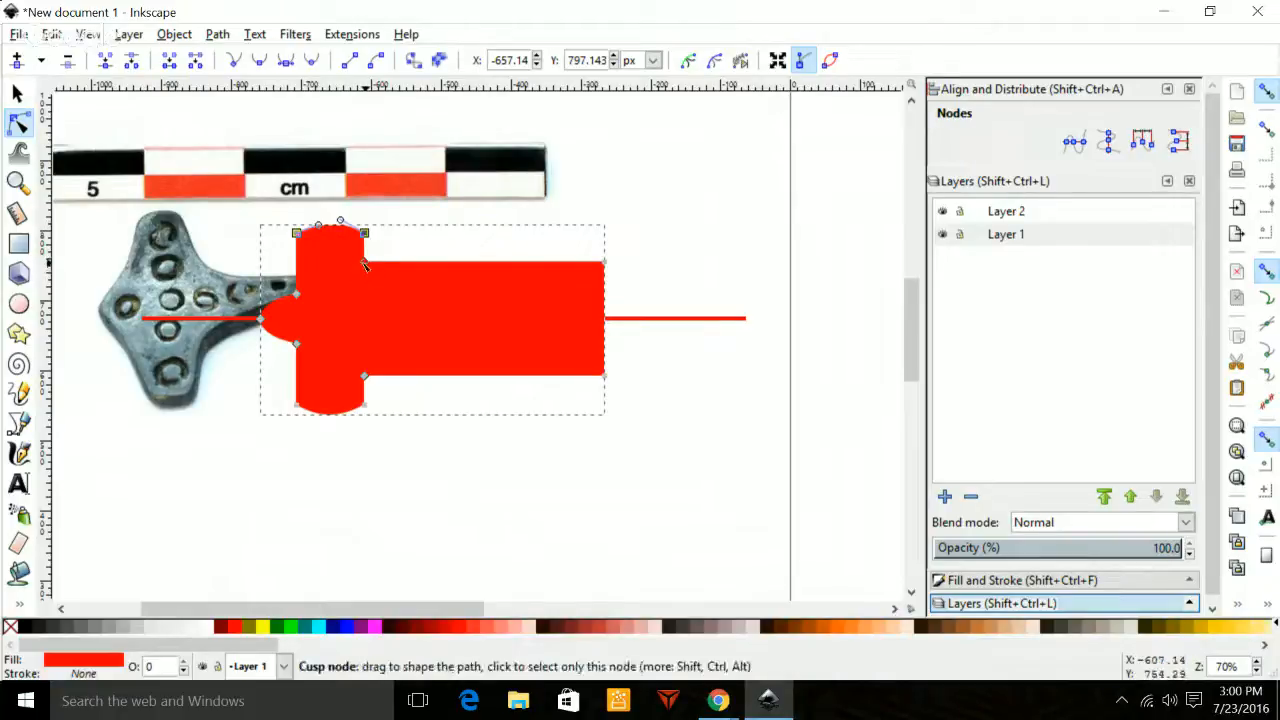
Delete the block's upper and lower corner nodes and curve the arm's lower edge upward.
{"action": "left_click", "coordinate": [364, 262]}
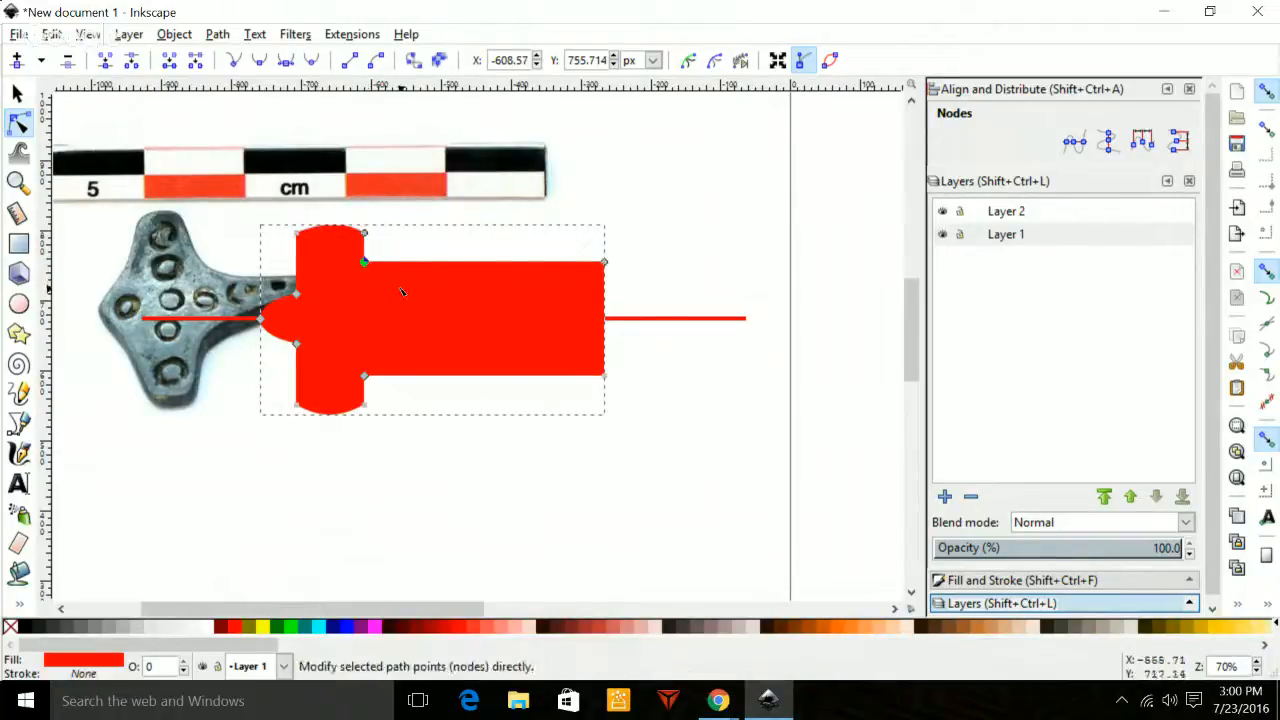
{"action": "left_click", "coordinate": [64, 64]}
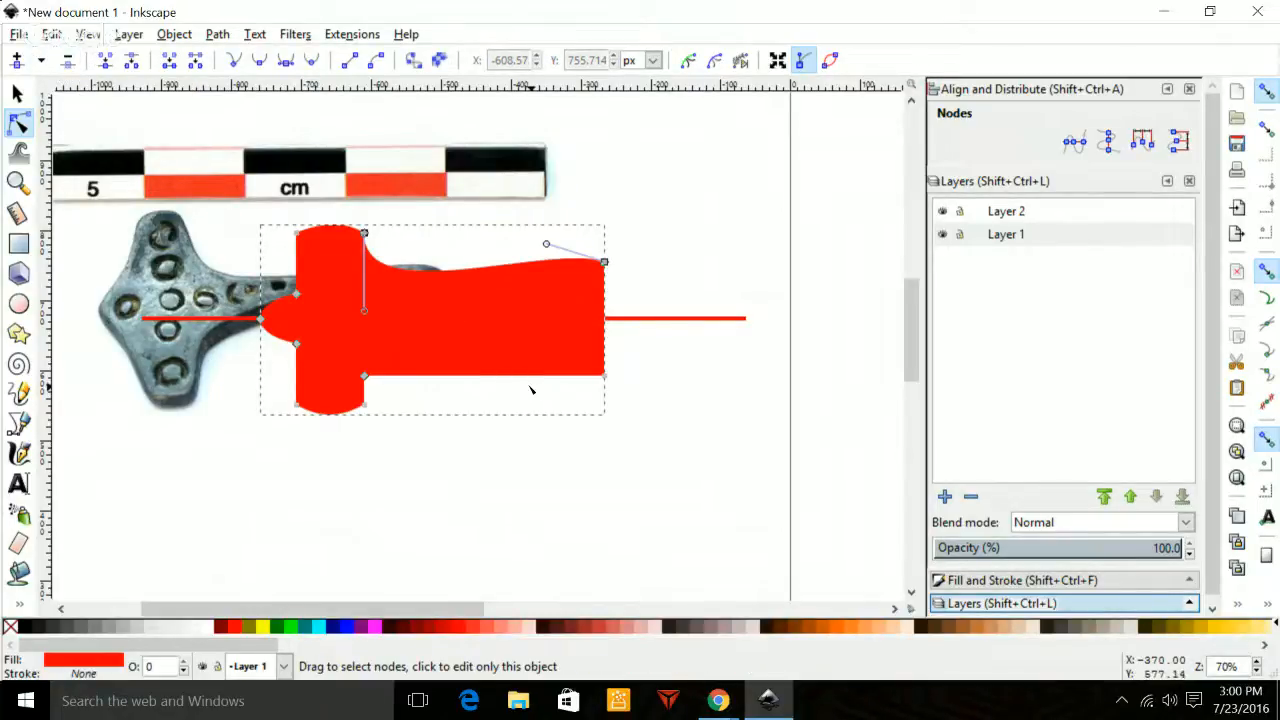
{"action": "left_click", "coordinate": [364, 377]}
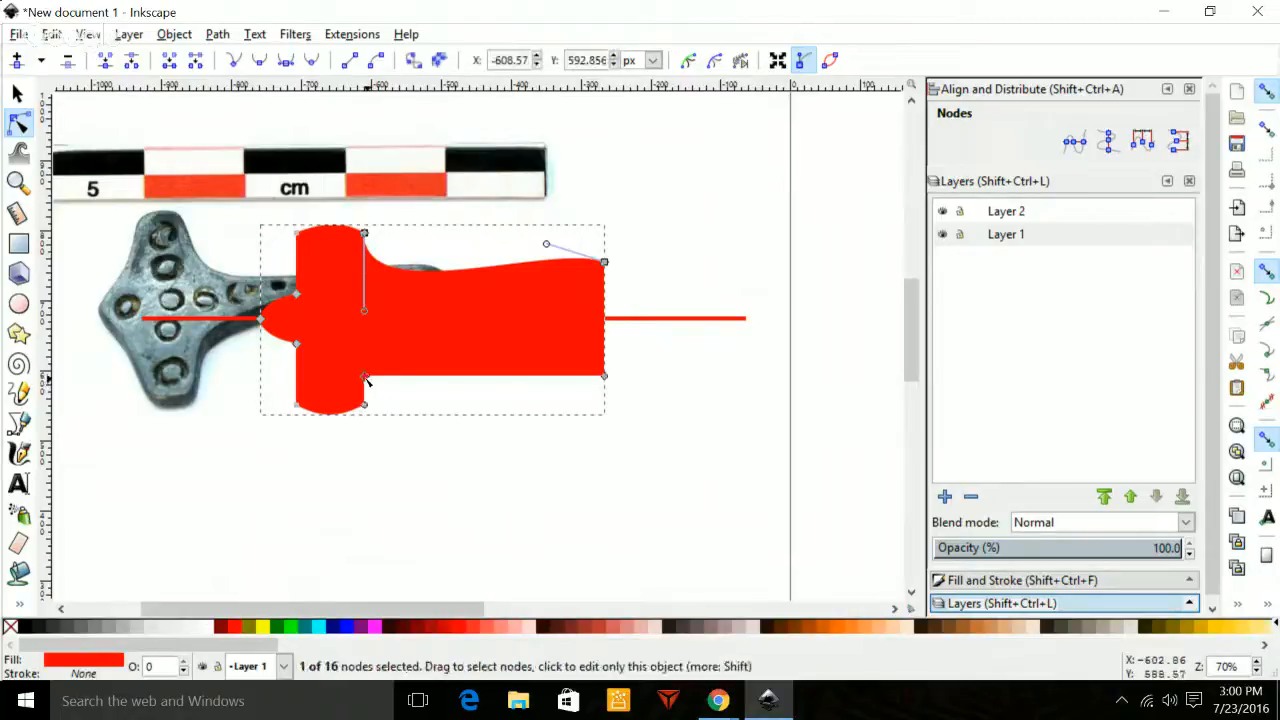
{"action": "left_click", "coordinate": [68, 62]}
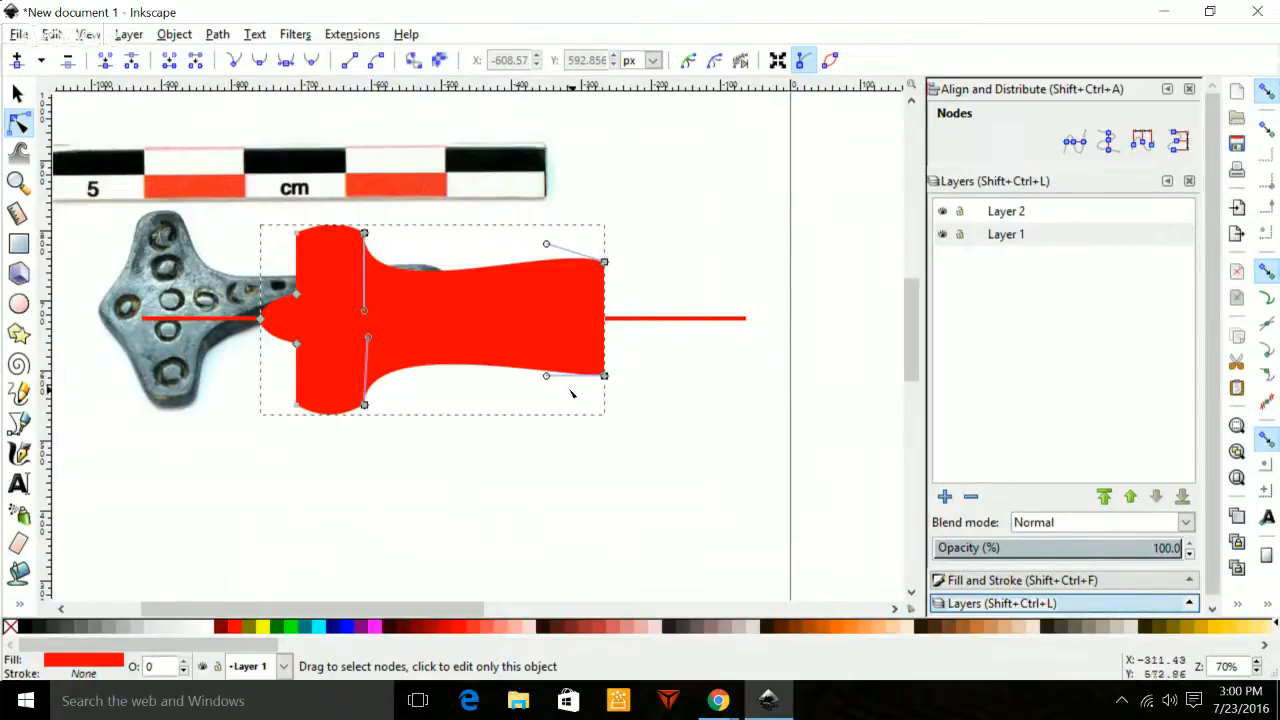
{"action": "mouse_move", "coordinate": [604, 378]}
{"action": "left_mouse_down"}
{"action": "mouse_move", "coordinate": [603, 357]}
{"action": "mouse_move", "coordinate": [604, 375]}
{"action": "left_mouse_up"}
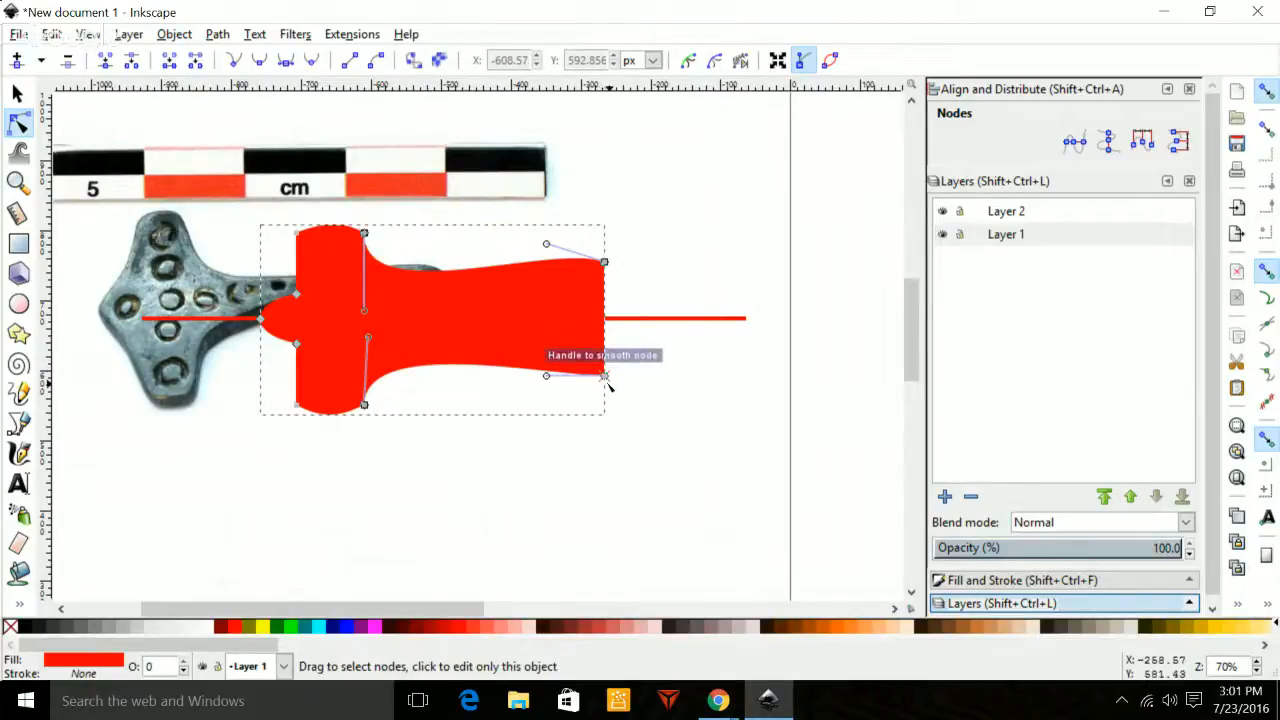
{"action": "left_click", "coordinate": [629, 394]}
{"action": "left_click", "coordinate": [567, 356]}
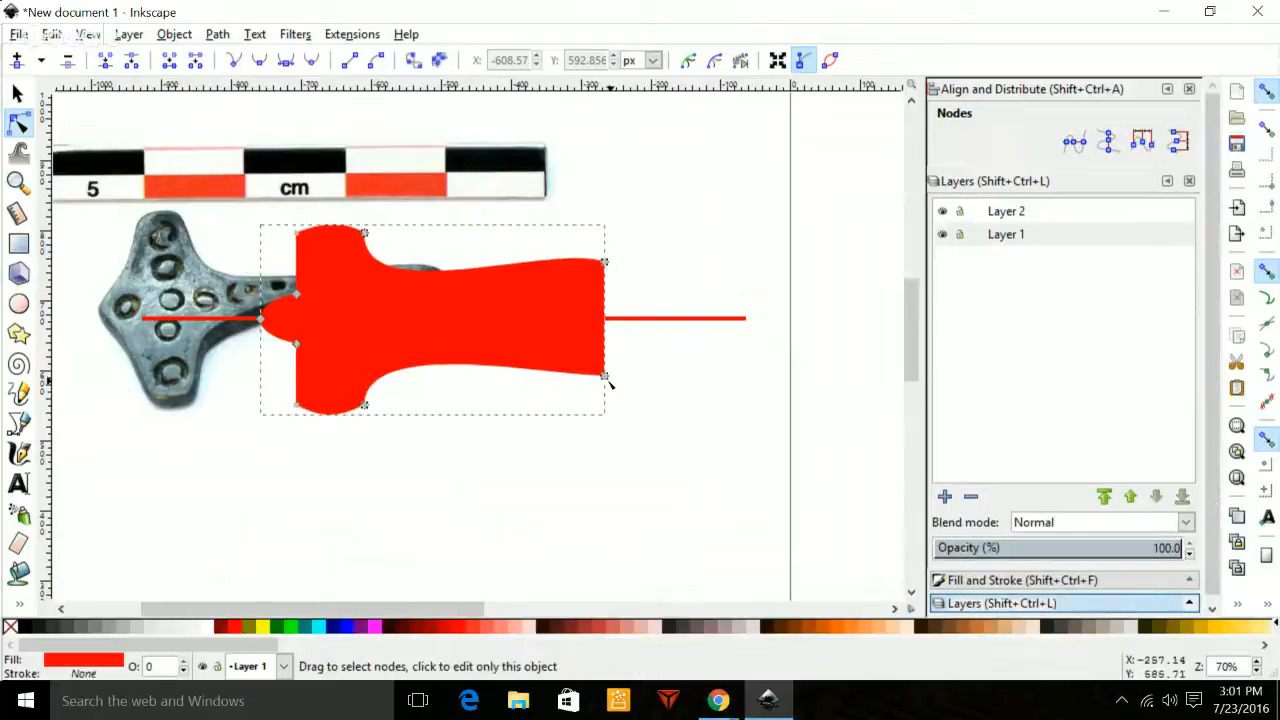
Bring the bottom-right and top-right nodes onto the centre line and smooth the tip's handles.
{"action": "left_click_drag", "start_coordinate": [604, 378], "coordinate": [605, 330]}
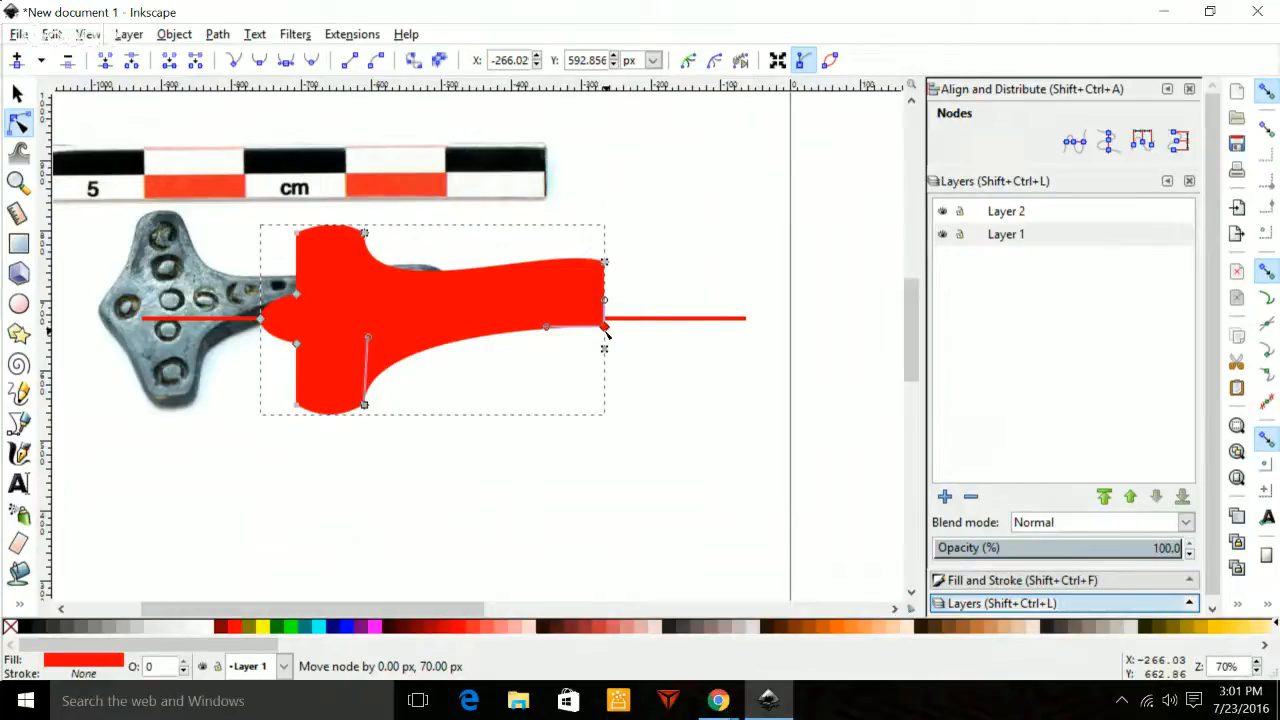
{"action": "left_click_drag", "start_coordinate": [605, 331], "coordinate": [605, 330]}
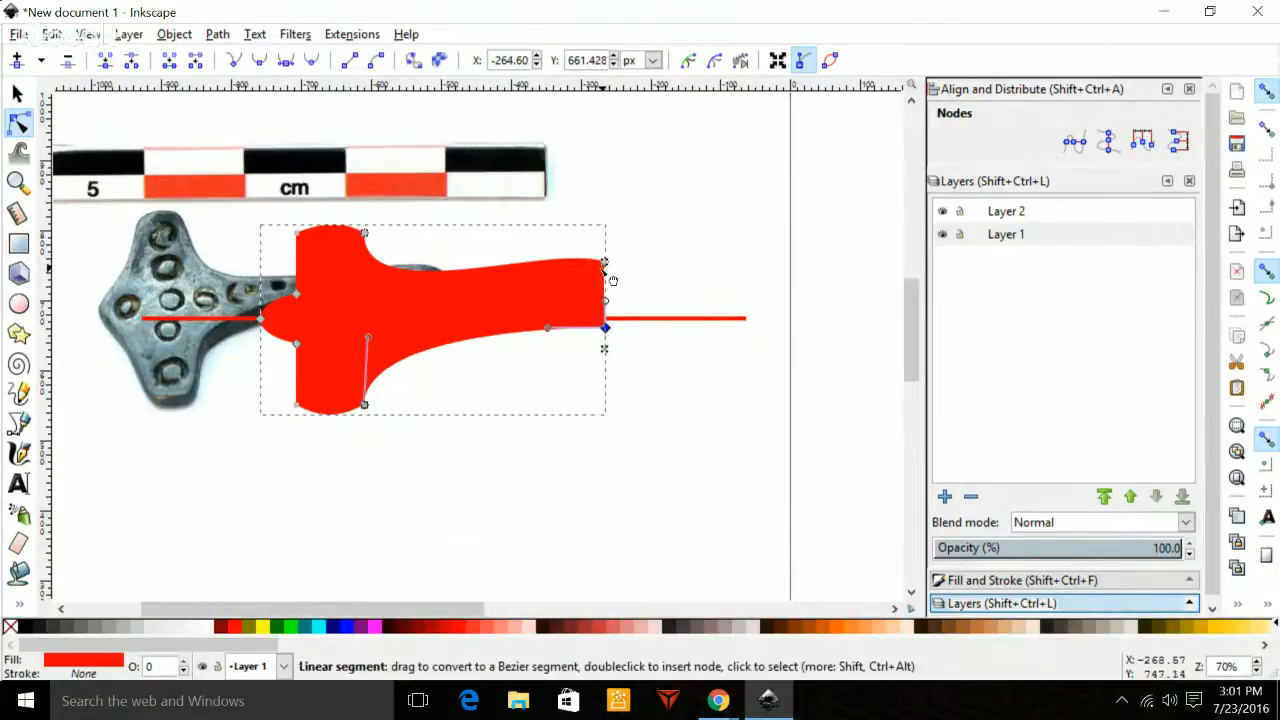
{"action": "left_click_drag", "start_coordinate": [604, 263], "coordinate": [606, 316]}
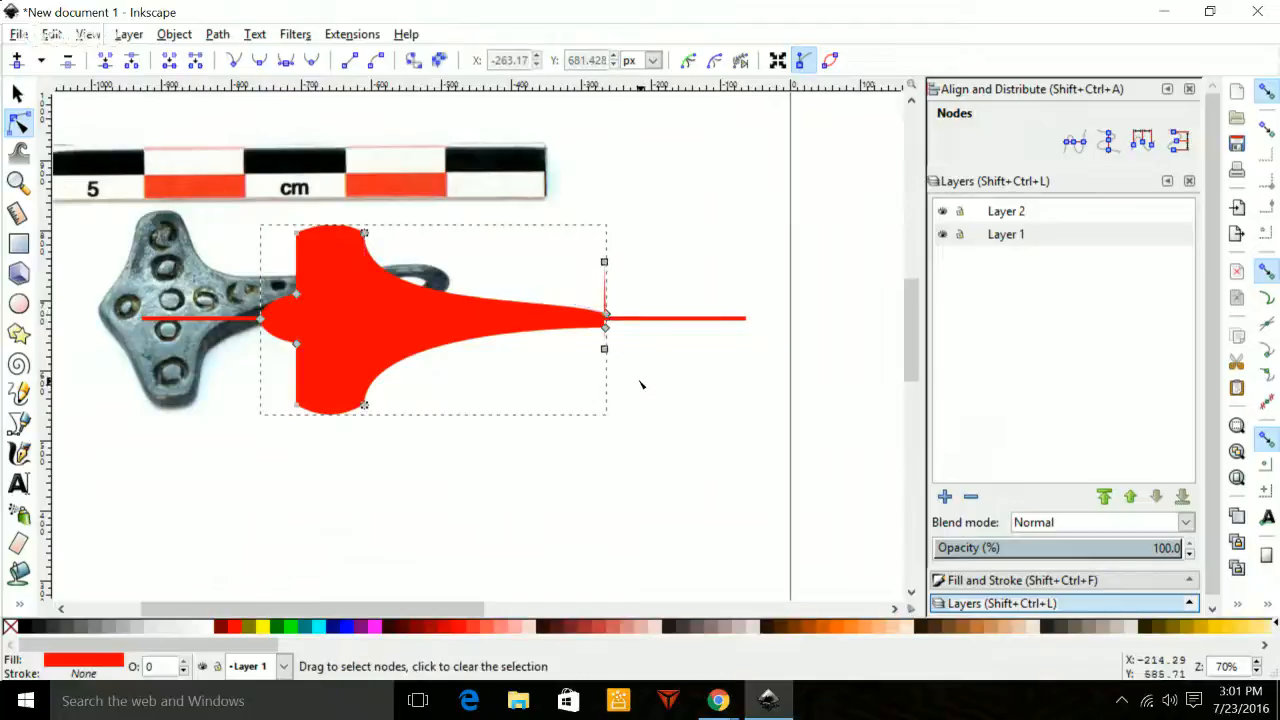
{"action": "left_click", "coordinate": [642, 375]}
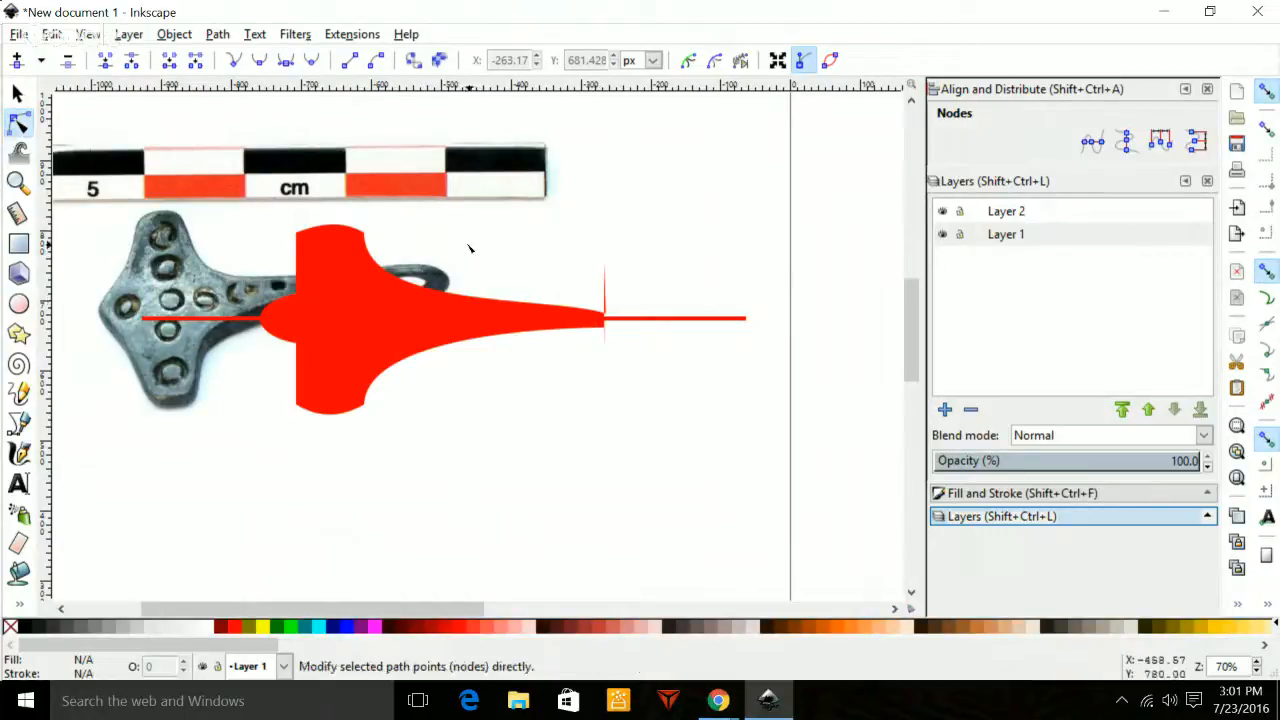
{"action": "left_click", "coordinate": [569, 334]}
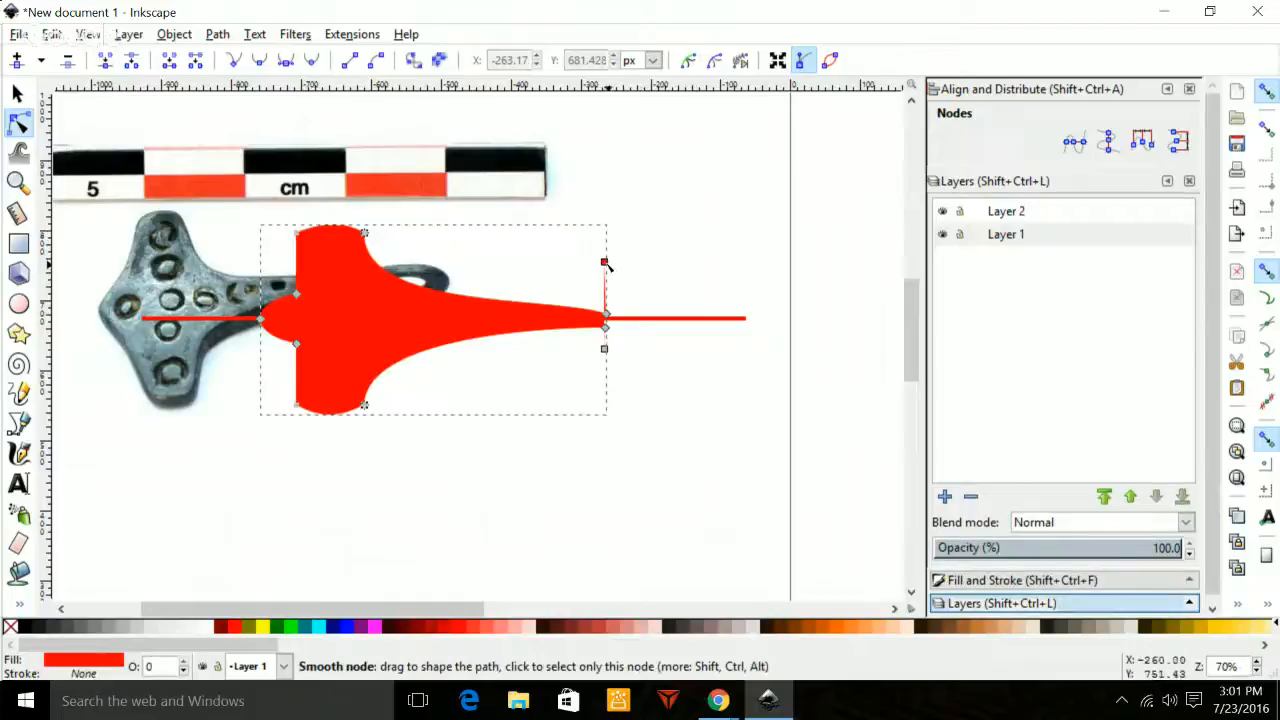
{"action": "left_click_drag", "start_coordinate": [604, 264], "coordinate": [604, 321]}
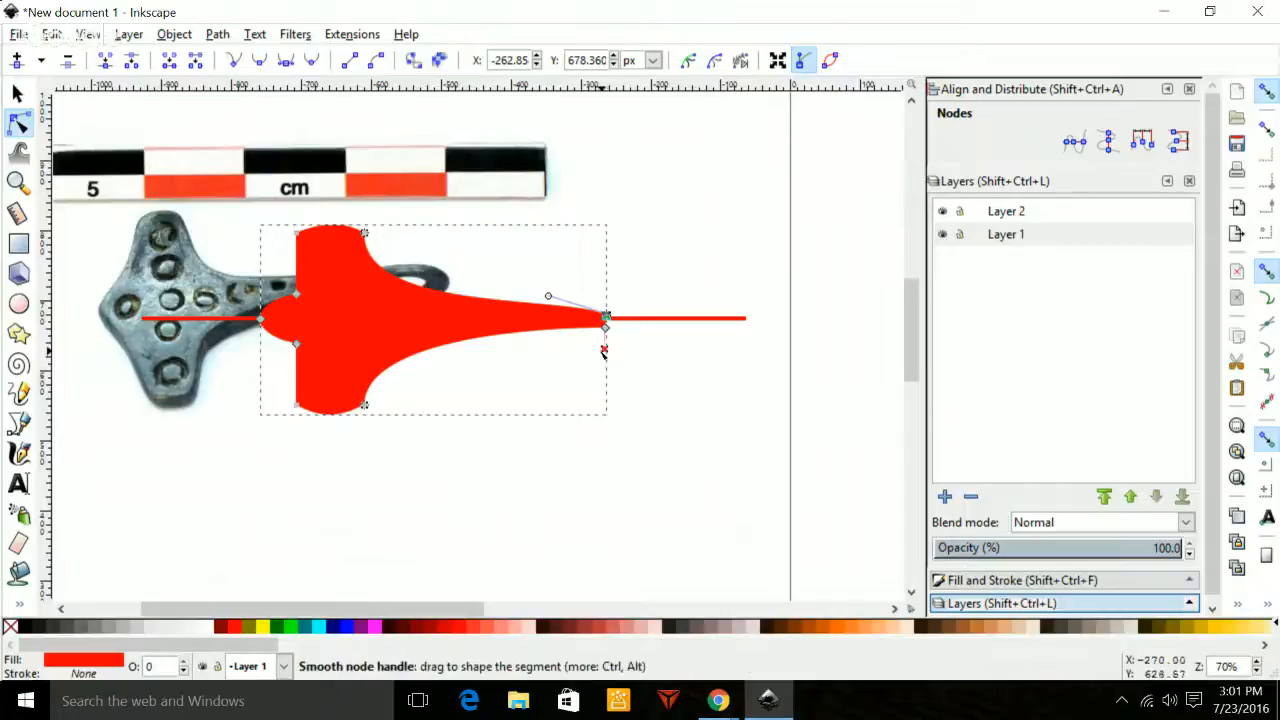
{"action": "left_click_drag", "start_coordinate": [604, 350], "coordinate": [568, 318]}
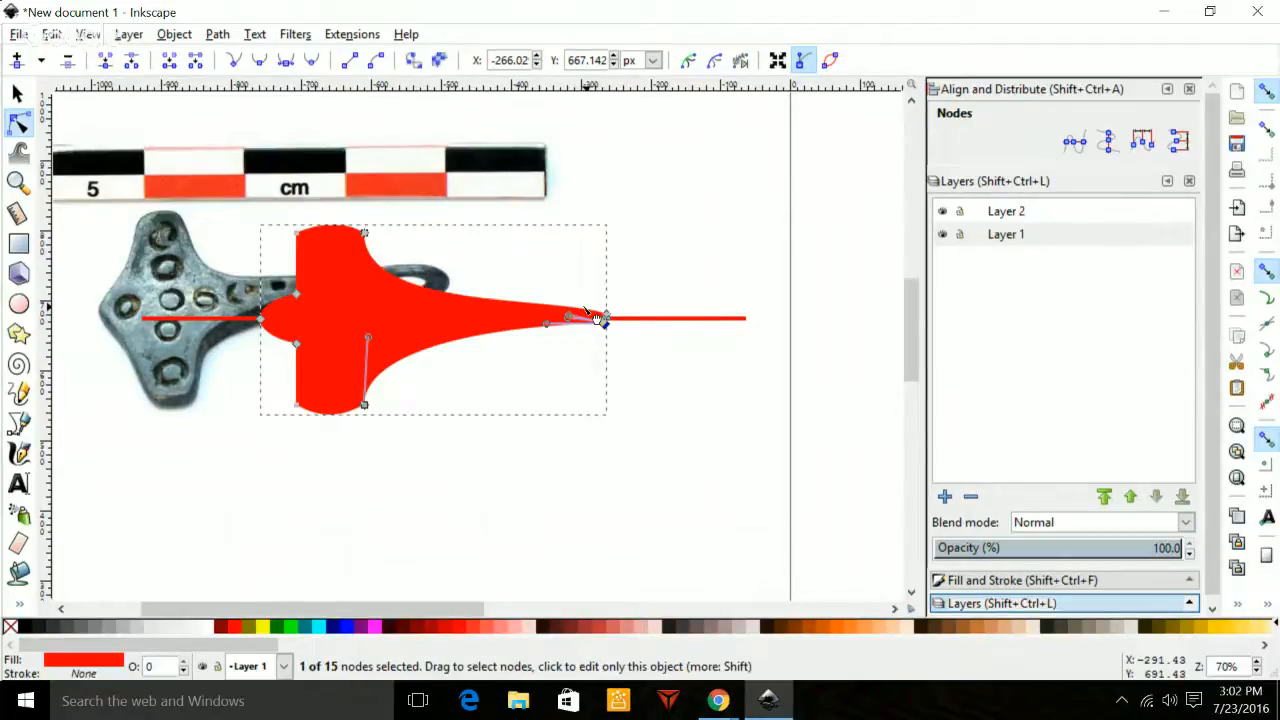
Delete the extra tip node, reposition the remaining tip node and ease the upper curve into it.
{"action": "scroll", "coordinate": [593, 318], "scroll_direction": "up", "scroll_amount": 4}
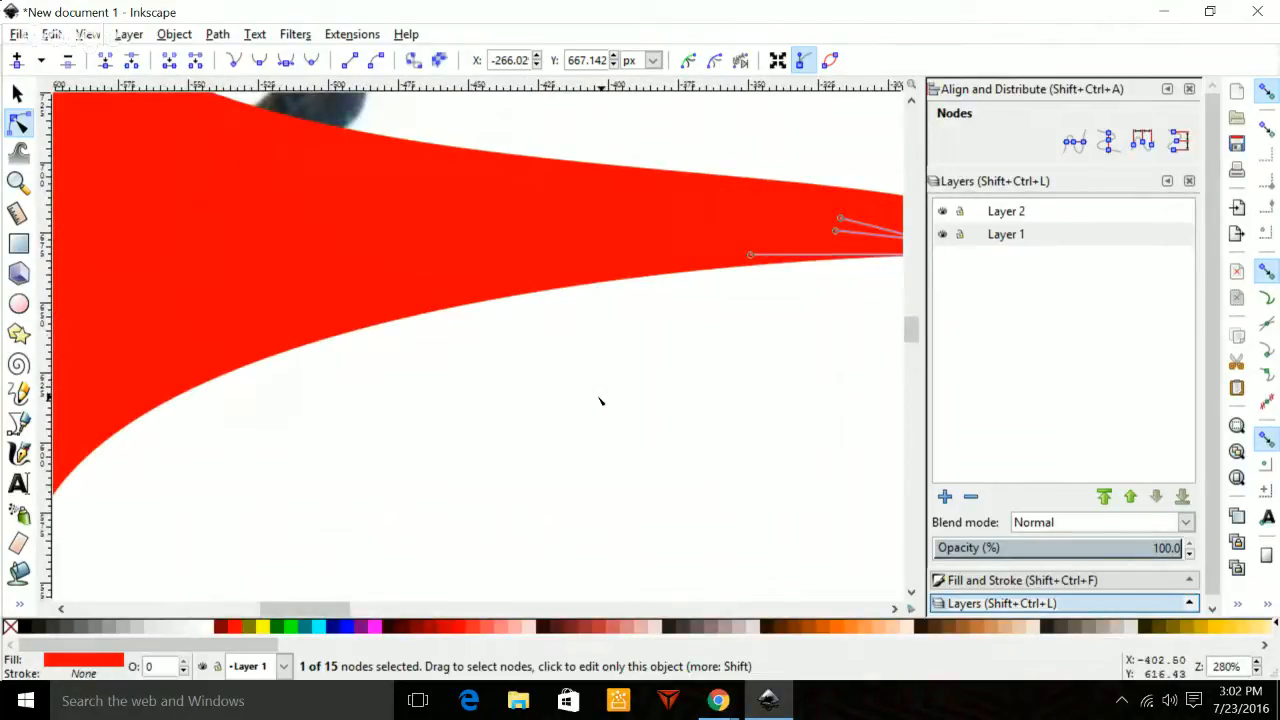
{"action": "scroll", "coordinate": [600, 401], "scroll_direction": "right", "scroll_amount": 5}
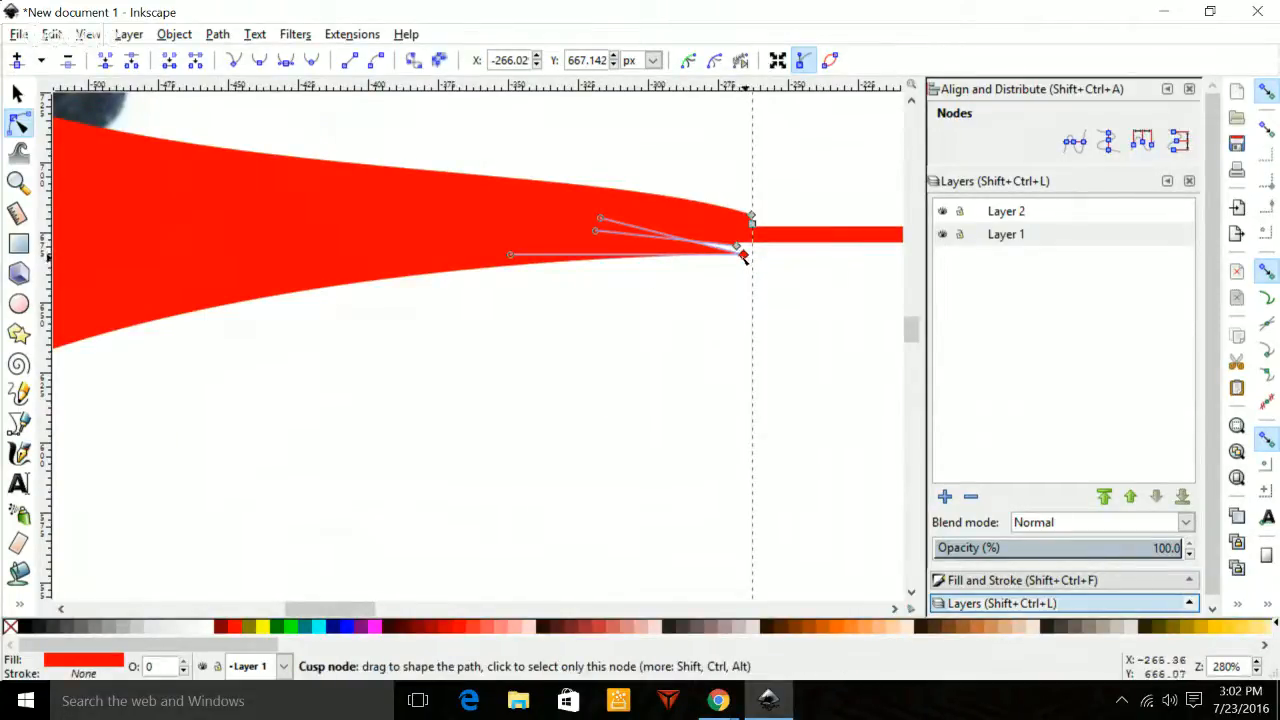
{"action": "left_click", "coordinate": [70, 64]}
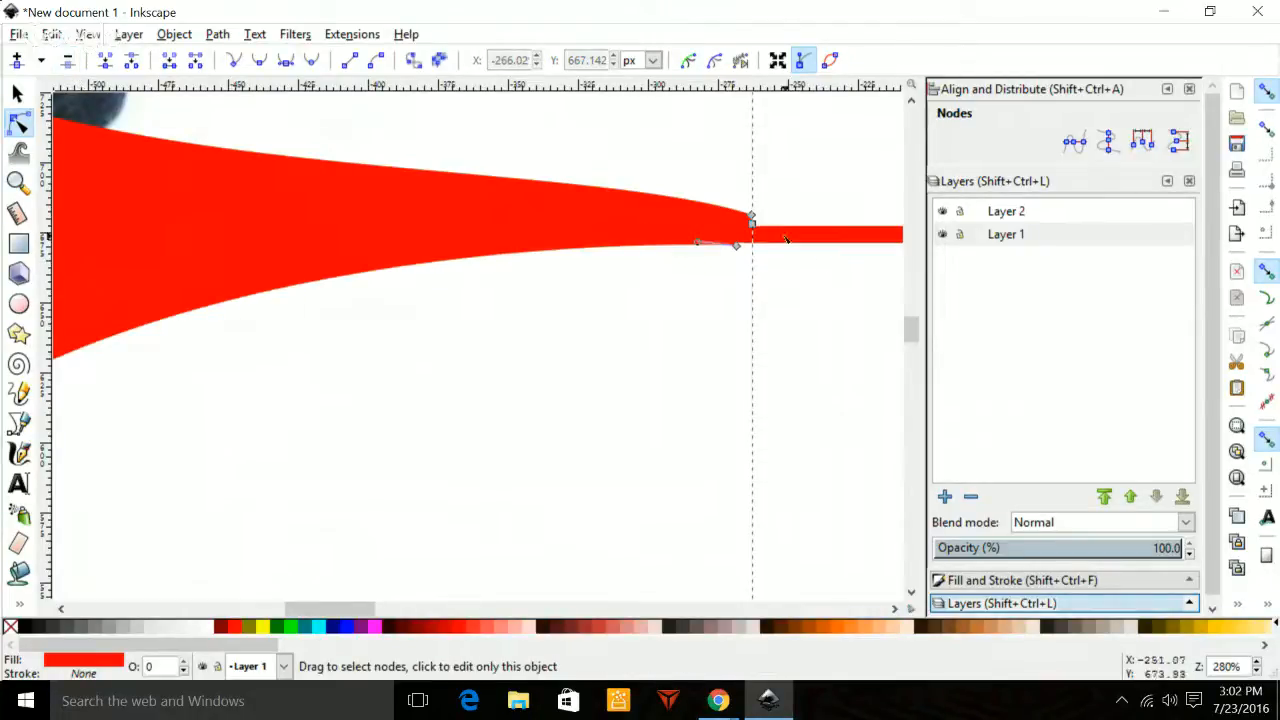
{"action": "left_click", "coordinate": [751, 219]}
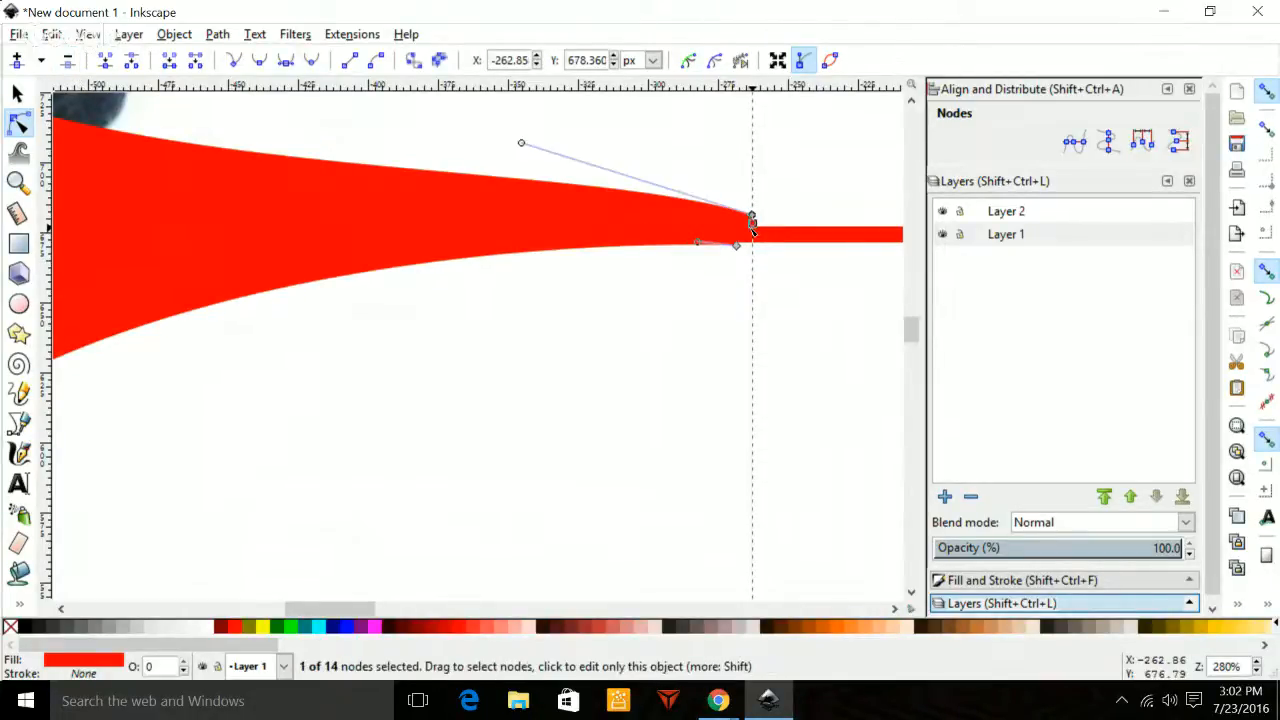
{"action": "left_click", "coordinate": [68, 64]}
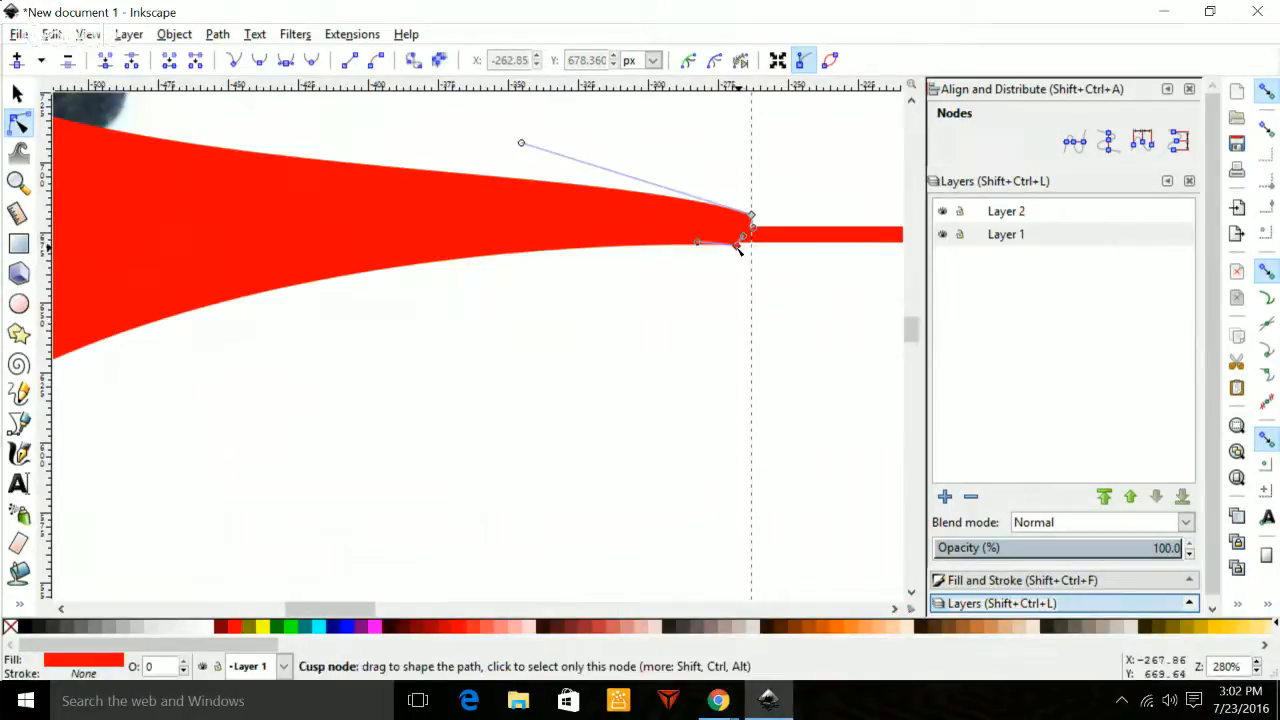
{"action": "left_click_drag", "start_coordinate": [737, 245], "coordinate": [754, 221]}
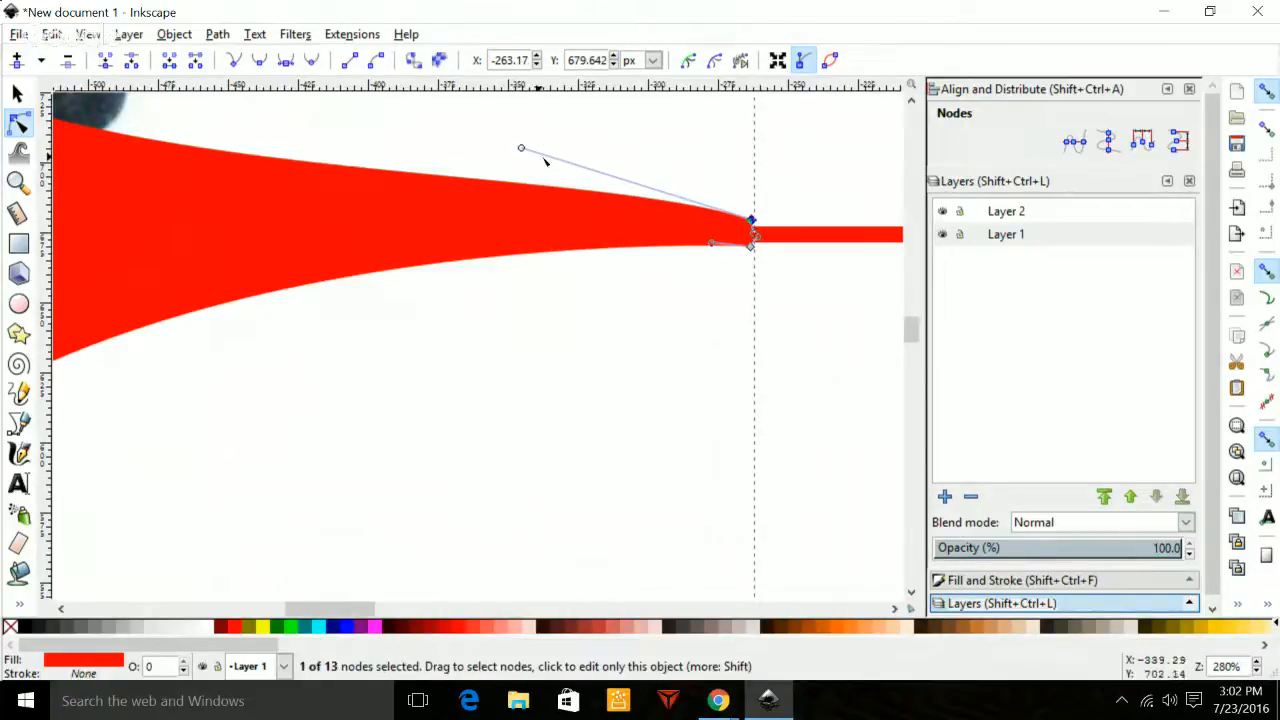
{"action": "left_click_drag", "start_coordinate": [522, 152], "coordinate": [713, 229]}
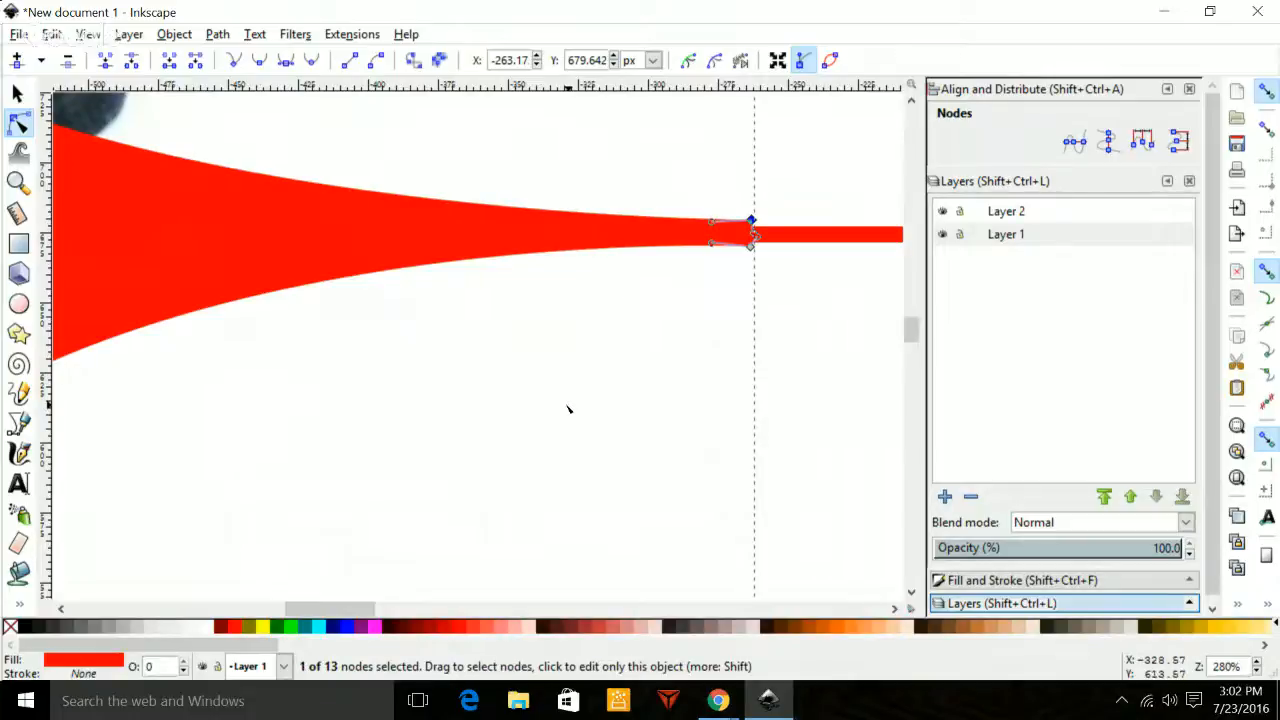
{"action": "key", "text": "minus"}
{"action": "key", "text": "minus"}
{"action": "key", "text": "minus"}
{"action": "key", "text": "minus"}
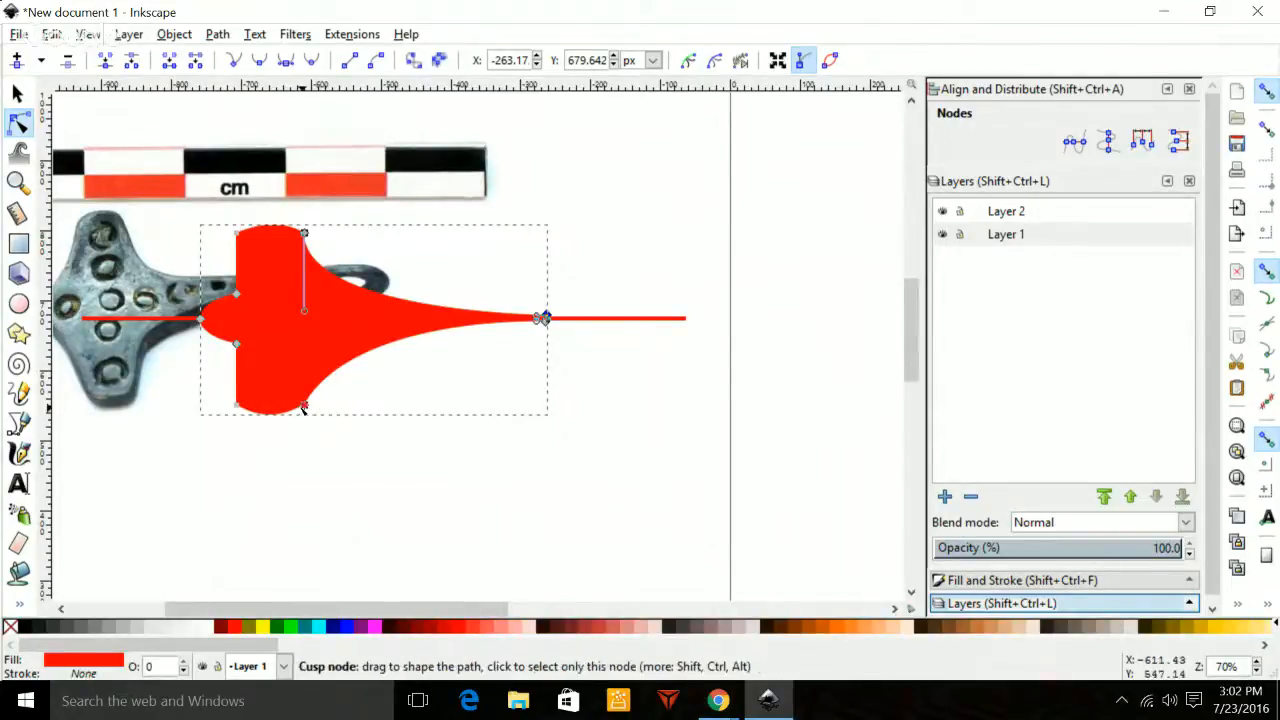
Pull a curve from the bottom node and delete the two left-edge notch nodes.
{"action": "left_click_drag", "start_coordinate": [304, 405], "coordinate": [355, 318]}
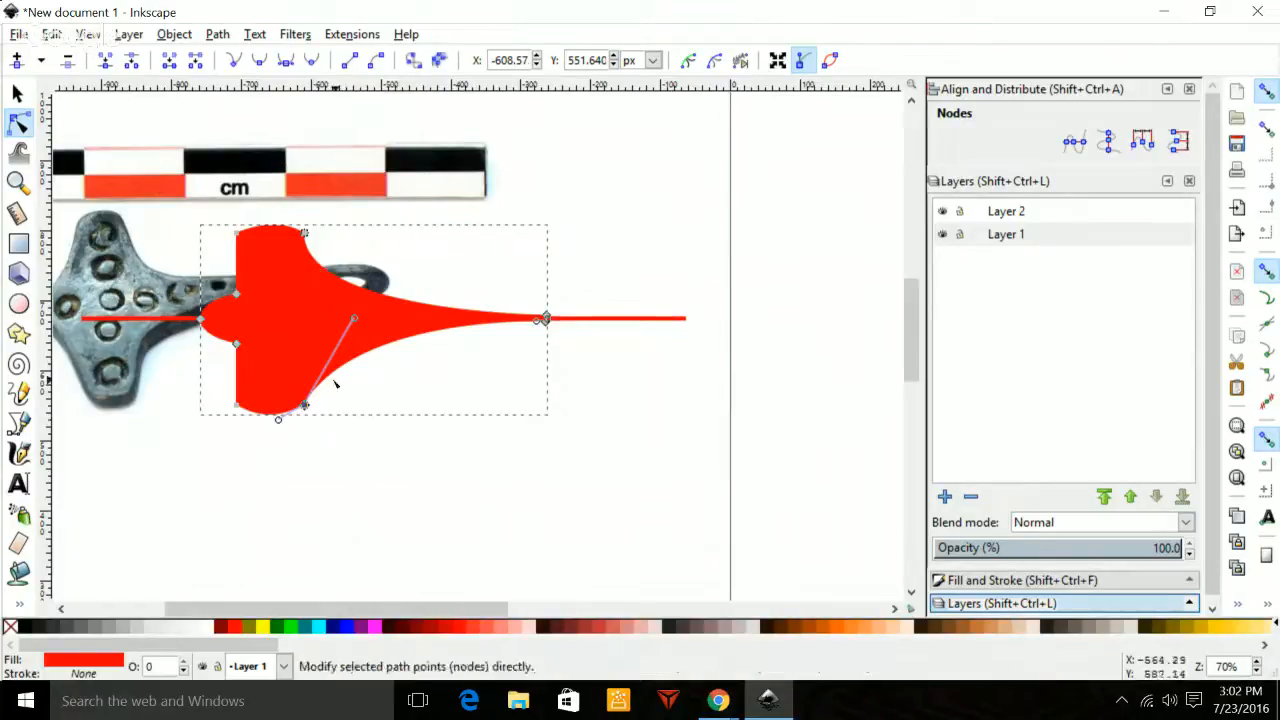
{"action": "left_click", "coordinate": [304, 233]}
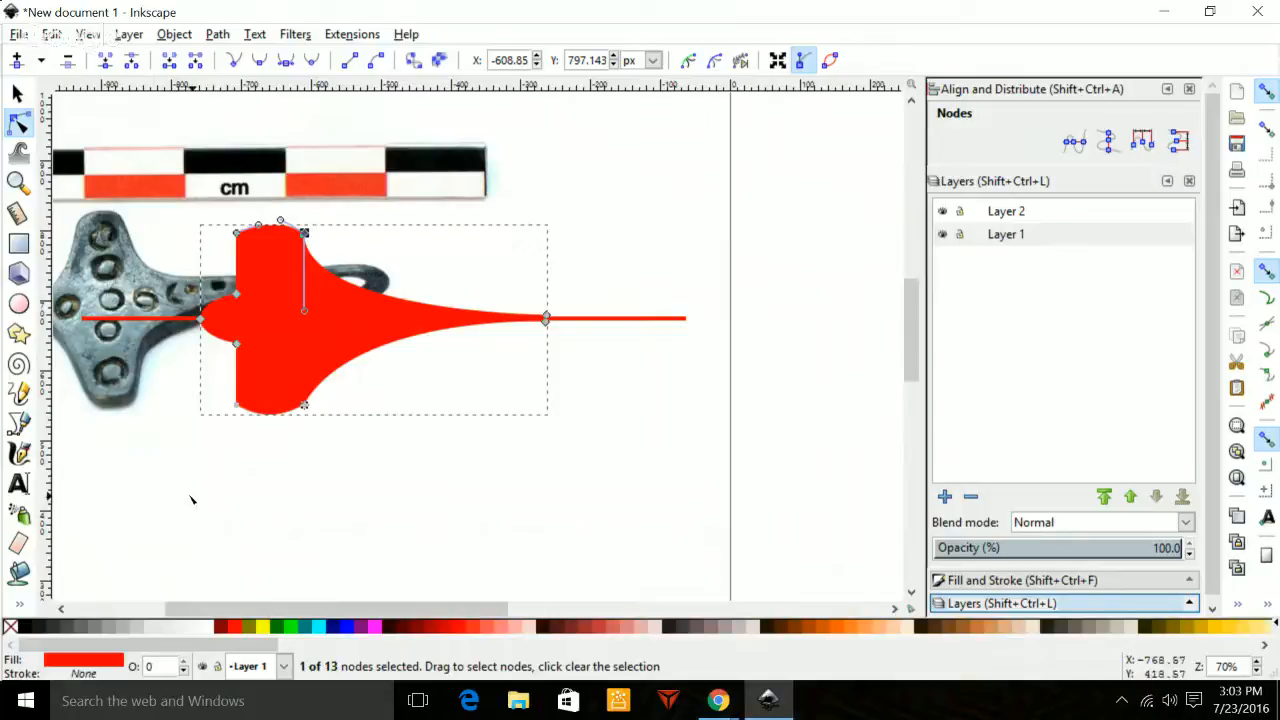
{"action": "scroll", "coordinate": [192, 500], "scroll_direction": "left", "scroll_amount": 1}
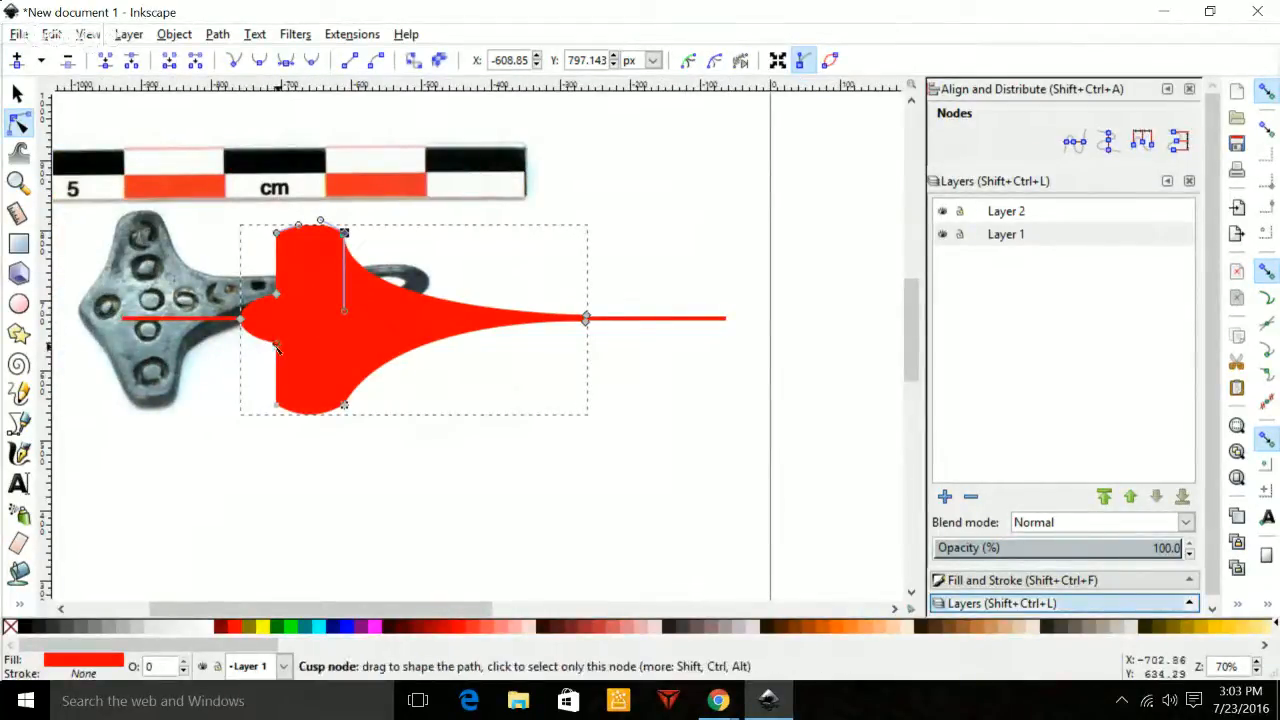
{"action": "left_click", "coordinate": [277, 345]}
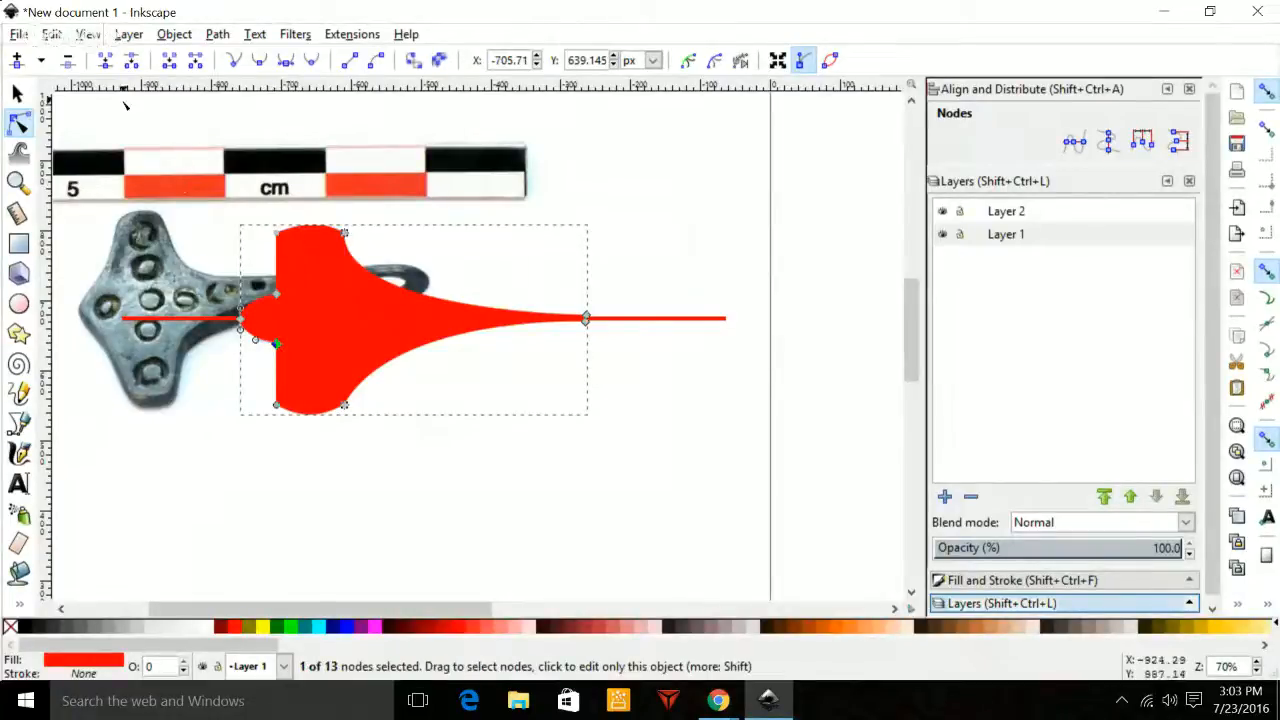
{"action": "left_click", "coordinate": [68, 61]}
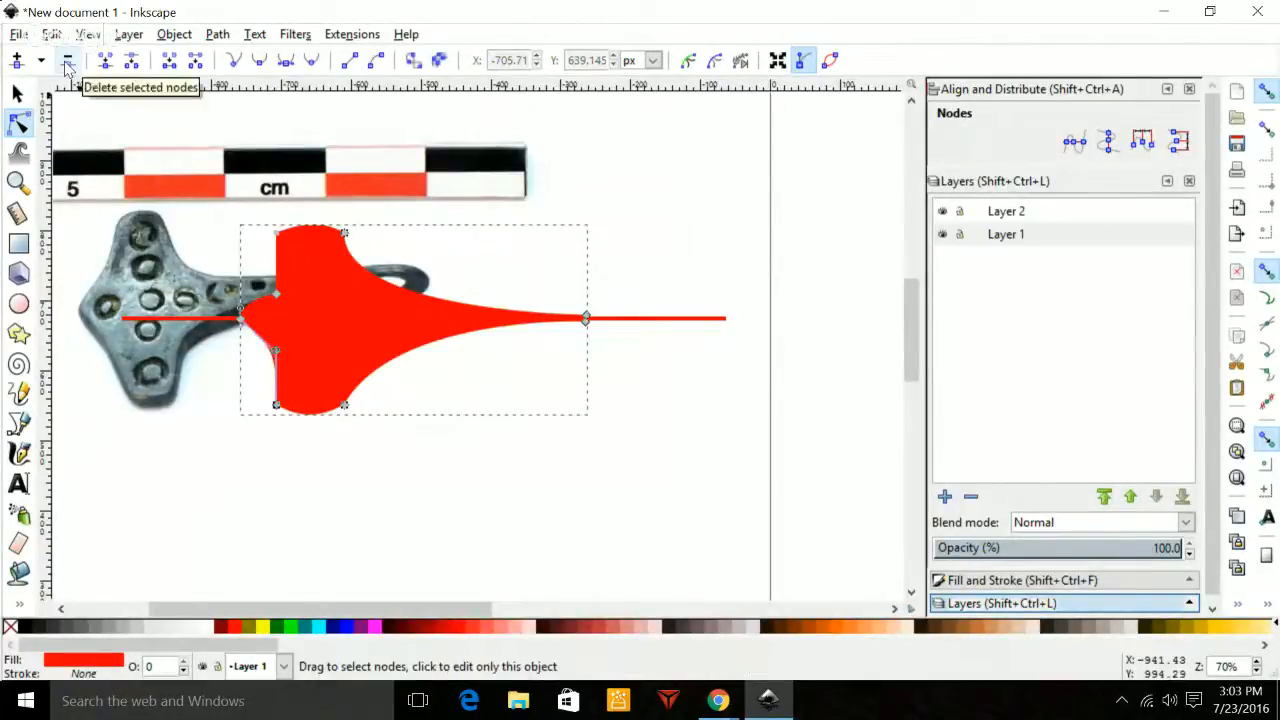
{"action": "left_click", "coordinate": [277, 296]}
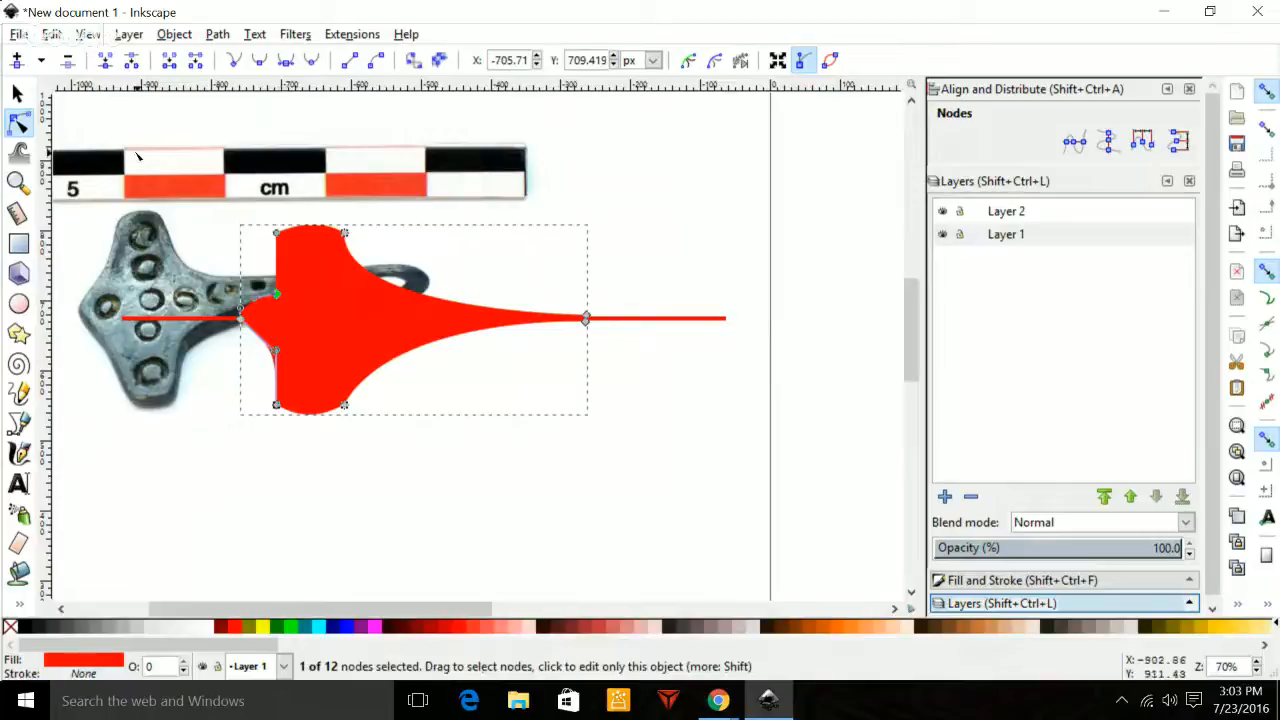
{"action": "left_click", "coordinate": [67, 62]}
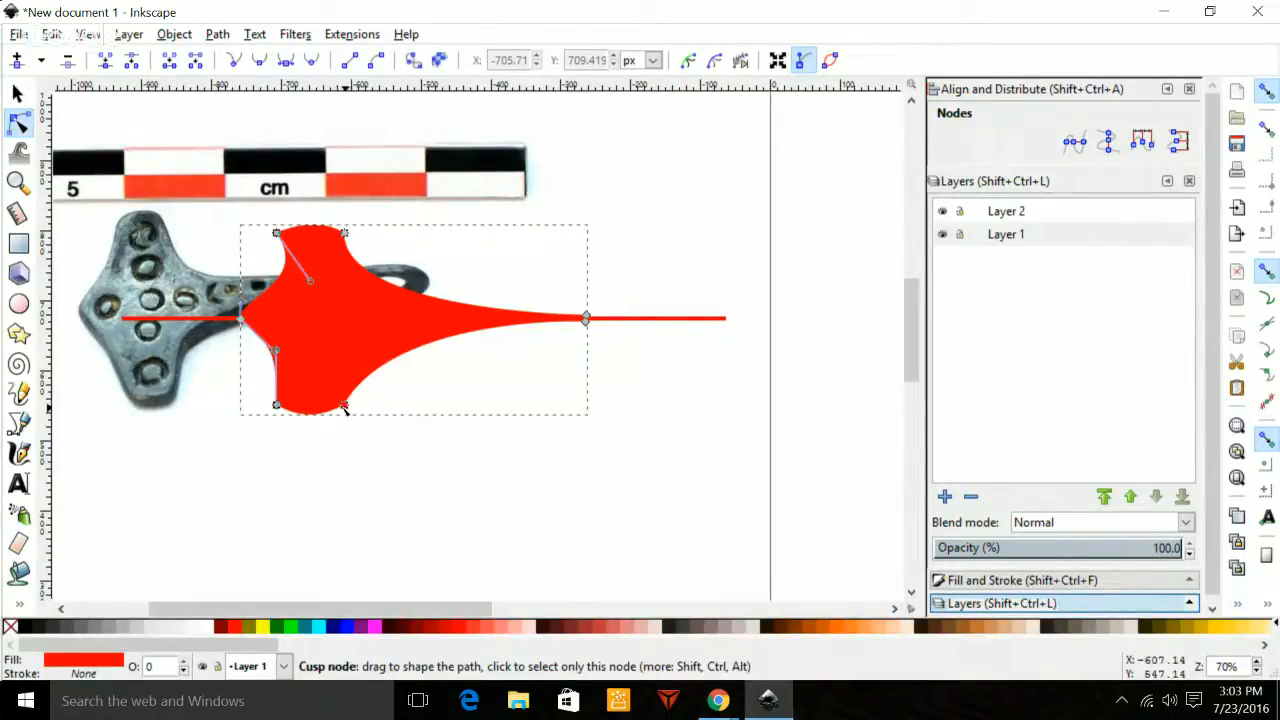
Delete a bottom node, shift the bottom-right node left and reshape the lower lobe's curve.
{"action": "left_click_drag", "start_coordinate": [343, 407], "coordinate": [318, 402]}
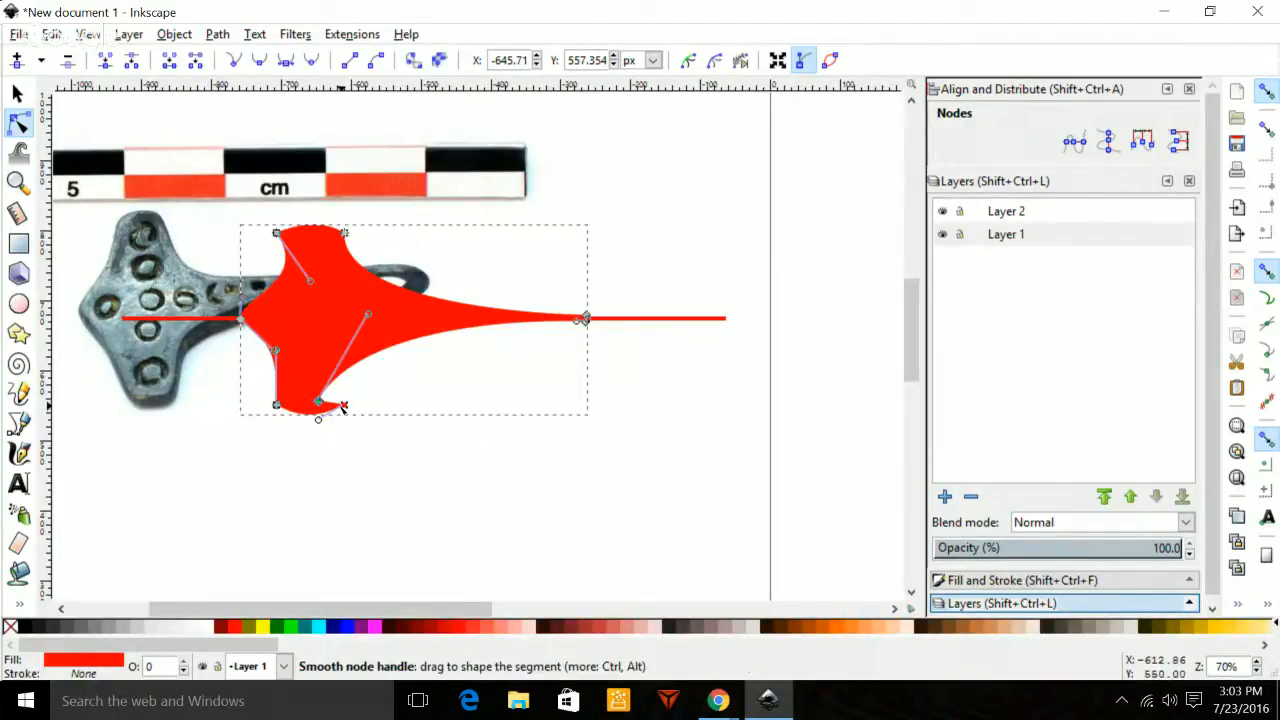
{"action": "left_click", "coordinate": [68, 62]}
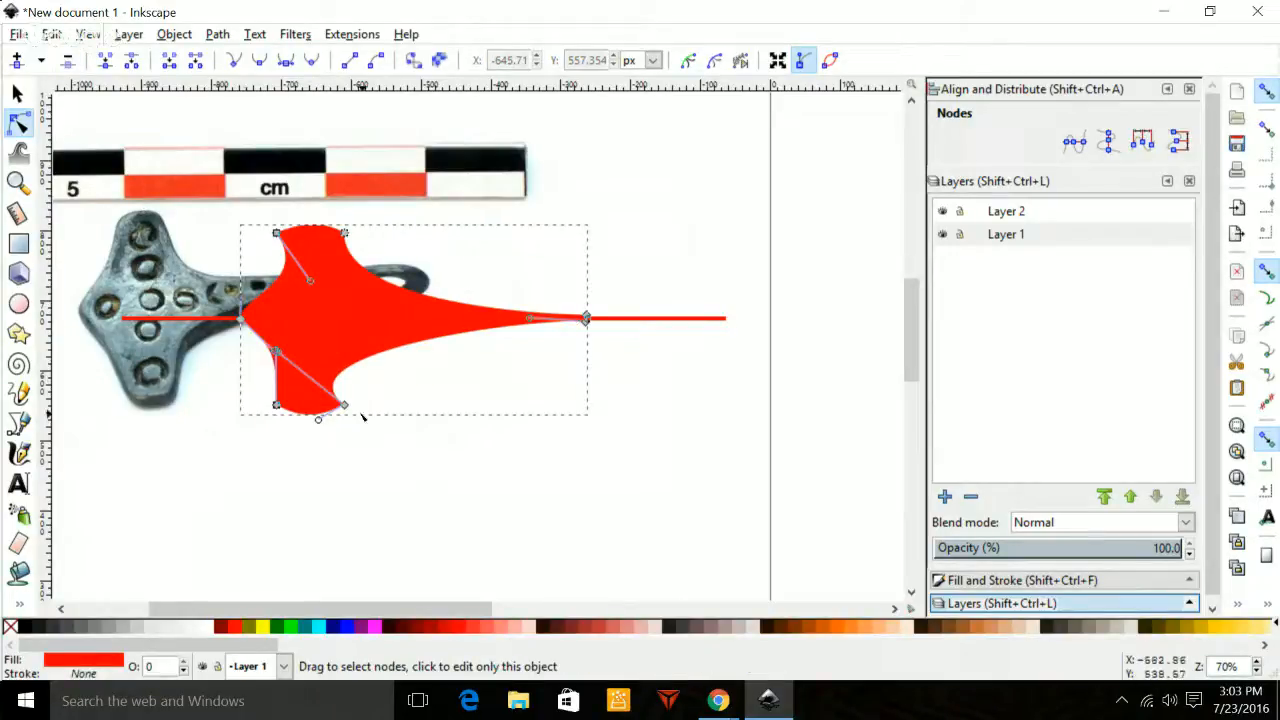
{"action": "left_click_drag", "start_coordinate": [349, 409], "coordinate": [324, 408]}
{"action": "left_click_drag", "start_coordinate": [258, 356], "coordinate": [310, 325]}
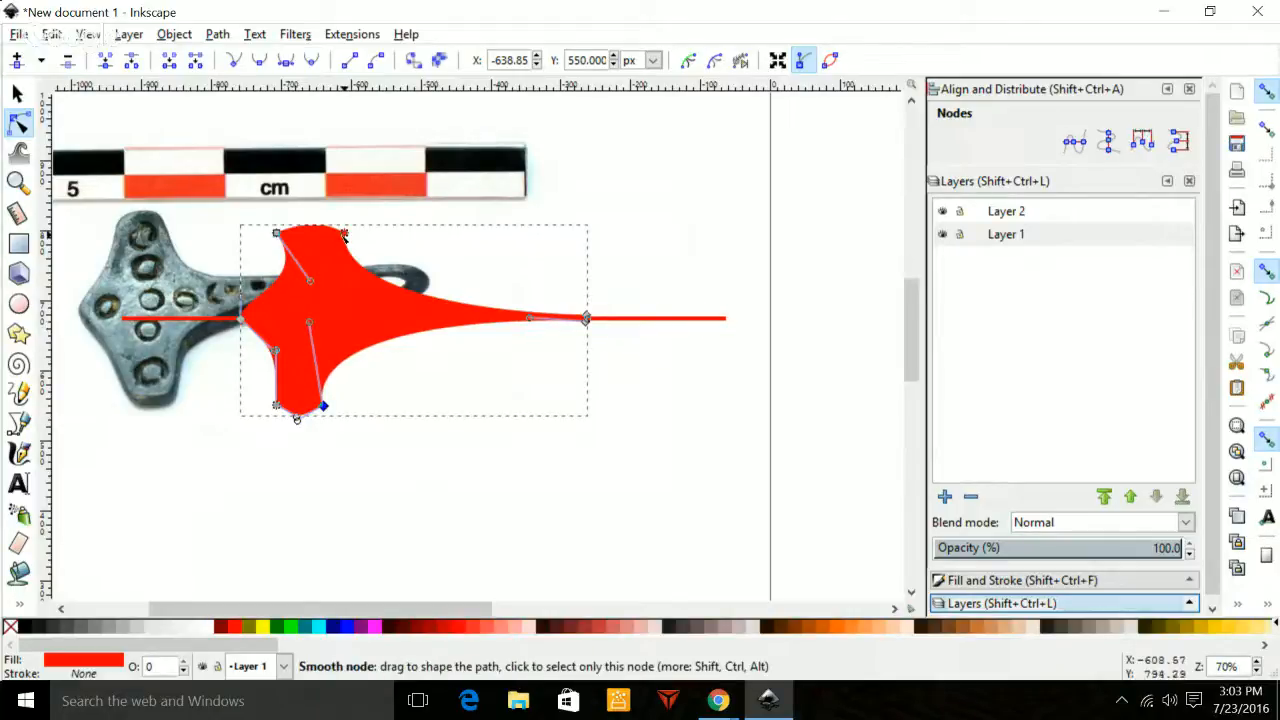
Delete the top-right node and drag the handles so the top bulges and the upper-left curve mirrors the lower.
{"action": "left_click_drag", "start_coordinate": [341, 234], "coordinate": [326, 239]}
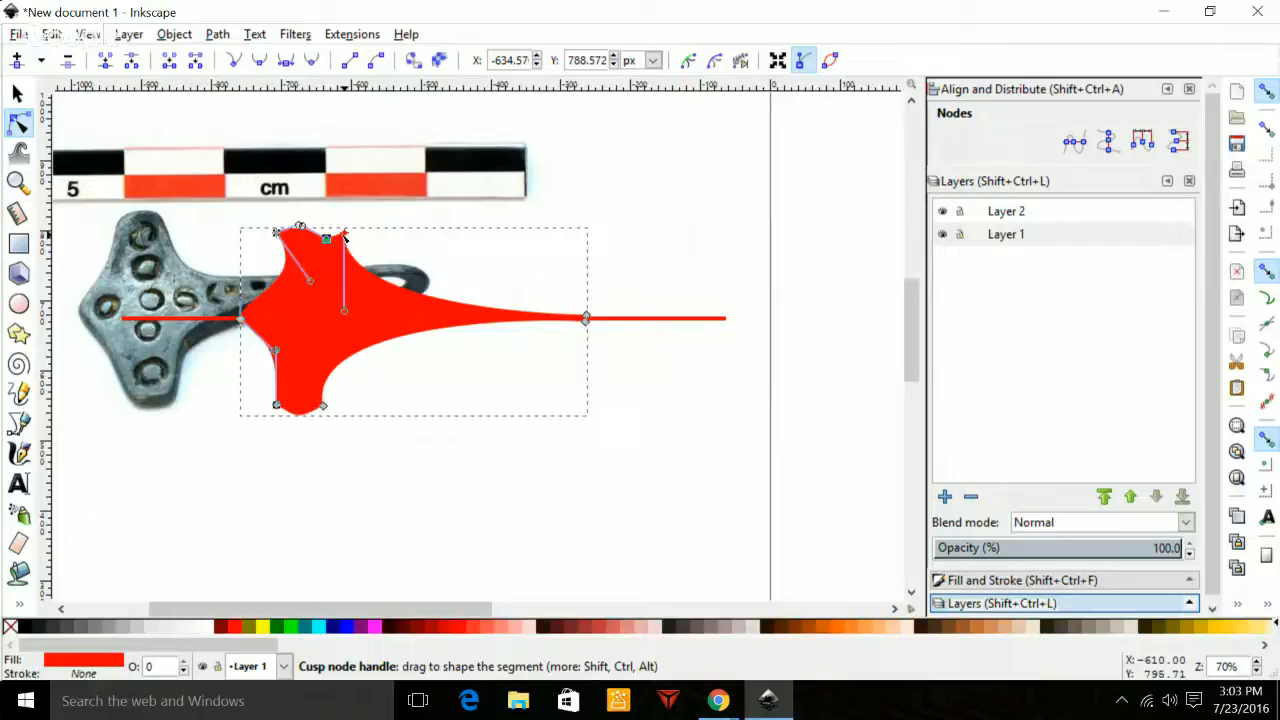
{"action": "left_click", "coordinate": [68, 61]}
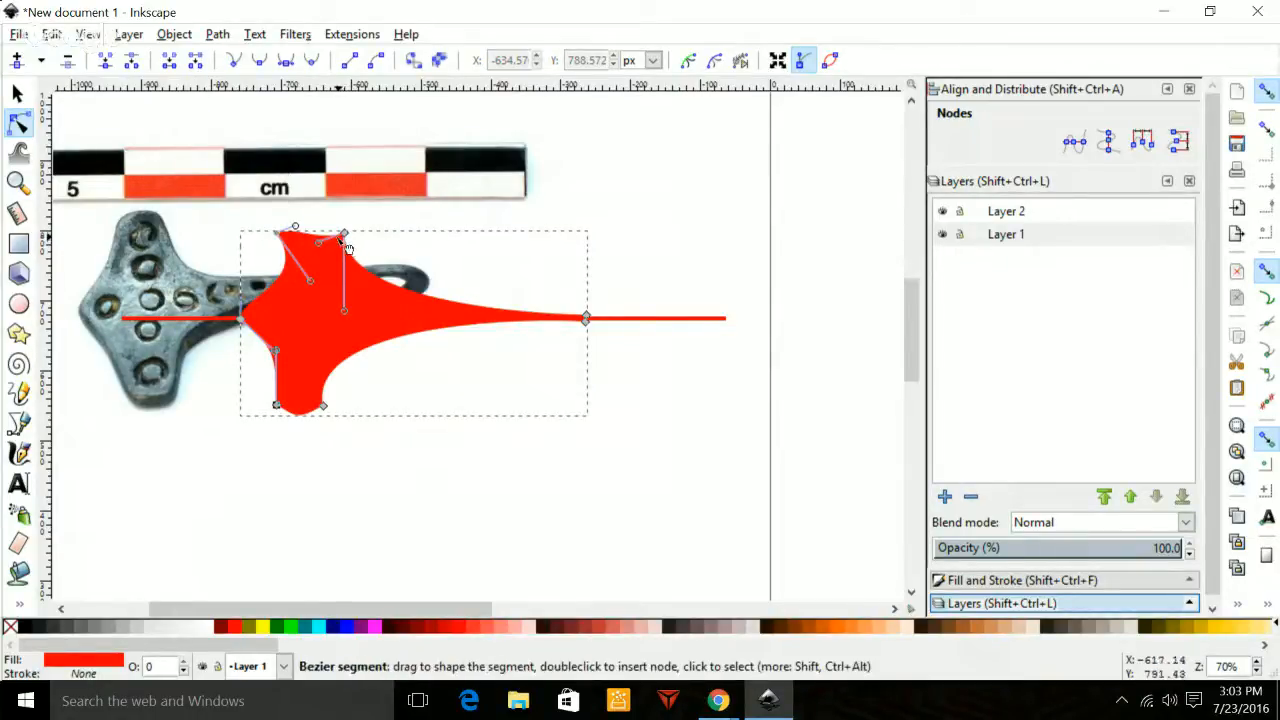
{"action": "mouse_move", "coordinate": [318, 245]}
{"action": "left_mouse_down"}
{"action": "mouse_move", "coordinate": [313, 222]}
{"action": "mouse_move", "coordinate": [324, 233]}
{"action": "left_mouse_up"}
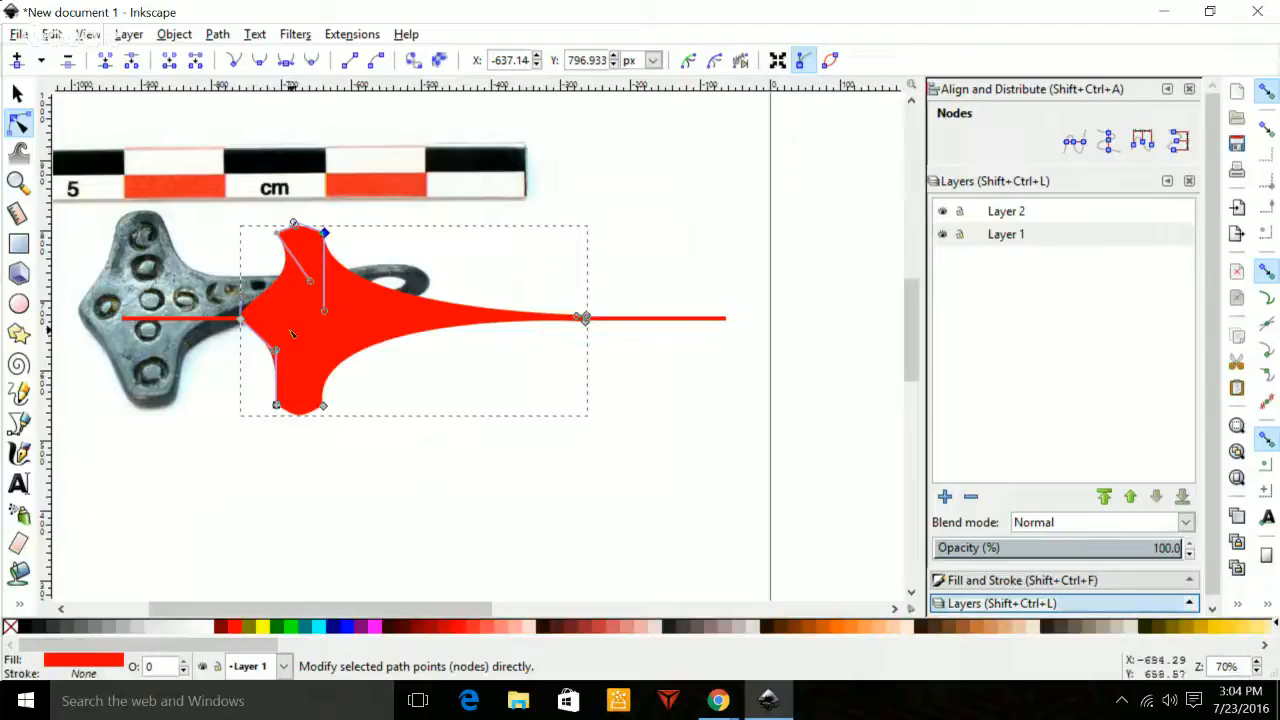
{"action": "left_click_drag", "start_coordinate": [313, 283], "coordinate": [276, 308]}
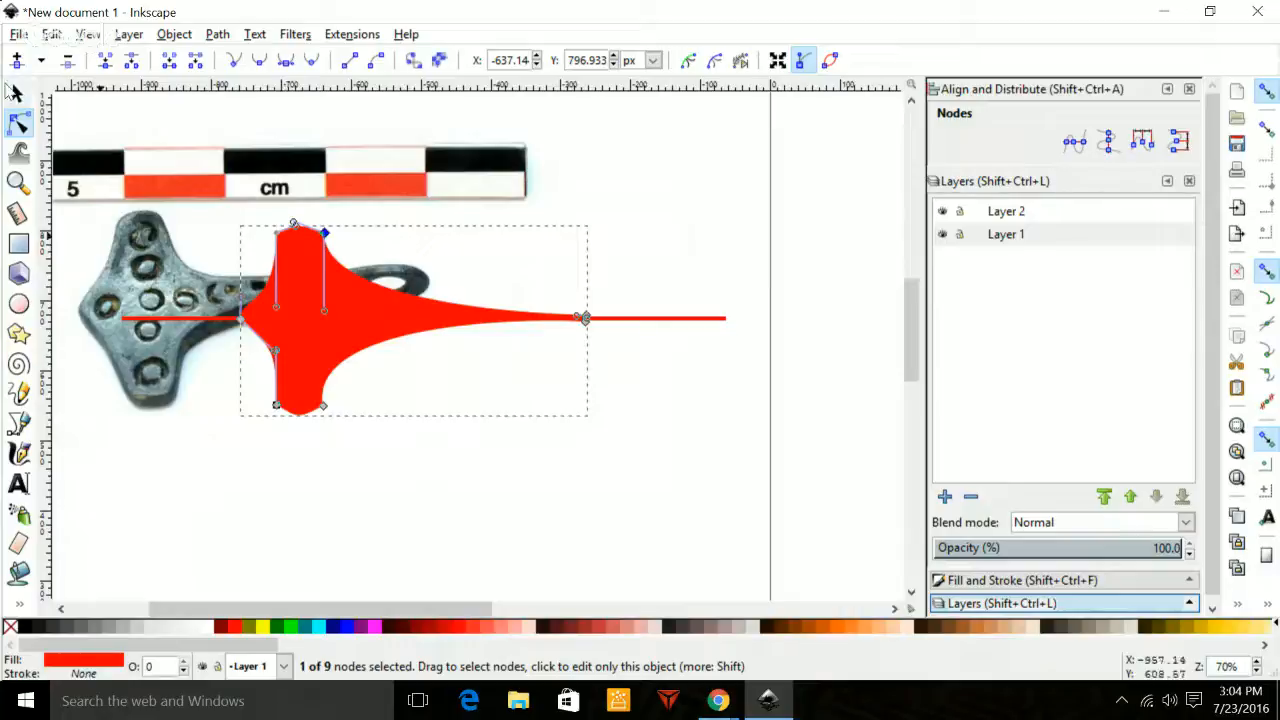
{"action": "left_click", "coordinate": [15, 92]}
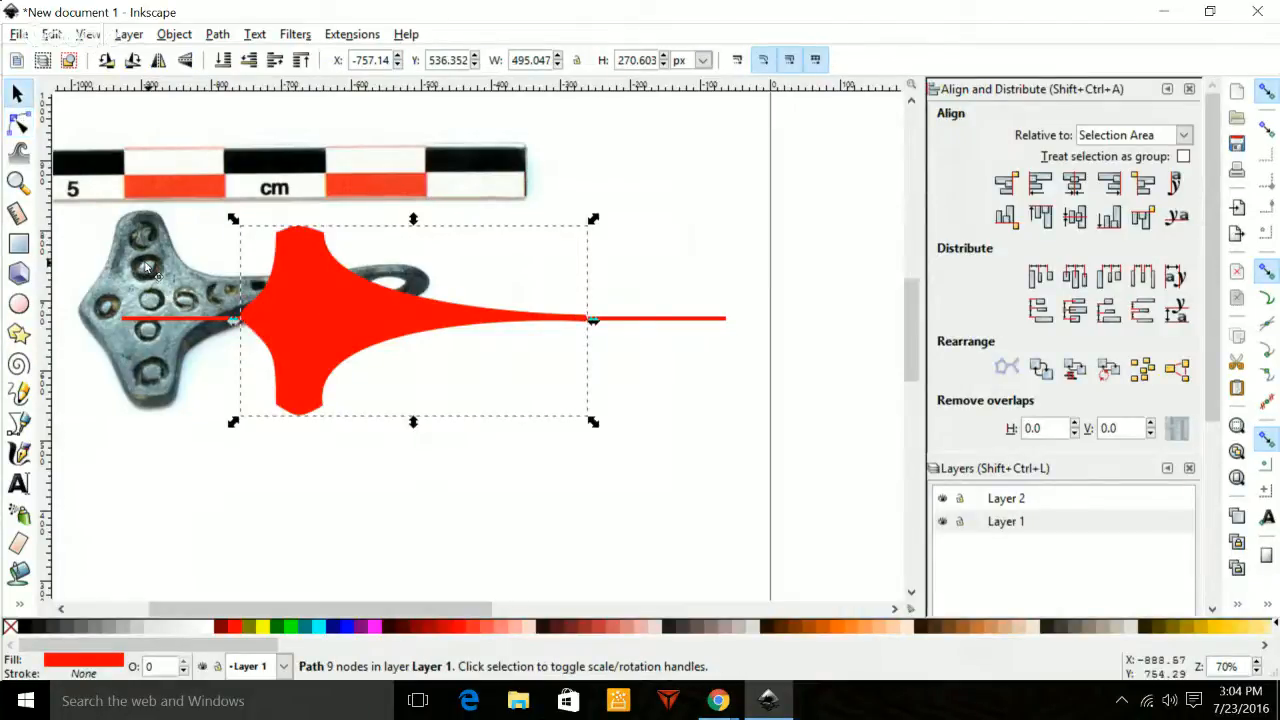
Slide the pendant photo right so its head sits beneath the red shape, then pick the red path in the Node tool.
{"action": "left_click_drag", "start_coordinate": [148, 269], "coordinate": [307, 273]}
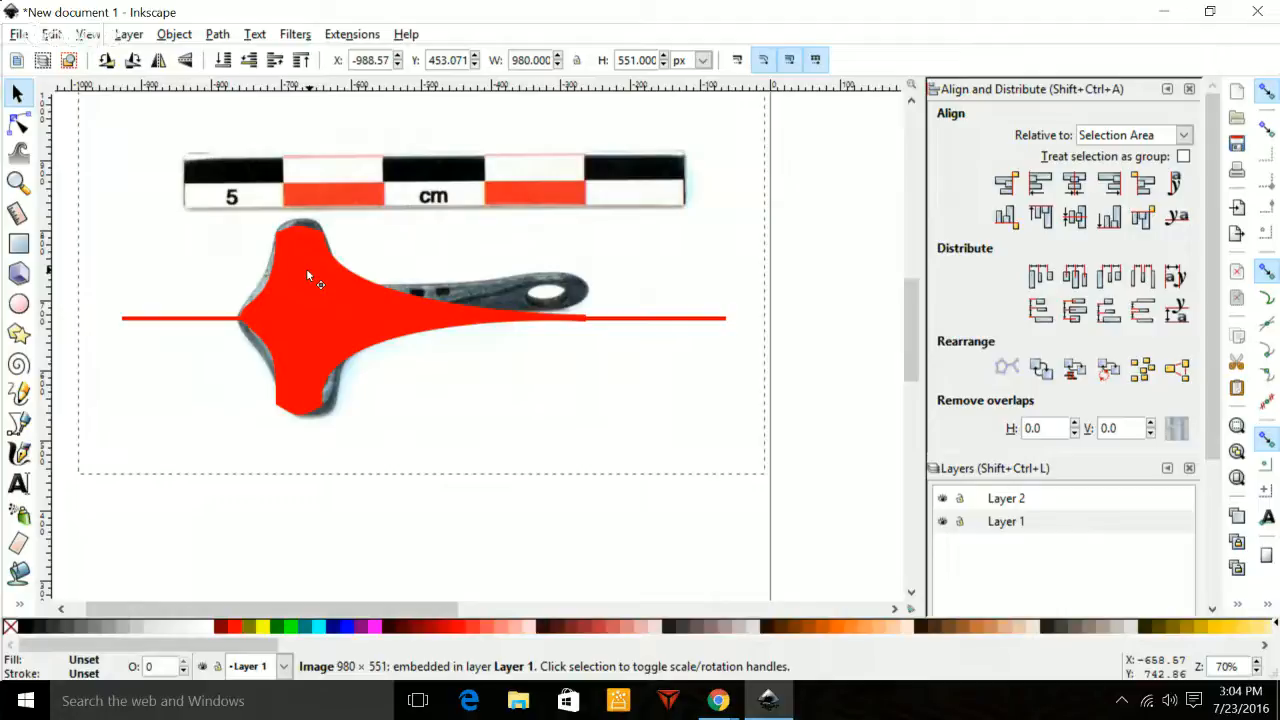
{"action": "left_click_drag", "start_coordinate": [307, 273], "coordinate": [307, 273]}
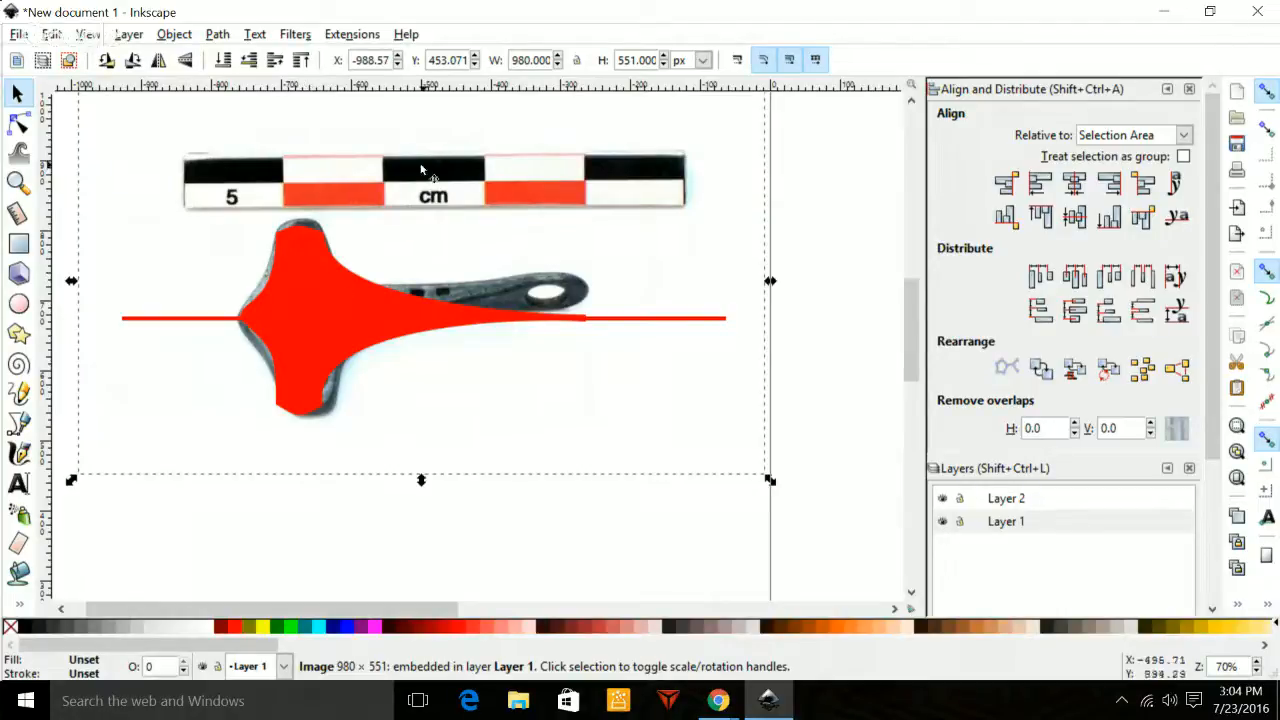
{"action": "left_click", "coordinate": [18, 122]}
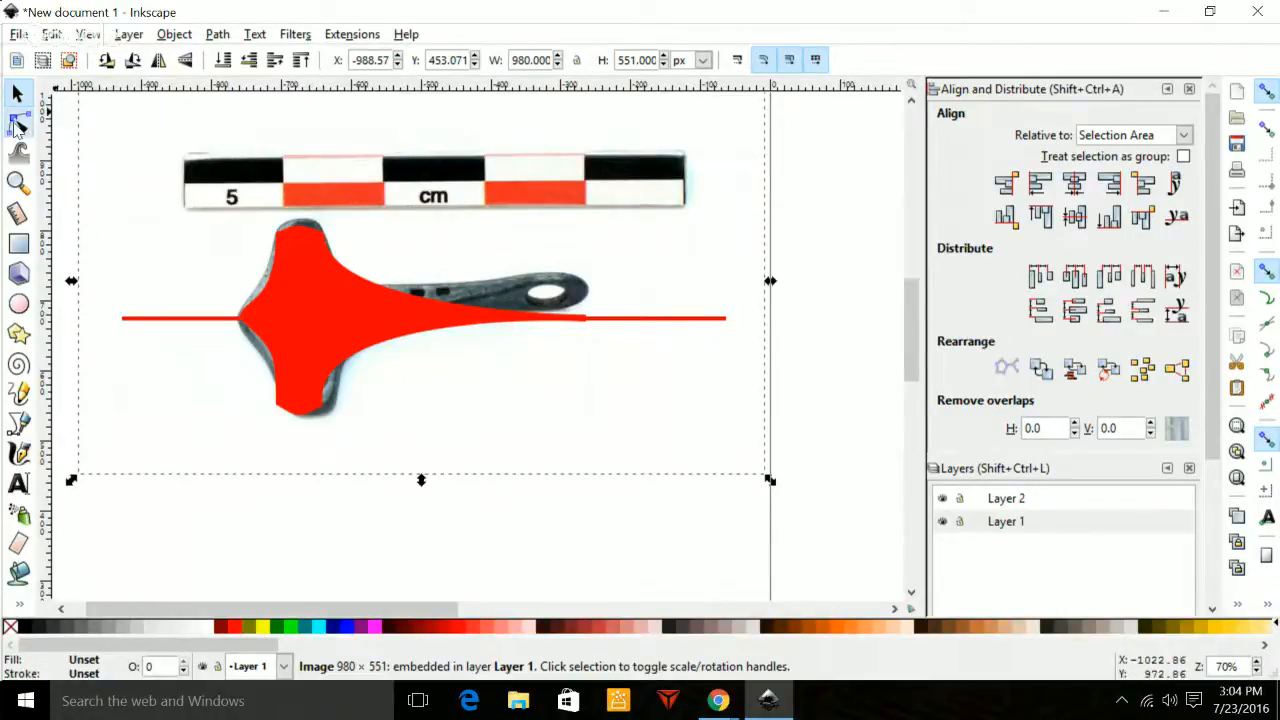
{"action": "left_click", "coordinate": [316, 319]}
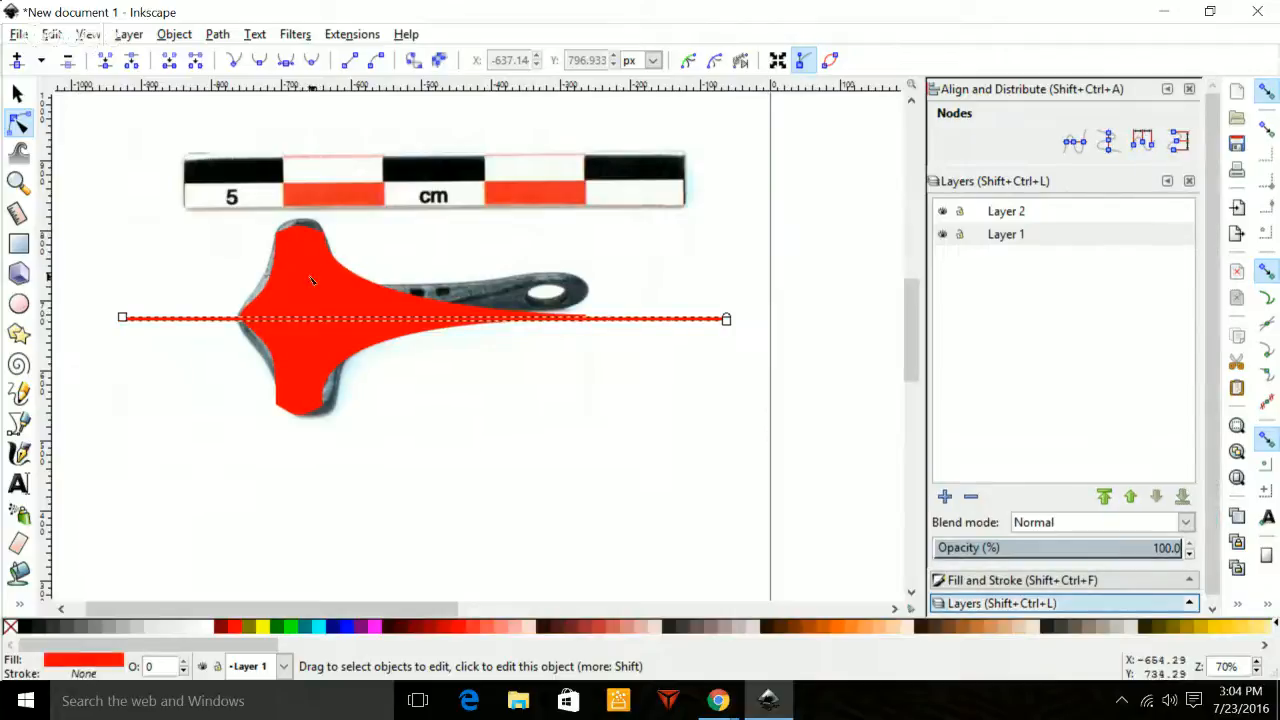
Bulge the head's top and drag the left-edge handles into one smooth curve following the photo.
{"action": "left_click", "coordinate": [311, 281]}
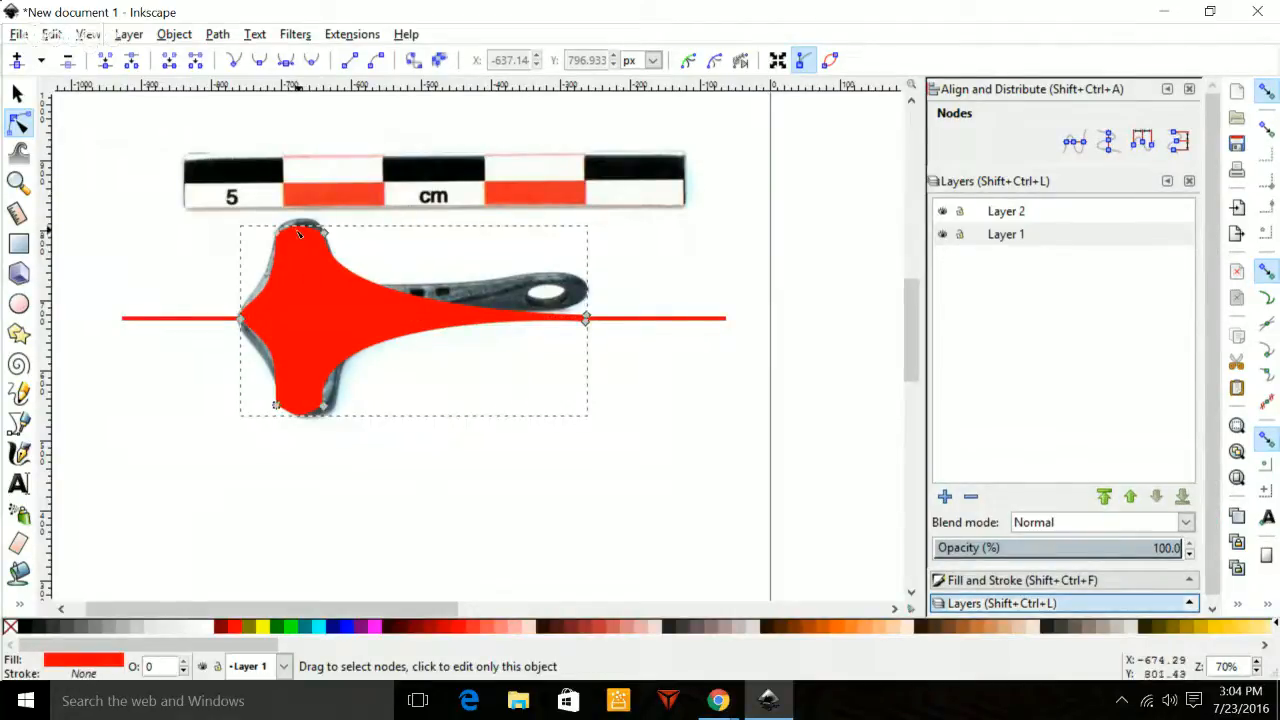
{"action": "left_click_drag", "start_coordinate": [299, 230], "coordinate": [300, 224]}
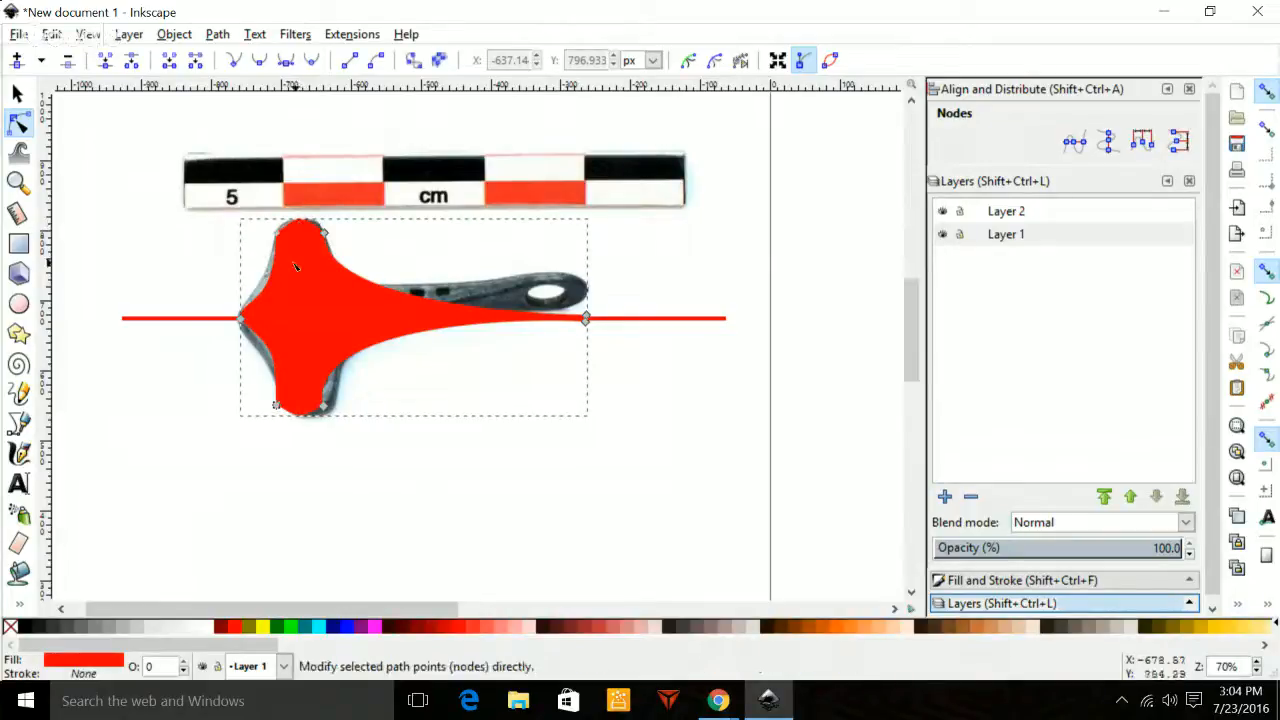
{"action": "left_click", "coordinate": [276, 232]}
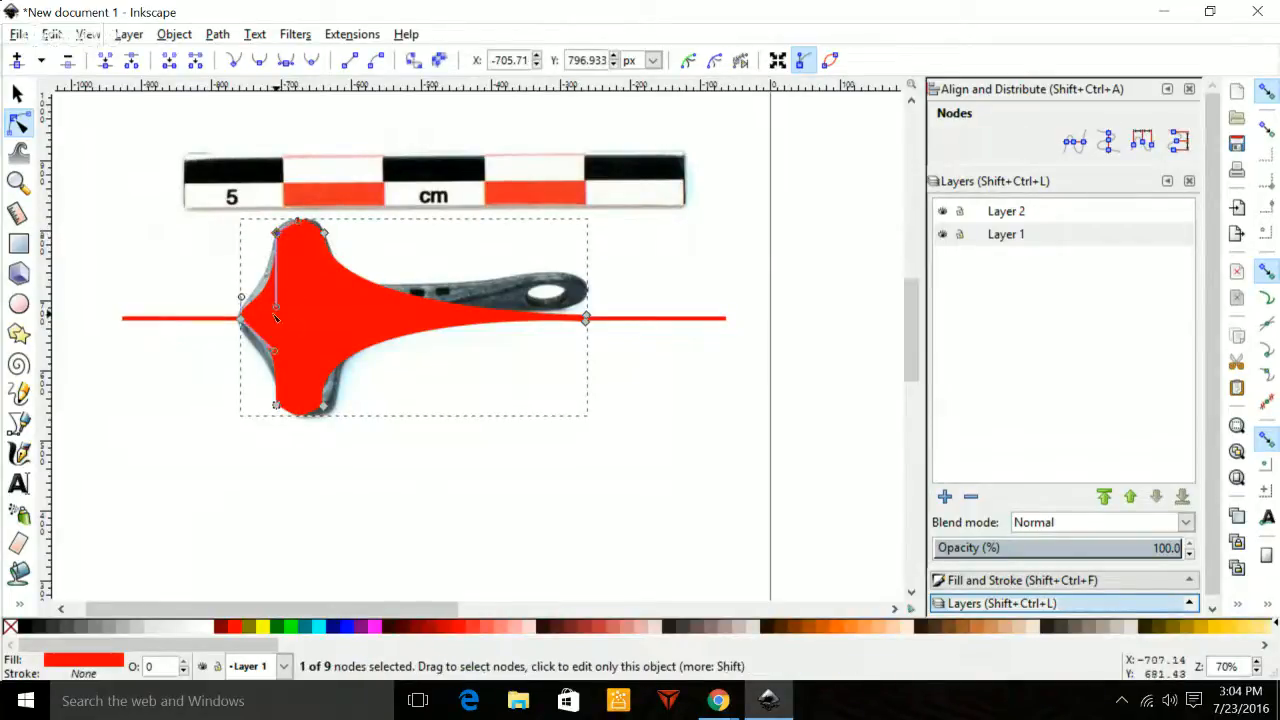
{"action": "left_click_drag", "start_coordinate": [277, 309], "coordinate": [271, 289]}
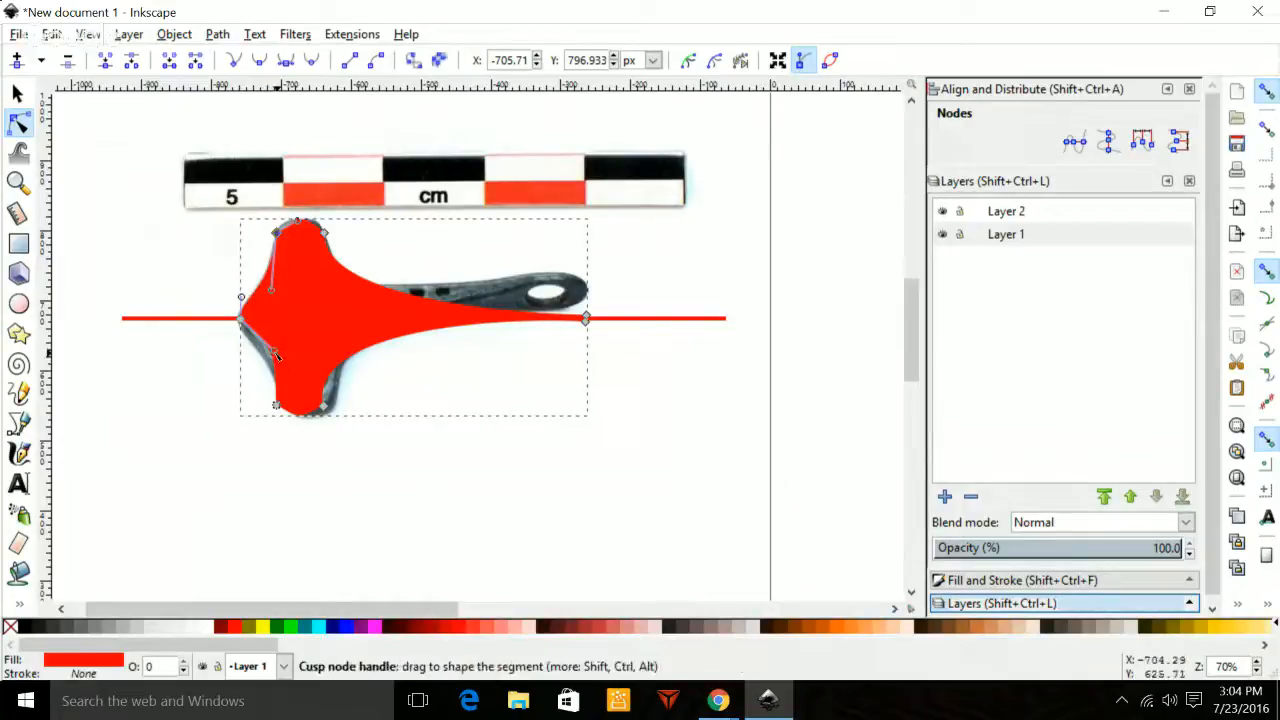
{"action": "mouse_move", "coordinate": [276, 358]}
{"action": "left_mouse_down"}
{"action": "mouse_move", "coordinate": [266, 372]}
{"action": "mouse_move", "coordinate": [266, 352]}
{"action": "left_mouse_up"}
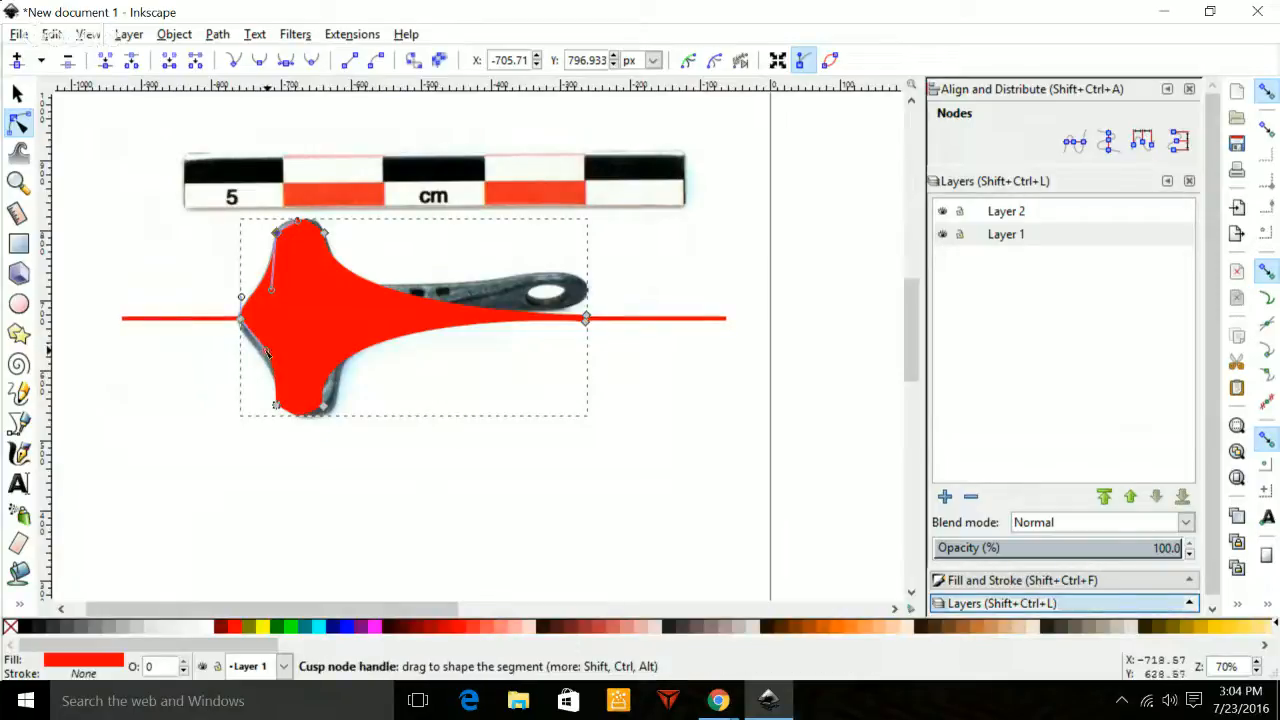
{"action": "left_click_drag", "start_coordinate": [268, 353], "coordinate": [241, 343]}
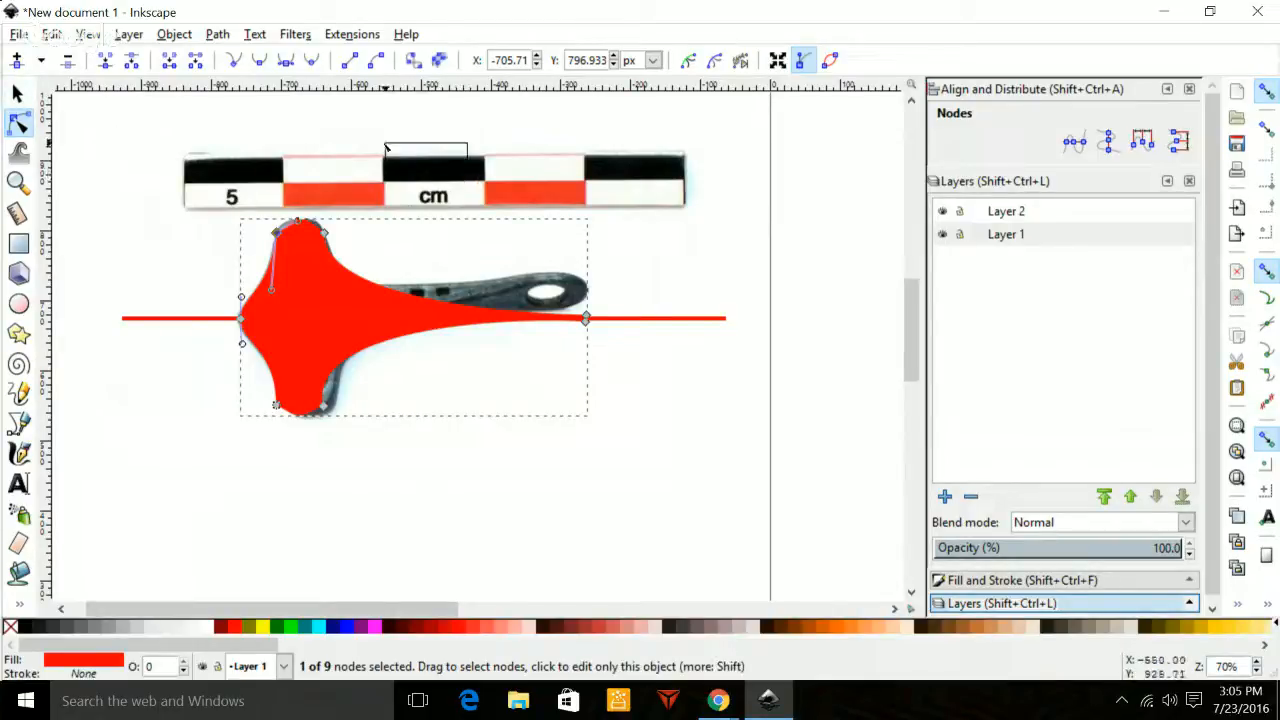
{"action": "left_click", "coordinate": [387, 147]}
{"action": "left_click", "coordinate": [17, 93]}
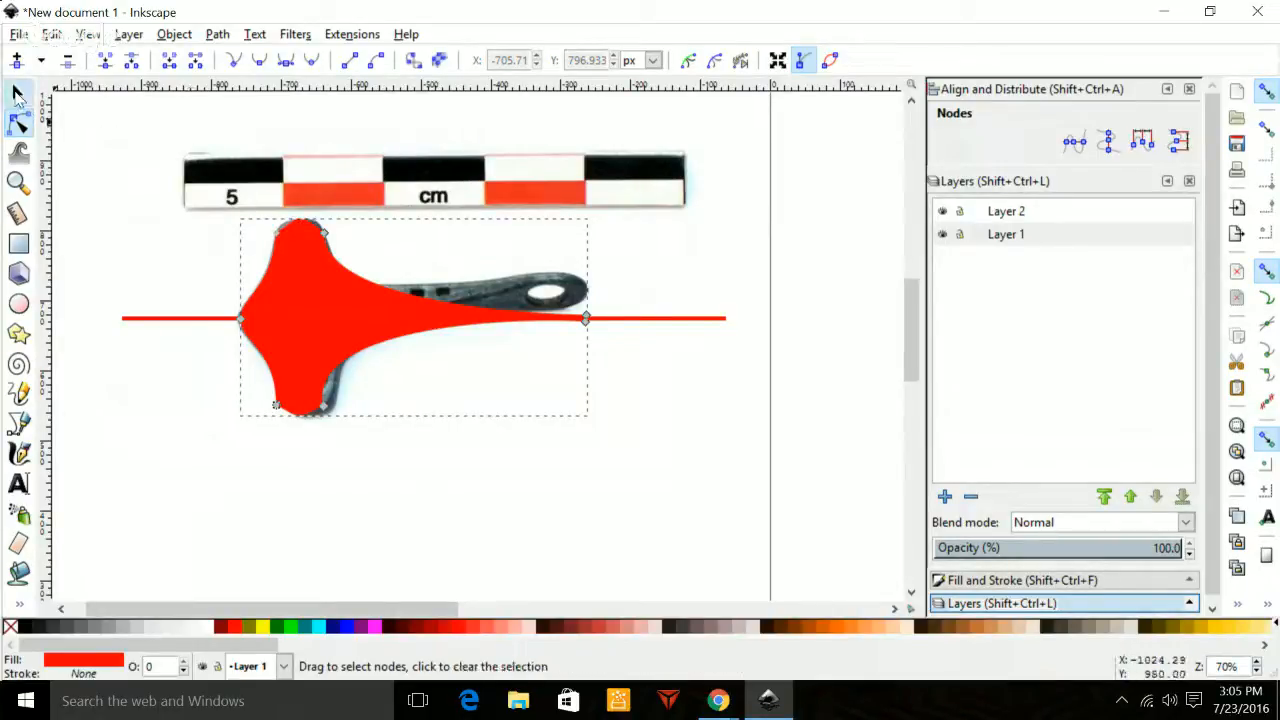
Drag the photo right to X -850, Y 453.071, then select the red path and zoom in.
{"action": "left_click_drag", "start_coordinate": [494, 182], "coordinate": [590, 187]}
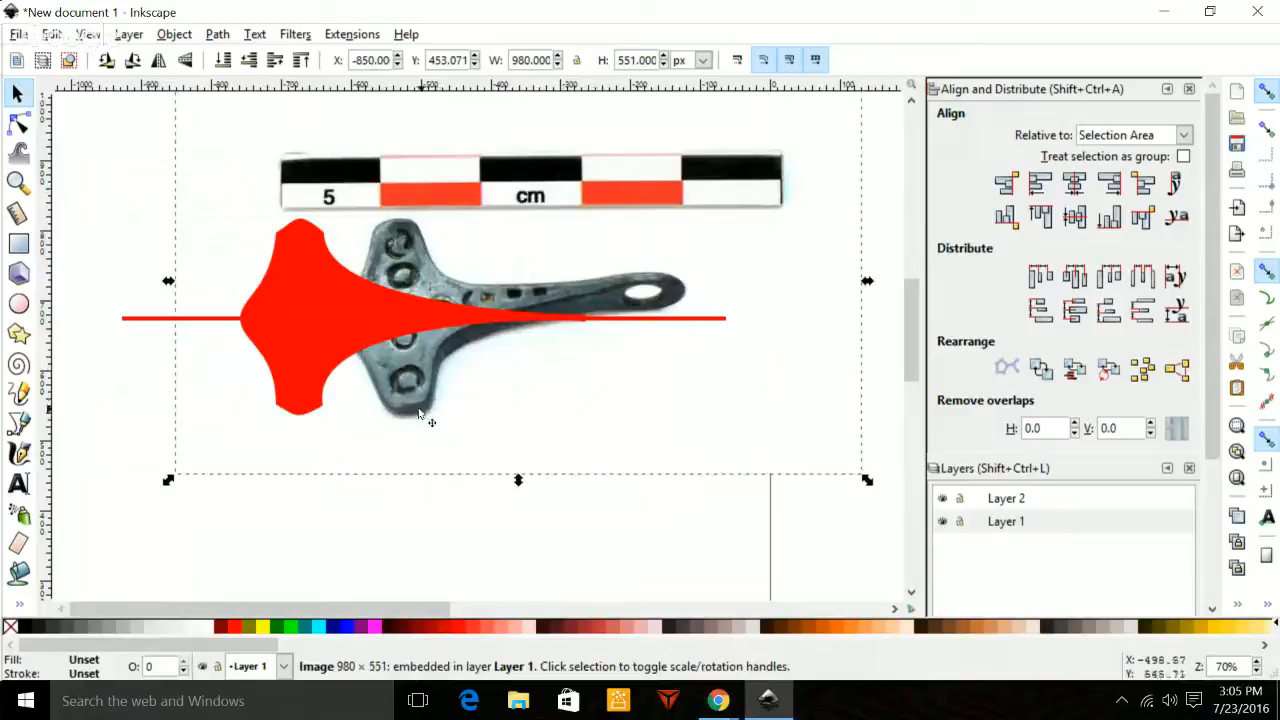
{"action": "left_click", "coordinate": [283, 406]}
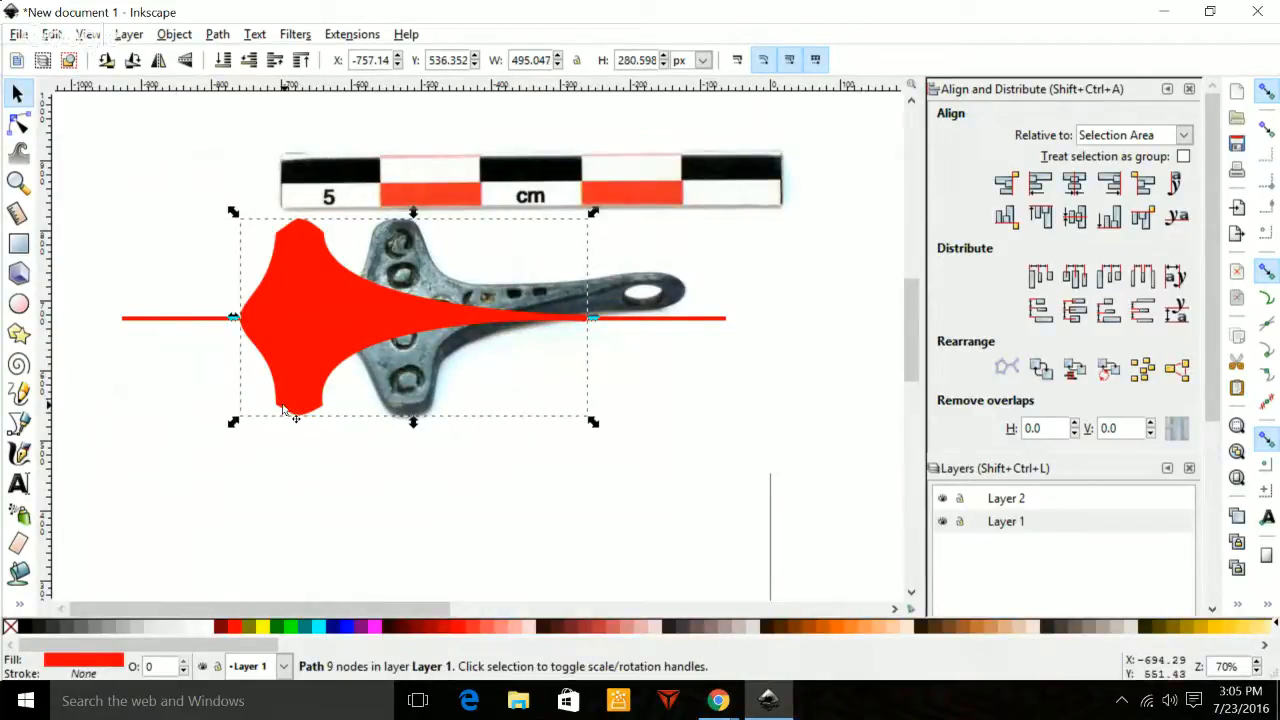
{"action": "key", "text": "plus"}
{"action": "key", "text": "plus"}
{"action": "key", "text": "plus"}
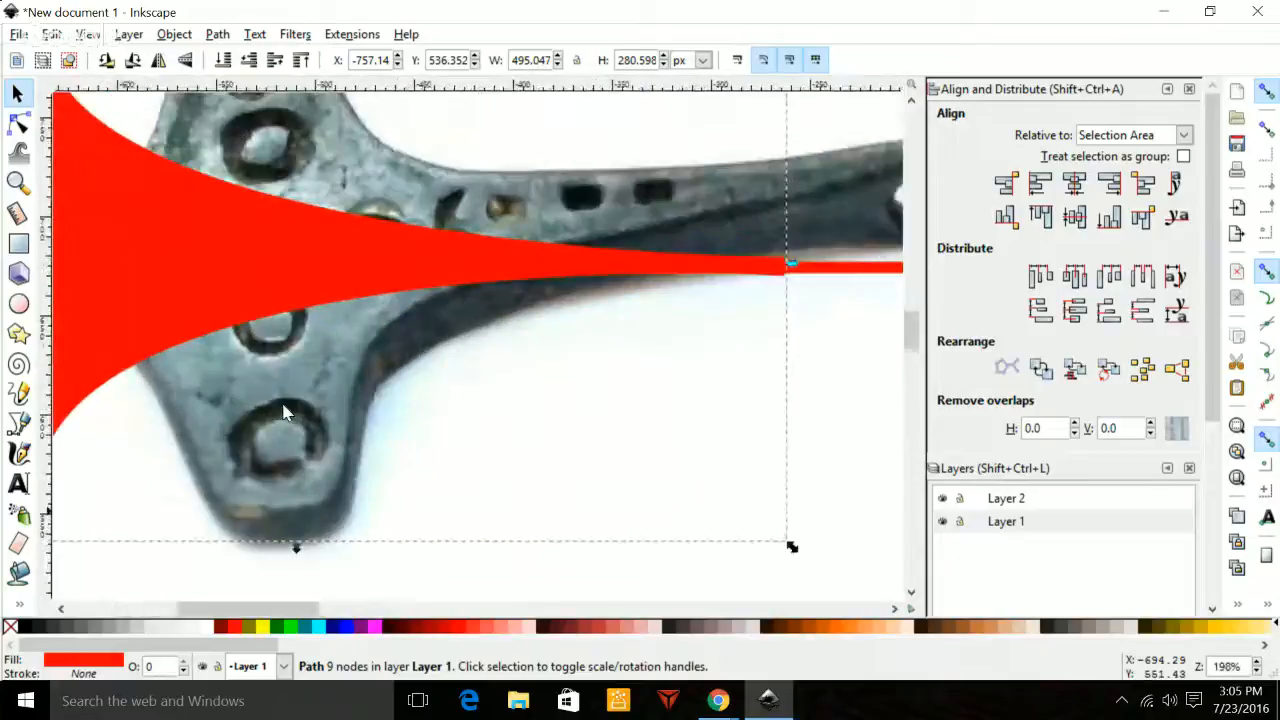
{"action": "scroll", "coordinate": [309, 585], "scroll_direction": "left", "scroll_amount": 8}
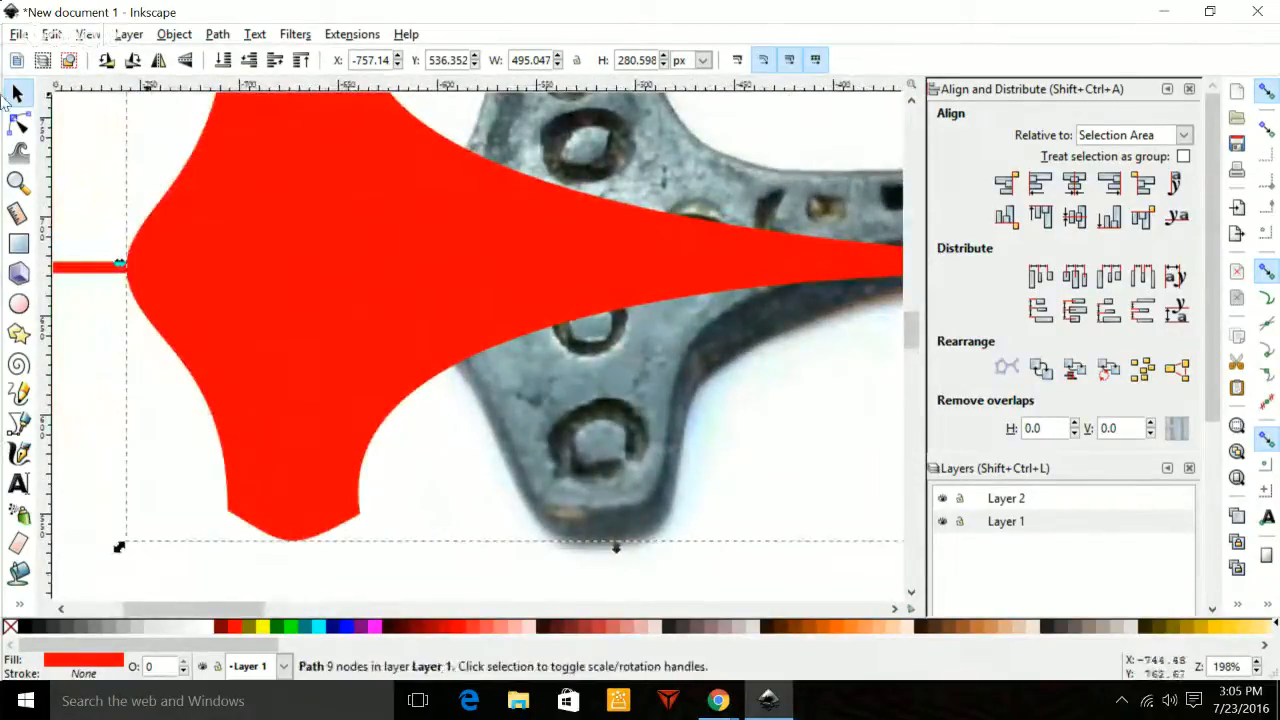
Reshape, widen and slightly lower the bottom curve from the lower lobe's bottom-left node.
{"action": "left_click", "coordinate": [18, 123]}
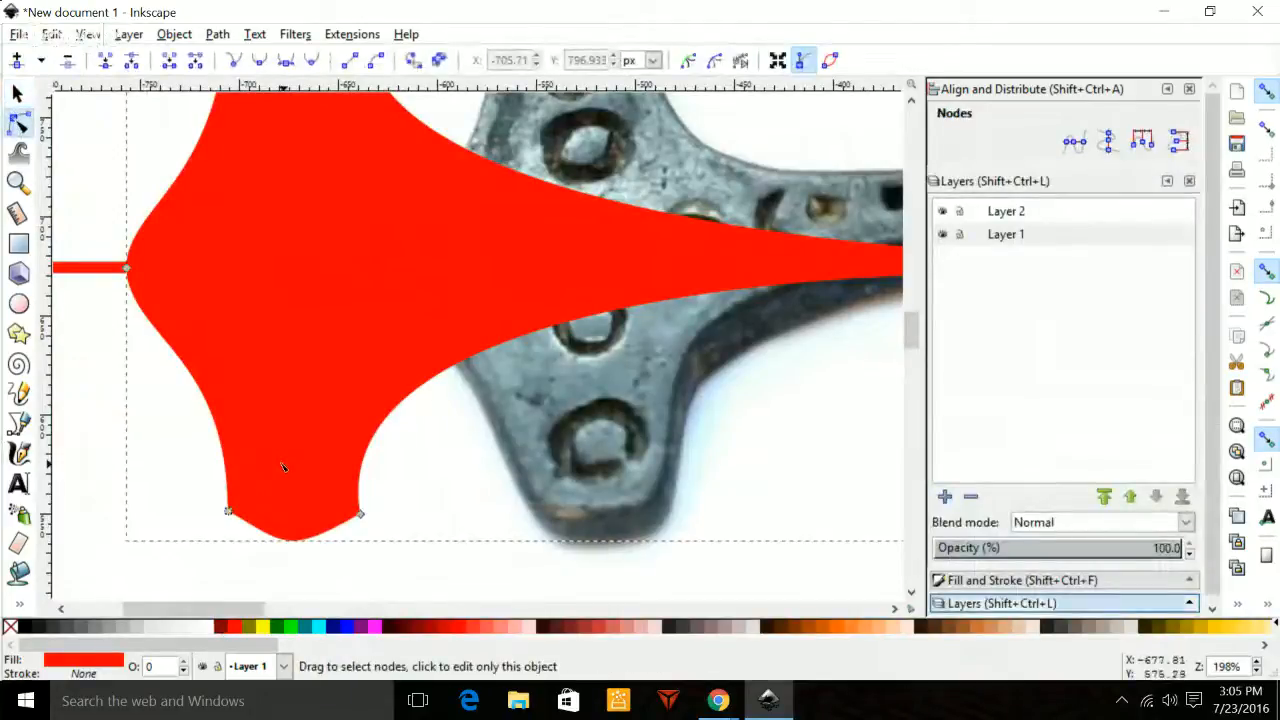
{"action": "left_click", "coordinate": [229, 512]}
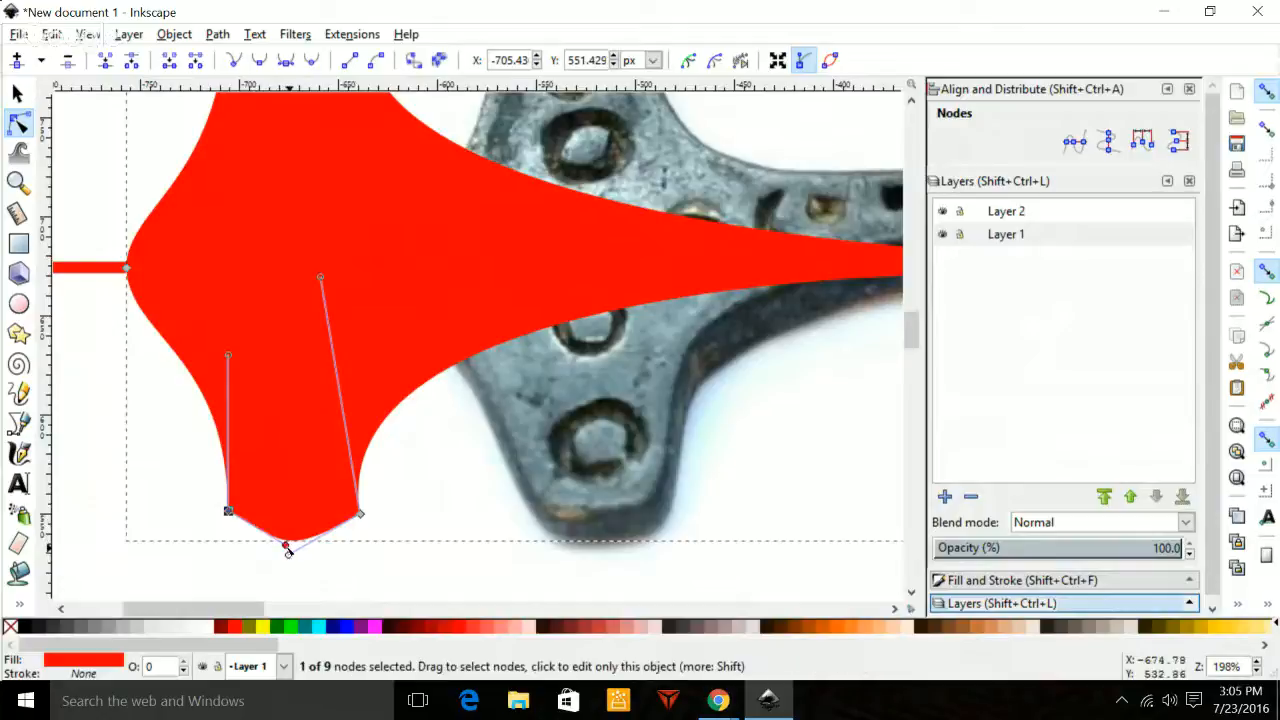
{"action": "left_click_drag", "start_coordinate": [287, 549], "coordinate": [233, 535]}
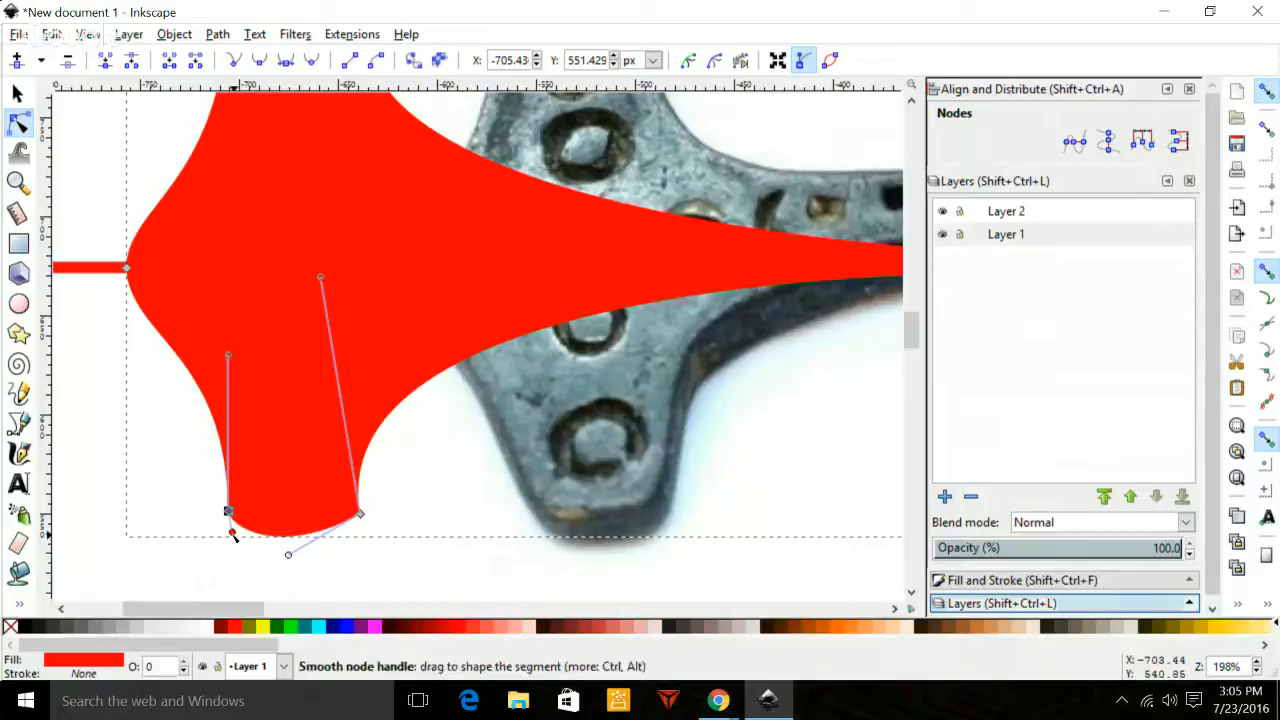
{"action": "left_click_drag", "start_coordinate": [289, 557], "coordinate": [347, 542]}
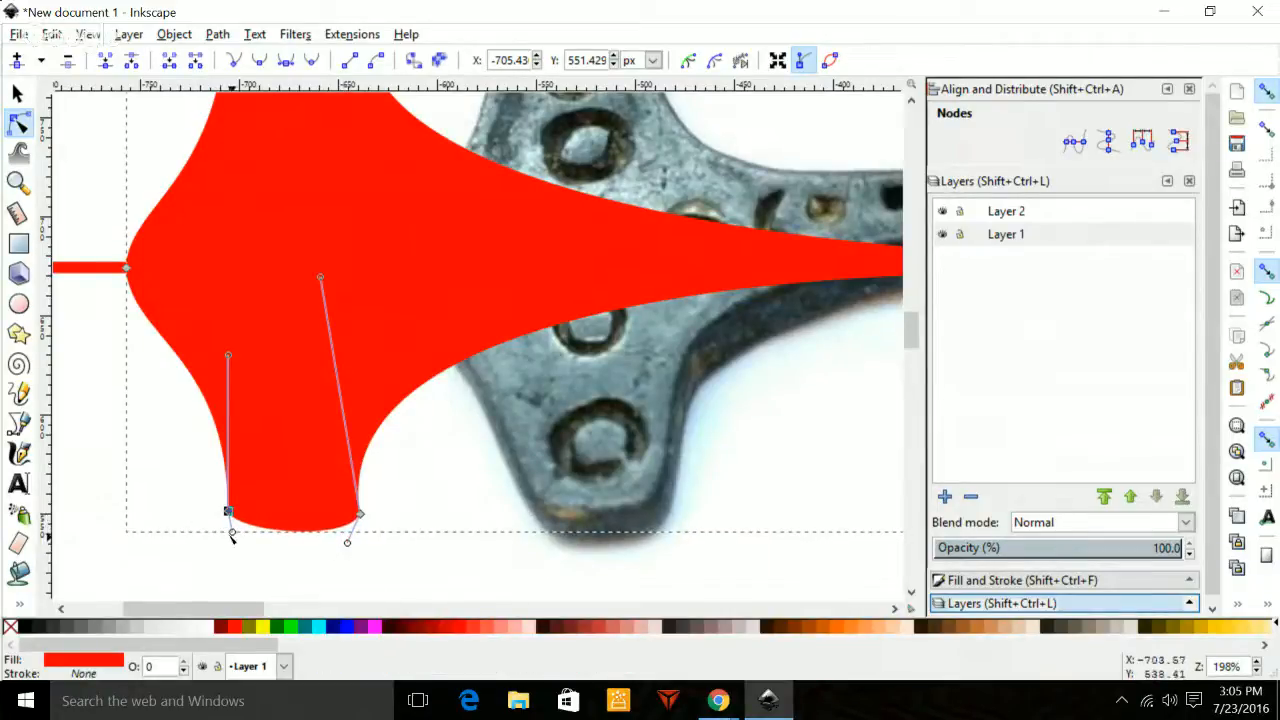
{"action": "left_click_drag", "start_coordinate": [232, 533], "coordinate": [231, 545]}
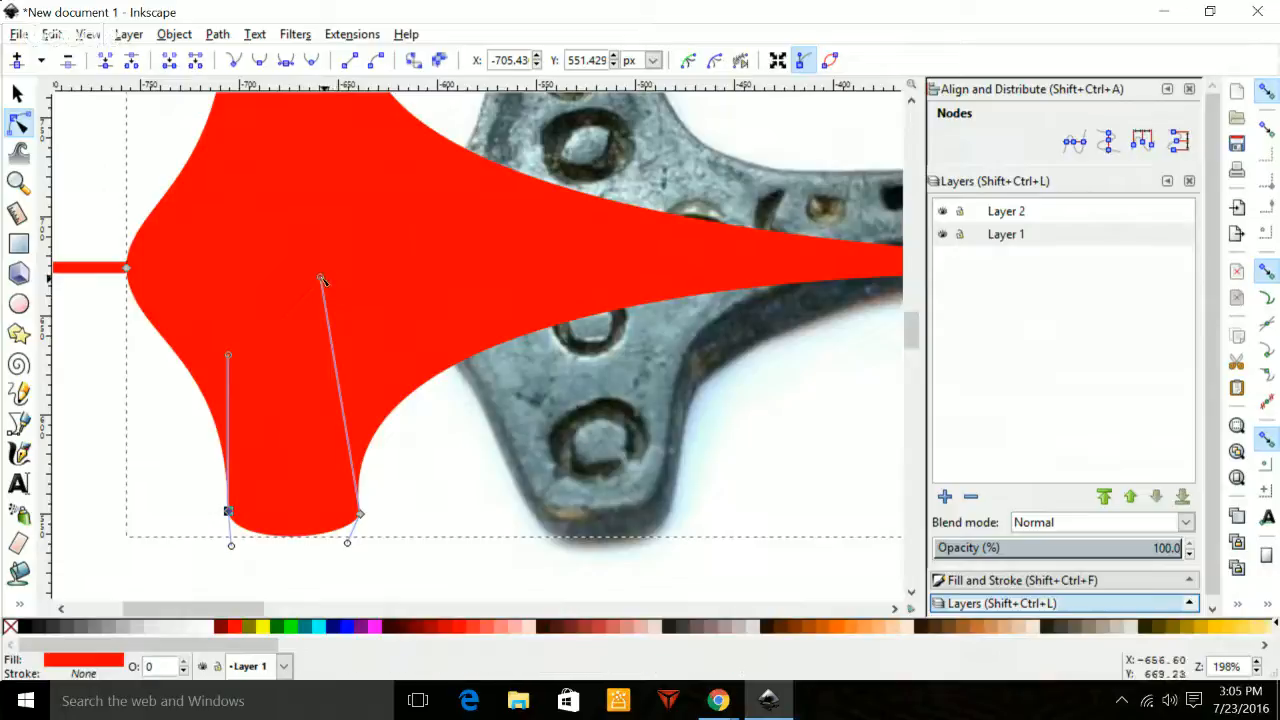
Reshape the curve rising from the lower-right cusp node to shape the lobe.
{"action": "left_click_drag", "start_coordinate": [326, 279], "coordinate": [367, 297]}
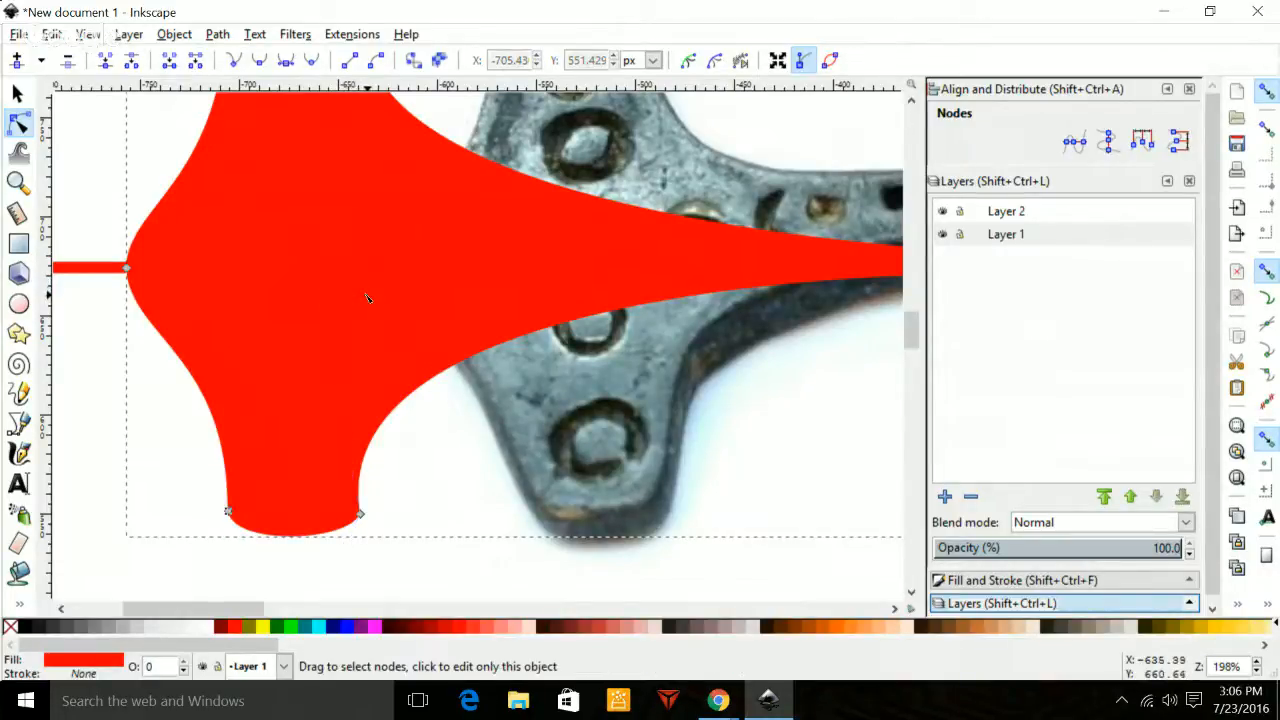
{"action": "left_click", "coordinate": [360, 514]}
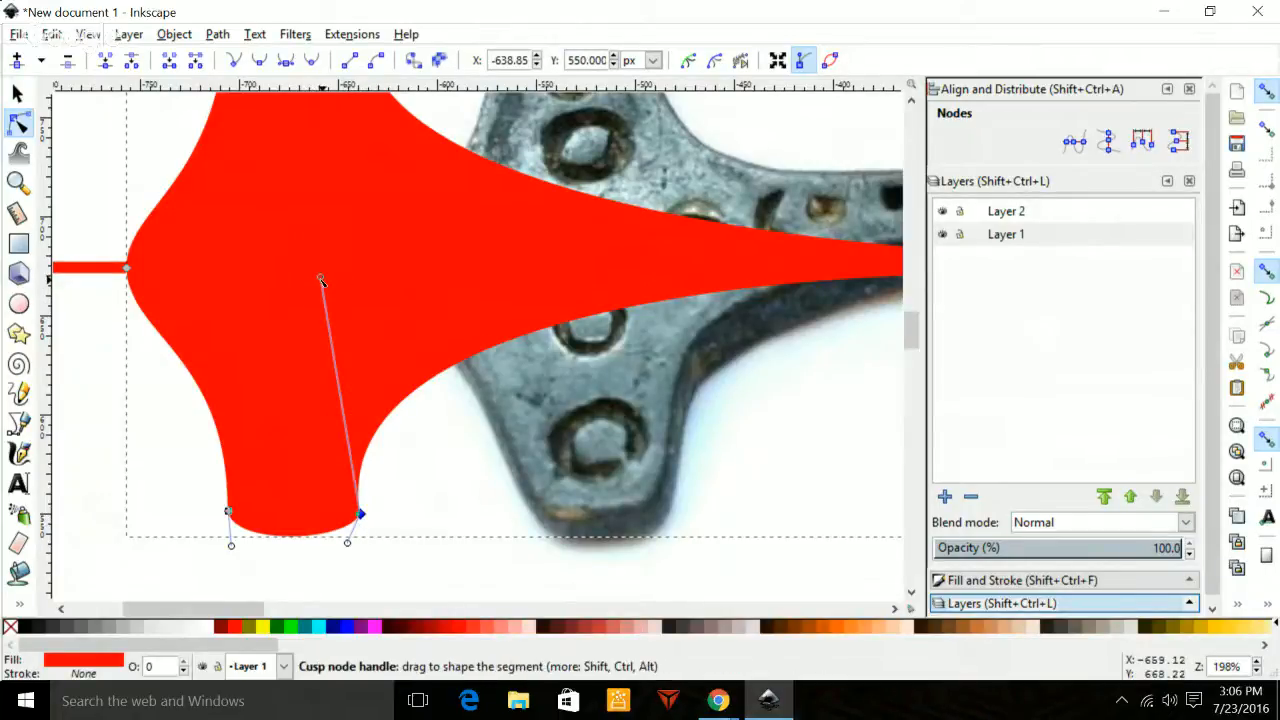
{"action": "left_click_drag", "start_coordinate": [321, 280], "coordinate": [415, 235]}
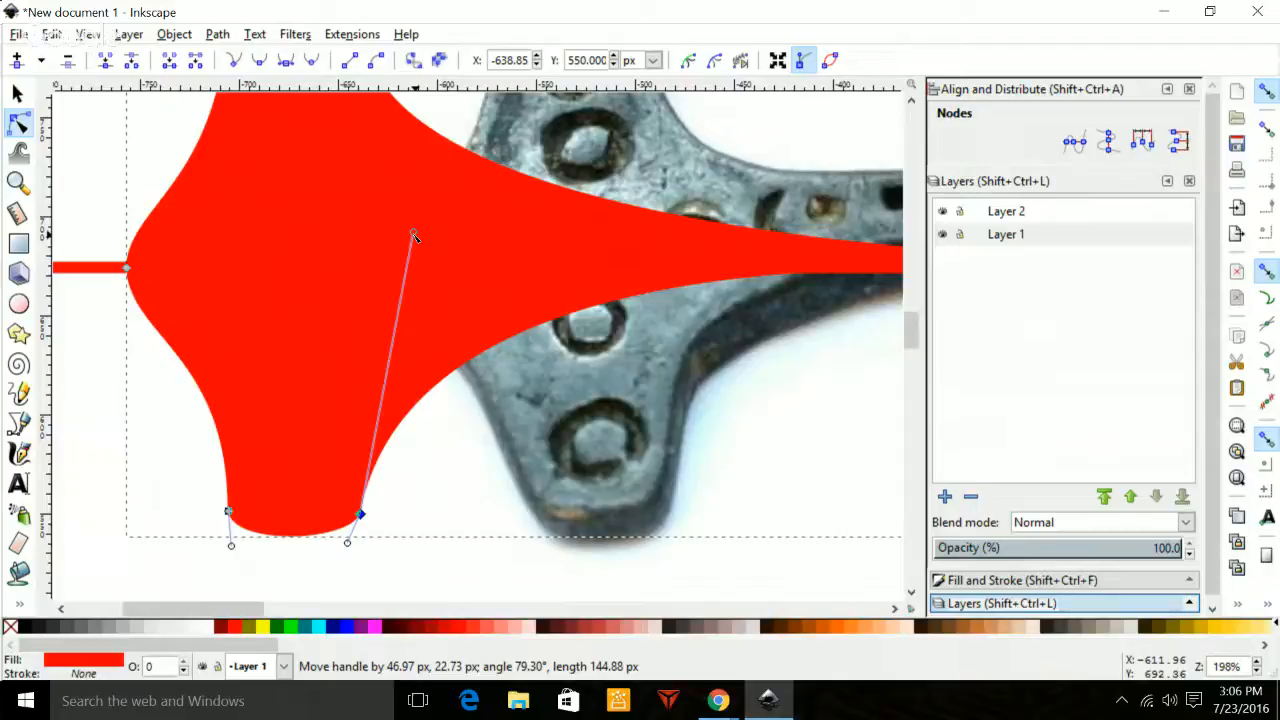
{"action": "left_click_drag", "start_coordinate": [415, 235], "coordinate": [411, 229]}
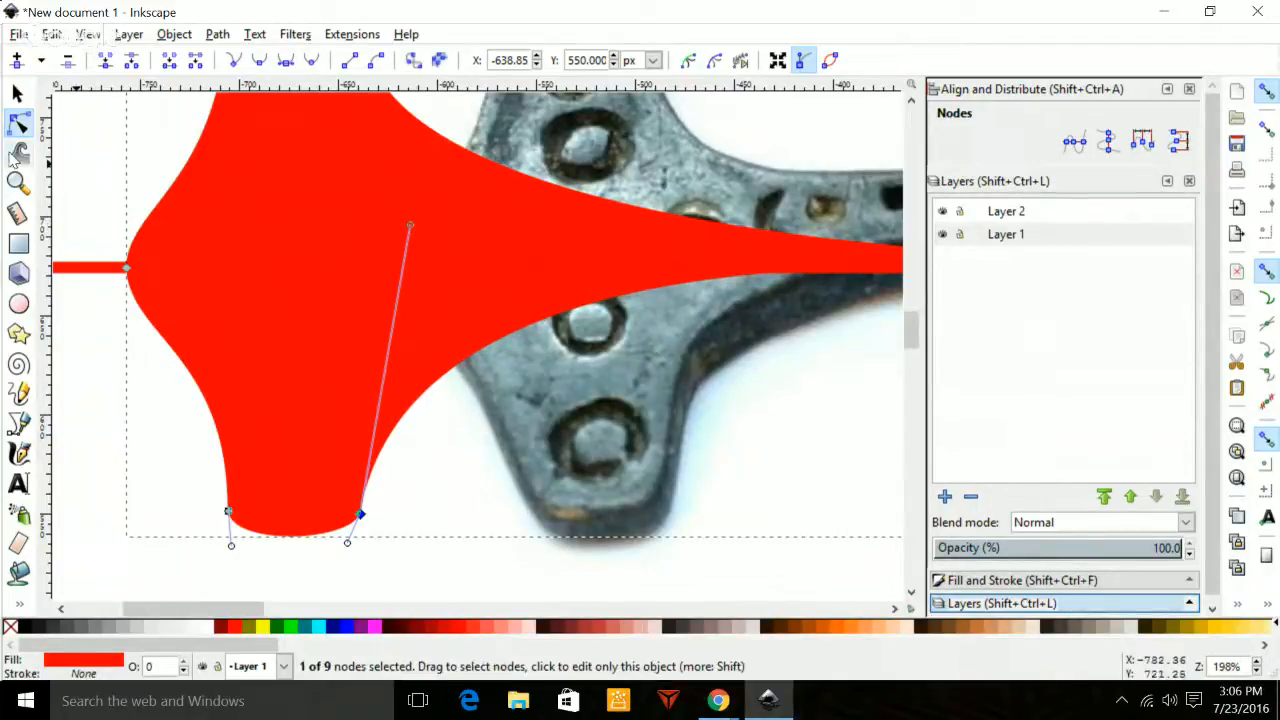
Refine the lower lobe's right side and round out its bottom.
{"action": "left_click", "coordinate": [17, 93]}
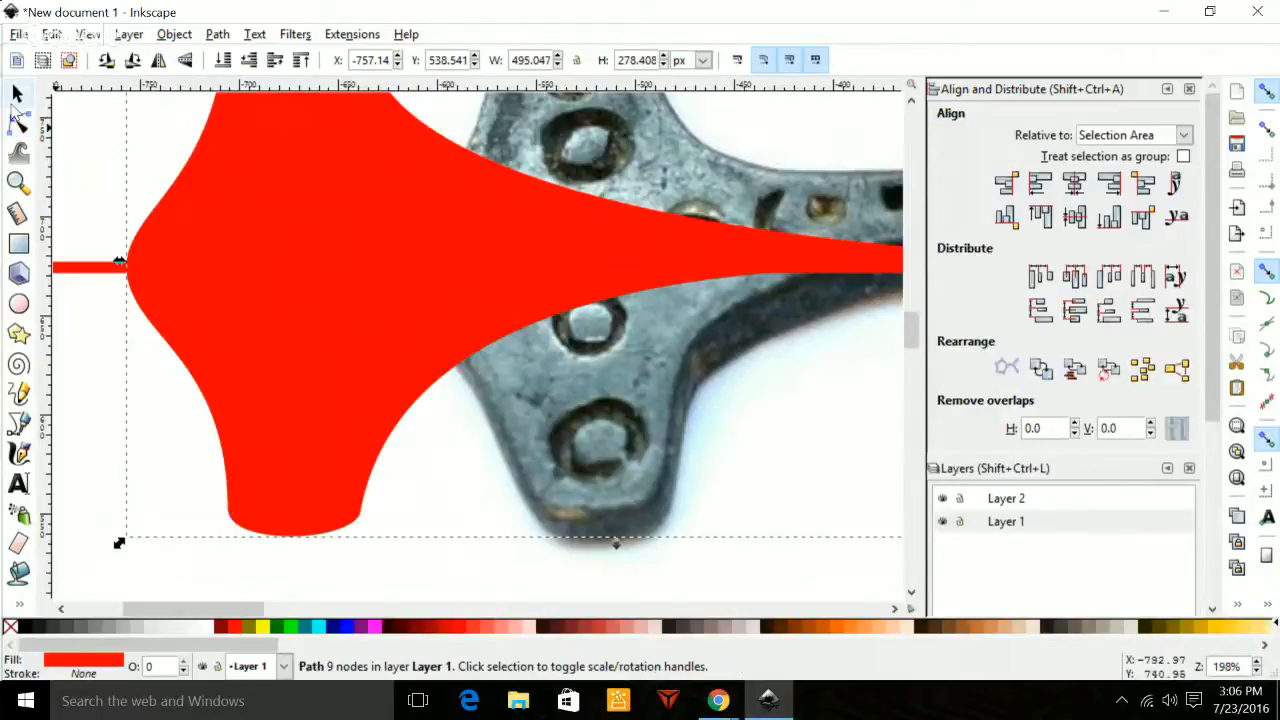
{"action": "left_click", "coordinate": [89, 123]}
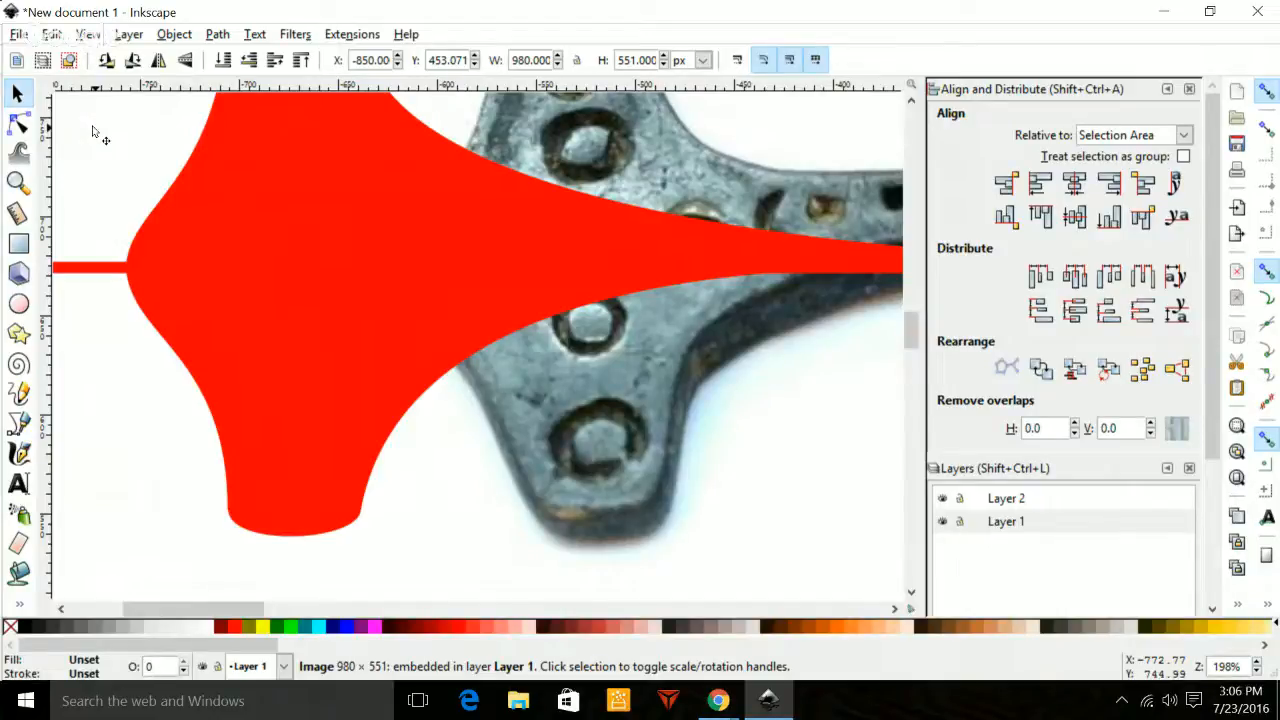
{"action": "left_click", "coordinate": [17, 123]}
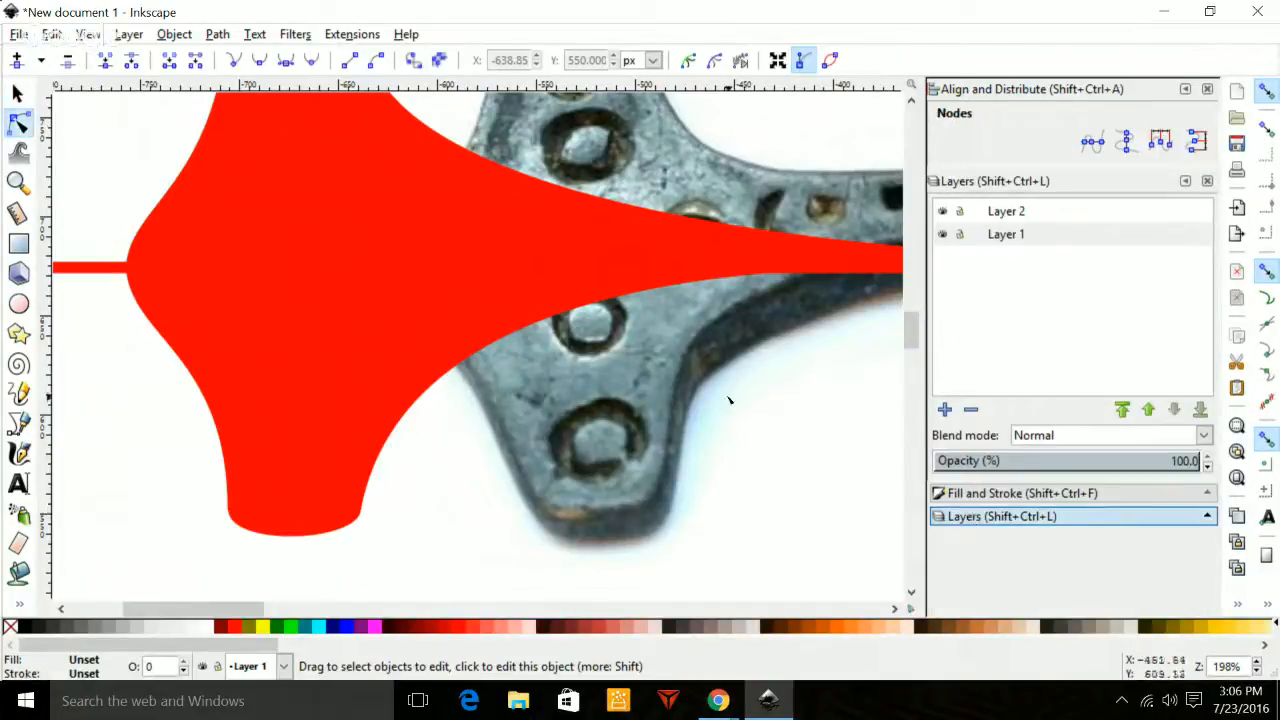
{"action": "left_click", "coordinate": [345, 516]}
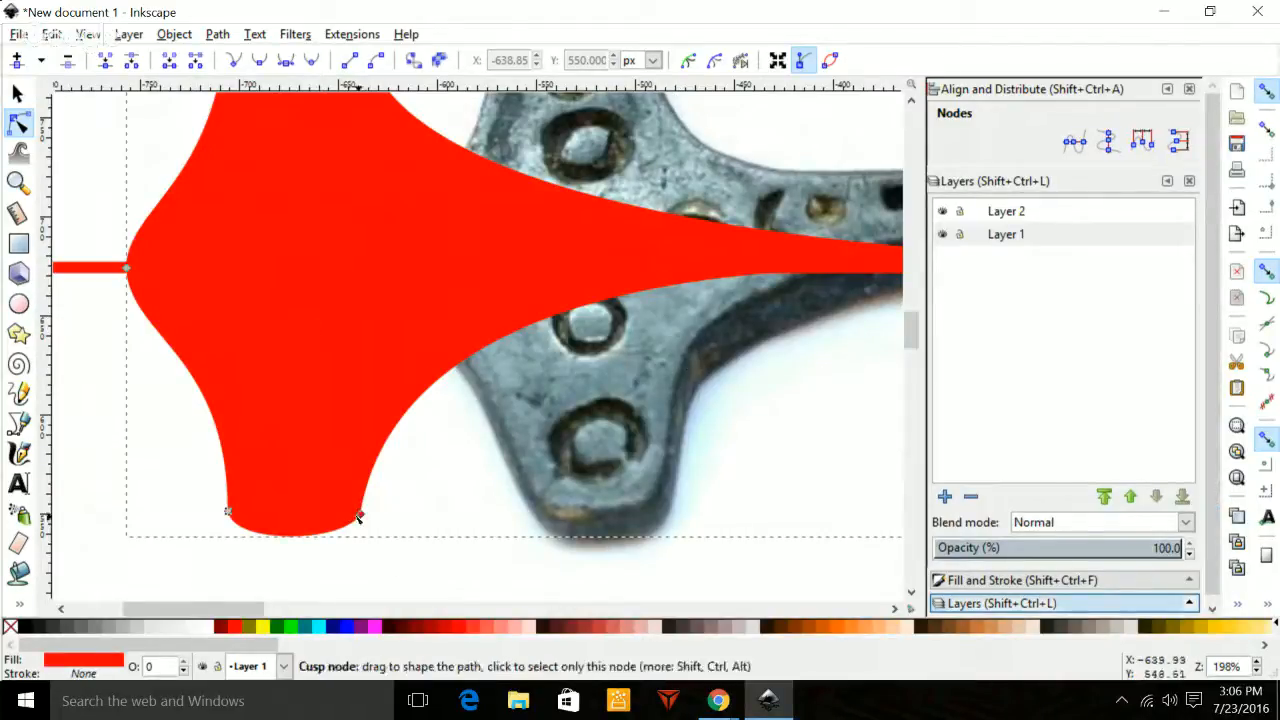
{"action": "left_click_drag", "start_coordinate": [361, 516], "coordinate": [371, 183]}
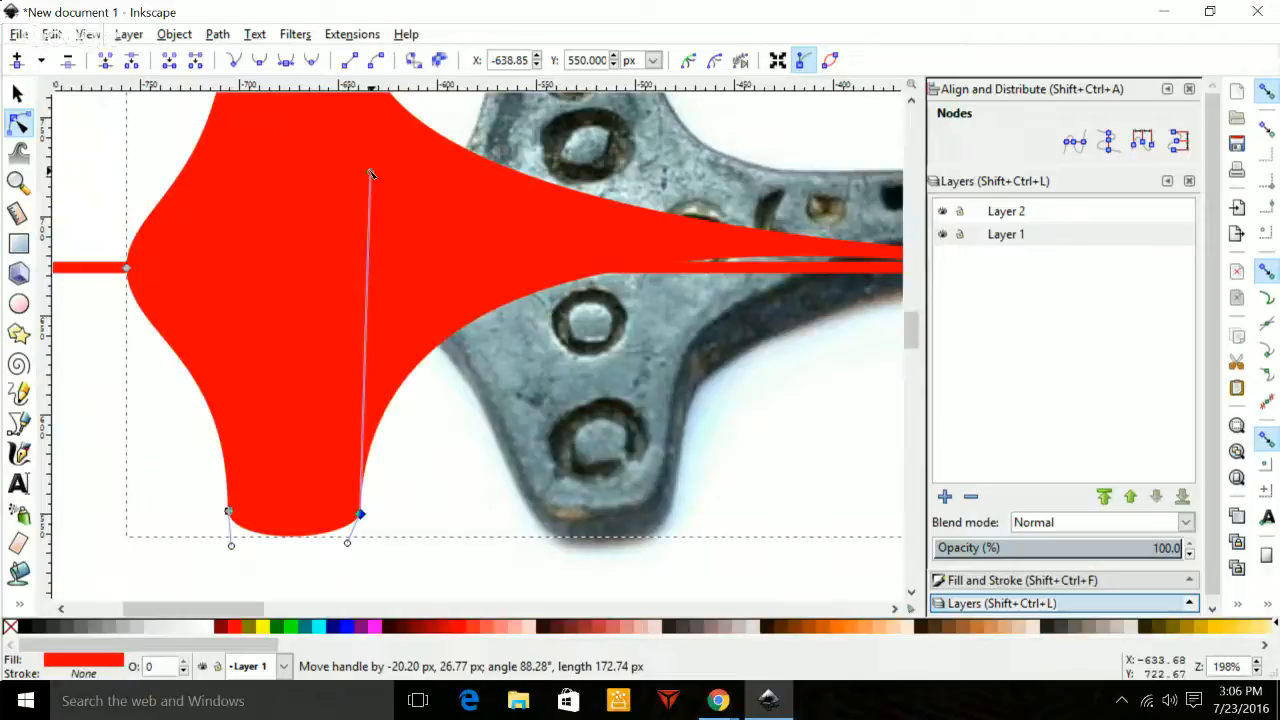
{"action": "left_click_drag", "start_coordinate": [371, 174], "coordinate": [397, 177]}
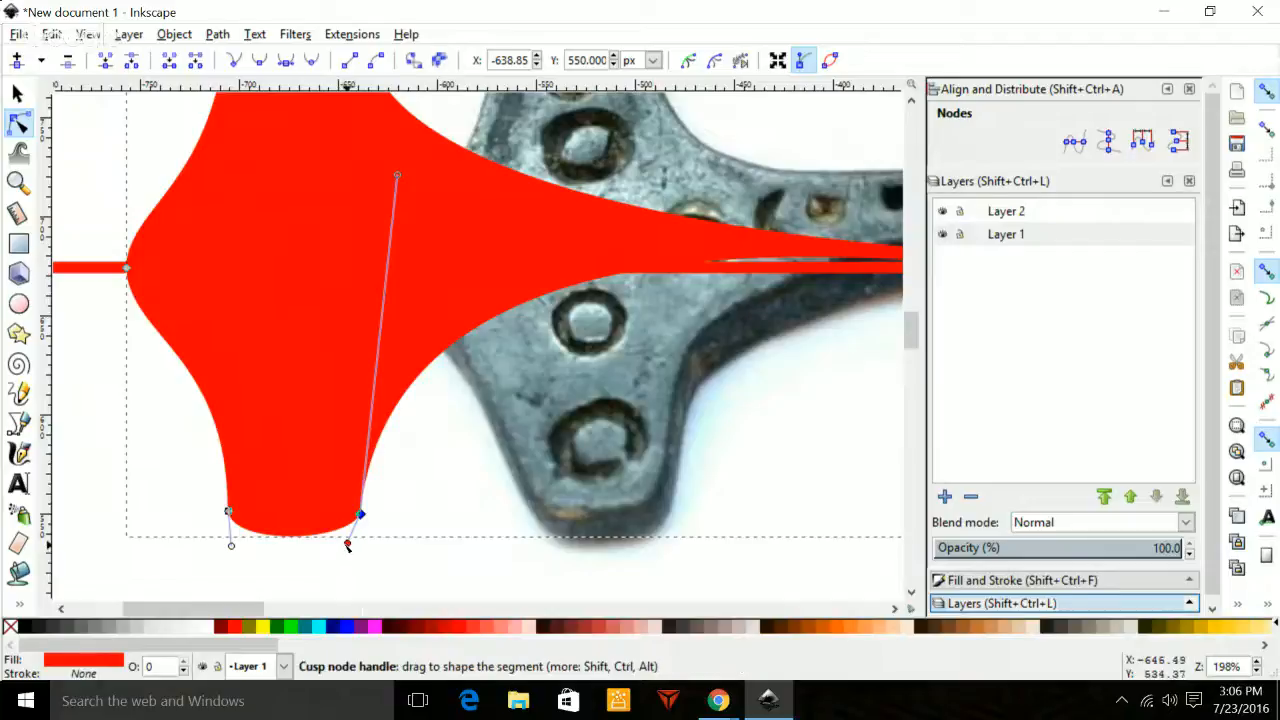
{"action": "left_click_drag", "start_coordinate": [348, 544], "coordinate": [351, 551]}
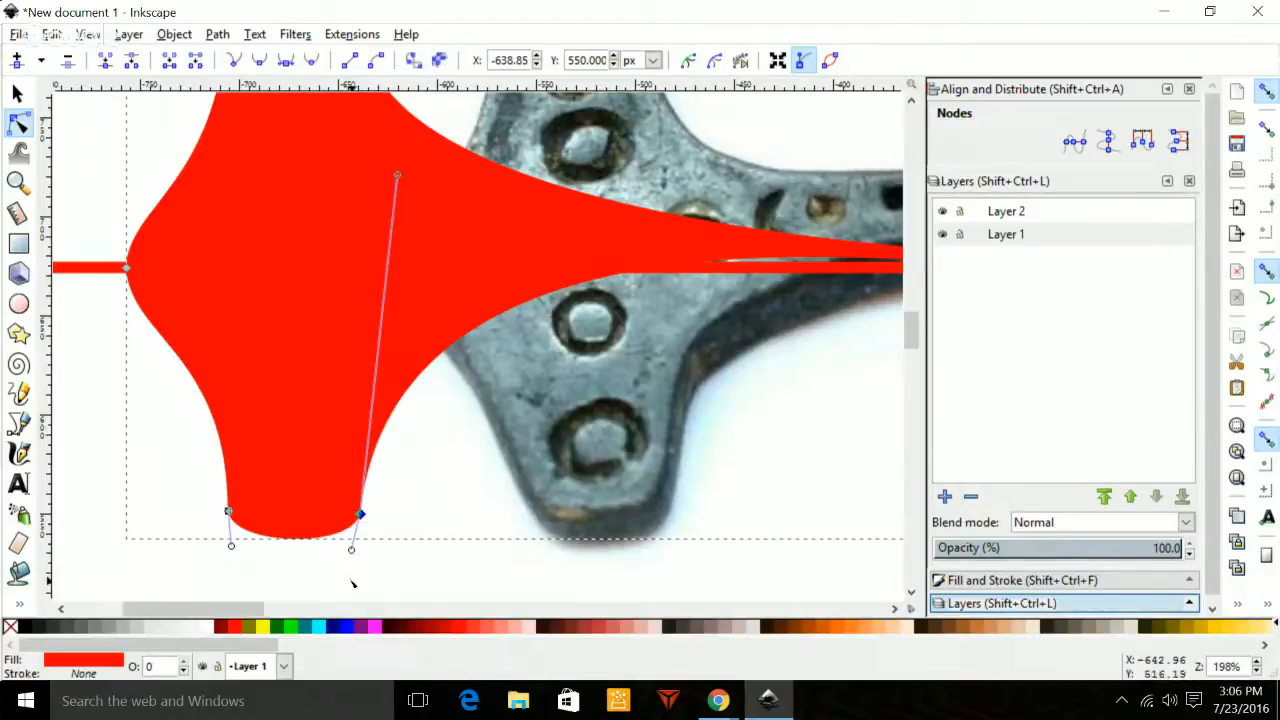
{"action": "left_click", "coordinate": [352, 584]}
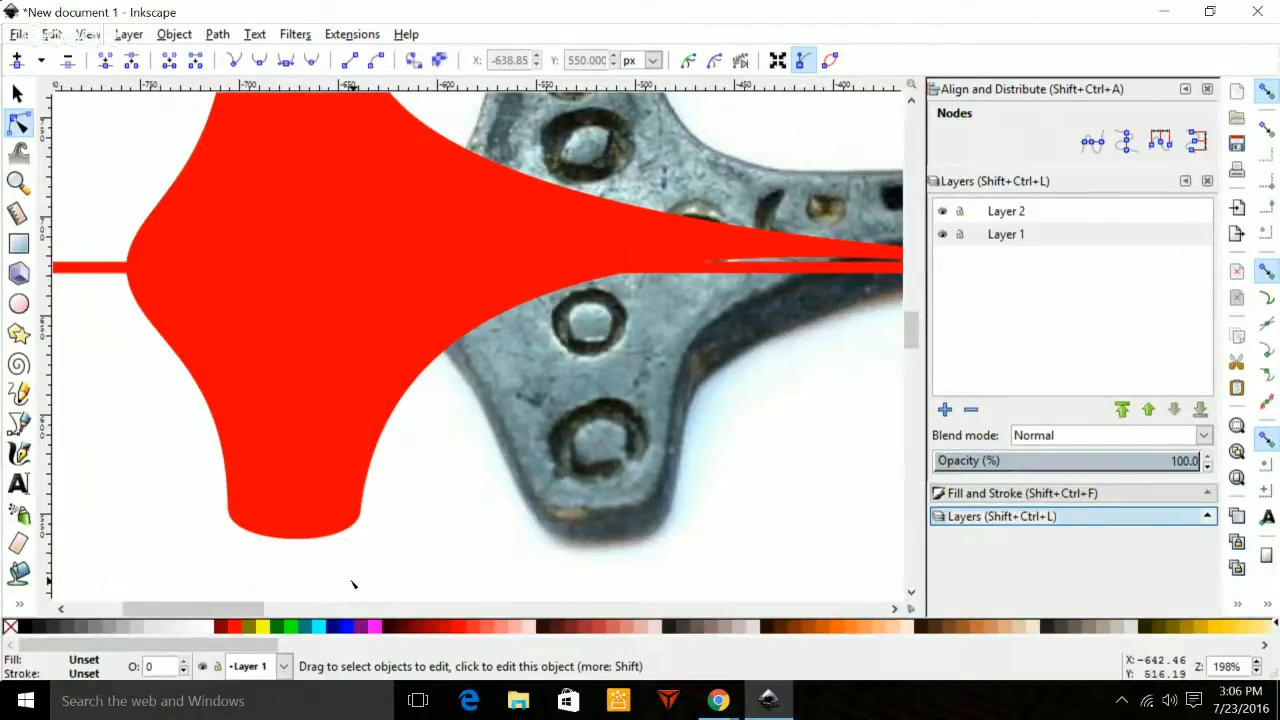
Lower the bottom-left curve slightly, then pick the bottom-right cusp node for further adjustment.
{"action": "left_click", "coordinate": [251, 500]}
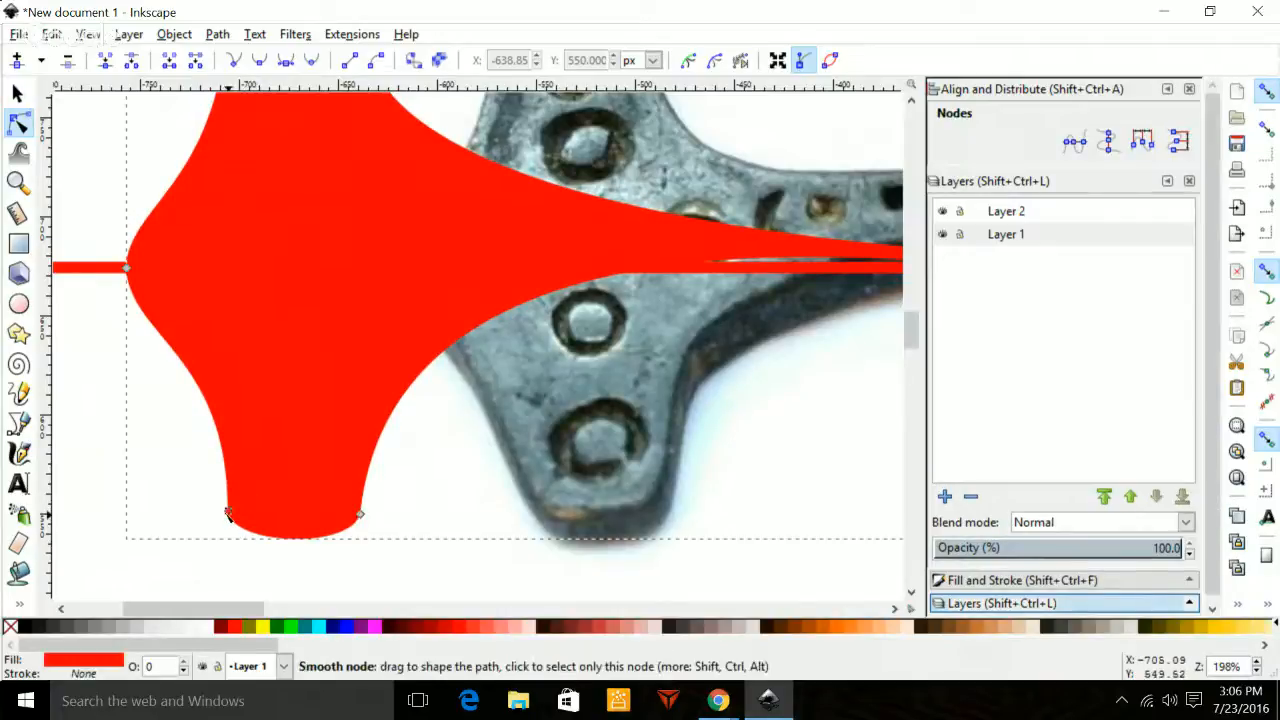
{"action": "left_click", "coordinate": [228, 512]}
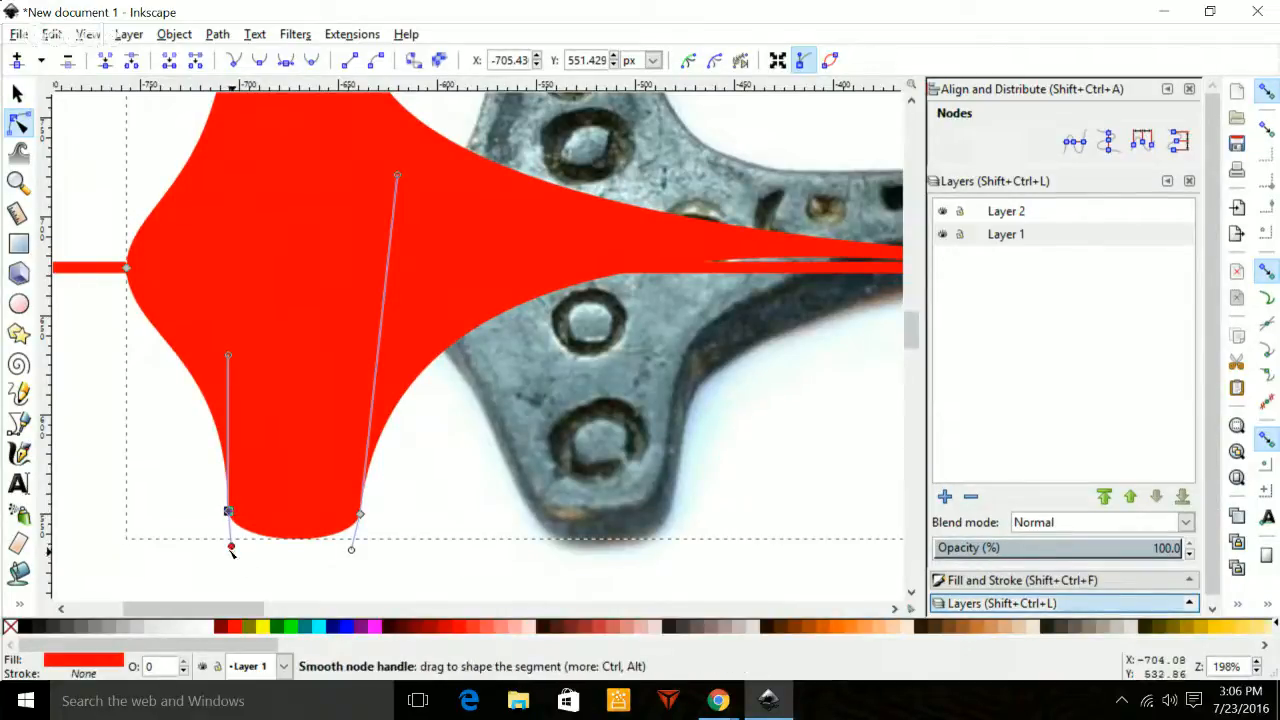
{"action": "left_click_drag", "start_coordinate": [231, 548], "coordinate": [230, 553]}
{"action": "left_click", "coordinate": [443, 581]}
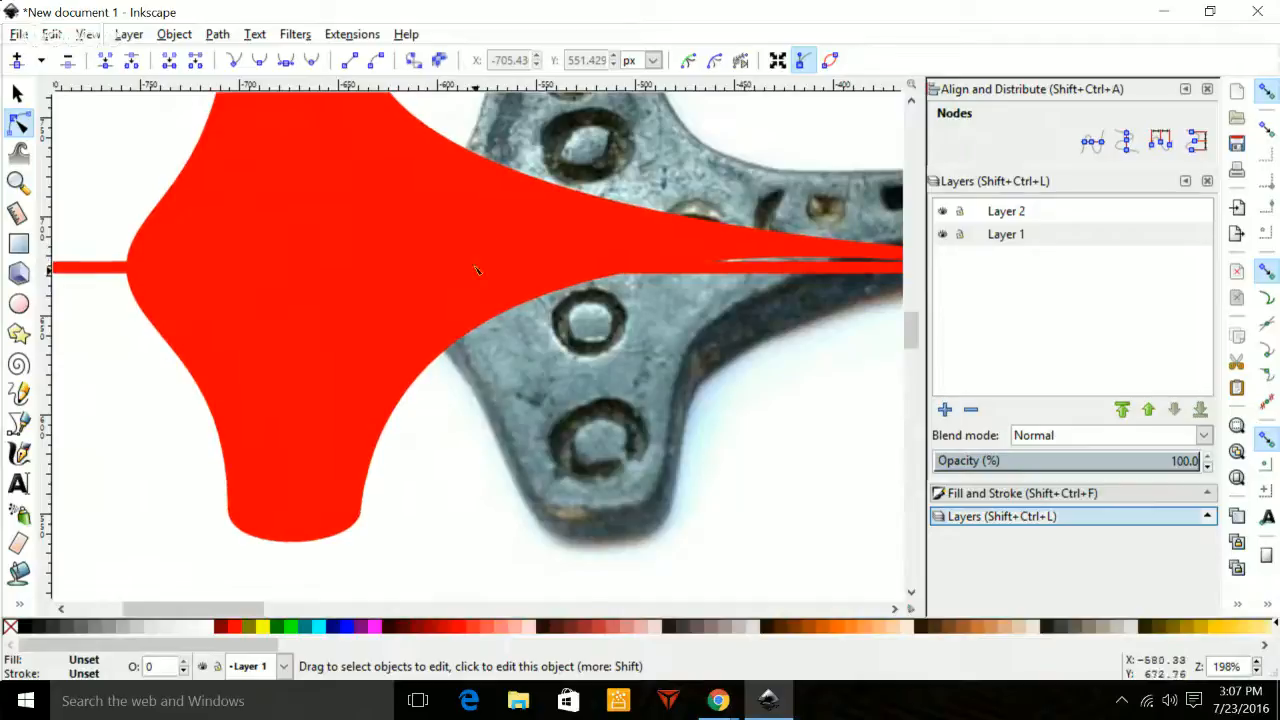
{"action": "left_click", "coordinate": [459, 314]}
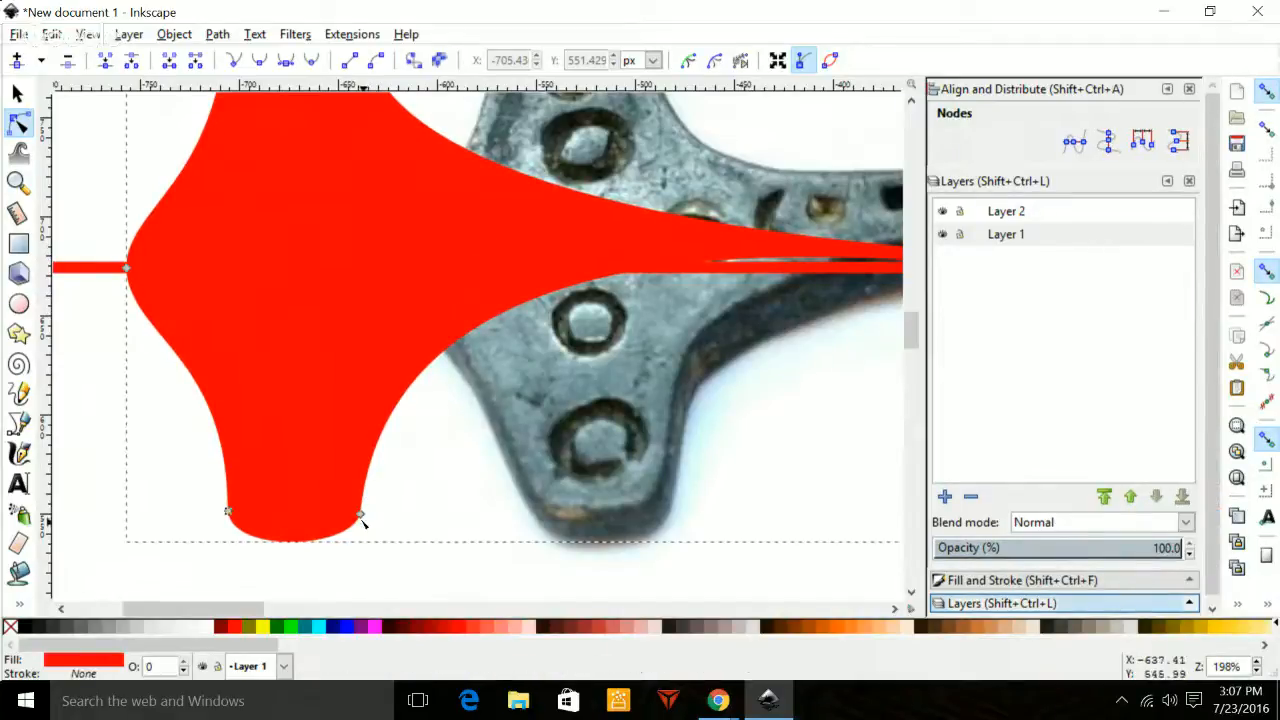
{"action": "left_click", "coordinate": [361, 516]}
{"action": "left_click", "coordinate": [361, 516]}
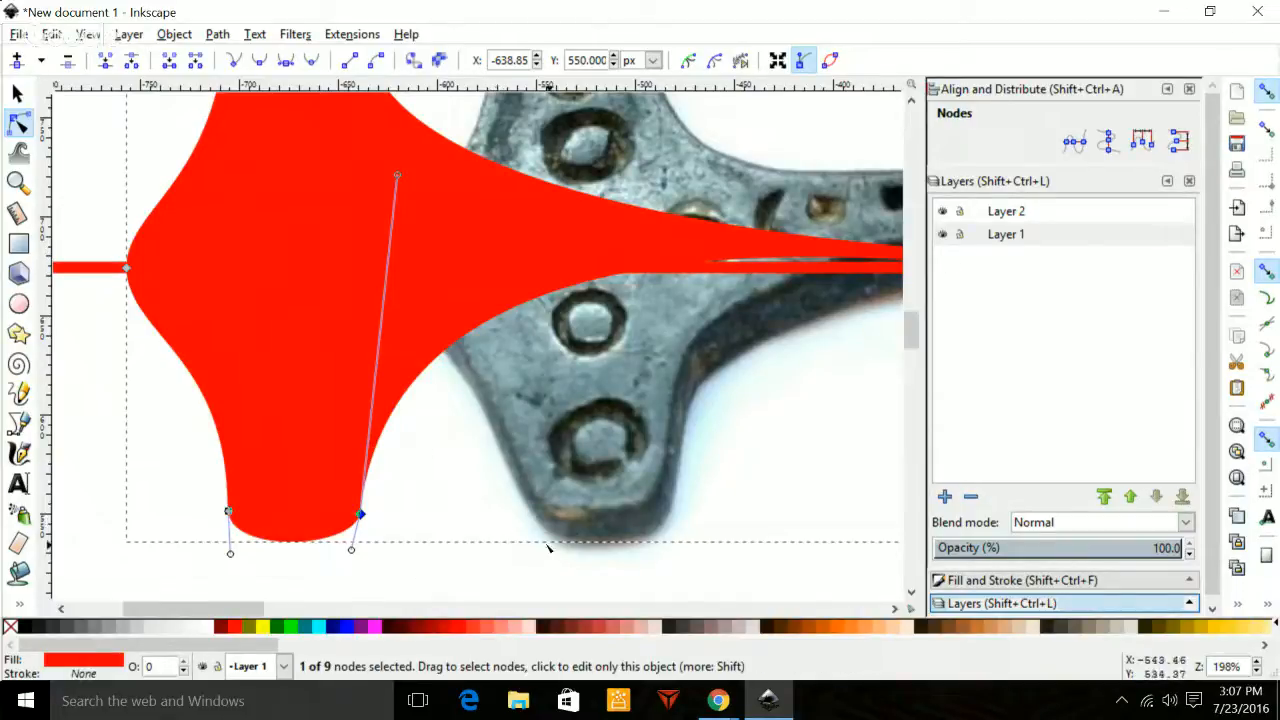
{"action": "scroll", "coordinate": [809, 430], "scroll_direction": "left", "scroll_amount": 2}
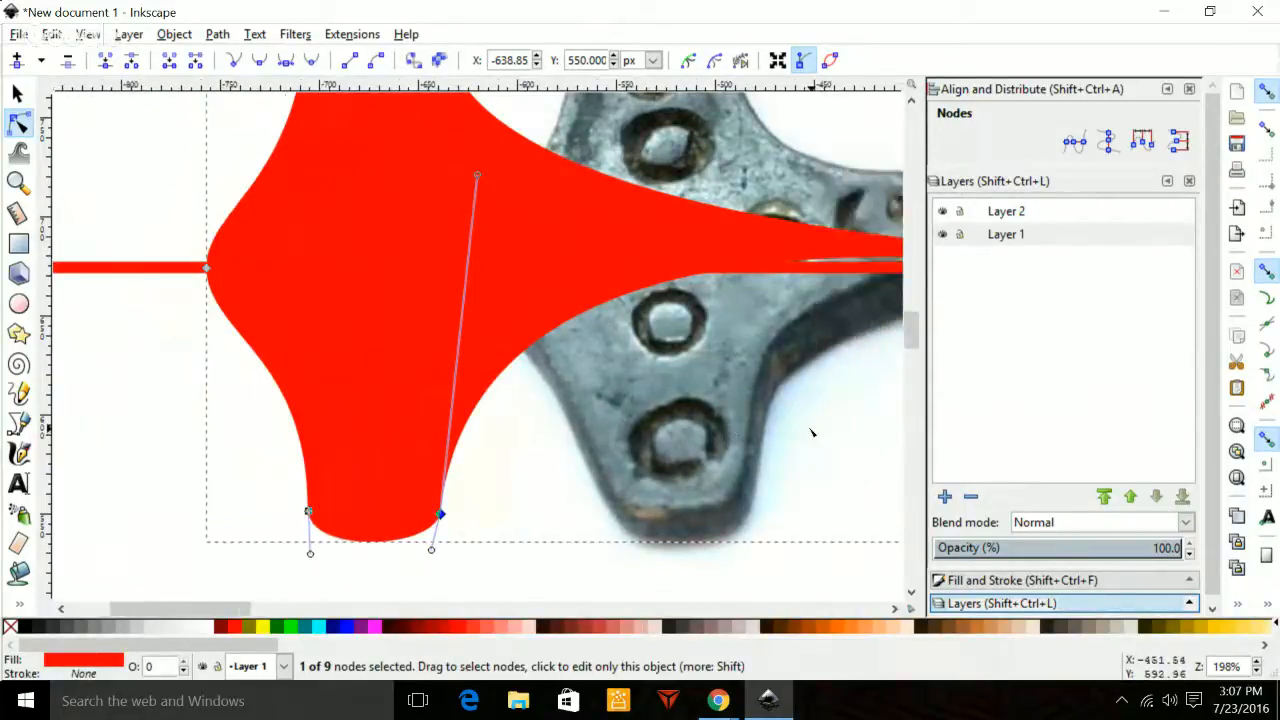
Bend the red head's lower edge, nudge the tip node up, and reshape its upper curve to match the photo.
{"action": "scroll", "coordinate": [812, 432], "scroll_direction": "right", "scroll_amount": 6}
{"action": "scroll", "coordinate": [812, 432], "scroll_direction": "right", "scroll_amount": 4}
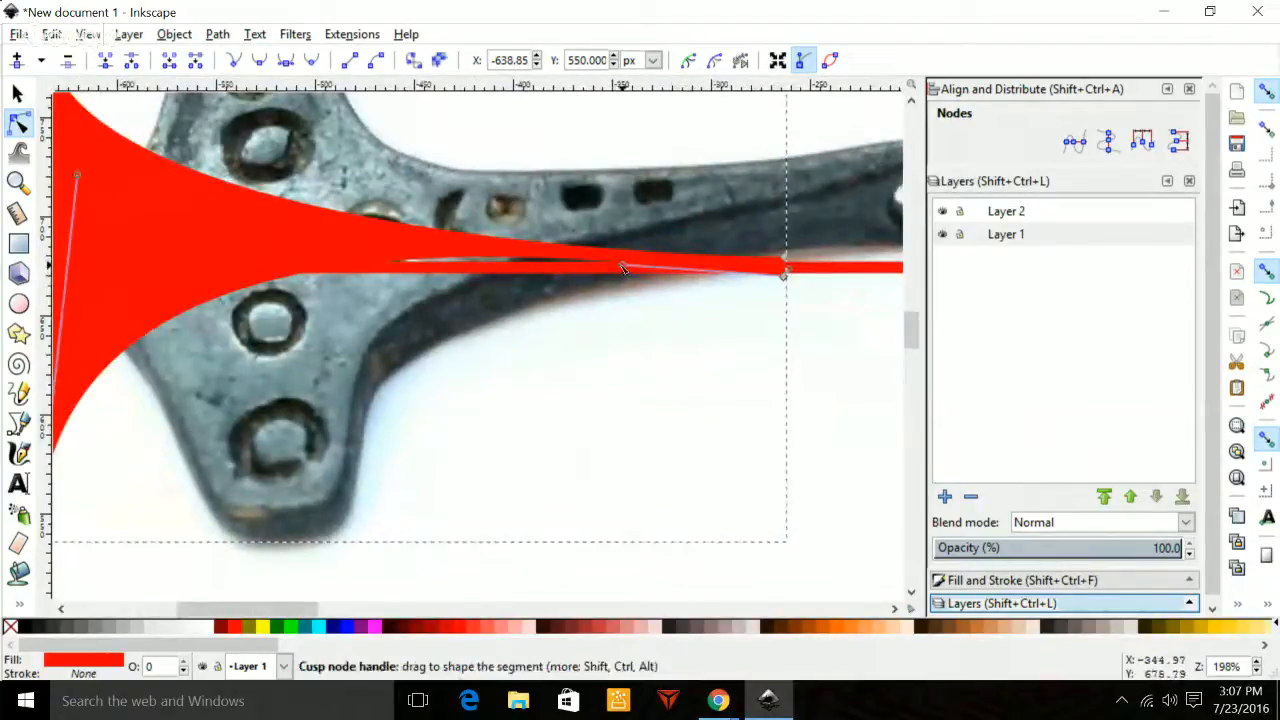
{"action": "left_click_drag", "start_coordinate": [621, 268], "coordinate": [543, 290]}
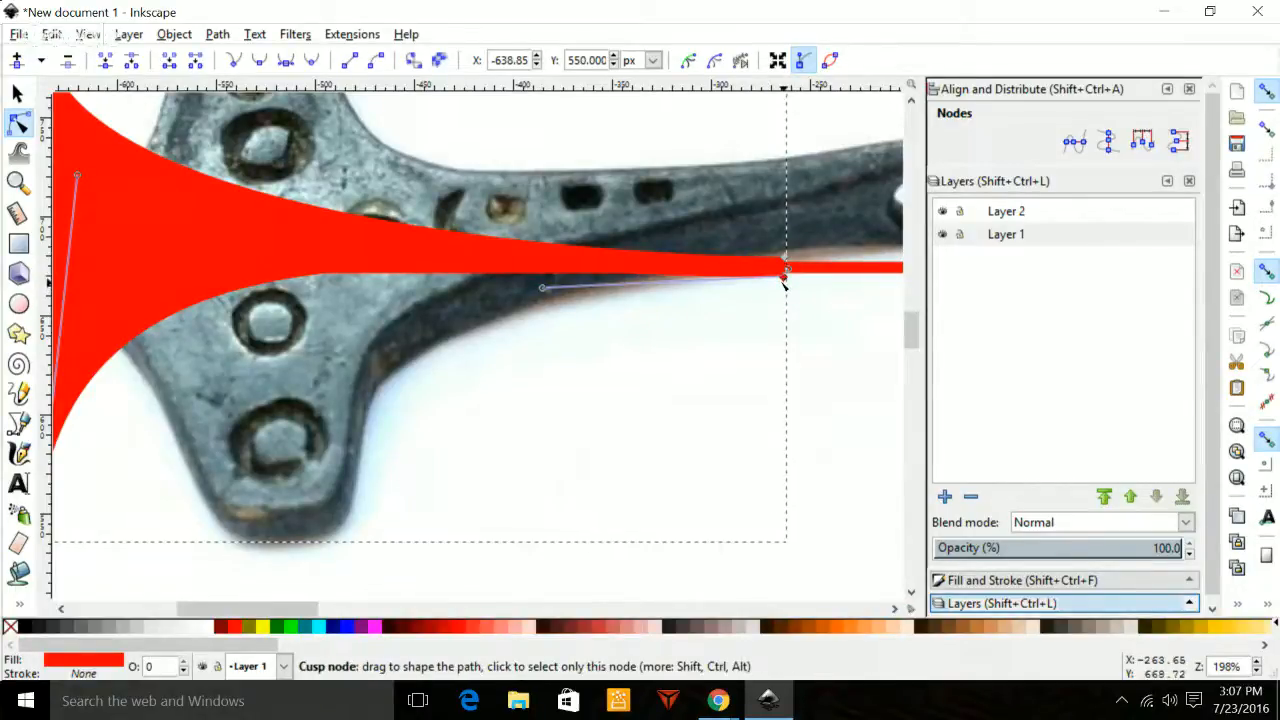
{"action": "left_click_drag", "start_coordinate": [783, 280], "coordinate": [784, 279]}
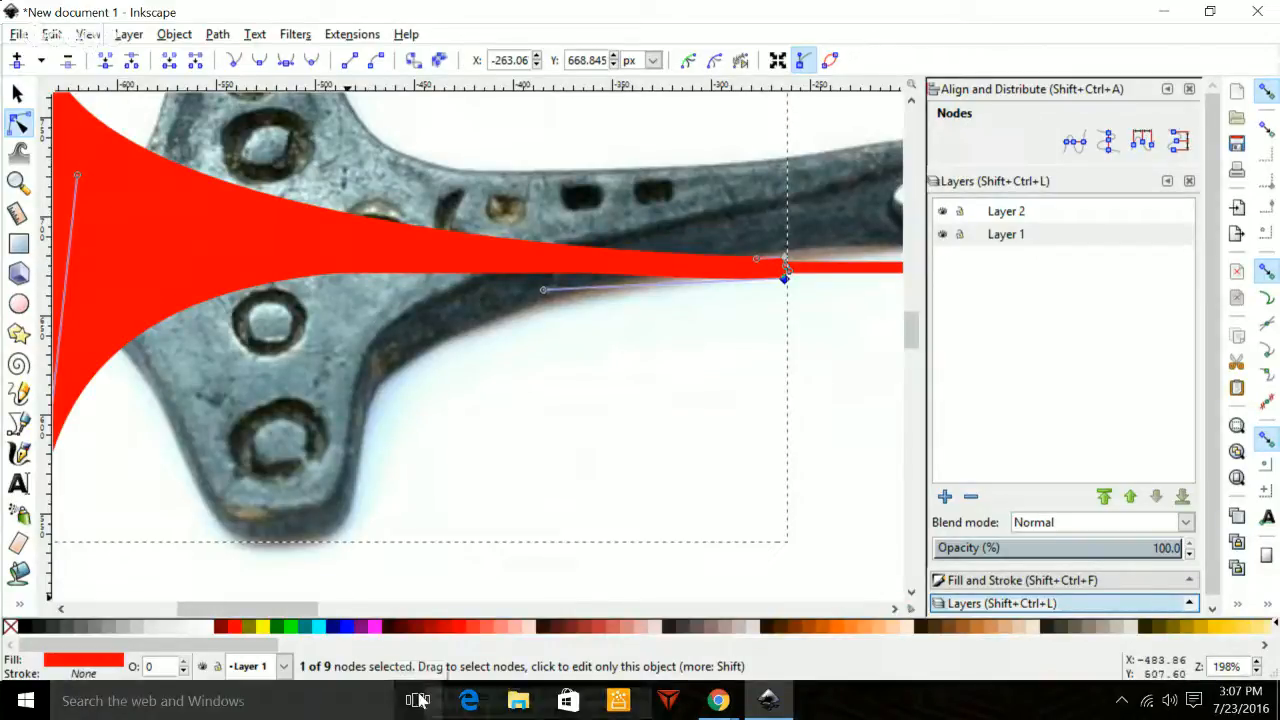
{"action": "key", "text": "minus"}
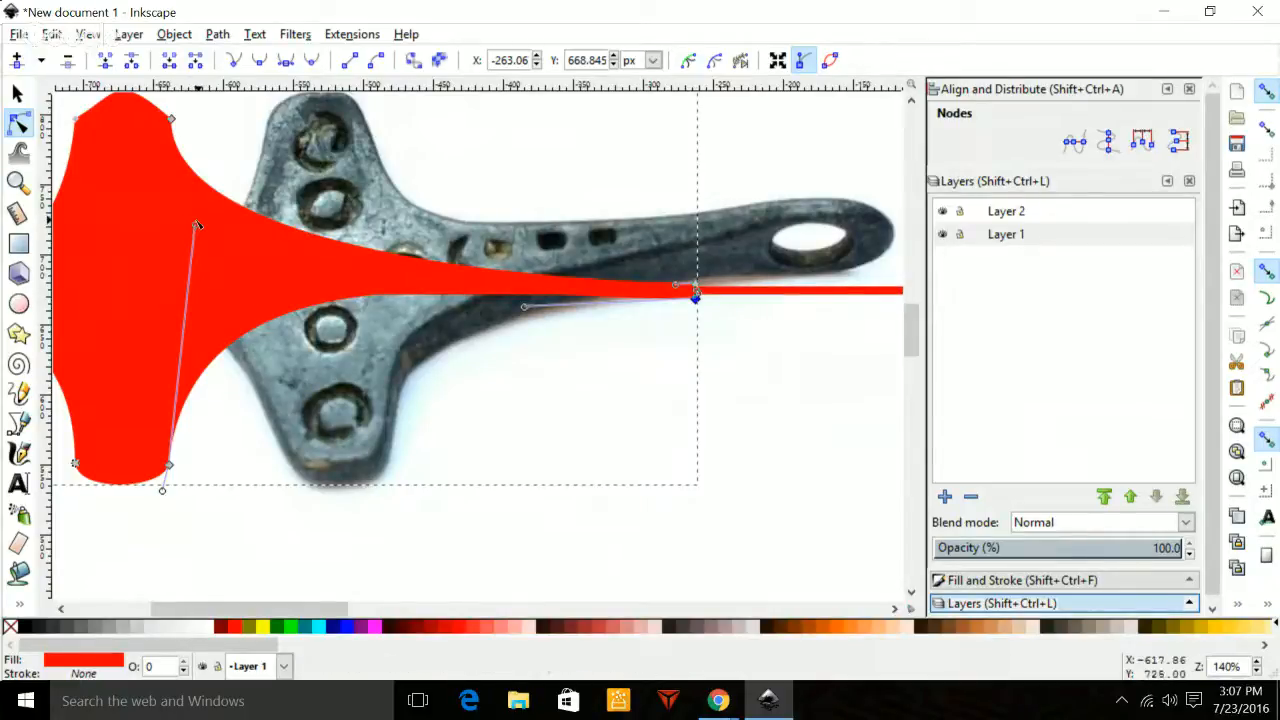
{"action": "left_click_drag", "start_coordinate": [196, 229], "coordinate": [178, 251]}
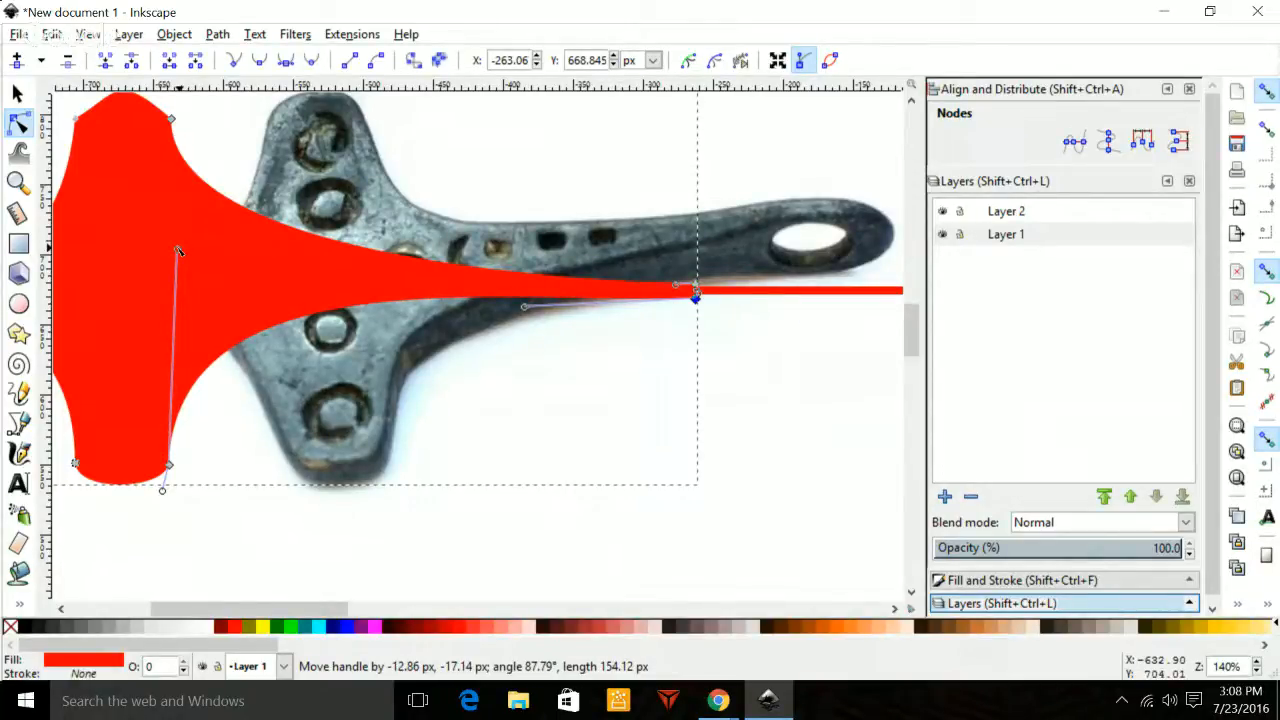
{"action": "mouse_move", "coordinate": [178, 251]}
{"action": "left_mouse_down"}
{"action": "mouse_move", "coordinate": [174, 268]}
{"action": "mouse_move", "coordinate": [172, 250]}
{"action": "left_mouse_up"}
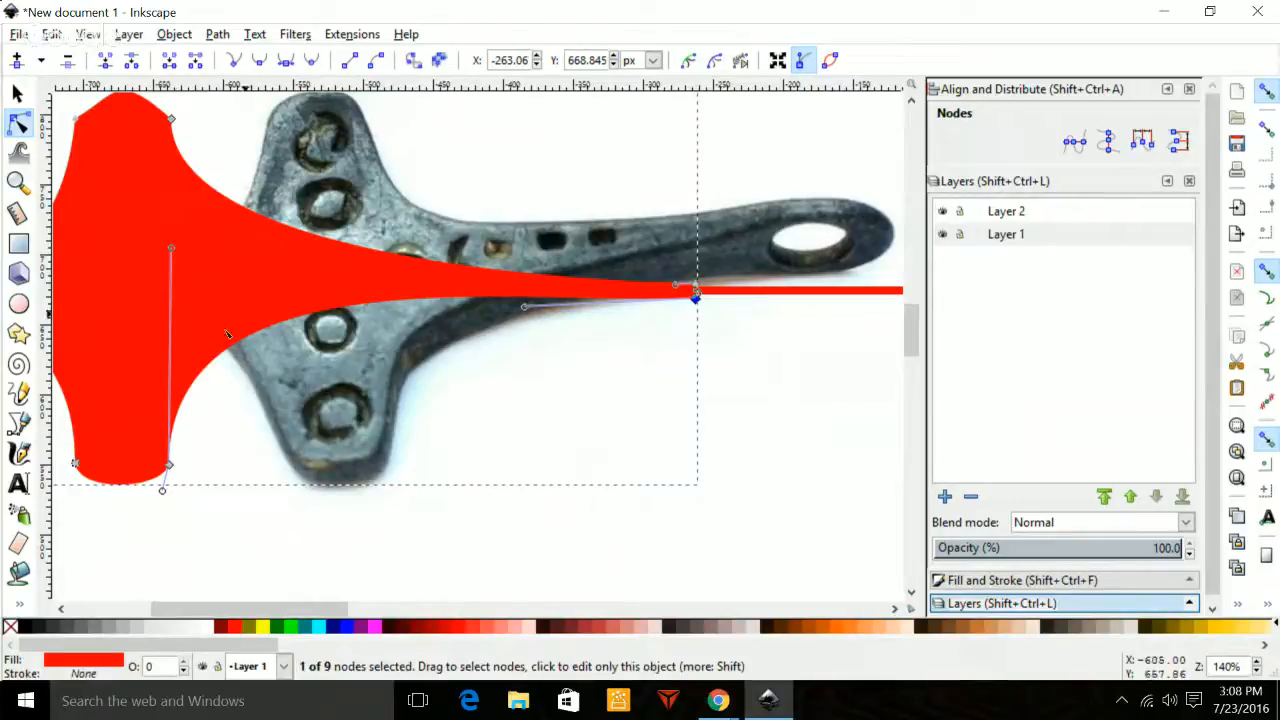
{"action": "left_click", "coordinate": [210, 560]}
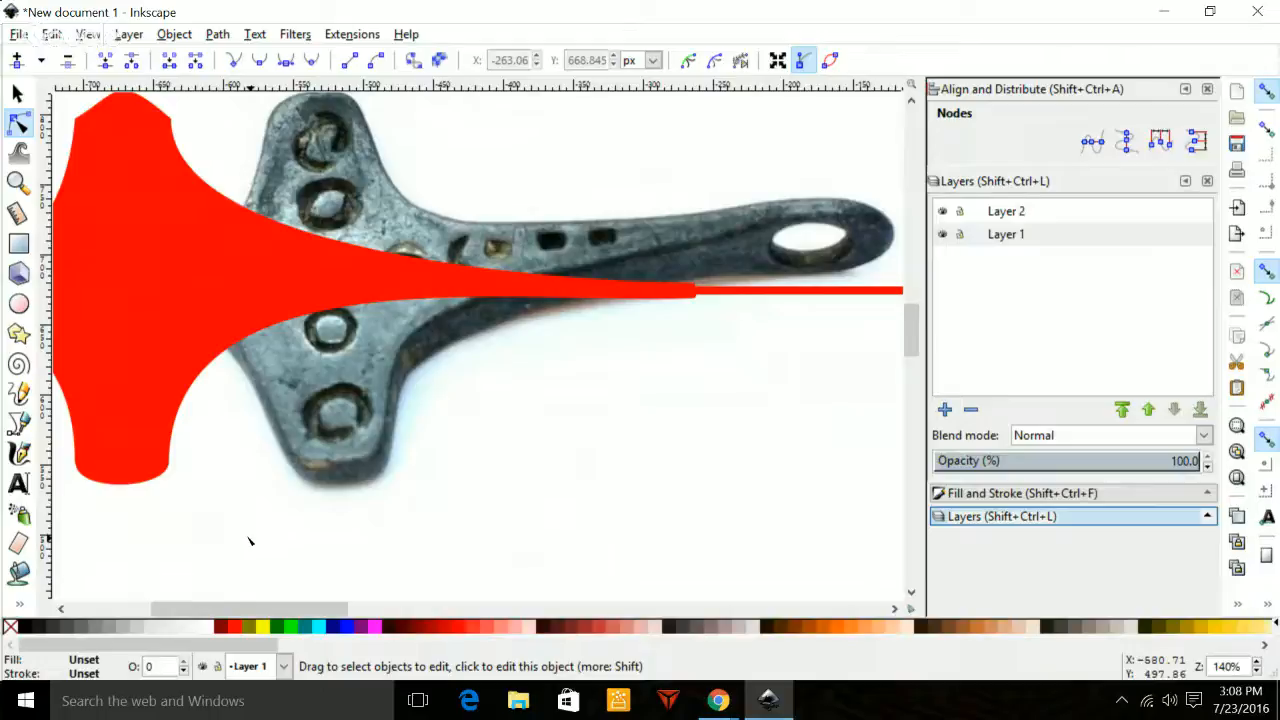
{"action": "key", "text": "minus"}
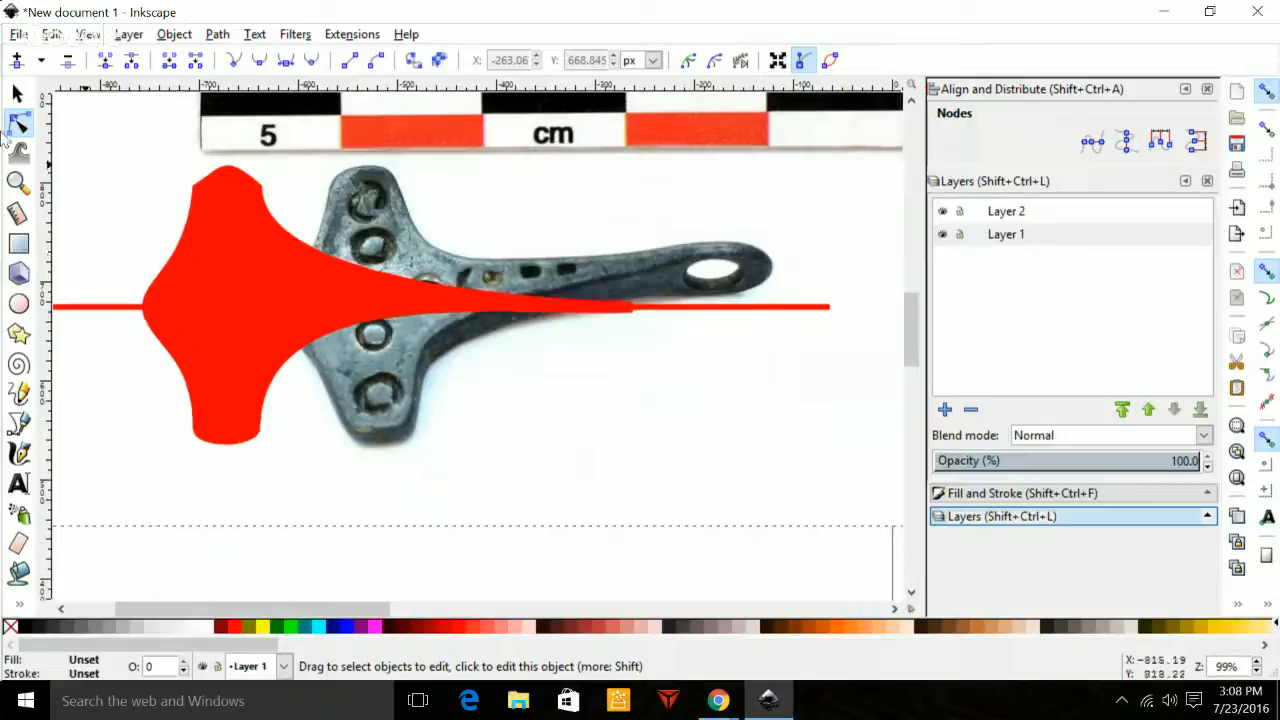
Reposition the pendant photo to X -685.81, Y -258.98, just below the red hammer-head shape.
{"action": "left_click", "coordinate": [17, 93]}
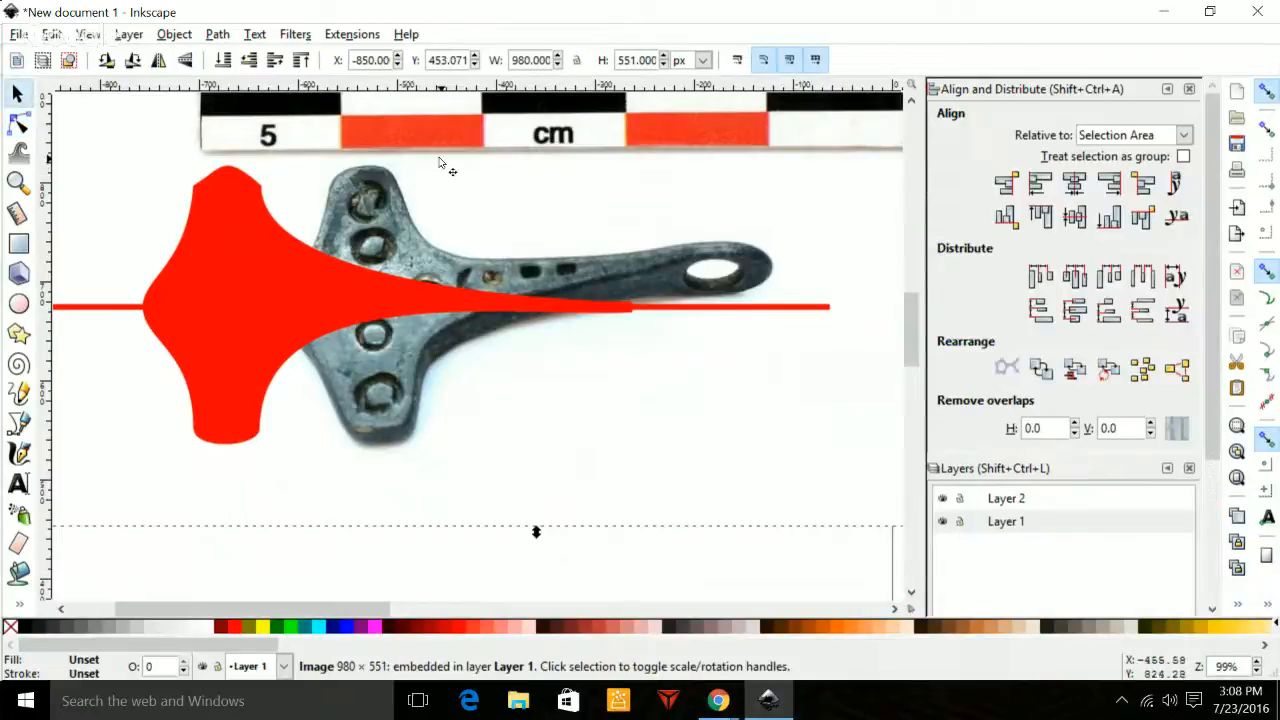
{"action": "left_click_drag", "start_coordinate": [520, 150], "coordinate": [503, 450]}
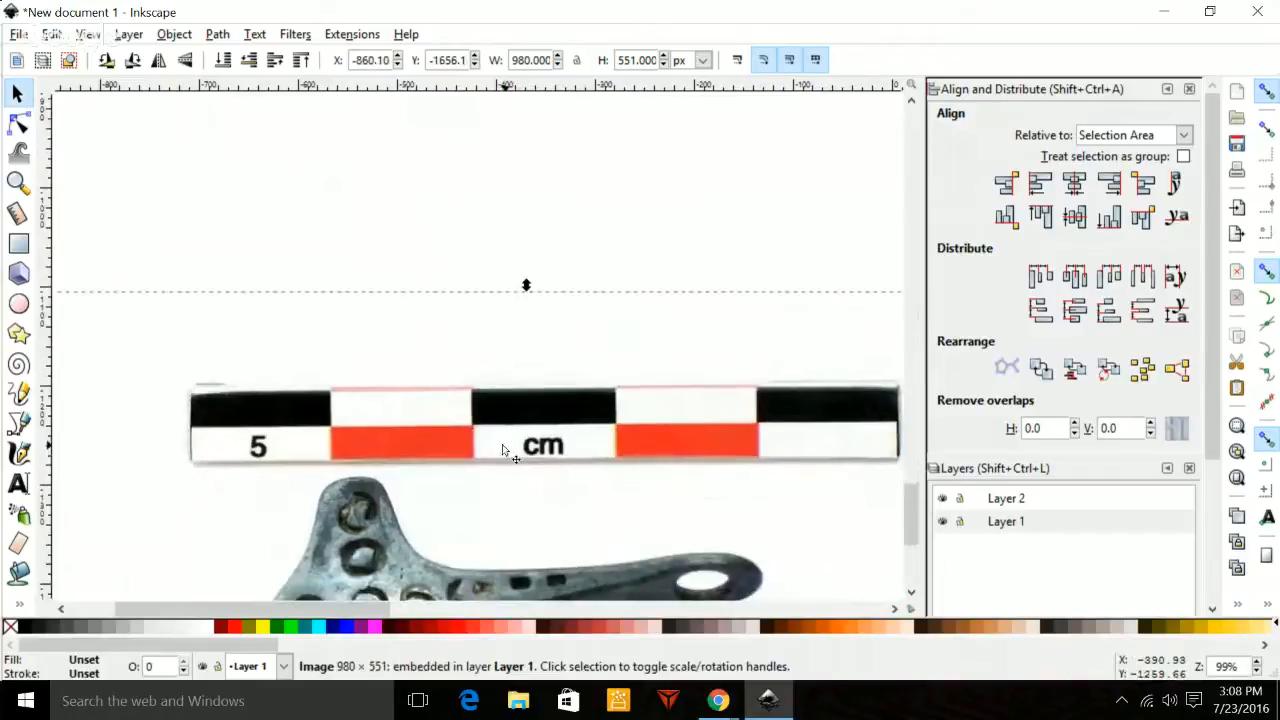
{"action": "key", "text": "minus"}
{"action": "key", "text": "minus"}
{"action": "key", "text": "minus"}
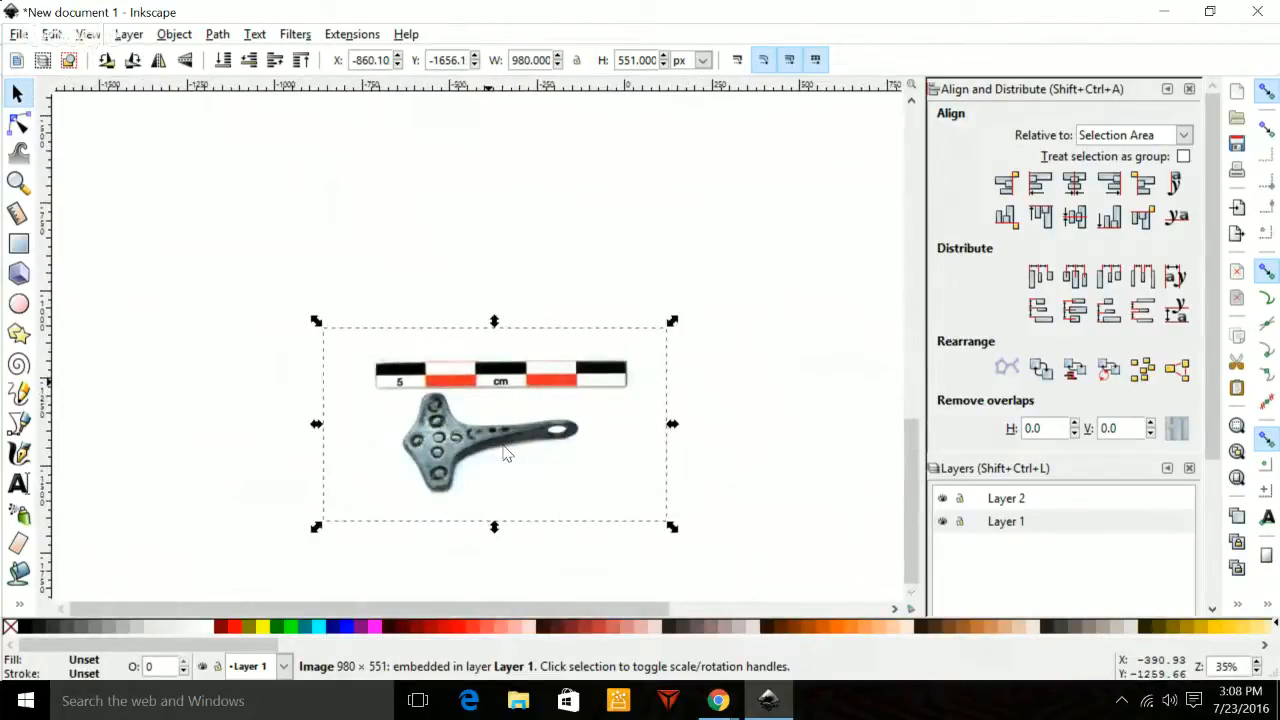
{"action": "scroll", "coordinate": [502, 444], "scroll_direction": "up", "scroll_amount": 8}
{"action": "scroll", "coordinate": [505, 450], "scroll_direction": "down", "scroll_amount": 5}
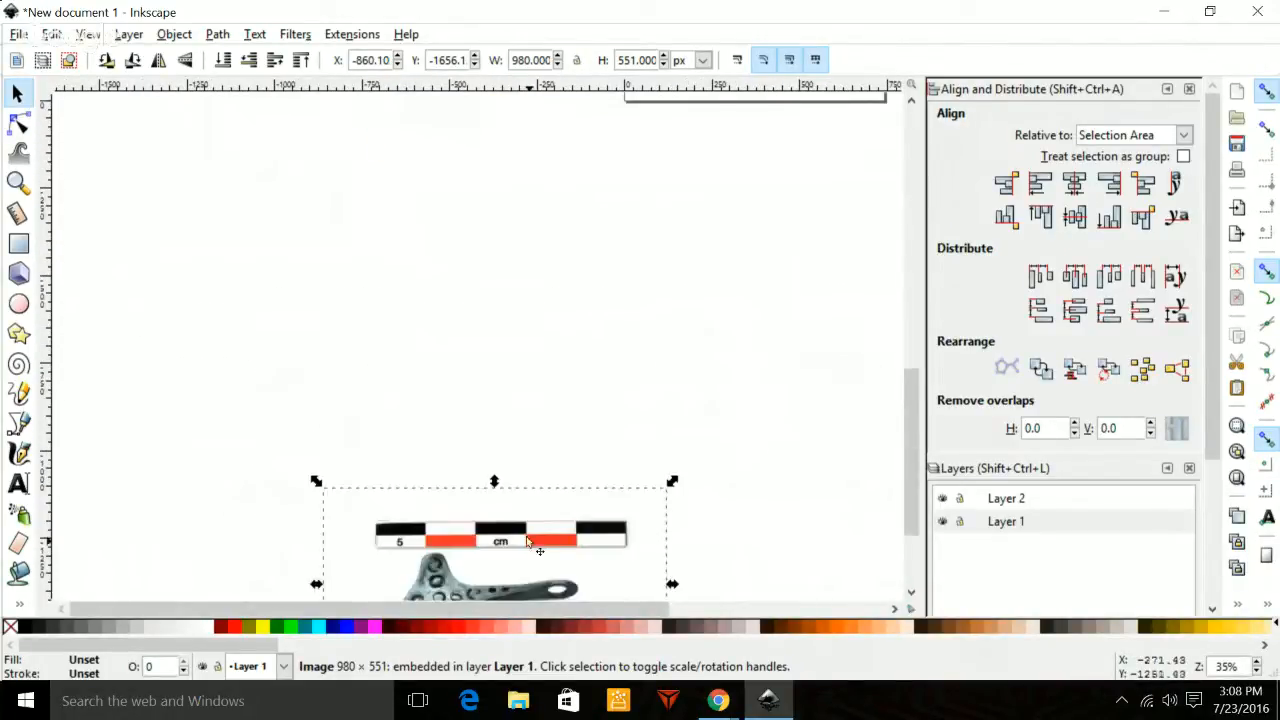
{"action": "left_click_drag", "start_coordinate": [529, 541], "coordinate": [598, 134]}
{"action": "scroll", "coordinate": [661, 512], "scroll_direction": "up", "scroll_amount": 1}
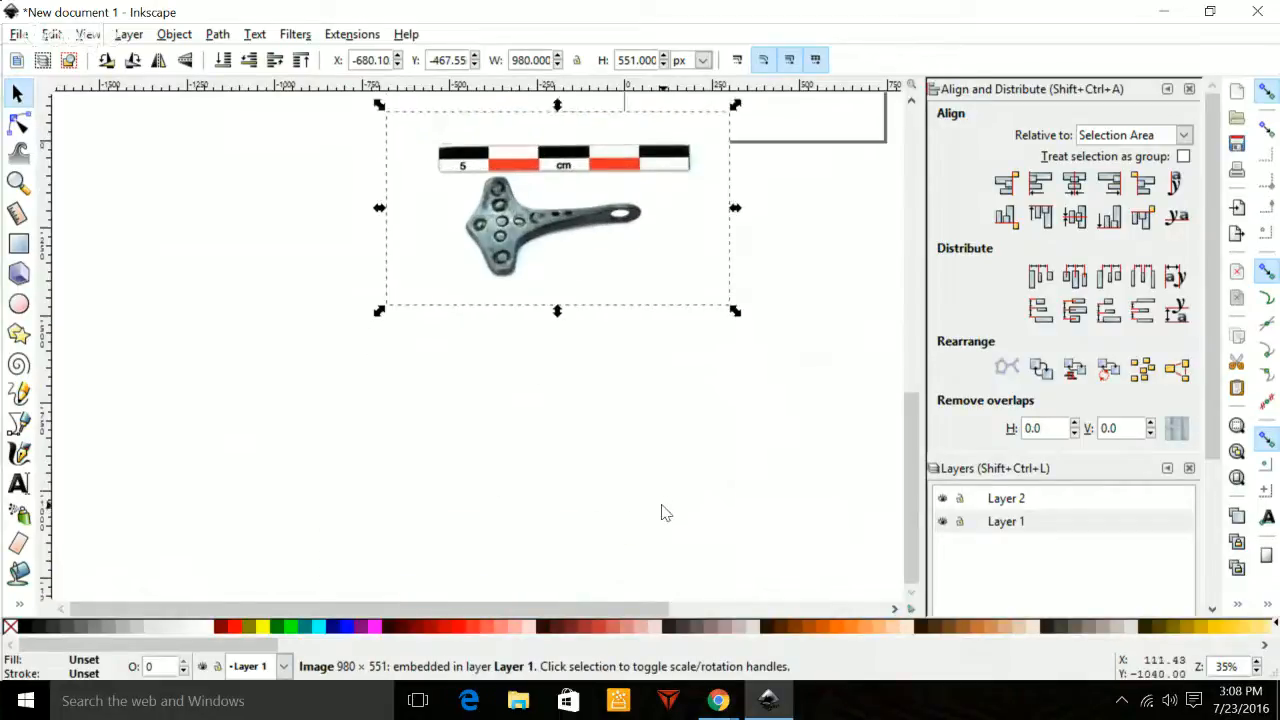
{"action": "scroll", "coordinate": [661, 512], "scroll_direction": "up", "scroll_amount": 4}
{"action": "left_click_drag", "start_coordinate": [562, 373], "coordinate": [560, 300]}
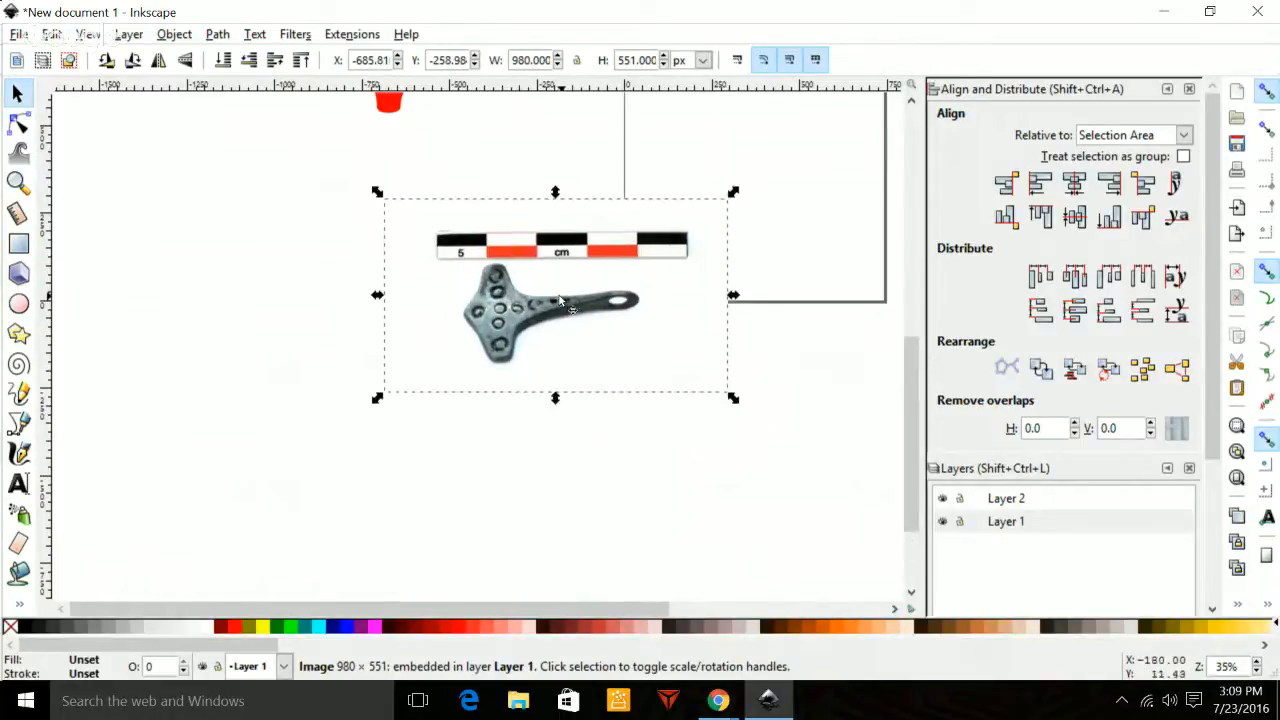
{"action": "scroll", "coordinate": [560, 300], "scroll_direction": "up", "scroll_amount": 8}
{"action": "scroll", "coordinate": [563, 303], "scroll_direction": "down", "scroll_amount": 2}
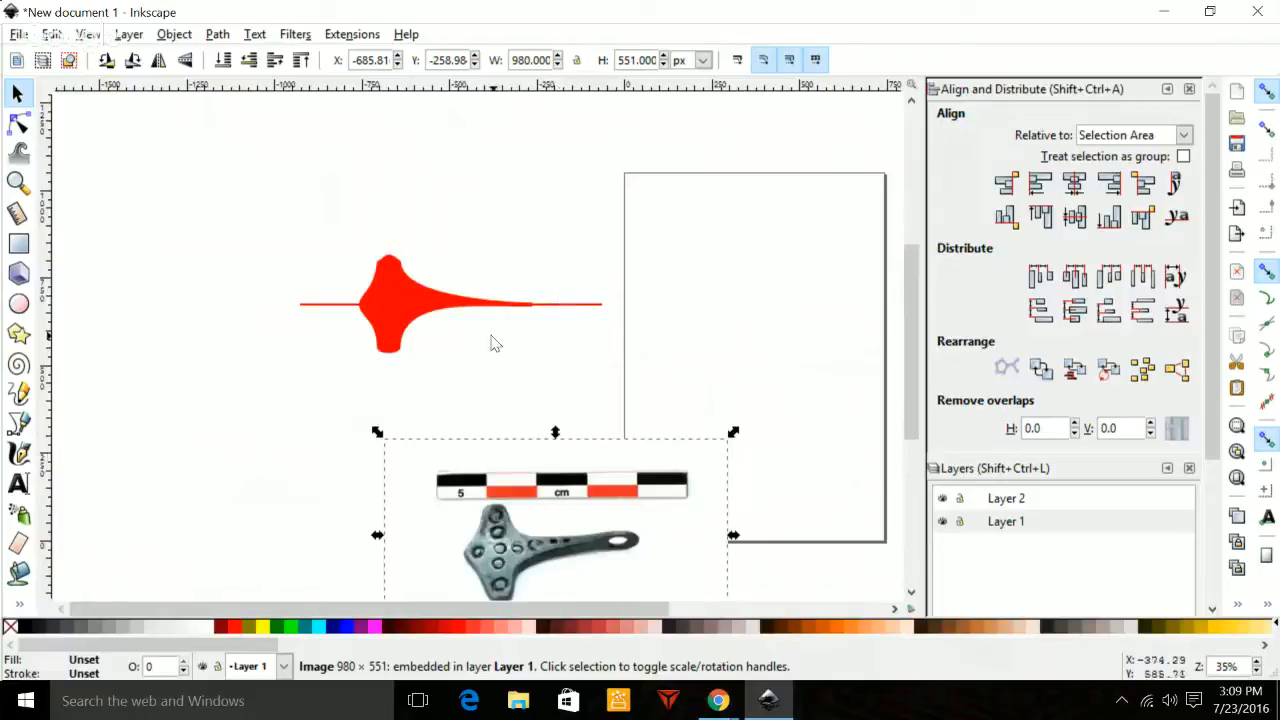
{"action": "scroll", "coordinate": [497, 343], "scroll_direction": "up", "scroll_amount": 4}
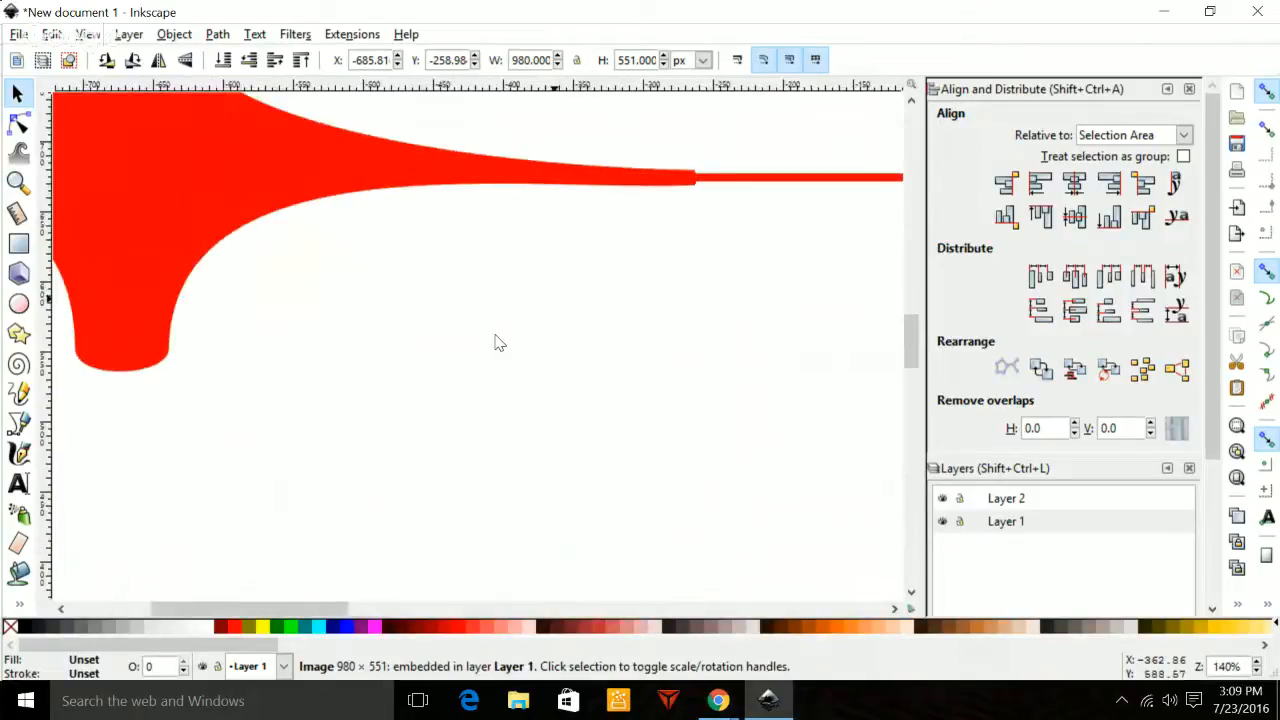
Stretch the thin red rectangle upward to about 179 px tall.
{"action": "left_click", "coordinate": [750, 180]}
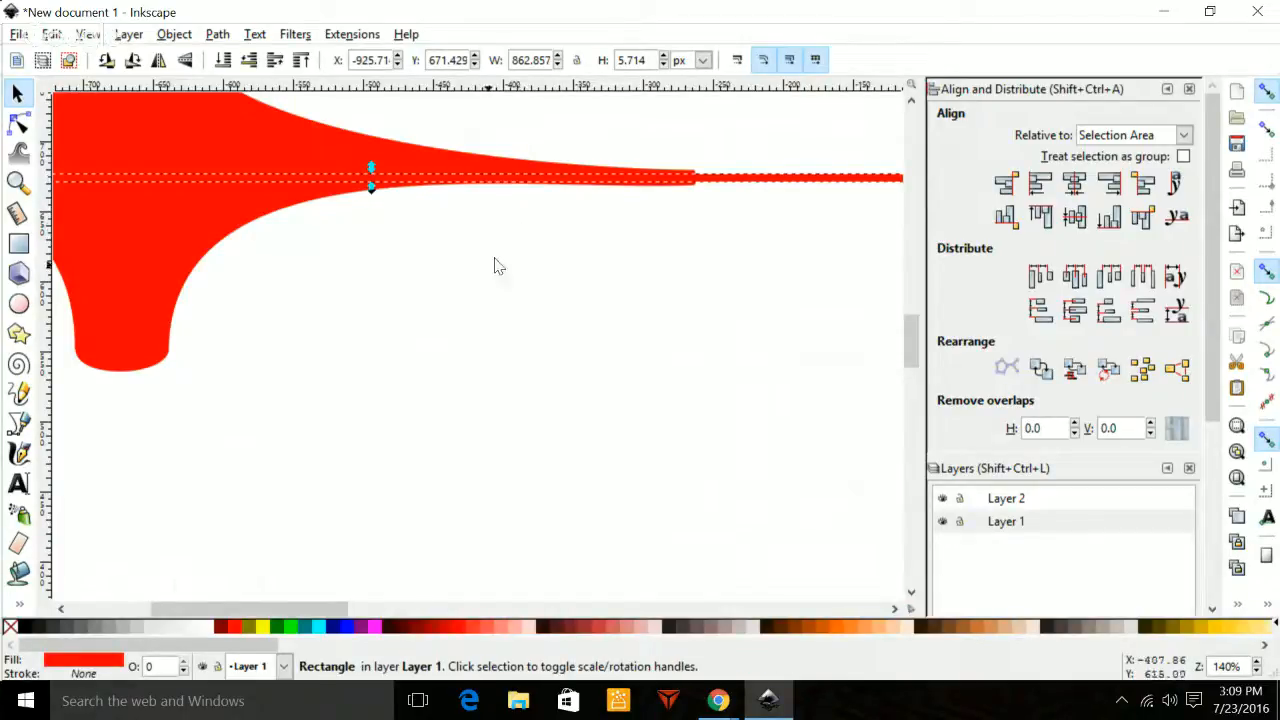
{"action": "left_click_drag", "start_coordinate": [190, 610], "coordinate": [133, 609]}
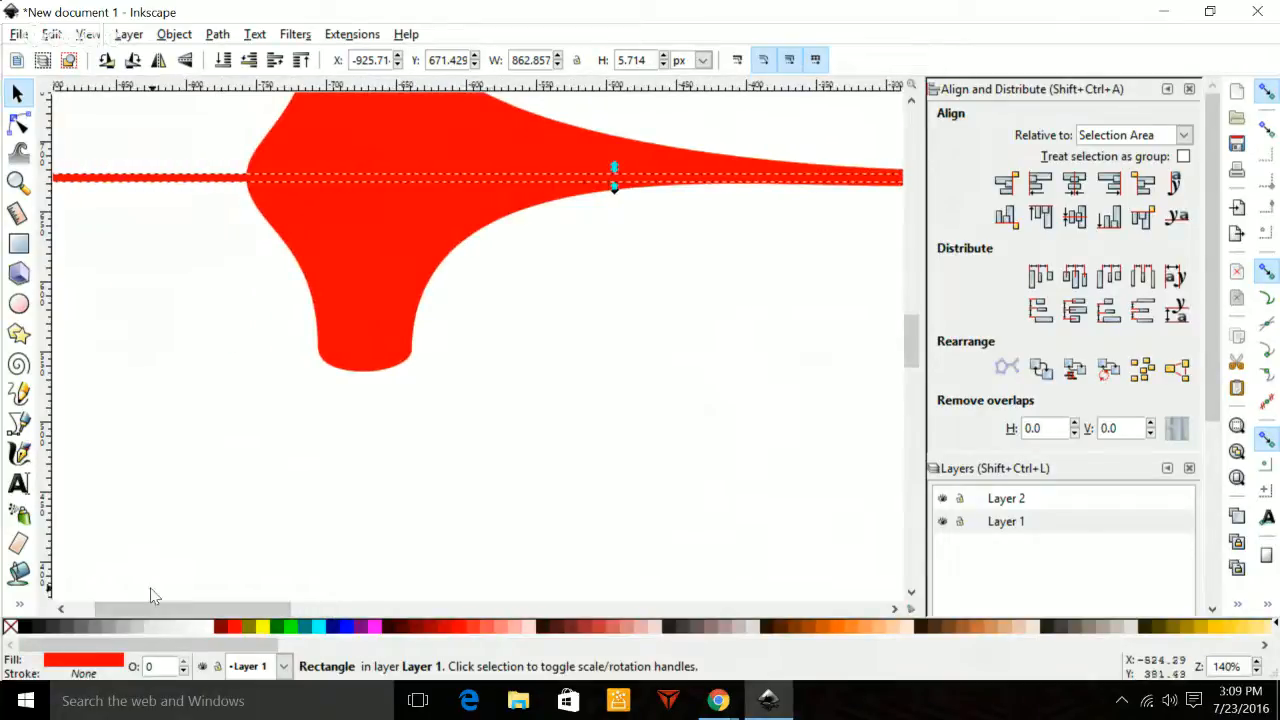
{"action": "scroll", "coordinate": [474, 286], "scroll_direction": "up", "scroll_amount": 7}
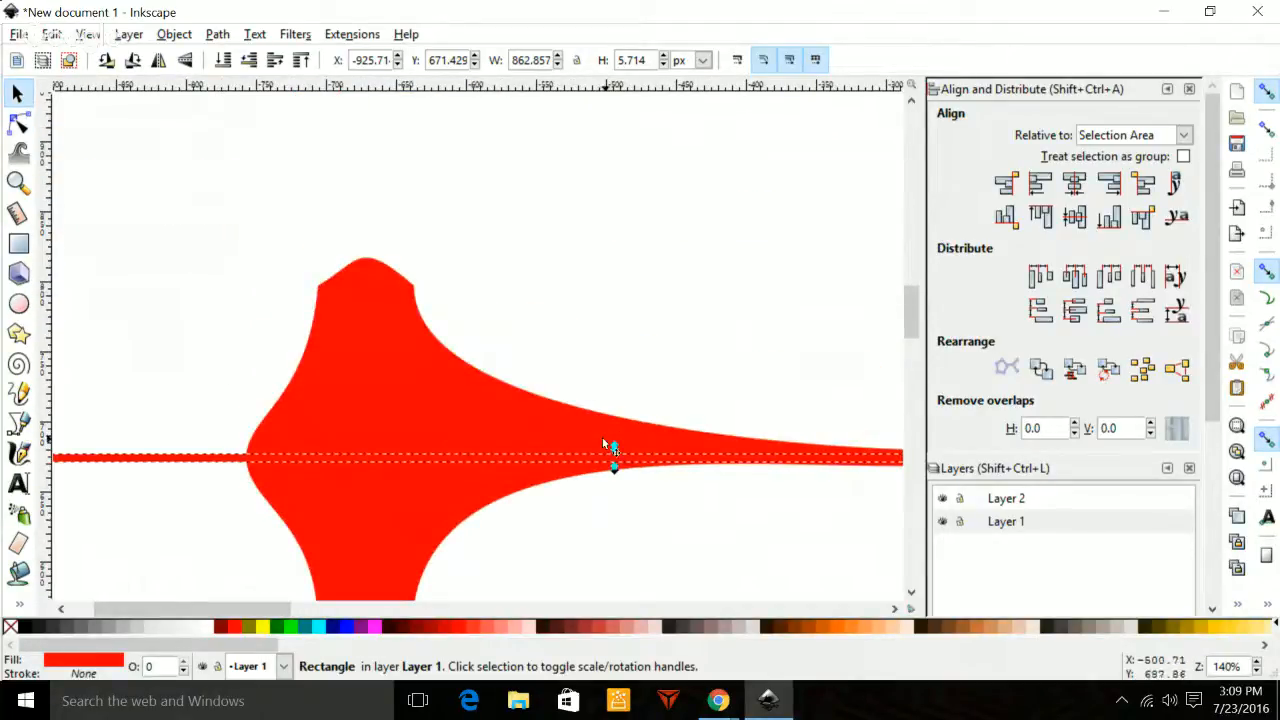
{"action": "left_click_drag", "start_coordinate": [612, 443], "coordinate": [601, 206]}
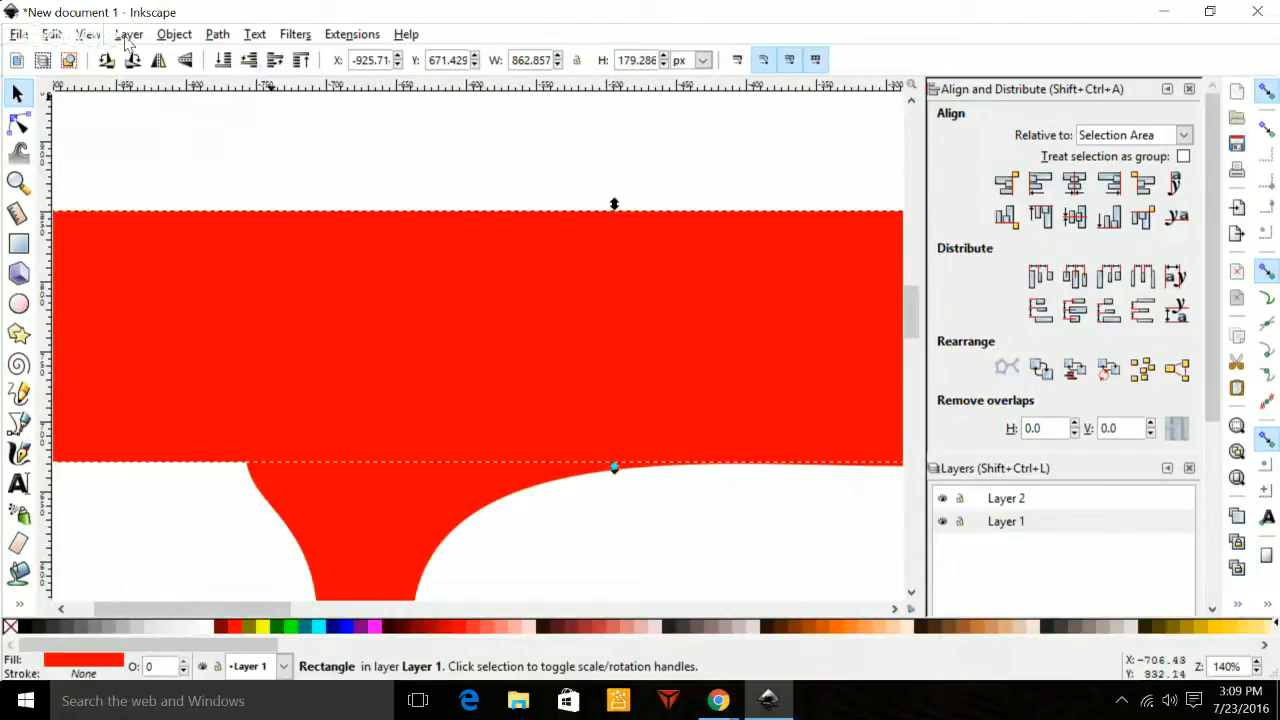
Bring up the Fill and Stroke dialog for the selected red rectangle.
{"action": "left_click", "coordinate": [172, 36]}
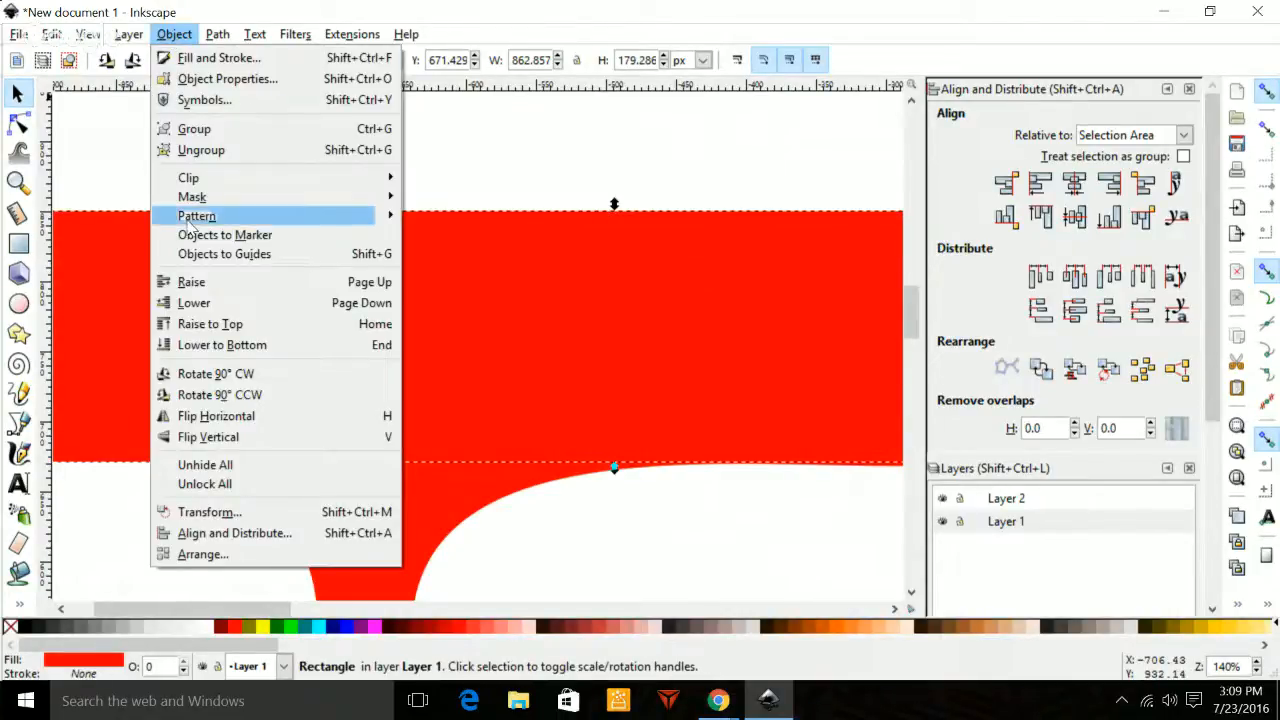
{"action": "mouse_move", "coordinate": [190, 216]}
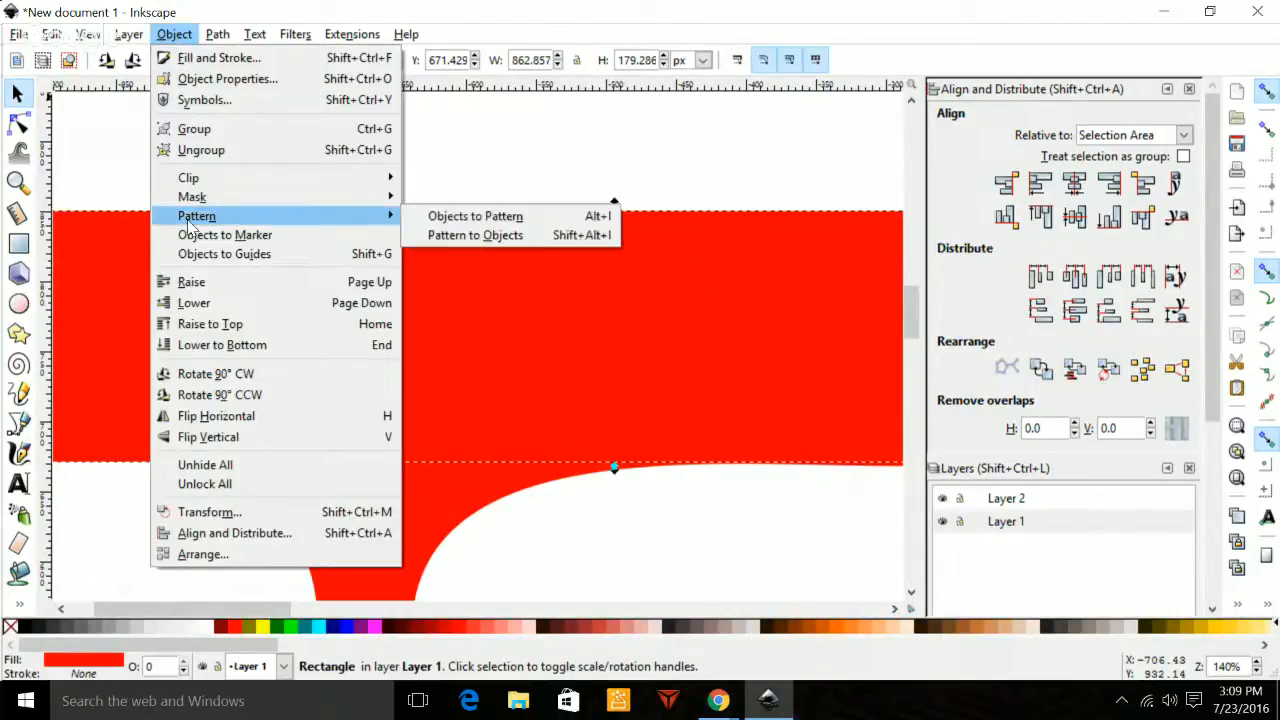
{"action": "left_click", "coordinate": [212, 79]}
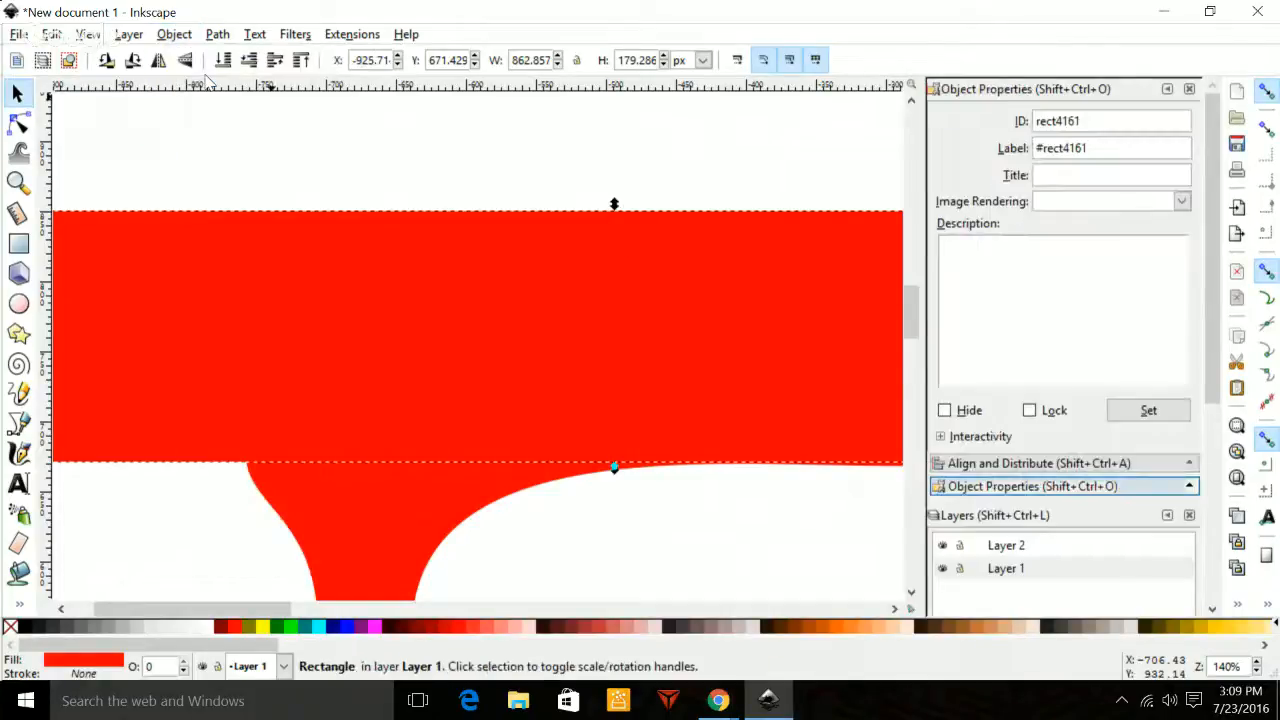
{"action": "left_click", "coordinate": [1189, 89]}
{"action": "left_click", "coordinate": [170, 35]}
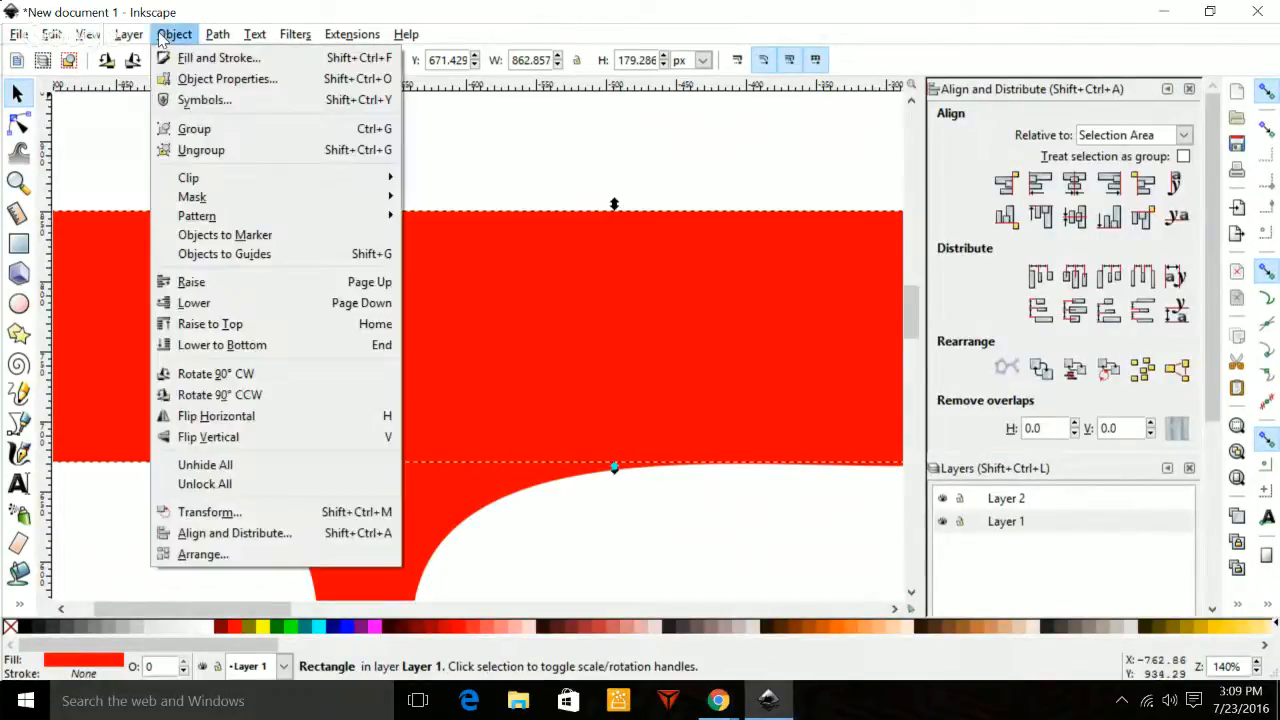
{"action": "left_click", "coordinate": [176, 58]}
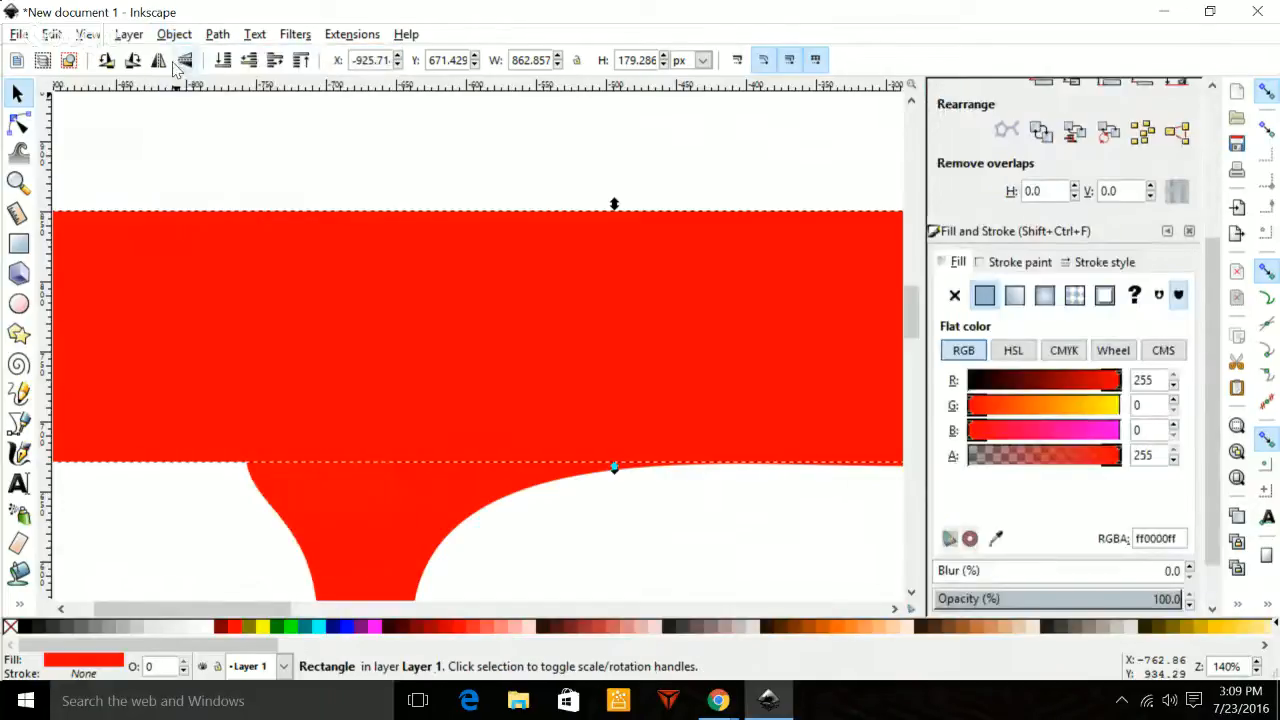
Change the rectangle's flat fill from red to yellow, RGBA ffff00ff.
{"action": "left_click", "coordinate": [1020, 356]}
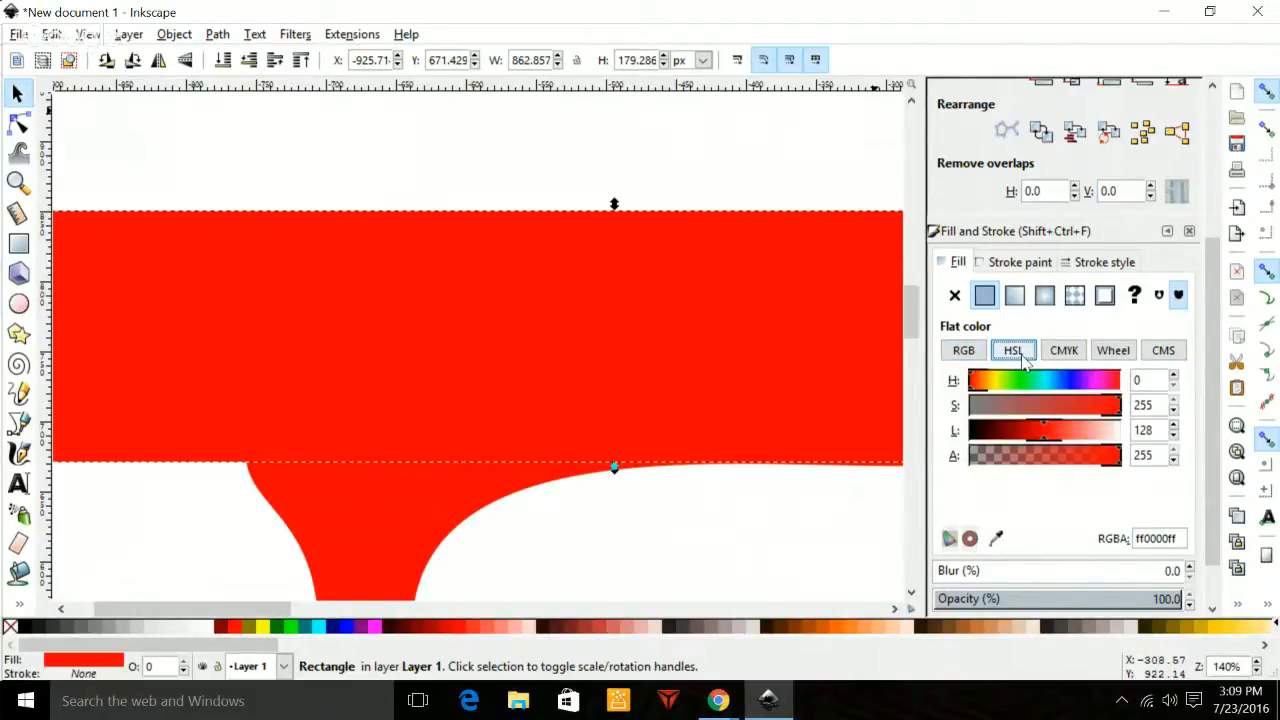
{"action": "left_click", "coordinate": [1100, 356]}
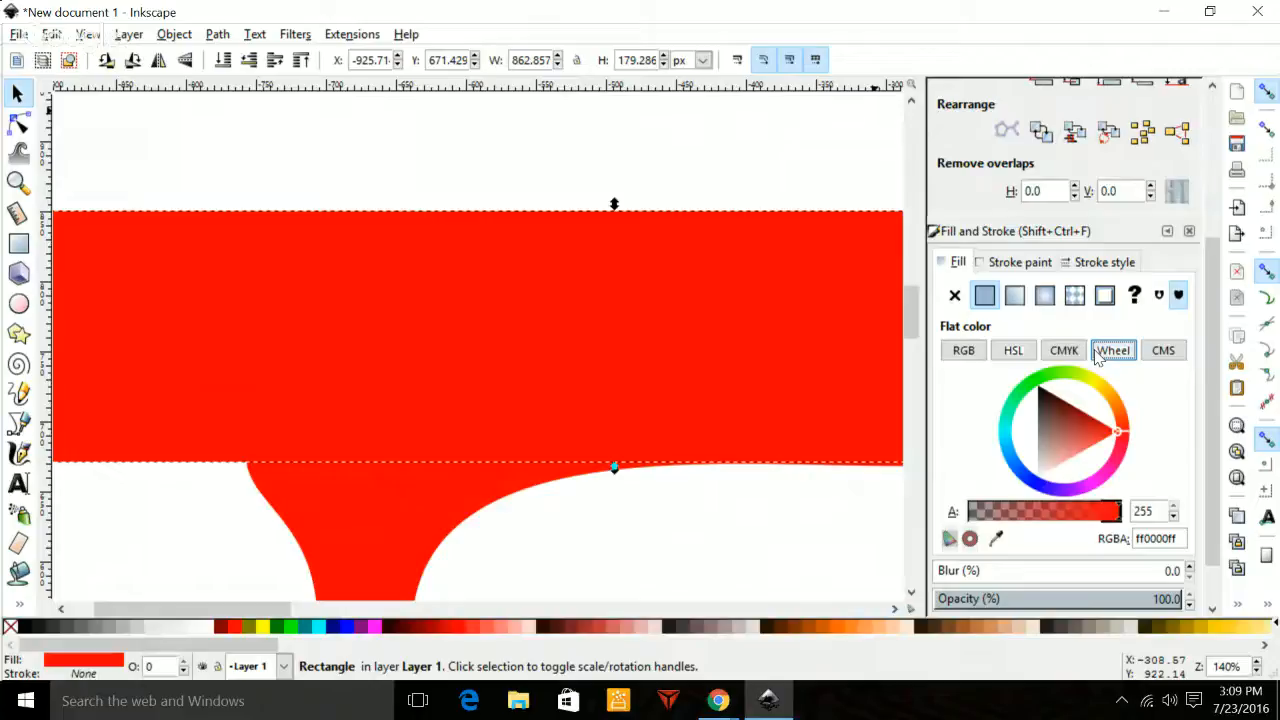
{"action": "left_click", "coordinate": [1163, 352]}
{"action": "left_click", "coordinate": [966, 354]}
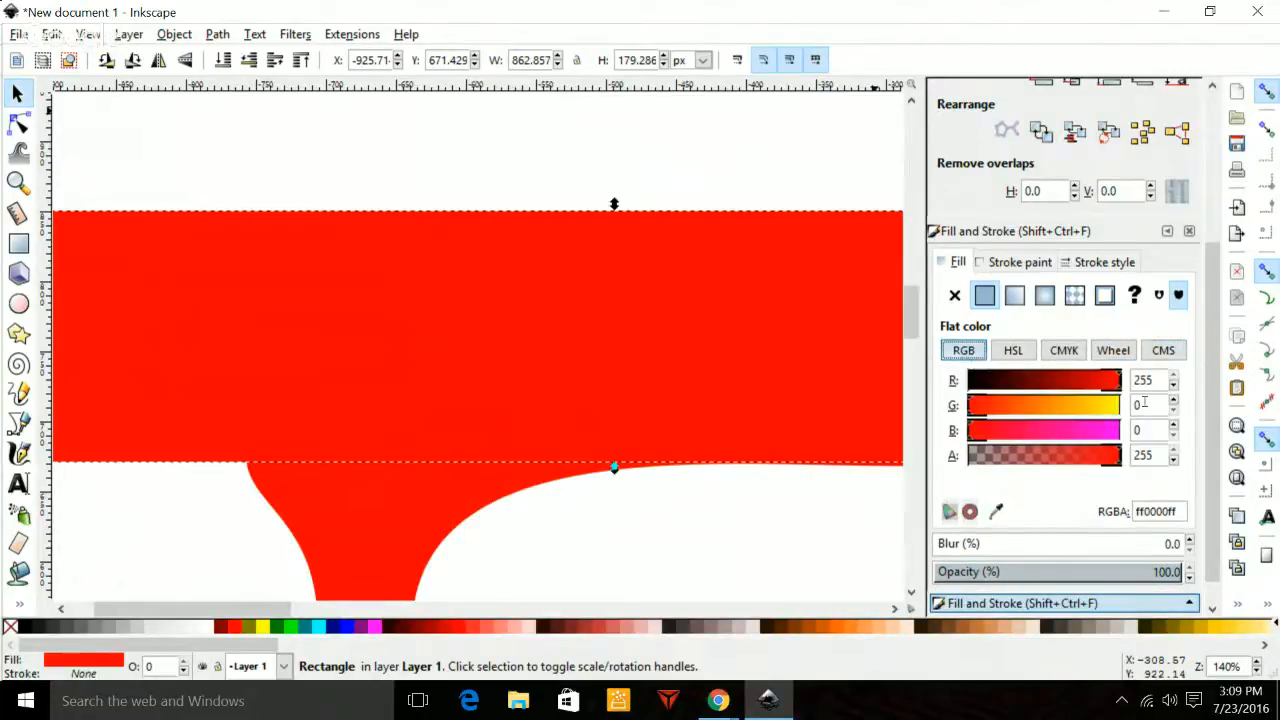
{"action": "type", "text": "0255"}
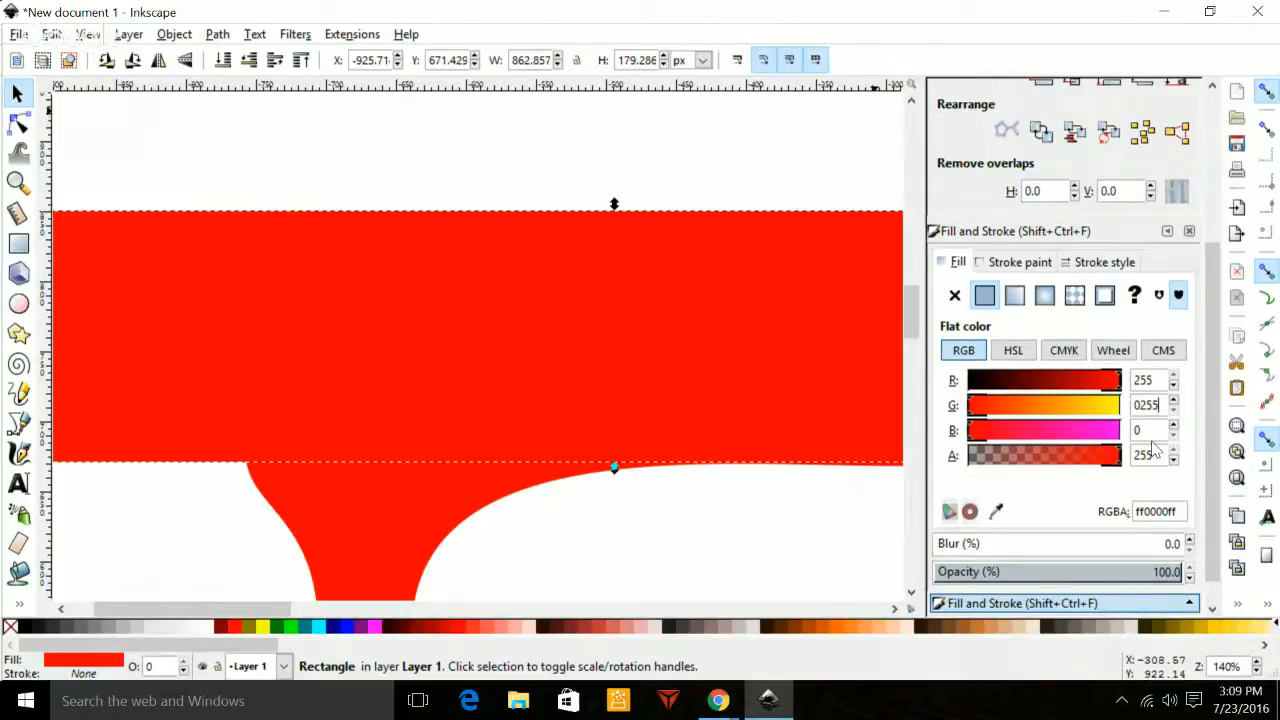
{"action": "key", "text": "Return"}
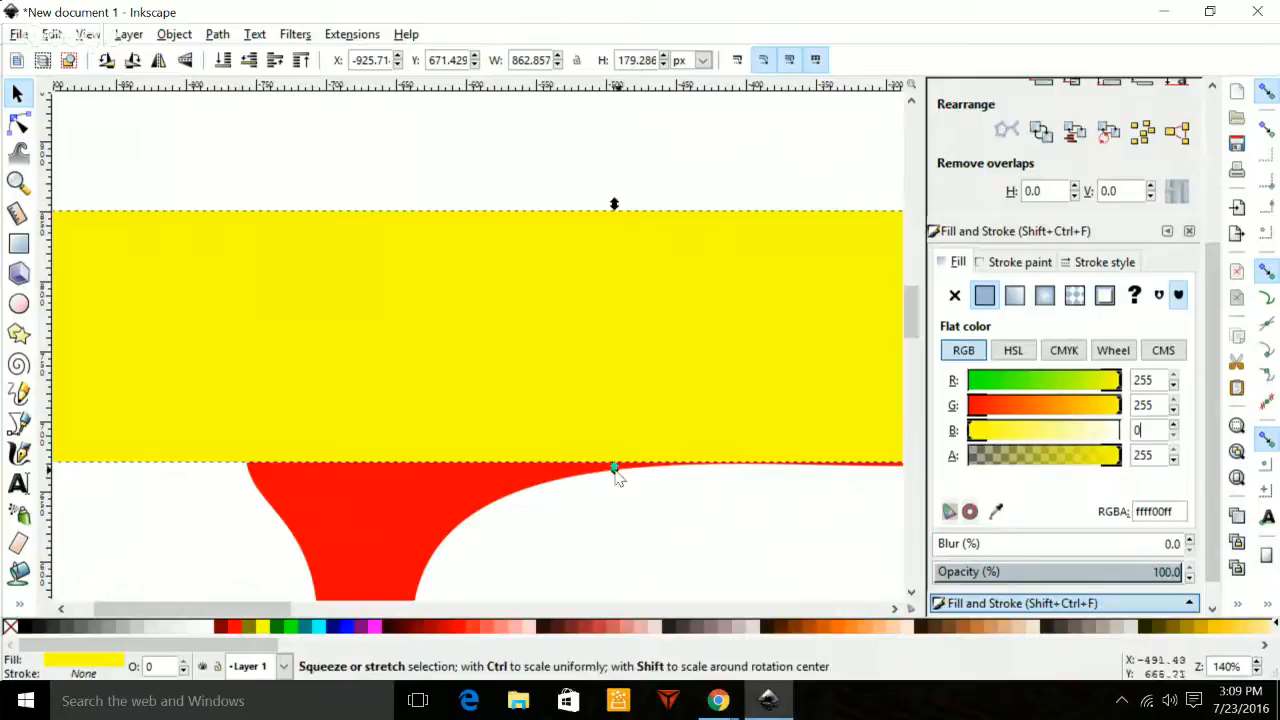
Fit the rectangle's bottom edge to the red shape's top, making it 862.857 × 173.571 px.
{"action": "mouse_move", "coordinate": [614, 466]}
{"action": "left_mouse_down"}
{"action": "mouse_move", "coordinate": [614, 414]}
{"action": "mouse_move", "coordinate": [618, 470]}
{"action": "left_mouse_up"}
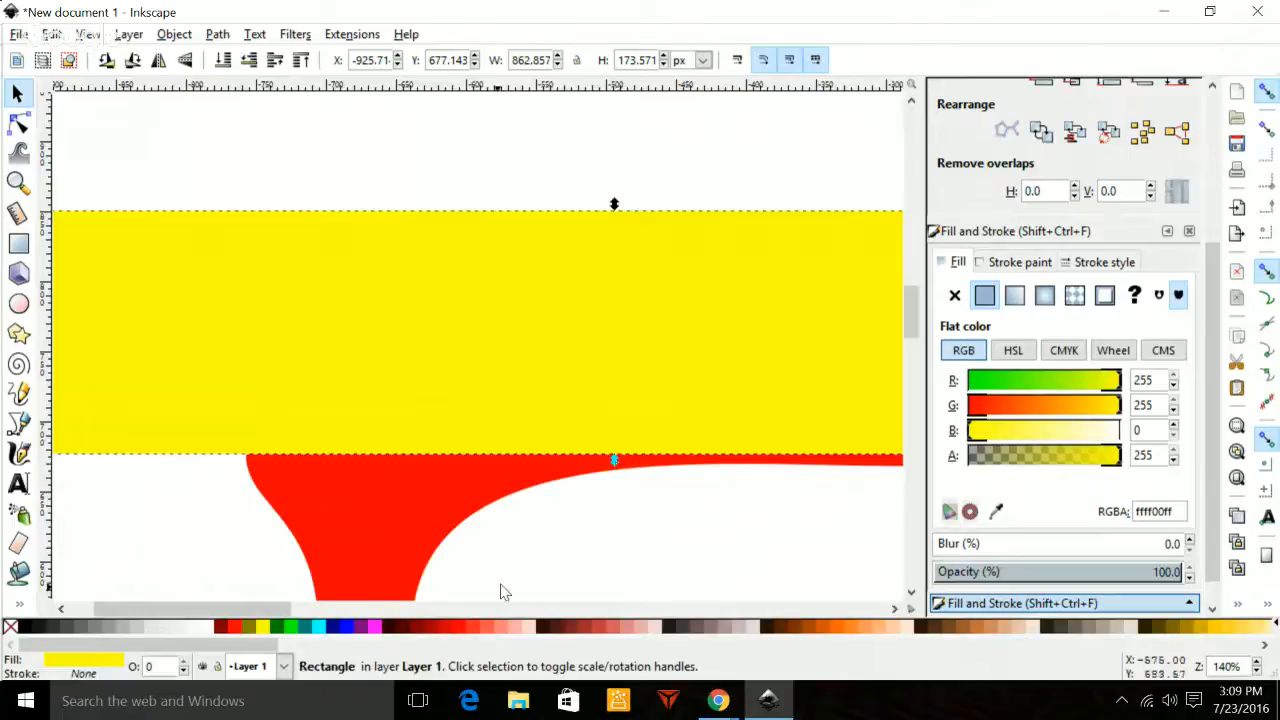
{"action": "left_click_drag", "start_coordinate": [271, 610], "coordinate": [277, 610]}
{"action": "left_click_drag", "start_coordinate": [333, 627], "coordinate": [331, 626]}
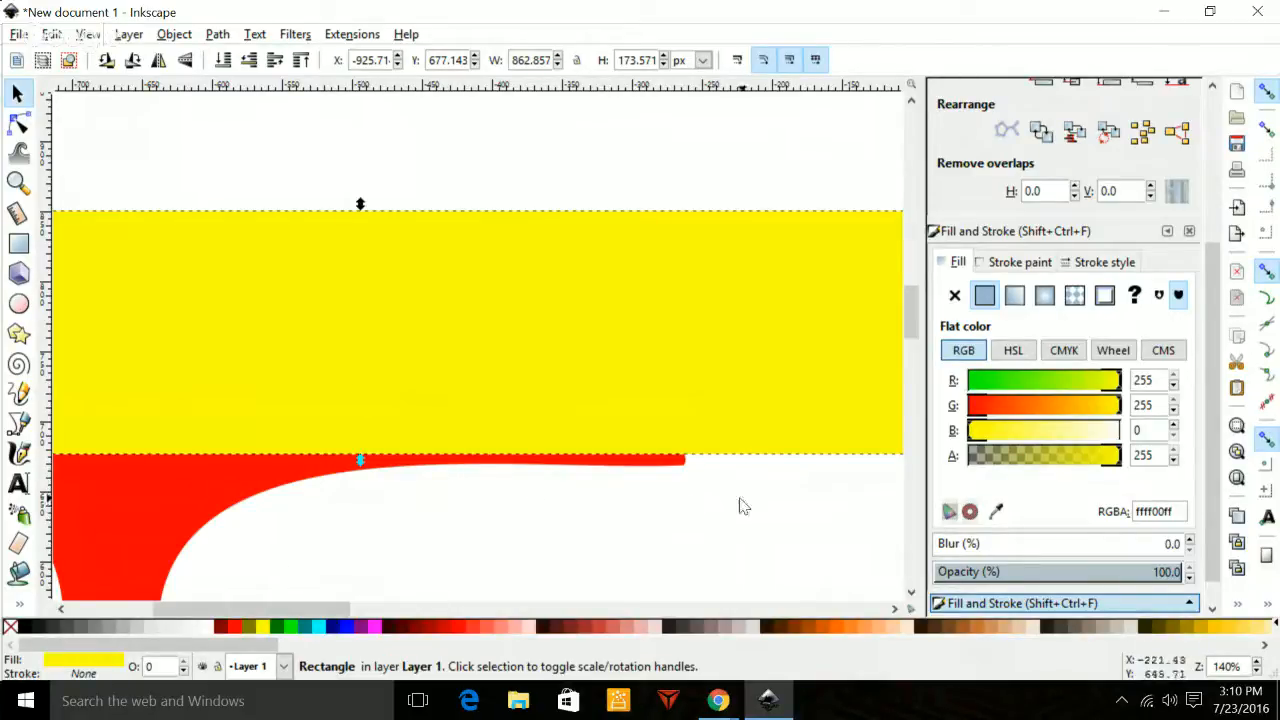
{"action": "left_click_drag", "start_coordinate": [225, 615], "coordinate": [168, 617]}
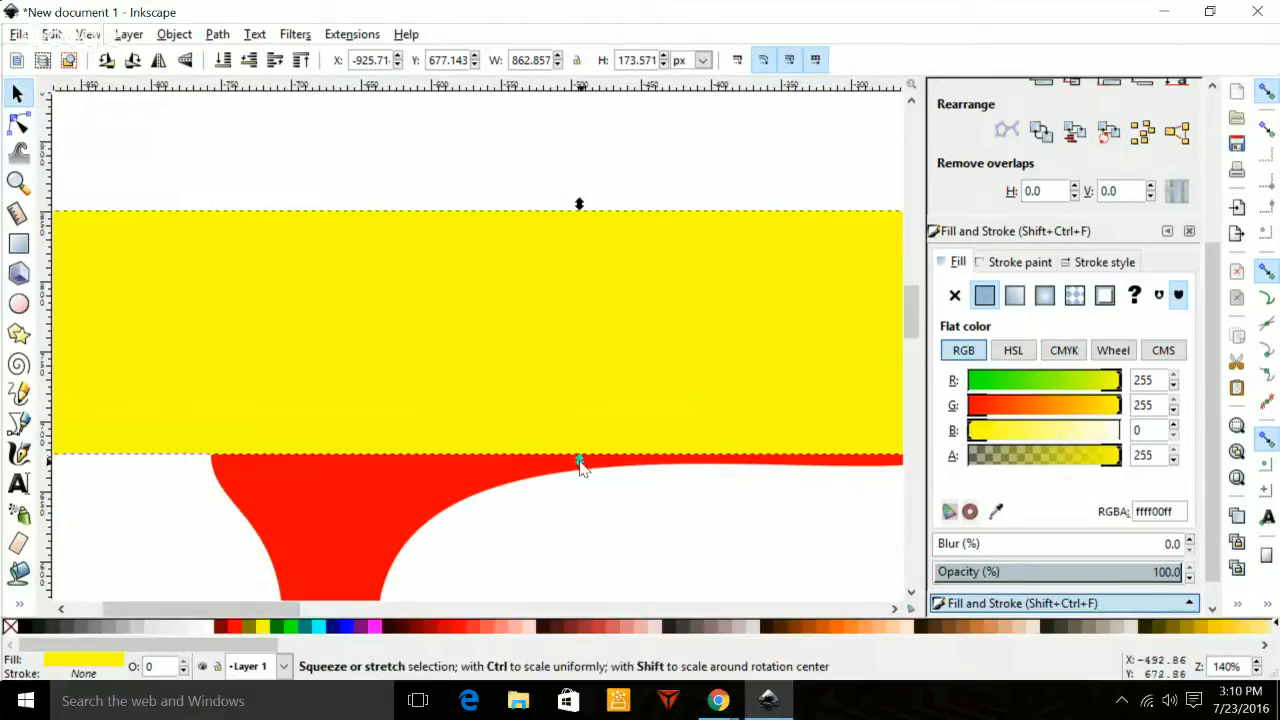
{"action": "mouse_move", "coordinate": [580, 462]}
{"action": "left_mouse_down"}
{"action": "mouse_move", "coordinate": [580, 437]}
{"action": "mouse_move", "coordinate": [585, 471]}
{"action": "left_mouse_up"}
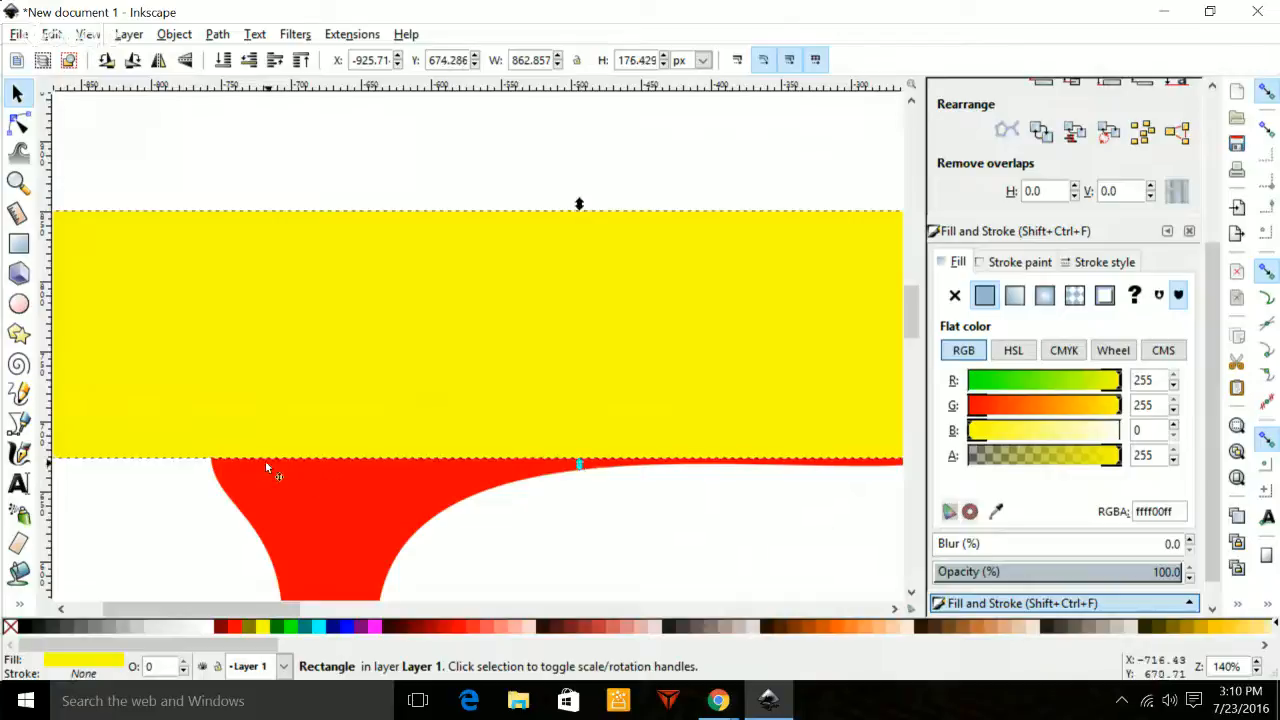
Shorten the red path's upper-left corner curve handle to about 141 px with the Node tool.
{"action": "left_click", "coordinate": [18, 123]}
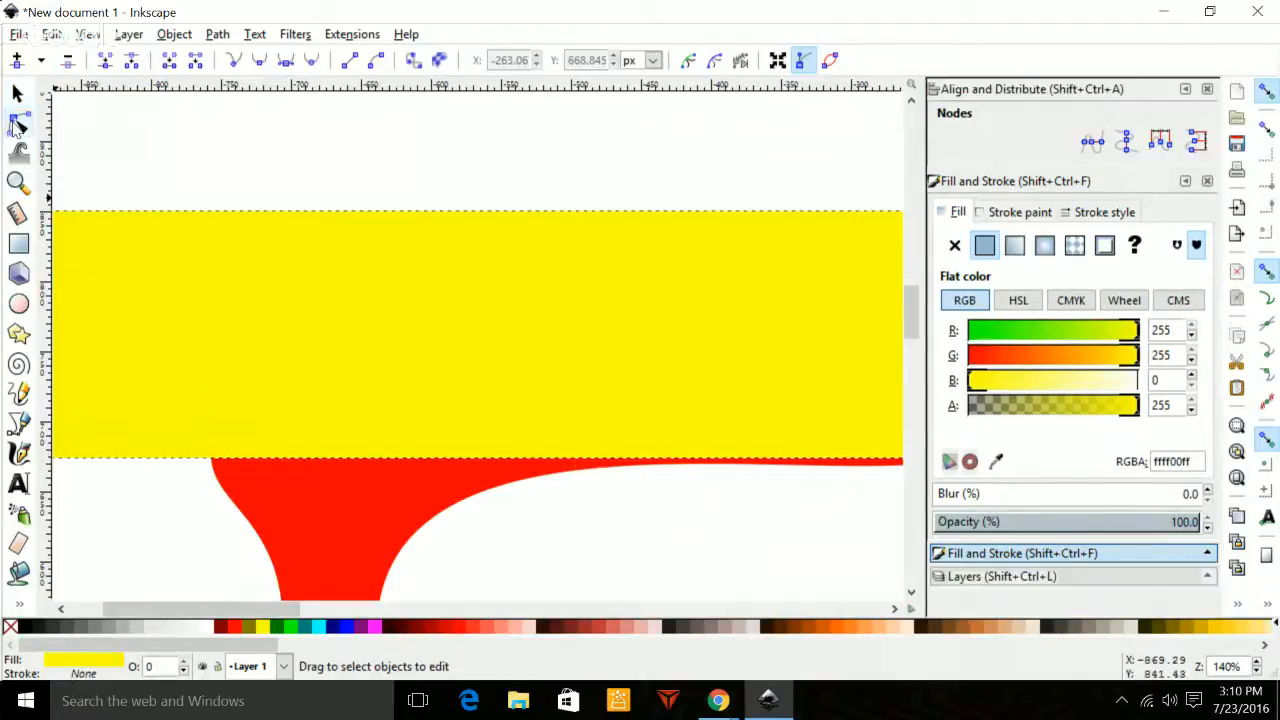
{"action": "left_click", "coordinate": [386, 533]}
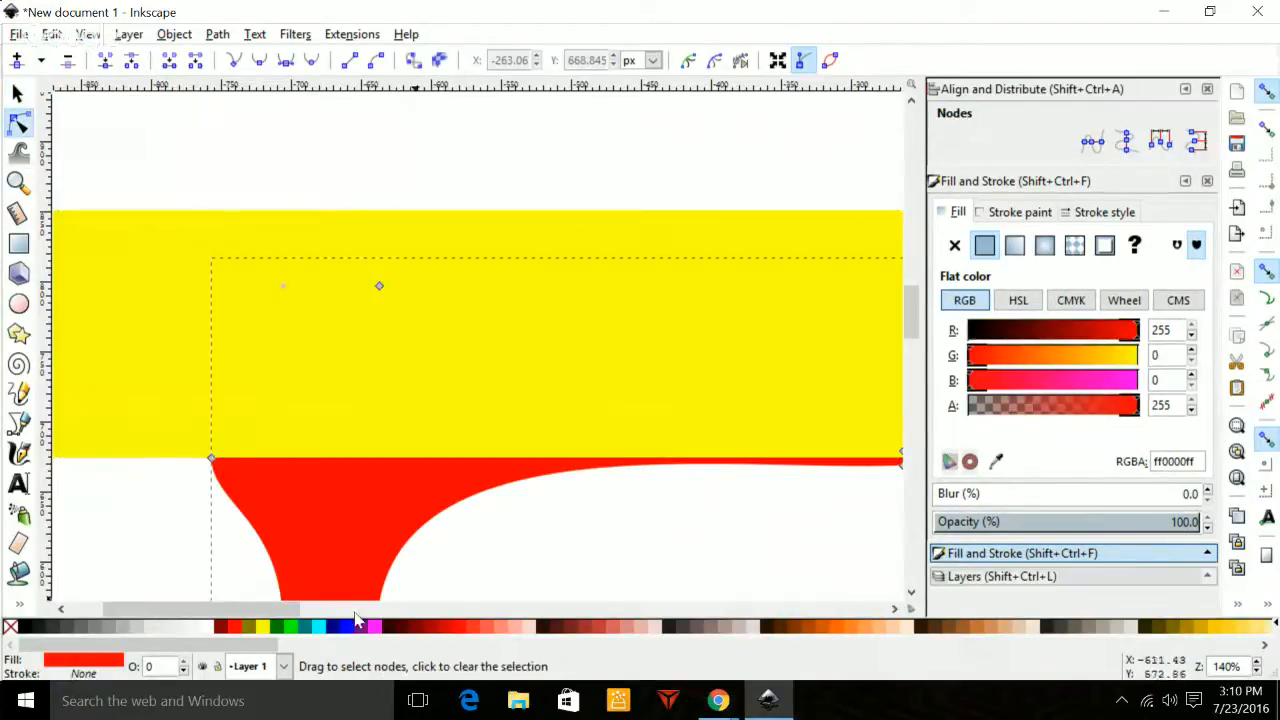
{"action": "left_click_drag", "start_coordinate": [288, 612], "coordinate": [353, 612]}
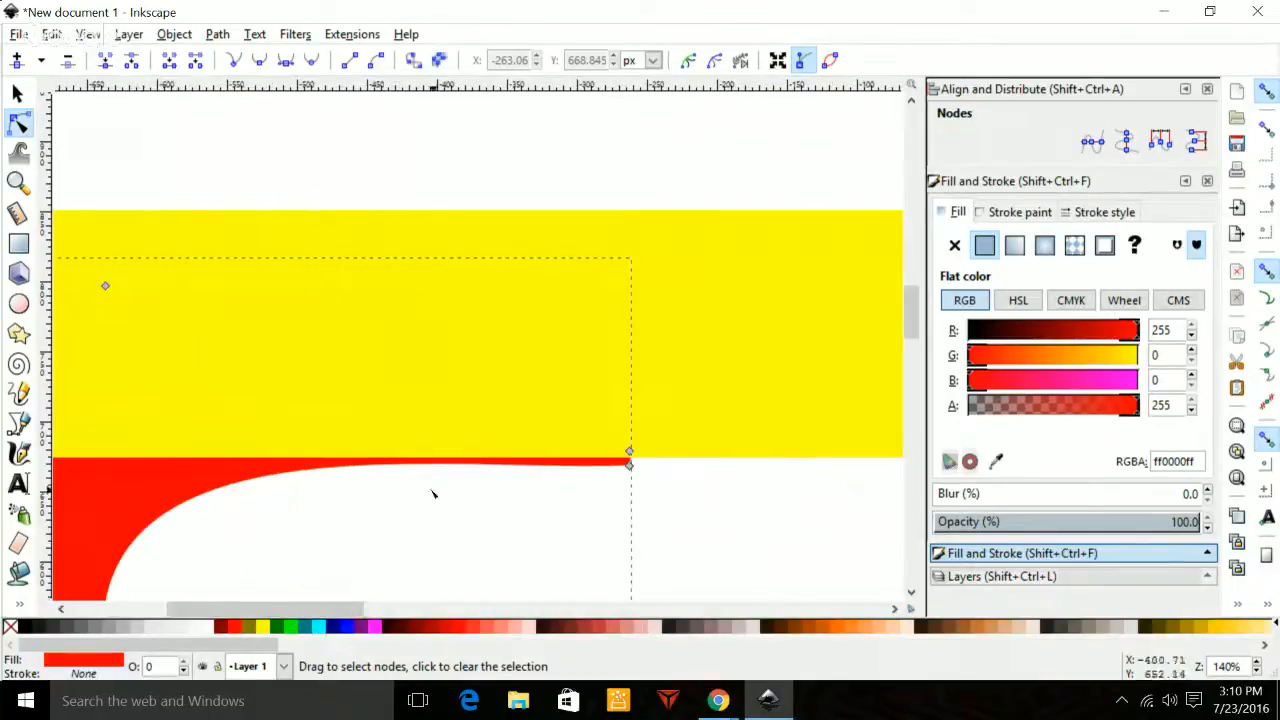
{"action": "left_click", "coordinate": [629, 465]}
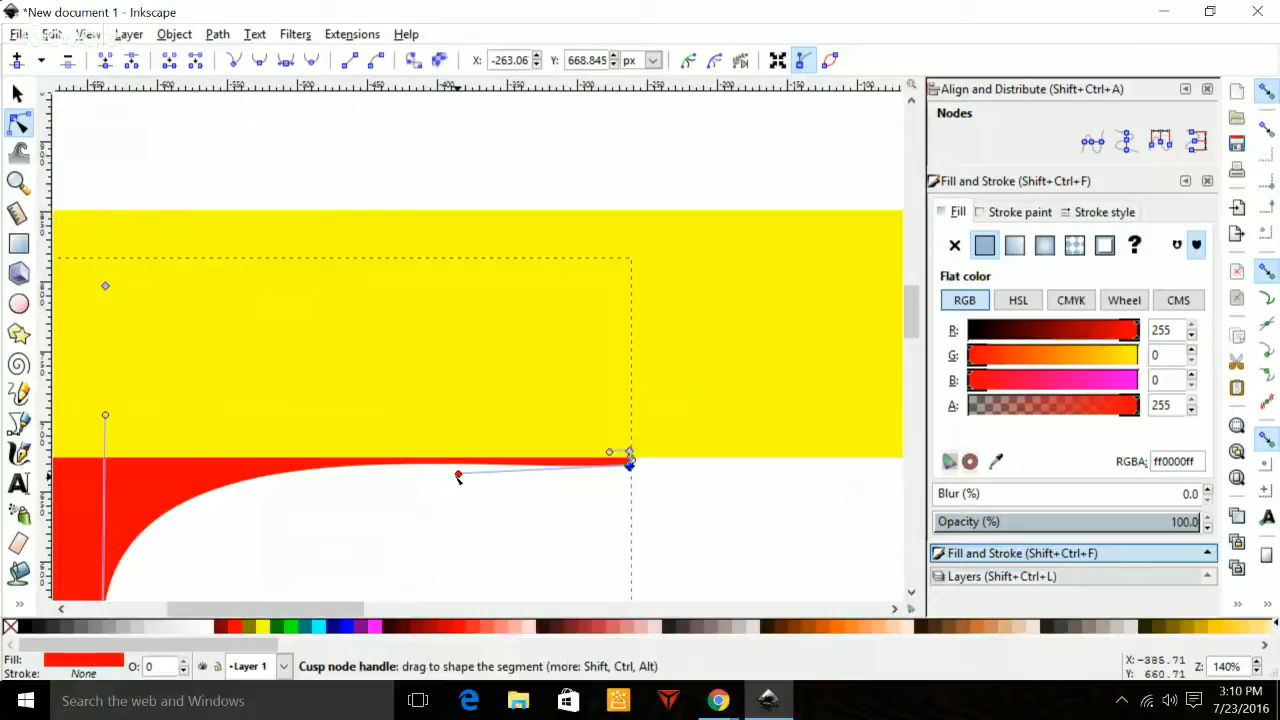
{"action": "left_click_drag", "start_coordinate": [458, 474], "coordinate": [457, 470]}
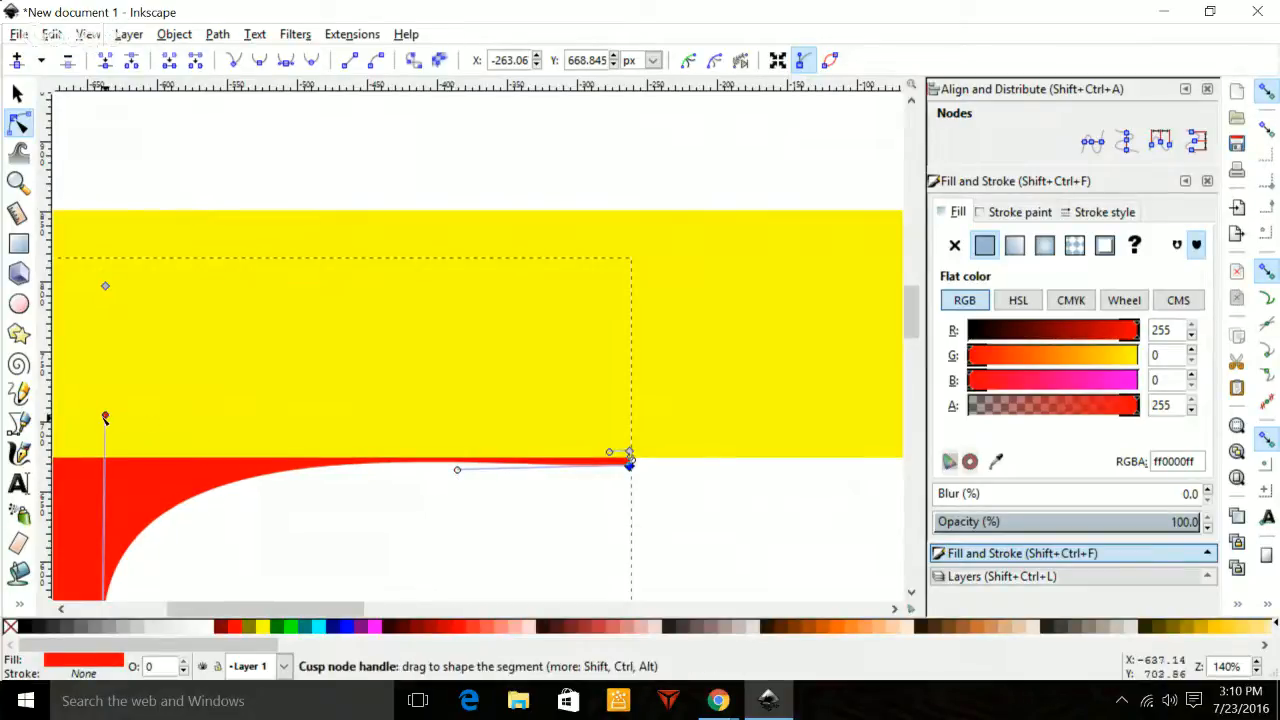
{"action": "left_click_drag", "start_coordinate": [105, 417], "coordinate": [105, 446]}
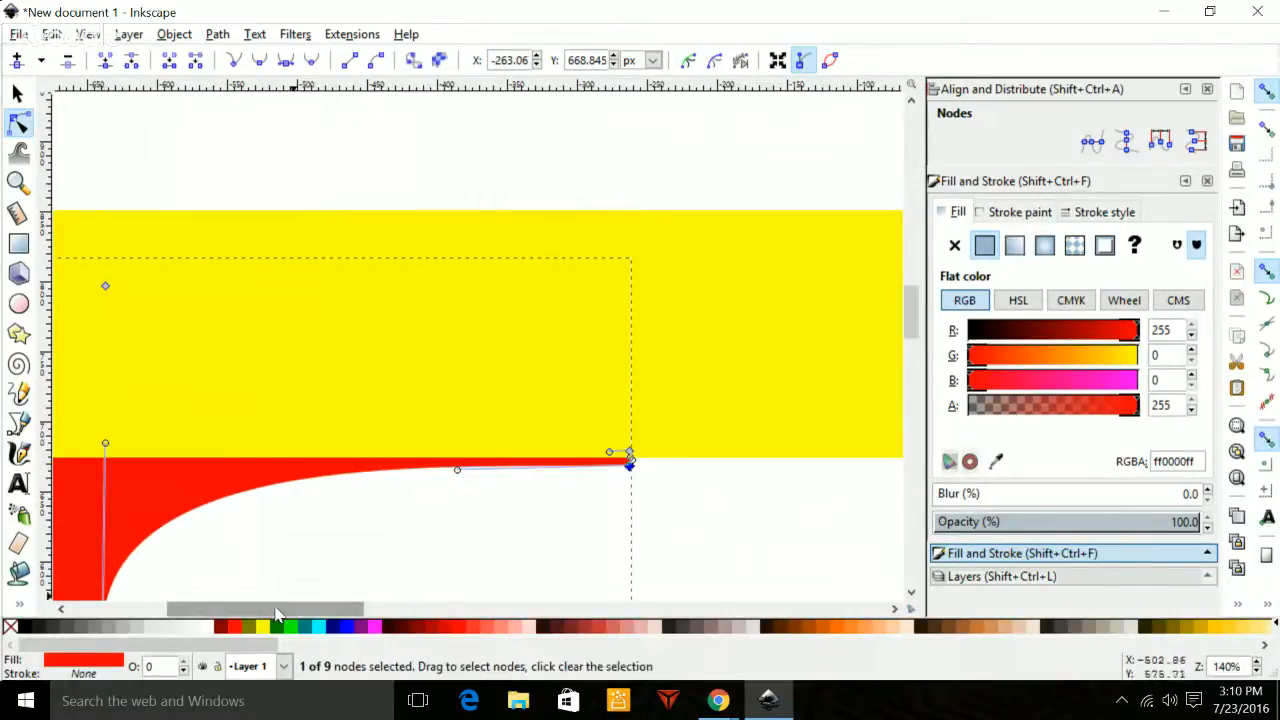
{"action": "left_click_drag", "start_coordinate": [265, 608], "coordinate": [169, 608]}
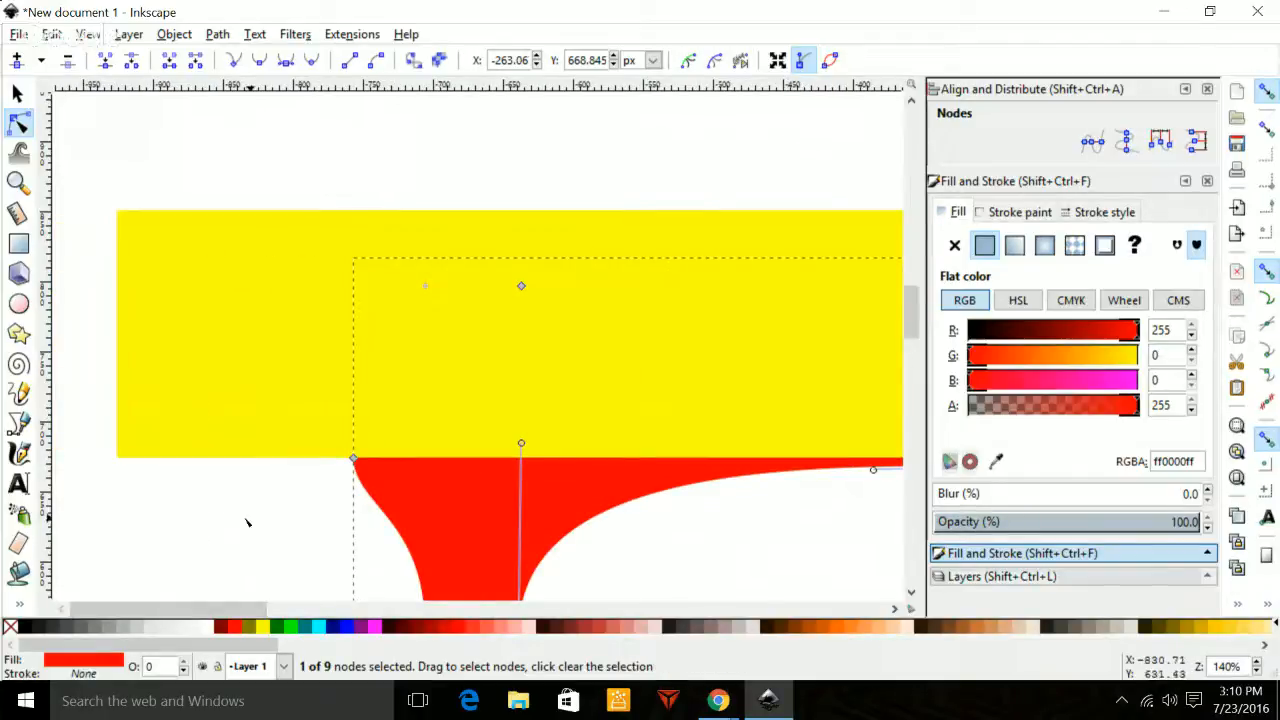
{"action": "left_click", "coordinate": [17, 93]}
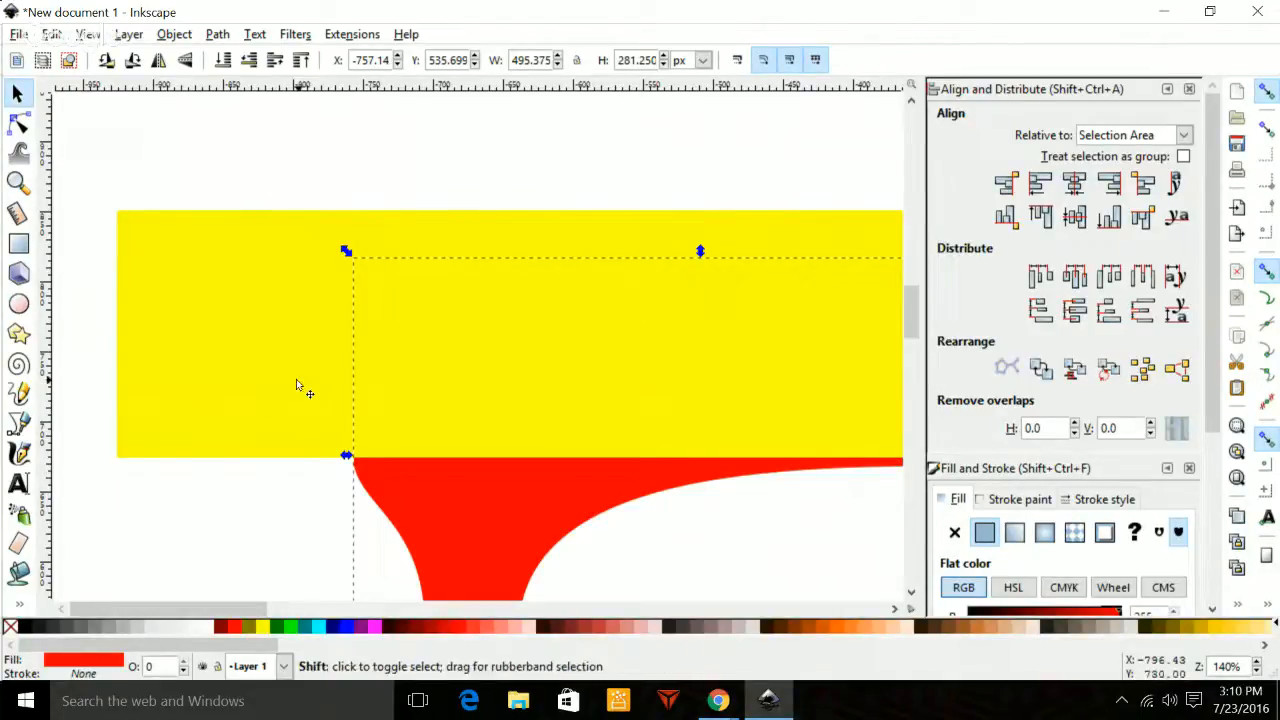
Subtract the yellow rectangle from the red path with Path > Difference, leaving a 7-node shape.
{"action": "left_click", "coordinate": [297, 382], "text": "shift"}
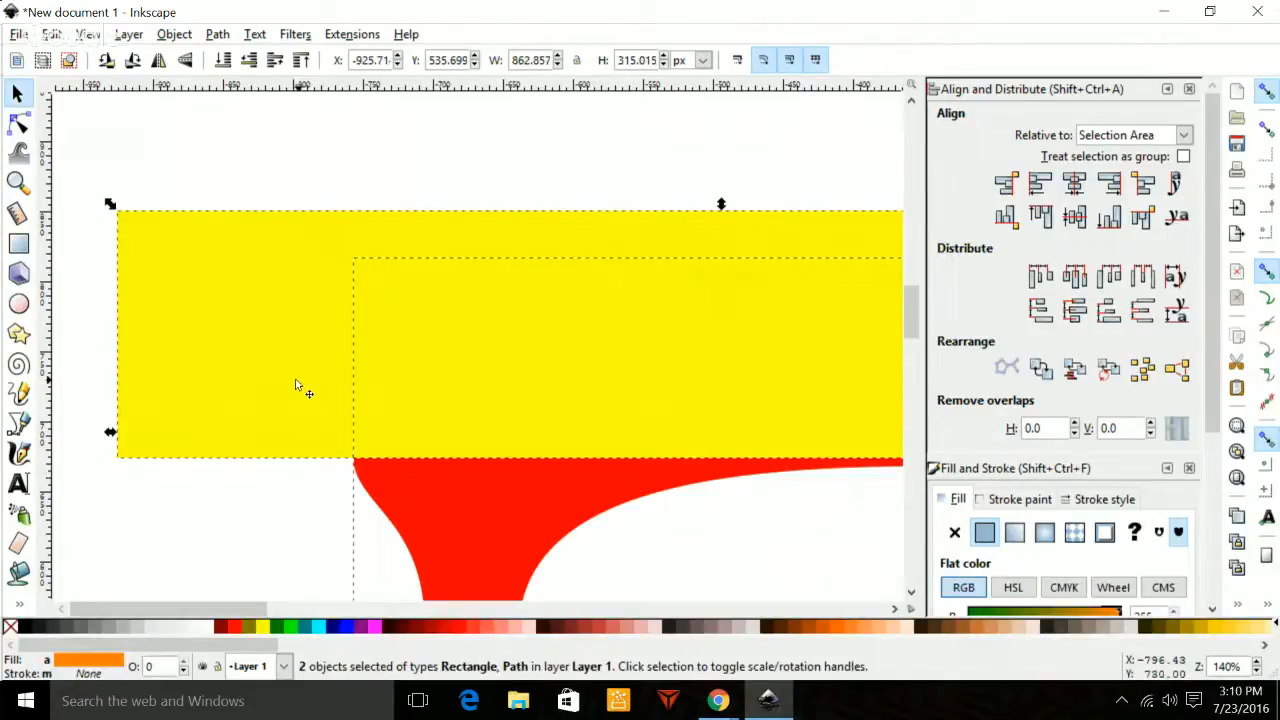
{"action": "left_click", "coordinate": [218, 36]}
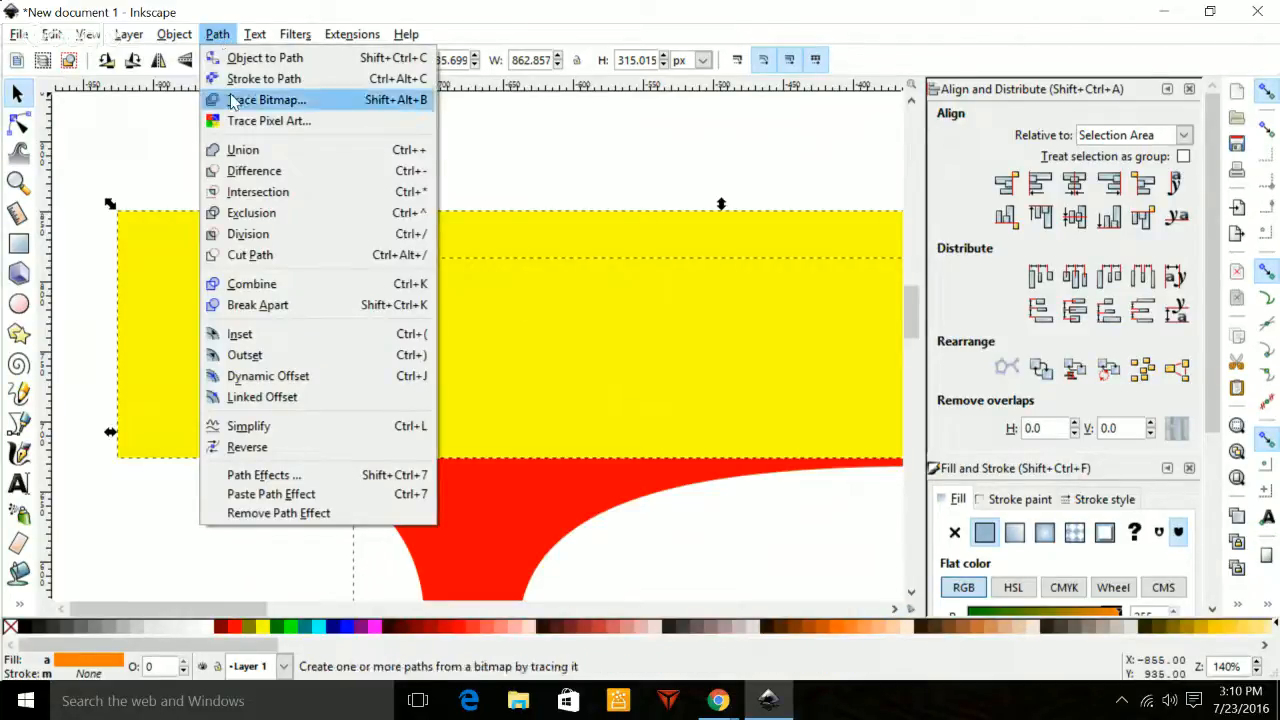
{"action": "left_click", "coordinate": [262, 172]}
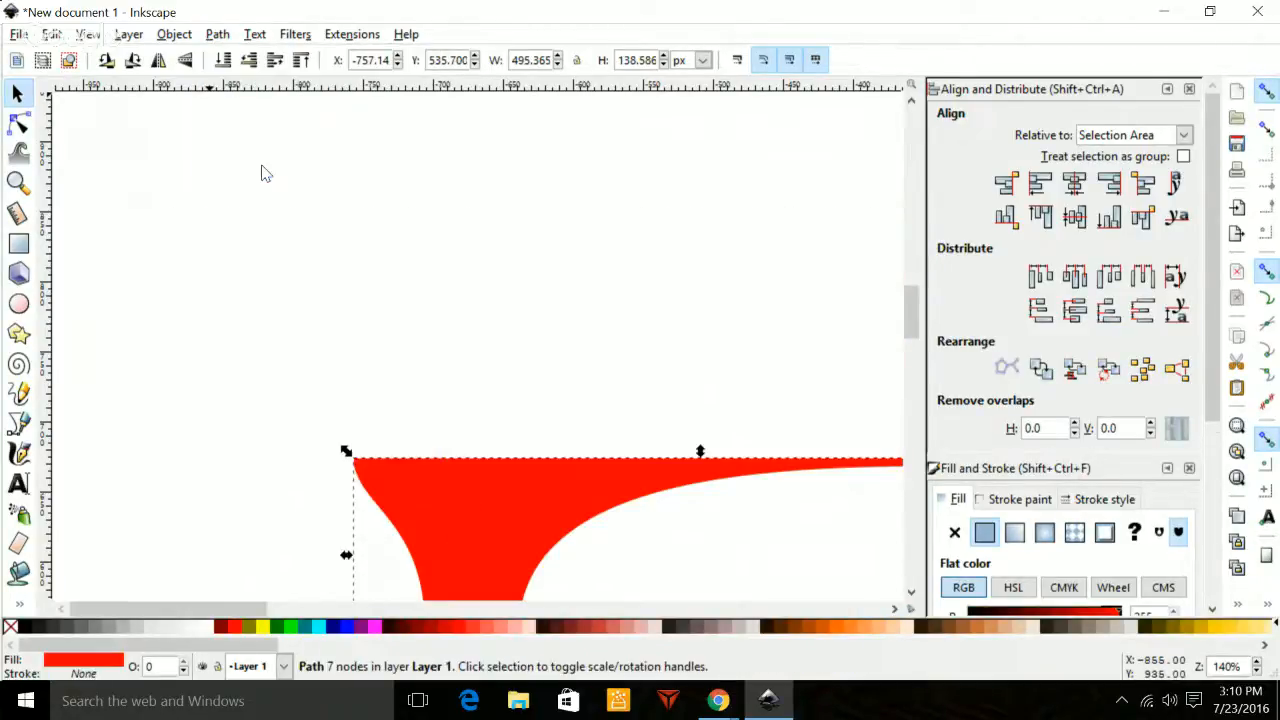
{"action": "scroll", "coordinate": [417, 277], "scroll_direction": "down", "scroll_amount": 3}
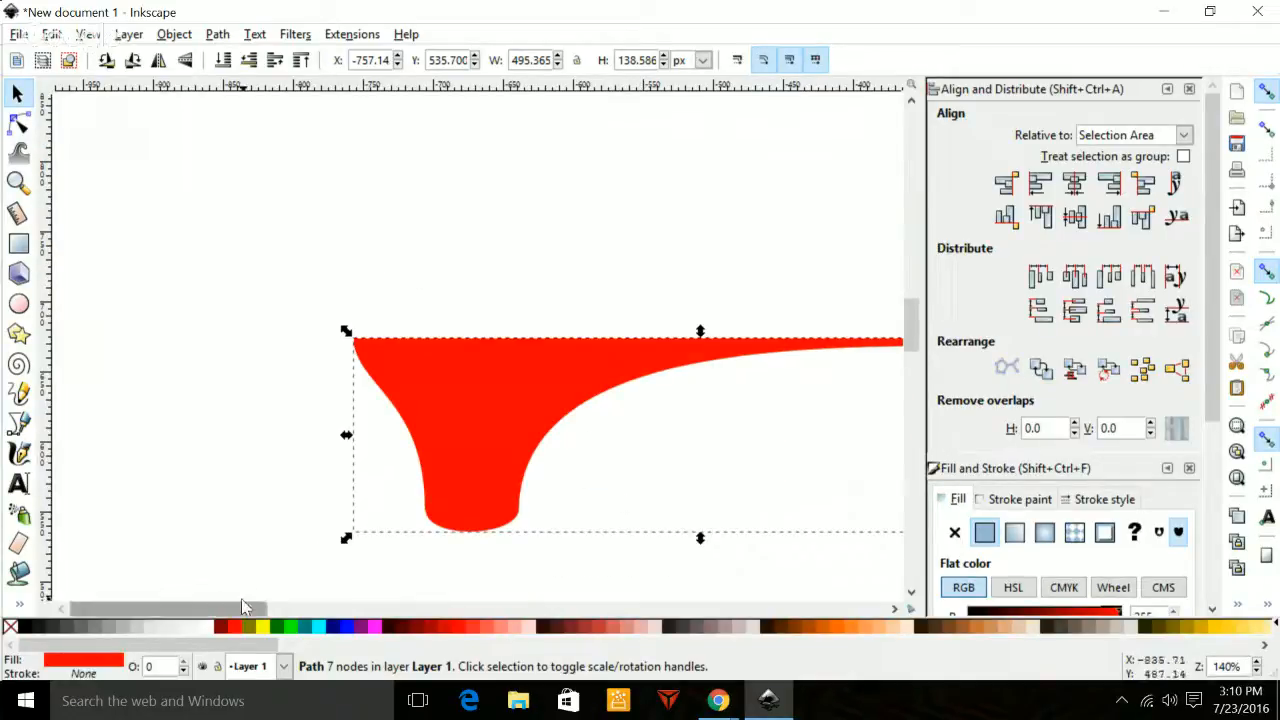
Duplicate the red half, flip it vertically, place it against the original, and select both halves.
{"action": "left_click", "coordinate": [502, 437]}
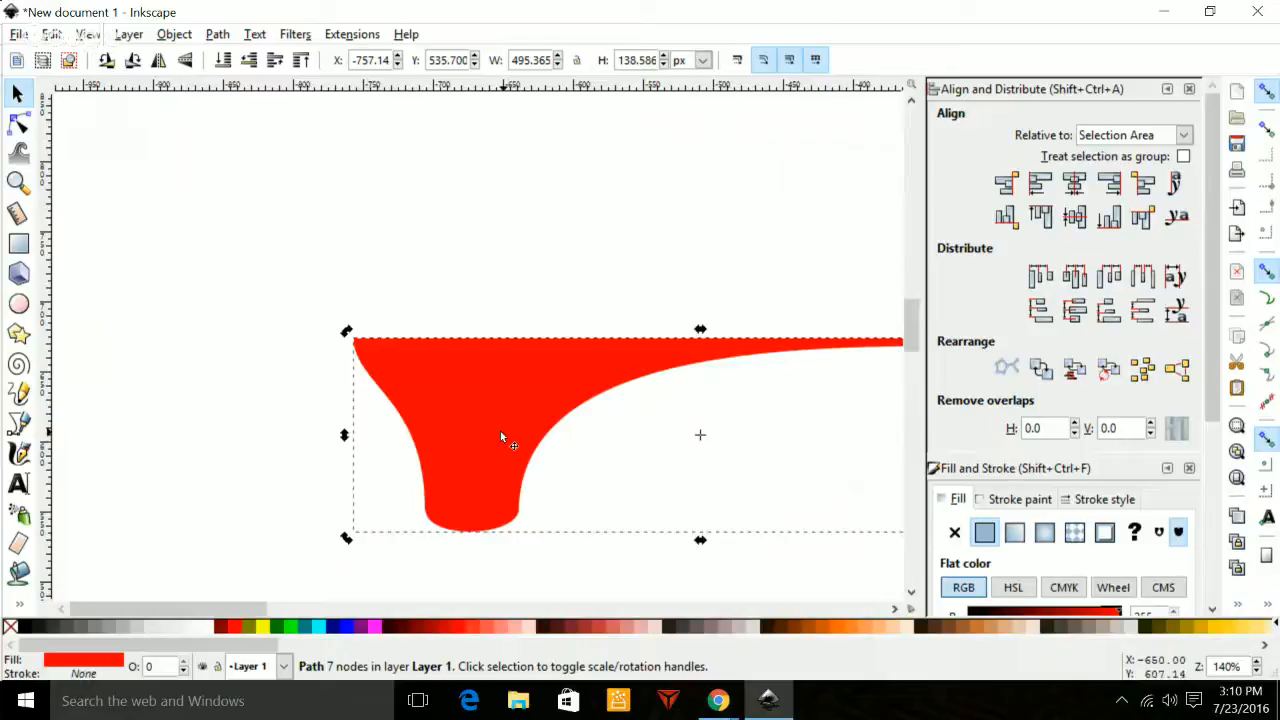
{"action": "key", "text": "ctrl+c"}
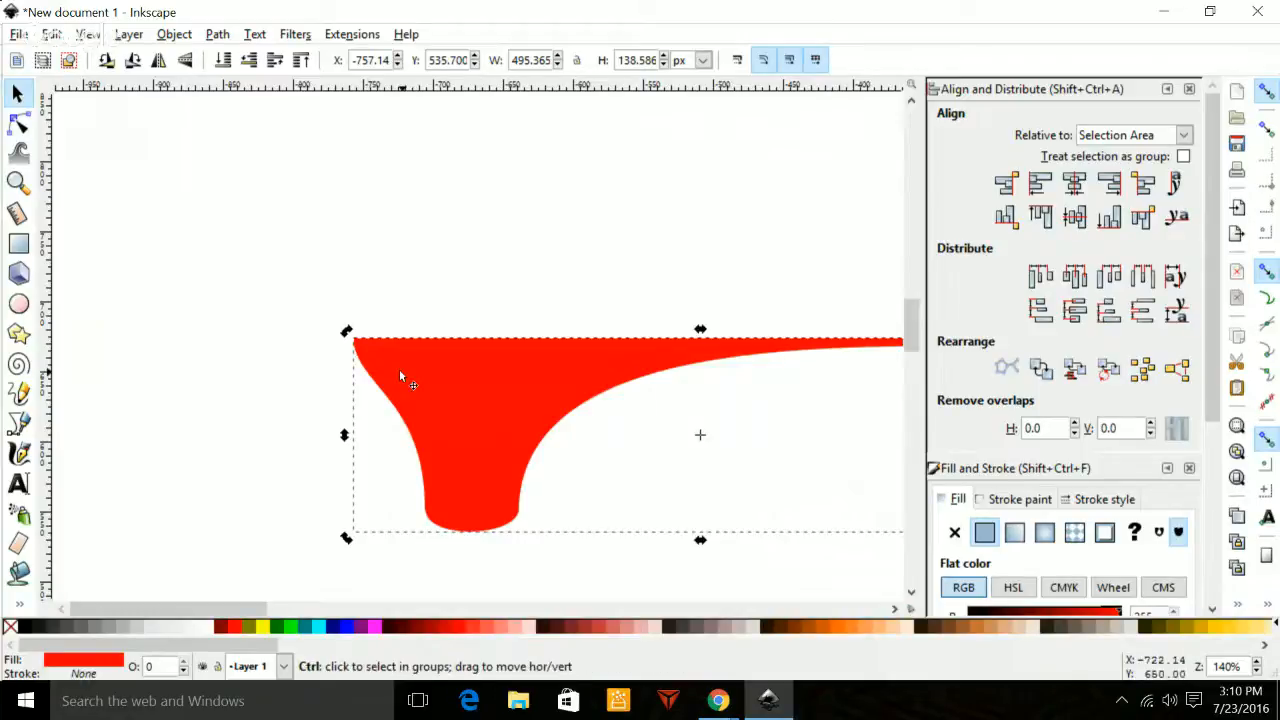
{"action": "key", "text": "ctrl+v"}
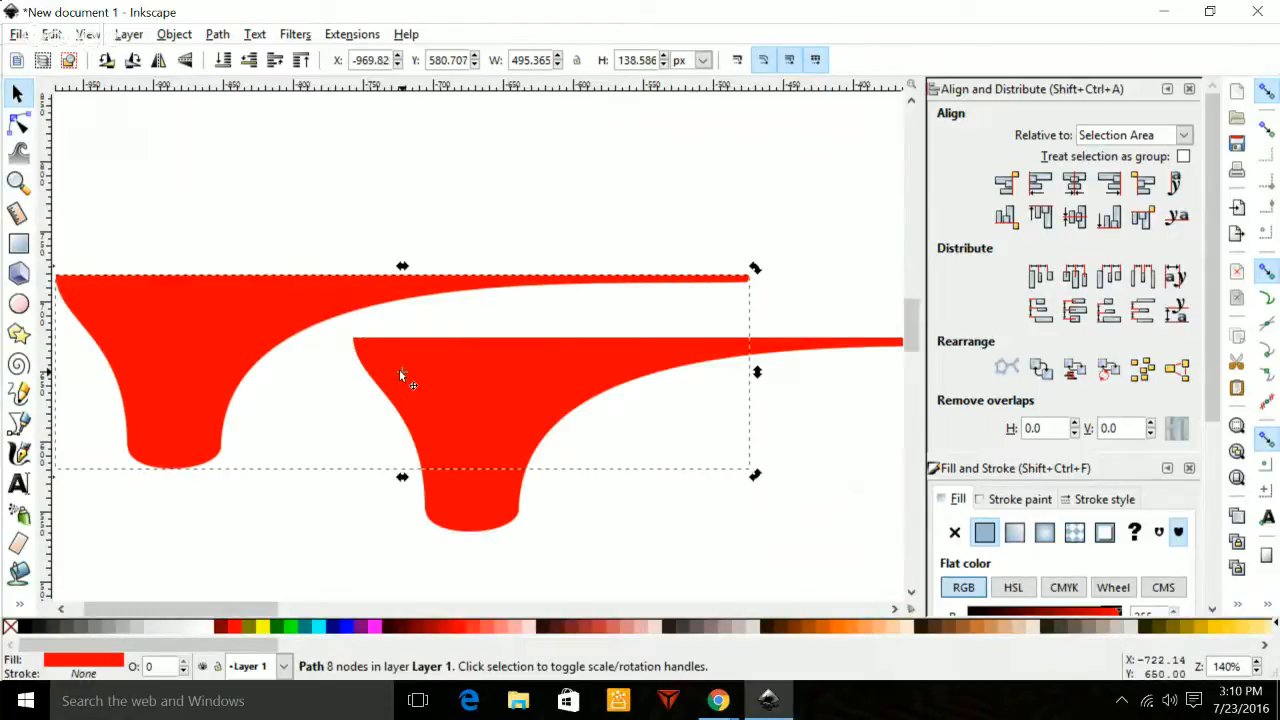
{"action": "key", "text": "v"}
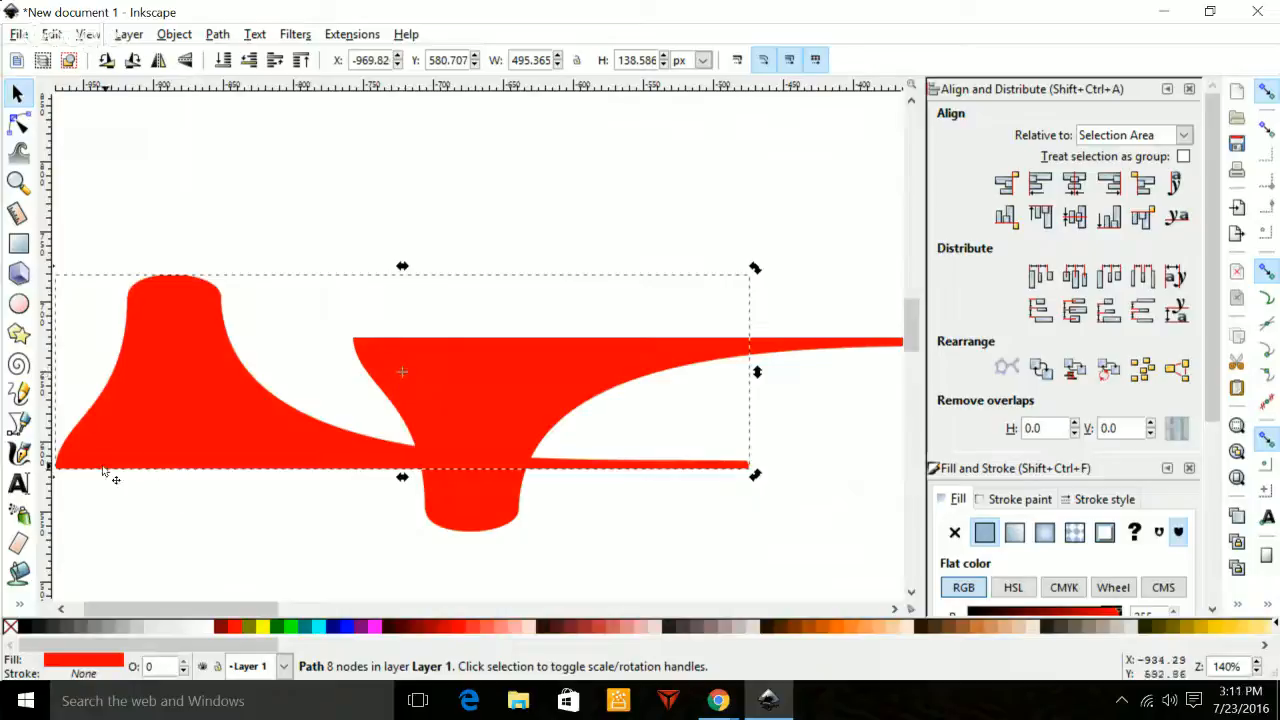
{"action": "left_click_drag", "start_coordinate": [116, 452], "coordinate": [419, 320]}
{"action": "left_click", "coordinate": [278, 371]}
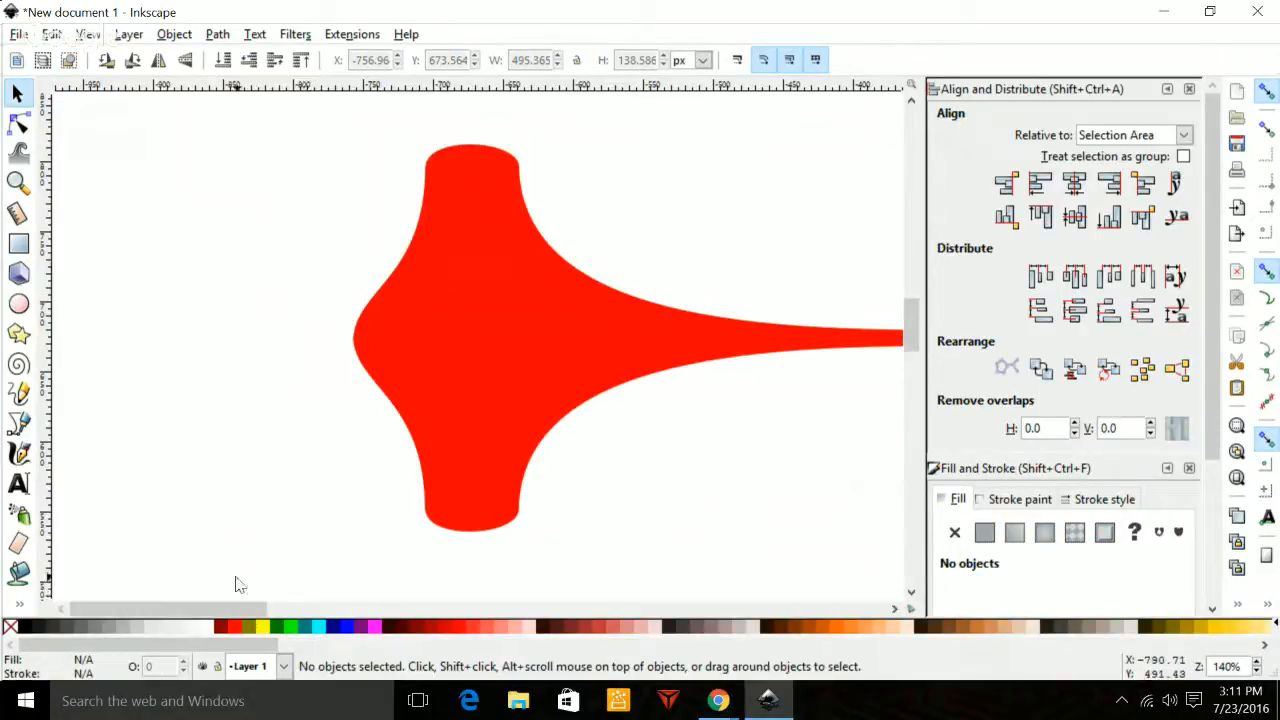
{"action": "left_click_drag", "start_coordinate": [250, 99], "coordinate": [851, 588]}
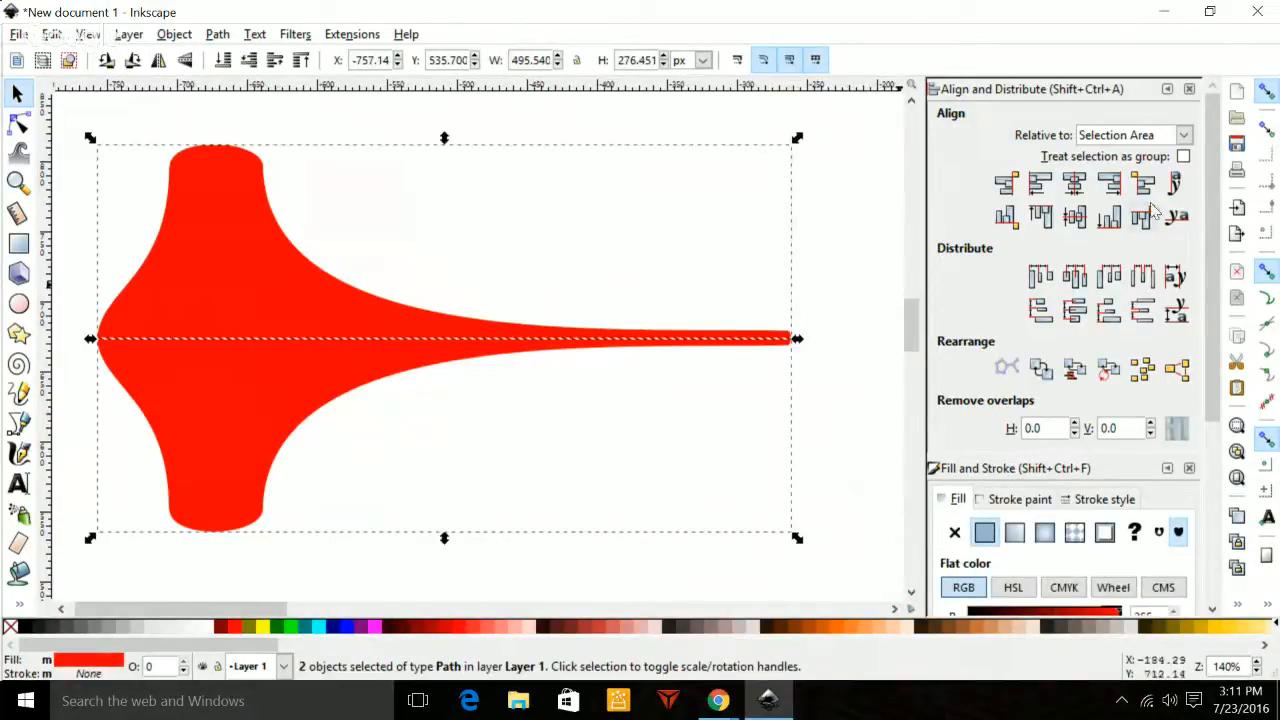
Align the two halves' left edges and combine them into one 17-node path, 495.361 × 276.450 px.
{"action": "left_click", "coordinate": [1038, 185]}
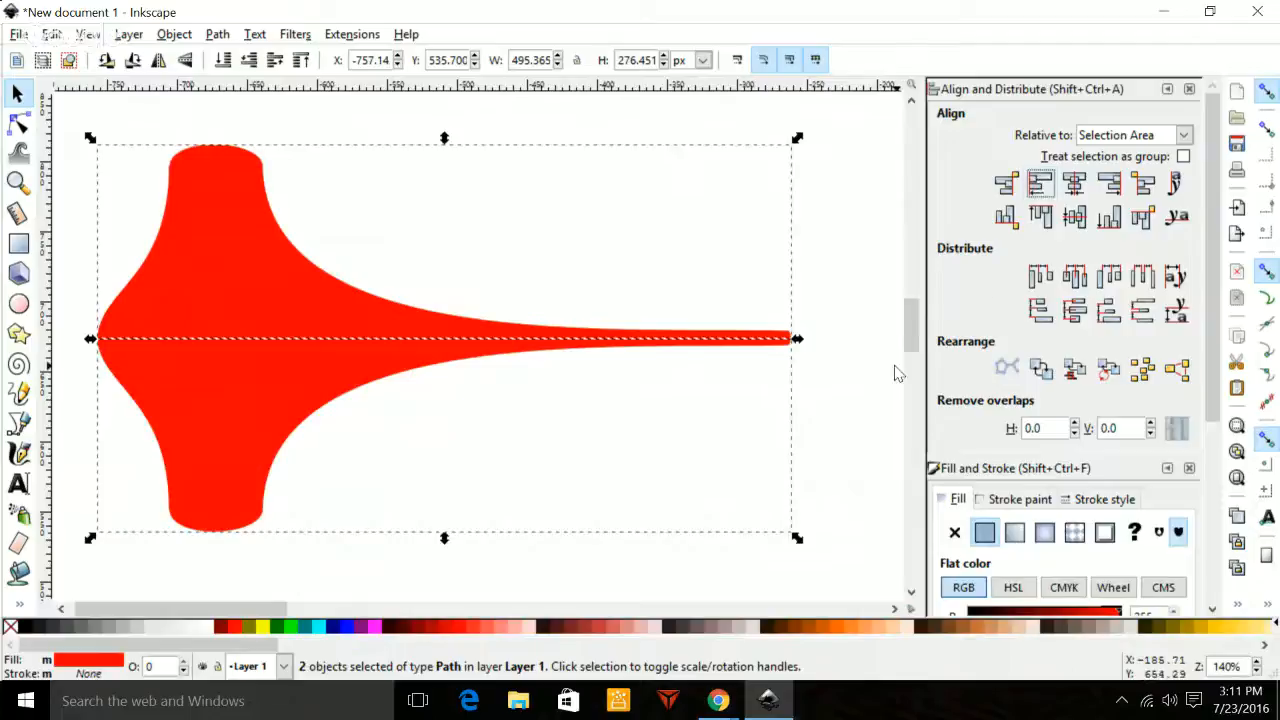
{"action": "left_click", "coordinate": [838, 402]}
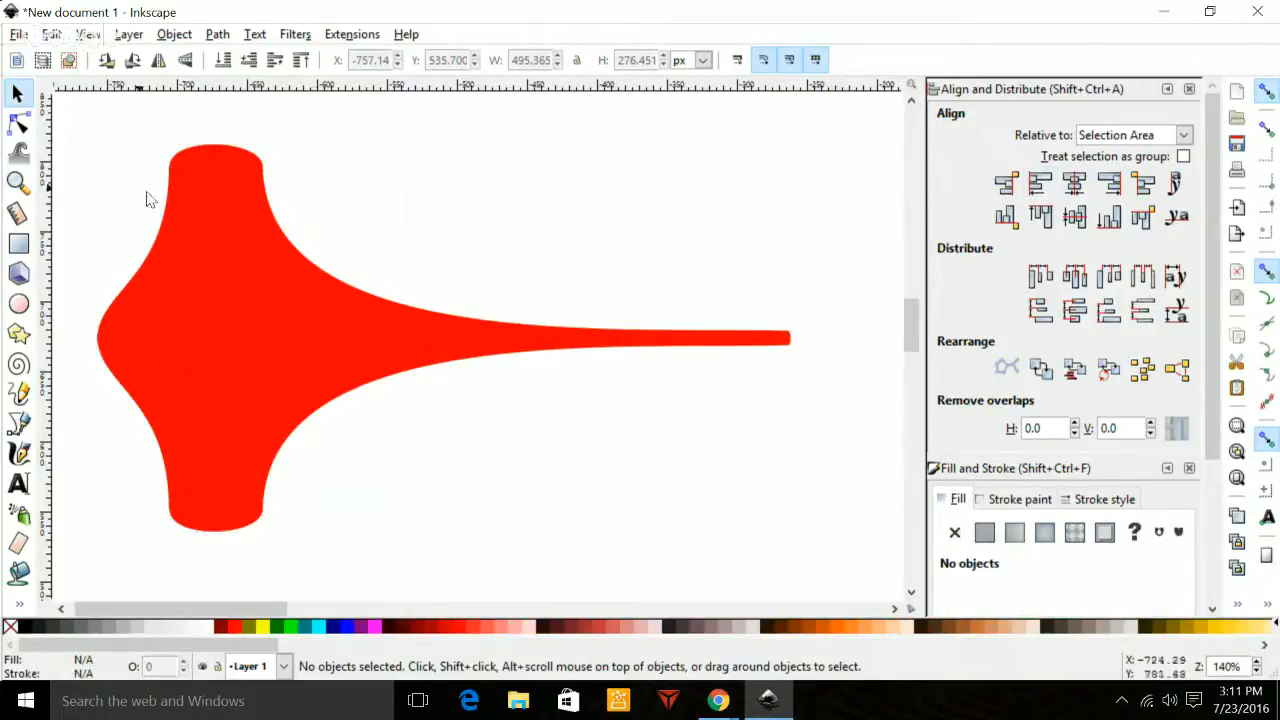
{"action": "left_click_drag", "start_coordinate": [61, 111], "coordinate": [820, 570]}
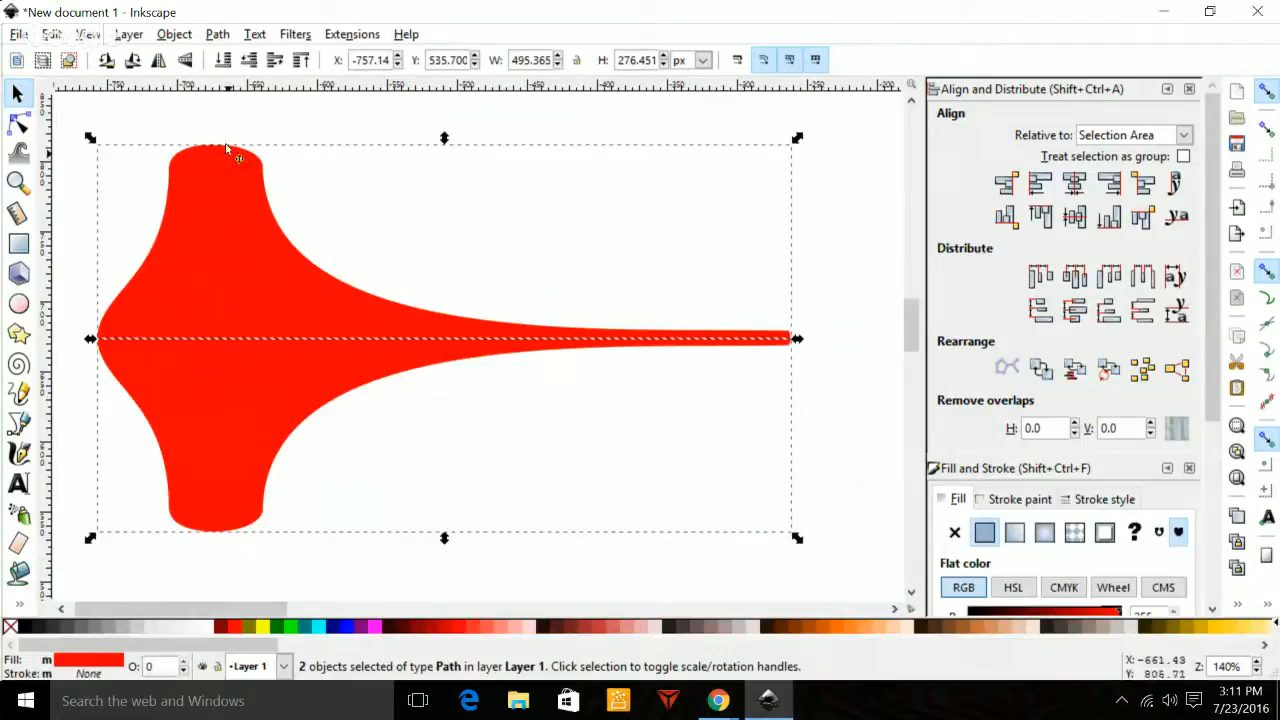
{"action": "left_click", "coordinate": [174, 34]}
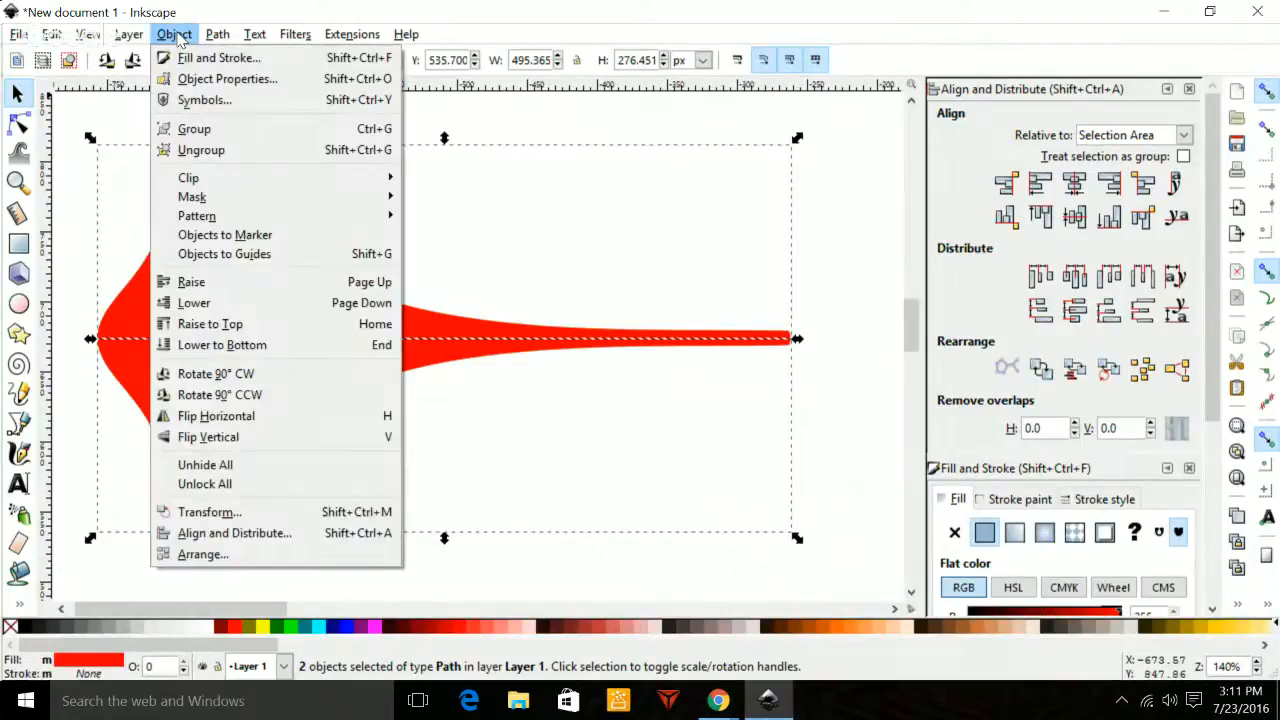
{"action": "left_click", "coordinate": [268, 152]}
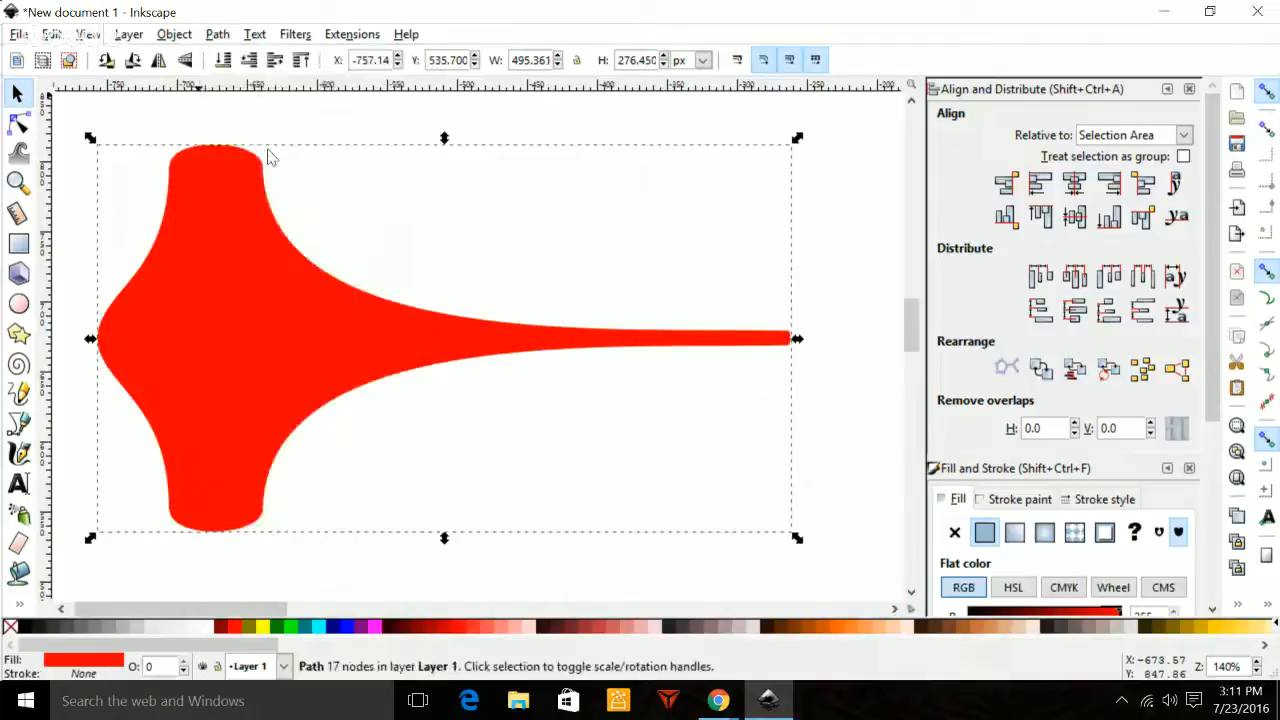
{"action": "left_click", "coordinate": [843, 320]}
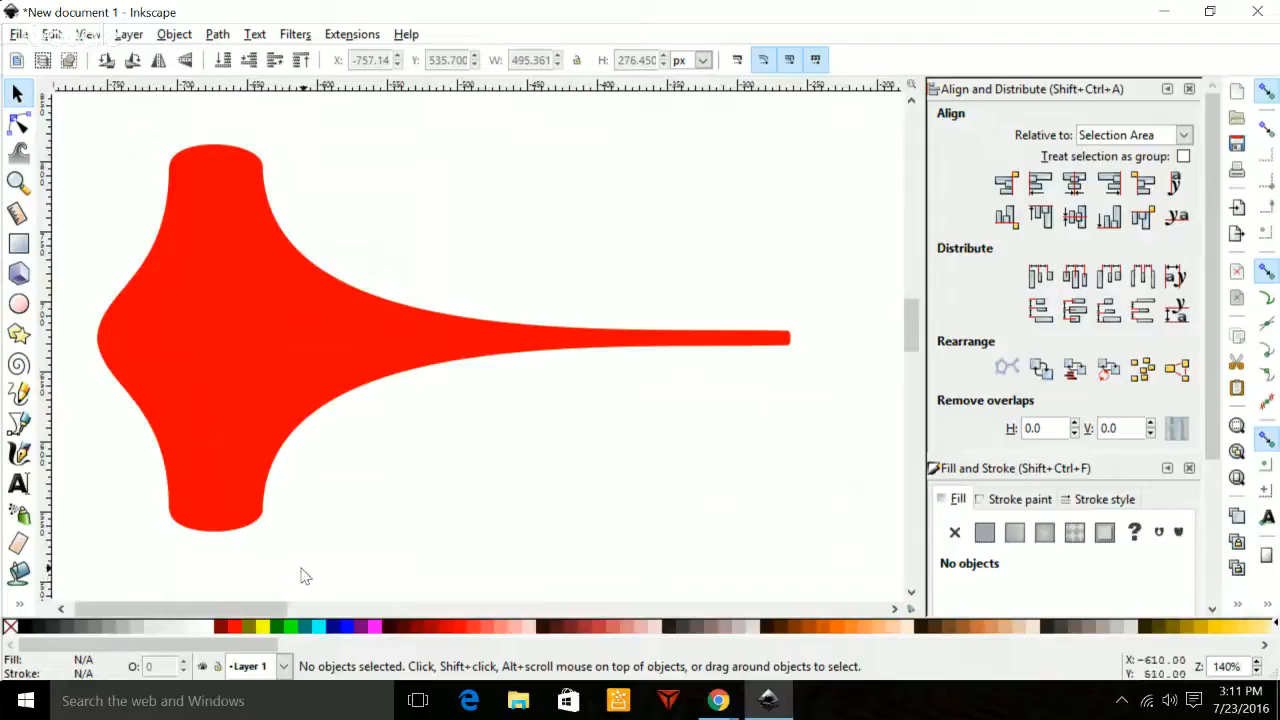
Move the pendant photo with its scale bar above the red shape.
{"action": "key", "text": "minus"}
{"action": "key", "text": "minus"}
{"action": "key", "text": "minus"}
{"action": "key", "text": "minus"}
{"action": "key", "text": "minus"}
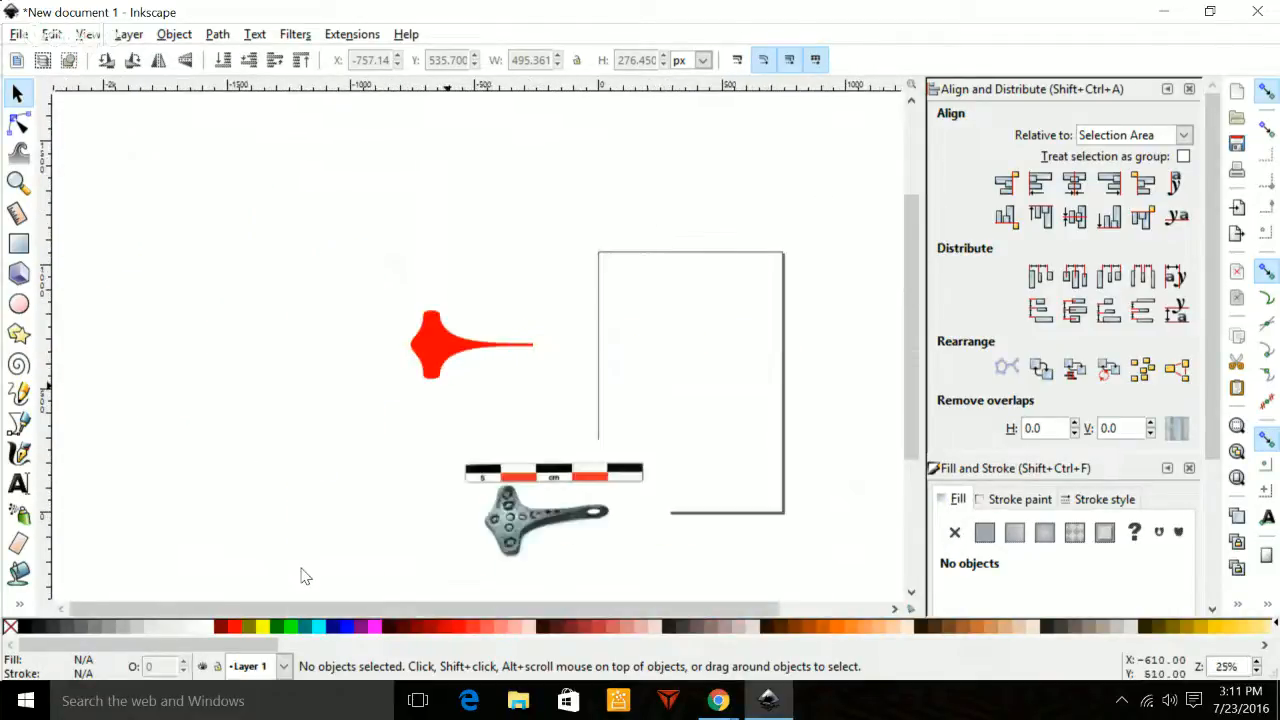
{"action": "left_click", "coordinate": [534, 473]}
{"action": "left_click_drag", "start_coordinate": [534, 473], "coordinate": [457, 218]}
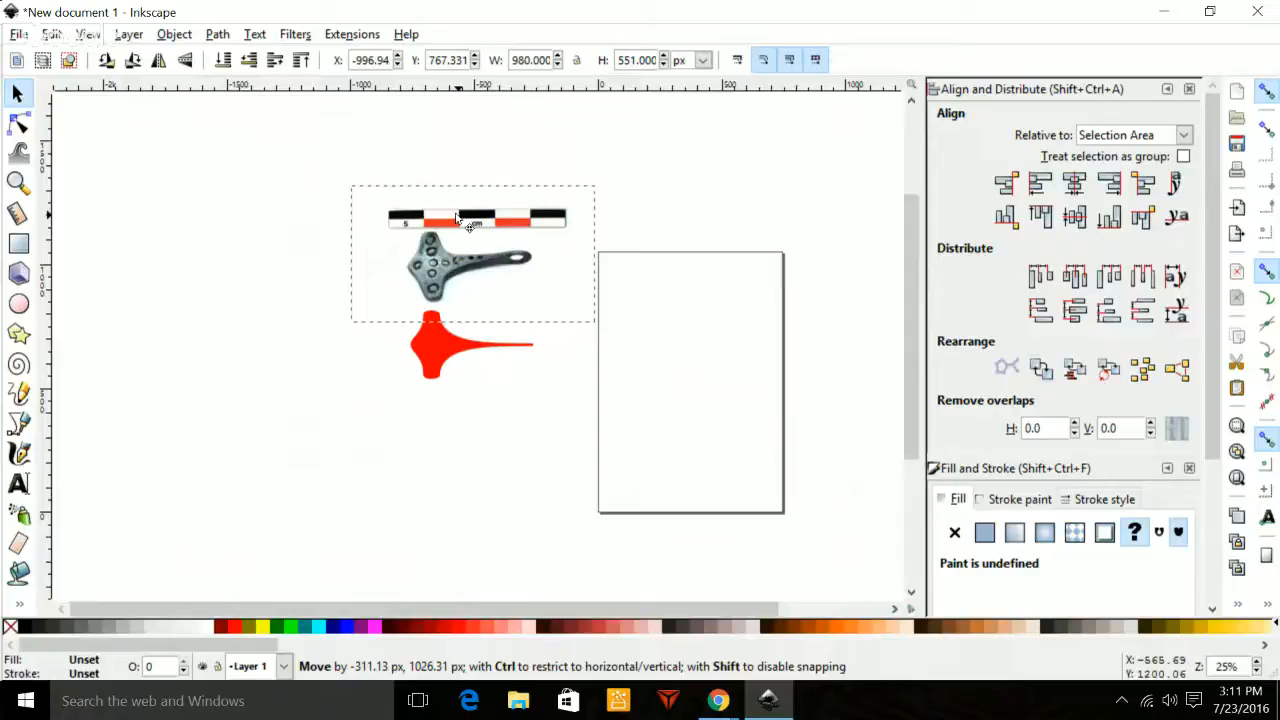
{"action": "left_click_drag", "start_coordinate": [457, 218], "coordinate": [457, 219]}
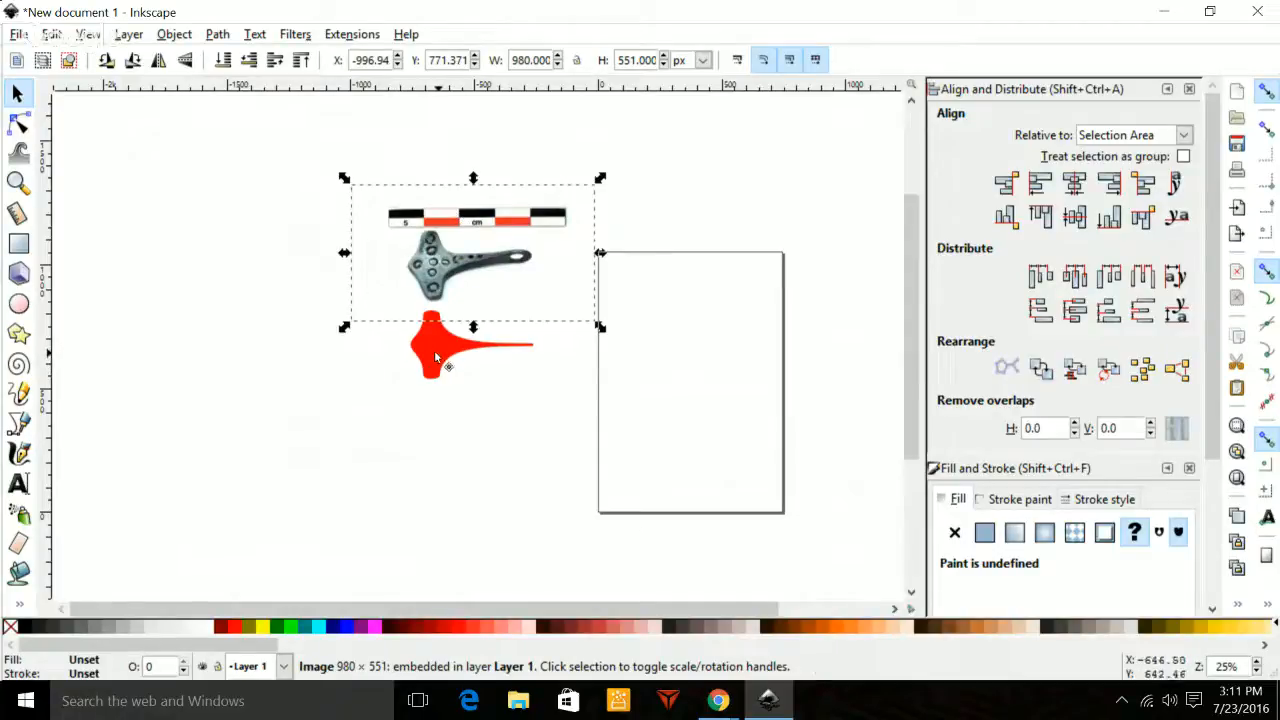
Drag the red hammer head onto the page and close the Align and Fill and Stroke panels.
{"action": "left_click_drag", "start_coordinate": [434, 350], "coordinate": [656, 312]}
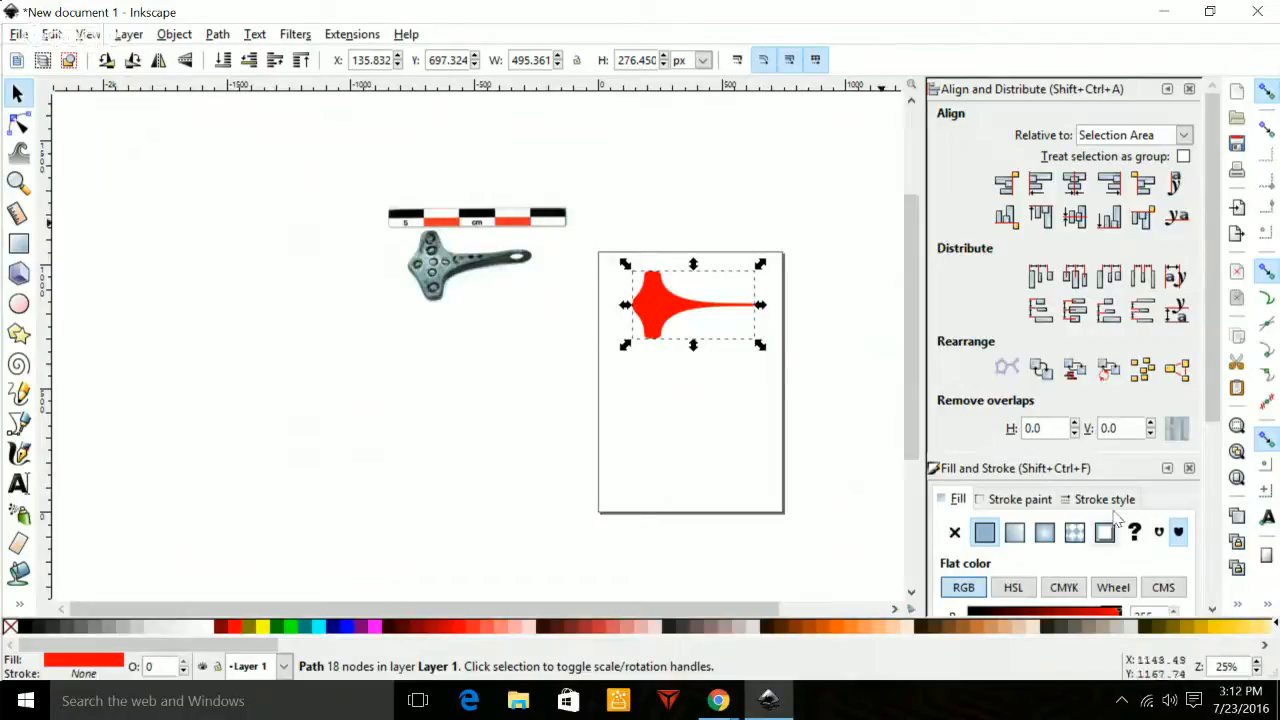
{"action": "left_click", "coordinate": [1189, 90]}
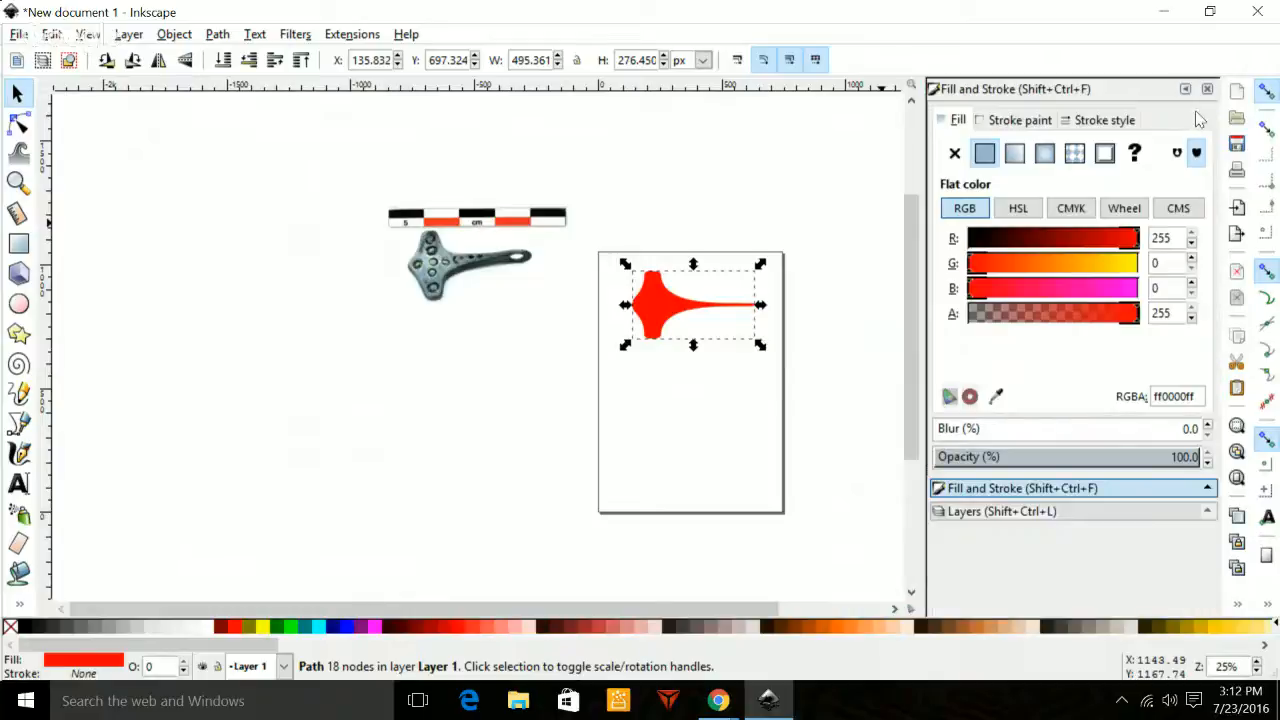
{"action": "left_click", "coordinate": [1207, 89]}
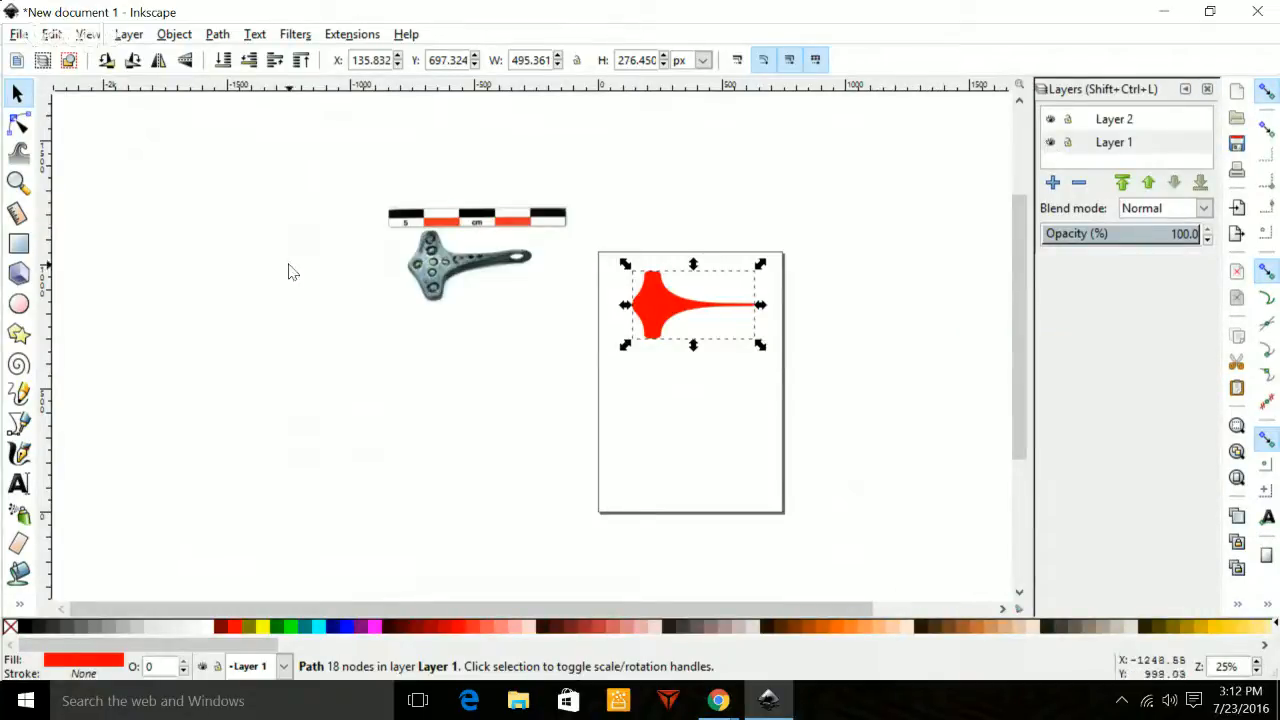
Cut the photo from Layer 1, paste it into Layer 2 at X -1015.2, Y 670.003, and unhide Layer 1.
{"action": "left_click", "coordinate": [432, 268]}
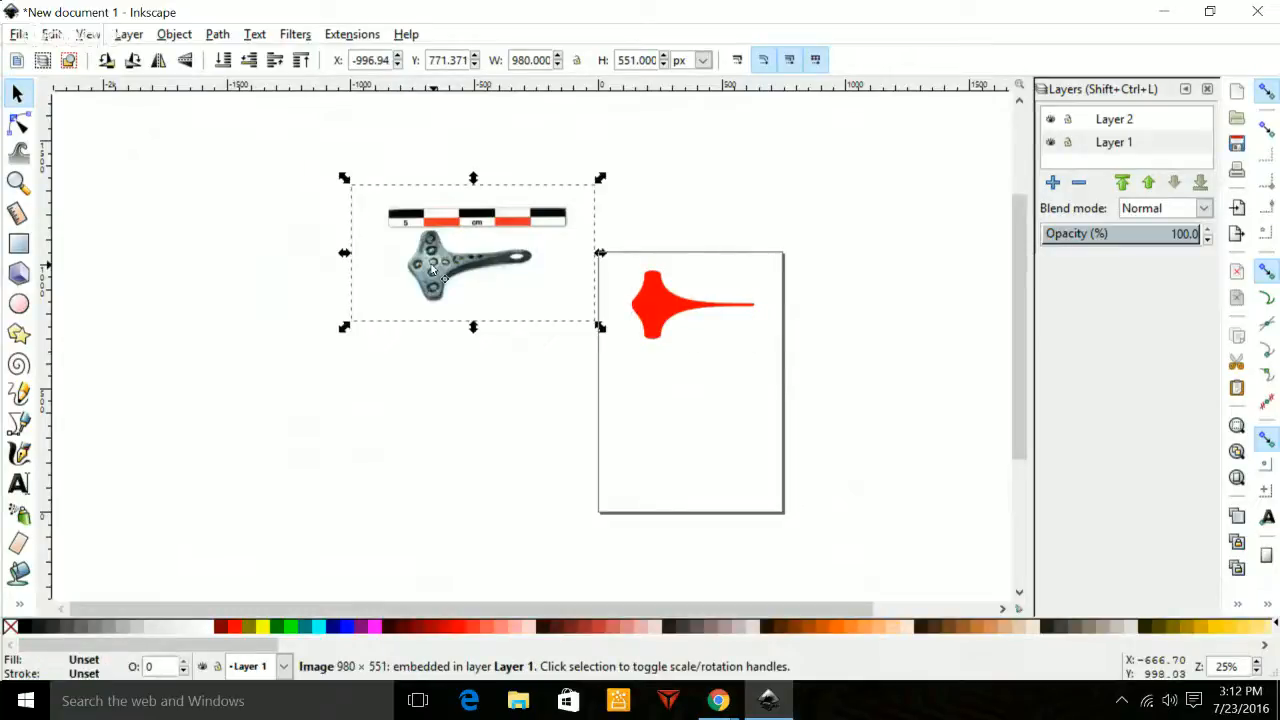
{"action": "key", "text": "ctrl"}
{"action": "key", "text": "ctrl+x"}
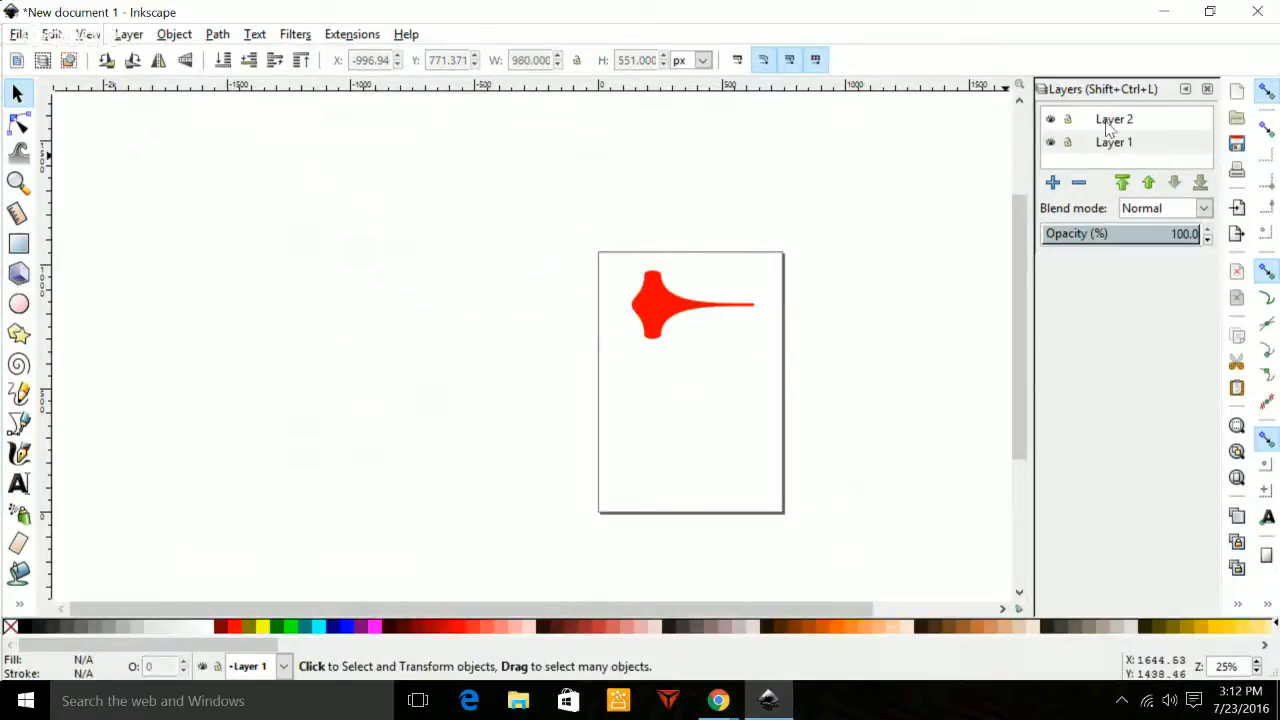
{"action": "left_click", "coordinate": [1050, 143]}
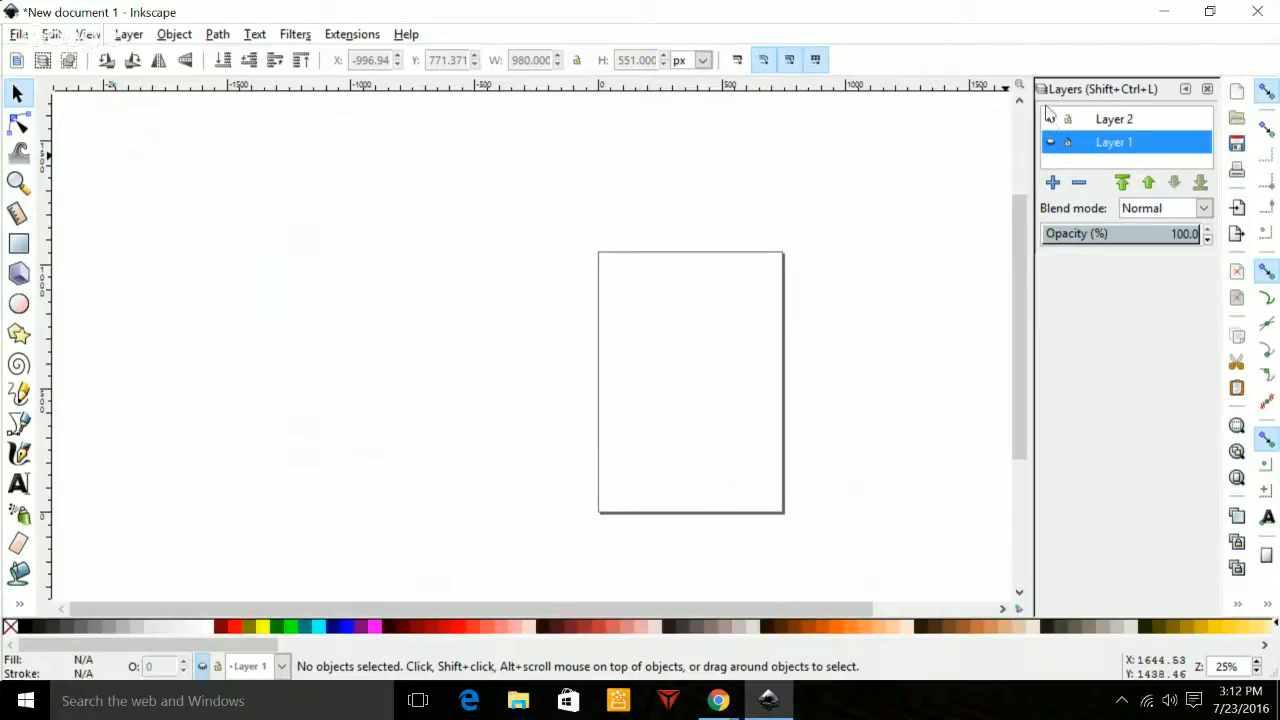
{"action": "left_click", "coordinate": [1052, 120]}
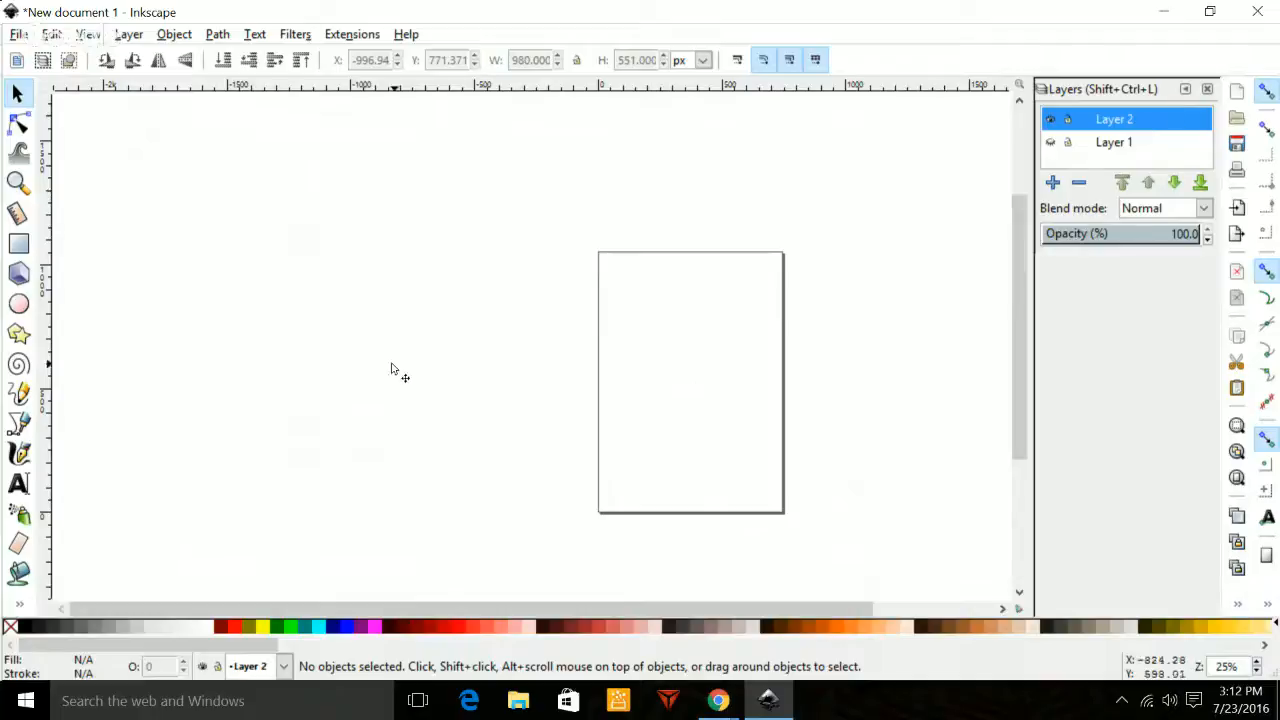
{"action": "key", "text": "ctrl+v"}
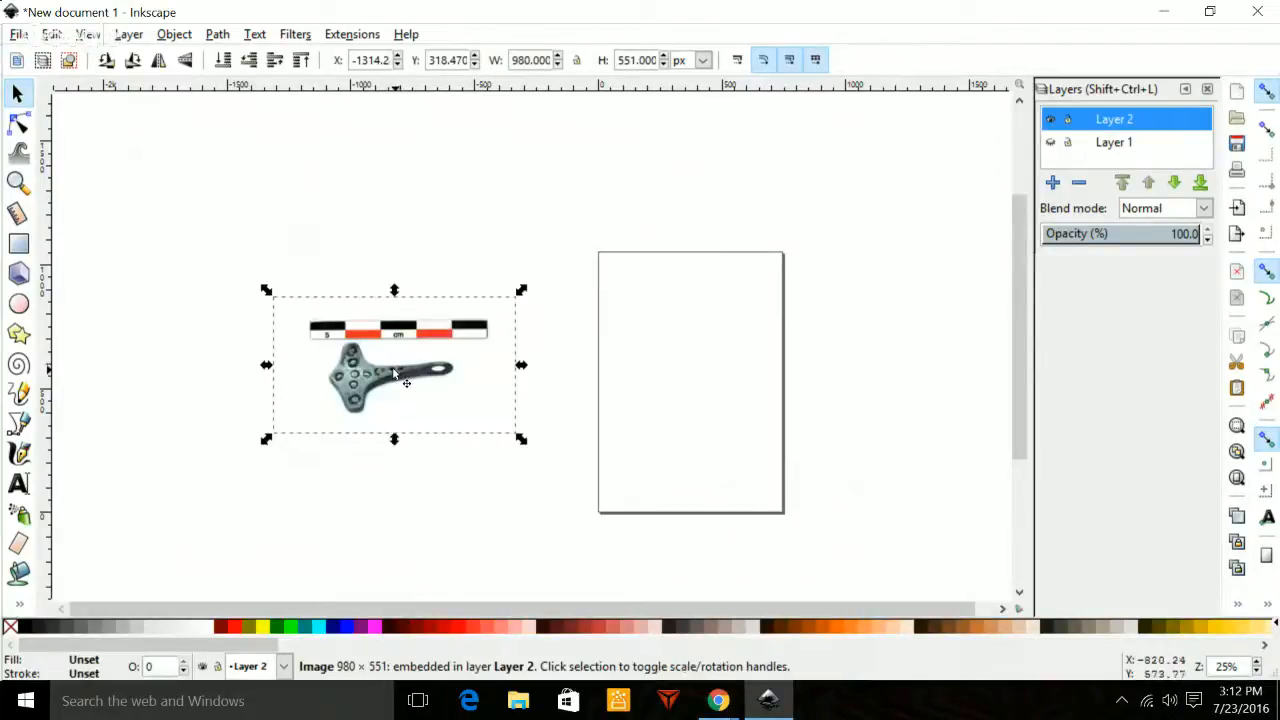
{"action": "left_click_drag", "start_coordinate": [393, 370], "coordinate": [471, 280]}
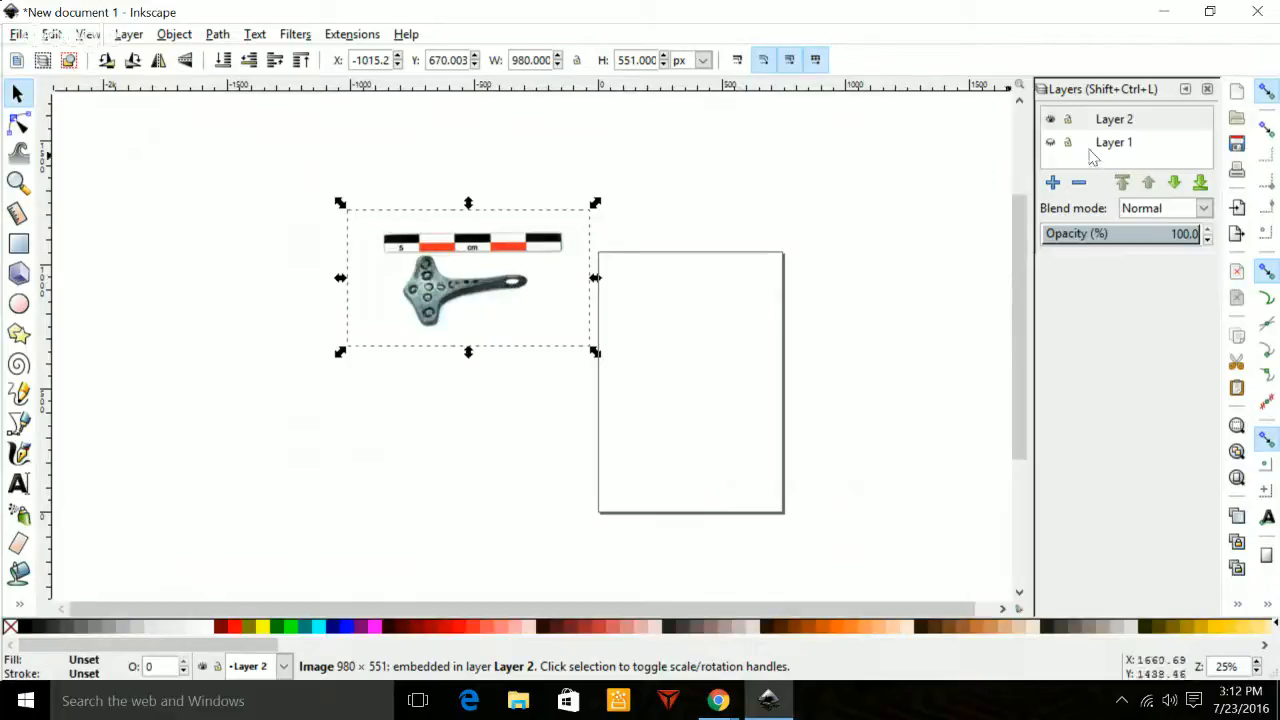
{"action": "left_click", "coordinate": [1050, 144]}
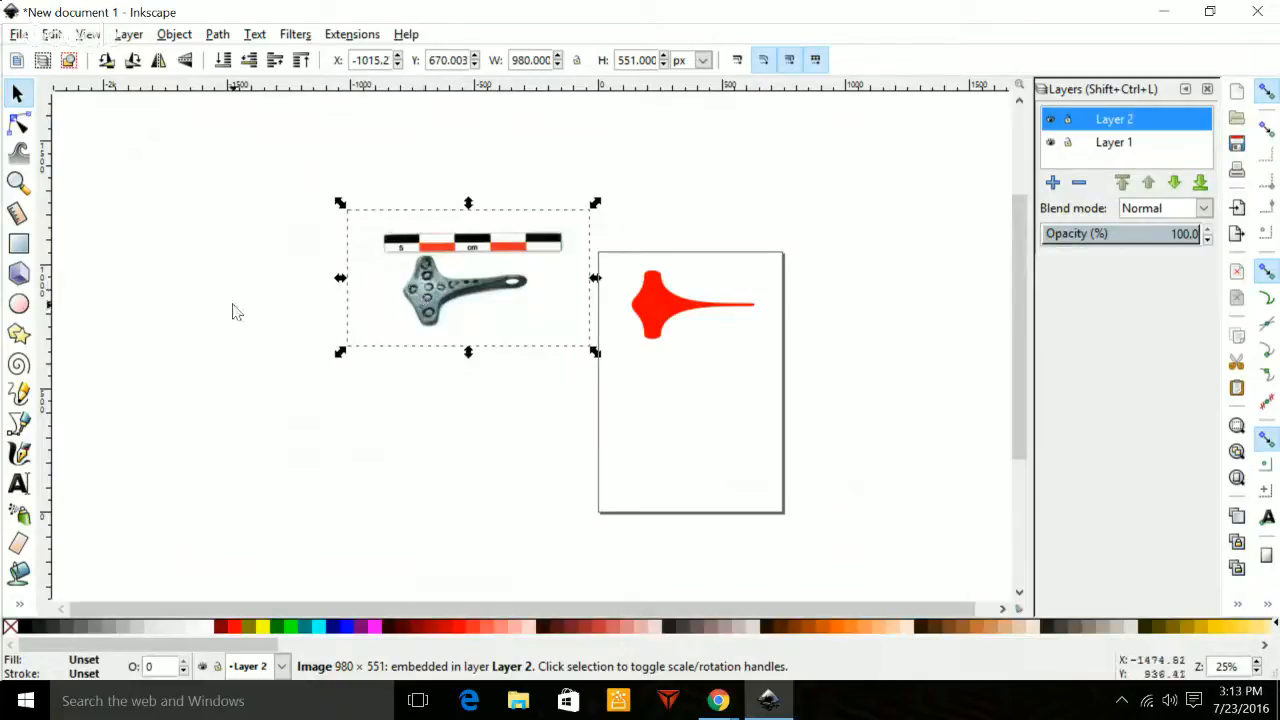
{"action": "left_click", "coordinate": [18, 243]}
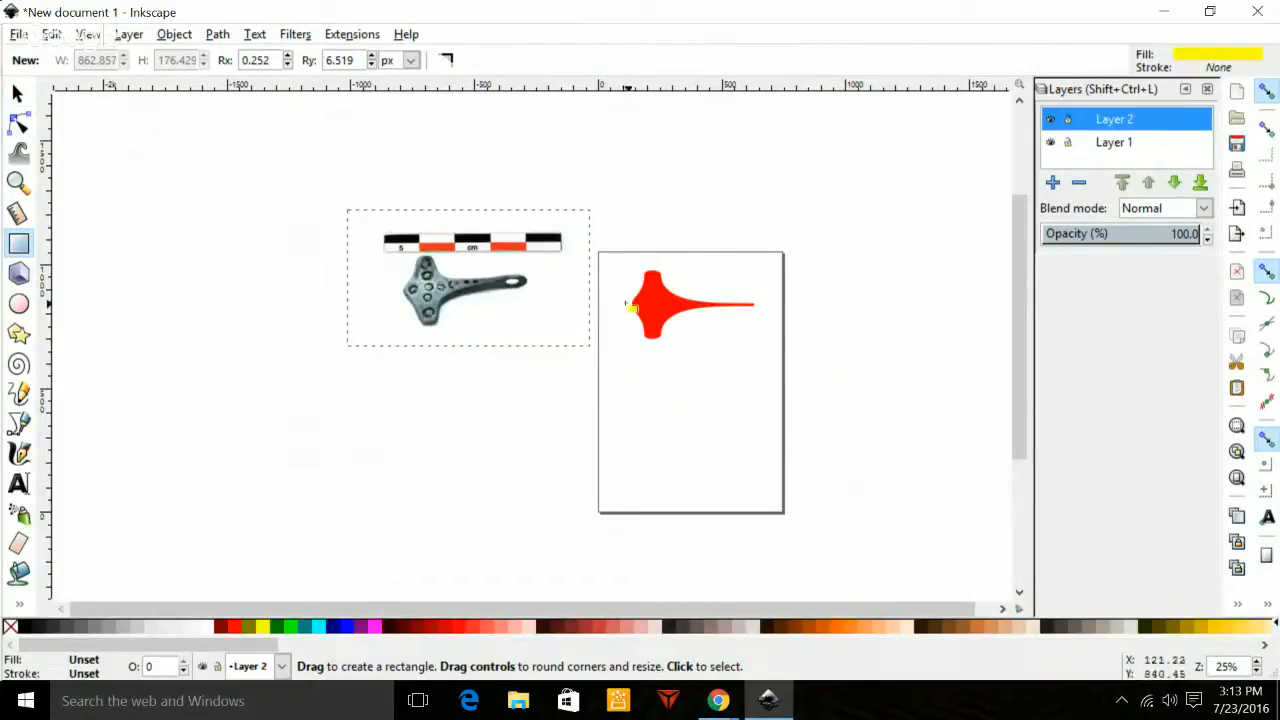
{"action": "type", "text": "++"}
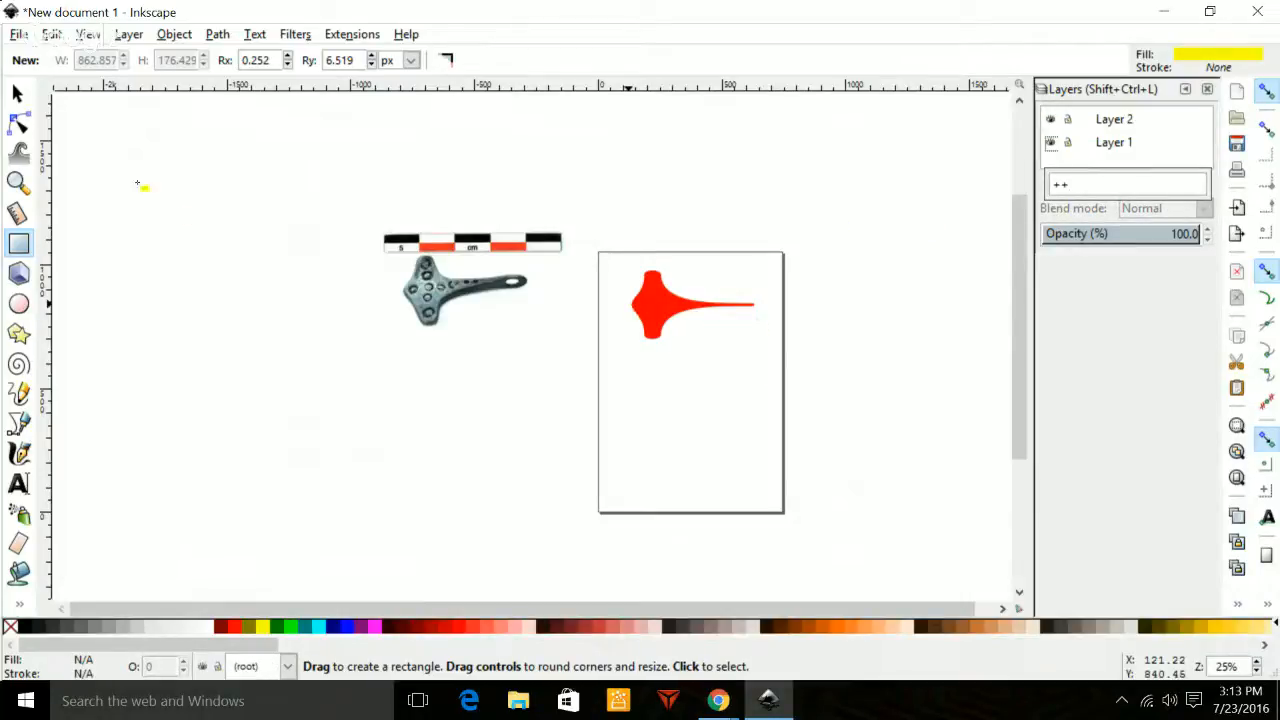
{"action": "key", "text": "Escape"}
{"action": "double_click", "coordinate": [18, 94]}
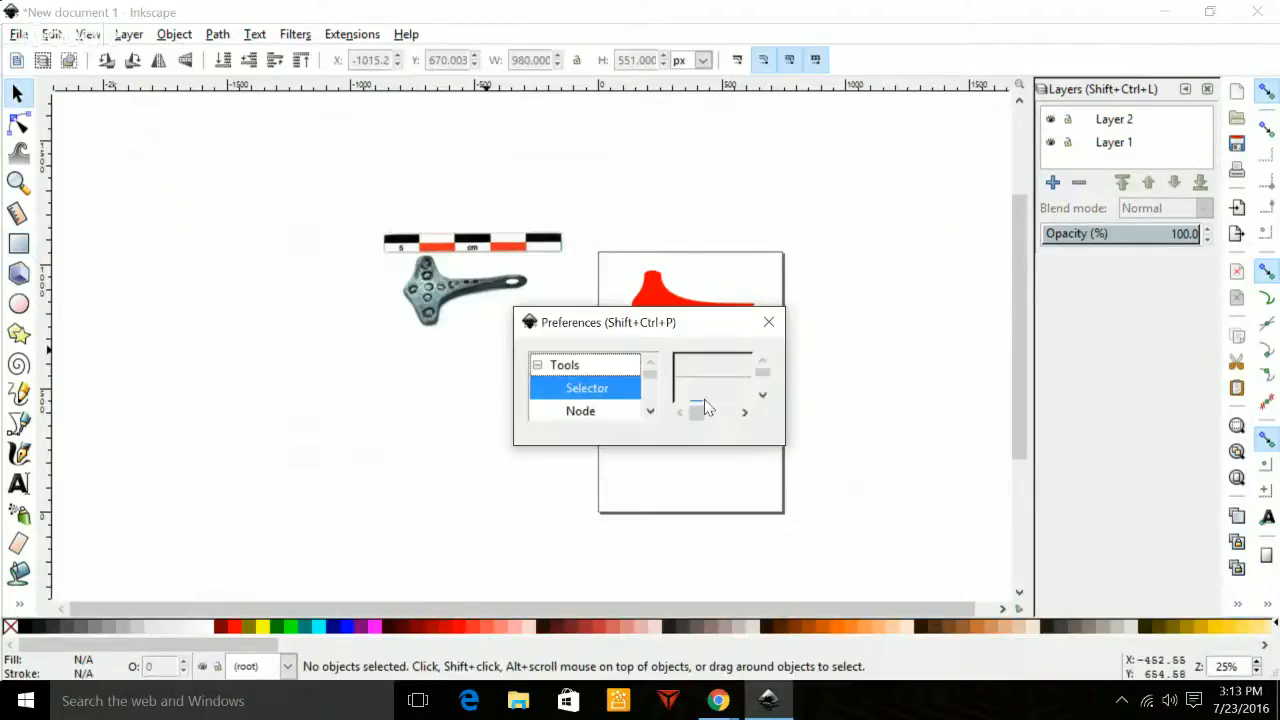
{"action": "left_click", "coordinate": [766, 310]}
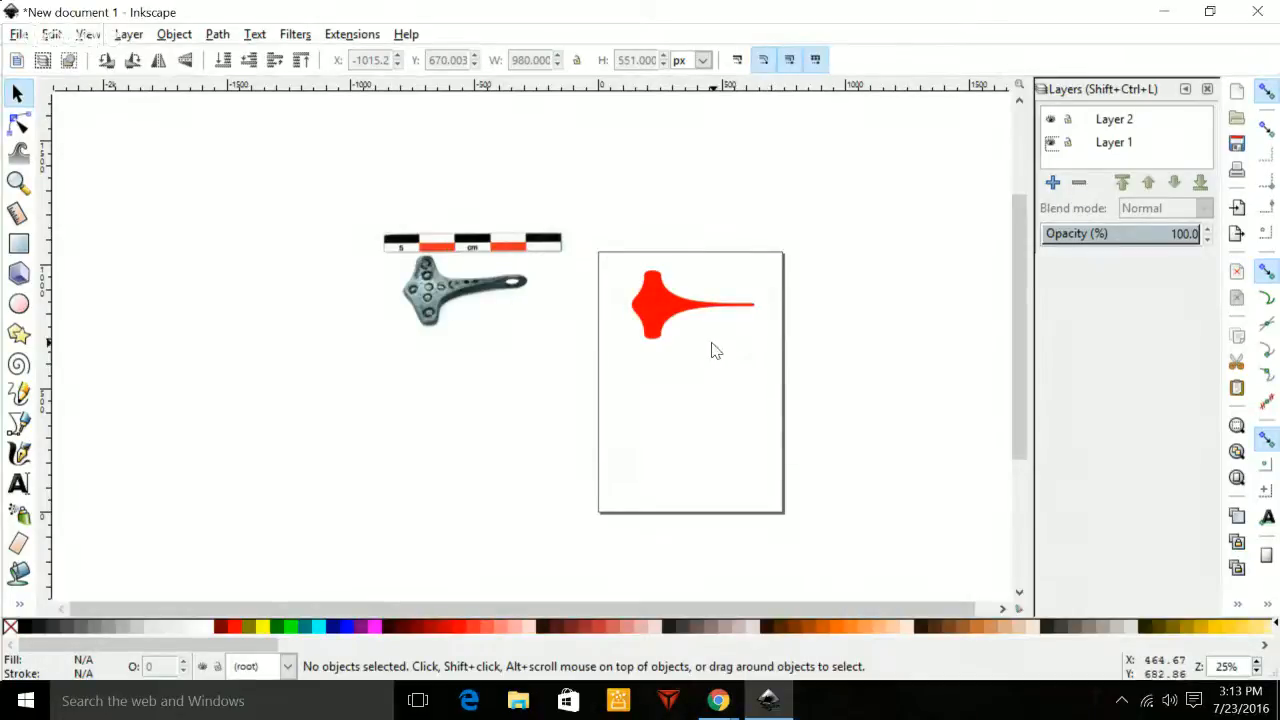
{"action": "key", "text": "plus"}
{"action": "key", "text": "plus"}
{"action": "key", "text": "plus"}
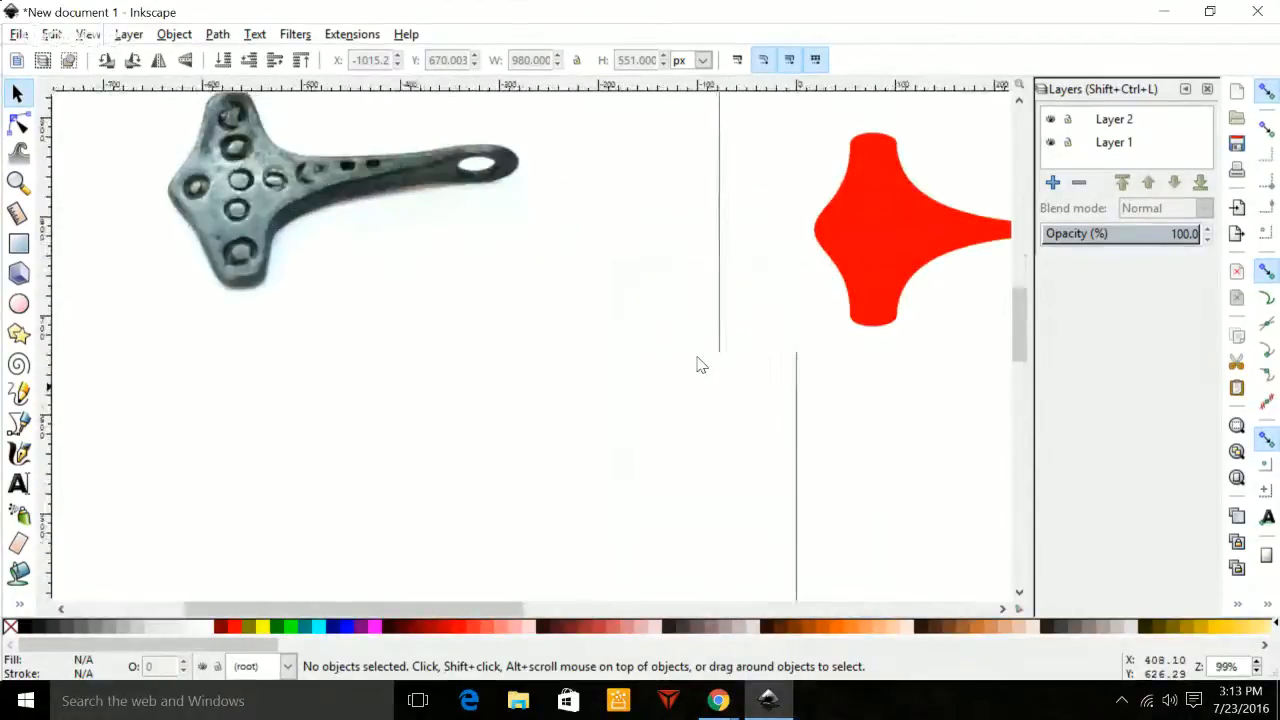
Zoom to near actual size and select the red hammer head to read its width.
{"action": "key", "text": "plus"}
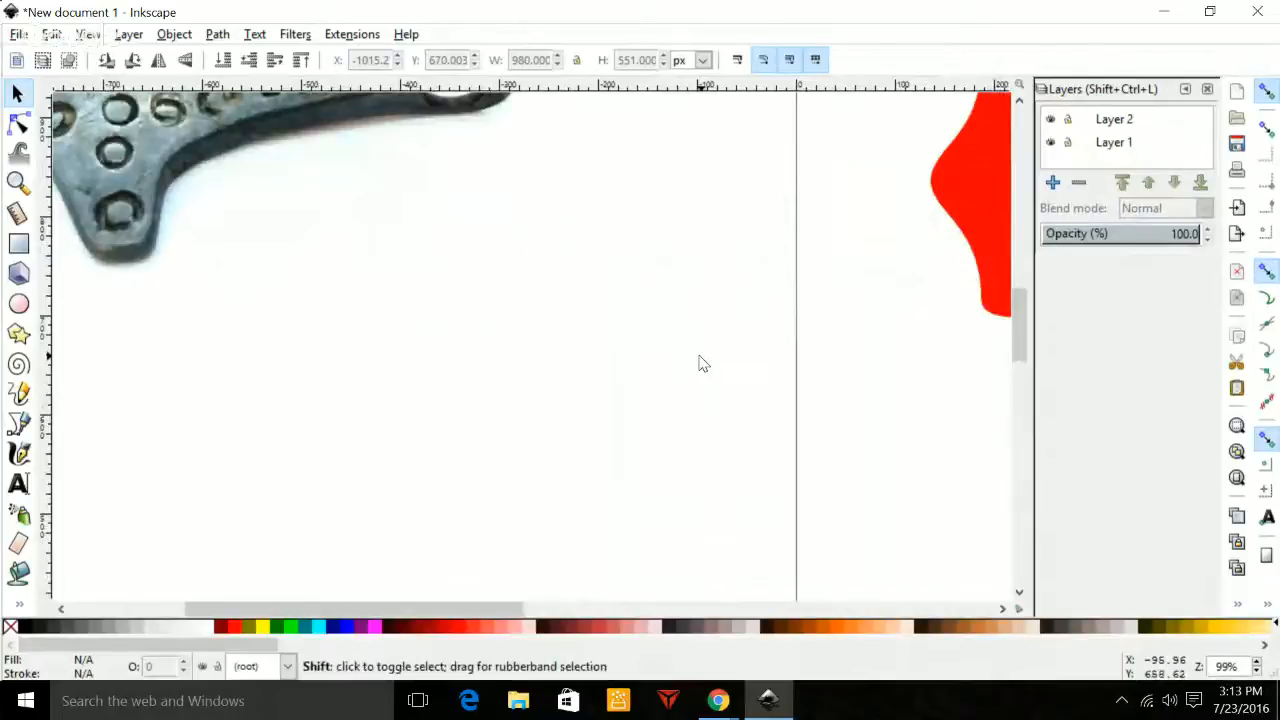
{"action": "scroll", "coordinate": [700, 363], "scroll_direction": "right", "scroll_amount": 10}
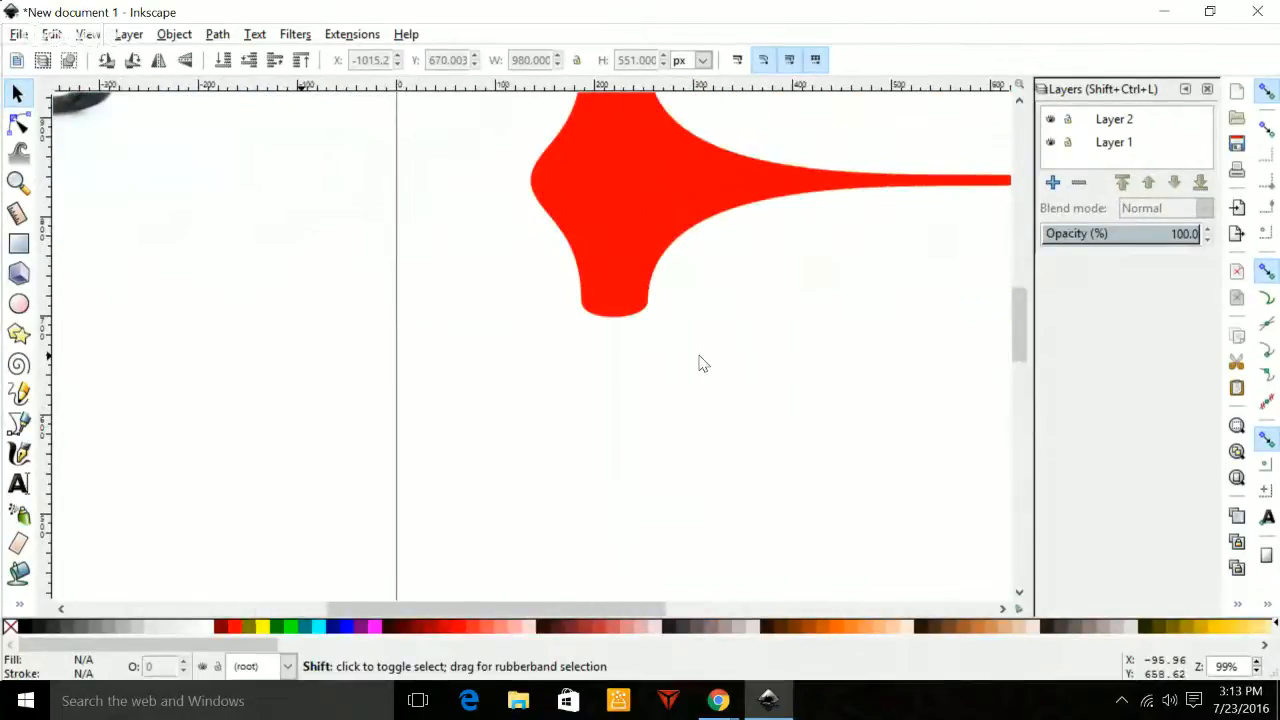
{"action": "scroll", "coordinate": [700, 363], "scroll_direction": "right", "scroll_amount": 3}
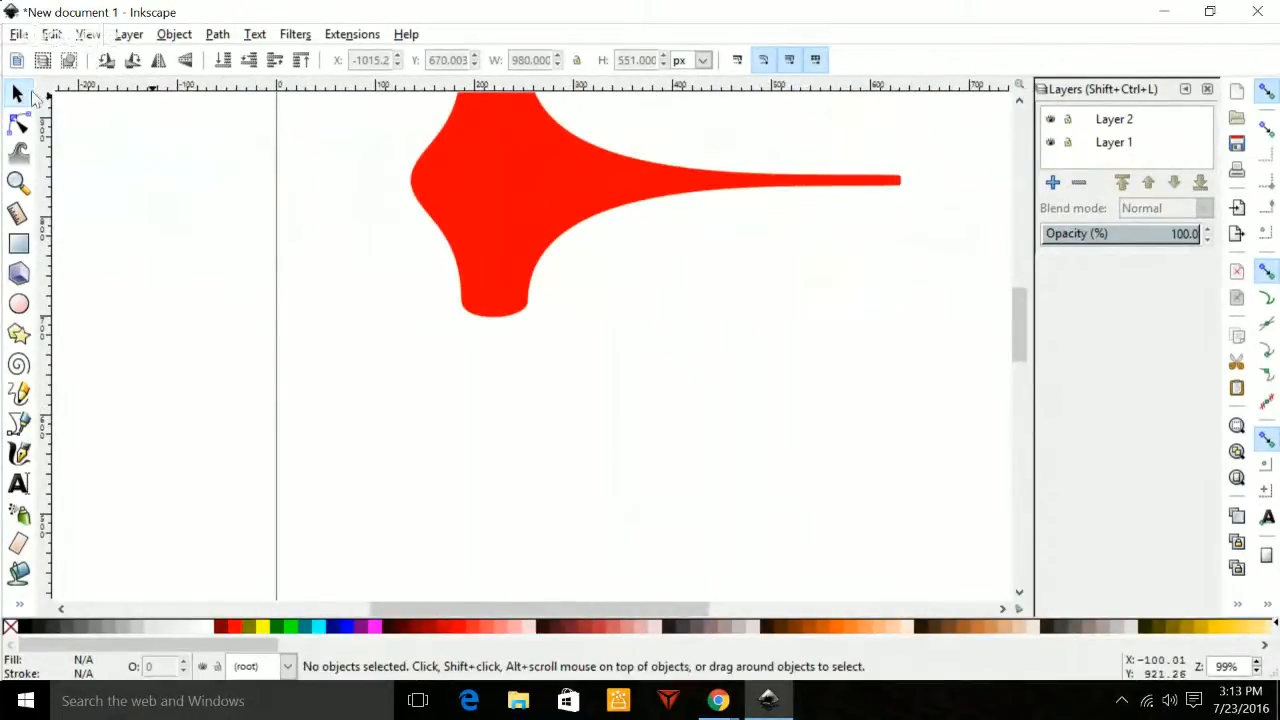
{"action": "left_click", "coordinate": [469, 209]}
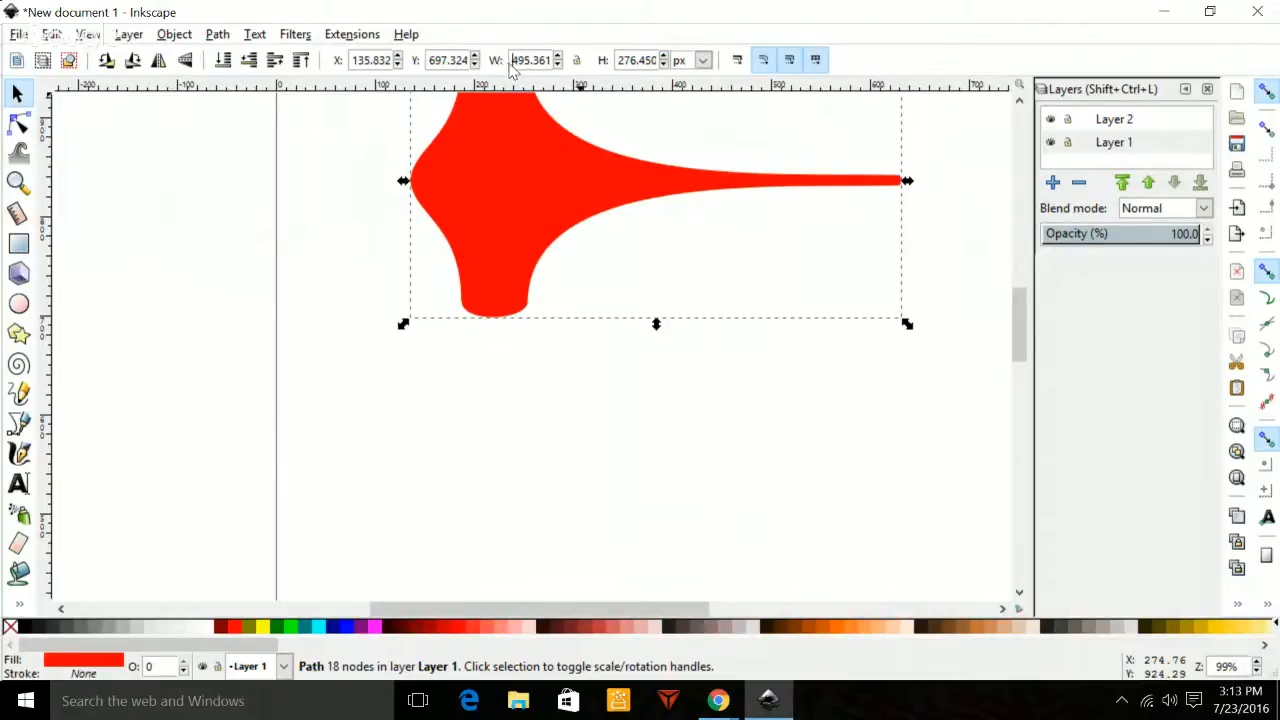
{"action": "left_click_drag", "start_coordinate": [513, 63], "coordinate": [550, 65]}
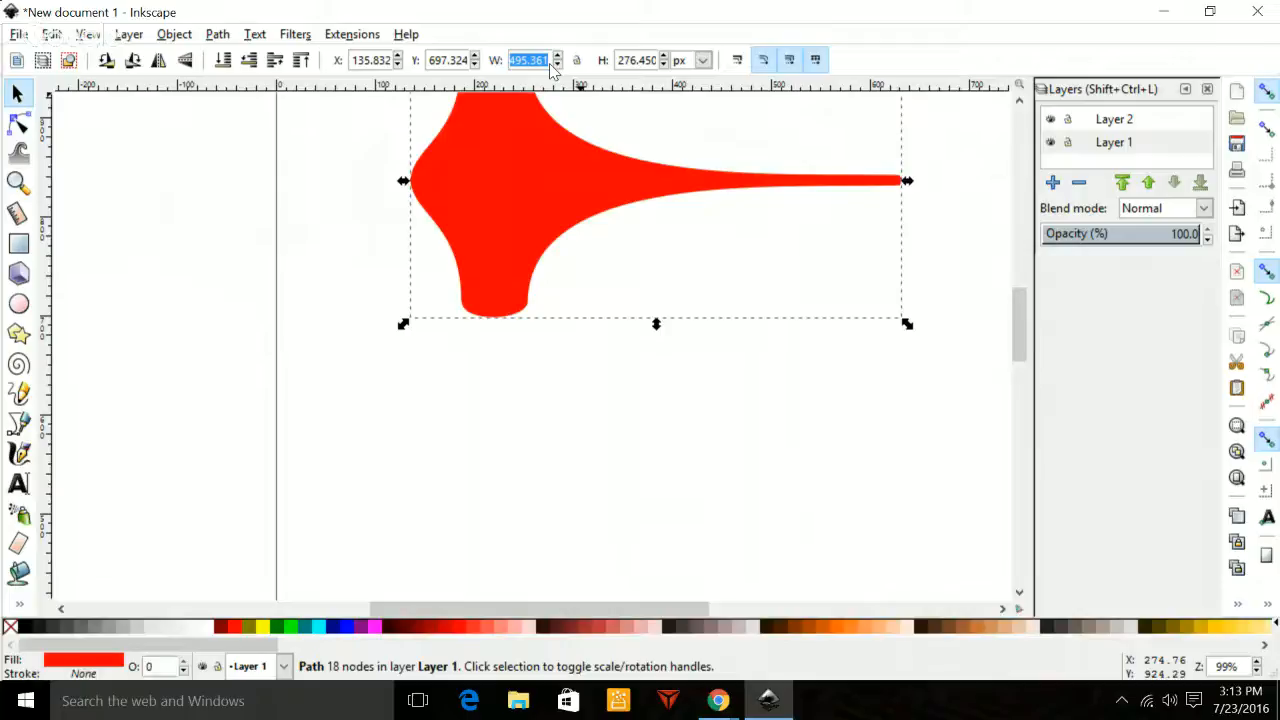
Draw a yellow handle rectangle, about 471.74 × 33.34 px, just below the hammer head.
{"action": "left_click", "coordinate": [18, 246]}
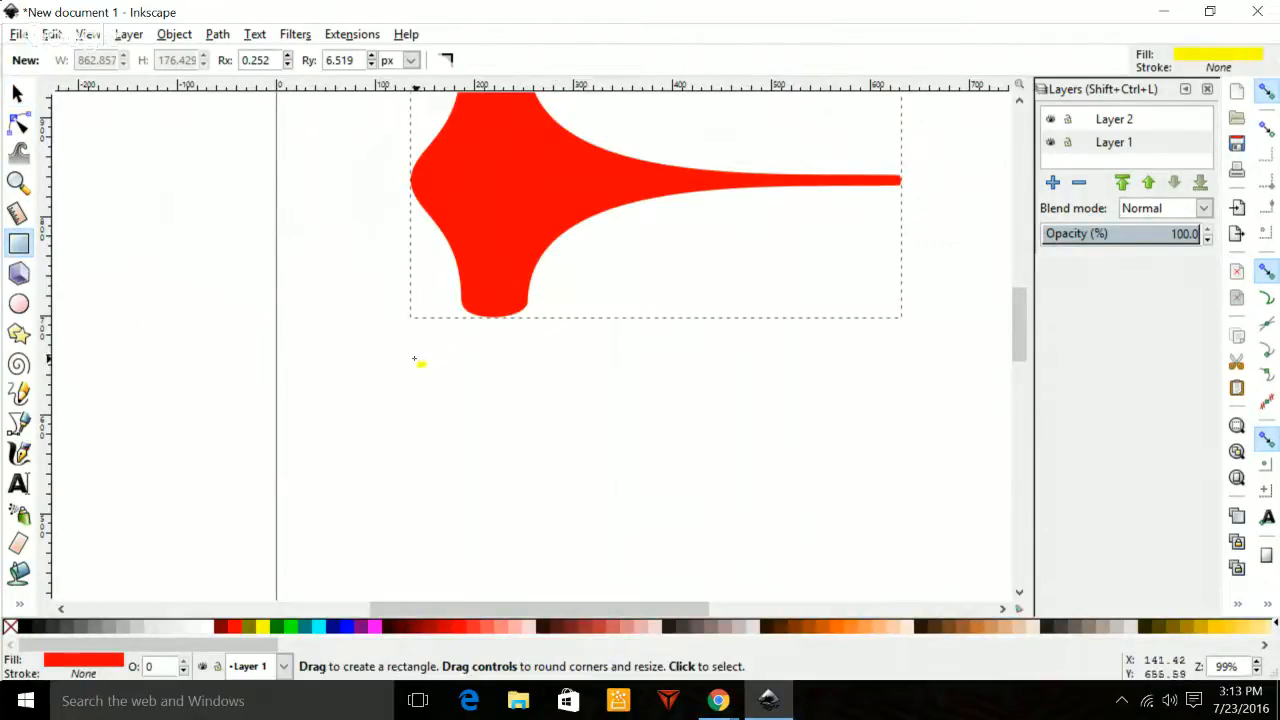
{"action": "left_click_drag", "start_coordinate": [411, 360], "coordinate": [876, 393]}
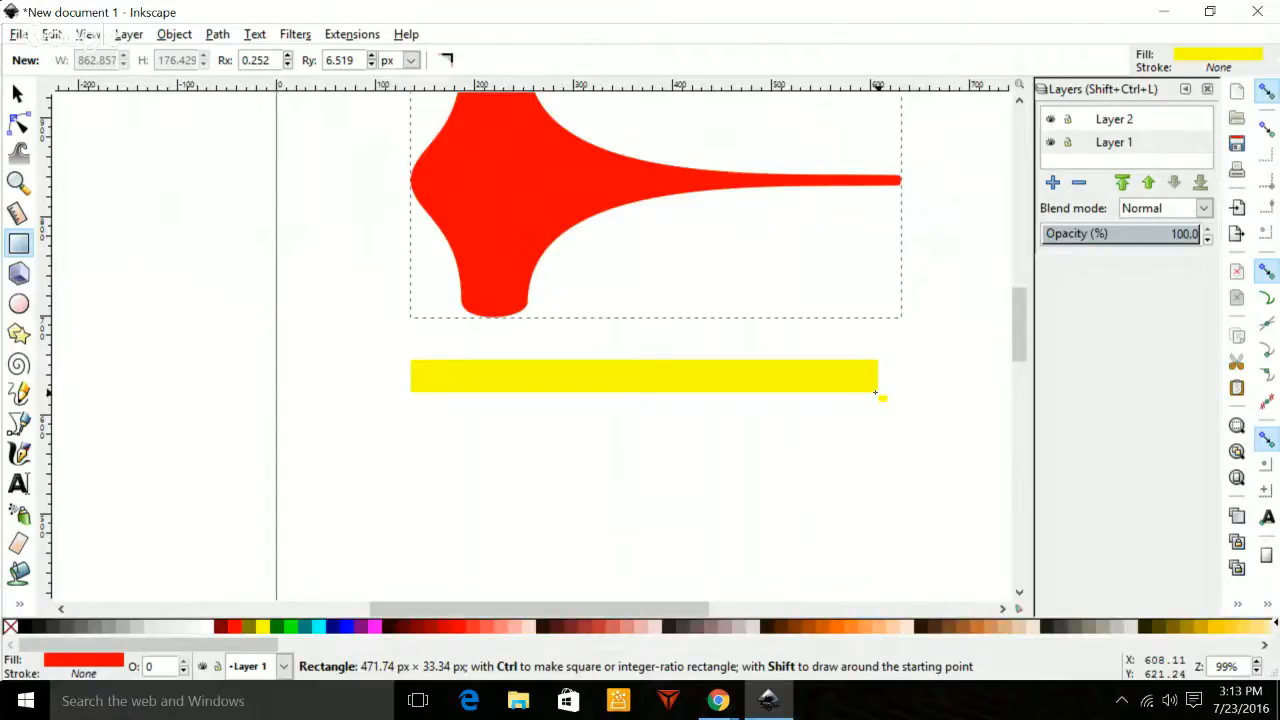
{"action": "left_click_drag", "start_coordinate": [876, 393], "coordinate": [877, 393]}
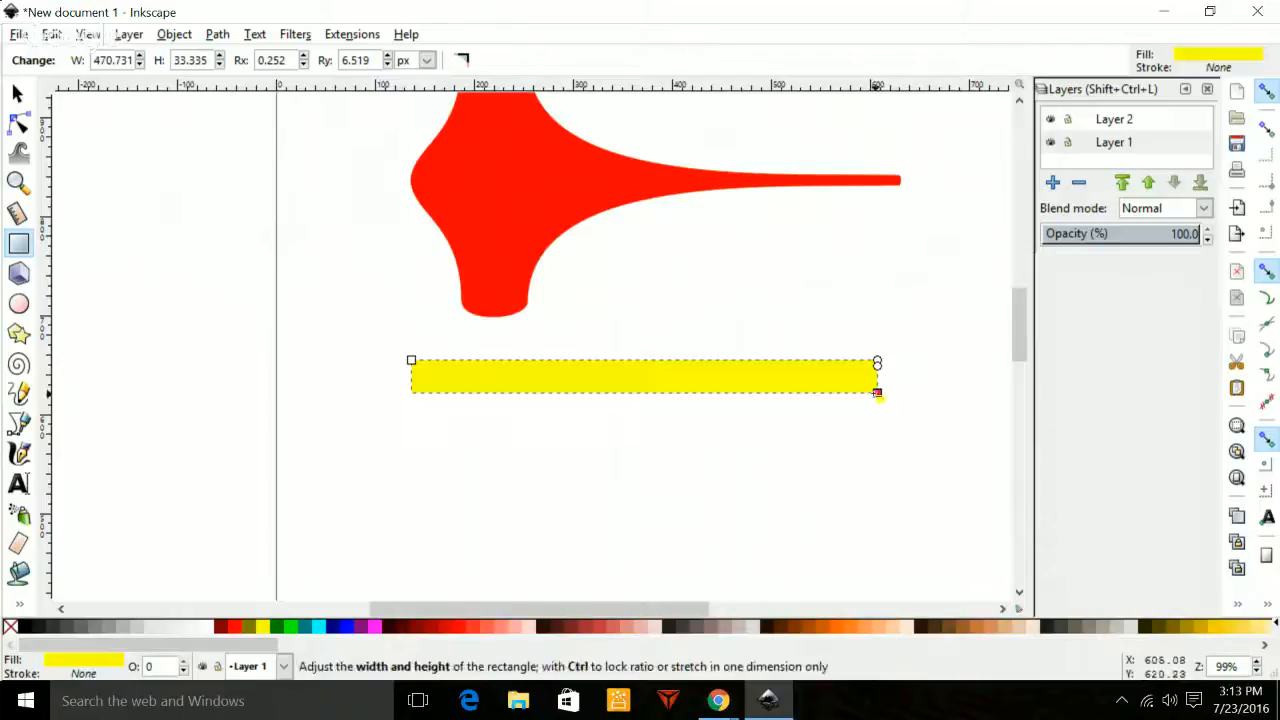
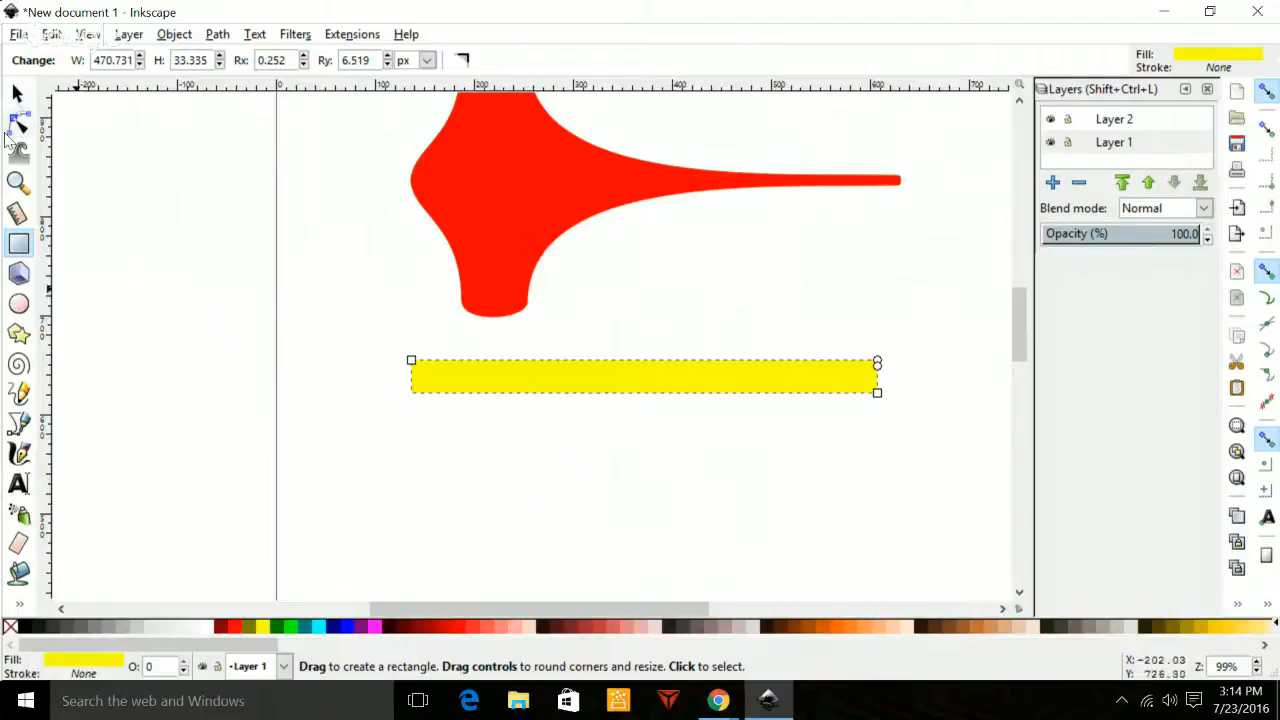
Set the yellow bar's width to 495.361 px, then deselect it.
{"action": "left_click", "coordinate": [17, 93]}
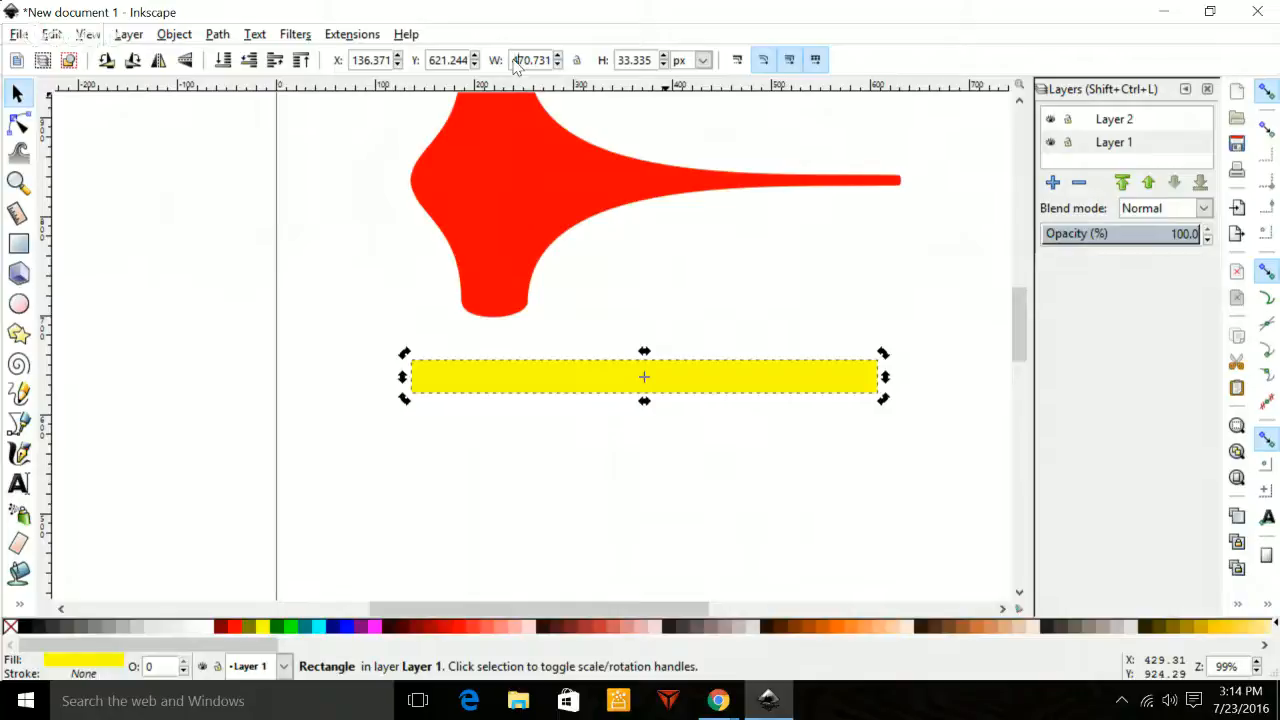
{"action": "left_click_drag", "start_coordinate": [516, 62], "coordinate": [566, 72]}
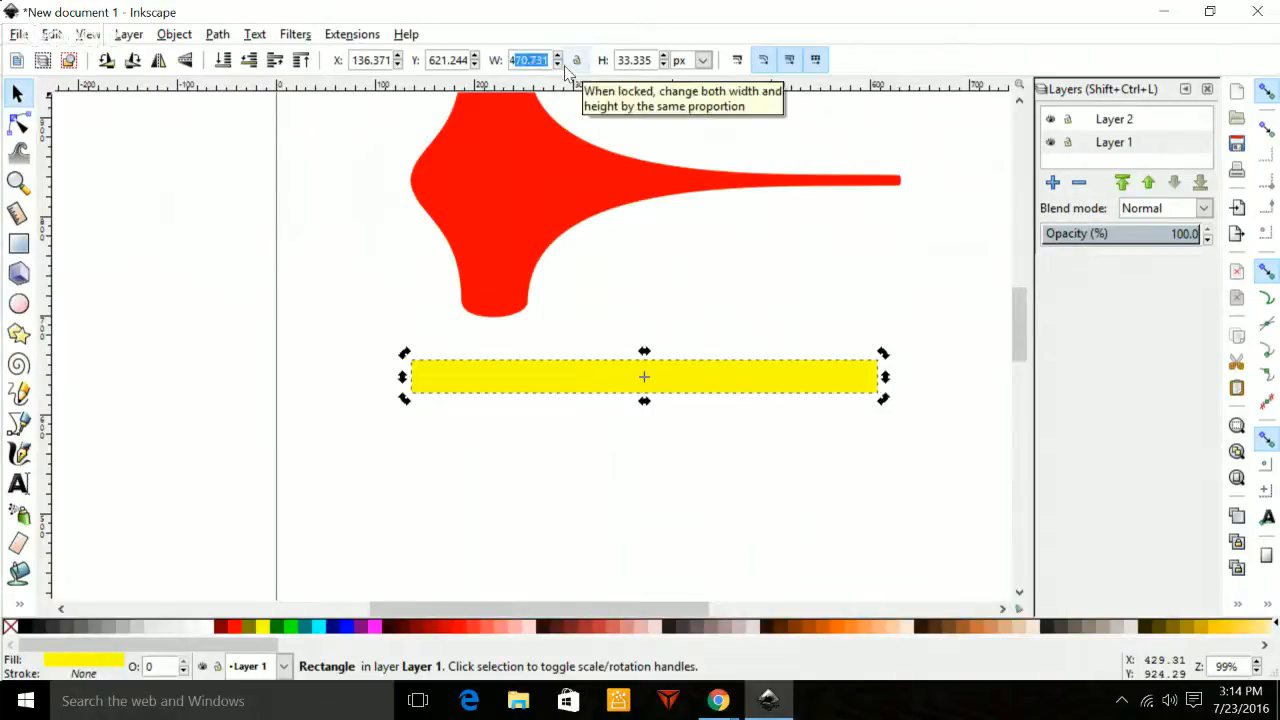
{"action": "key", "text": "BackSpace"}
{"action": "key", "text": "BackSpace"}
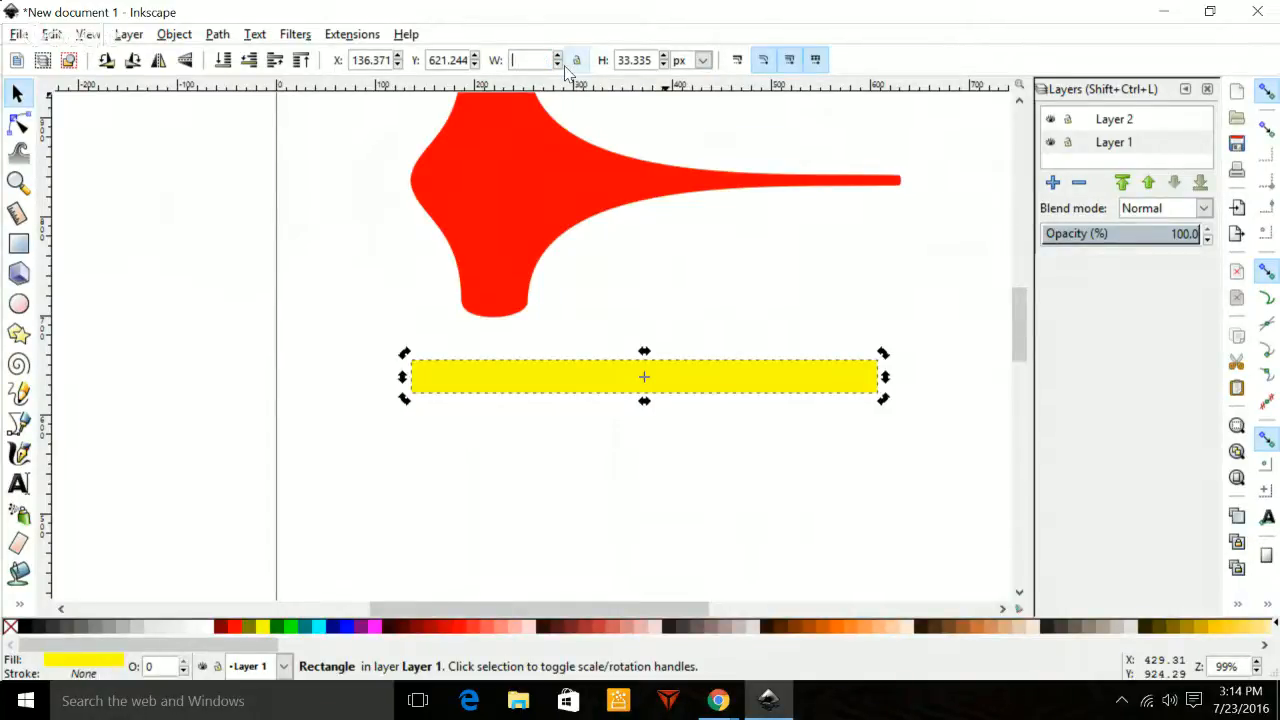
{"action": "type", "text": "495.361"}
{"action": "key", "text": "Return"}
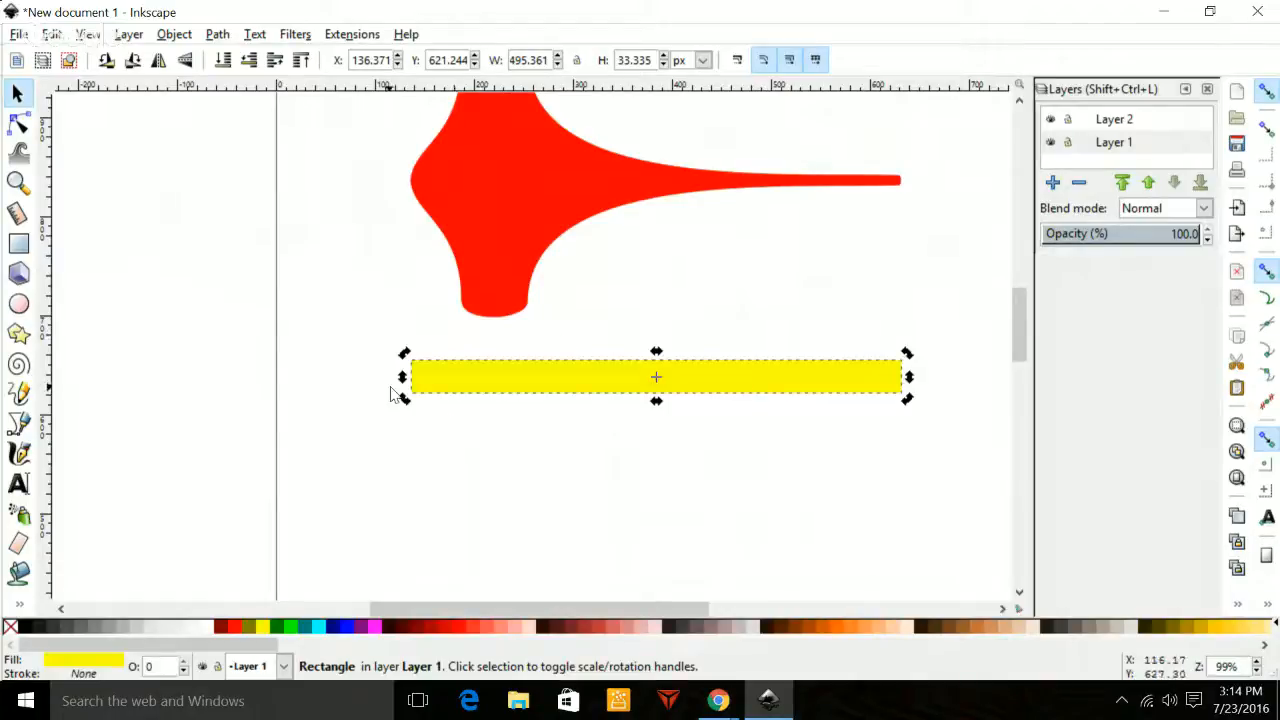
{"action": "left_click", "coordinate": [746, 316]}
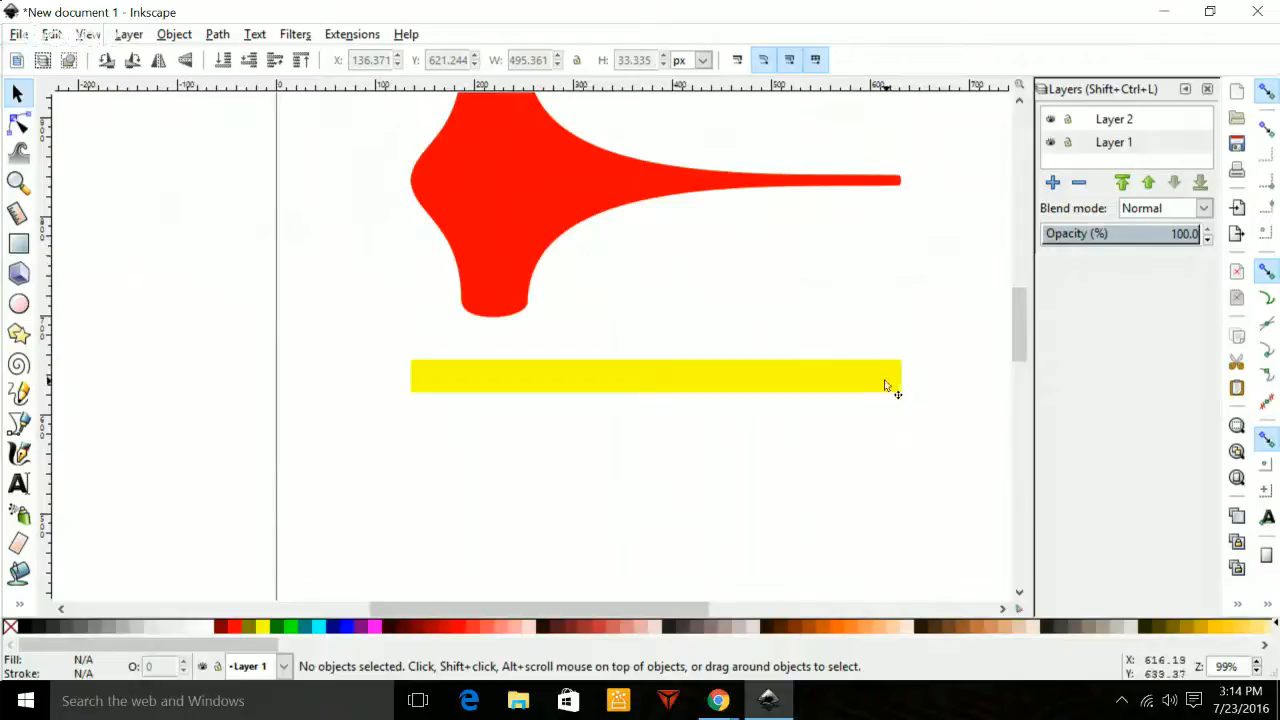
Draw a small yellow circle and check the bar's height value.
{"action": "left_click", "coordinate": [19, 303]}
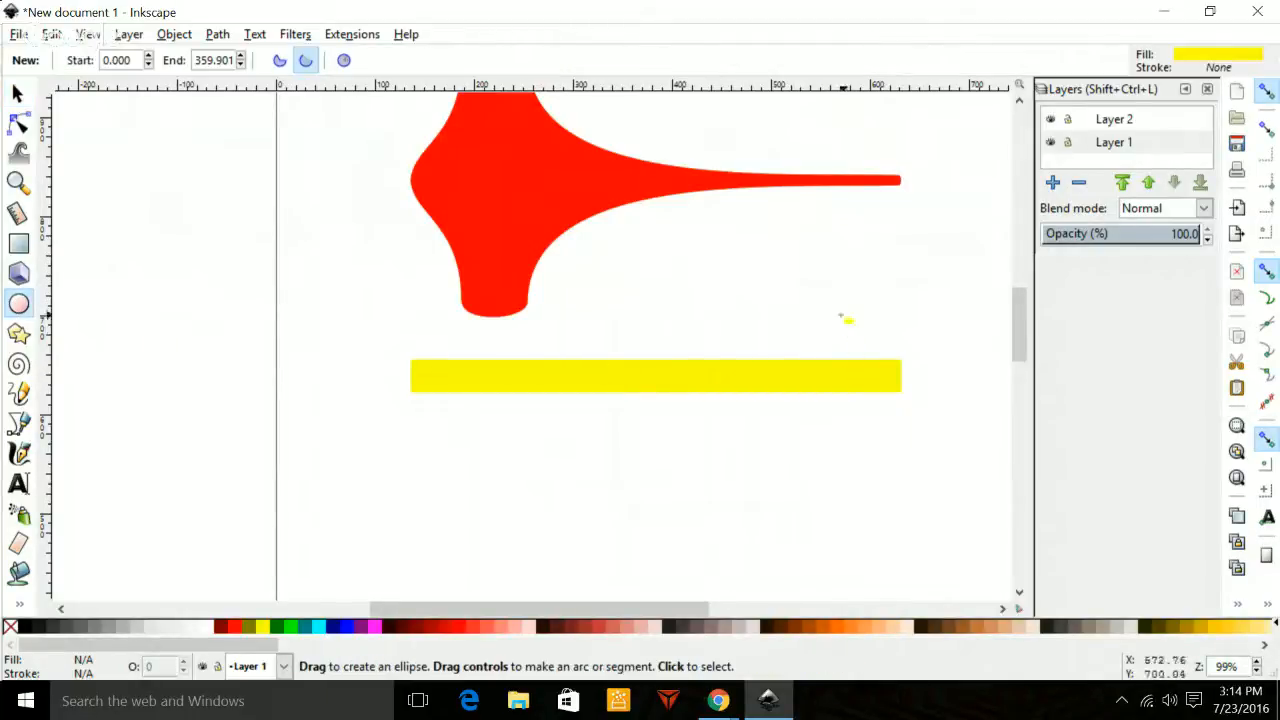
{"action": "left_click_drag", "start_coordinate": [842, 304], "coordinate": [884, 343]}
{"action": "key", "text": "s"}
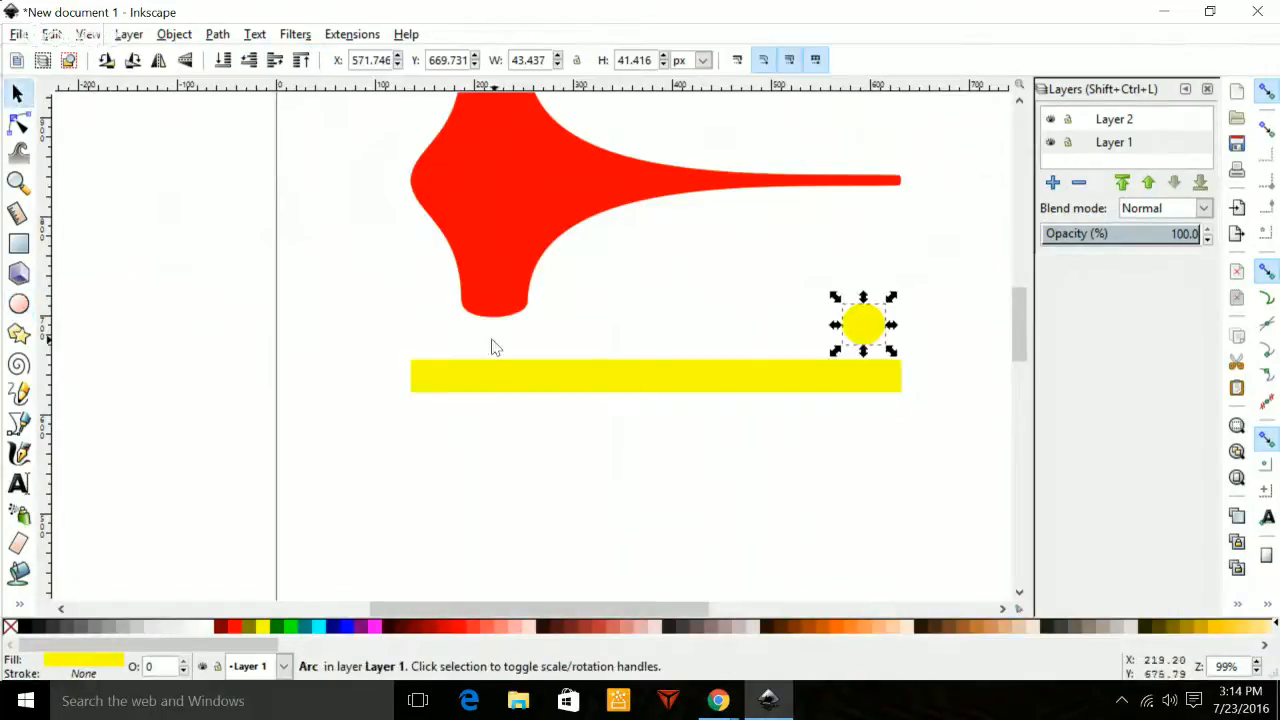
{"action": "left_click", "coordinate": [545, 388]}
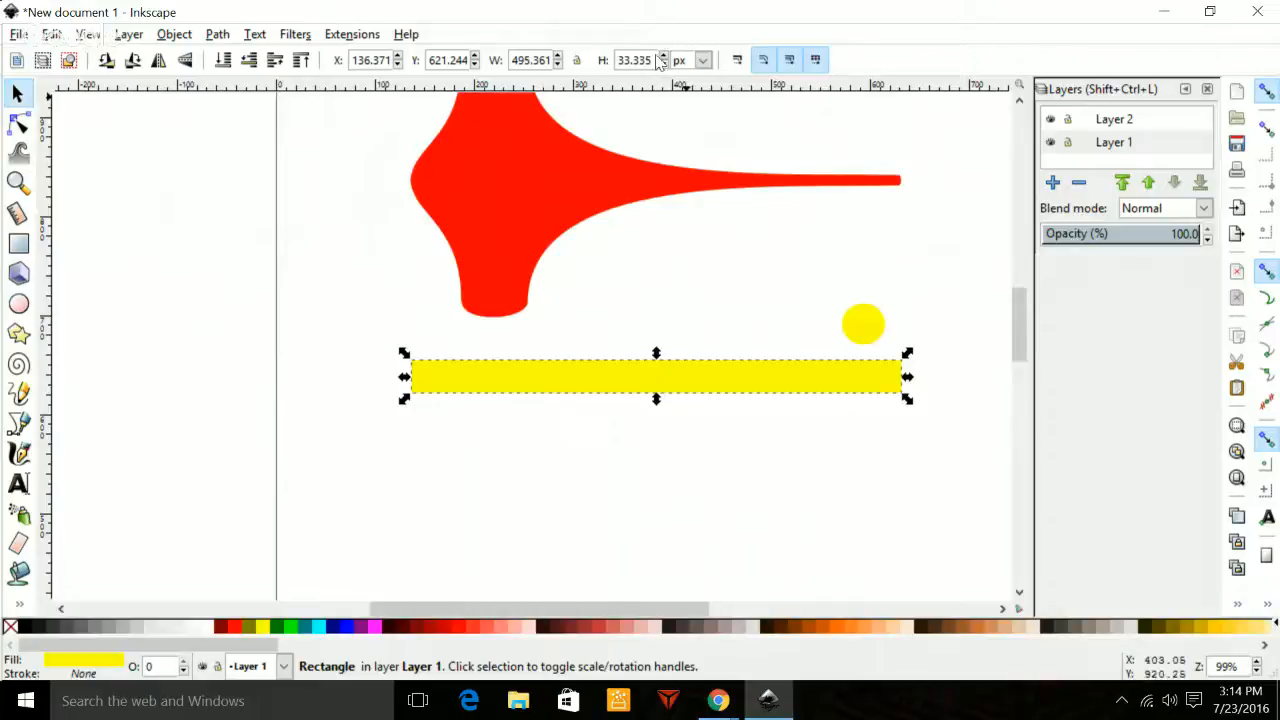
{"action": "left_click_drag", "start_coordinate": [652, 62], "coordinate": [608, 66]}
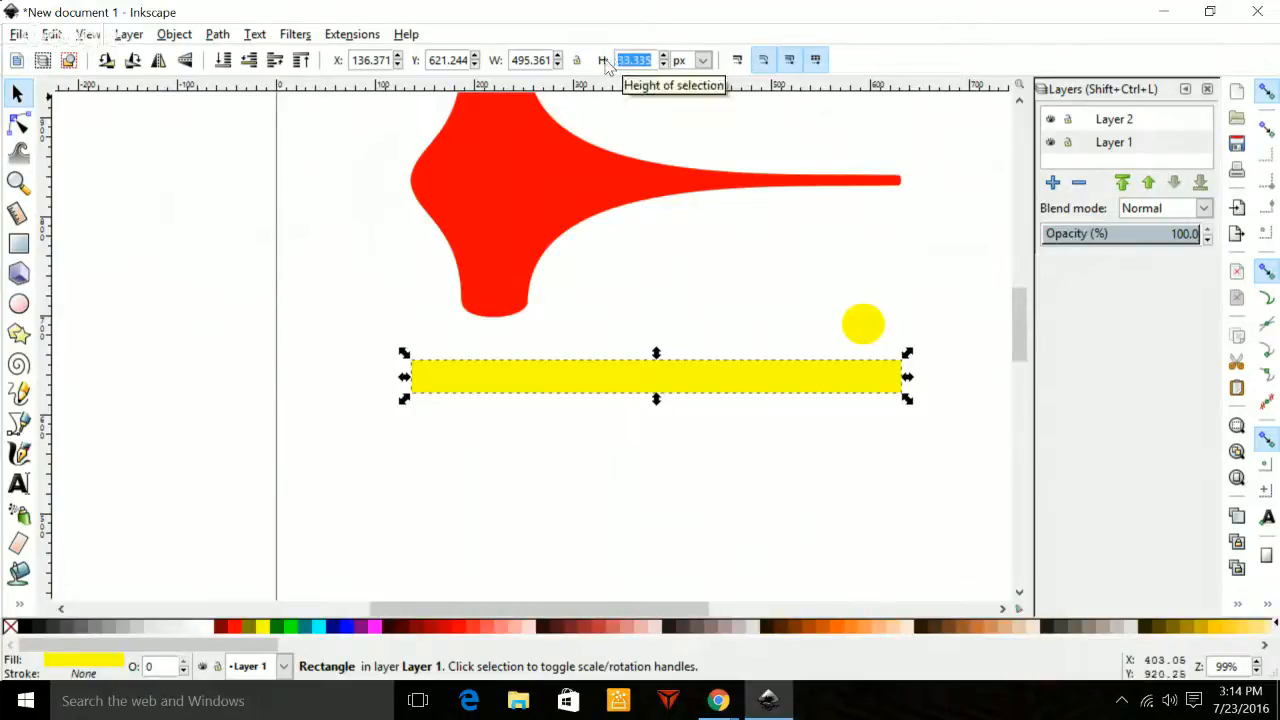
Size the circle to 33.335 × 33.335 px and move it onto the handle's tip.
{"action": "left_click", "coordinate": [866, 326]}
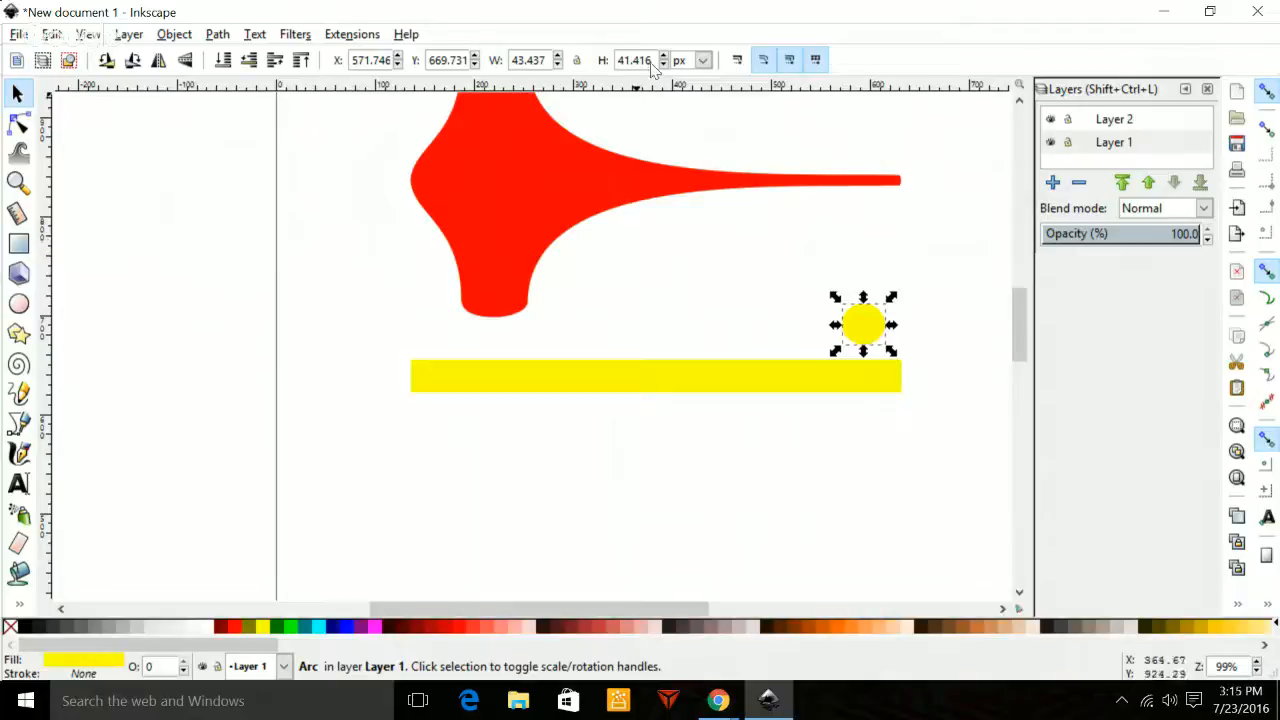
{"action": "left_click_drag", "start_coordinate": [656, 62], "coordinate": [593, 65]}
{"action": "type", "text": "33.335"}
{"action": "key", "text": "Return"}
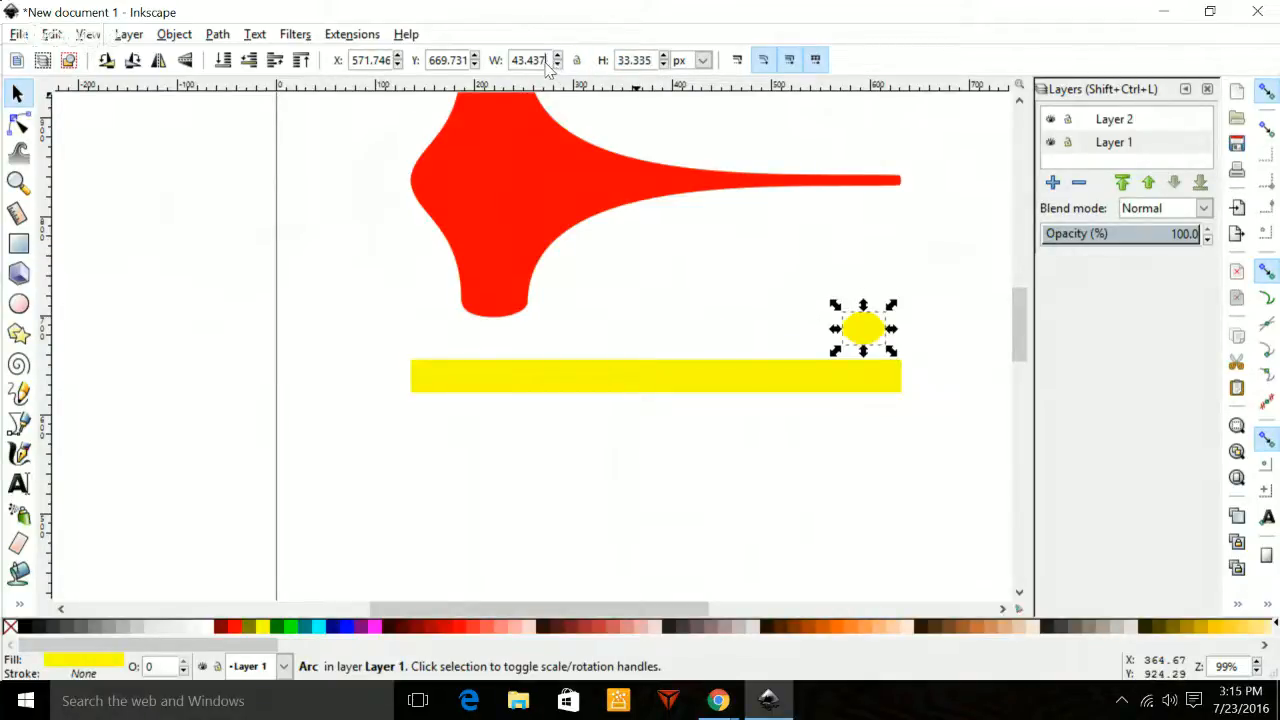
{"action": "left_click_drag", "start_coordinate": [548, 64], "coordinate": [506, 62]}
{"action": "type", "text": "33.335"}
{"action": "key", "text": "Return"}
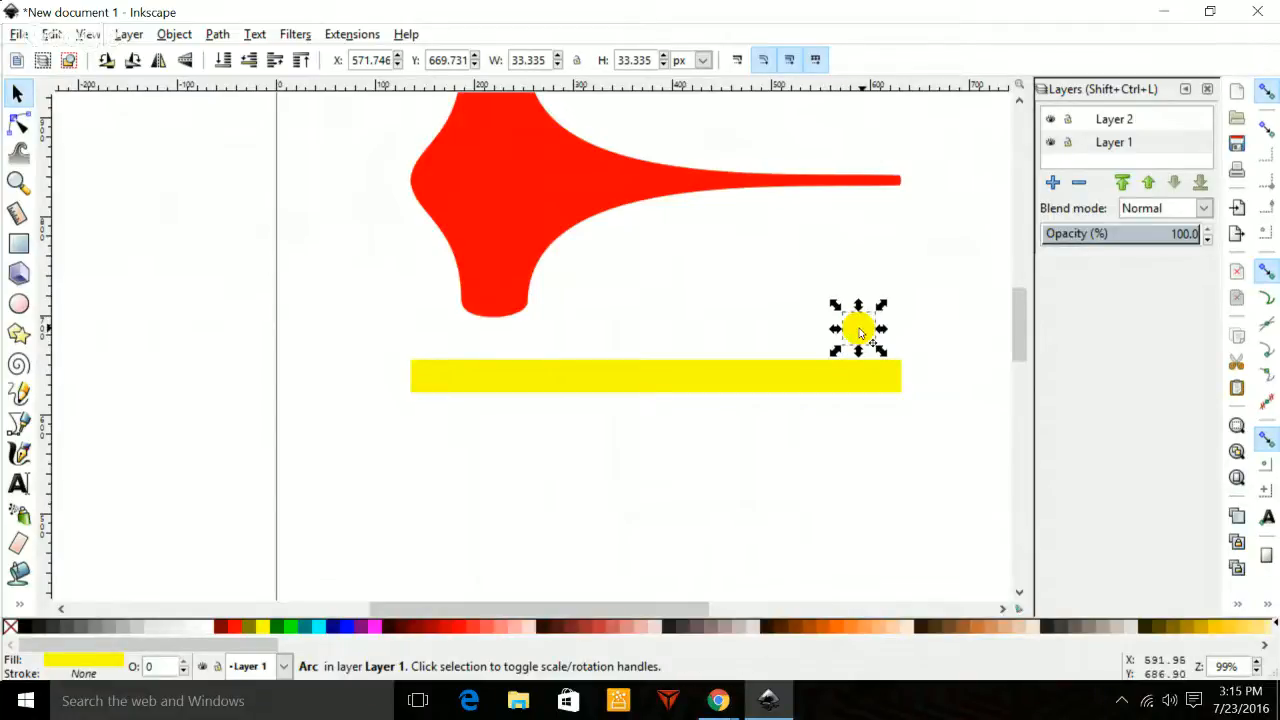
{"action": "left_click_drag", "start_coordinate": [860, 333], "coordinate": [887, 182]}
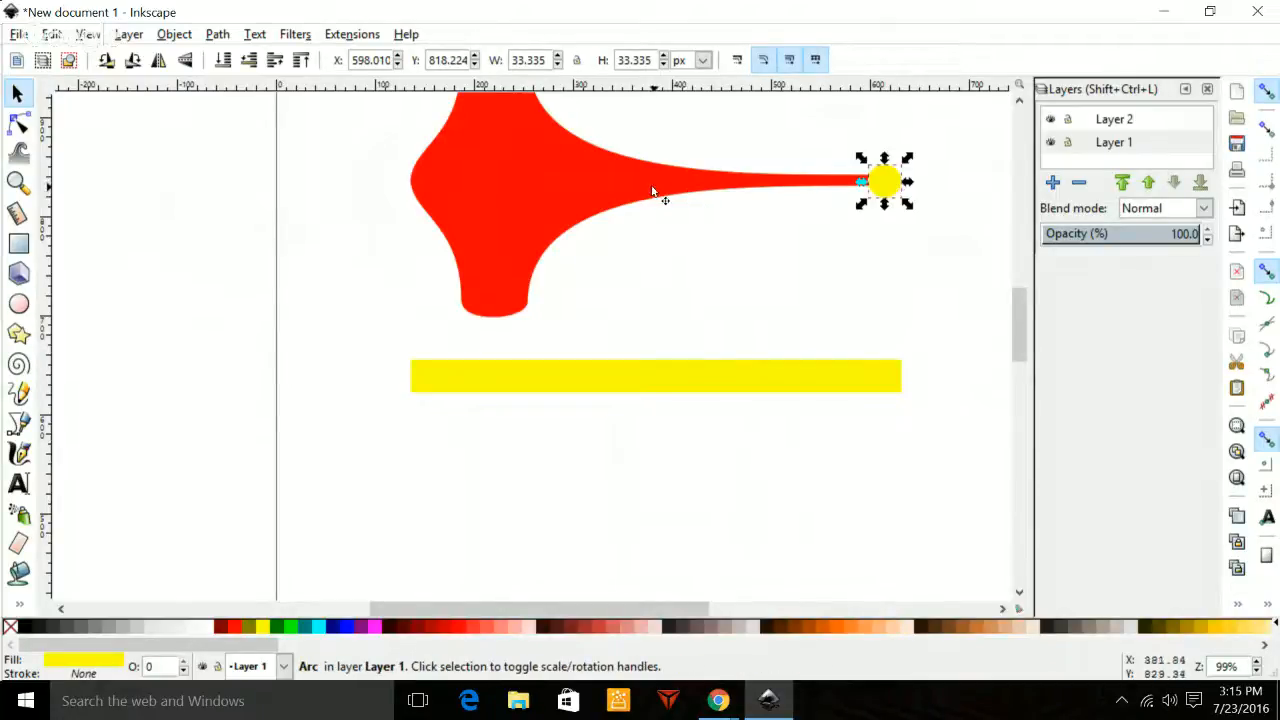
Align the circle's right edge with the red hammer shape's right end.
{"action": "left_click", "coordinate": [582, 186], "text": "shift"}
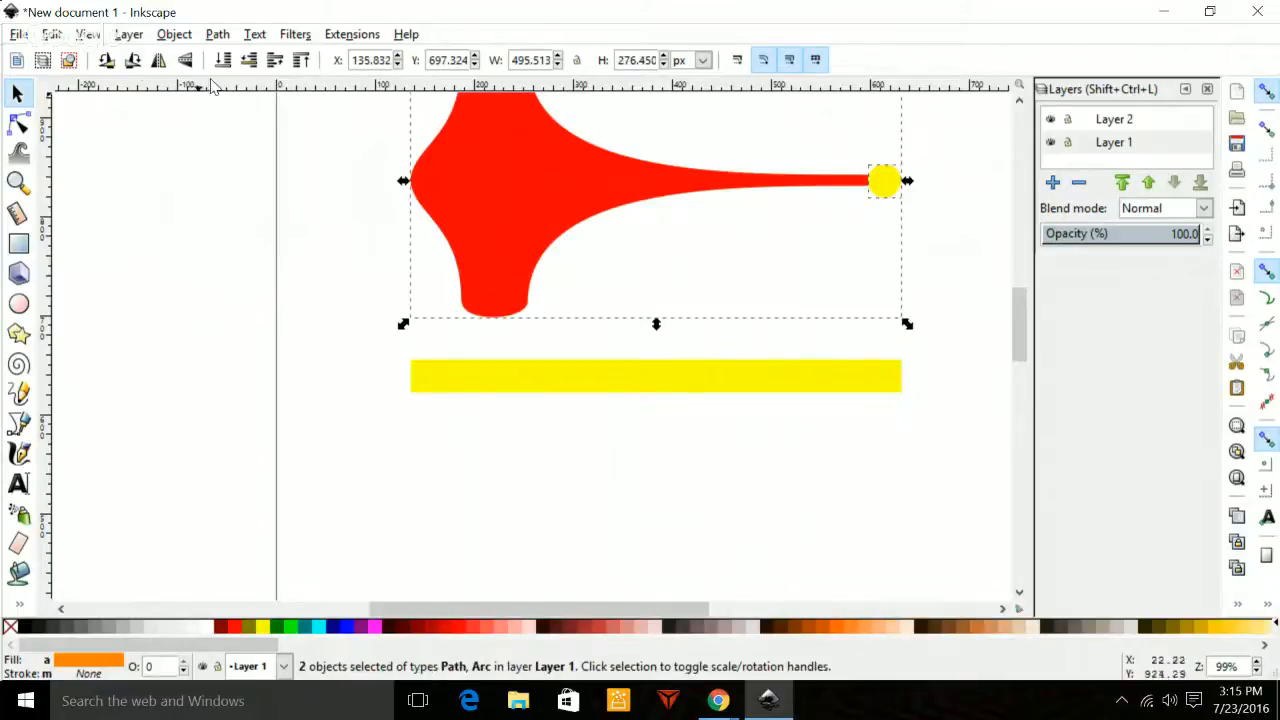
{"action": "left_click", "coordinate": [174, 34]}
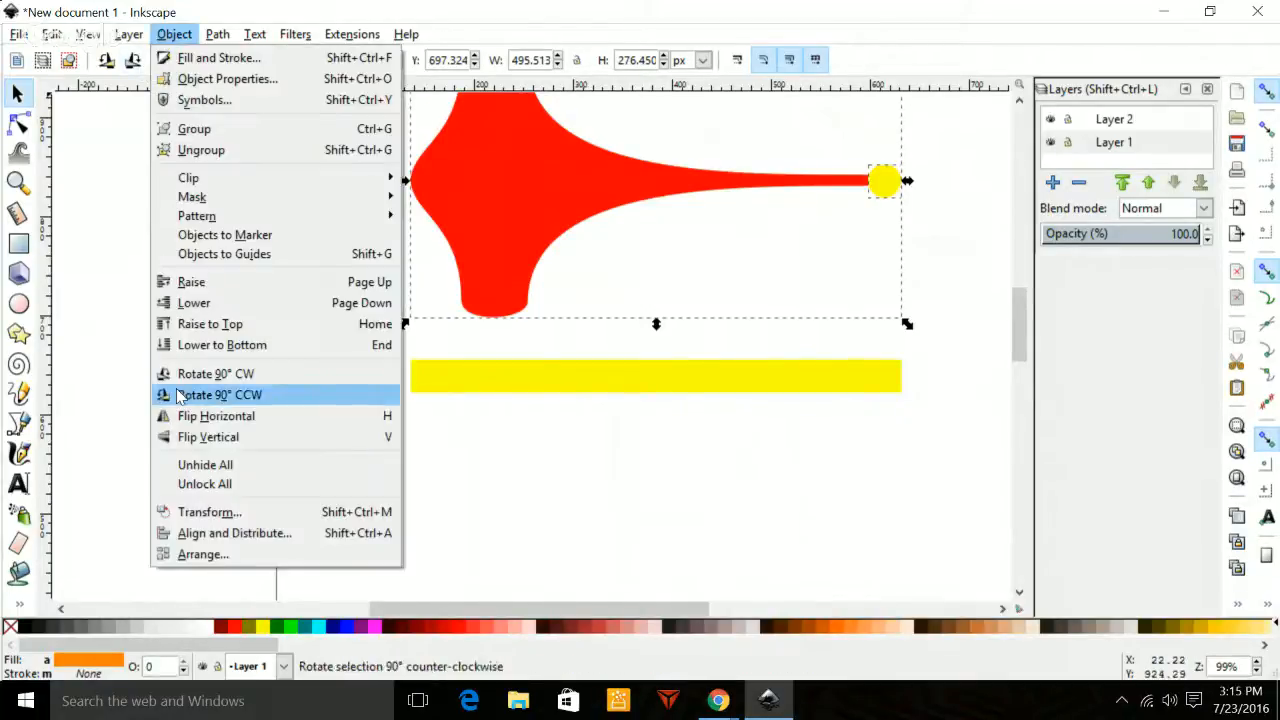
{"action": "left_click", "coordinate": [180, 538]}
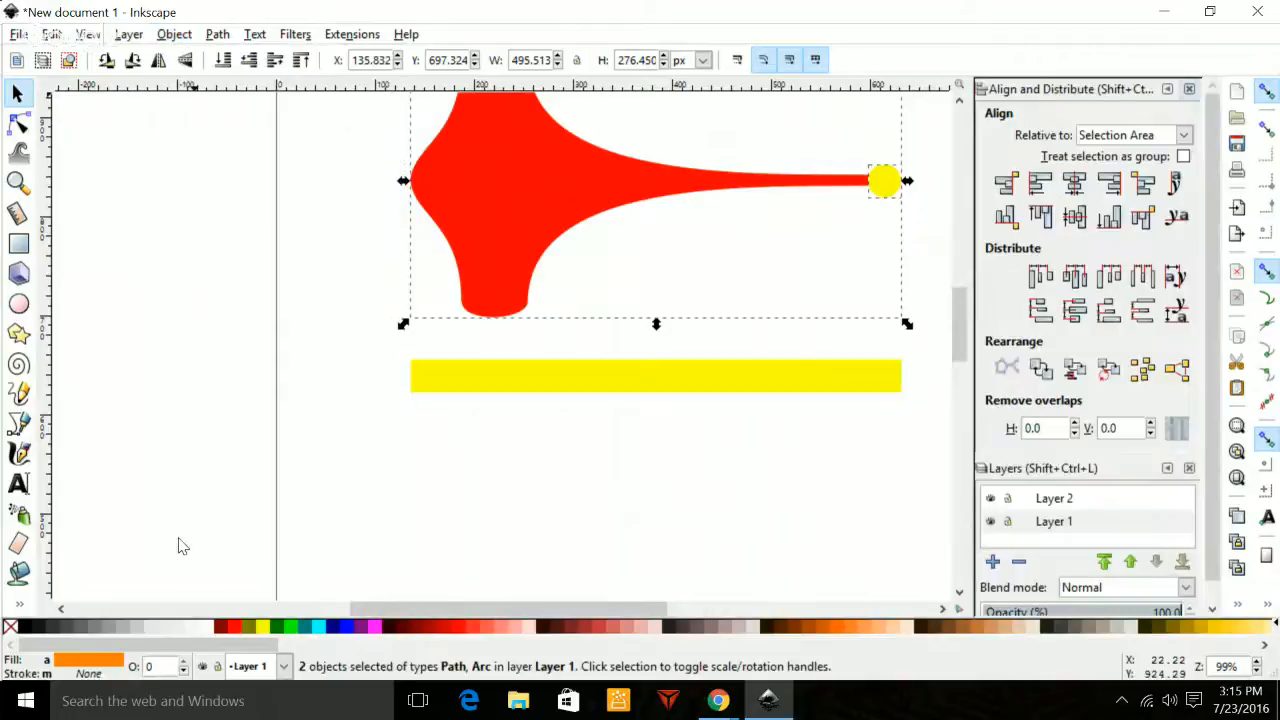
{"action": "left_click", "coordinate": [1108, 184]}
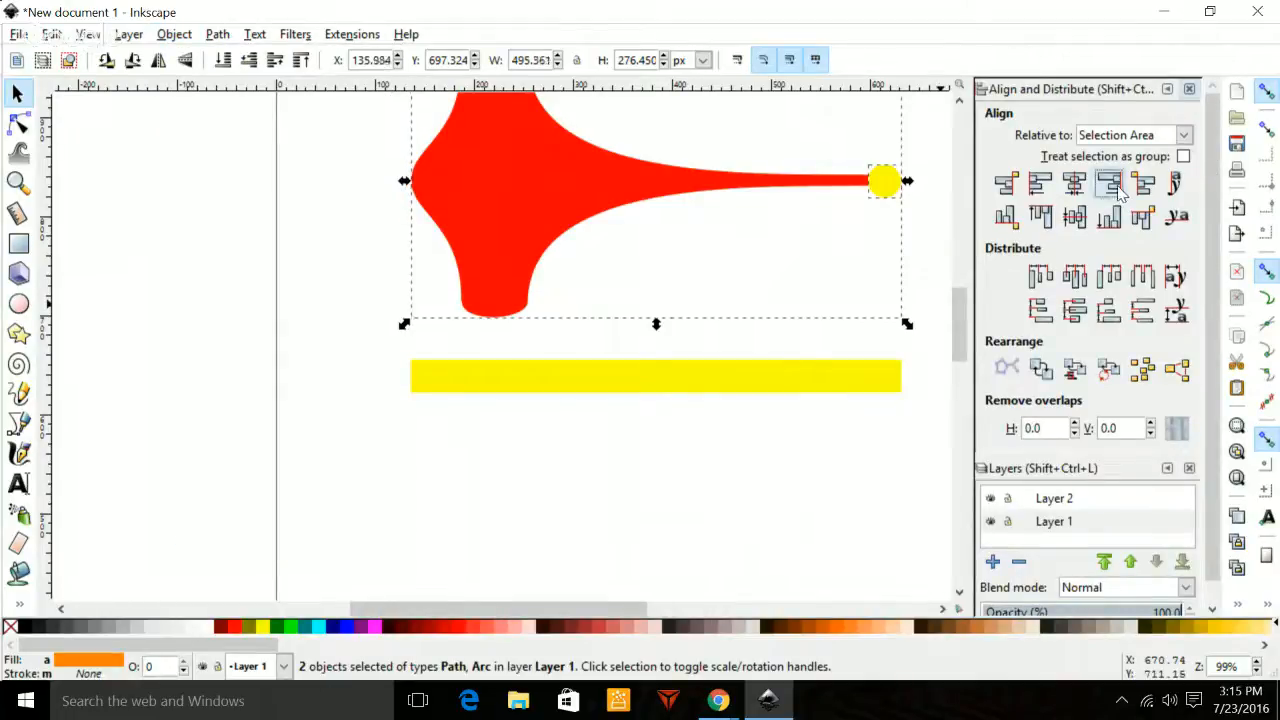
Align the bar's left edge with the red shape and shorten it to stop before the circle.
{"action": "left_click", "coordinate": [757, 447]}
{"action": "left_click", "coordinate": [744, 388]}
{"action": "left_click", "coordinate": [567, 193], "text": "shift"}
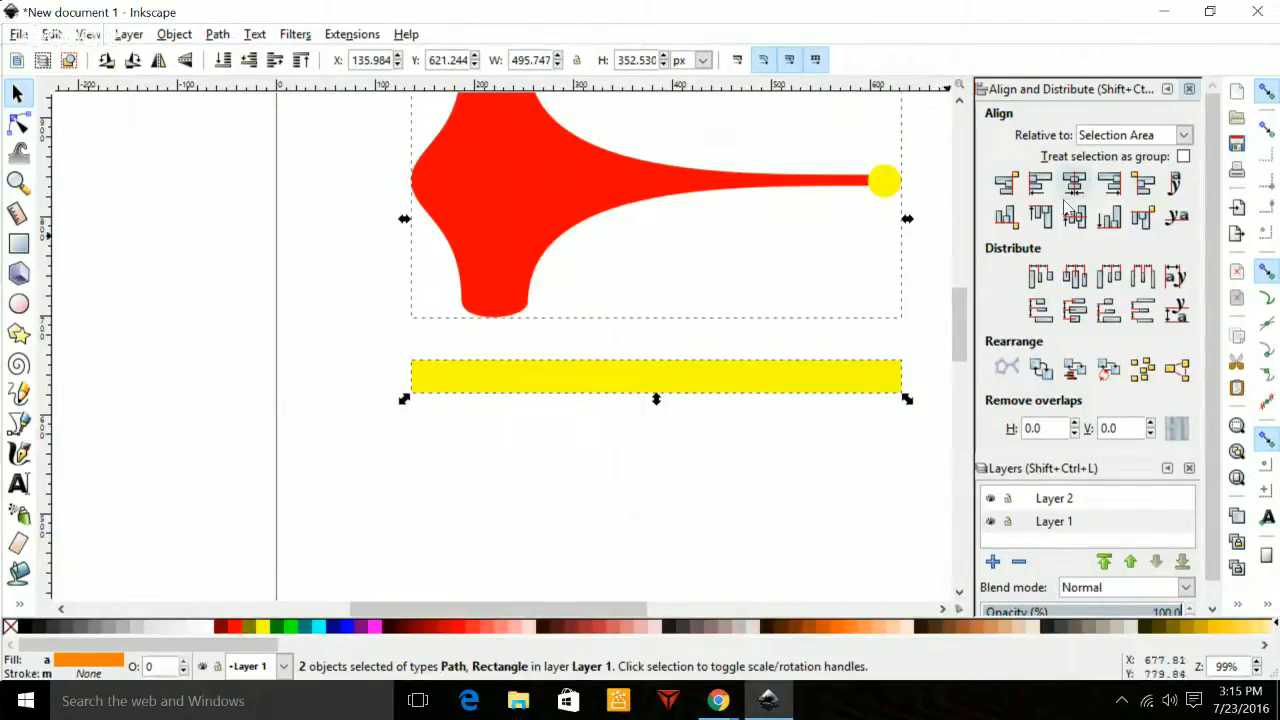
{"action": "left_click", "coordinate": [1037, 186]}
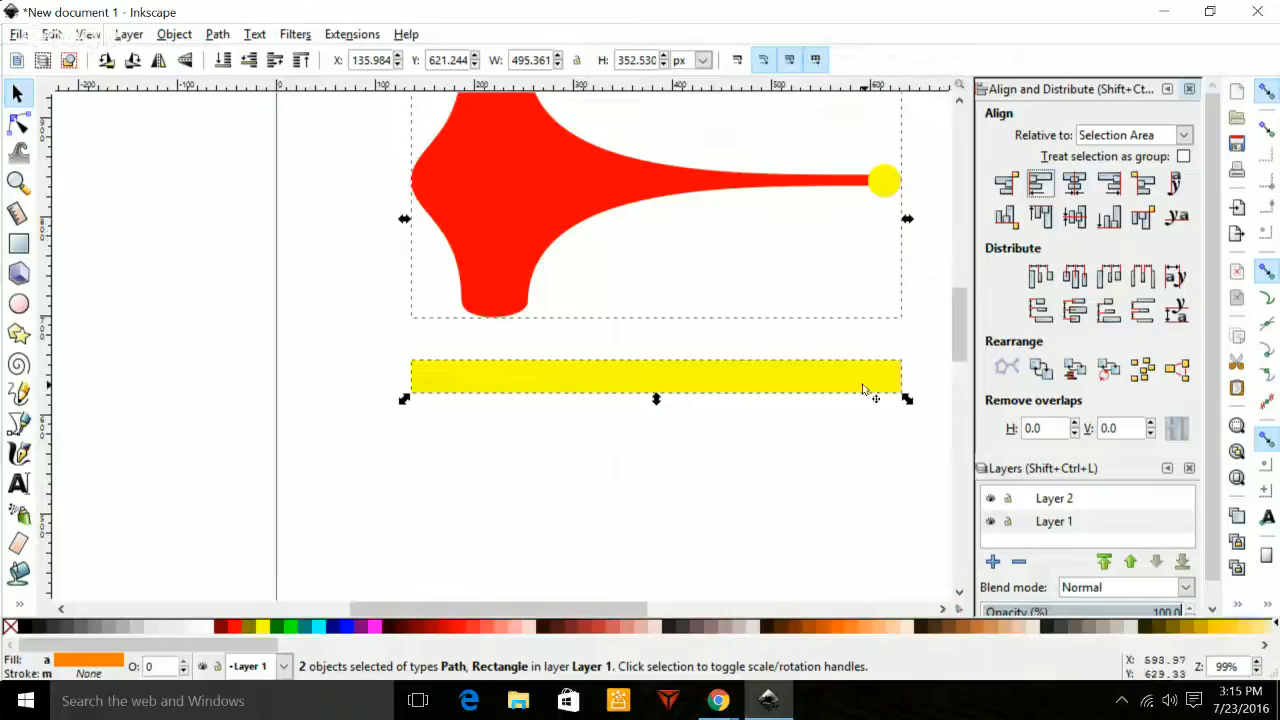
{"action": "left_click", "coordinate": [791, 430]}
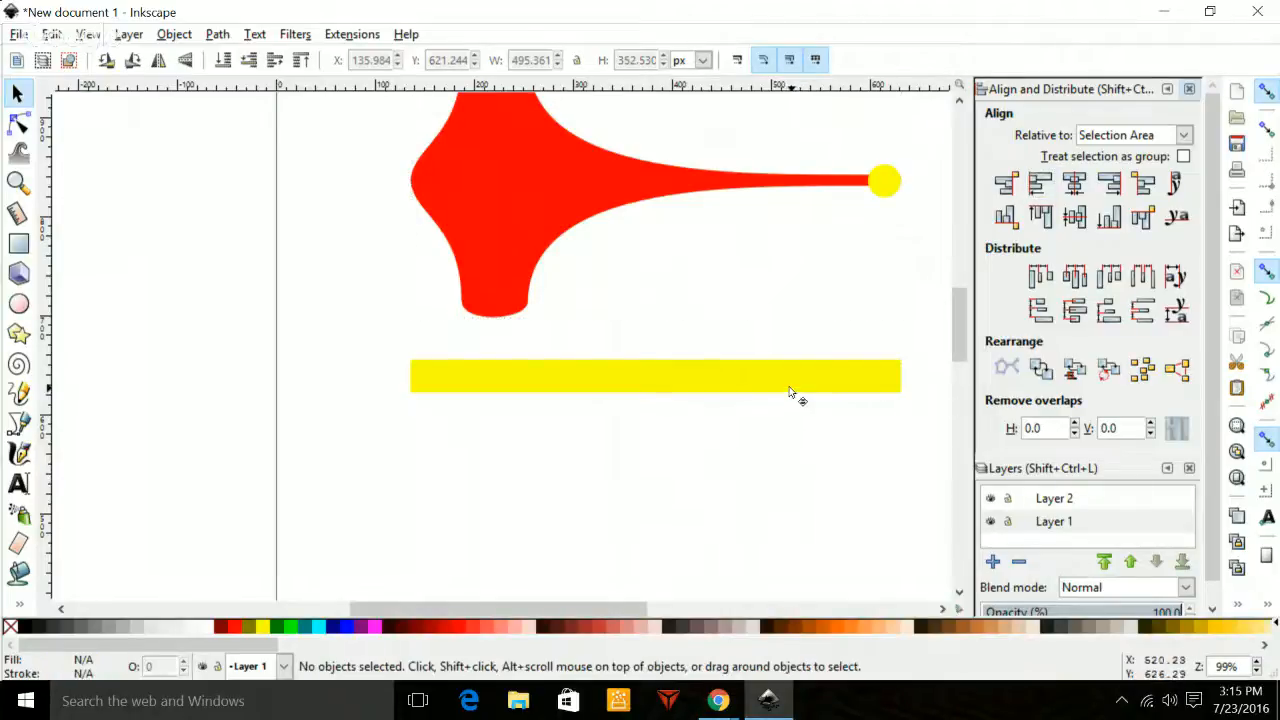
{"action": "left_click", "coordinate": [797, 390]}
{"action": "left_click_drag", "start_coordinate": [907, 377], "coordinate": [868, 384]}
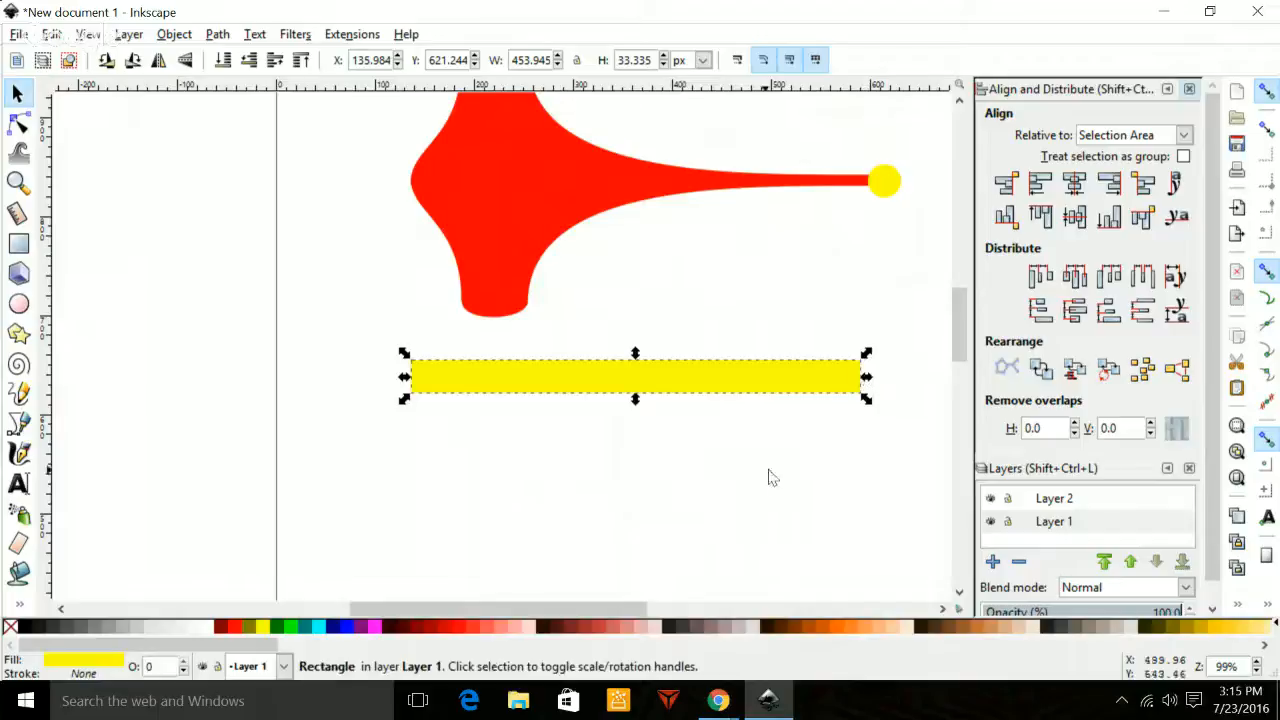
Center the bar, circle and red shape on one horizontal axis and extend the bar slightly.
{"action": "left_click", "coordinate": [495, 208], "text": "shift"}
{"action": "left_click", "coordinate": [885, 183], "text": "shift"}
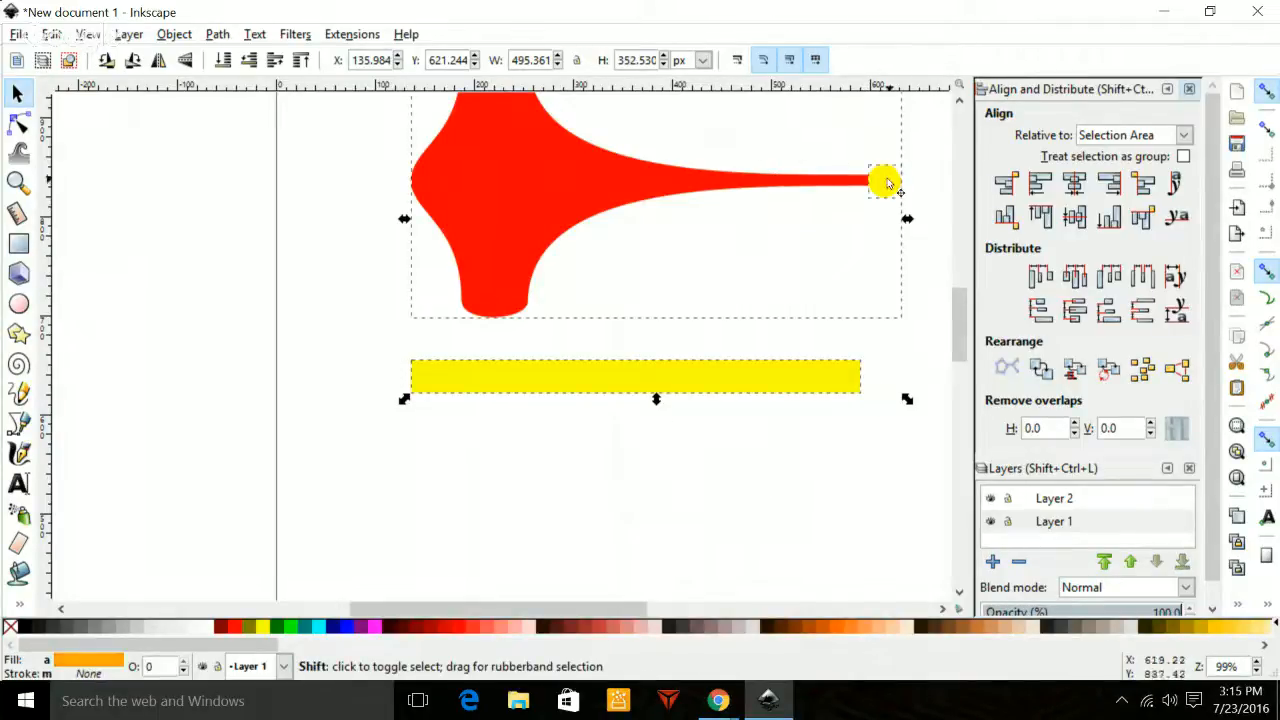
{"action": "left_click", "coordinate": [1074, 217]}
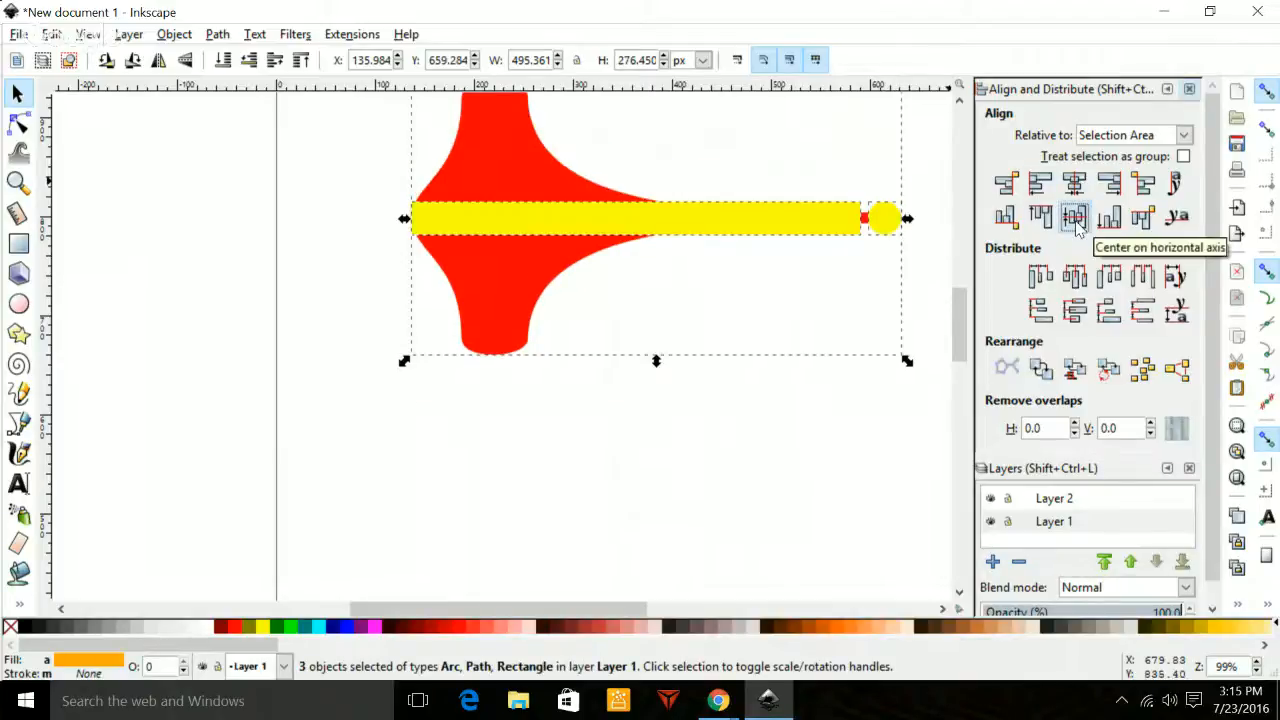
{"action": "left_click", "coordinate": [724, 435]}
{"action": "left_click", "coordinate": [743, 218]}
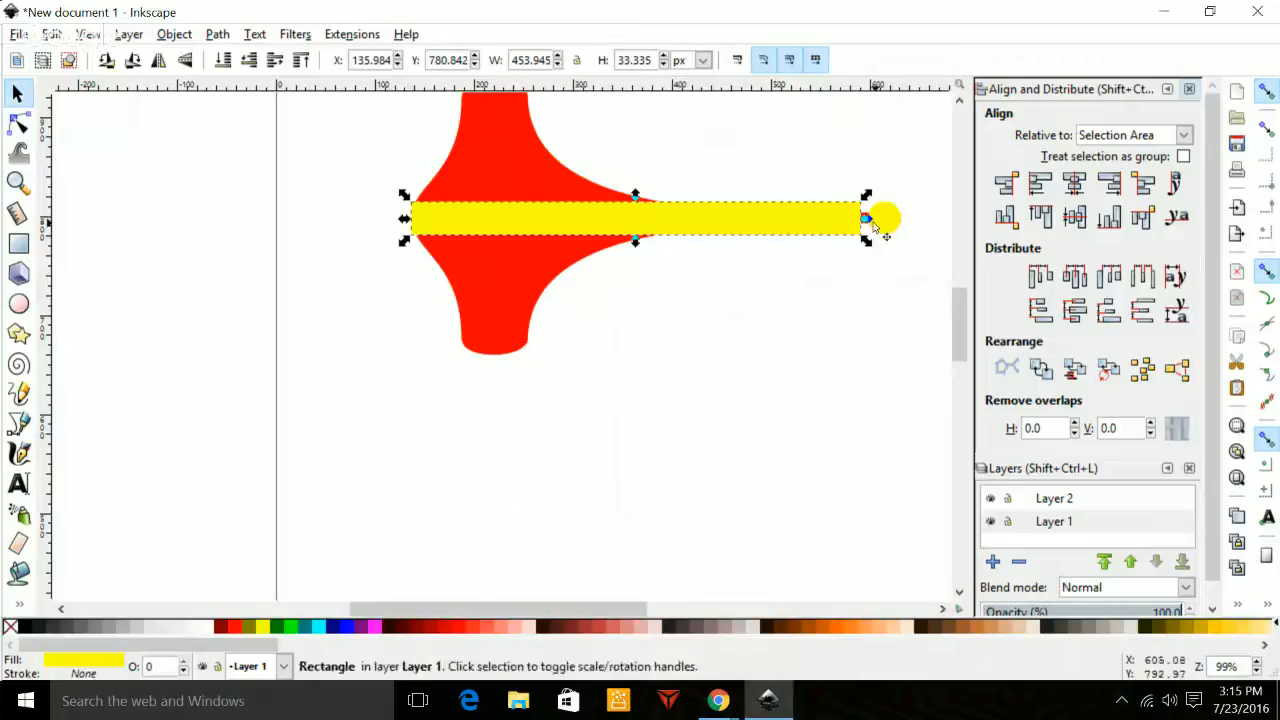
{"action": "left_click_drag", "start_coordinate": [866, 222], "coordinate": [889, 226]}
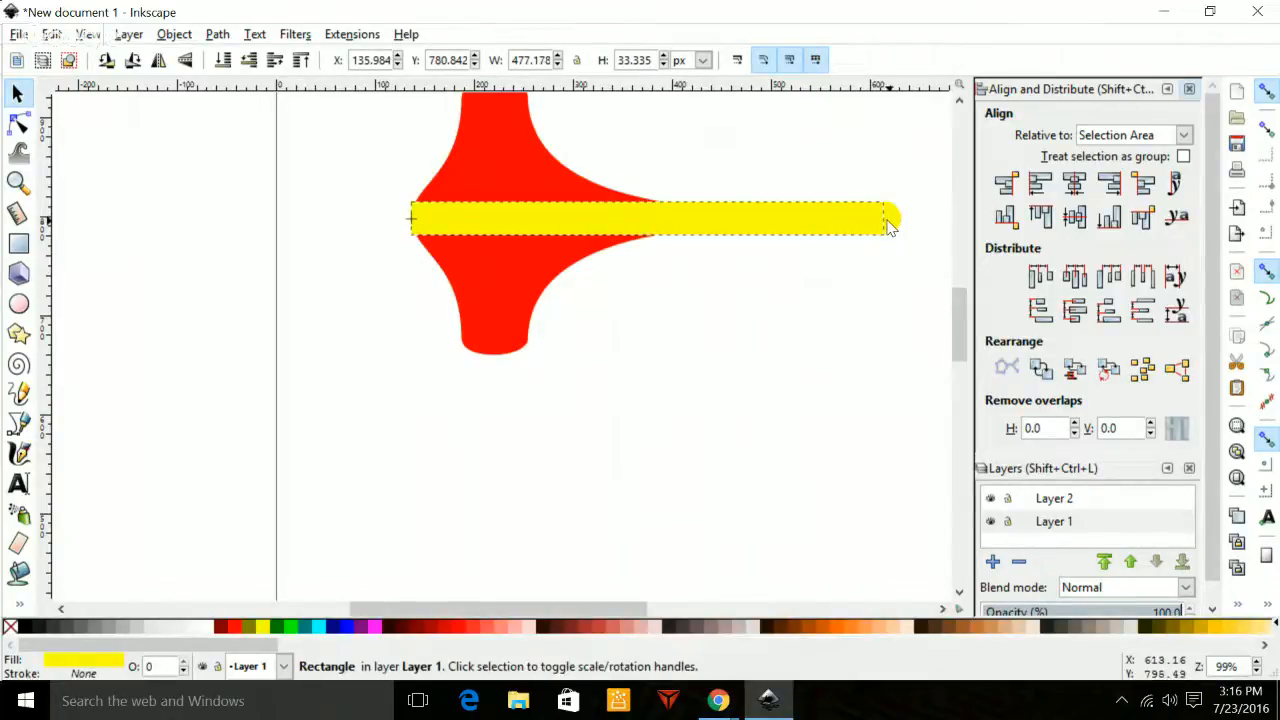
{"action": "left_click", "coordinate": [920, 298]}
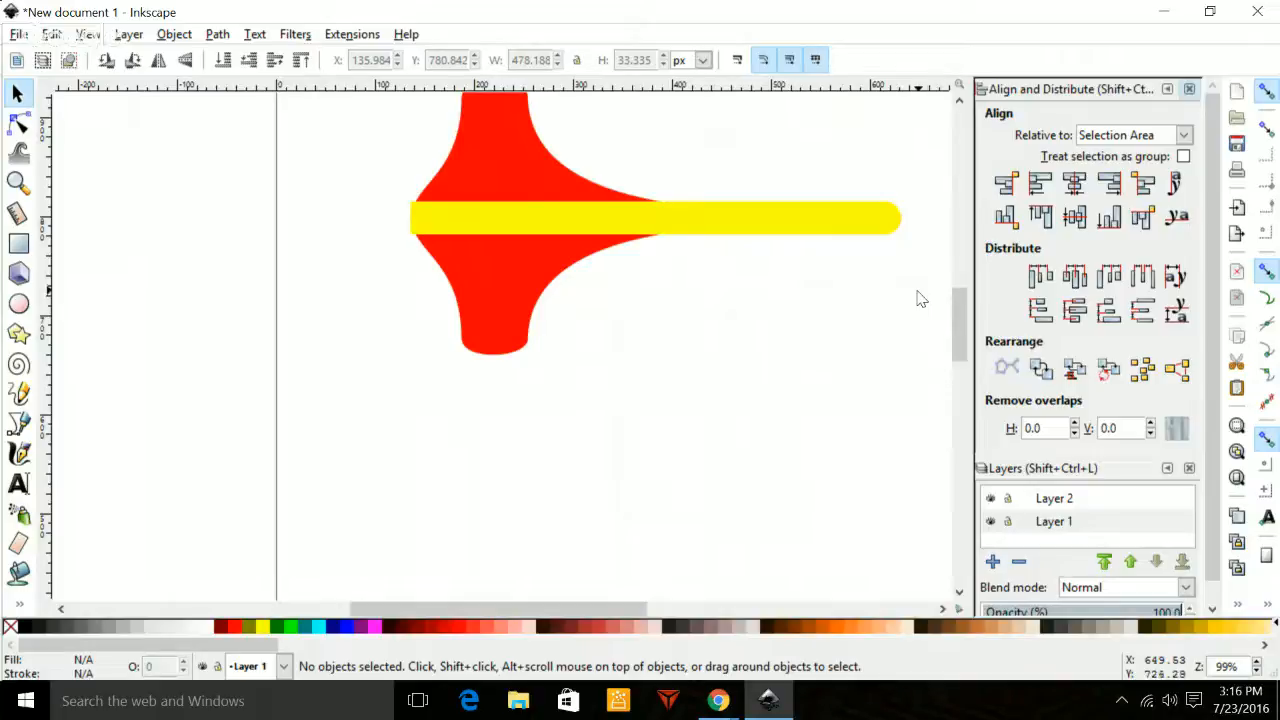
Union the yellow bar and circle into one path with Path > Union.
{"action": "left_click", "coordinate": [433, 217]}
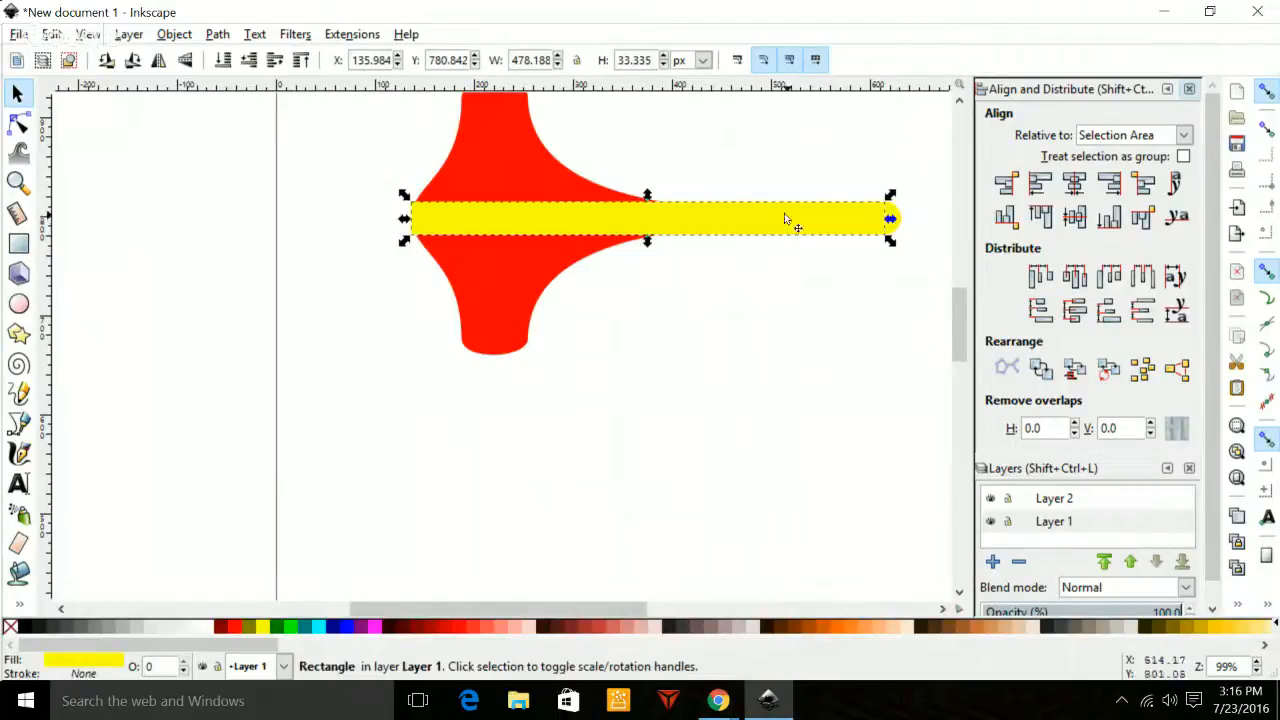
{"action": "left_click", "coordinate": [893, 232], "text": "shift"}
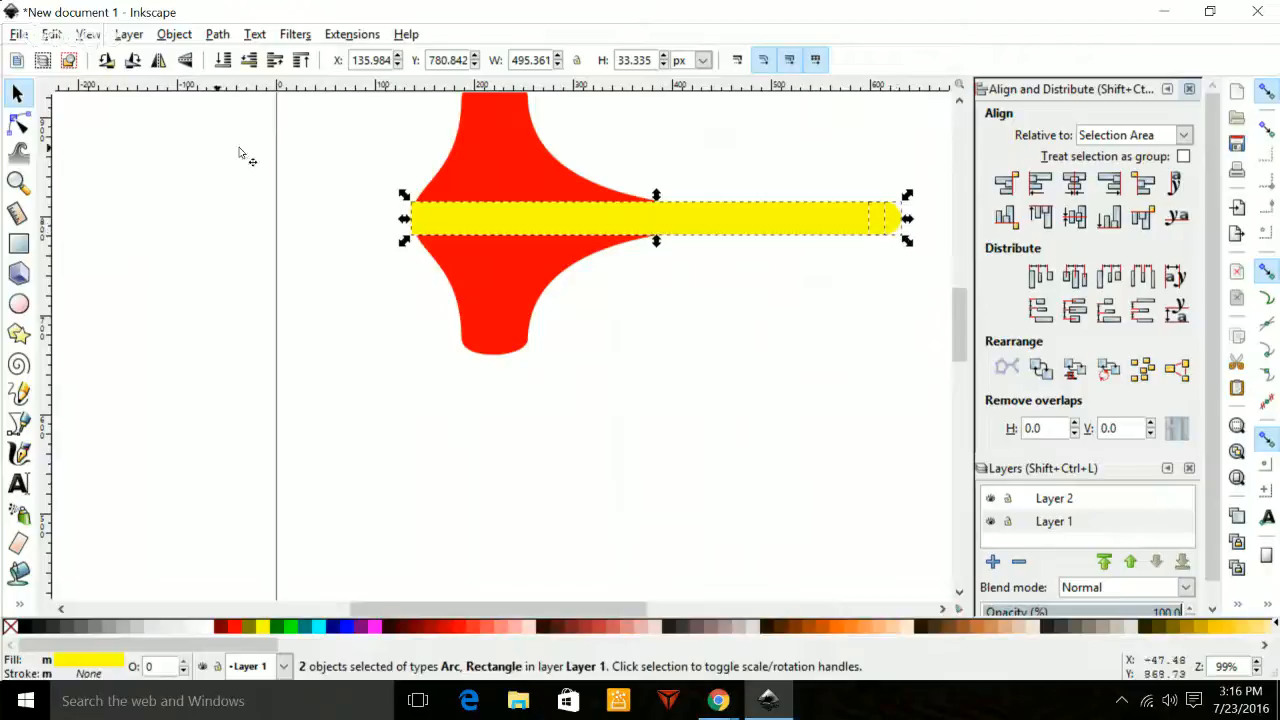
{"action": "left_click", "coordinate": [217, 35]}
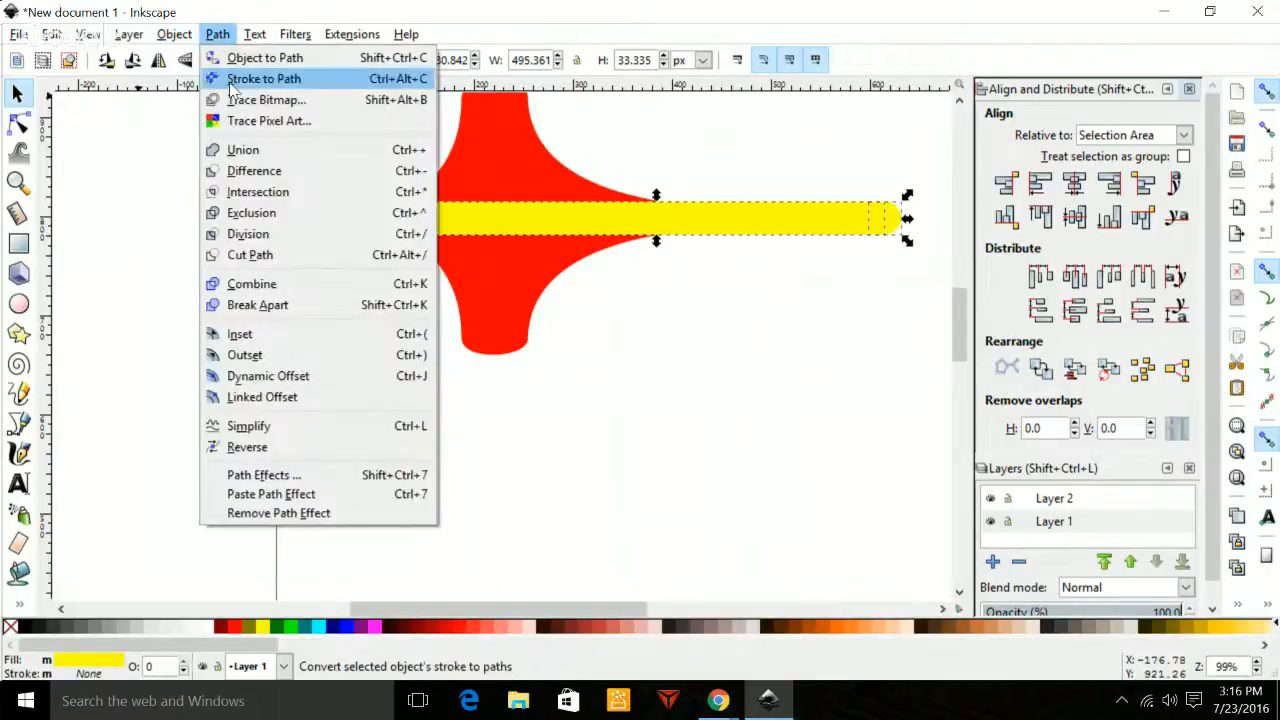
{"action": "left_click", "coordinate": [242, 150]}
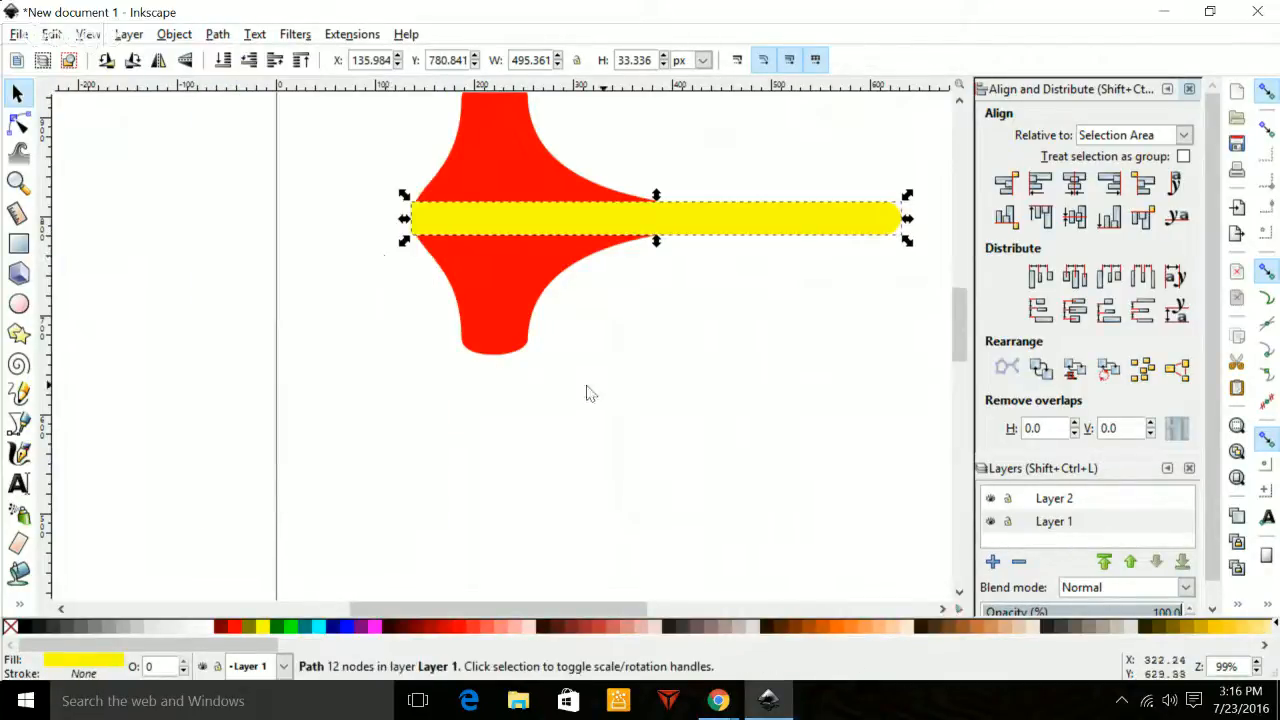
{"action": "key", "text": "Escape"}
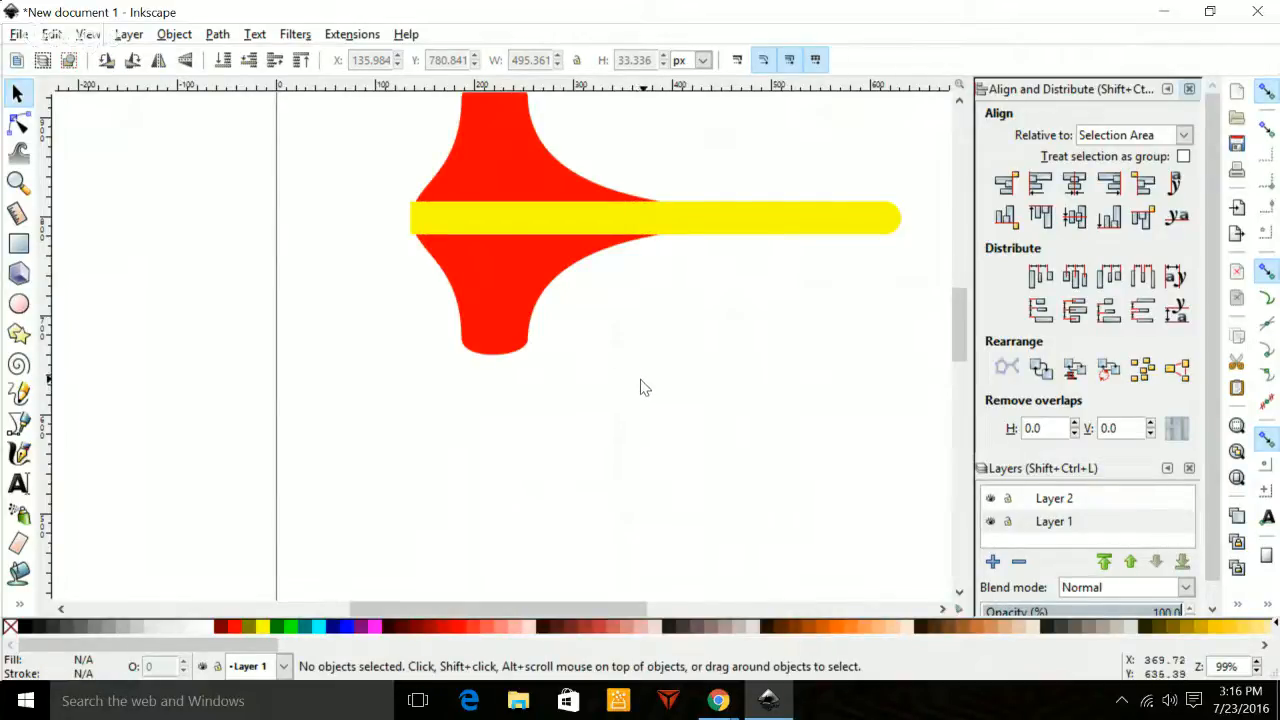
Zoom in on the yellow bar's left end and delete its extra left-edge node.
{"action": "left_click", "coordinate": [18, 122]}
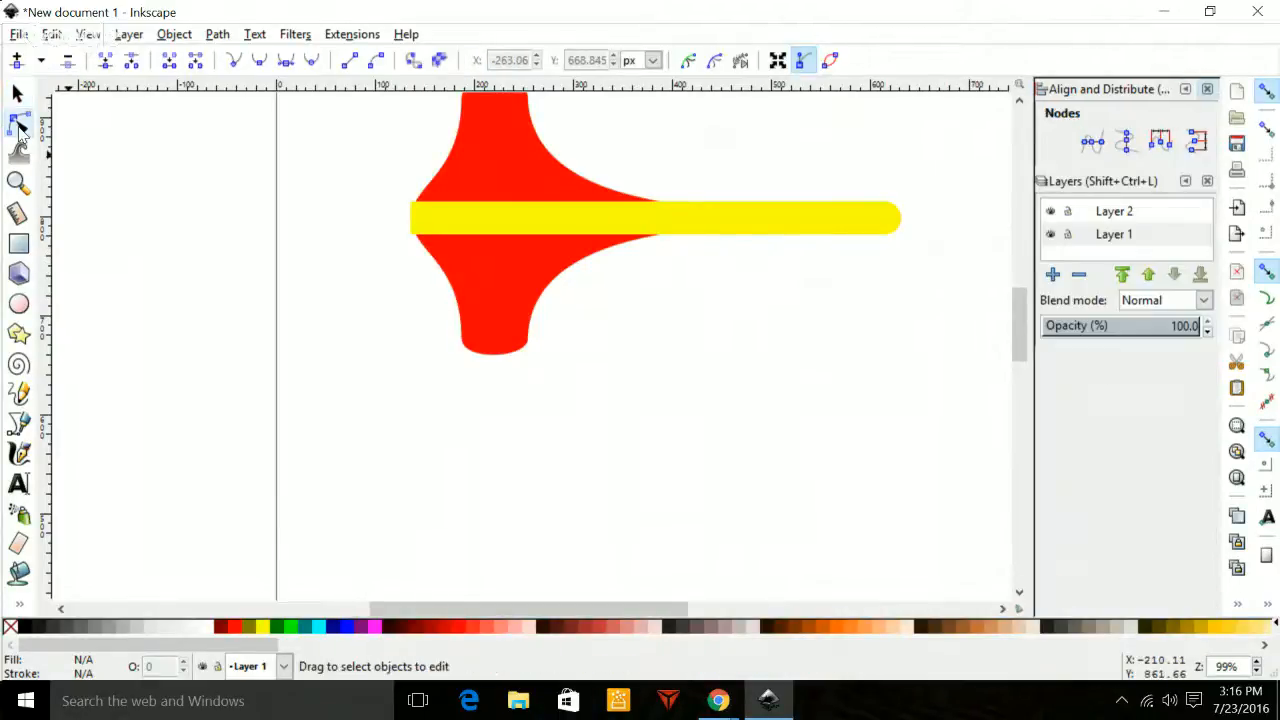
{"action": "left_click", "coordinate": [488, 226]}
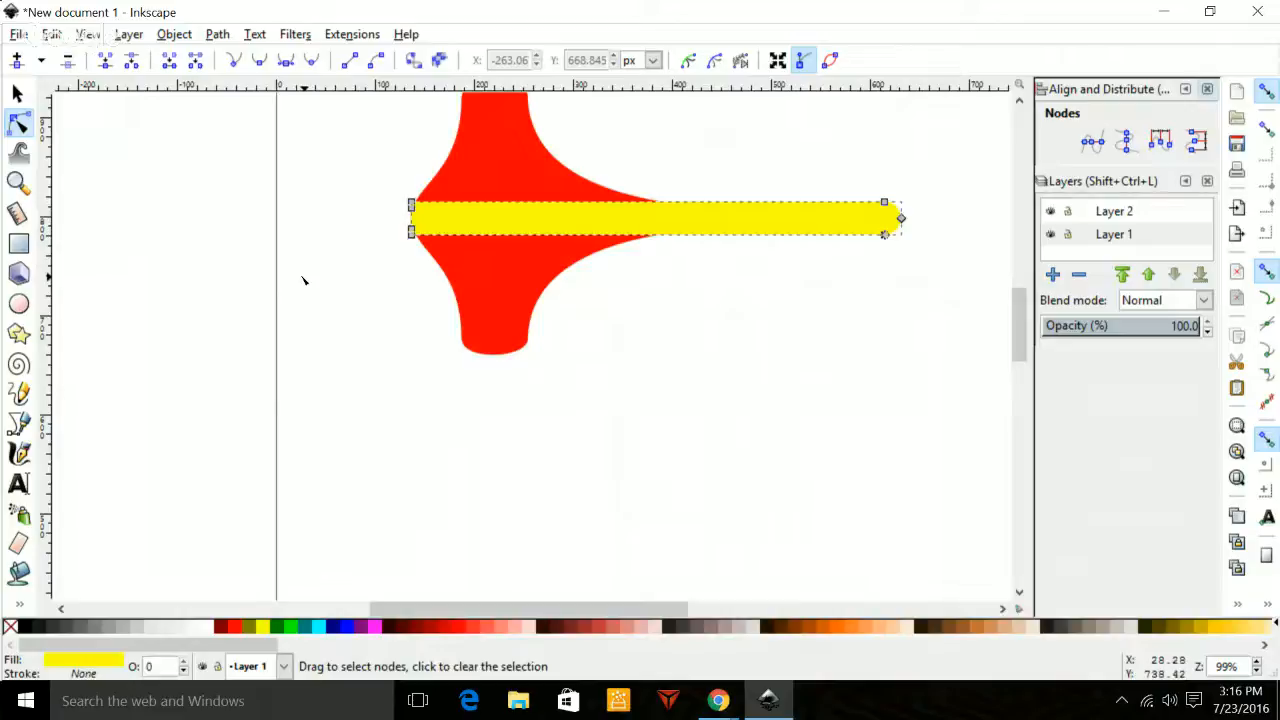
{"action": "key", "text": "plus"}
{"action": "key", "text": "plus"}
{"action": "key", "text": "plus"}
{"action": "key", "text": "plus"}
{"action": "key", "text": "plus"}
{"action": "key", "text": "plus"}
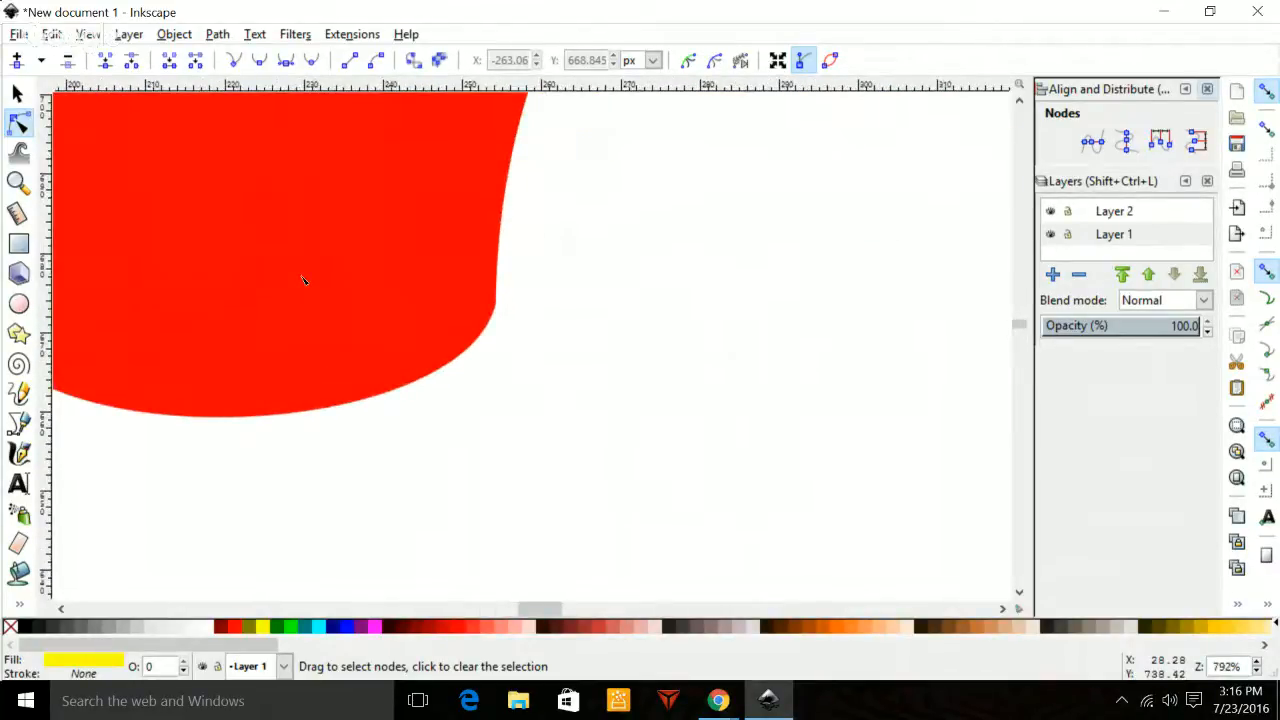
{"action": "scroll", "coordinate": [304, 280], "scroll_direction": "up", "scroll_amount": 12}
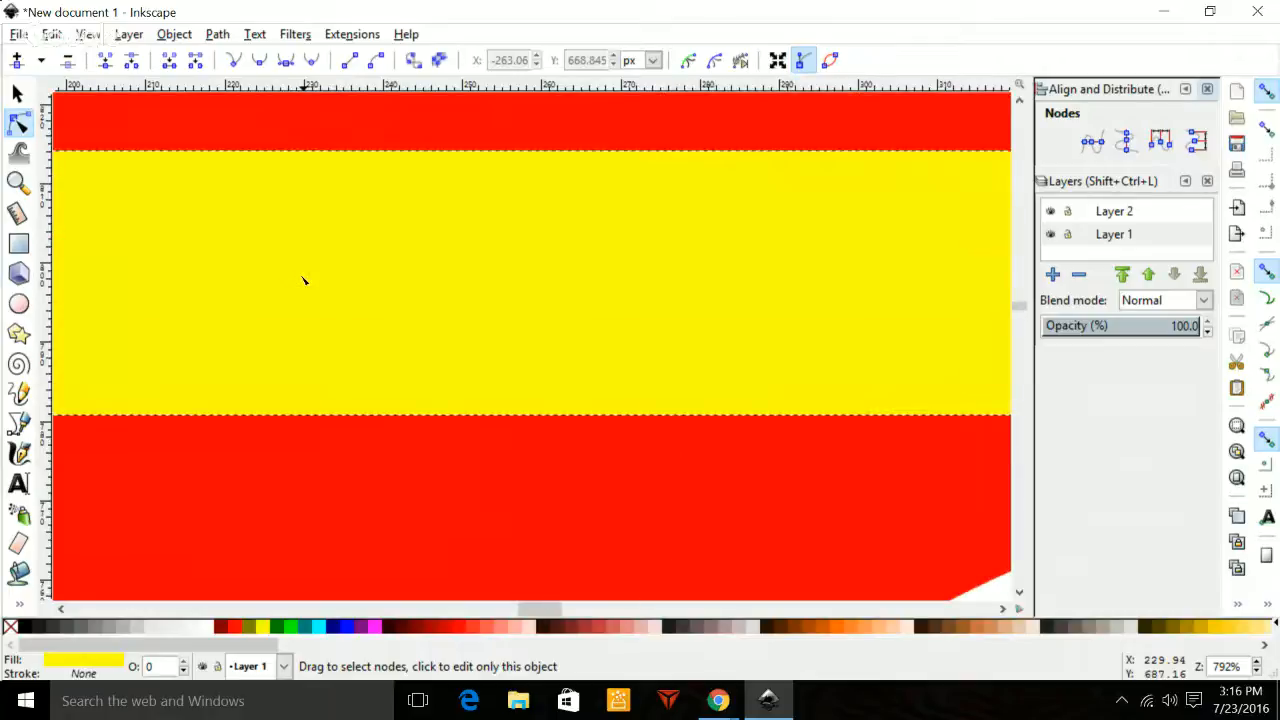
{"action": "scroll", "coordinate": [265, 292], "scroll_direction": "left", "scroll_amount": 10}
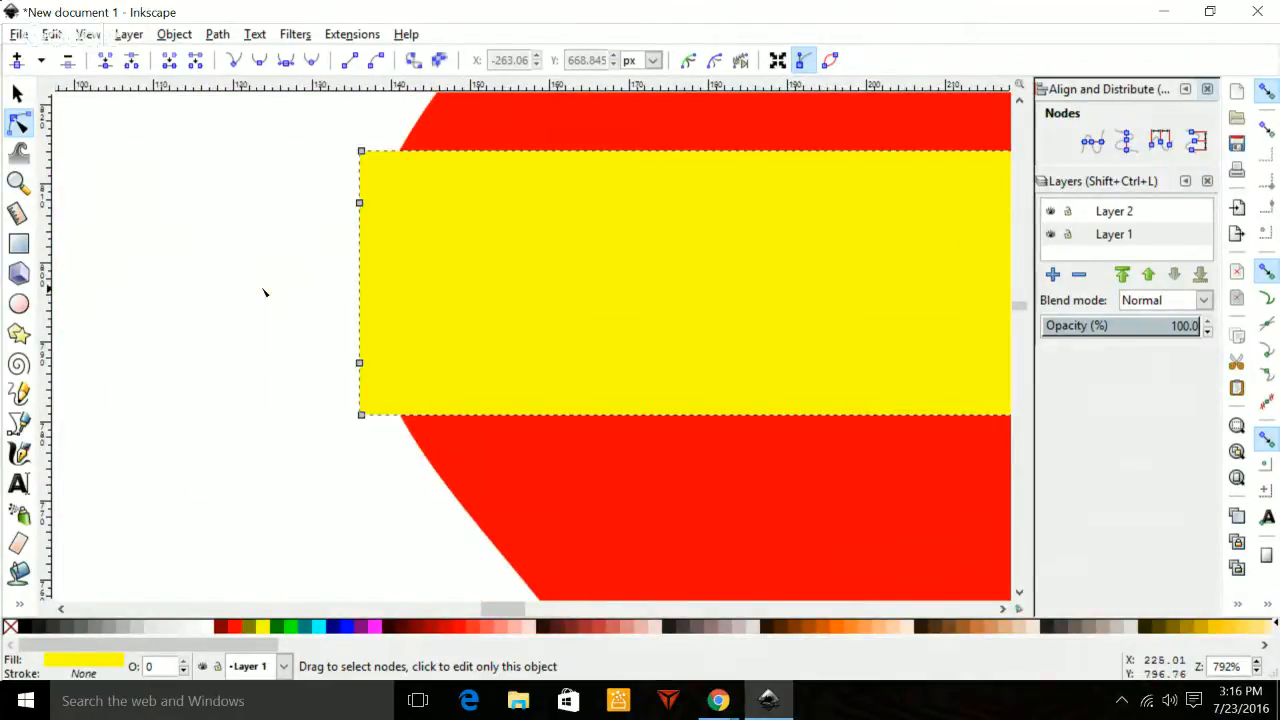
{"action": "scroll", "coordinate": [329, 175], "scroll_direction": "down", "scroll_amount": 1}
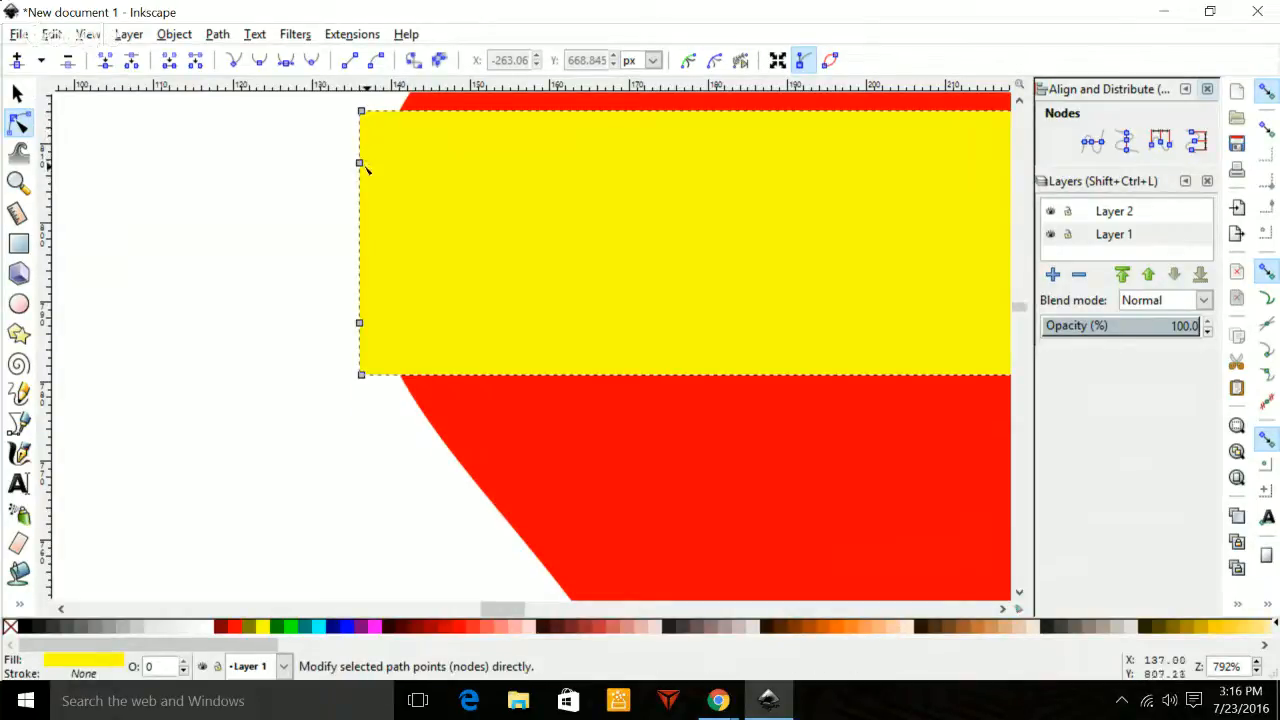
{"action": "left_click", "coordinate": [360, 166]}
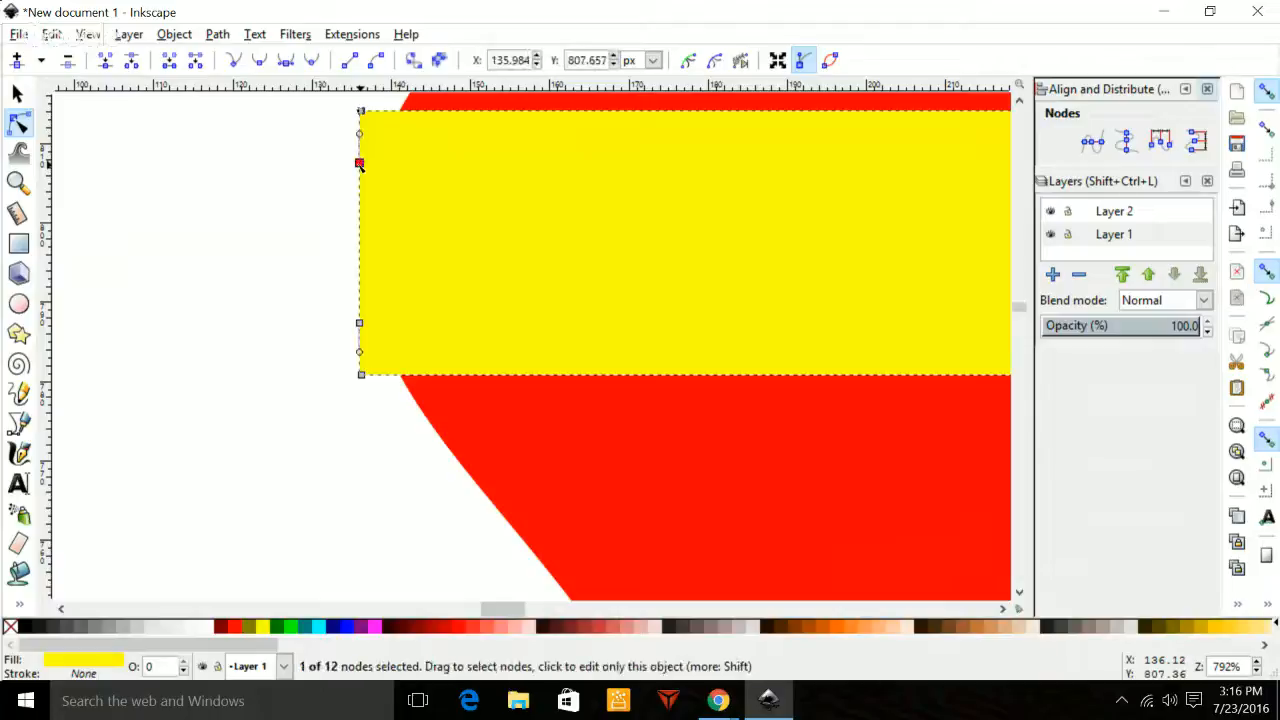
{"action": "left_click", "coordinate": [183, 152]}
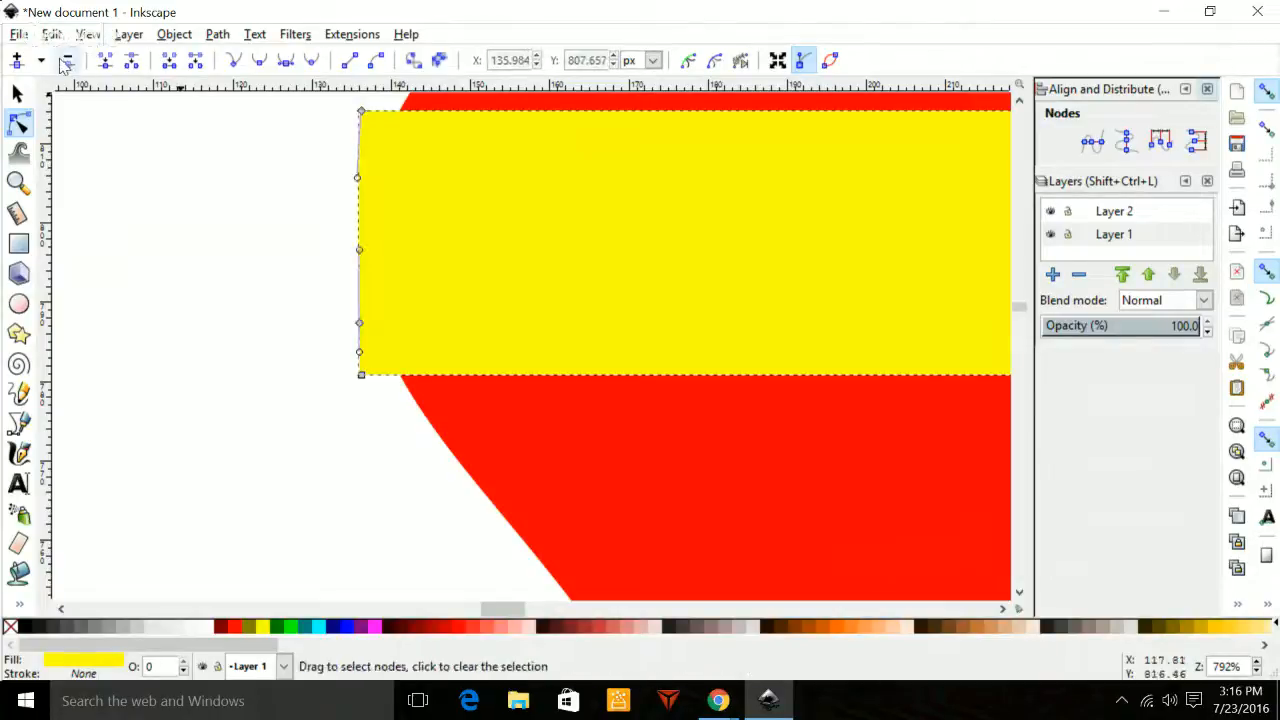
{"action": "left_click", "coordinate": [359, 324]}
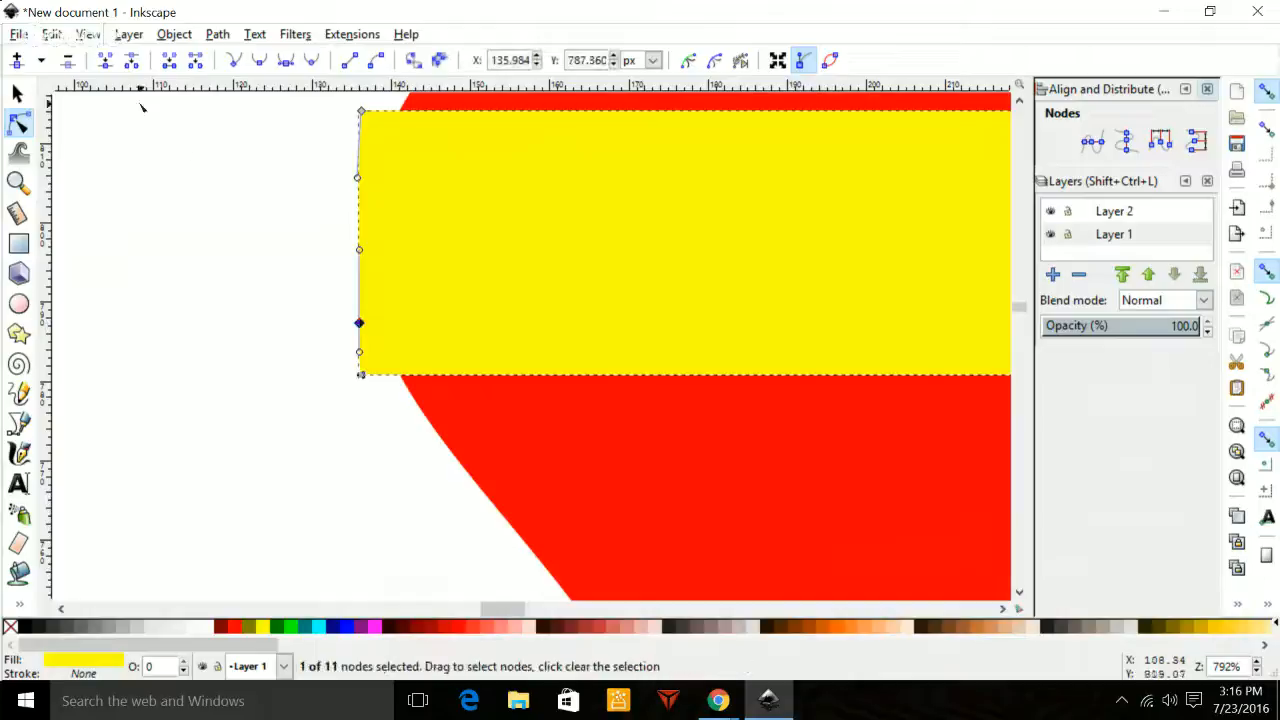
{"action": "left_click", "coordinate": [68, 62]}
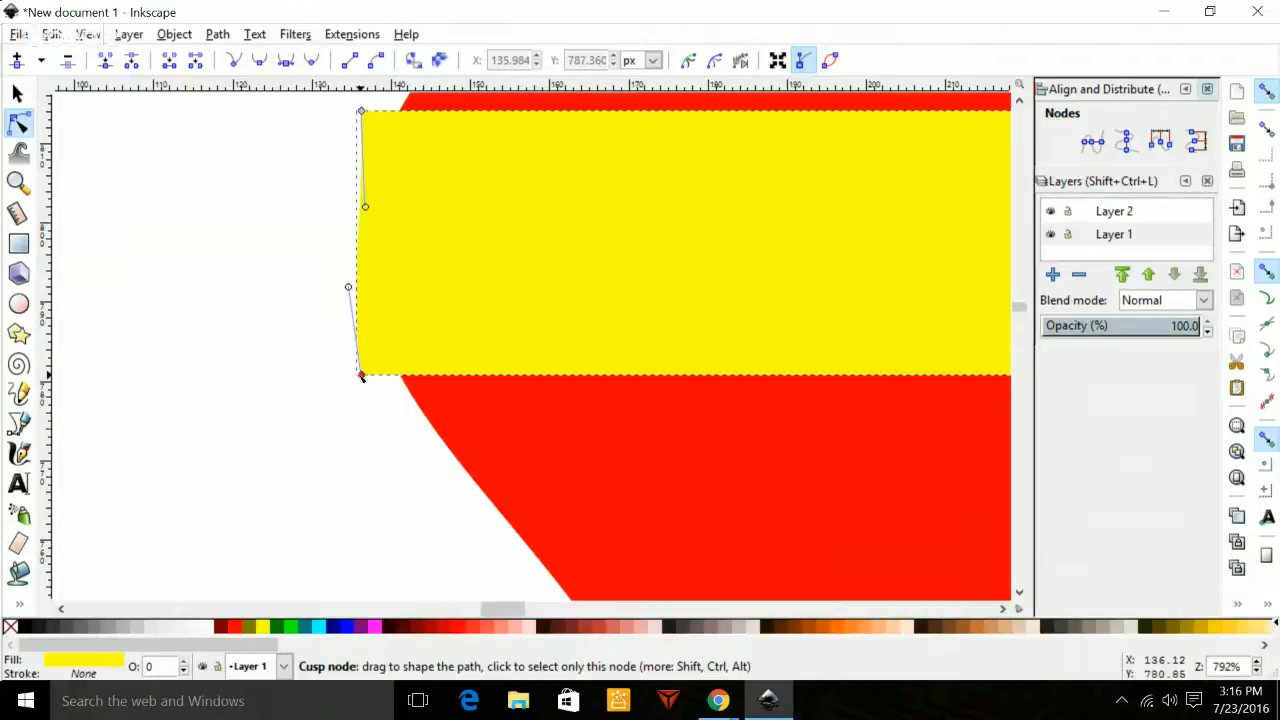
Pull the left corner nodes inward and curve them to follow the red head's edge.
{"action": "left_click_drag", "start_coordinate": [361, 376], "coordinate": [366, 301]}
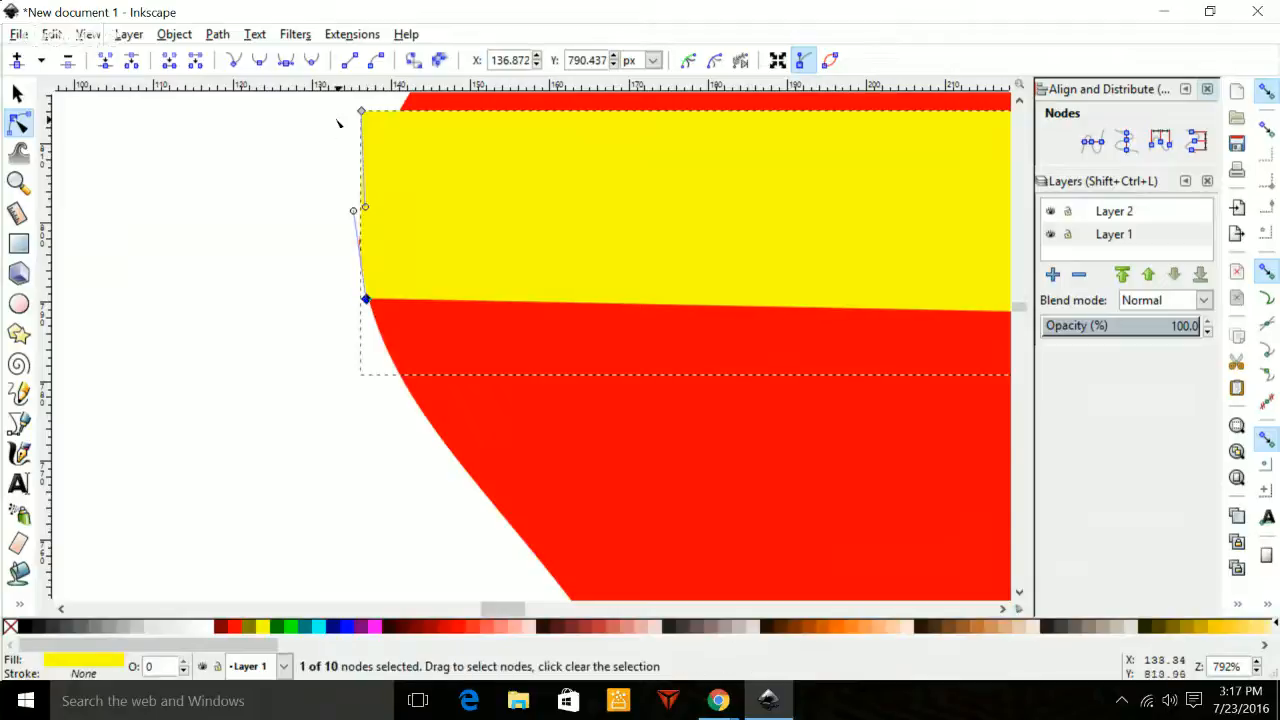
{"action": "left_click_drag", "start_coordinate": [362, 112], "coordinate": [365, 195]}
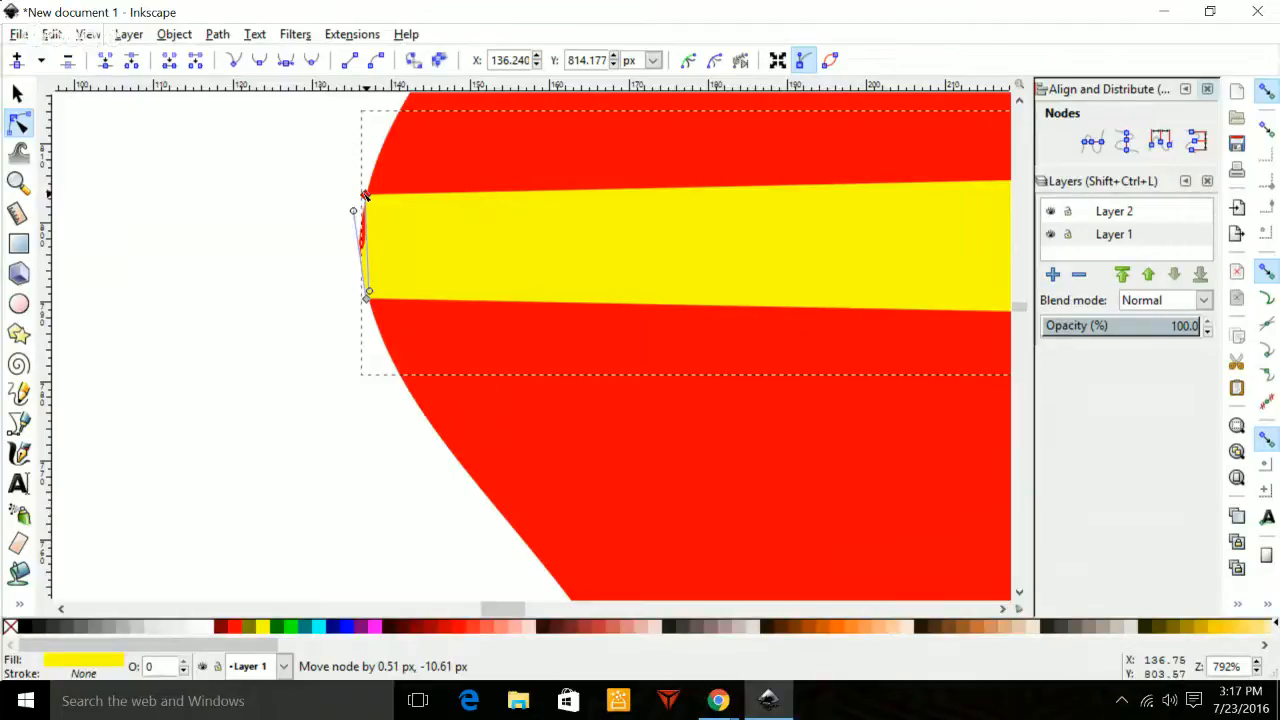
{"action": "left_click_drag", "start_coordinate": [365, 195], "coordinate": [365, 195]}
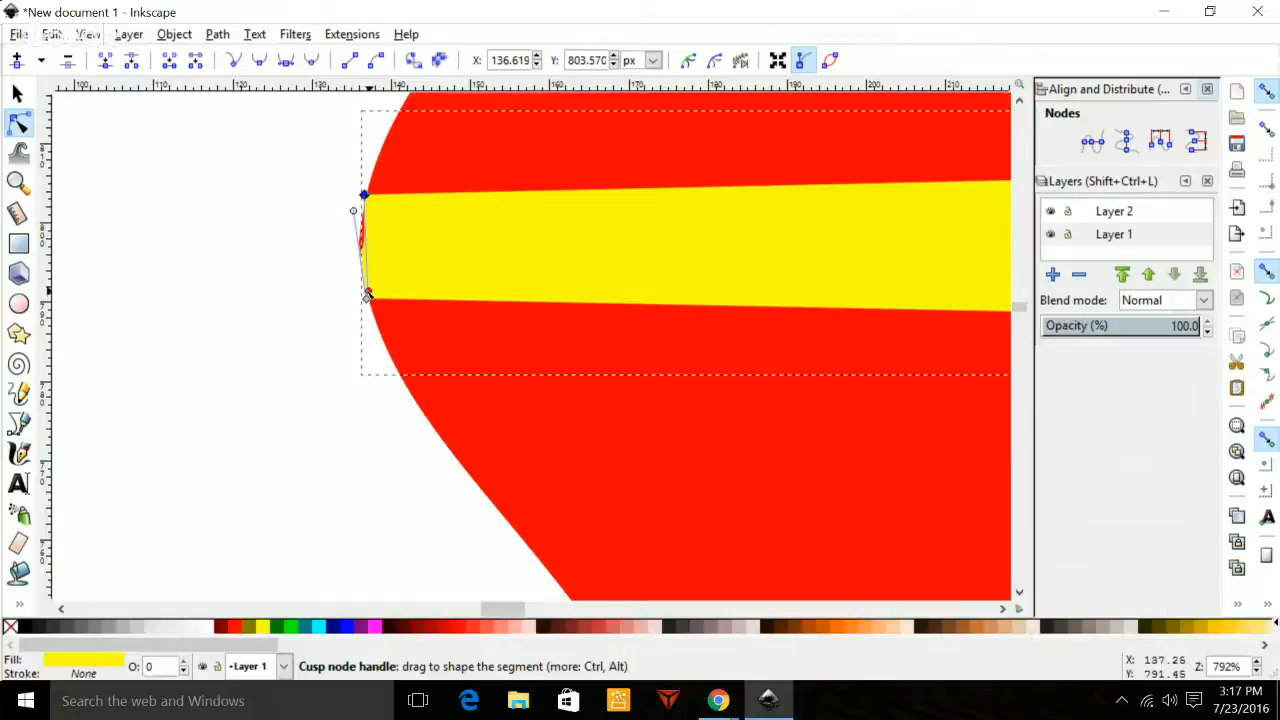
{"action": "left_click_drag", "start_coordinate": [367, 293], "coordinate": [354, 268]}
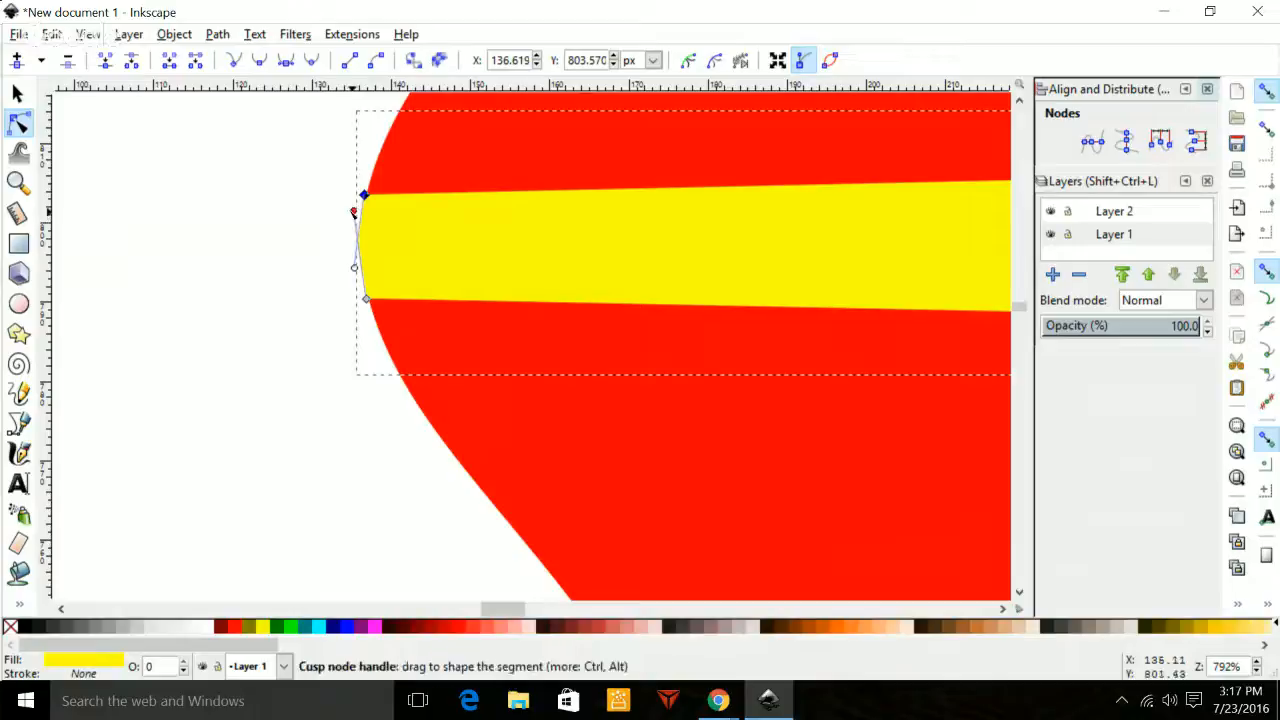
{"action": "left_click_drag", "start_coordinate": [353, 212], "coordinate": [354, 234]}
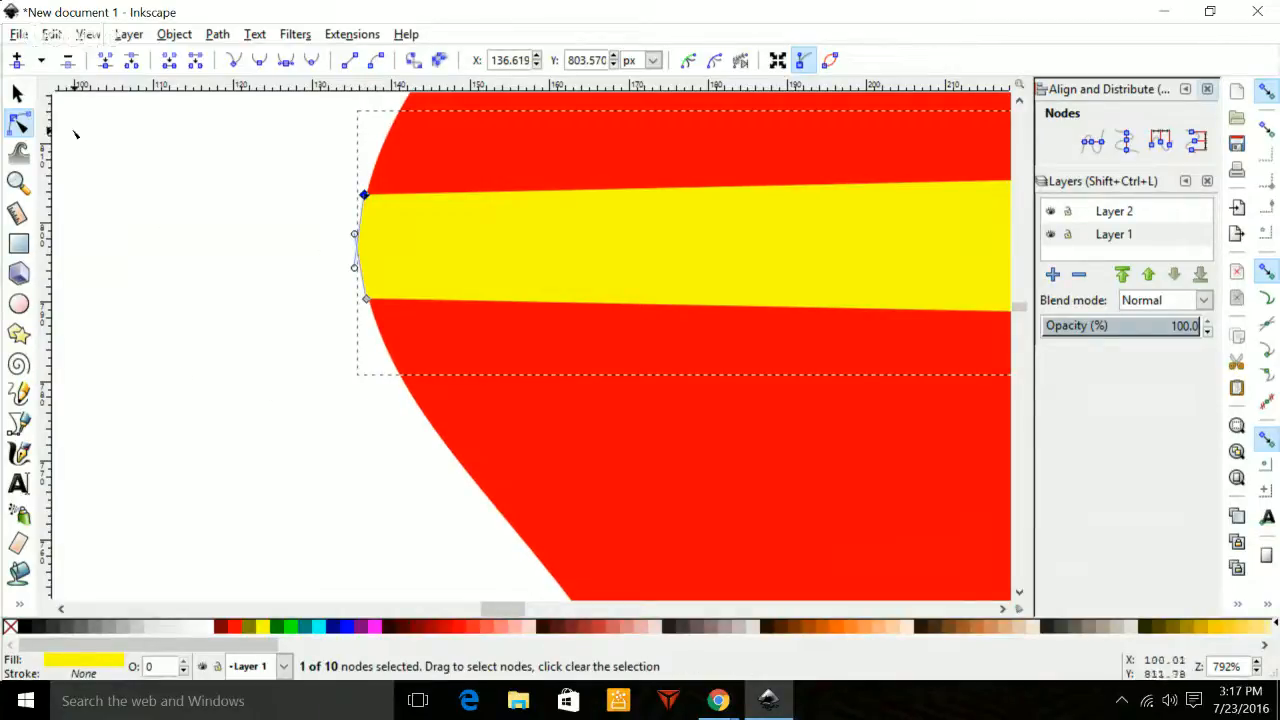
{"action": "left_click", "coordinate": [17, 94]}
{"action": "left_click", "coordinate": [149, 237]}
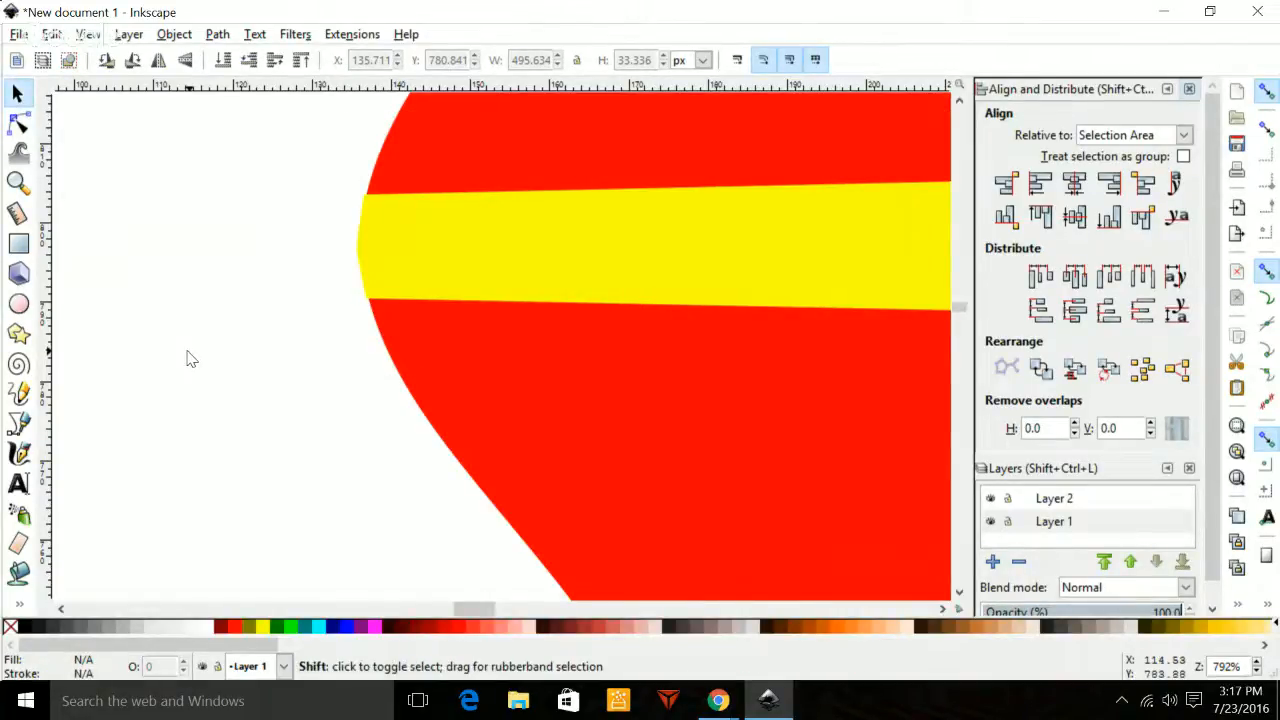
{"action": "scroll", "coordinate": [188, 358], "scroll_direction": "right", "scroll_amount": 5}
{"action": "scroll", "coordinate": [187, 352], "scroll_direction": "right", "scroll_amount": 8}
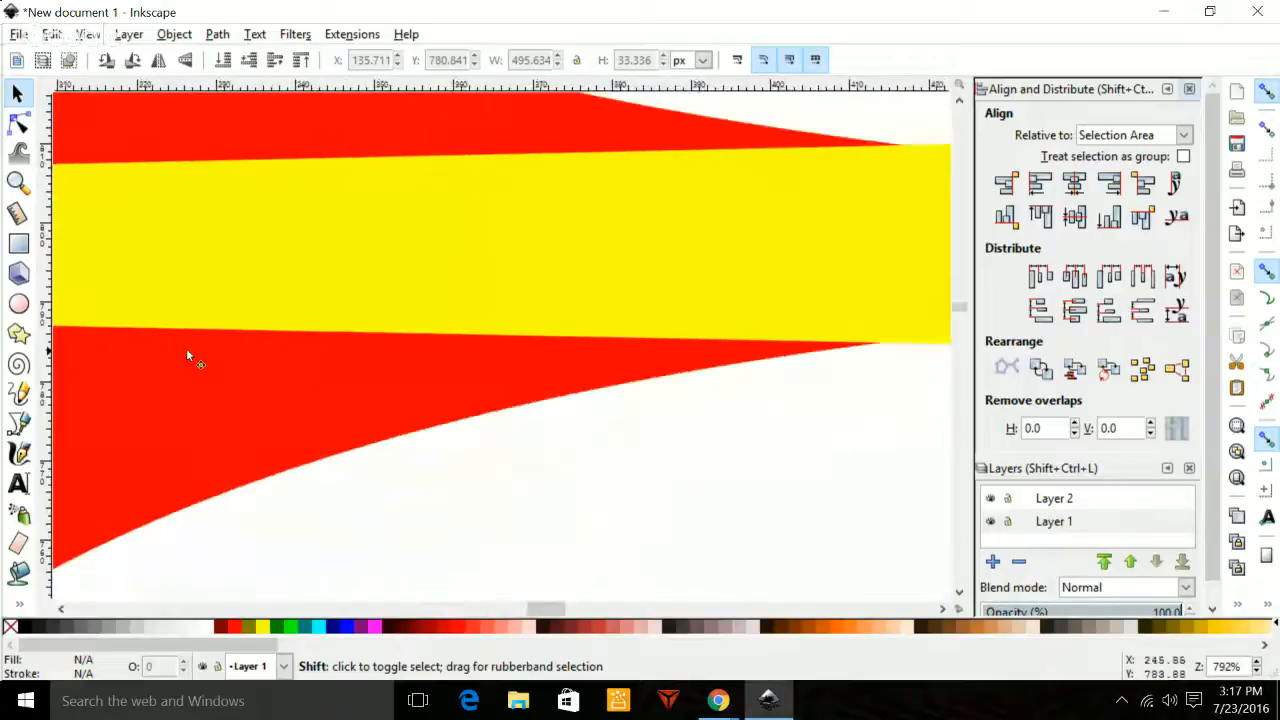
{"action": "scroll", "coordinate": [188, 357], "scroll_direction": "right", "scroll_amount": 6}
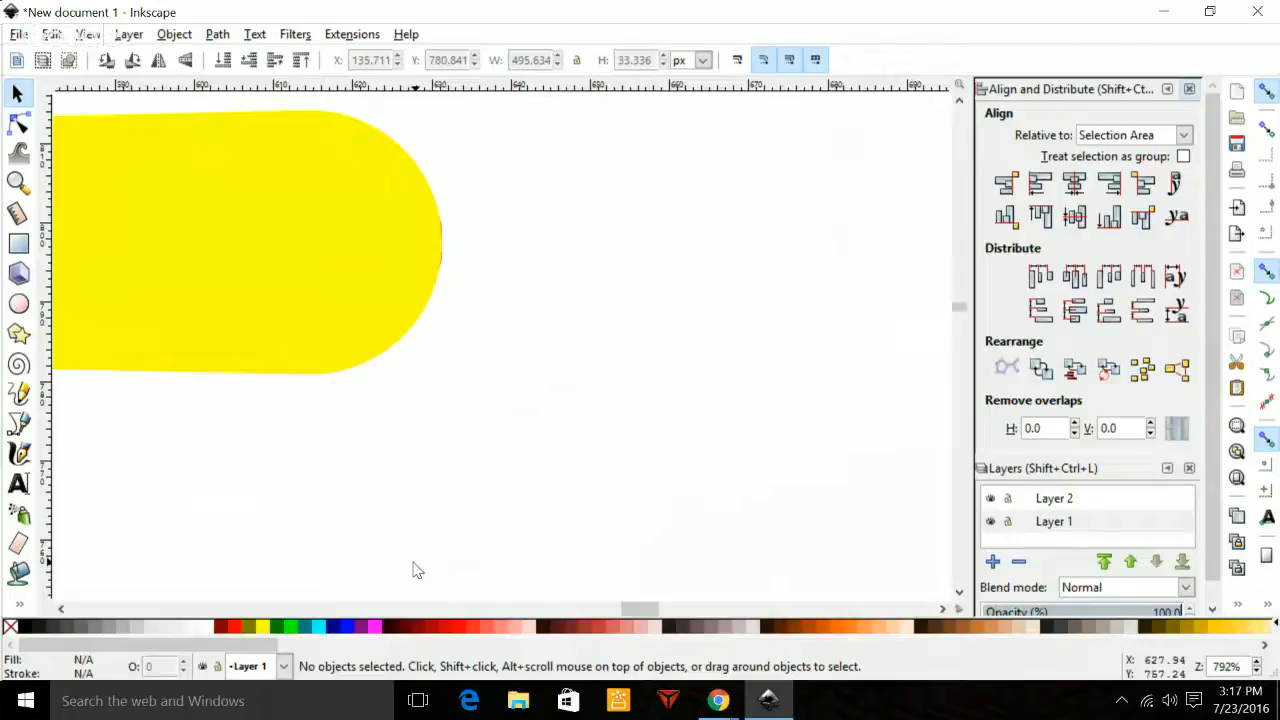
{"action": "scroll", "coordinate": [417, 570], "scroll_direction": "down", "scroll_amount": 8}
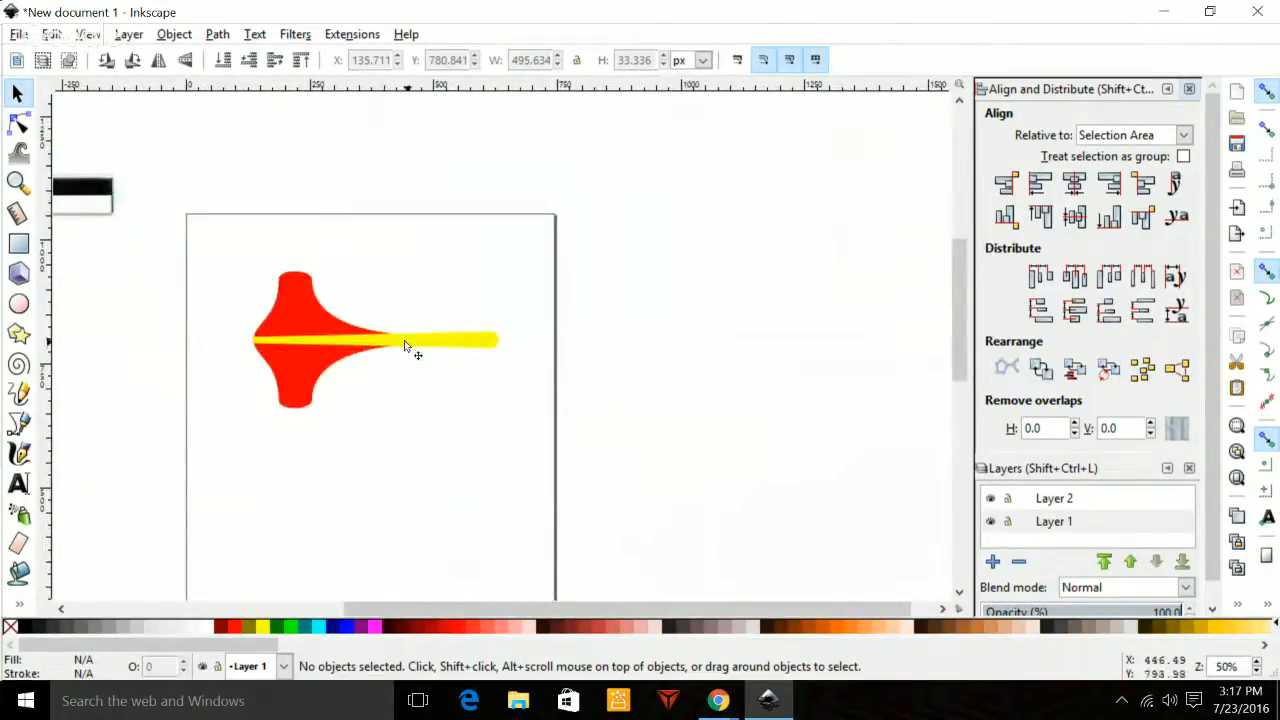
Move the yellow handle below the red head and delete the black reference image.
{"action": "left_click_drag", "start_coordinate": [404, 343], "coordinate": [391, 466]}
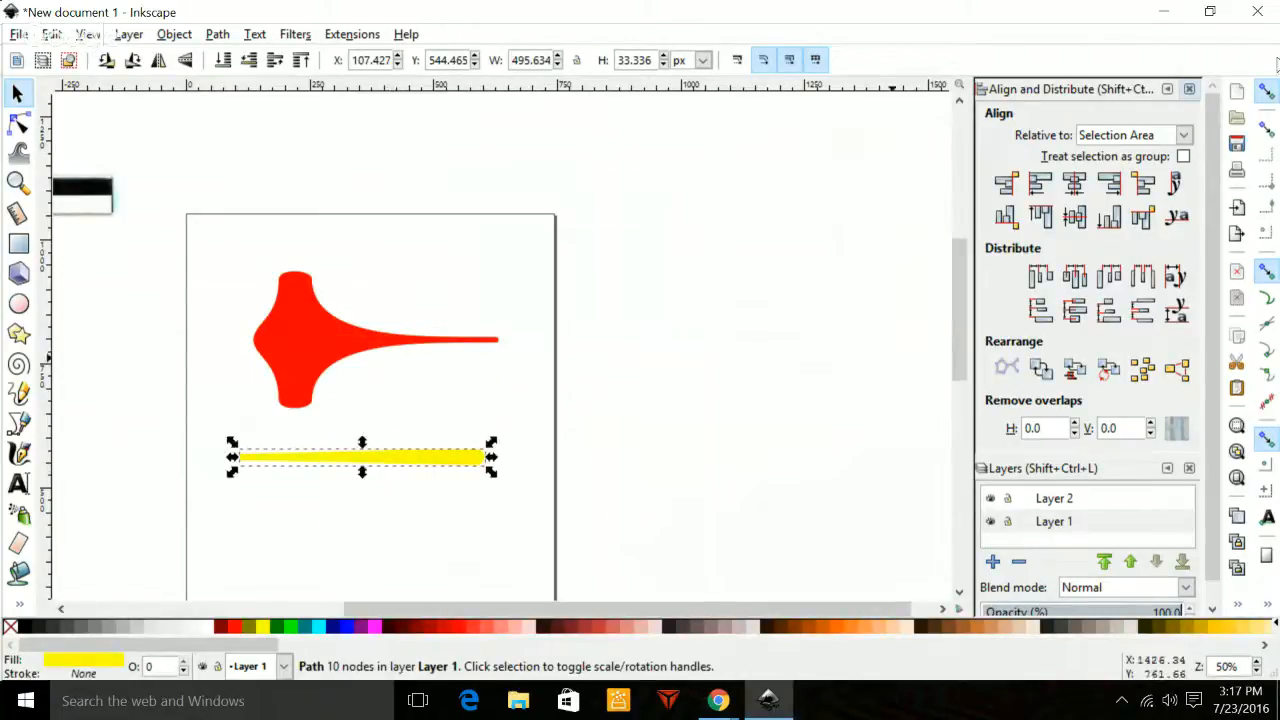
{"action": "left_click", "coordinate": [1189, 89]}
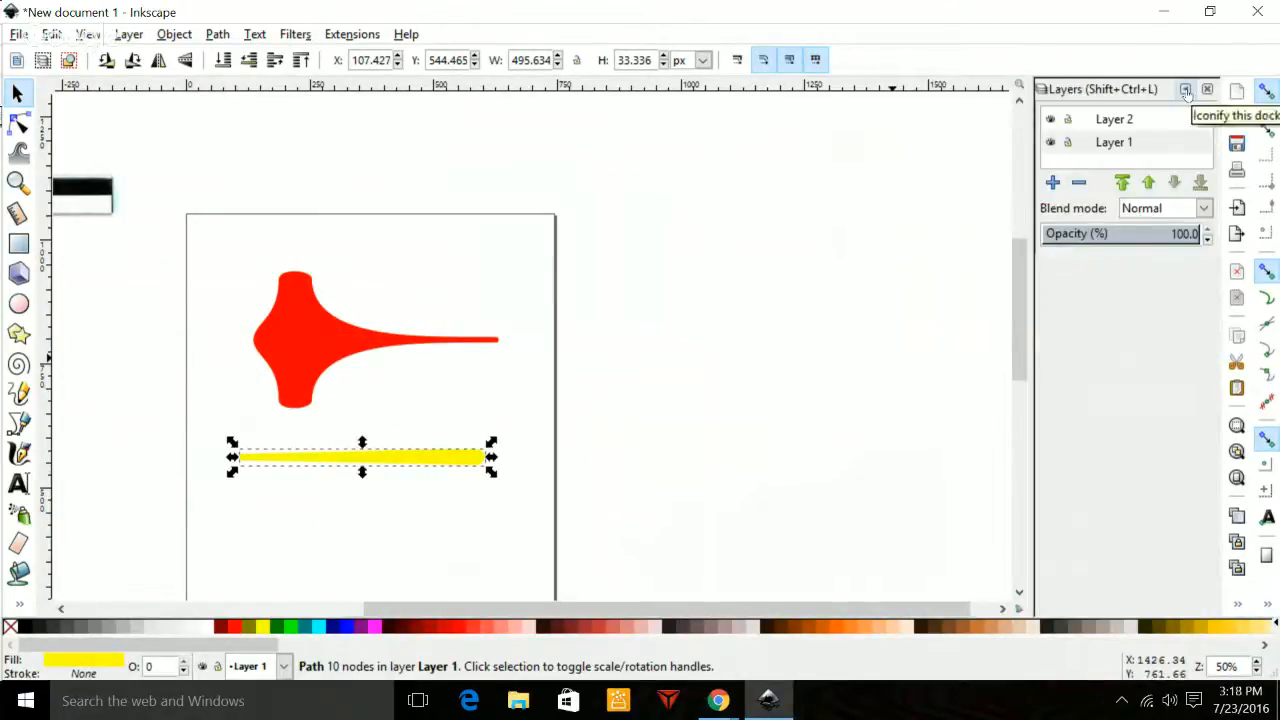
{"action": "left_click", "coordinate": [64, 202]}
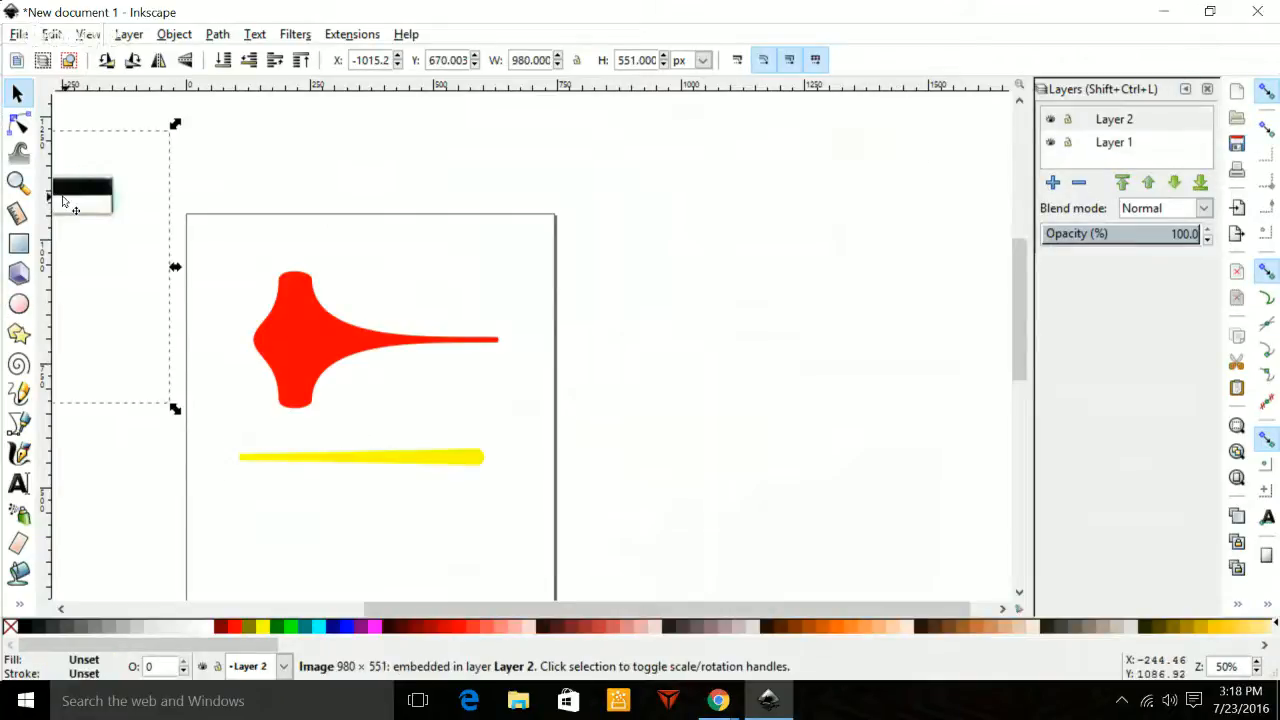
{"action": "key", "text": "Delete"}
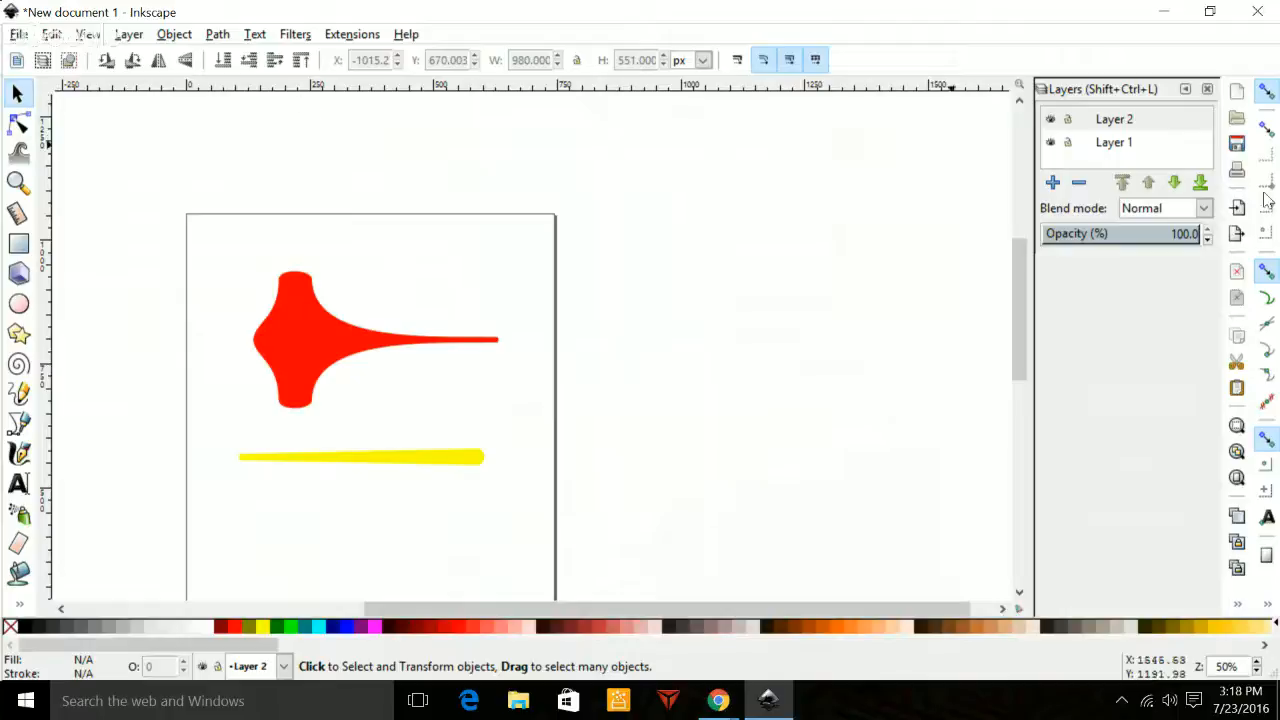
Make Layer 2 current, check Layer 1, and cut the yellow handle.
{"action": "left_click", "coordinate": [1054, 124]}
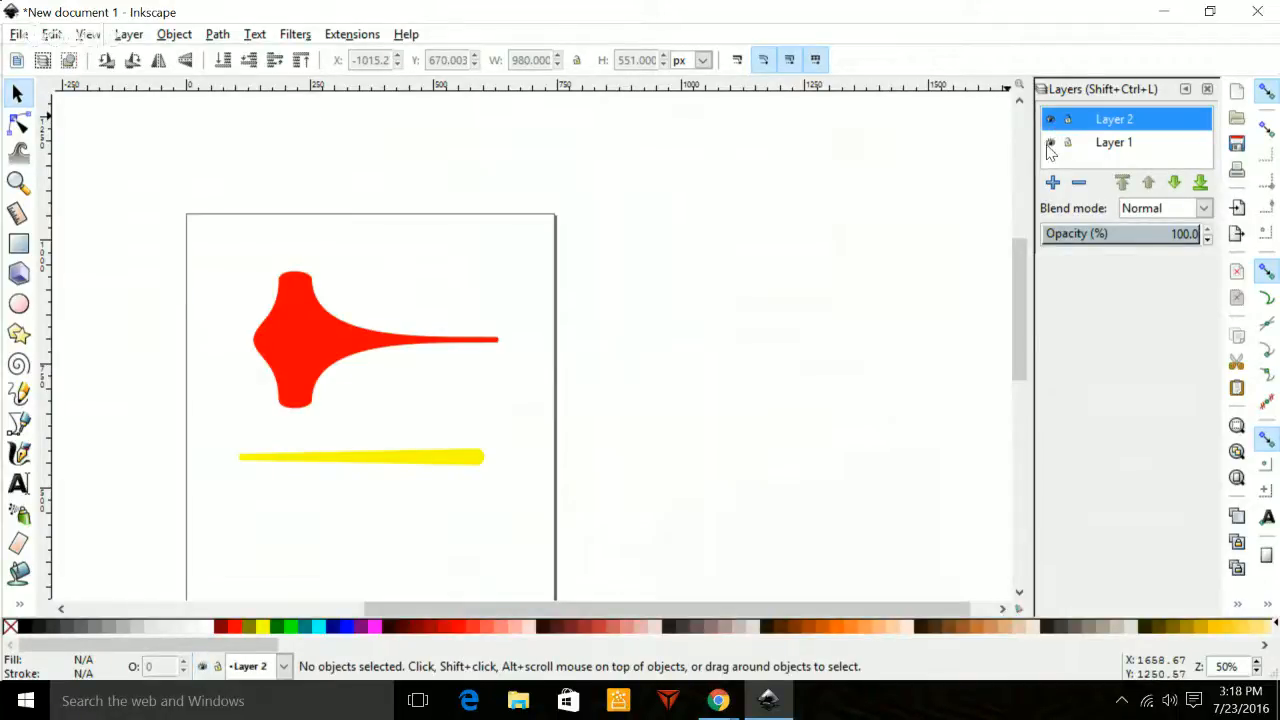
{"action": "left_click", "coordinate": [1050, 143]}
{"action": "left_click", "coordinate": [1050, 143]}
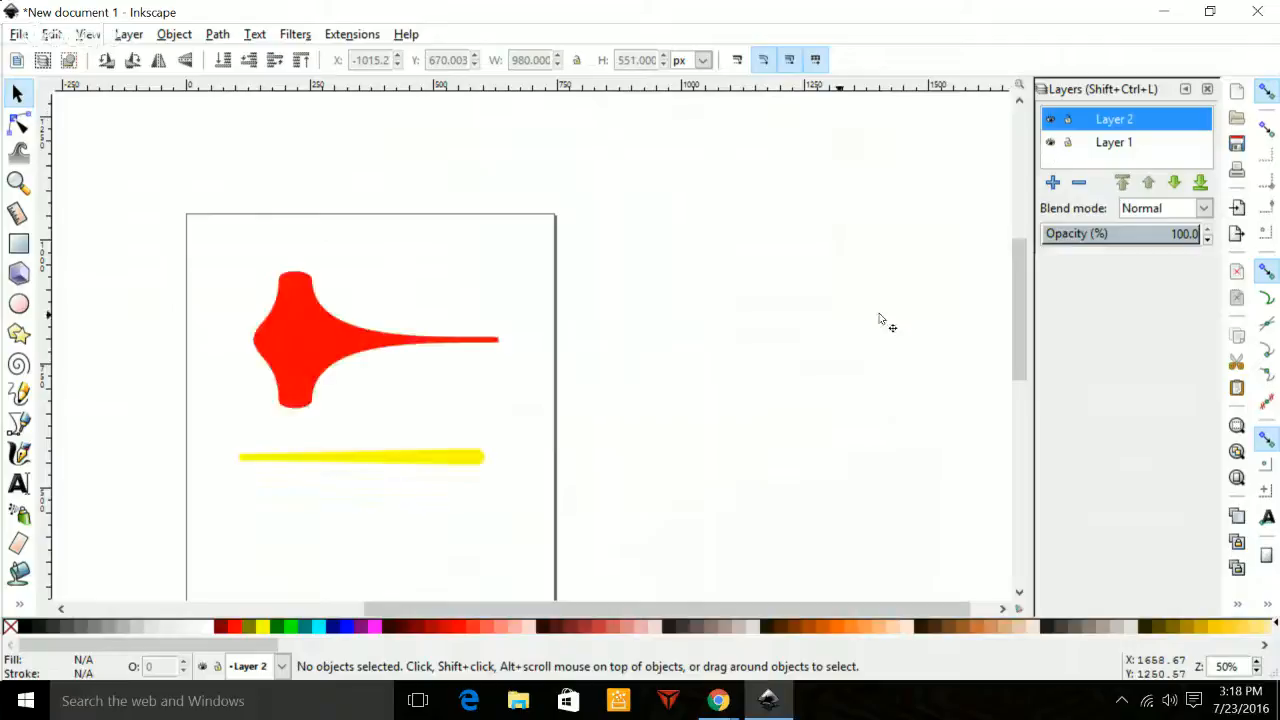
{"action": "left_click", "coordinate": [403, 461]}
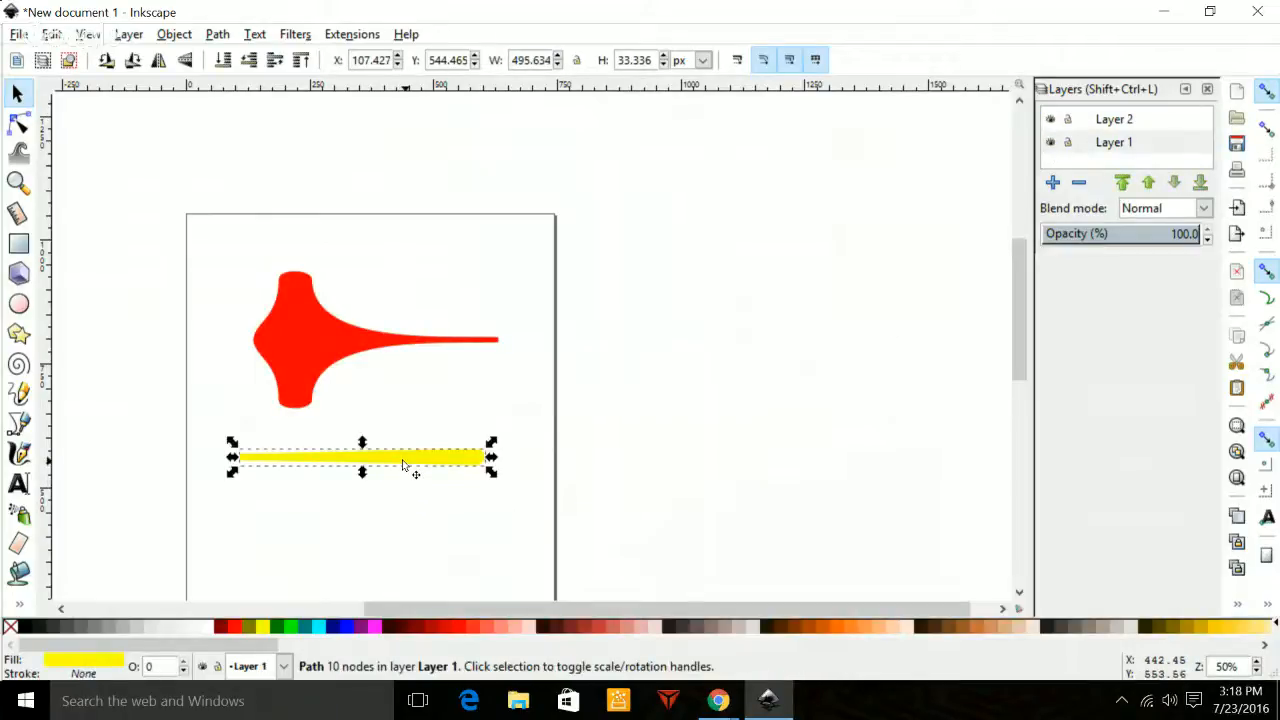
{"action": "key", "text": "ctrl+x"}
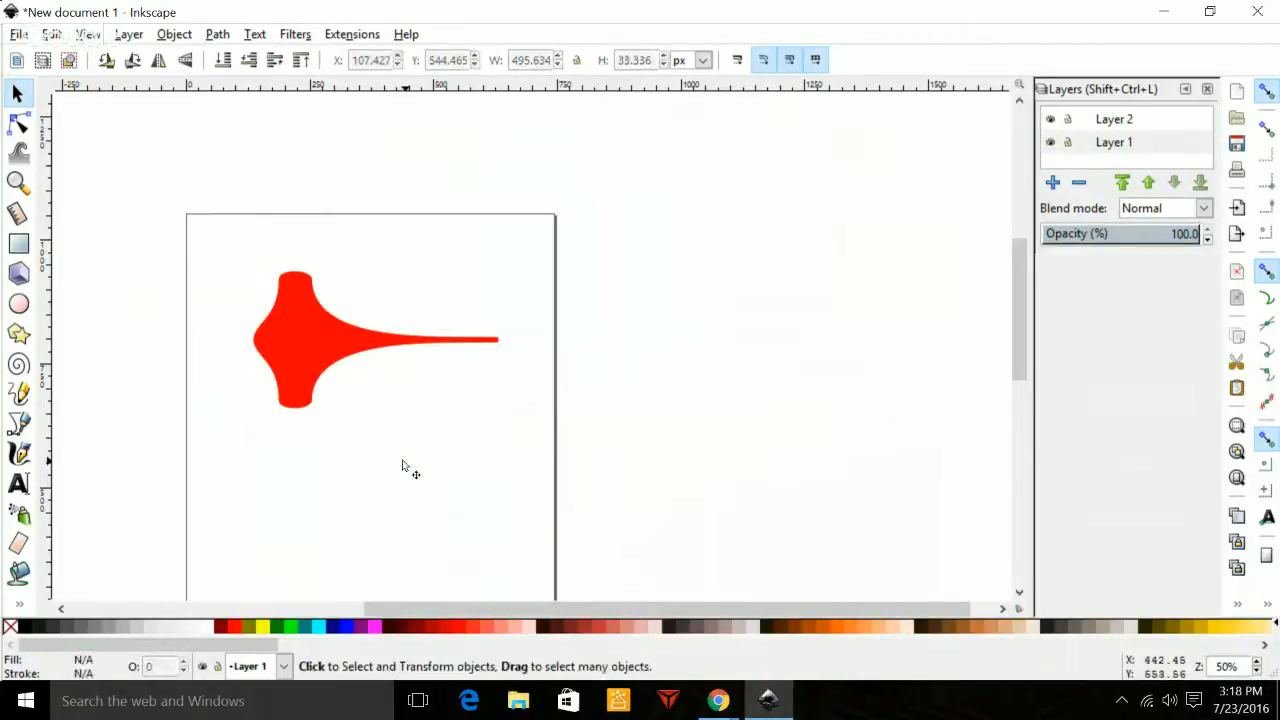
Paste the handle into Layer 2 just below the red head and verify both layers.
{"action": "left_click", "coordinate": [1128, 121]}
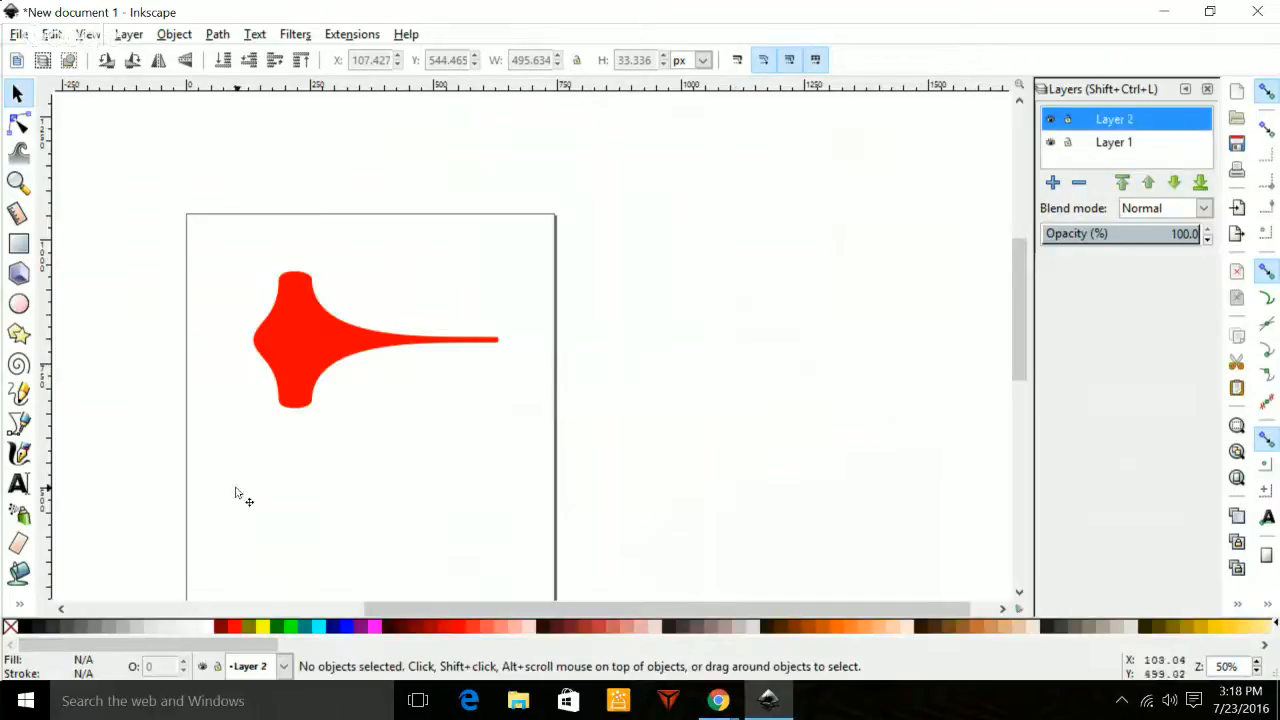
{"action": "key", "text": "ctrl+v"}
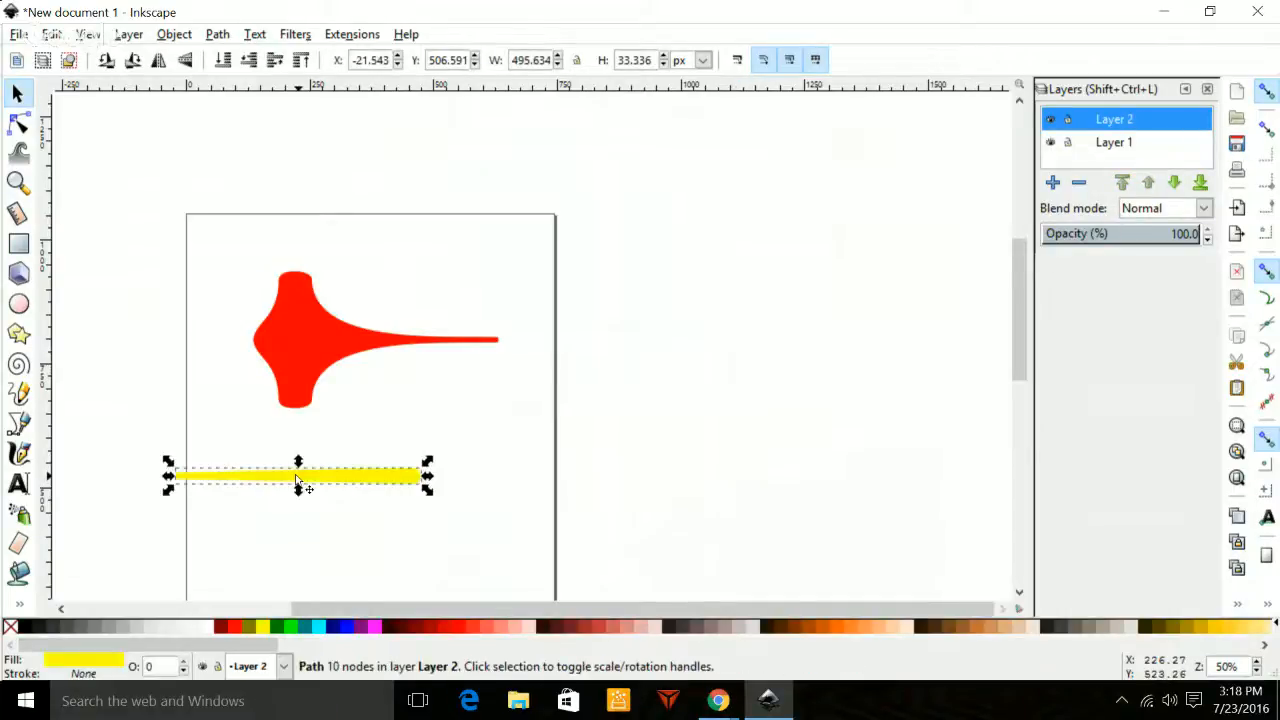
{"action": "left_click_drag", "start_coordinate": [326, 479], "coordinate": [394, 444]}
{"action": "left_click", "coordinate": [1050, 120]}
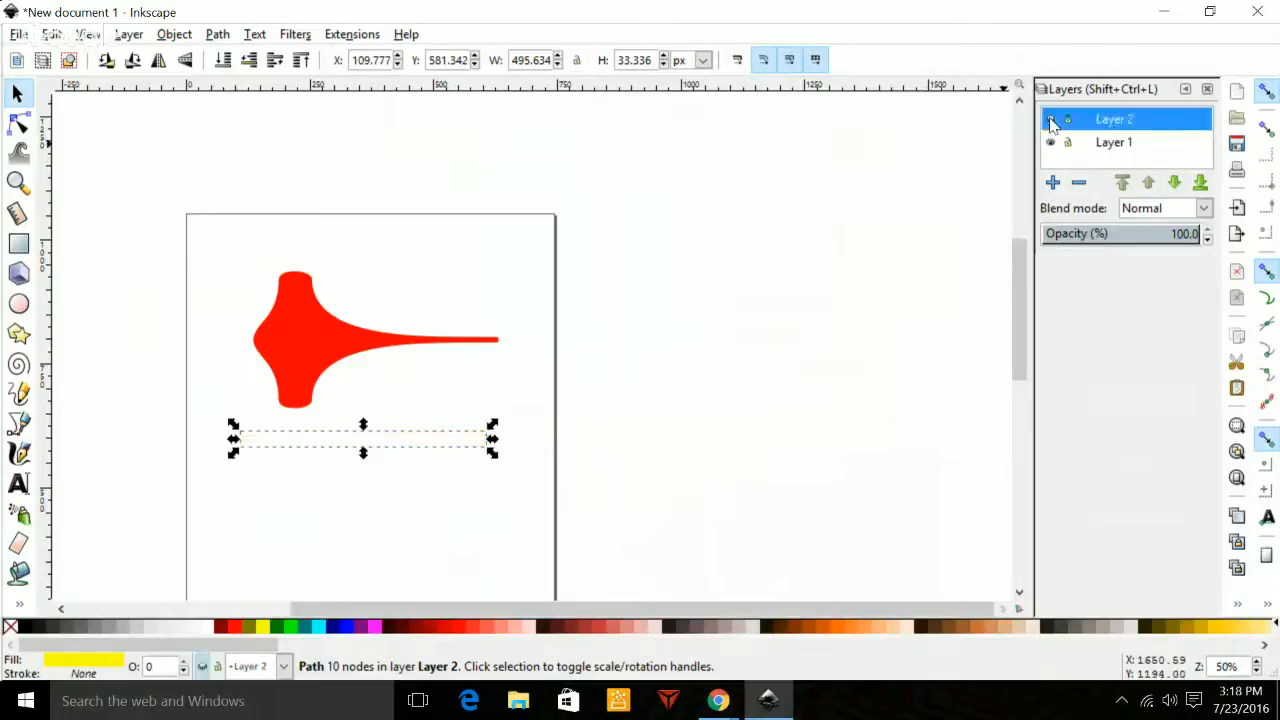
{"action": "left_click", "coordinate": [1050, 120]}
{"action": "left_click", "coordinate": [1050, 143]}
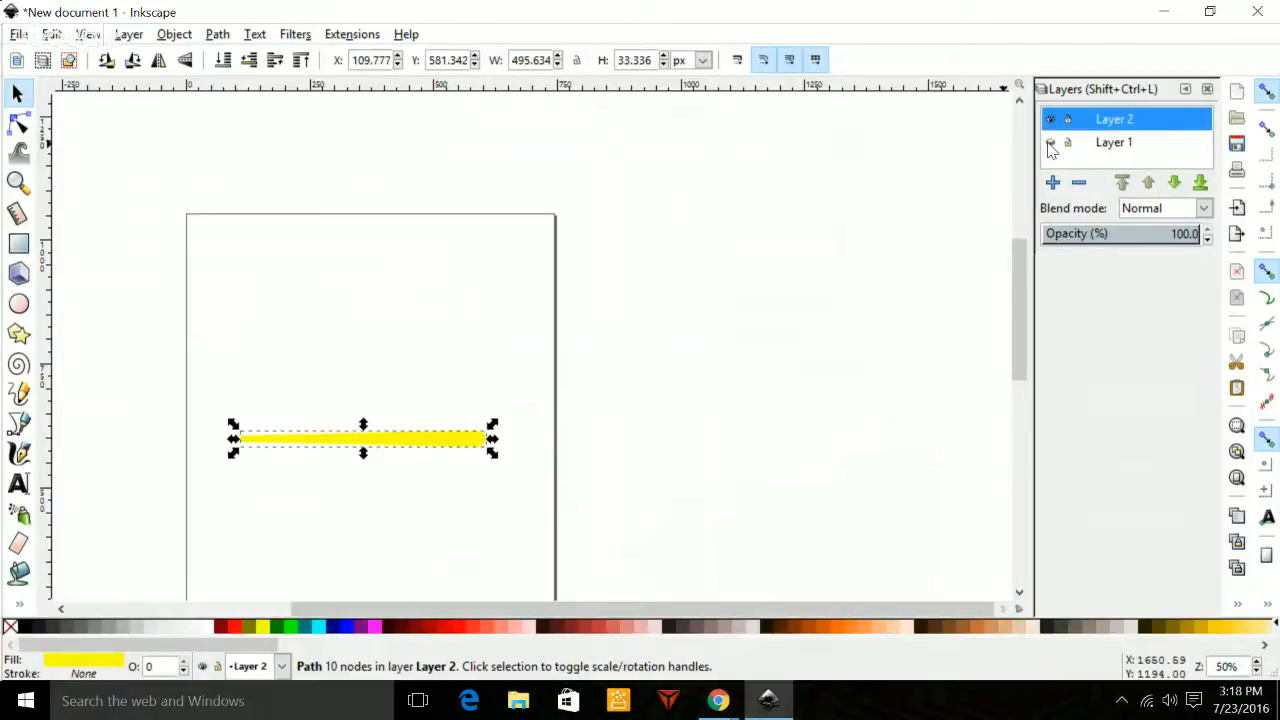
{"action": "left_click", "coordinate": [1050, 143]}
{"action": "left_click", "coordinate": [578, 360]}
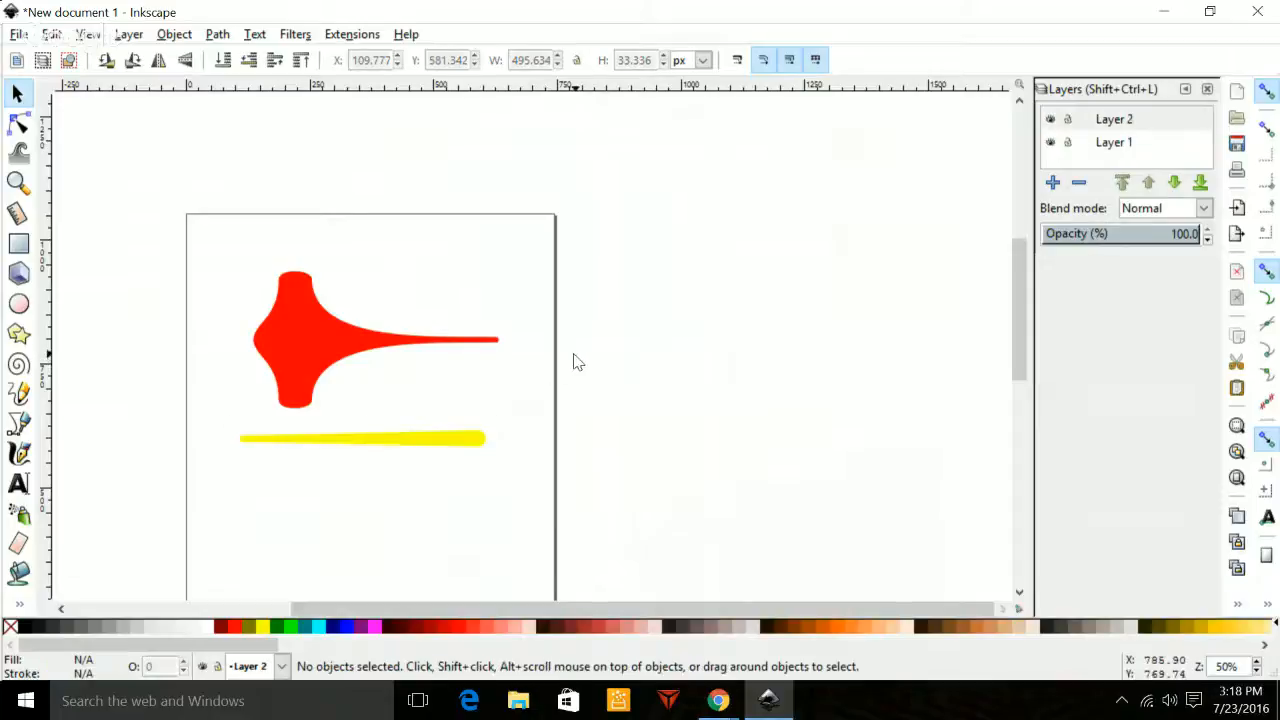
{"action": "left_click", "coordinate": [20, 36]}
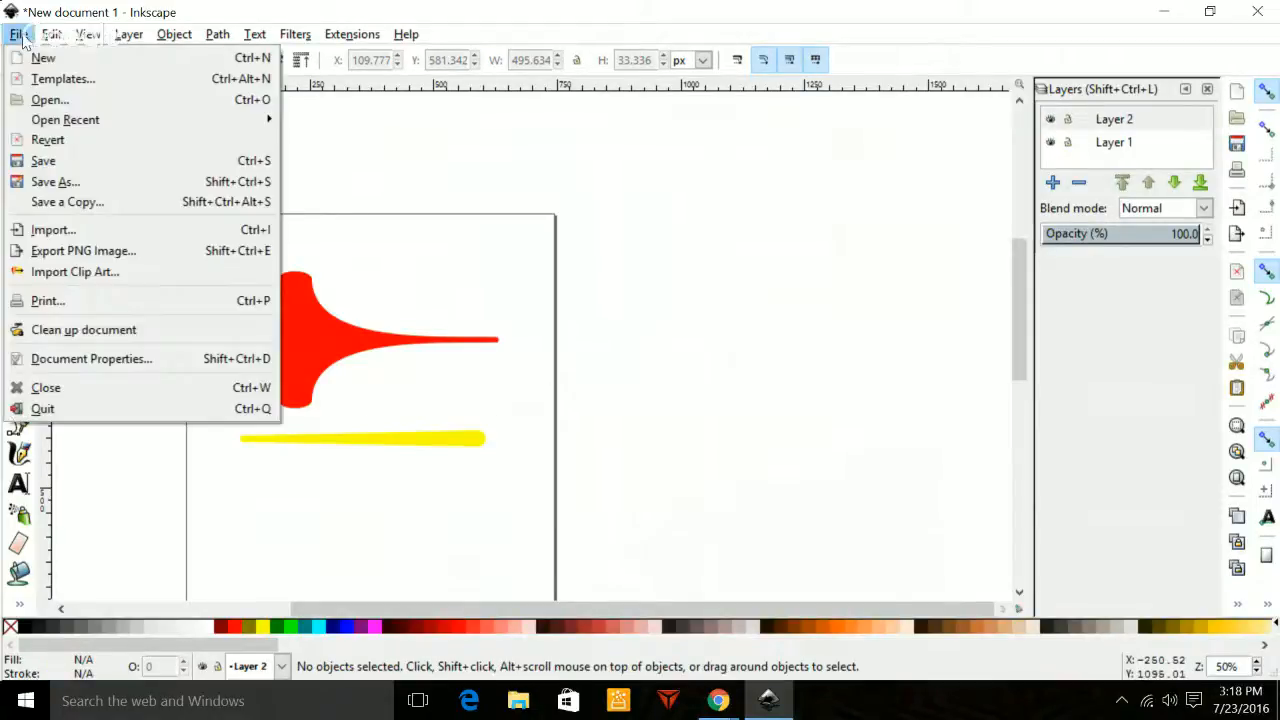
Save the file as thors_hammer_project_1_master.svg in the Documents folder.
{"action": "left_click", "coordinate": [55, 163]}
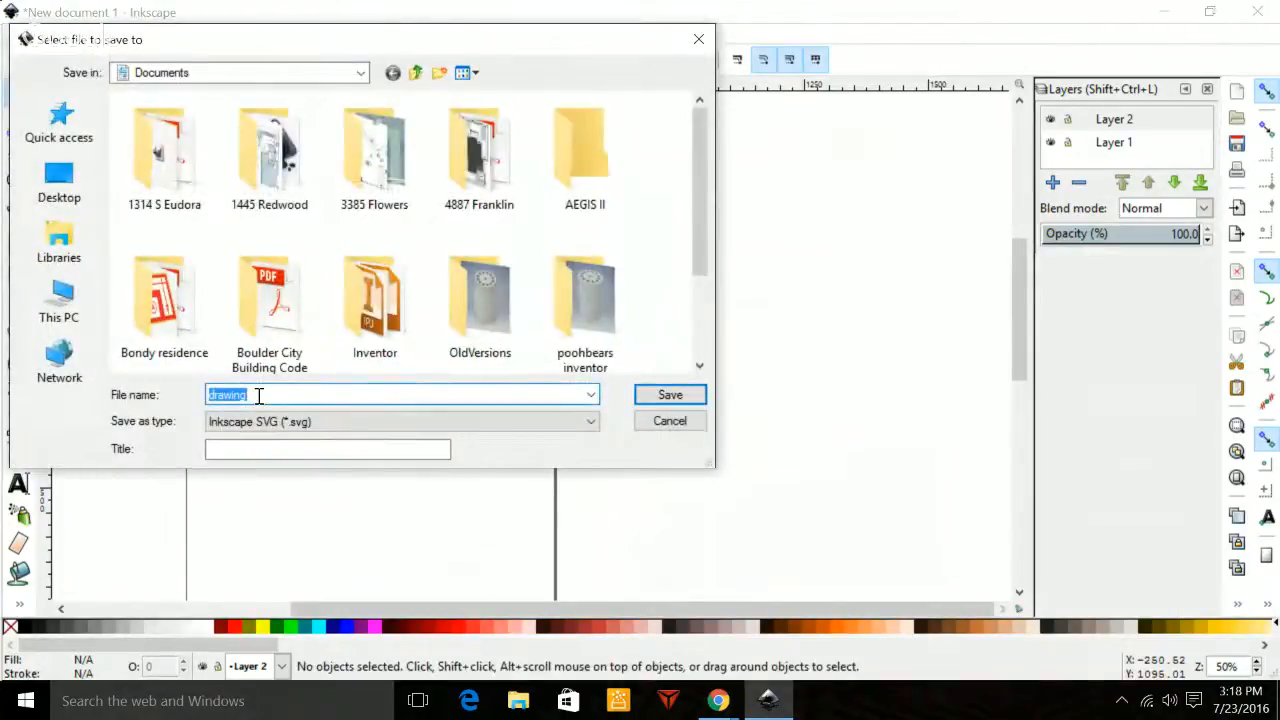
{"action": "type", "text": "l"}
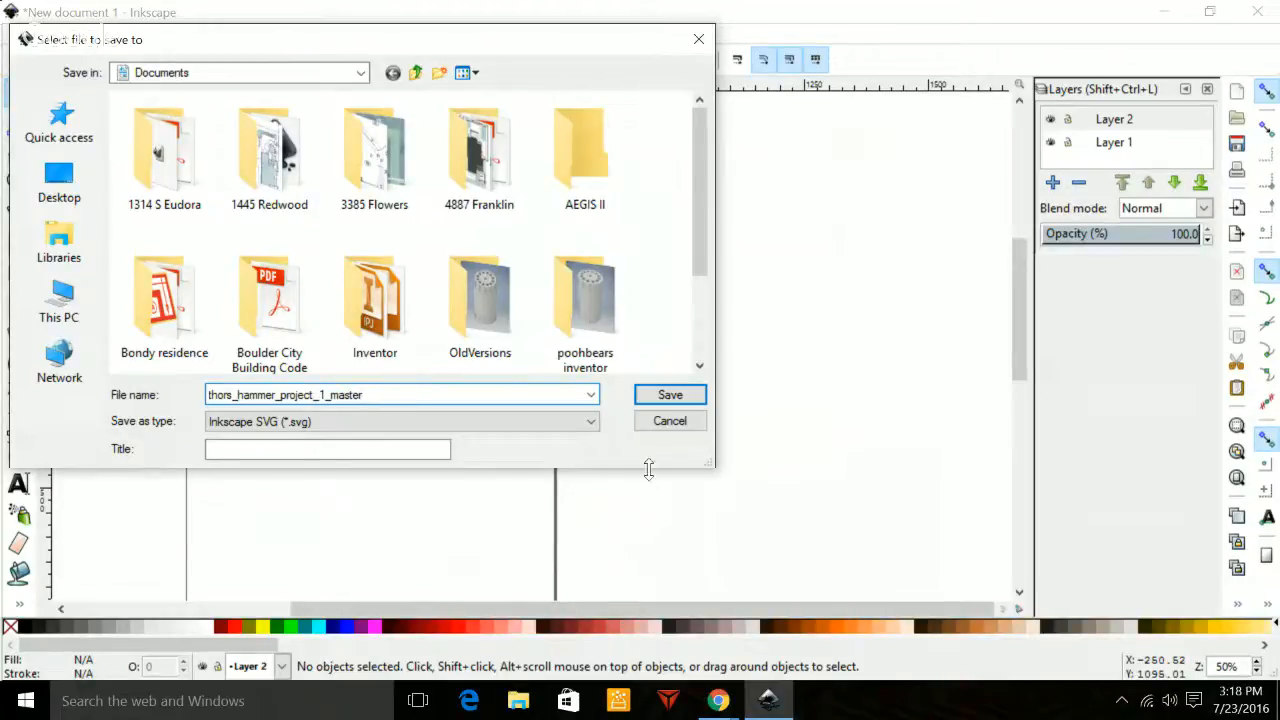
{"action": "left_click", "coordinate": [667, 397]}
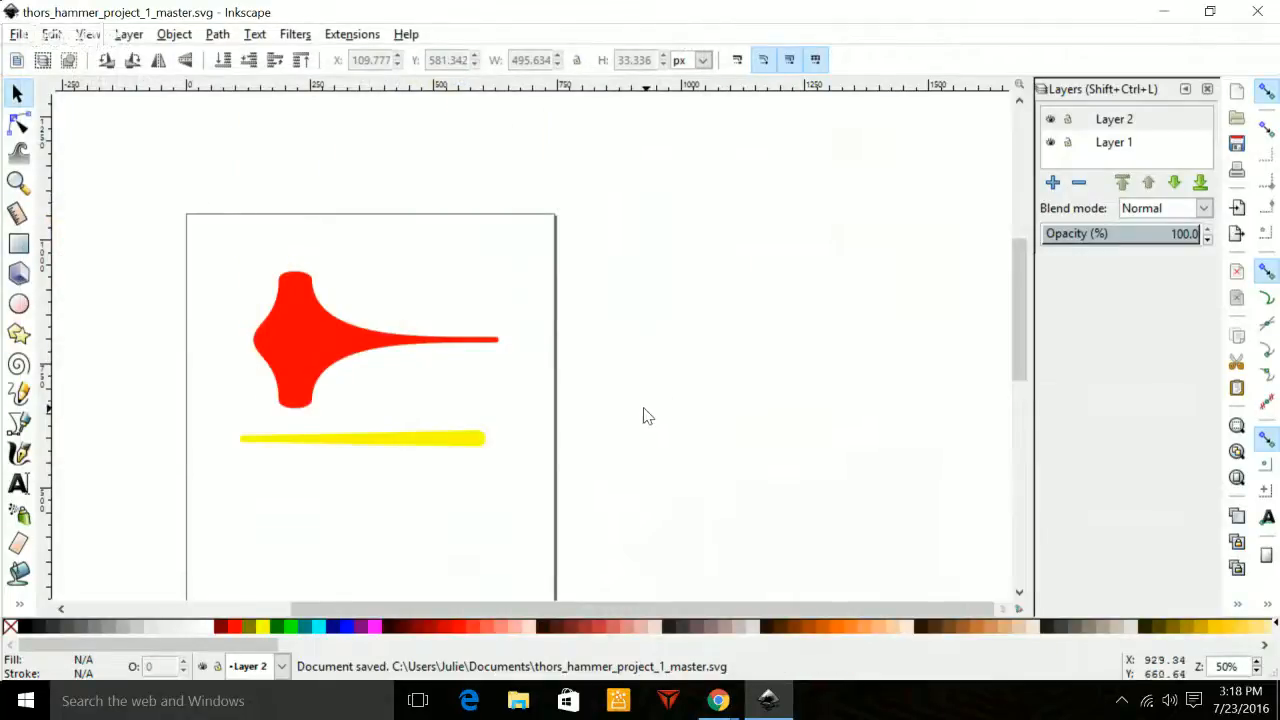
Hide Layer 1's red head and select the yellow bar on Layer 2.
{"action": "left_click", "coordinate": [1050, 119]}
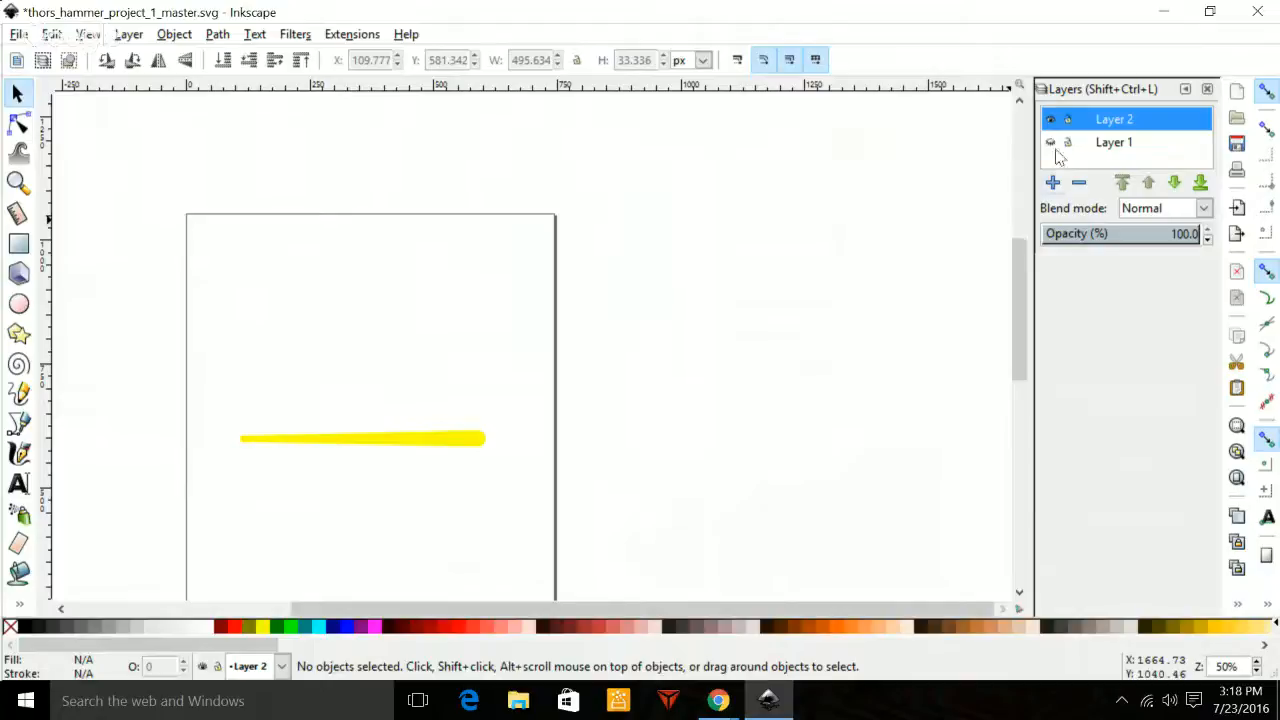
{"action": "left_click", "coordinate": [1114, 144]}
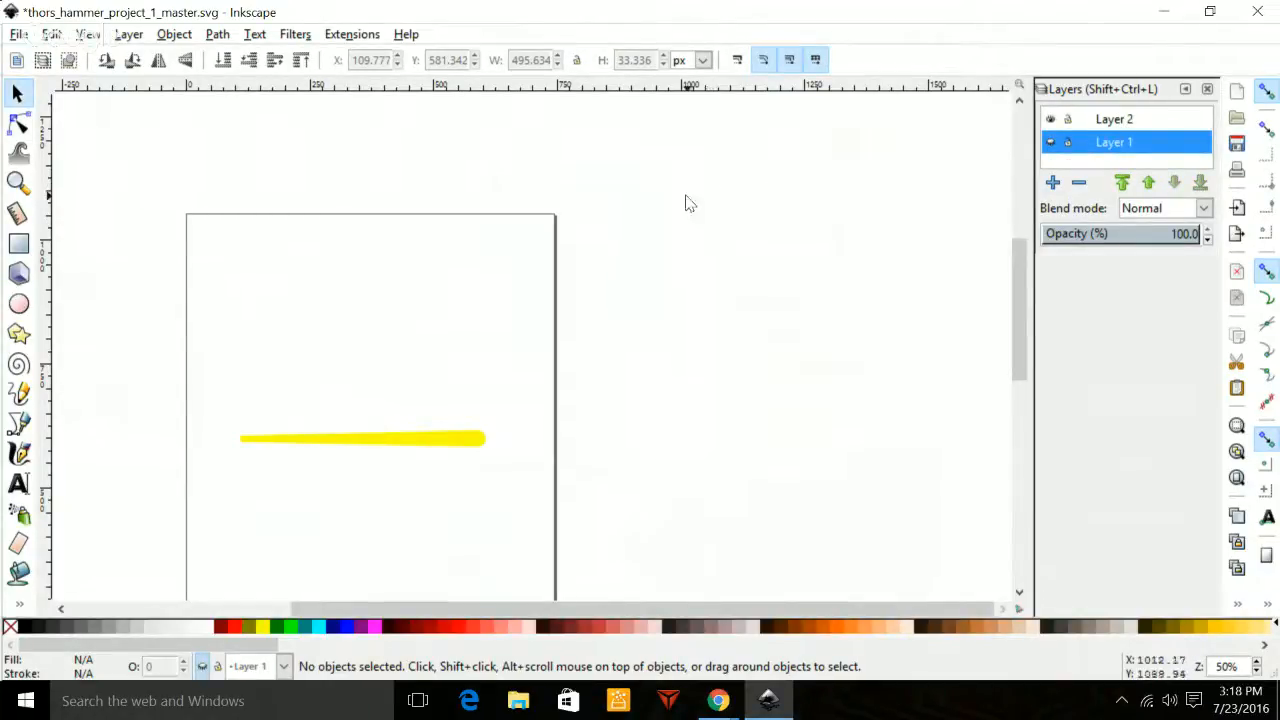
{"action": "left_click", "coordinate": [1092, 122]}
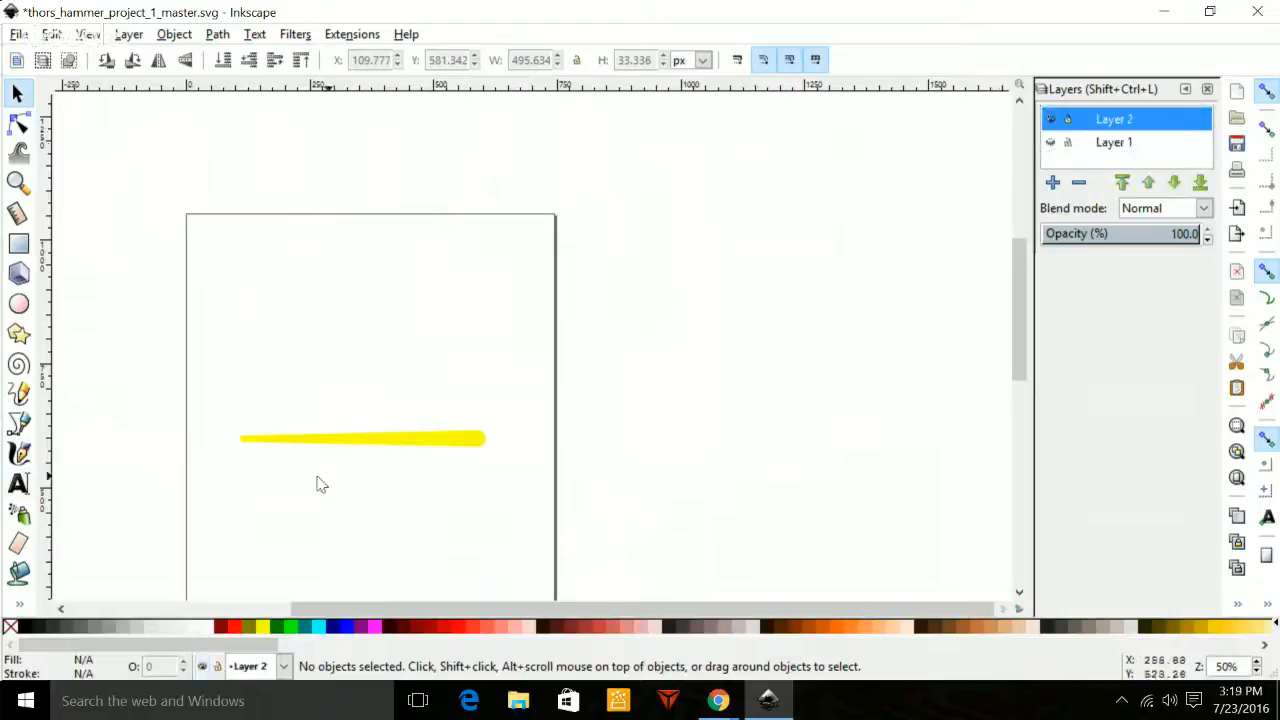
{"action": "left_click", "coordinate": [392, 439]}
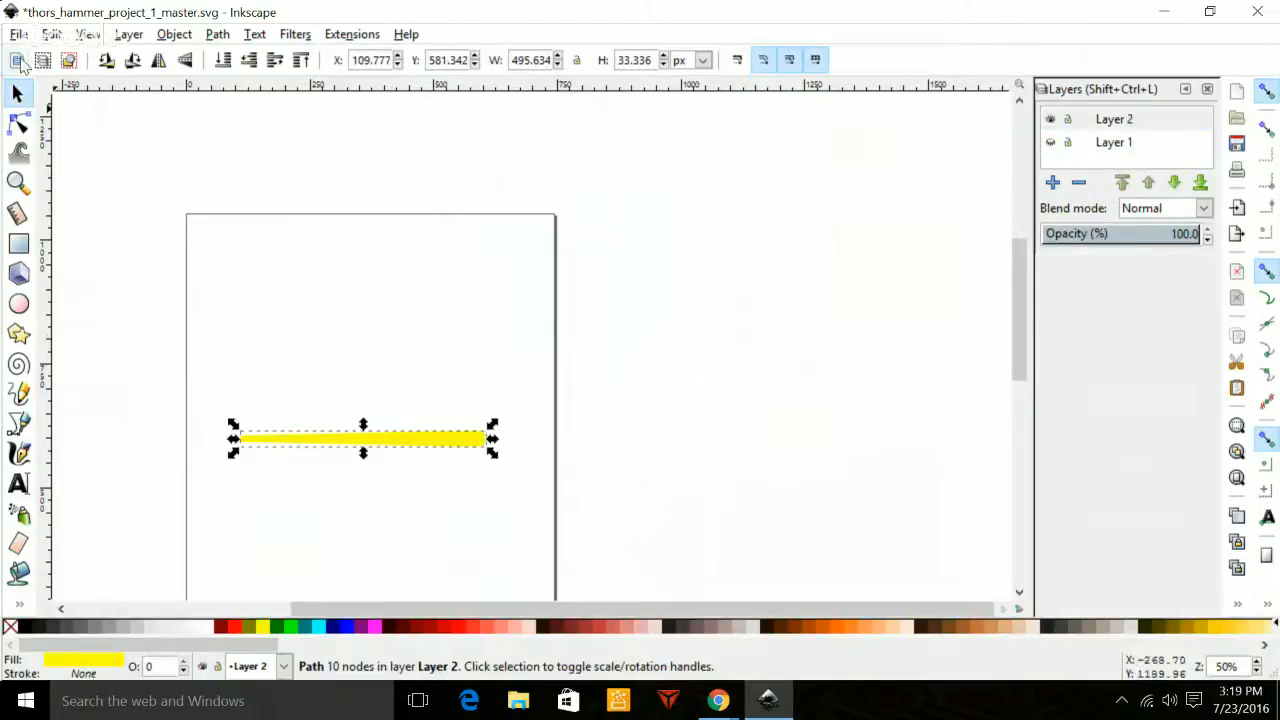
Resize the page to the yellow bar, 139.87903 × 9.40814 mm, in Document Properties.
{"action": "left_click", "coordinate": [15, 36]}
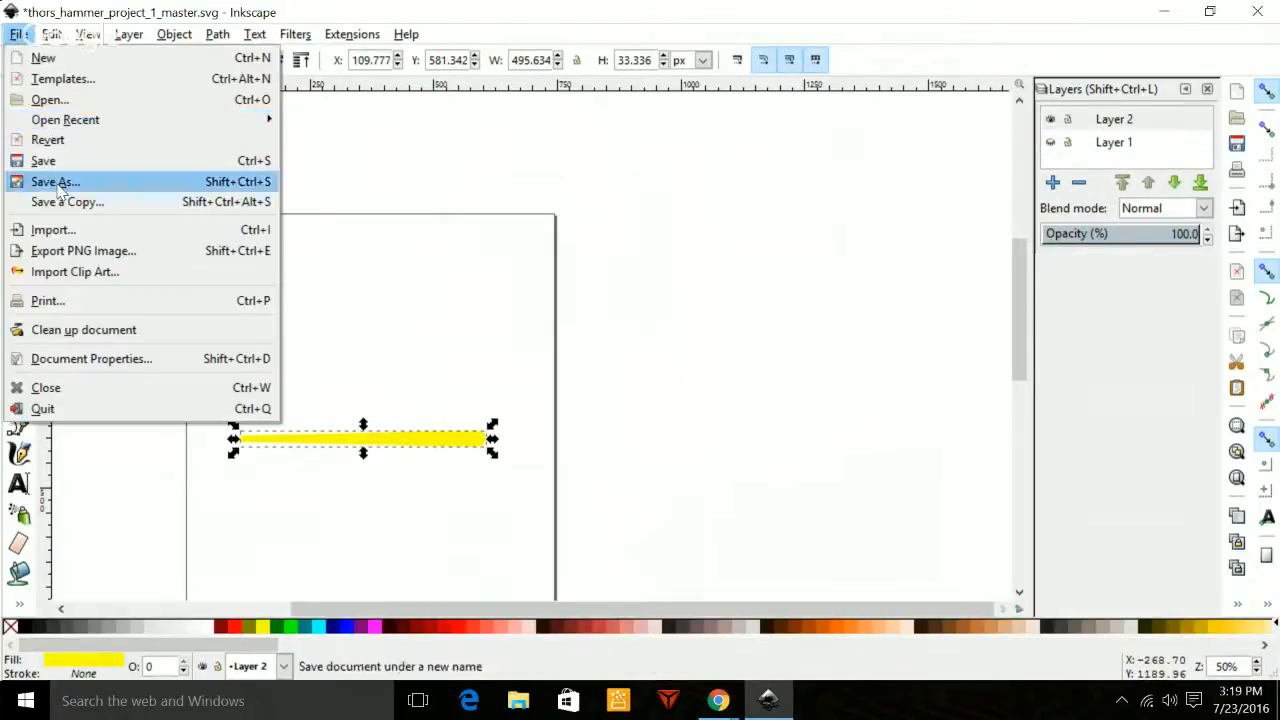
{"action": "left_click", "coordinate": [66, 360]}
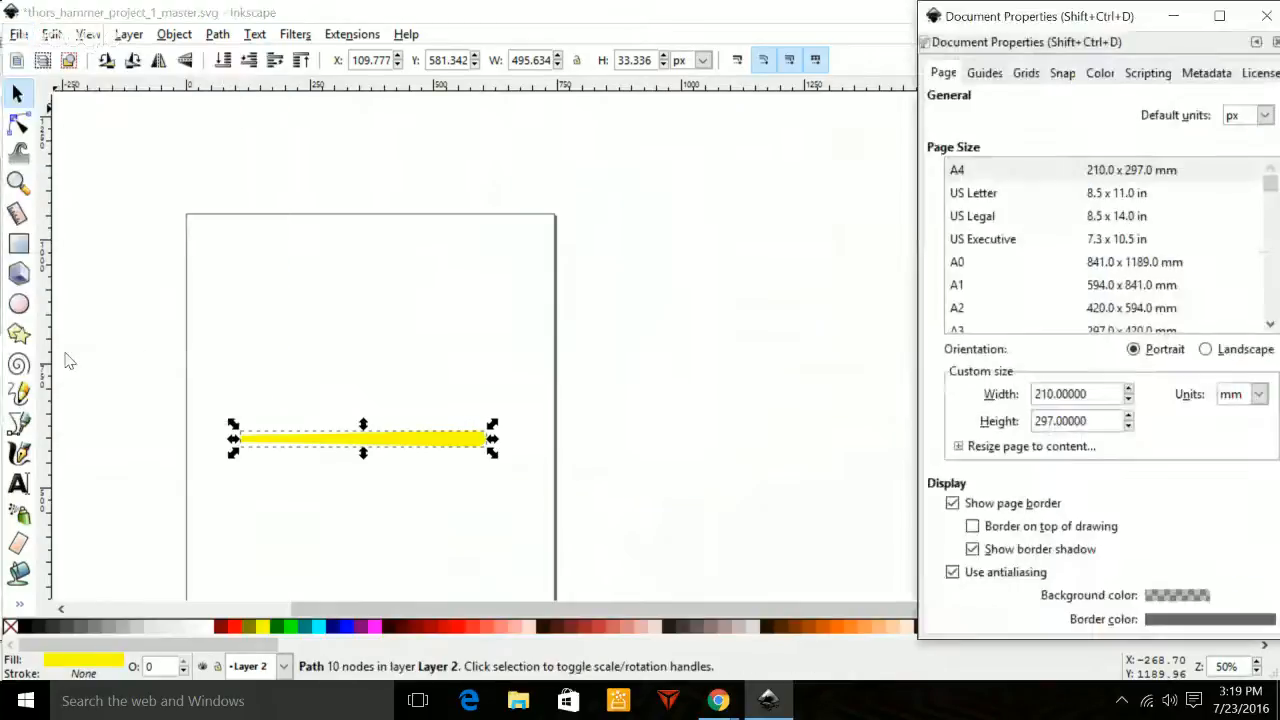
{"action": "left_click", "coordinate": [958, 447]}
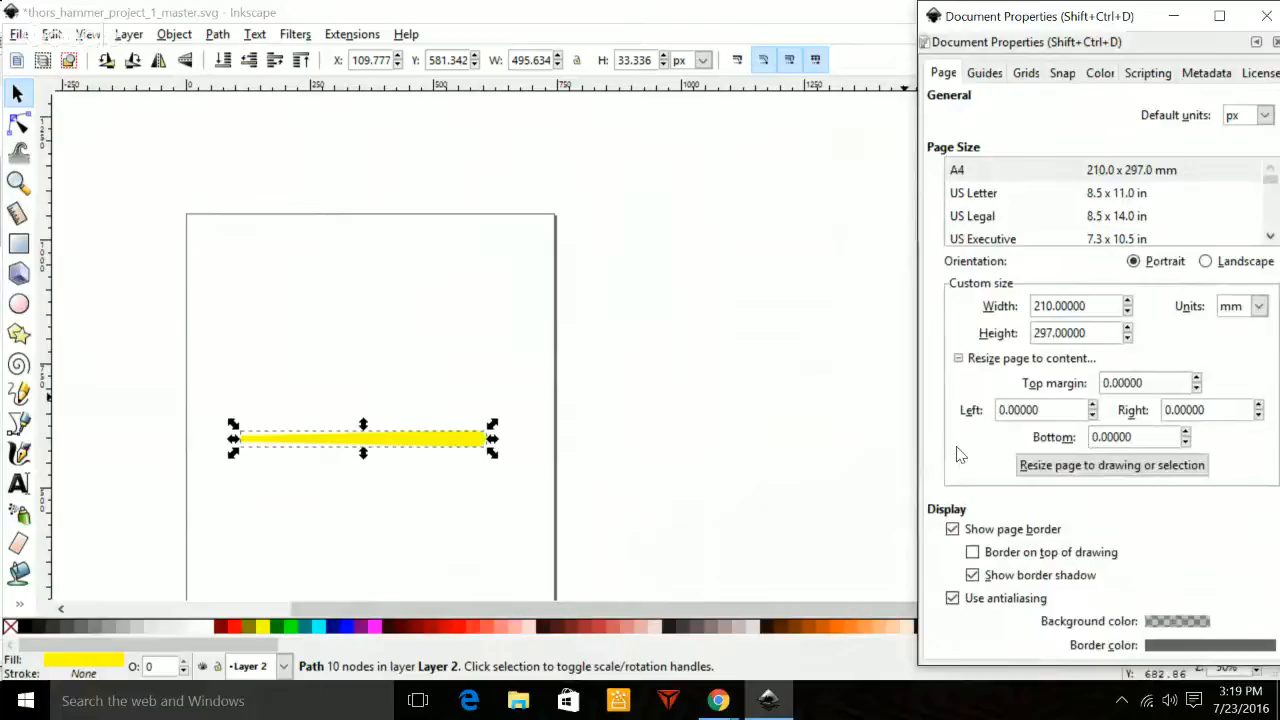
{"action": "left_click", "coordinate": [1057, 466]}
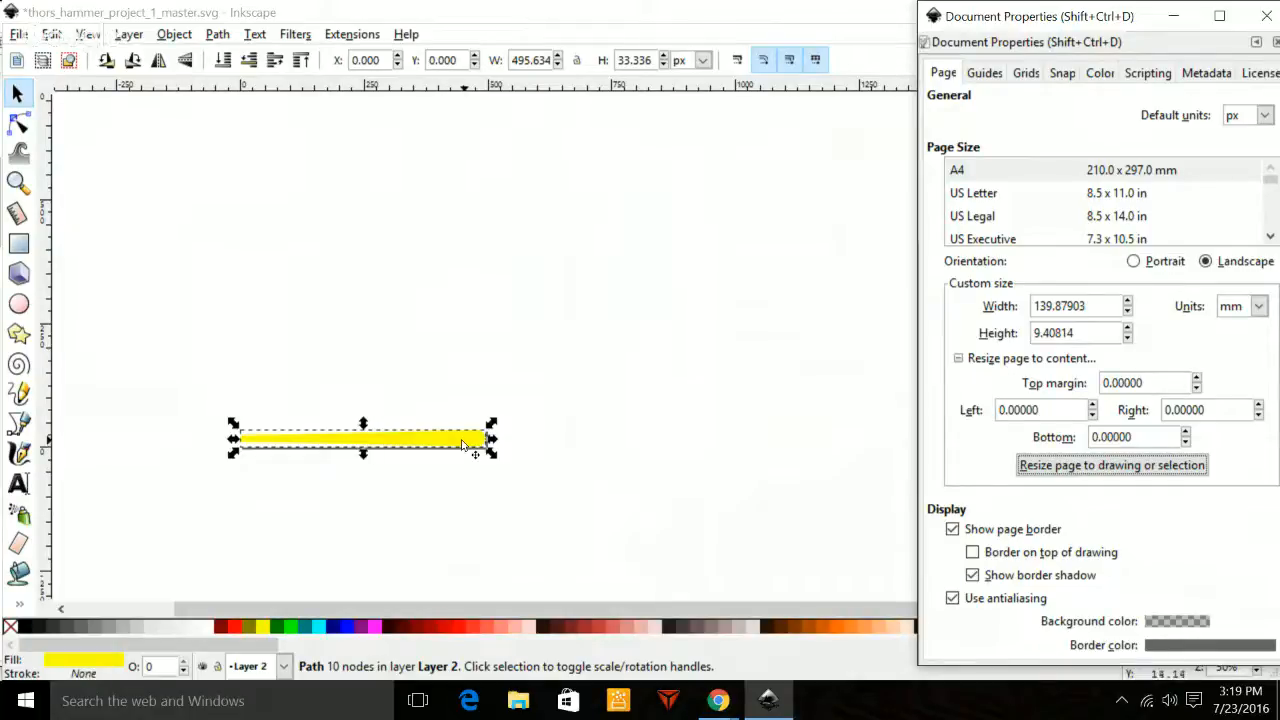
{"action": "left_click", "coordinate": [16, 35]}
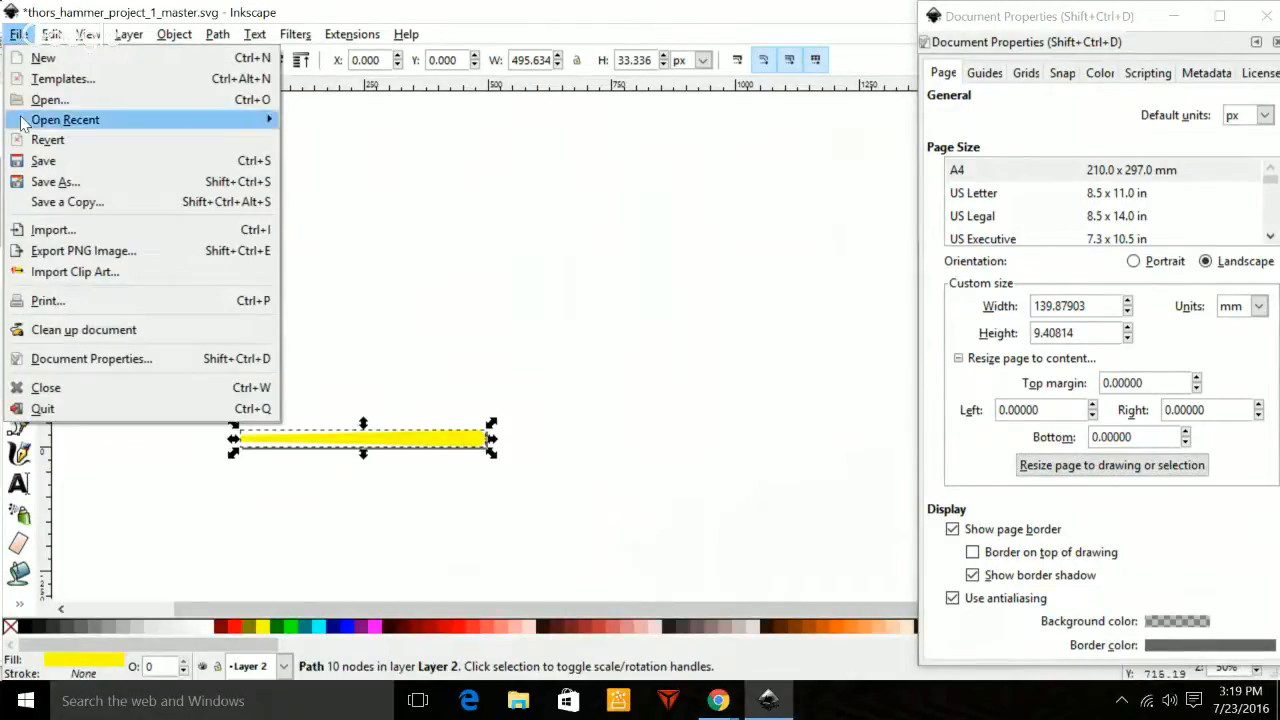
Save a copy as thors_hammer_project_1_profile.svg and close Document Properties.
{"action": "left_click", "coordinate": [46, 182]}
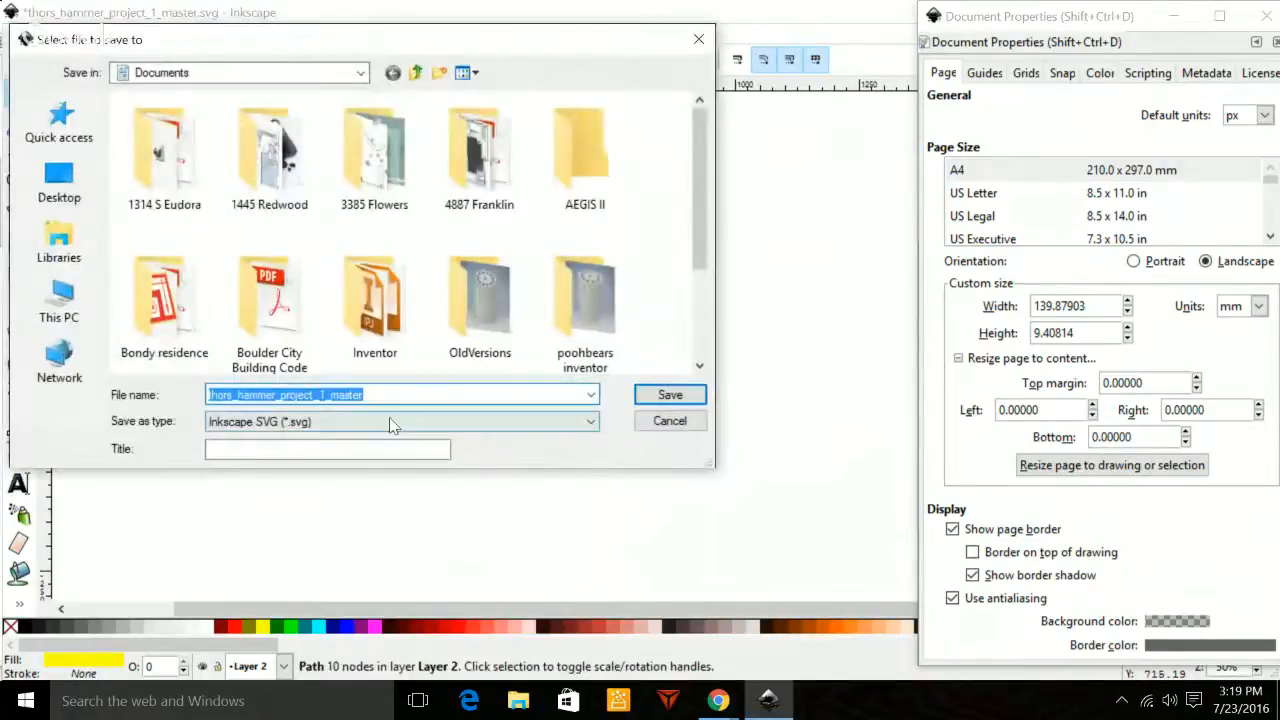
{"action": "left_click", "coordinate": [332, 394]}
{"action": "left_click_drag", "start_coordinate": [331, 394], "coordinate": [359, 395]}
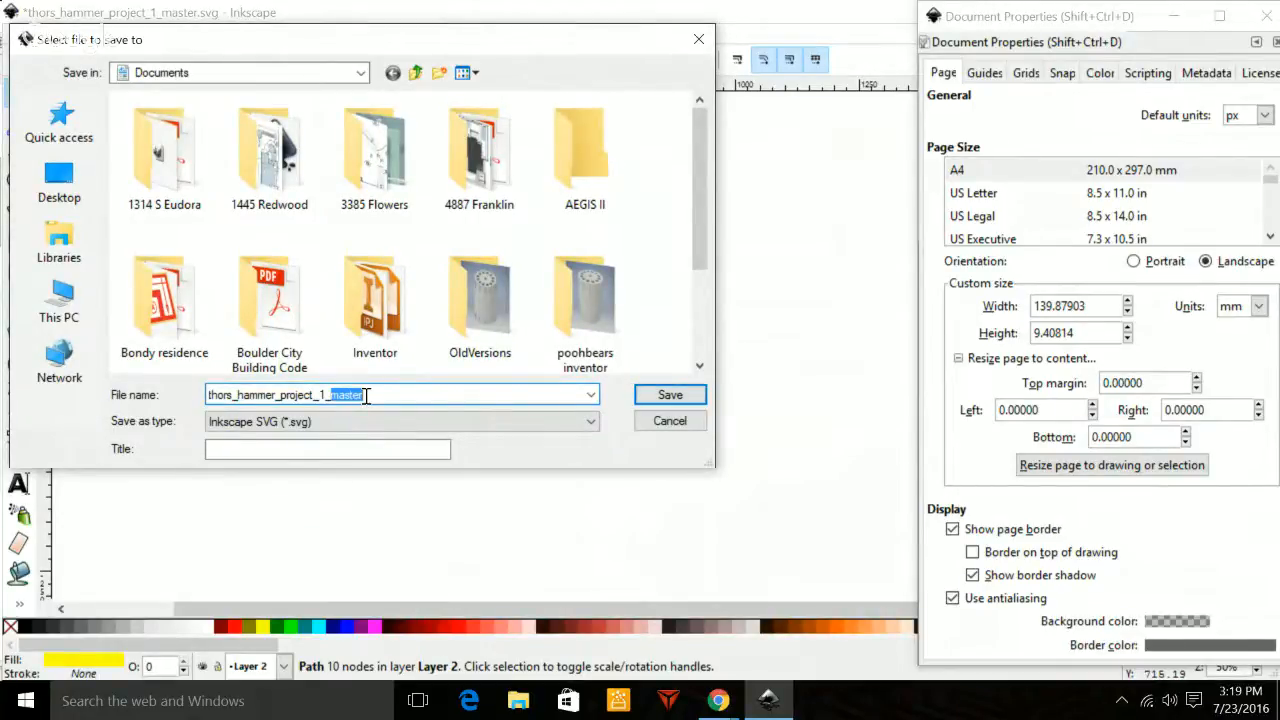
{"action": "type", "text": "profil"}
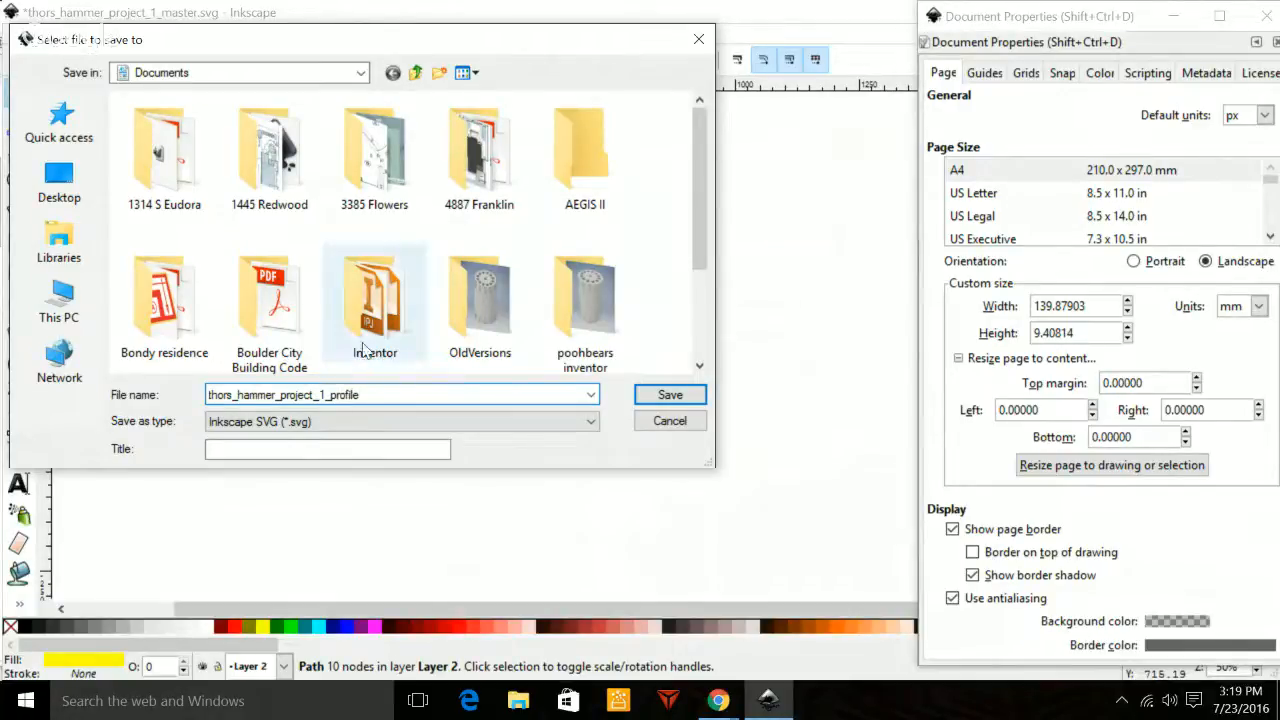
{"action": "left_click", "coordinate": [668, 395]}
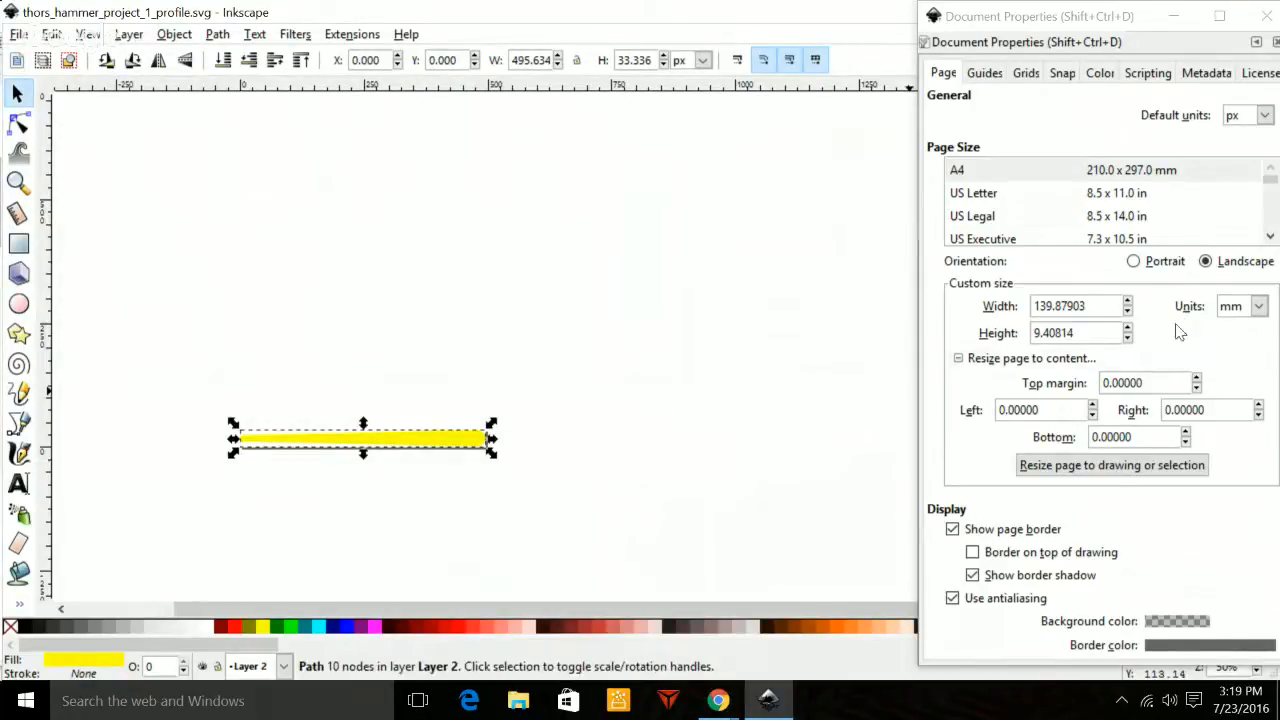
{"action": "left_click", "coordinate": [1262, 16]}
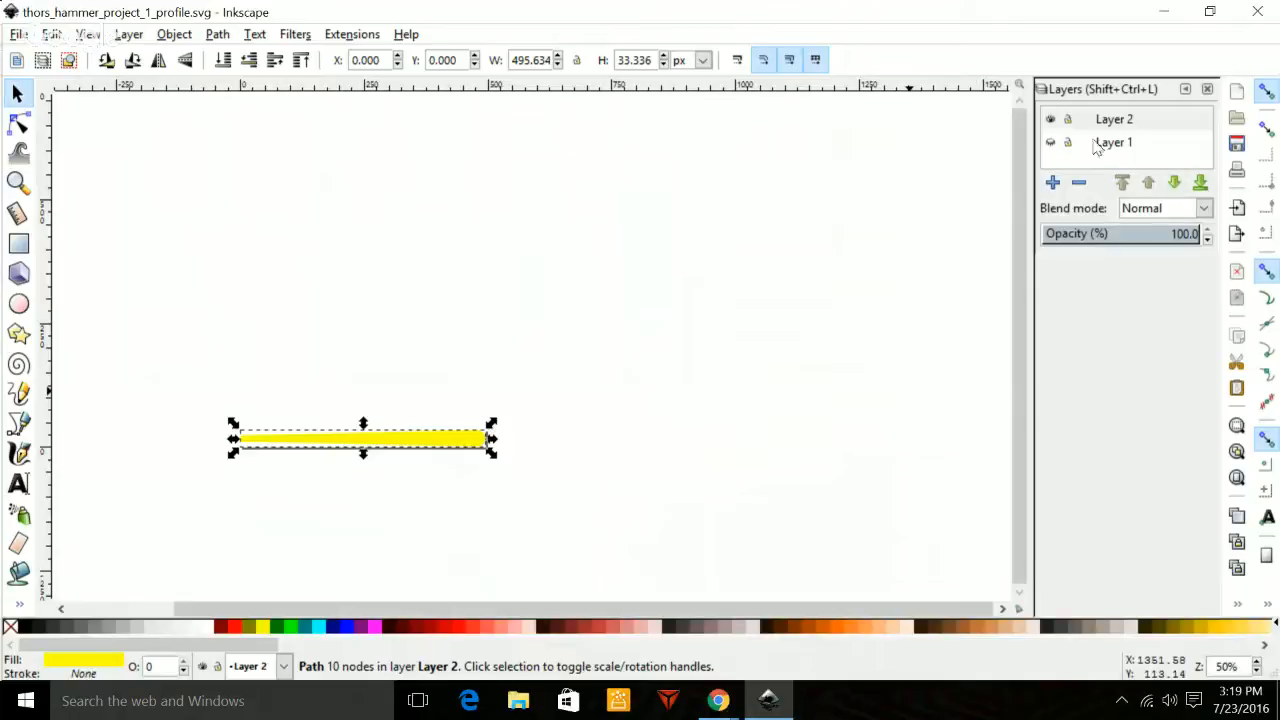
Hide Layer 2, show Layer 1 again, and make Layer 1 current.
{"action": "left_click", "coordinate": [1051, 119]}
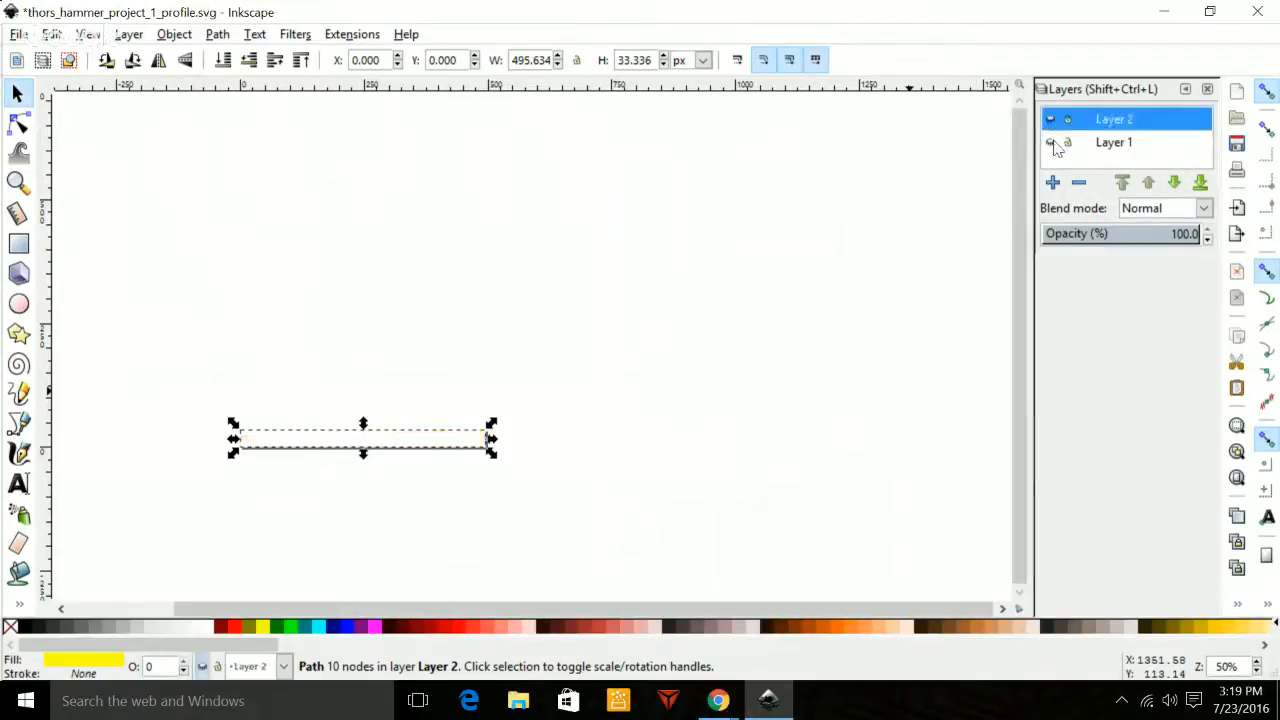
{"action": "left_click", "coordinate": [1051, 142]}
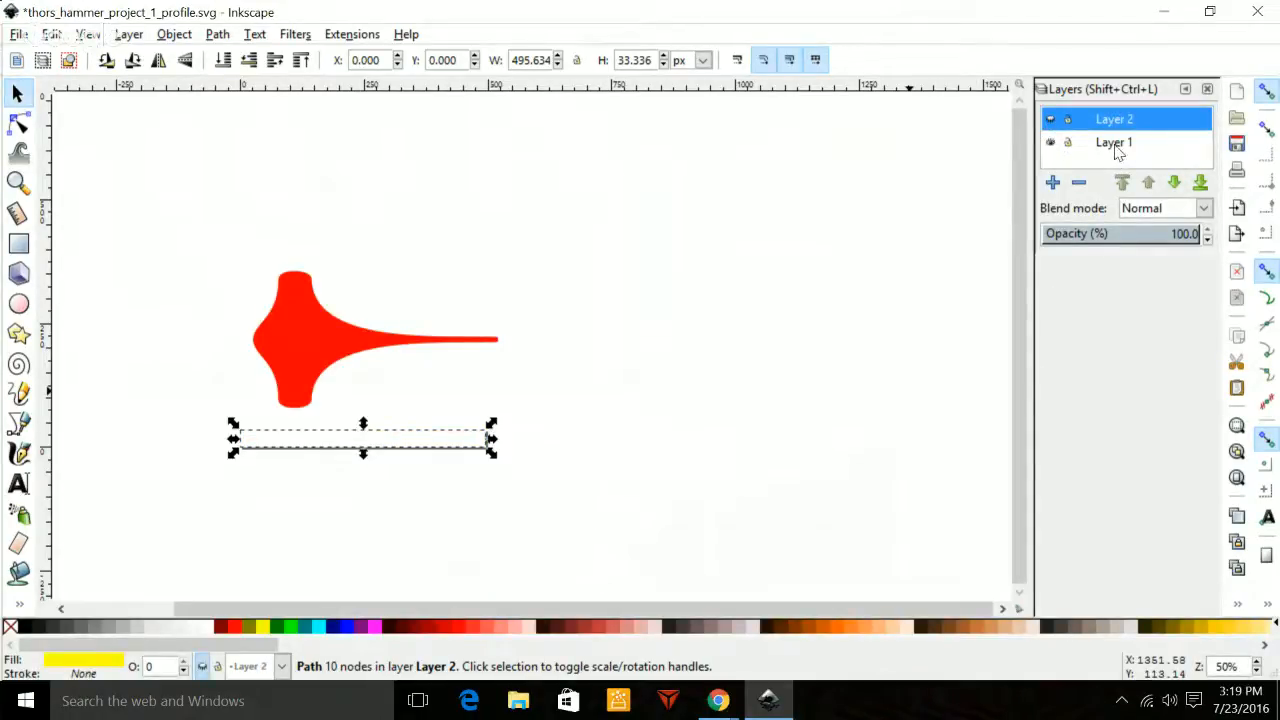
{"action": "left_click", "coordinate": [1116, 146]}
Resize the page to fit the red hammer head, 139.80188 × 78.02037 mm.
{"action": "left_click", "coordinate": [332, 338]}
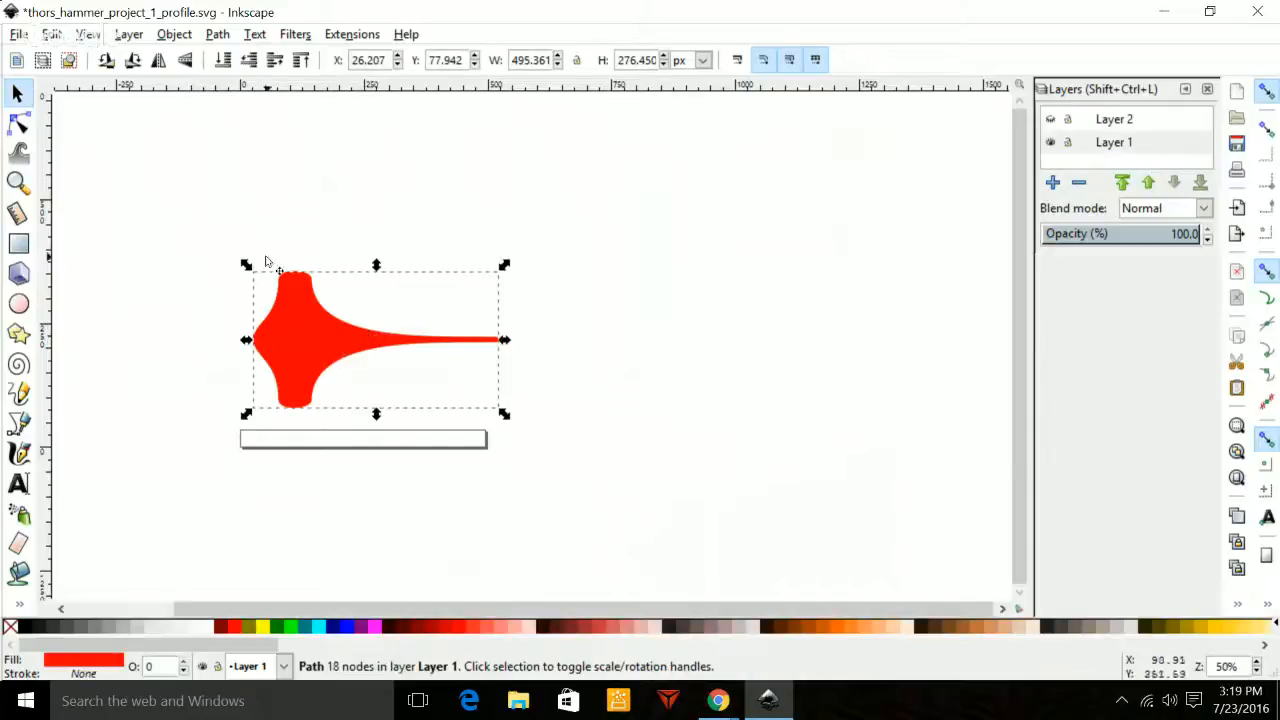
{"action": "left_click", "coordinate": [19, 36]}
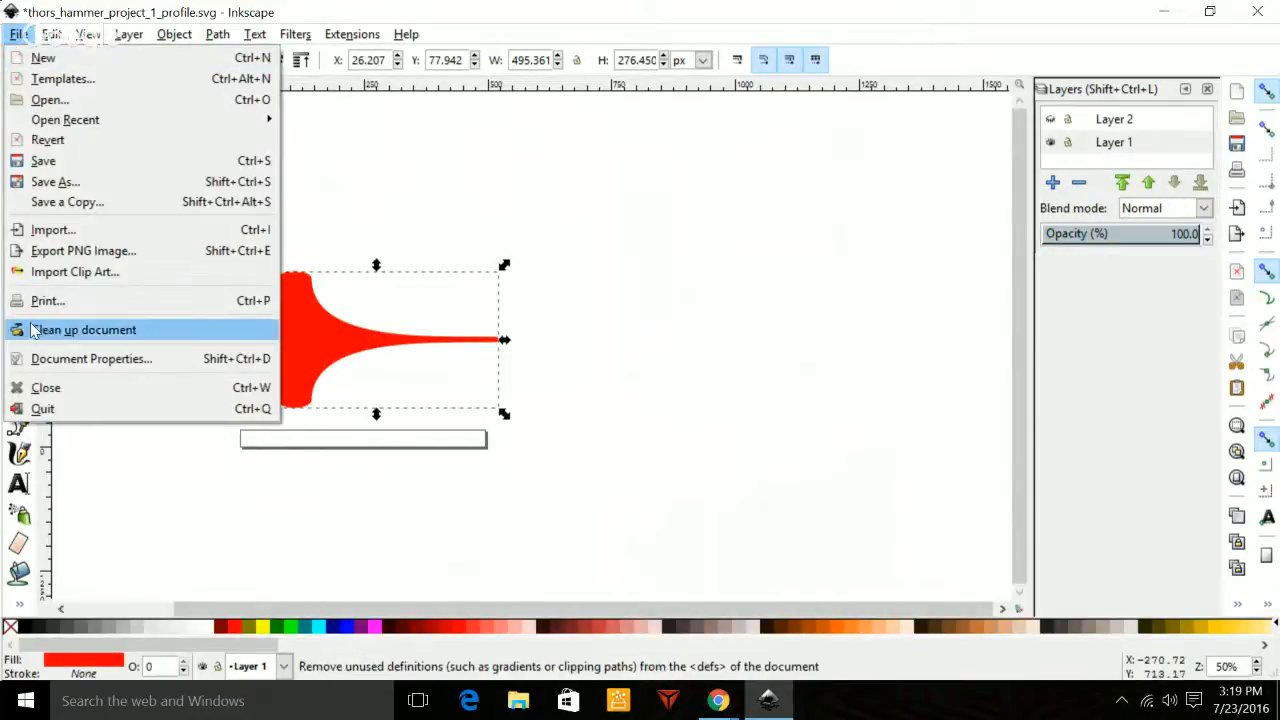
{"action": "left_click", "coordinate": [37, 366]}
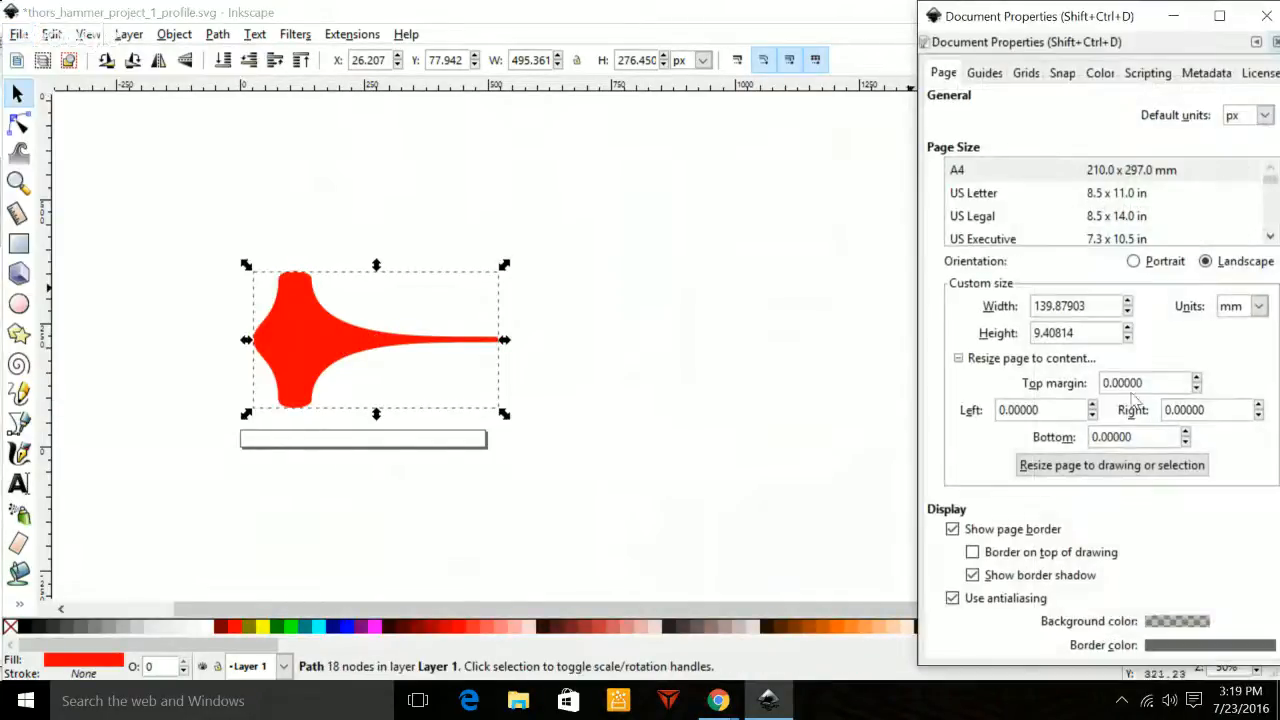
{"action": "left_click", "coordinate": [1103, 467]}
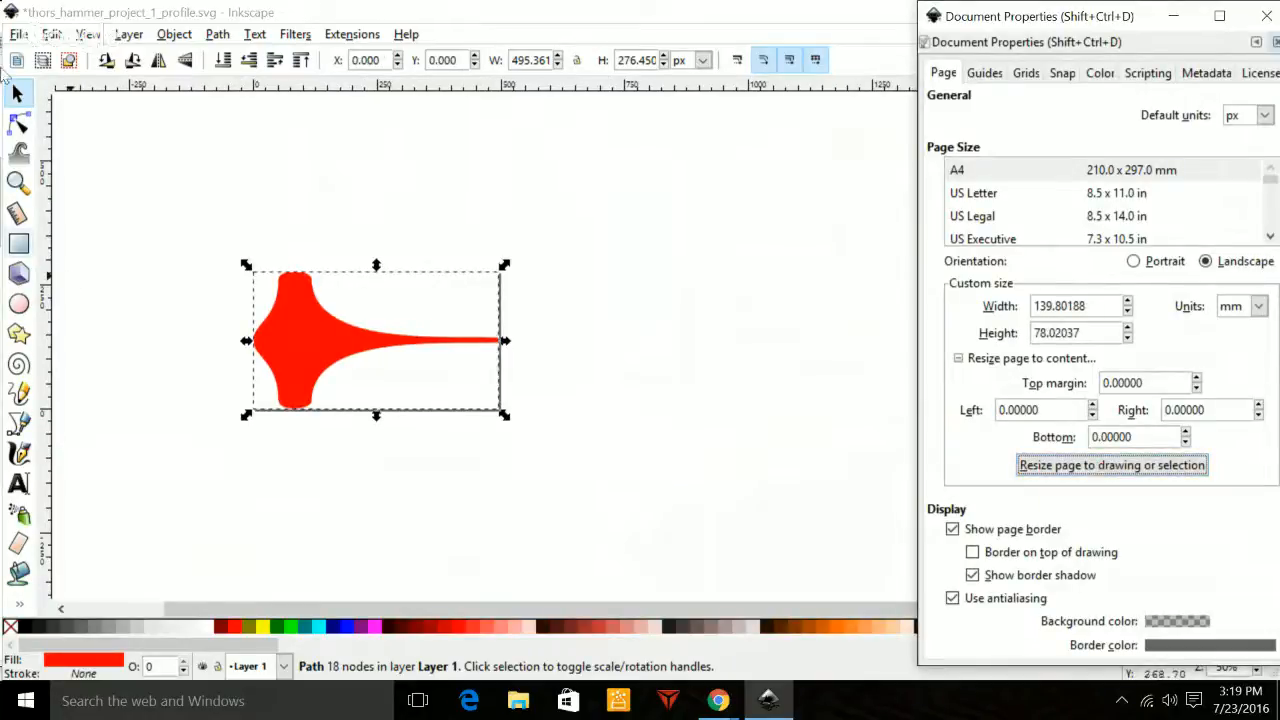
Save a copy as thors_hammer_project_1_face.svg and close Document Properties.
{"action": "left_click", "coordinate": [15, 37]}
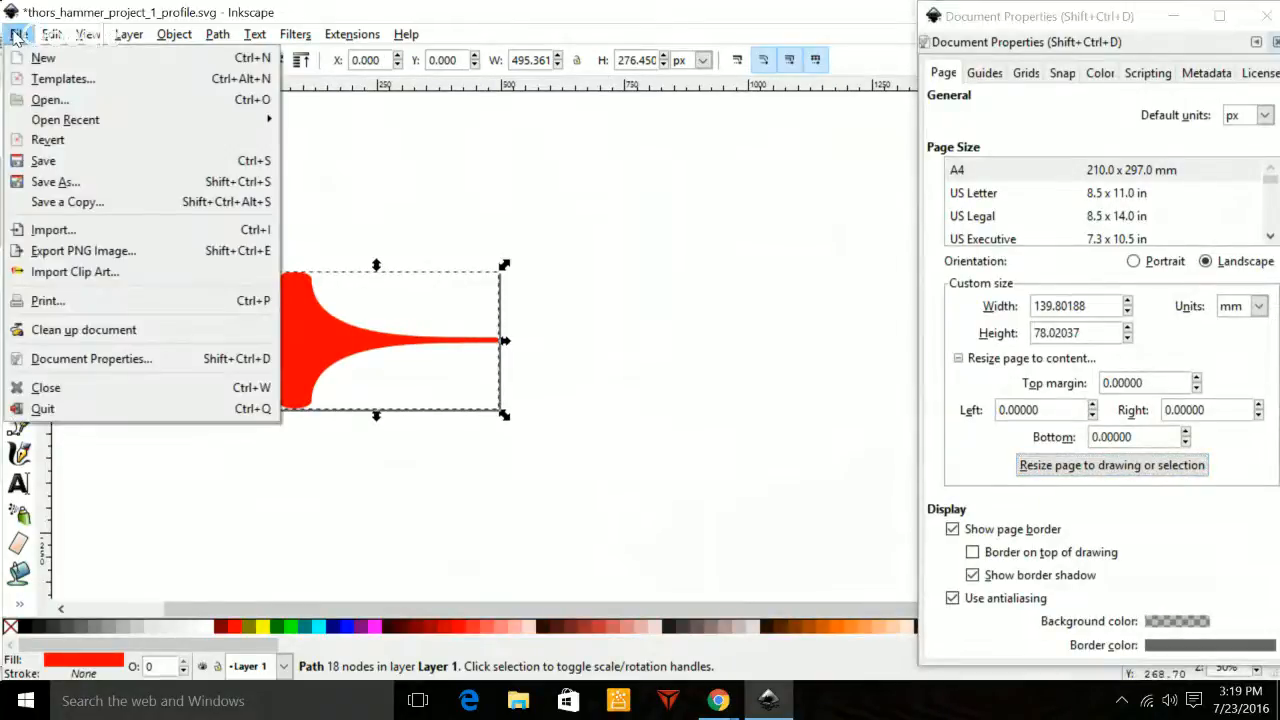
{"action": "left_click", "coordinate": [34, 182]}
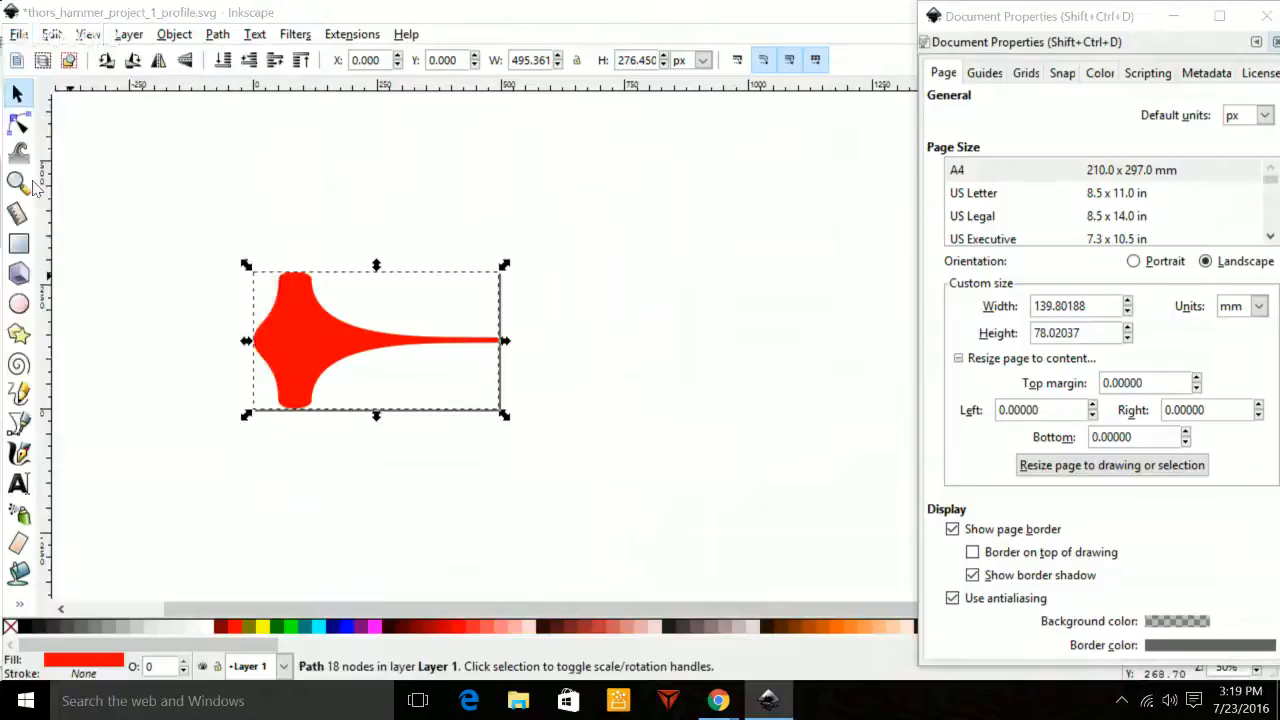
{"action": "left_click", "coordinate": [352, 397]}
{"action": "double_click", "coordinate": [352, 397]}
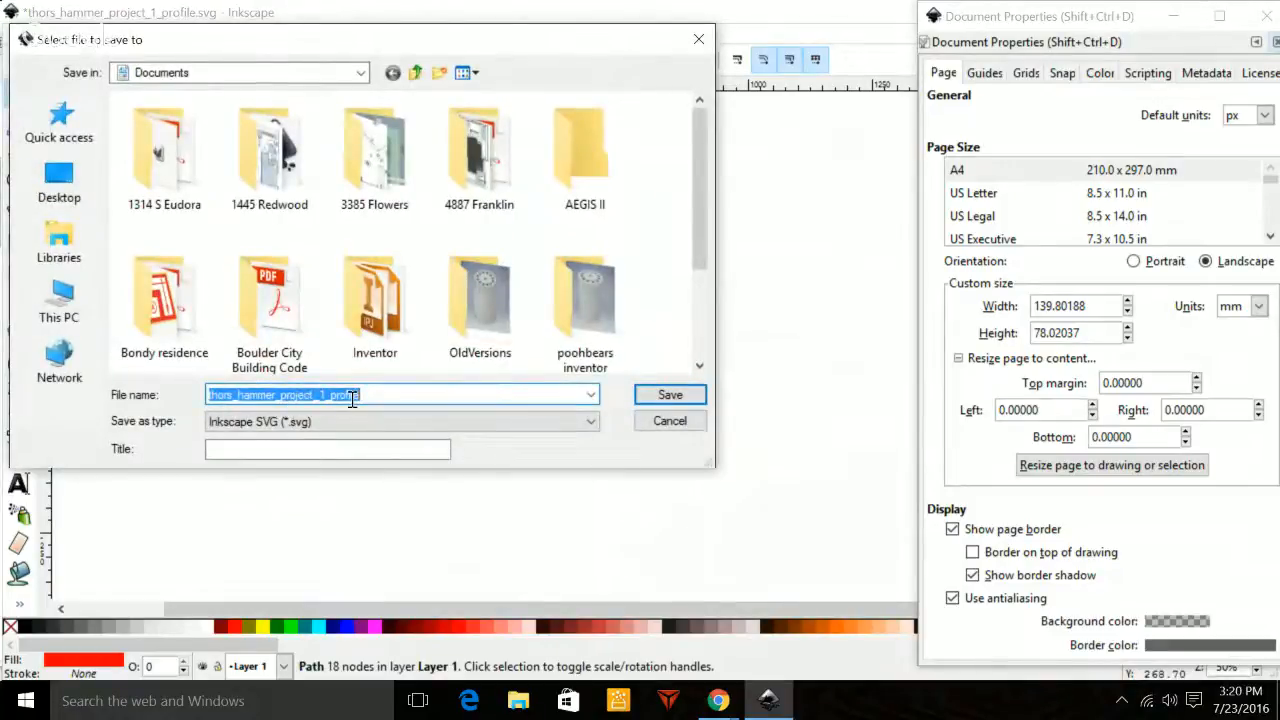
{"action": "left_click", "coordinate": [352, 397]}
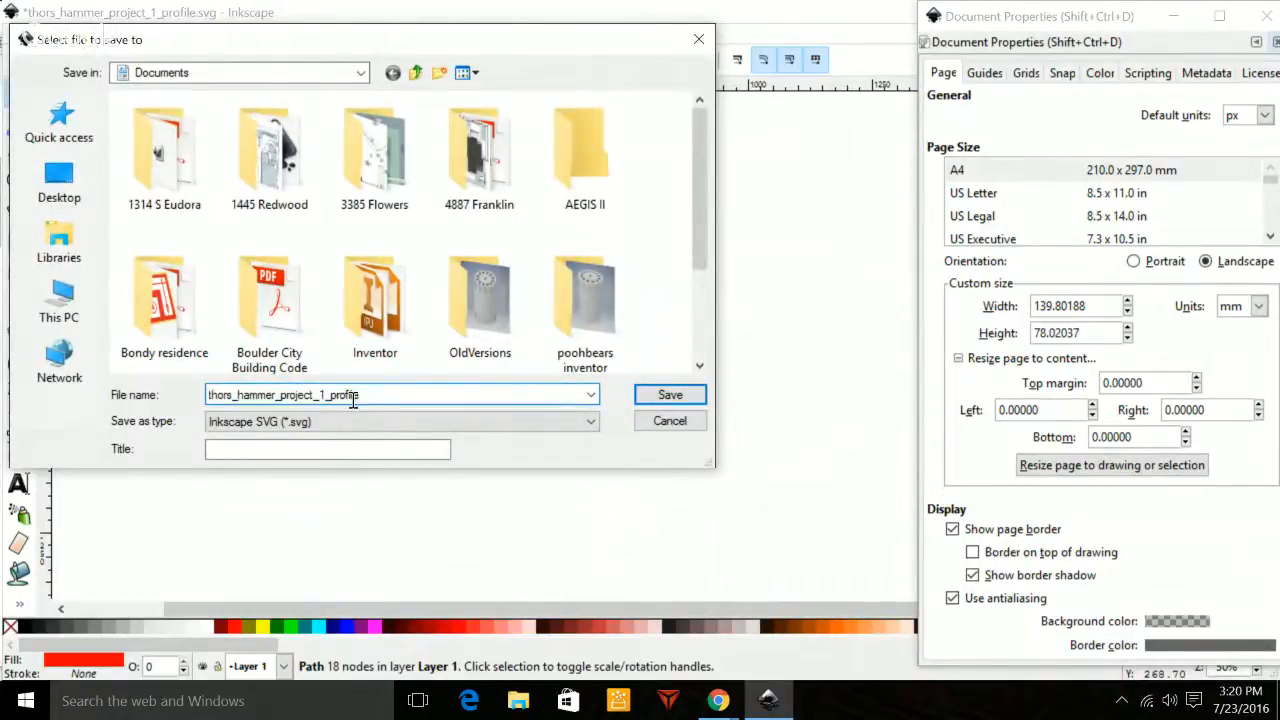
{"action": "key", "text": "BackSpace"}
{"action": "key", "text": "BackSpace"}
{"action": "key", "text": "BackSpace"}
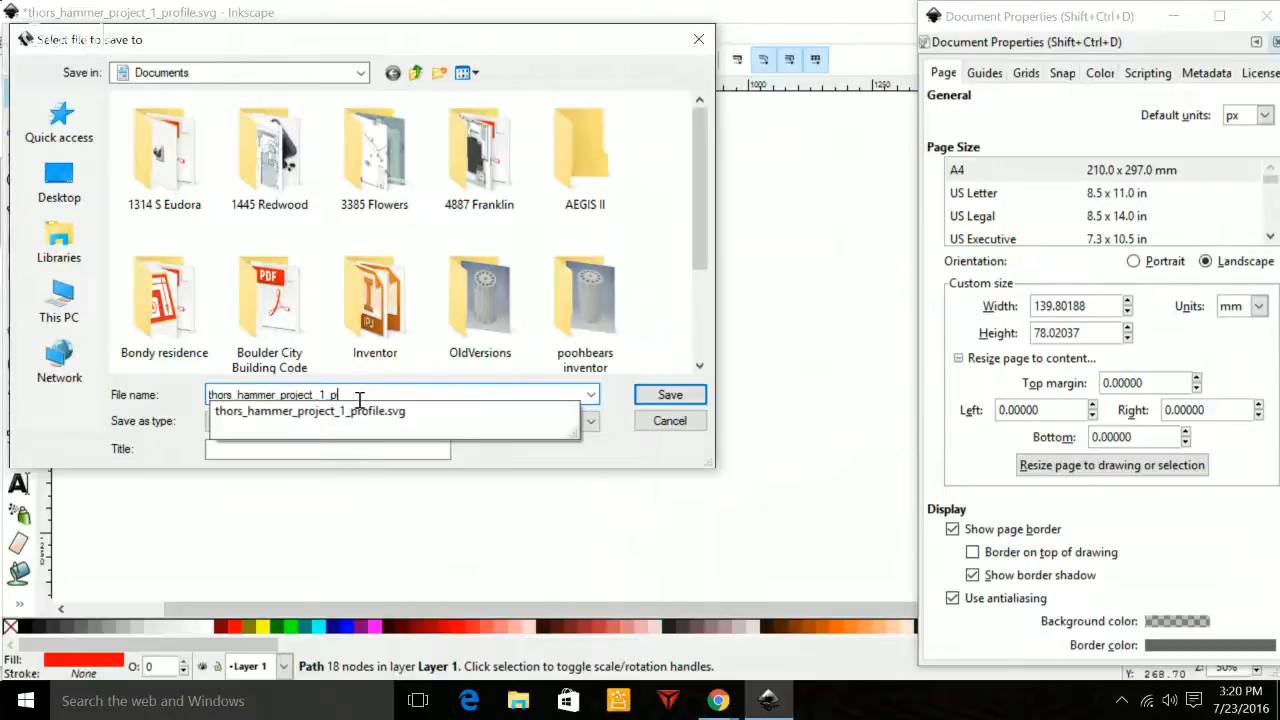
{"action": "key", "text": "BackSpace"}
{"action": "type", "text": "face"}
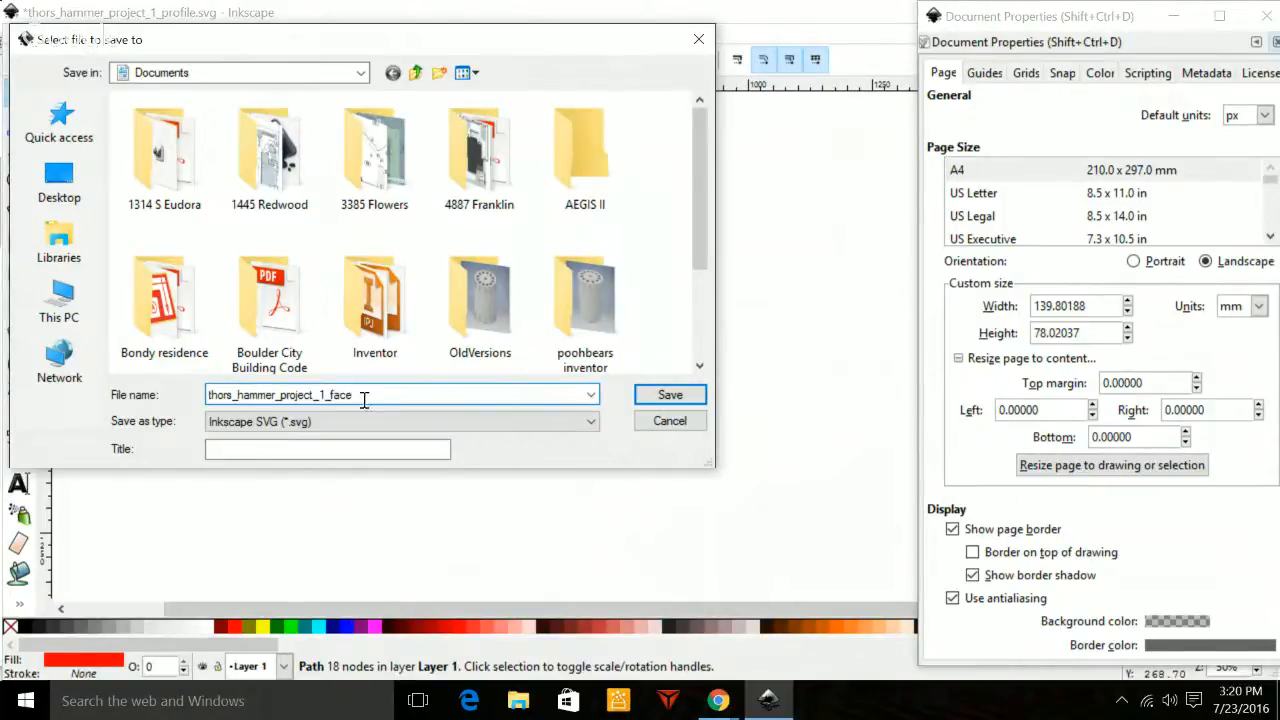
{"action": "left_click", "coordinate": [669, 395]}
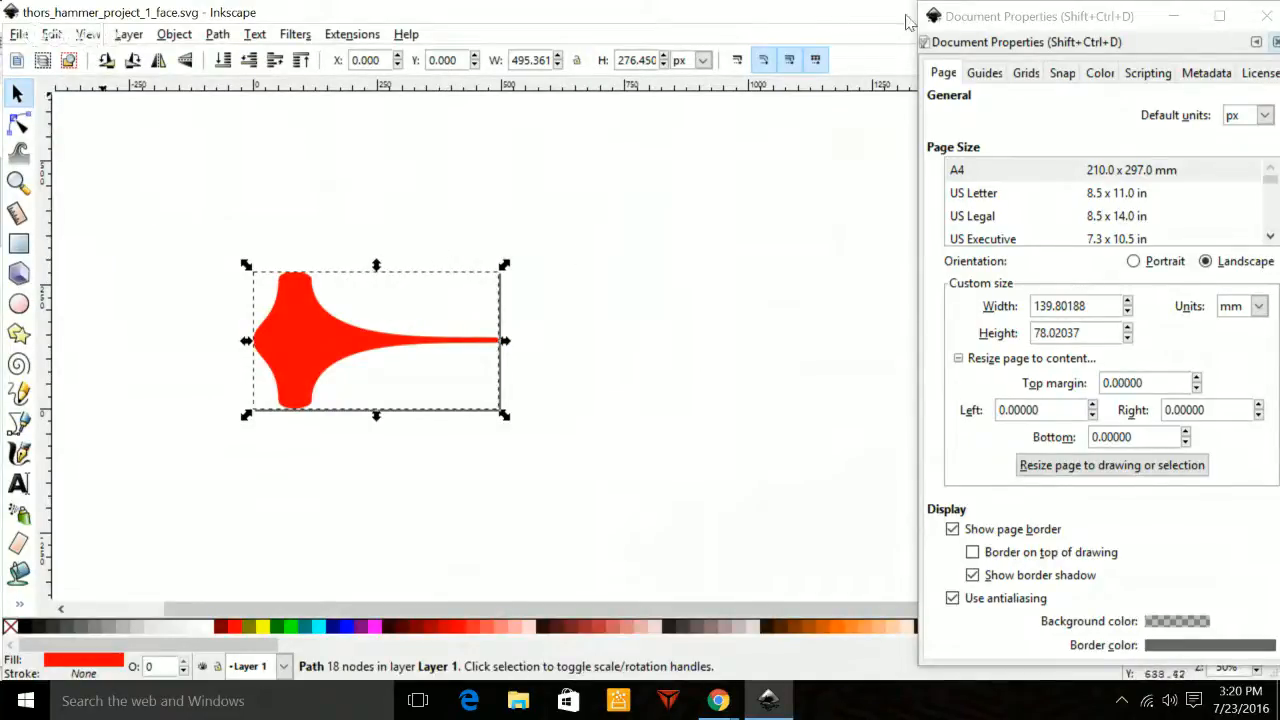
{"action": "left_click", "coordinate": [1275, 42]}
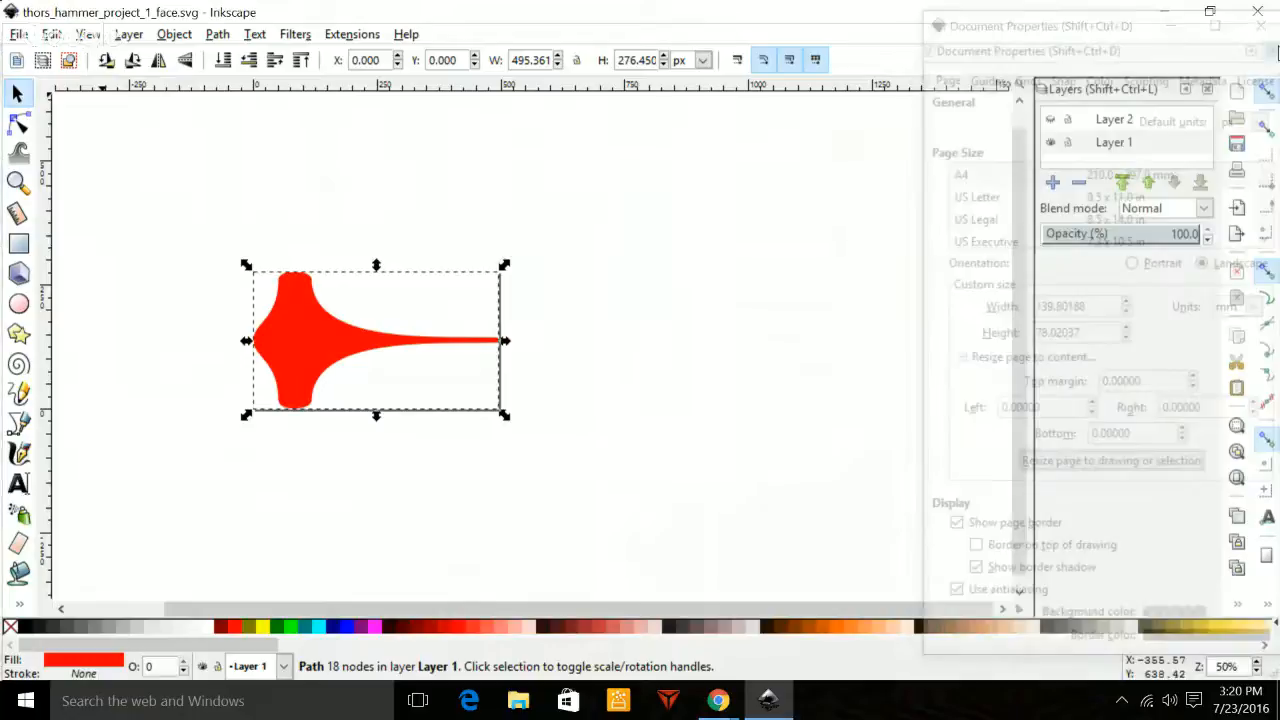
Close Inkscape and create a new Tinkercad design from the Chrome projects tab.
{"action": "left_click", "coordinate": [1262, 12]}
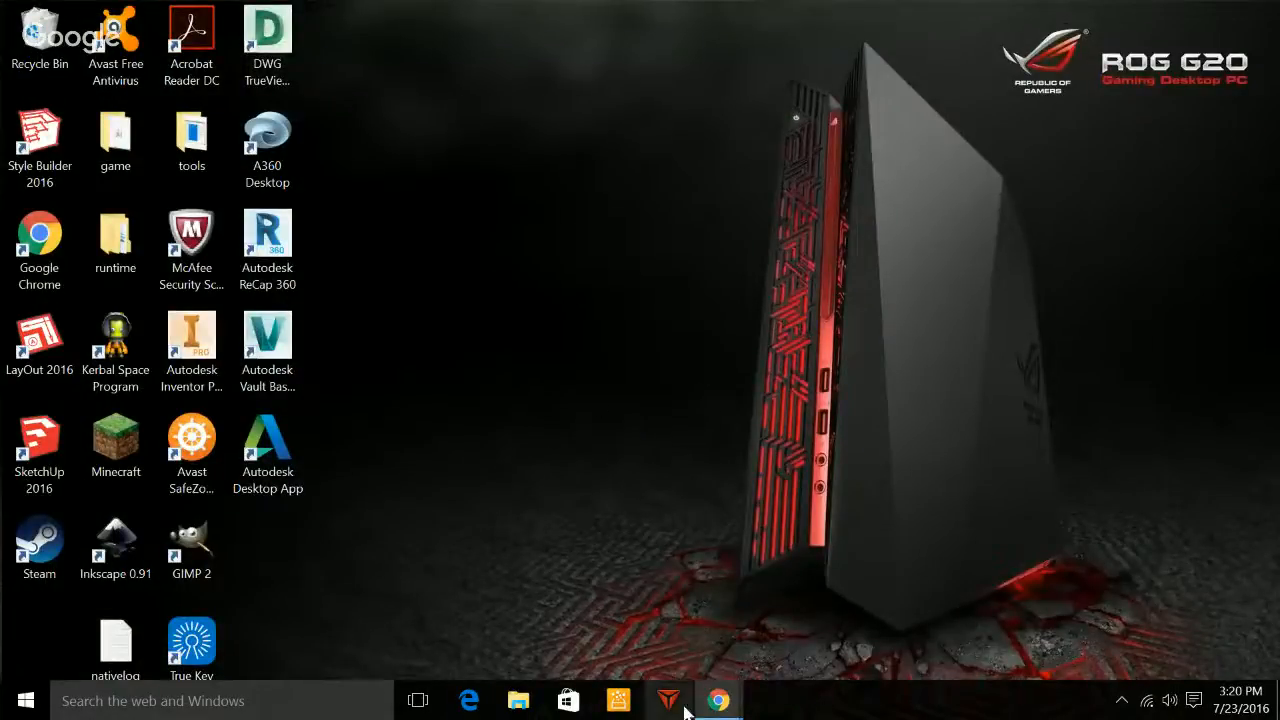
{"action": "mouse_move", "coordinate": [717, 703]}
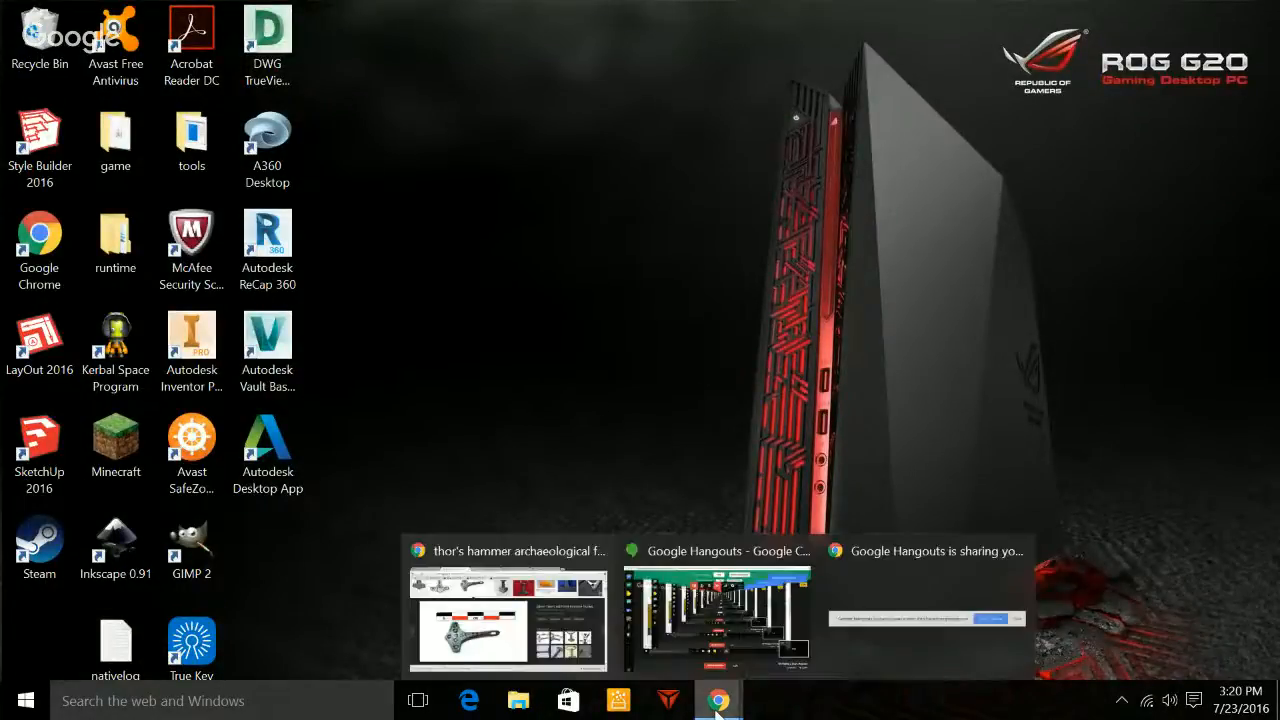
{"action": "mouse_move", "coordinate": [610, 670]}
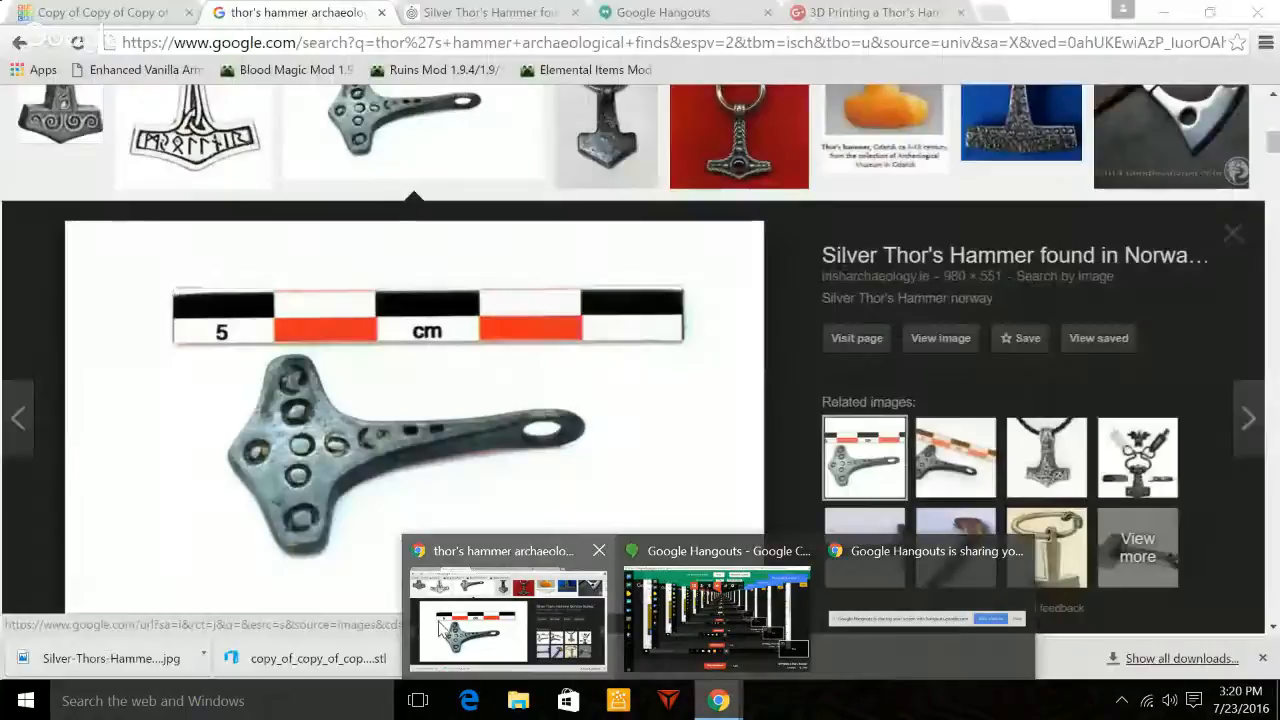
{"action": "left_click", "coordinate": [440, 628]}
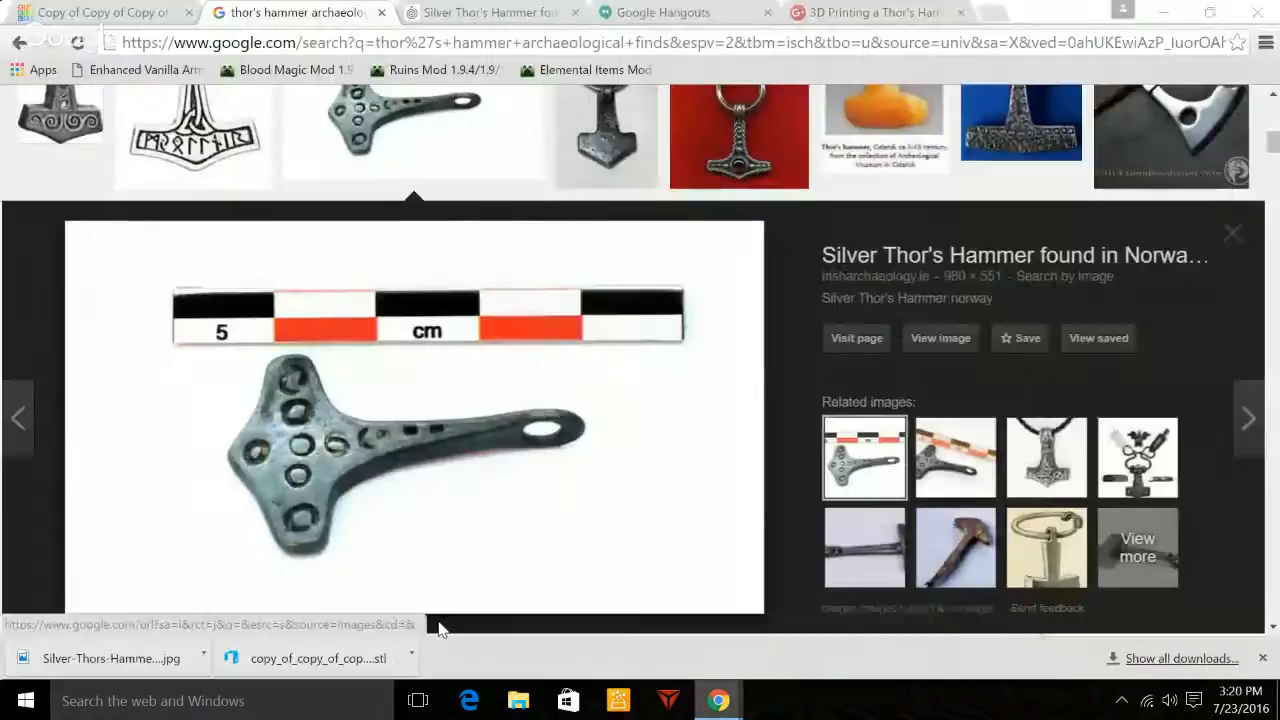
{"action": "left_click", "coordinate": [122, 20]}
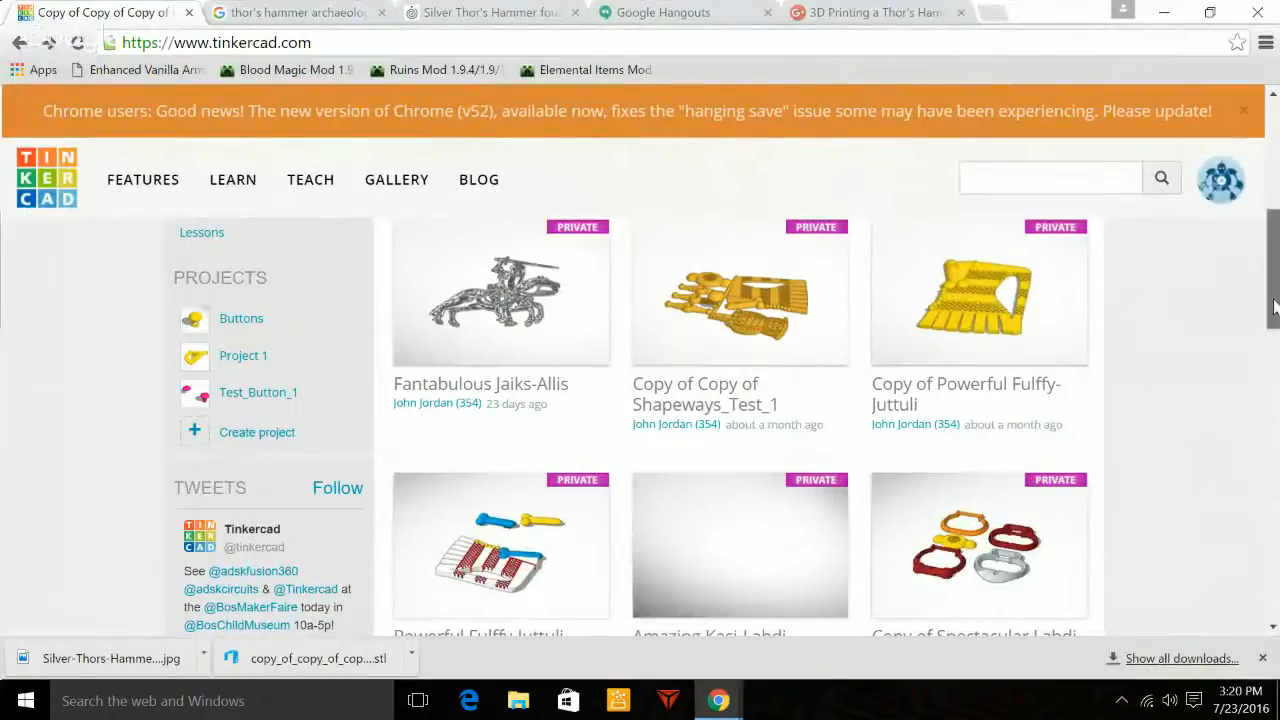
{"action": "left_click_drag", "start_coordinate": [1274, 308], "coordinate": [1274, 242]}
{"action": "left_click", "coordinate": [488, 476]}
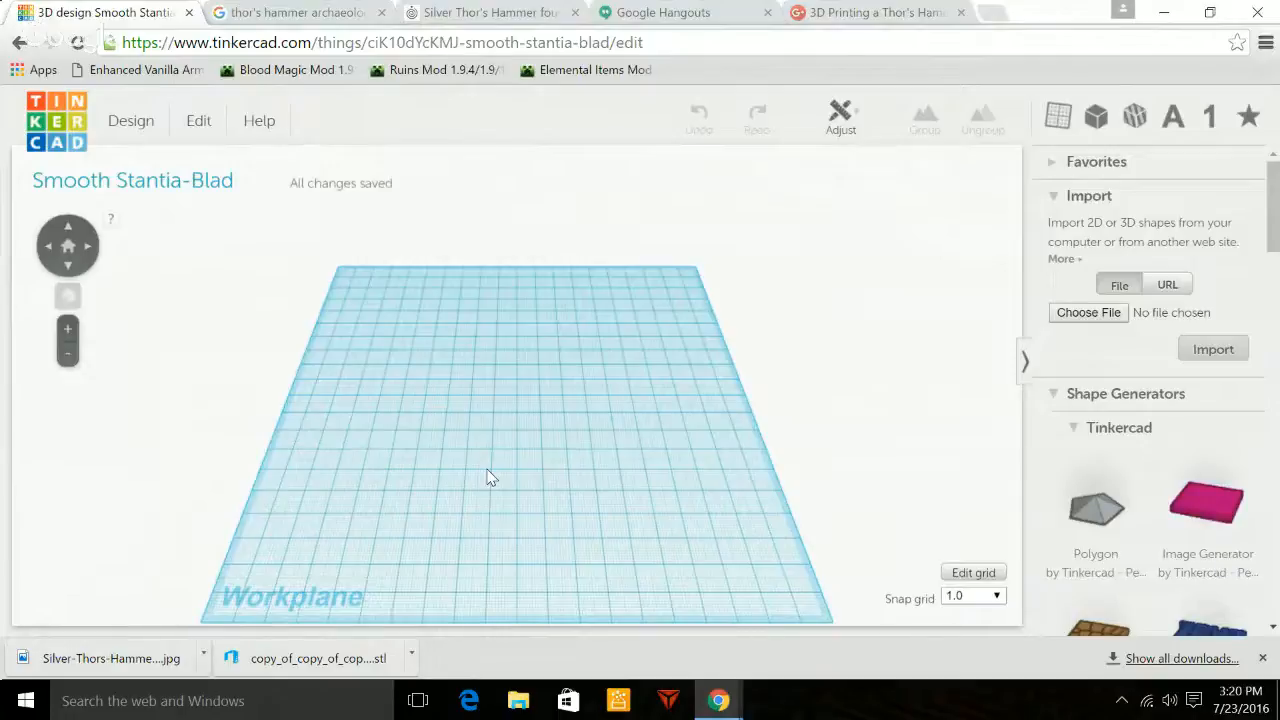
Collapse the shape generators section and look over the design and editing menus.
{"action": "left_click", "coordinate": [1054, 395]}
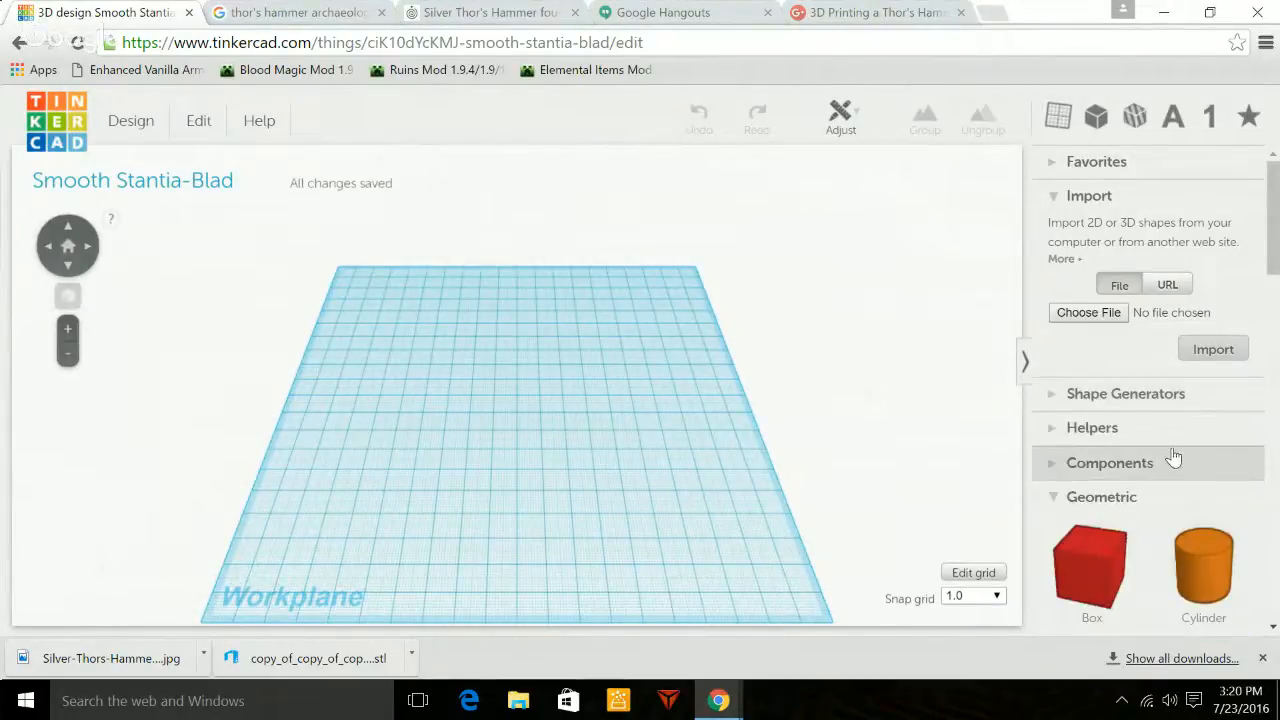
{"action": "scroll", "coordinate": [1174, 456], "scroll_direction": "down", "scroll_amount": 1}
{"action": "scroll", "coordinate": [1174, 456], "scroll_direction": "down", "scroll_amount": 1}
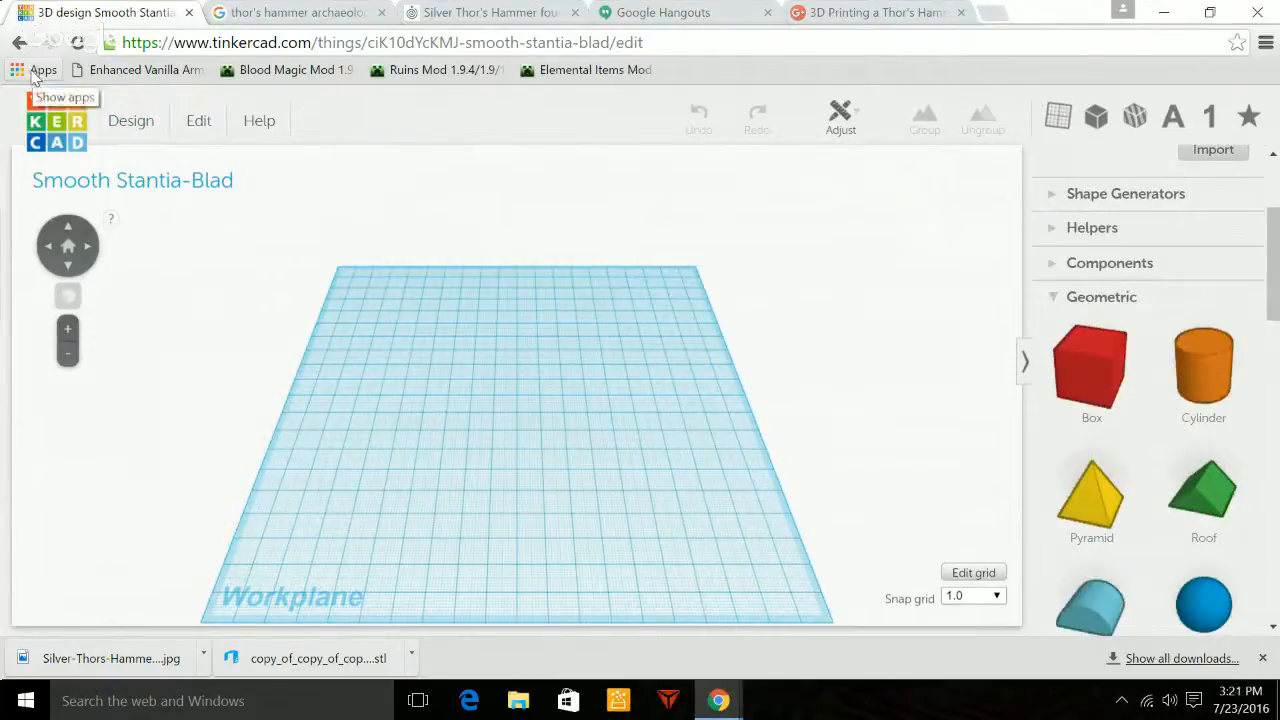
{"action": "left_click", "coordinate": [131, 123]}
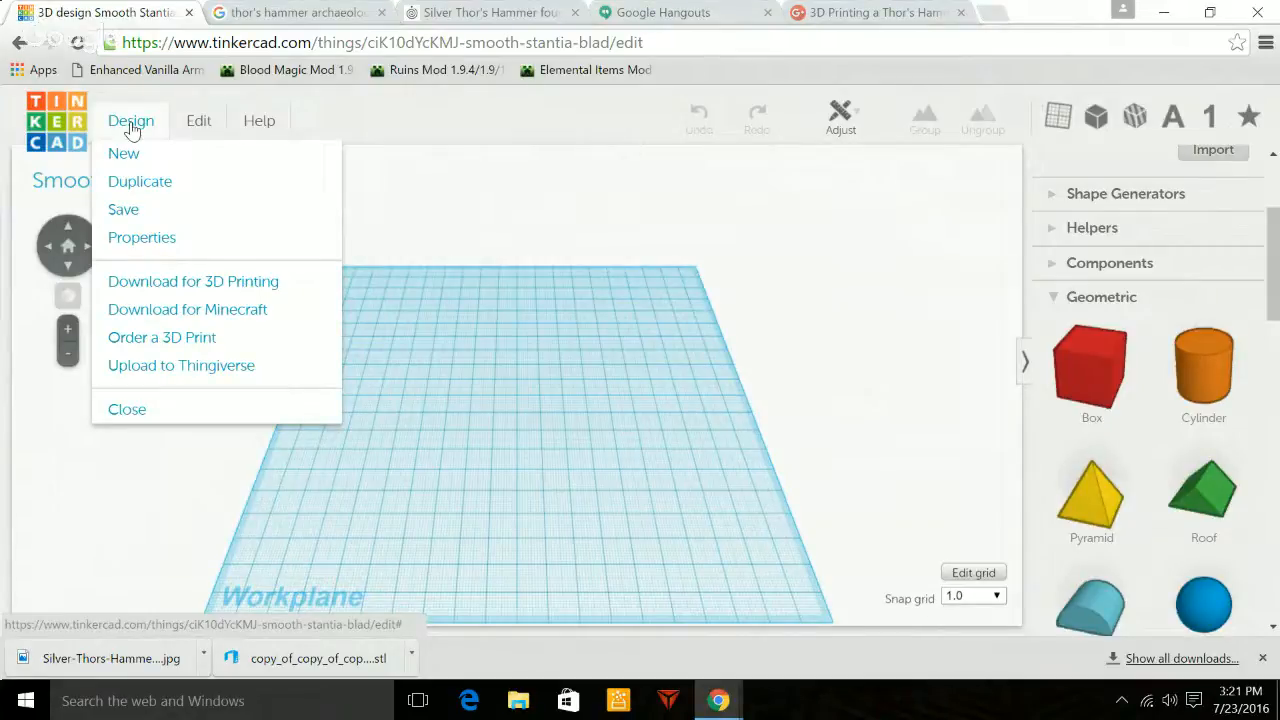
{"action": "left_click", "coordinate": [190, 127]}
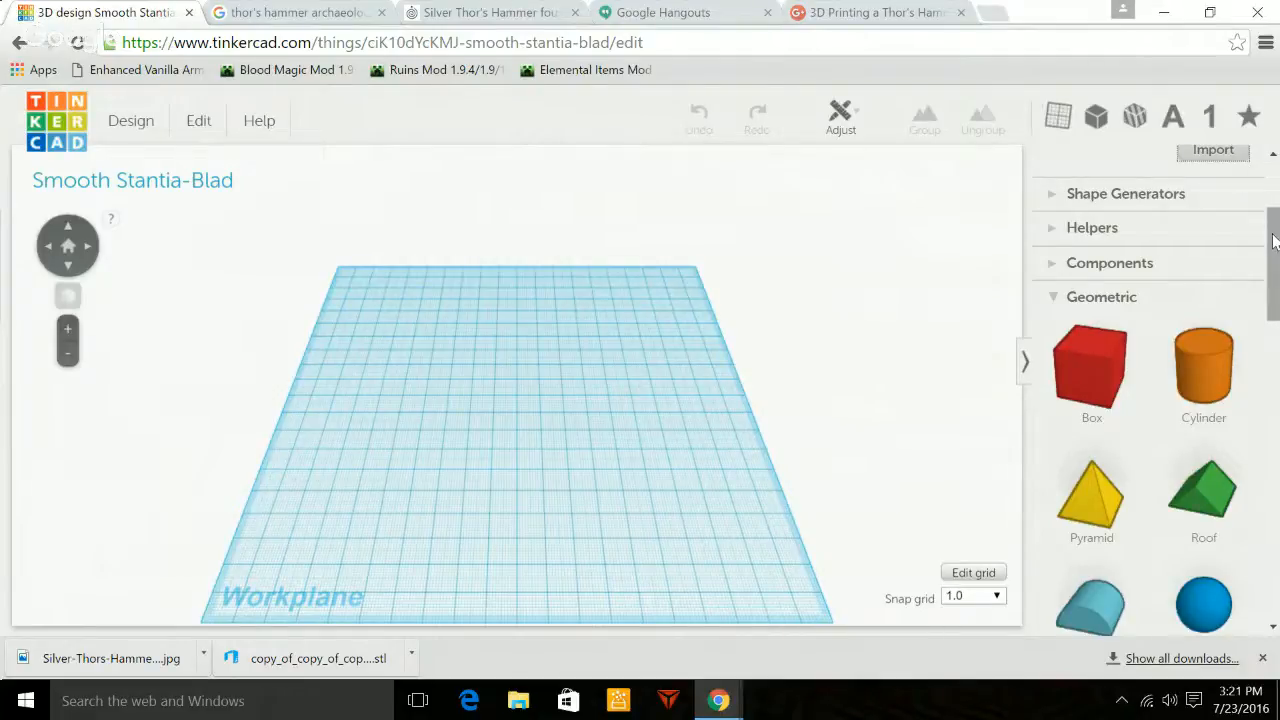
{"action": "left_click_drag", "start_coordinate": [1273, 240], "coordinate": [1273, 185]}
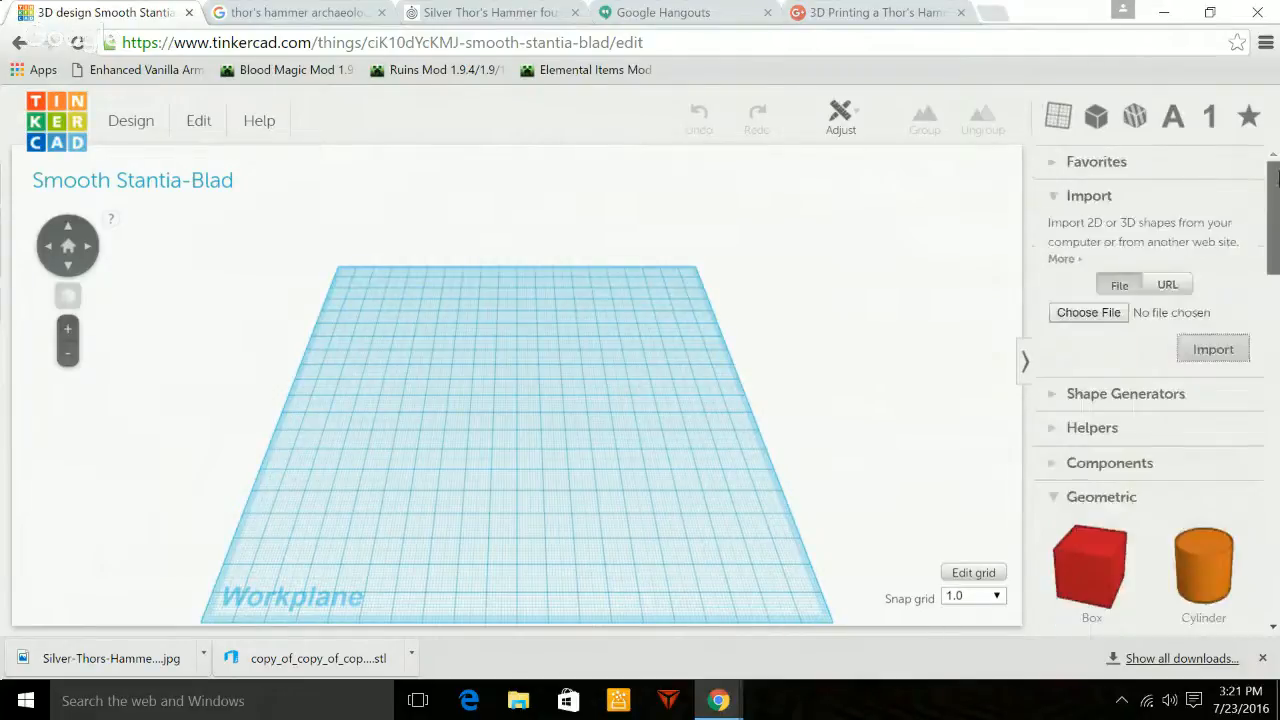
Choose thors_hammer_project_1_face from the Documents folder as the file to import.
{"action": "left_click", "coordinate": [1115, 310]}
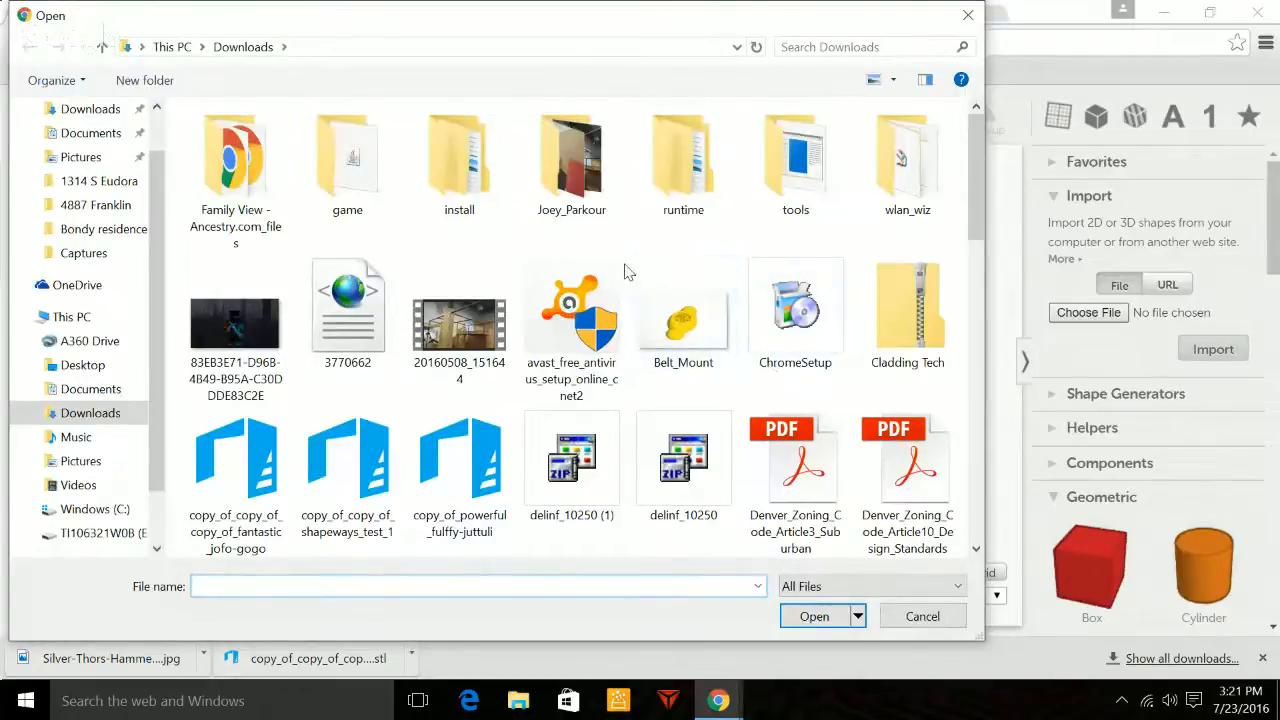
{"action": "scroll", "coordinate": [624, 271], "scroll_direction": "down", "scroll_amount": 10}
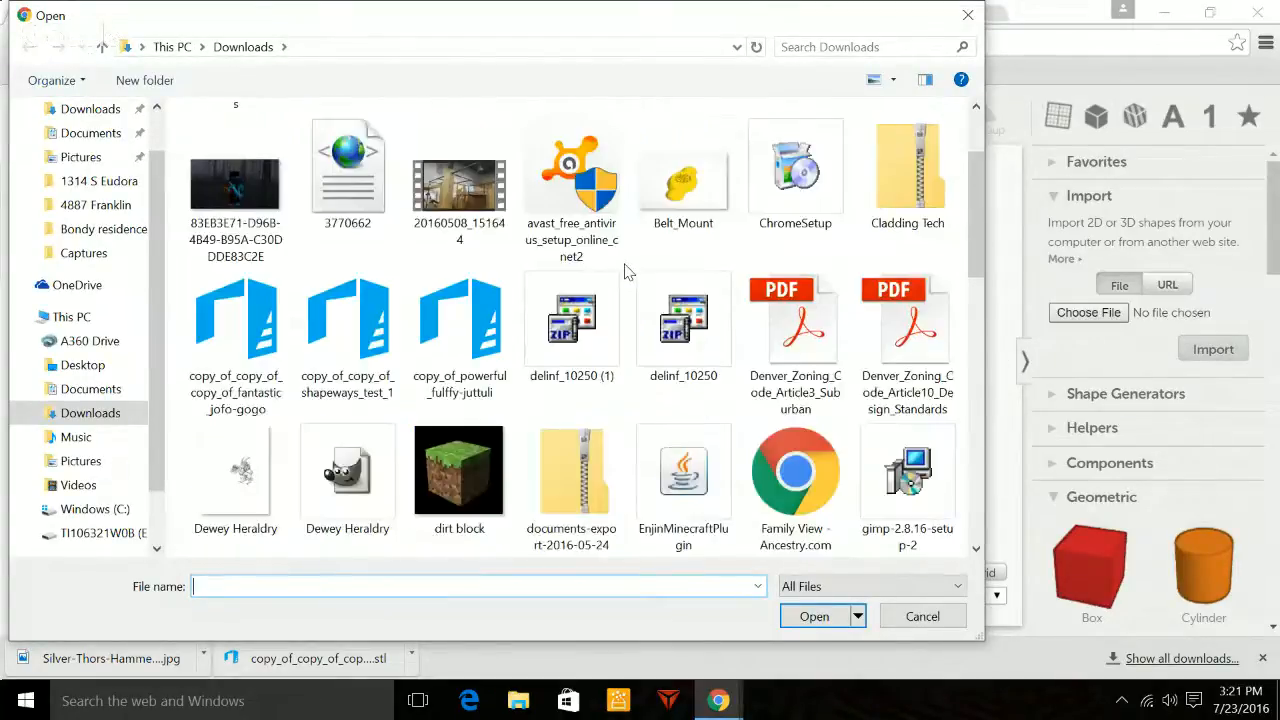
{"action": "scroll", "coordinate": [624, 271], "scroll_direction": "up", "scroll_amount": 6}
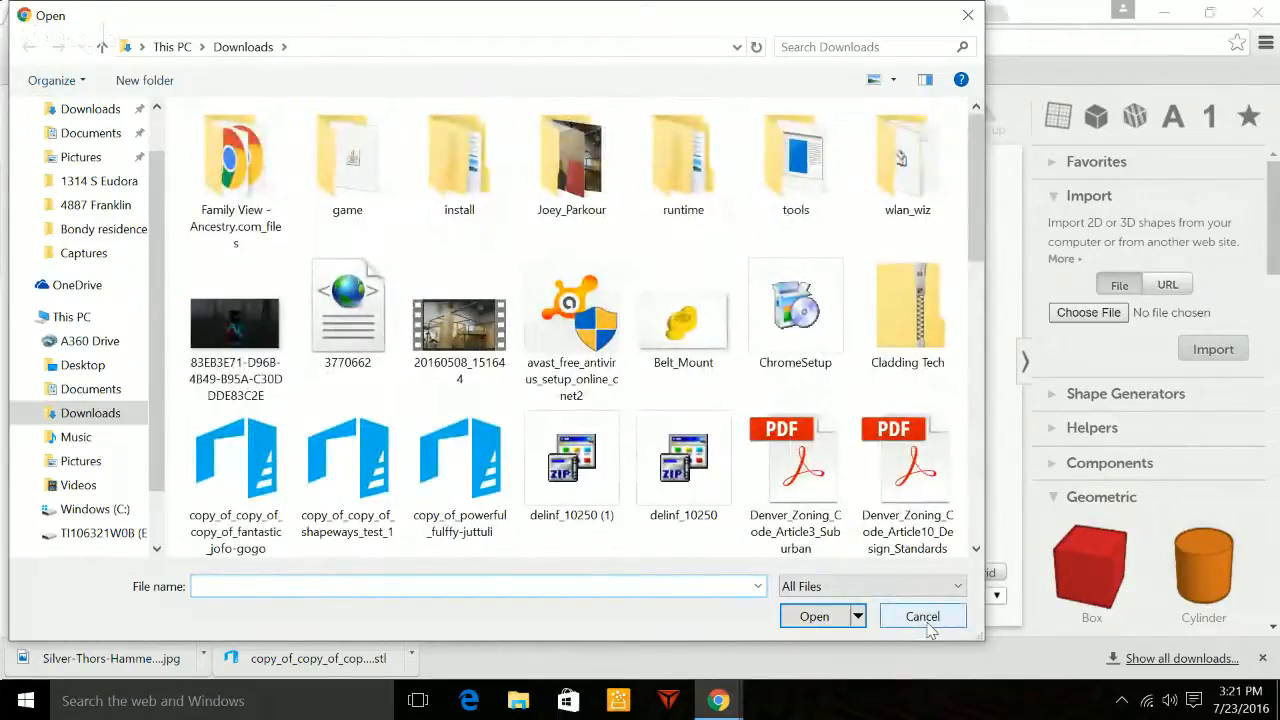
{"action": "left_click", "coordinate": [88, 390]}
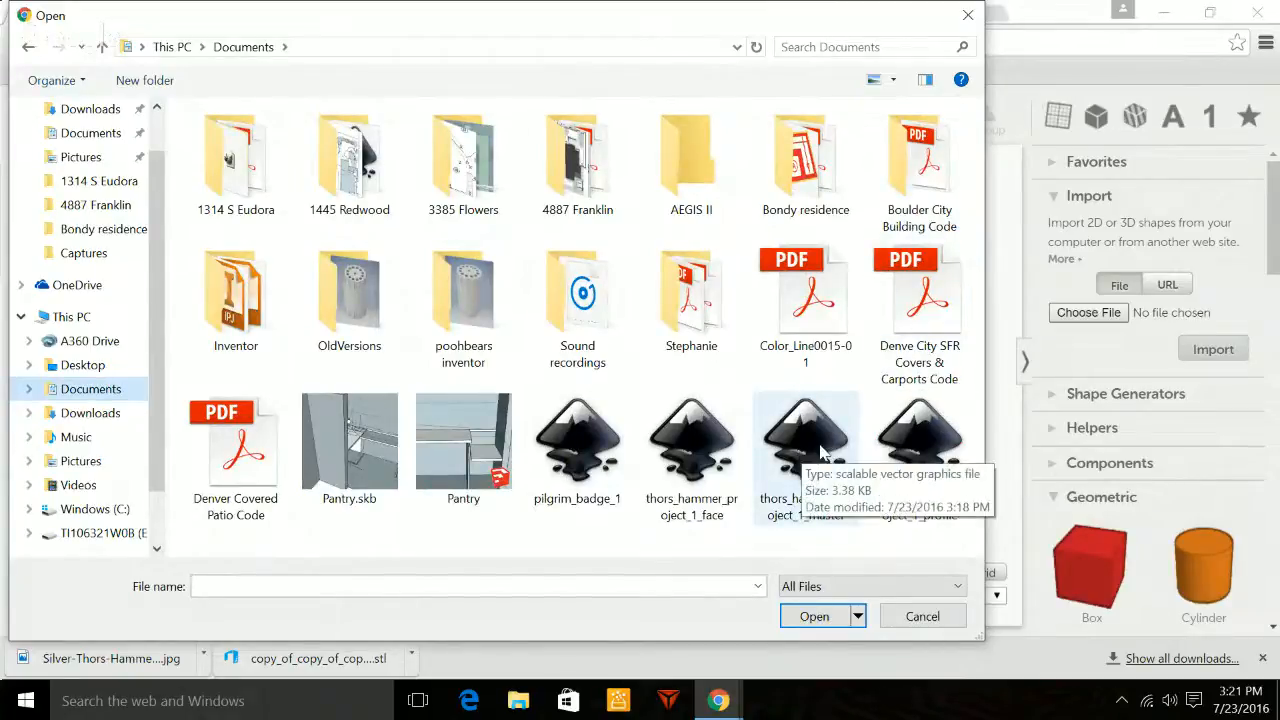
{"action": "left_click", "coordinate": [691, 460]}
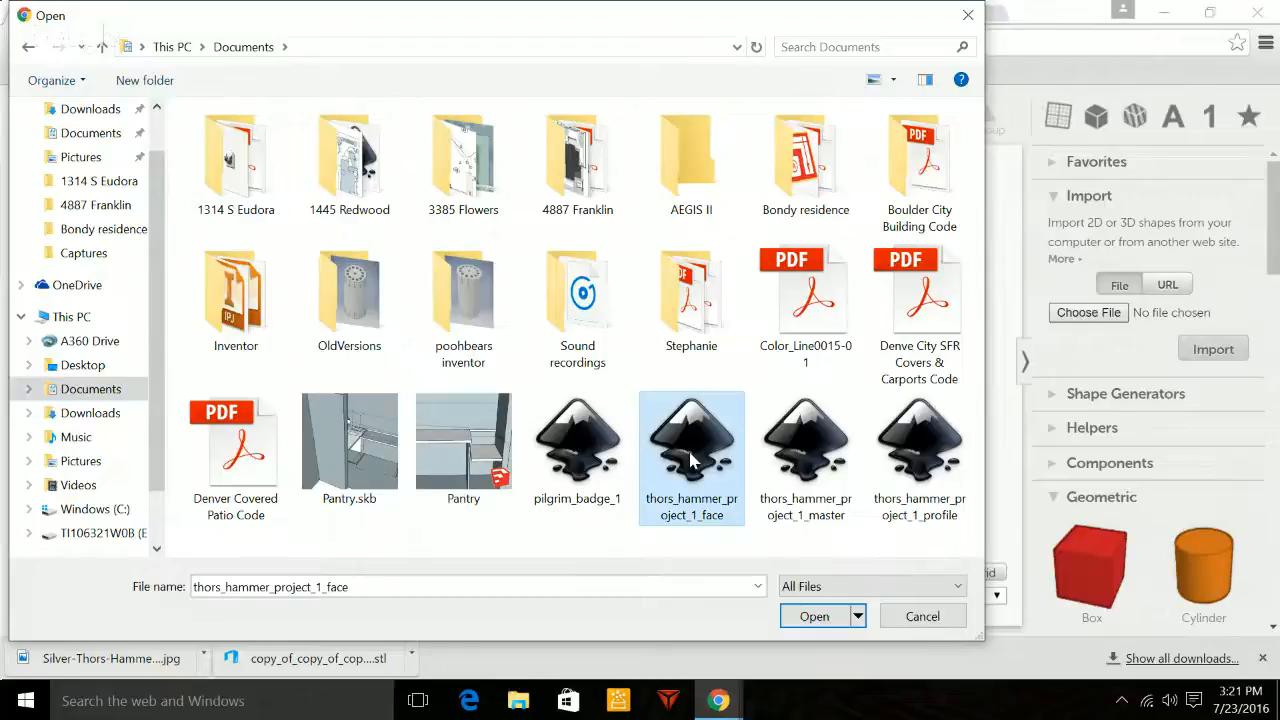
{"action": "left_click", "coordinate": [820, 617]}
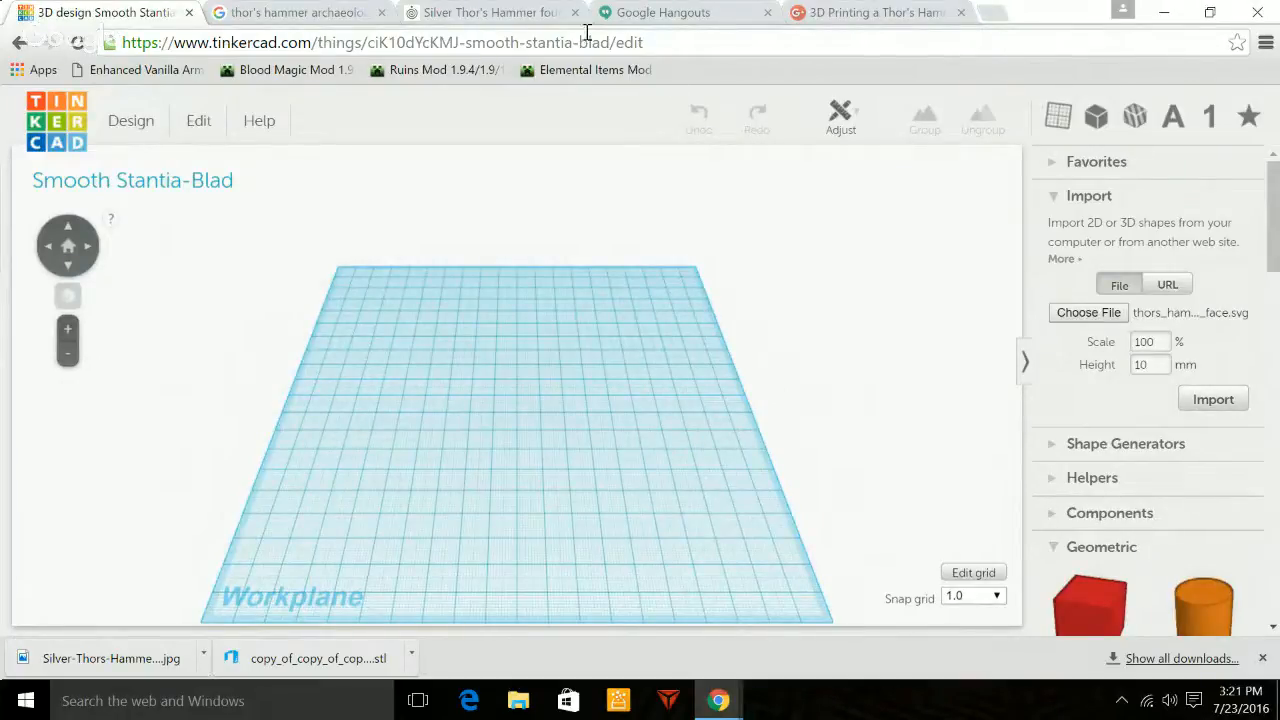
Check the real hammer's size, import the face outline at 34 mm height, and reposition it.
{"action": "left_click", "coordinate": [510, 14]}
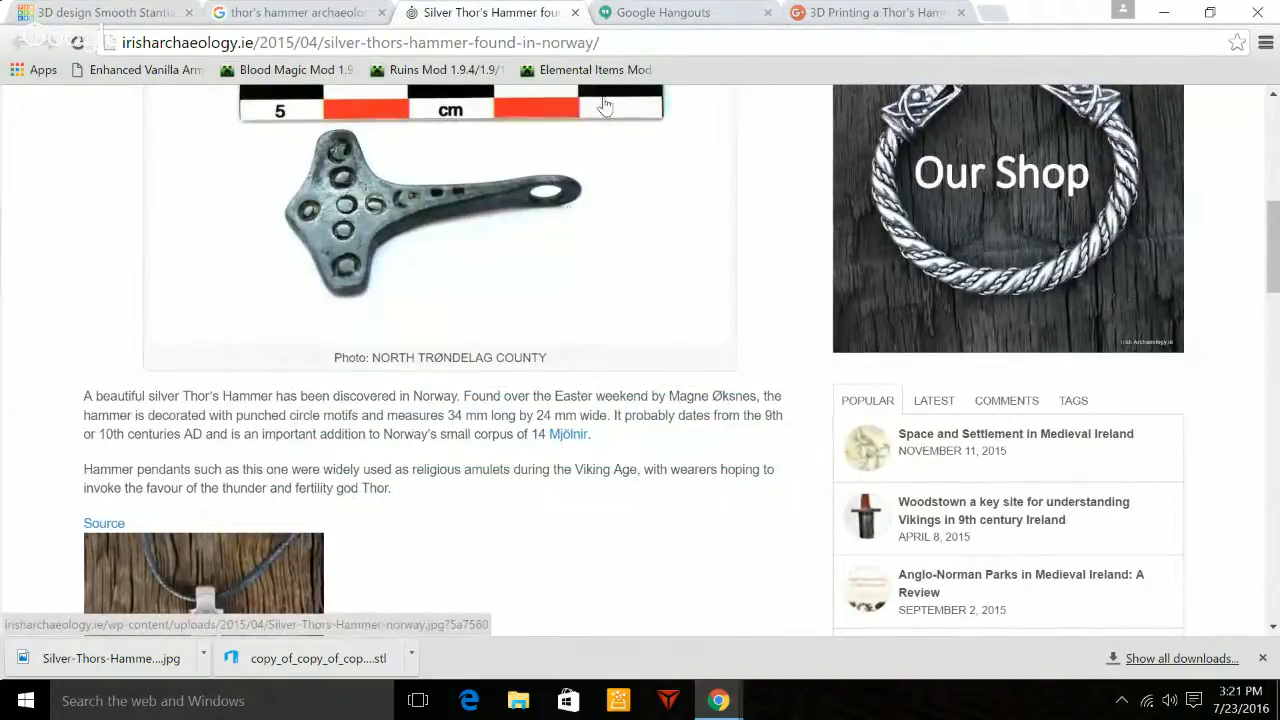
{"action": "left_click", "coordinate": [110, 14]}
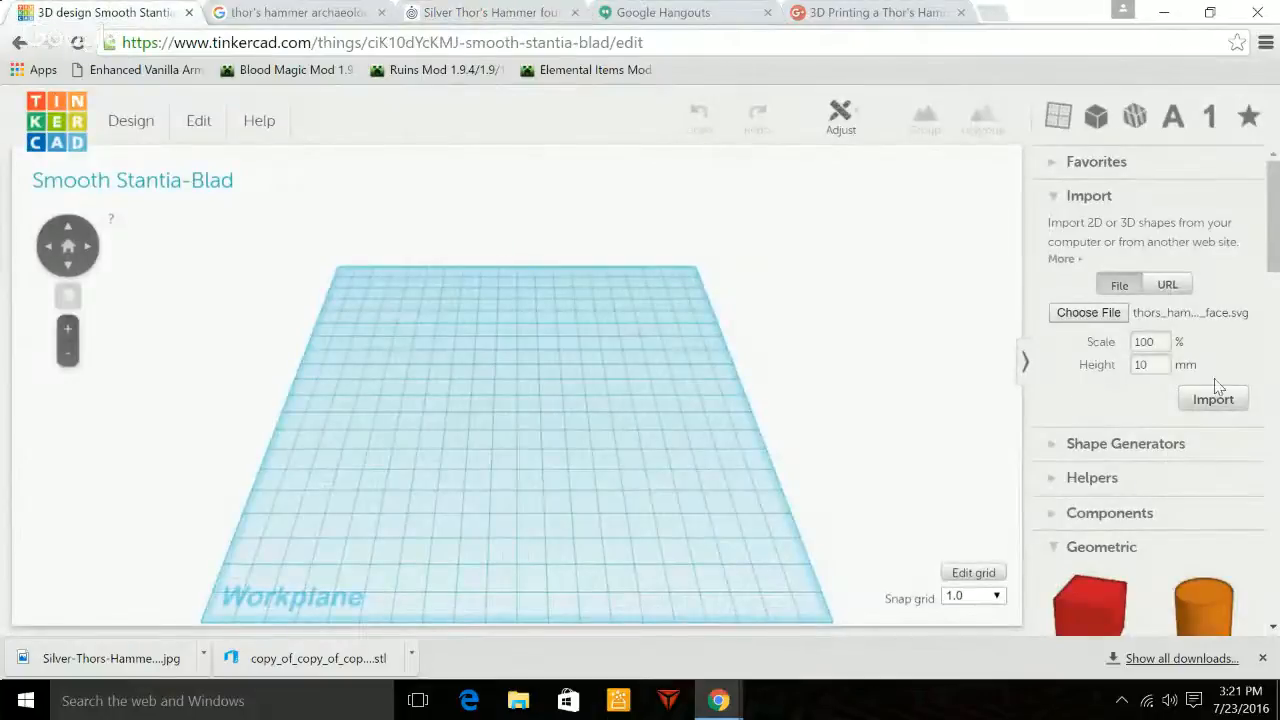
{"action": "left_click", "coordinate": [1151, 366]}
{"action": "left_click", "coordinate": [1211, 400]}
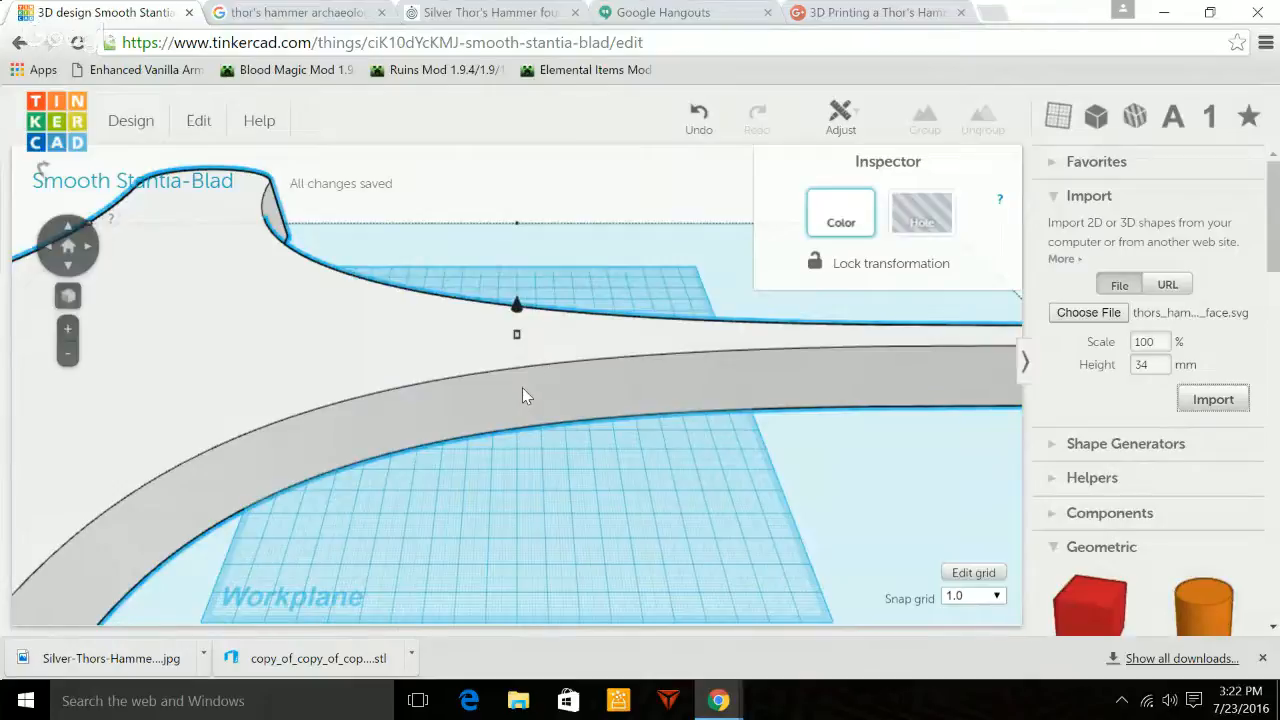
{"action": "scroll", "coordinate": [522, 387], "scroll_direction": "down", "scroll_amount": 1}
{"action": "scroll", "coordinate": [522, 387], "scroll_direction": "up", "scroll_amount": 3}
{"action": "scroll", "coordinate": [522, 387], "scroll_direction": "down", "scroll_amount": 5}
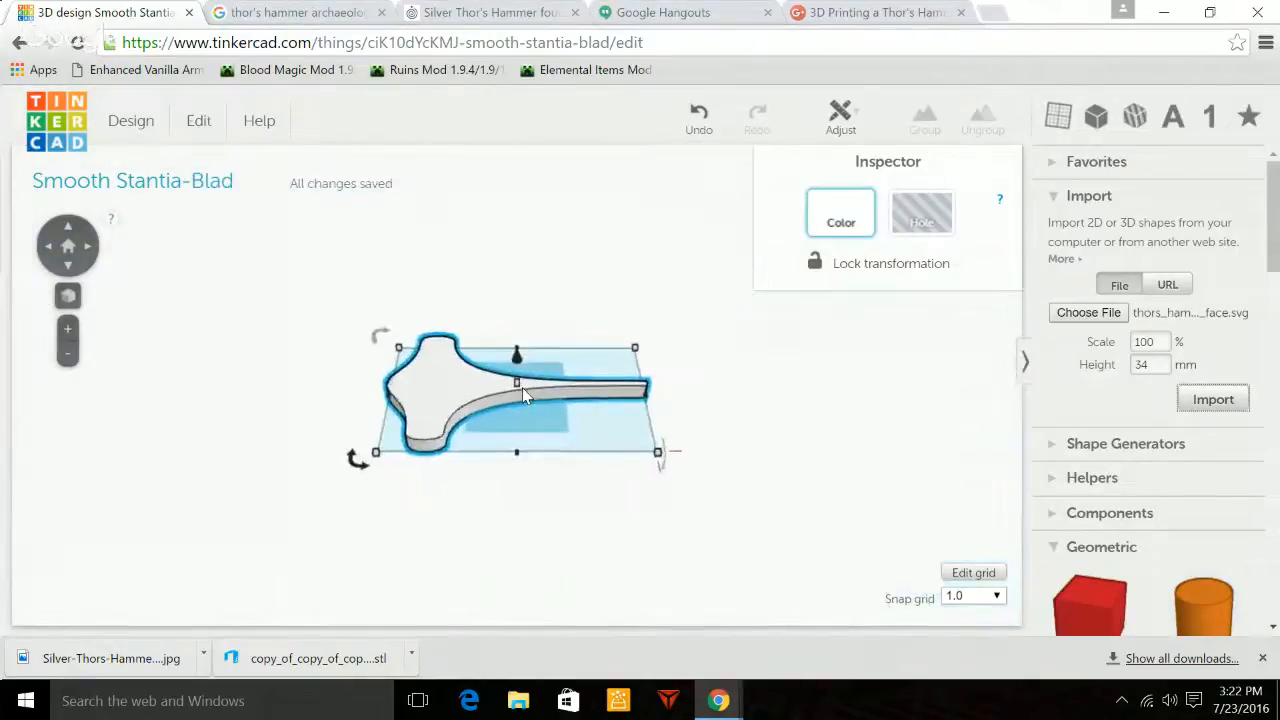
{"action": "scroll", "coordinate": [522, 387], "scroll_direction": "up", "scroll_amount": 4}
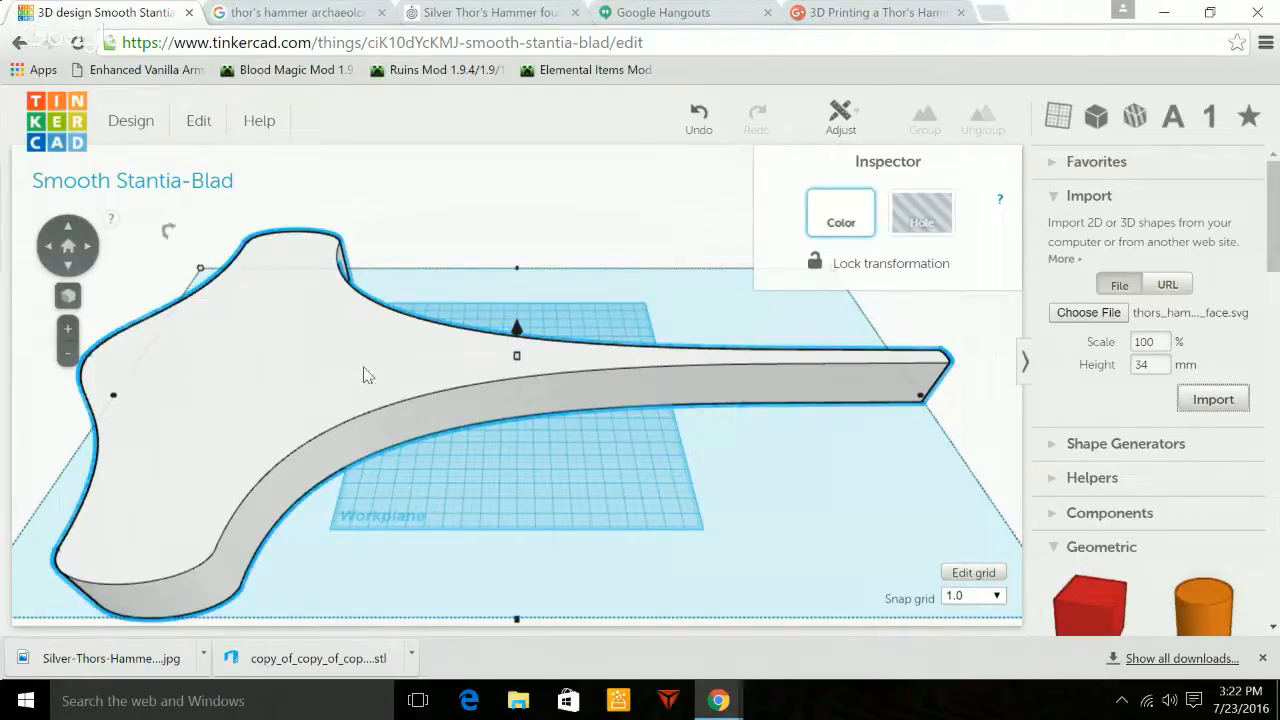
{"action": "left_click_drag", "start_coordinate": [354, 380], "coordinate": [215, 634]}
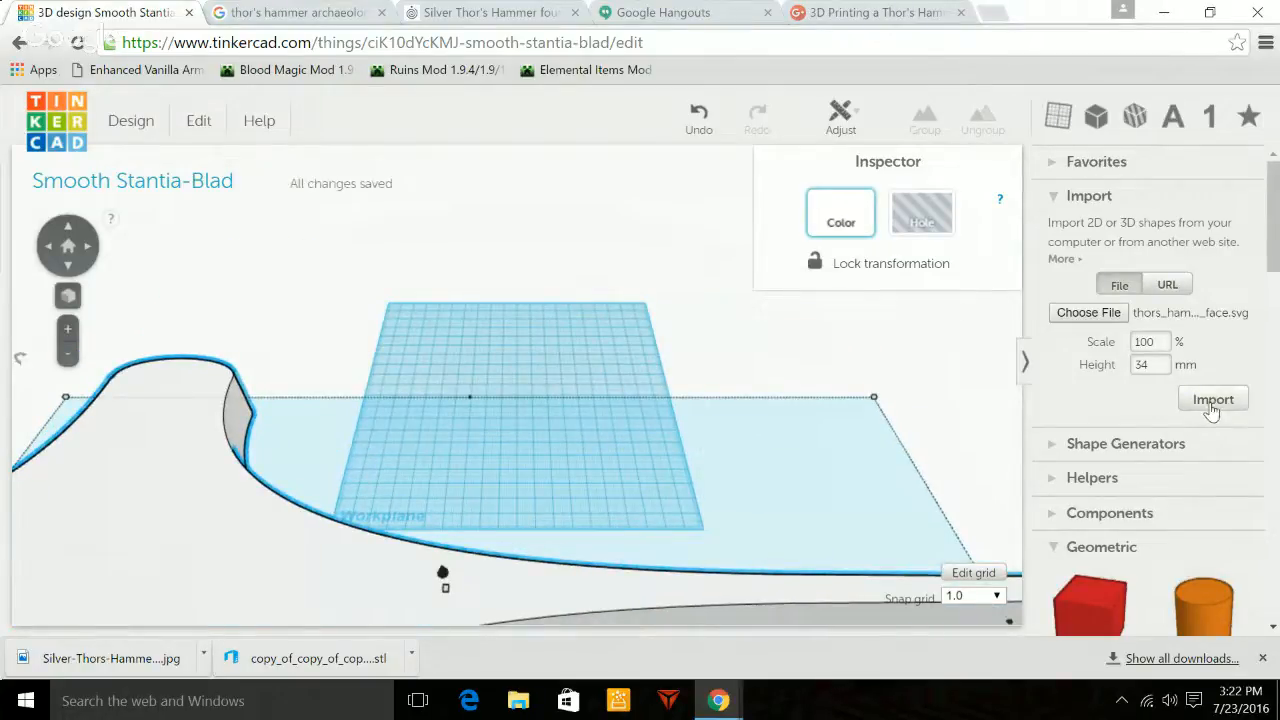
Import thors_hammer_project_1_profile.svg as a second 34 mm-tall shape beside the head.
{"action": "left_click", "coordinate": [1092, 313]}
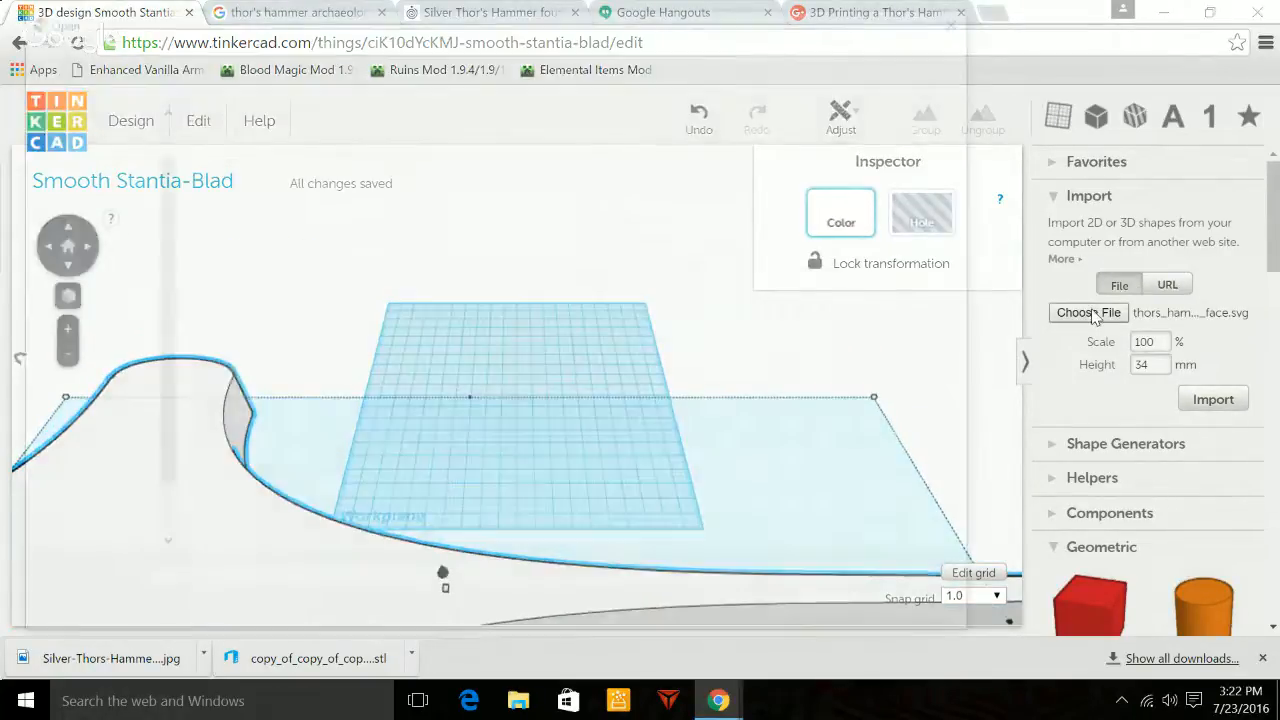
{"action": "left_click", "coordinate": [912, 462]}
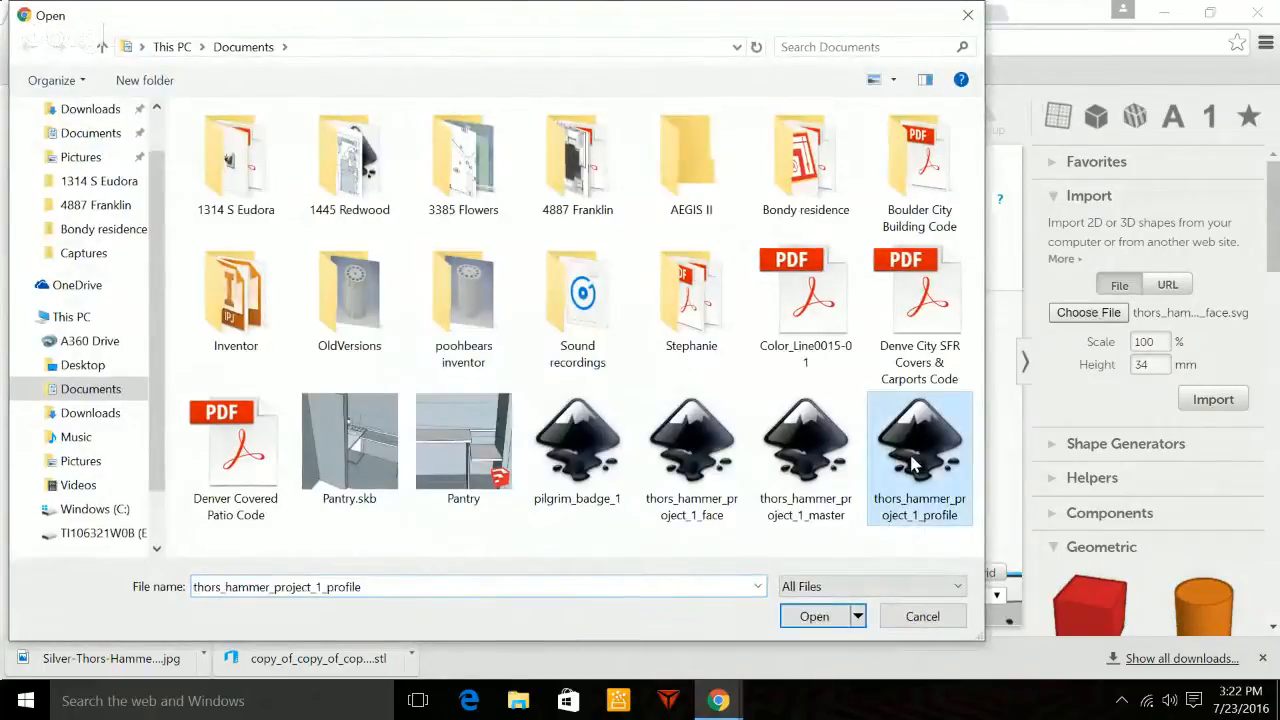
{"action": "left_click", "coordinate": [1207, 402]}
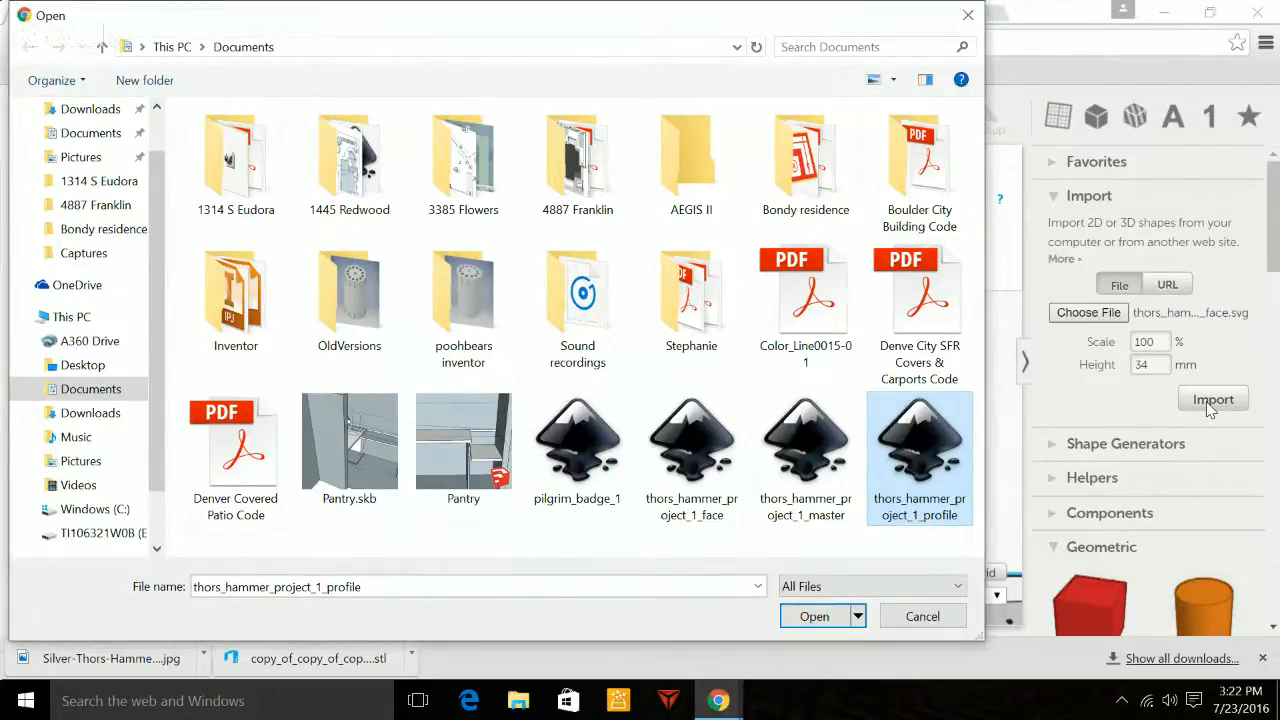
{"action": "left_click", "coordinate": [818, 620]}
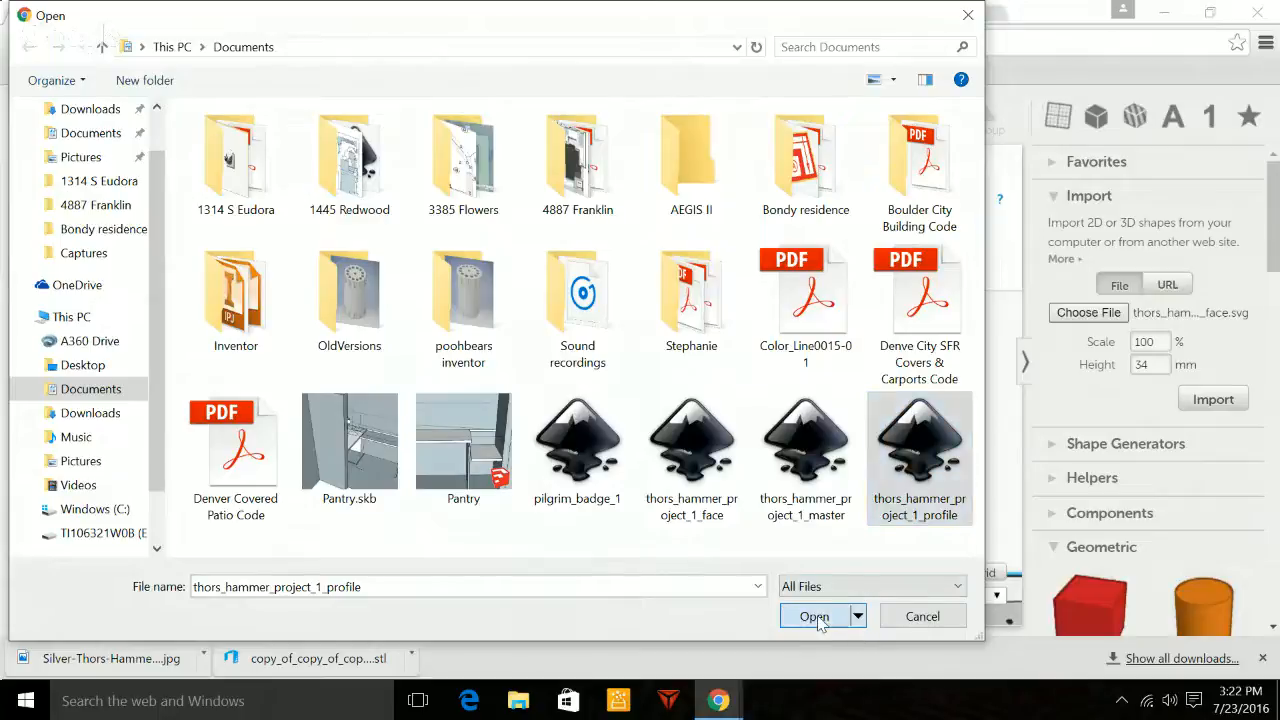
{"action": "left_click", "coordinate": [1195, 402]}
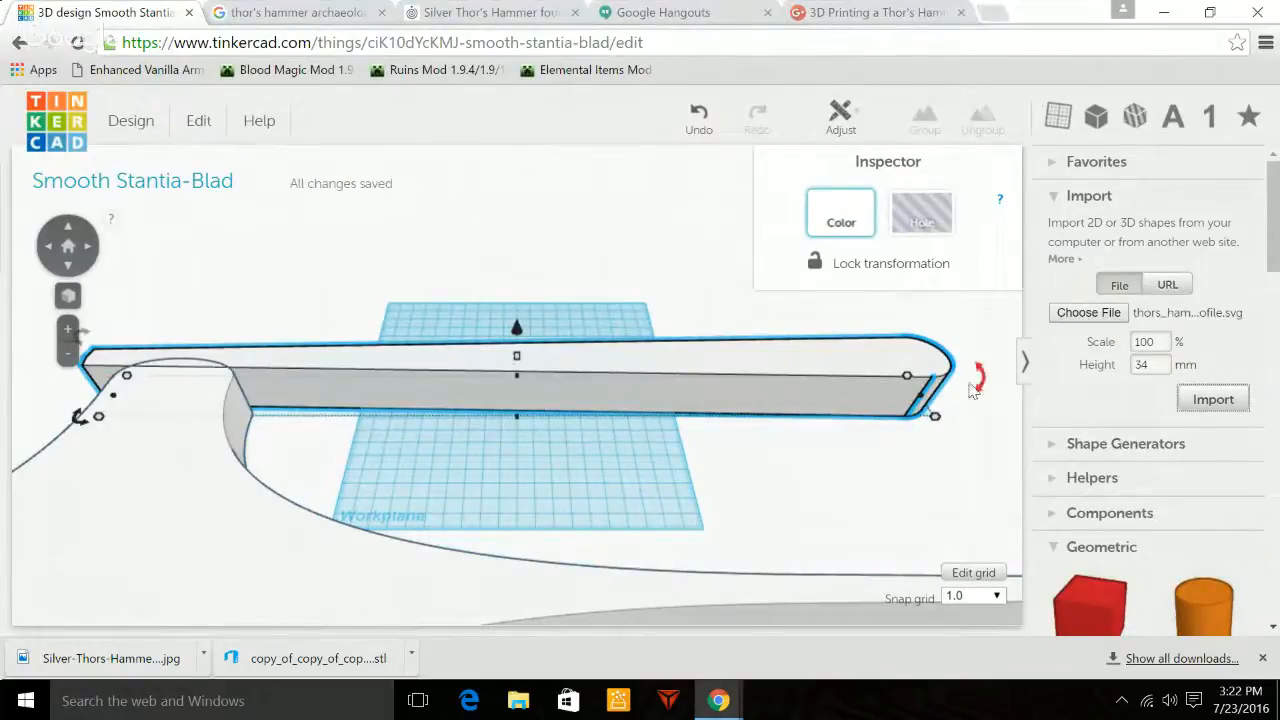
Rotate the profile strip 45° and add a red box stretched to 885 mm above it.
{"action": "left_click_drag", "start_coordinate": [980, 370], "coordinate": [942, 444]}
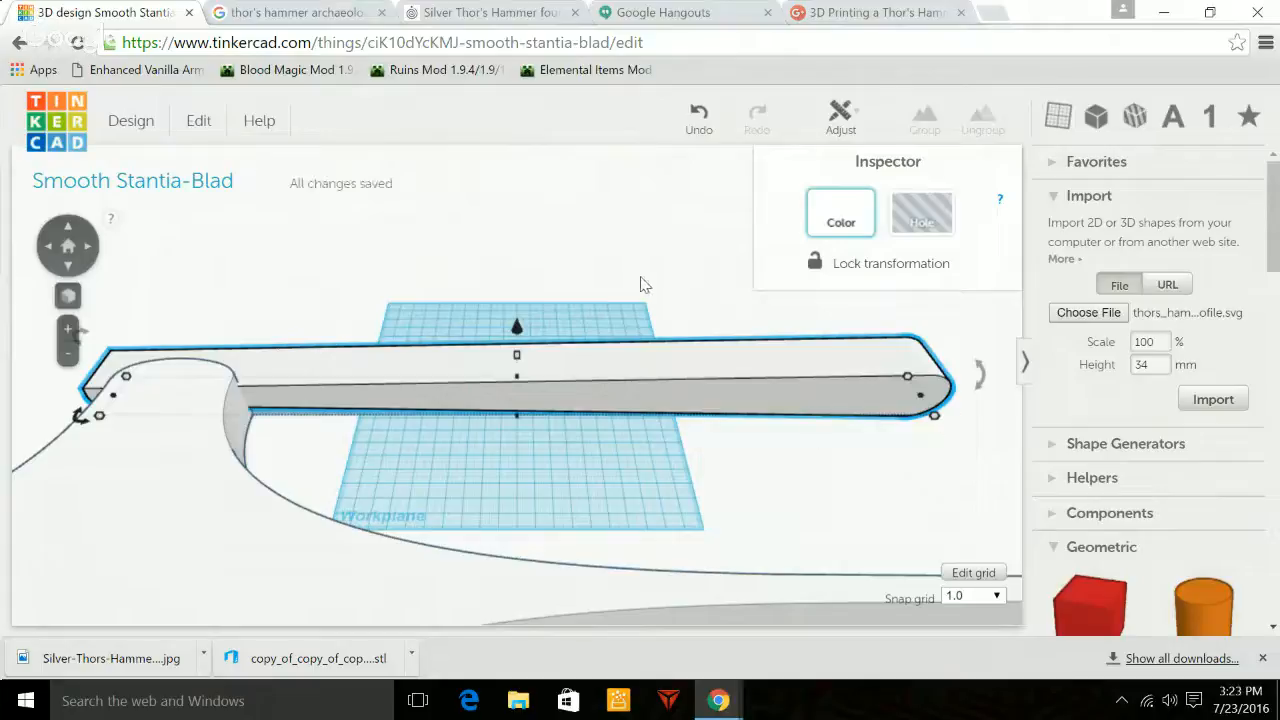
{"action": "left_click_drag", "start_coordinate": [1098, 600], "coordinate": [155, 335]}
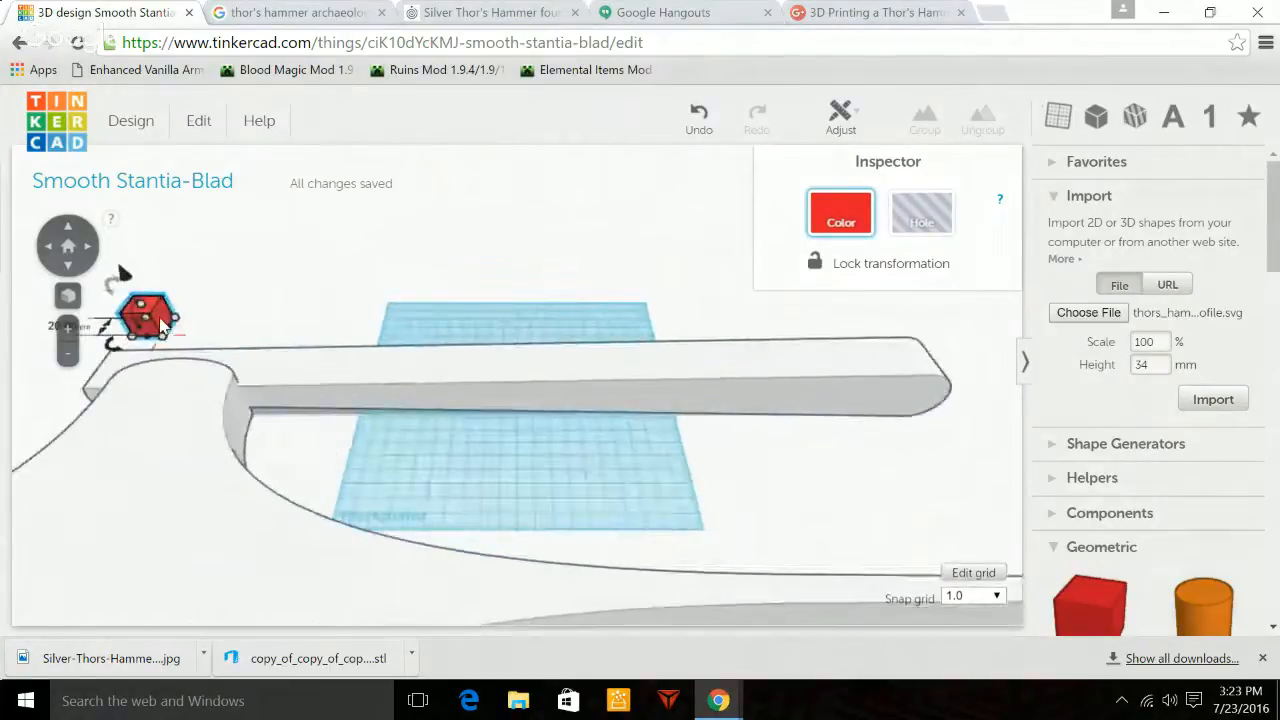
{"action": "left_click_drag", "start_coordinate": [160, 325], "coordinate": [311, 266]}
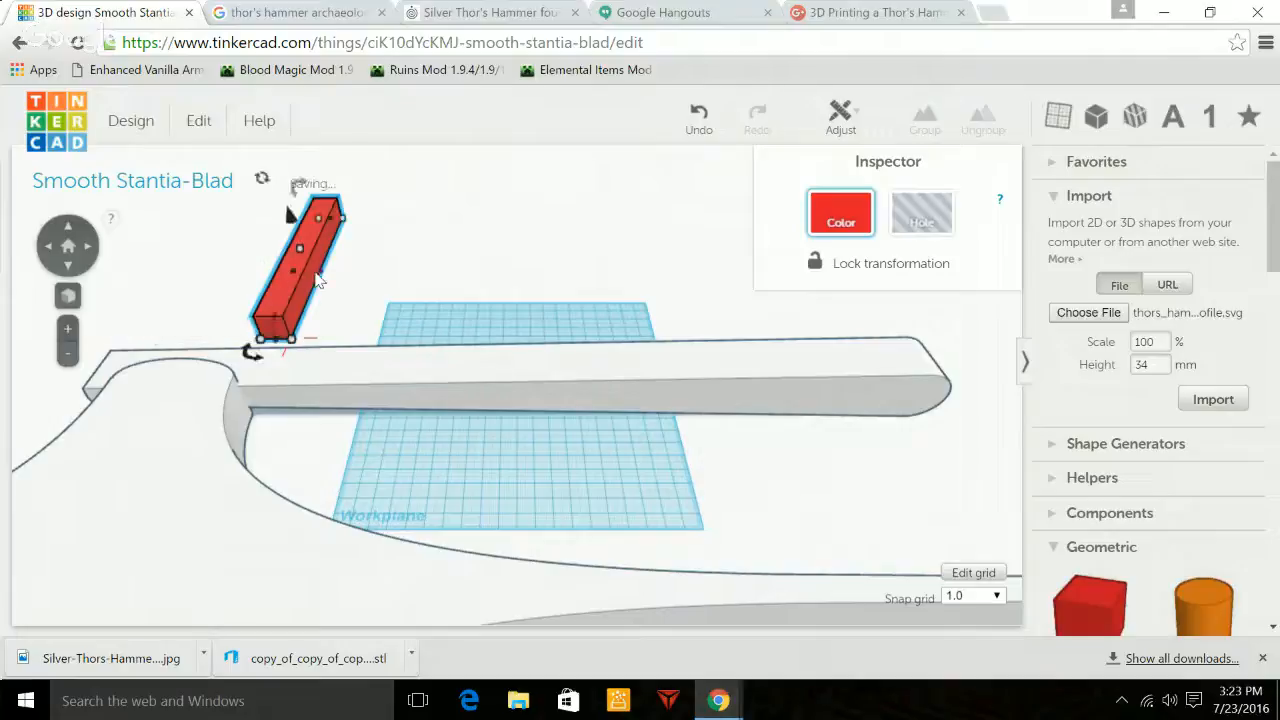
{"action": "left_click_drag", "start_coordinate": [332, 275], "coordinate": [957, 331]}
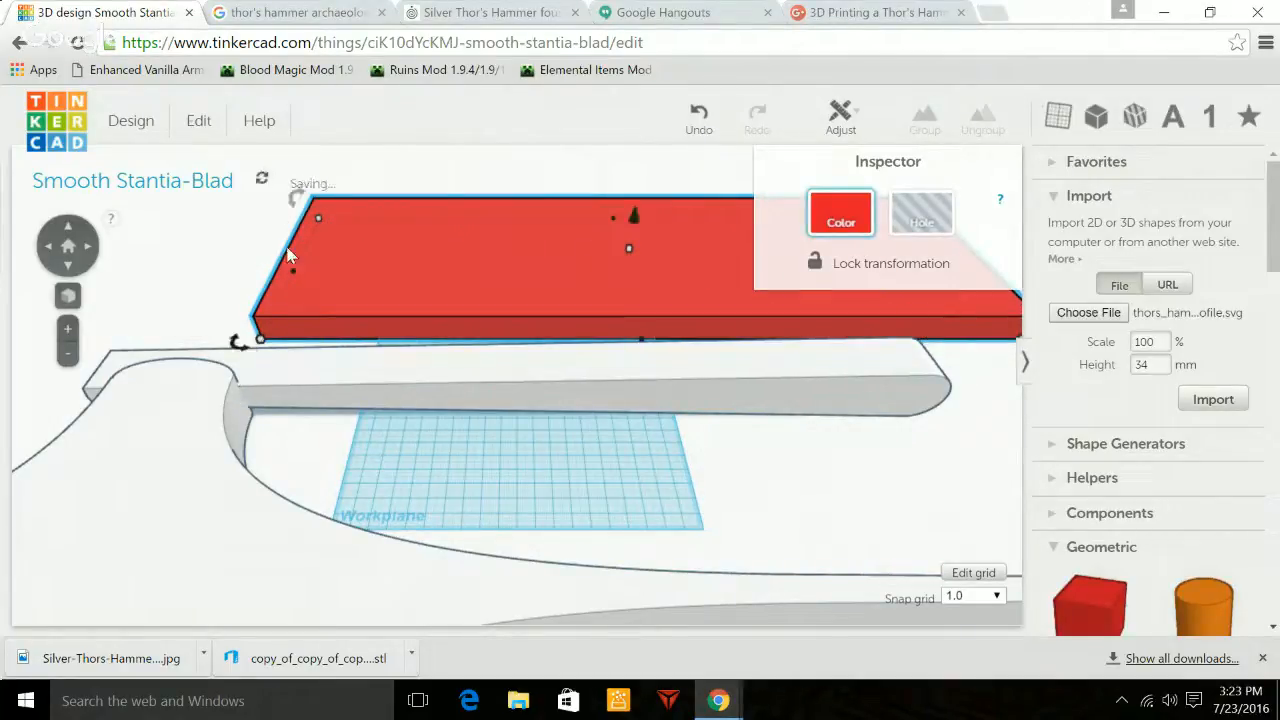
{"action": "left_click_drag", "start_coordinate": [291, 270], "coordinate": [3, 305]}
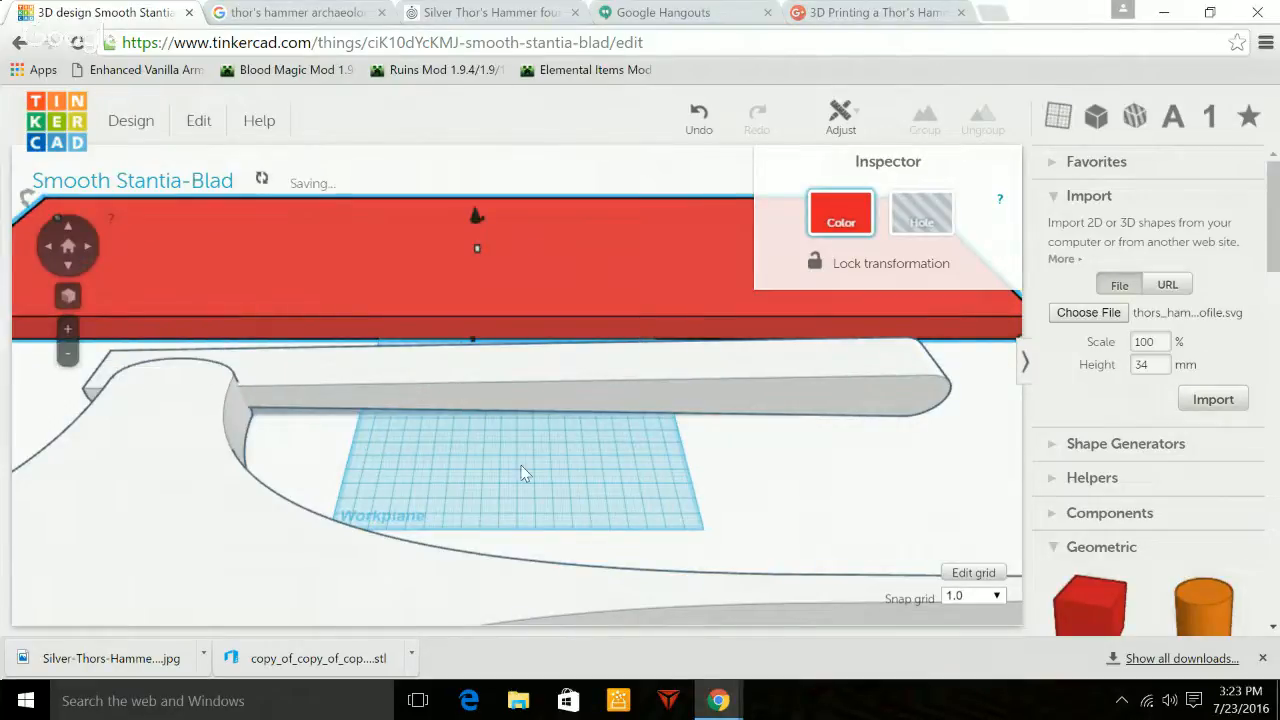
{"action": "scroll", "coordinate": [529, 480], "scroll_direction": "down", "scroll_amount": 5}
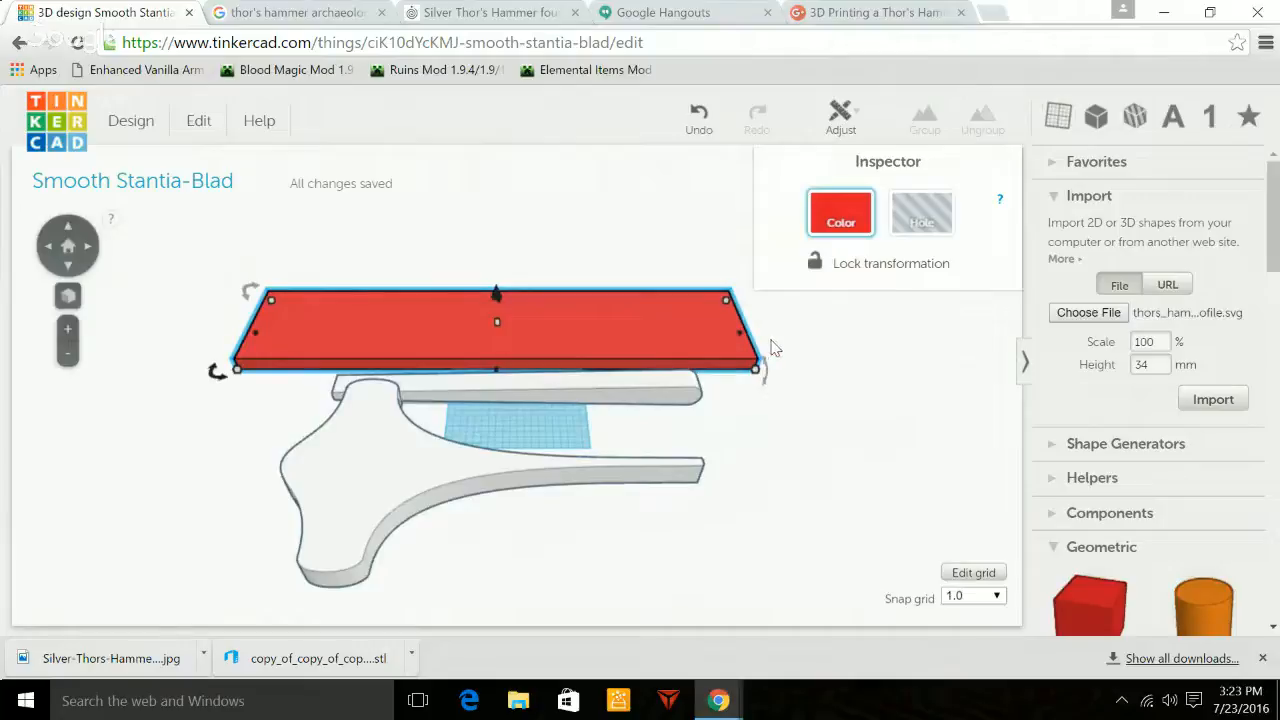
{"action": "left_click_drag", "start_coordinate": [740, 343], "coordinate": [788, 325]}
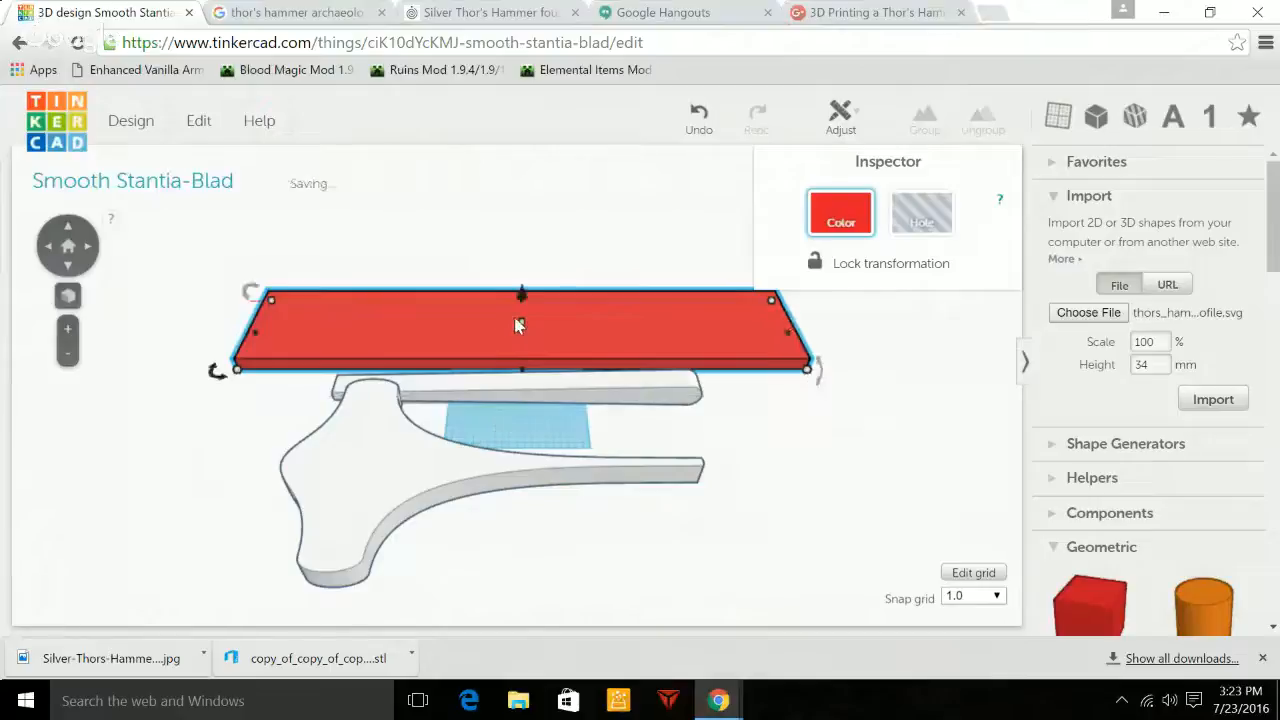
{"action": "left_click_drag", "start_coordinate": [519, 318], "coordinate": [502, 254]}
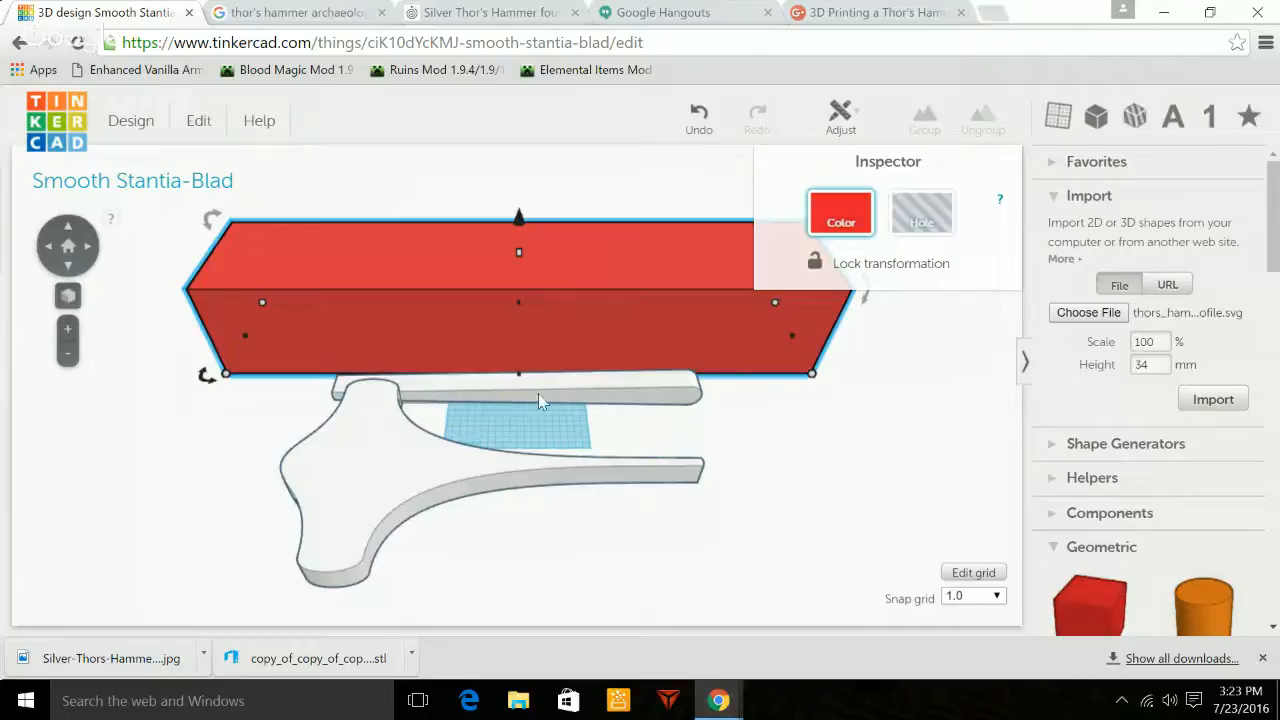
Align the thin profile strip against the red box using Adjust > Align.
{"action": "left_click", "coordinate": [668, 401], "text": "shift"}
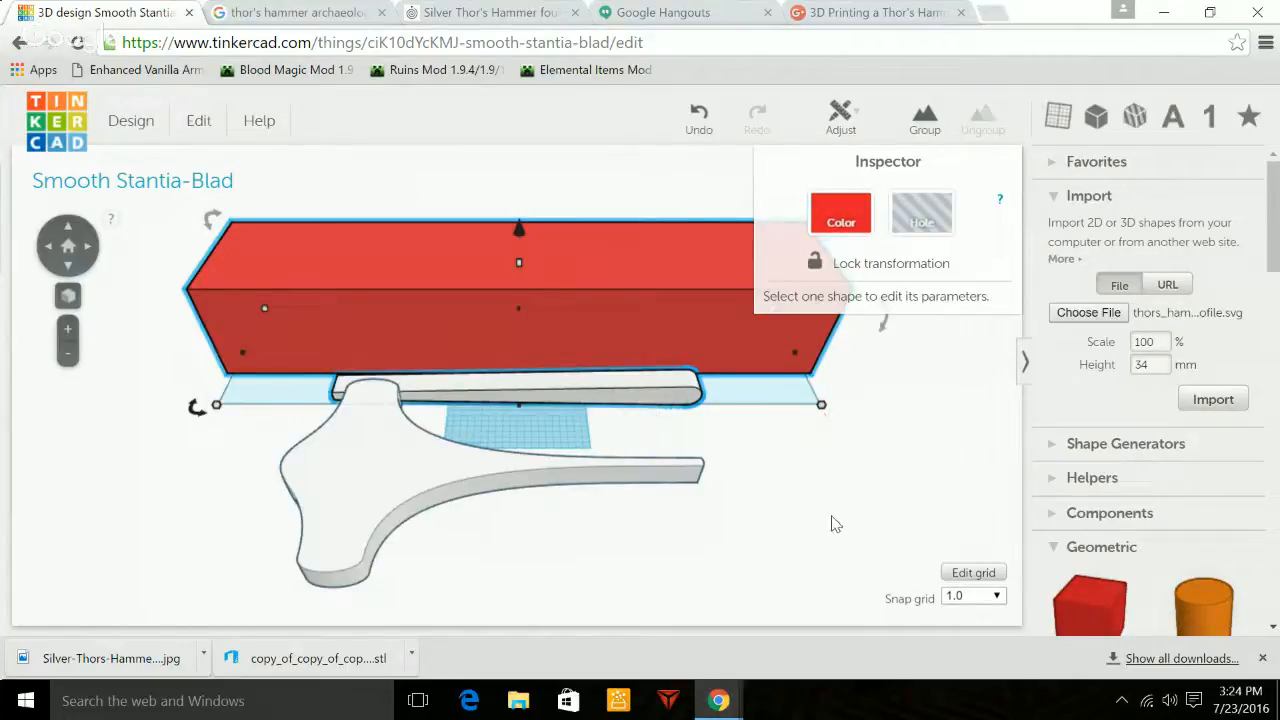
{"action": "left_click", "coordinate": [843, 123]}
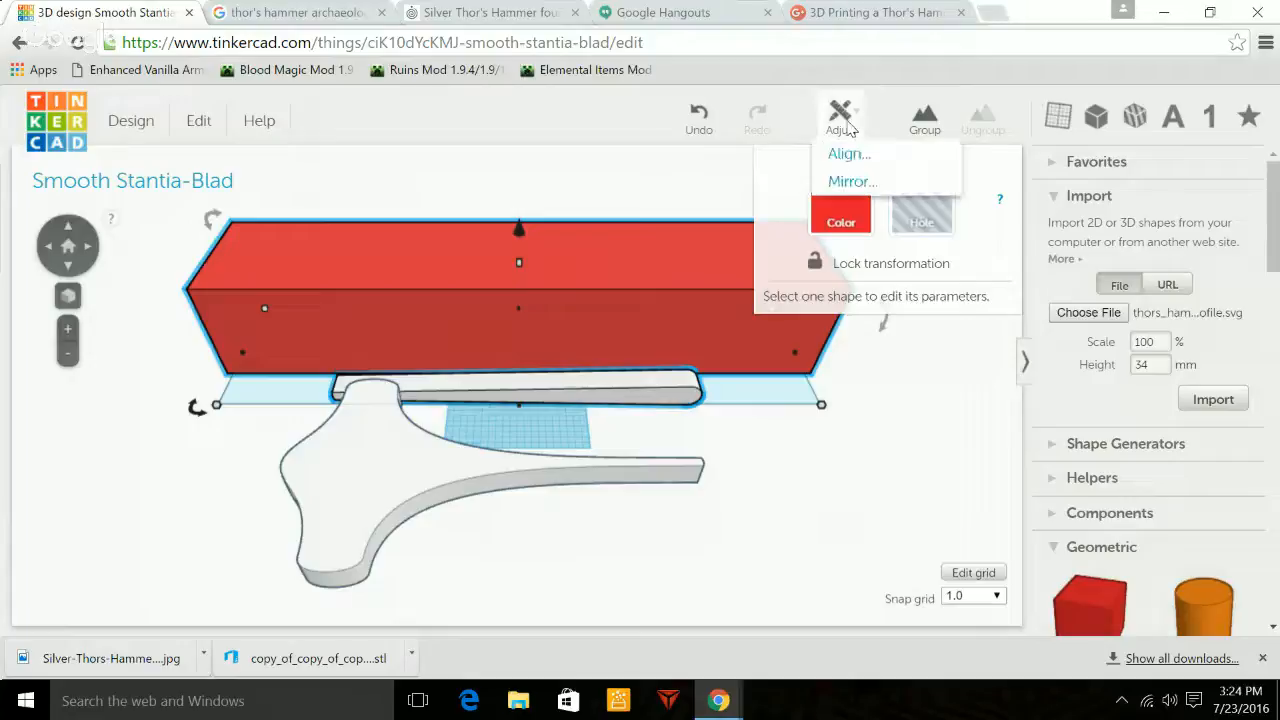
{"action": "left_click", "coordinate": [849, 154]}
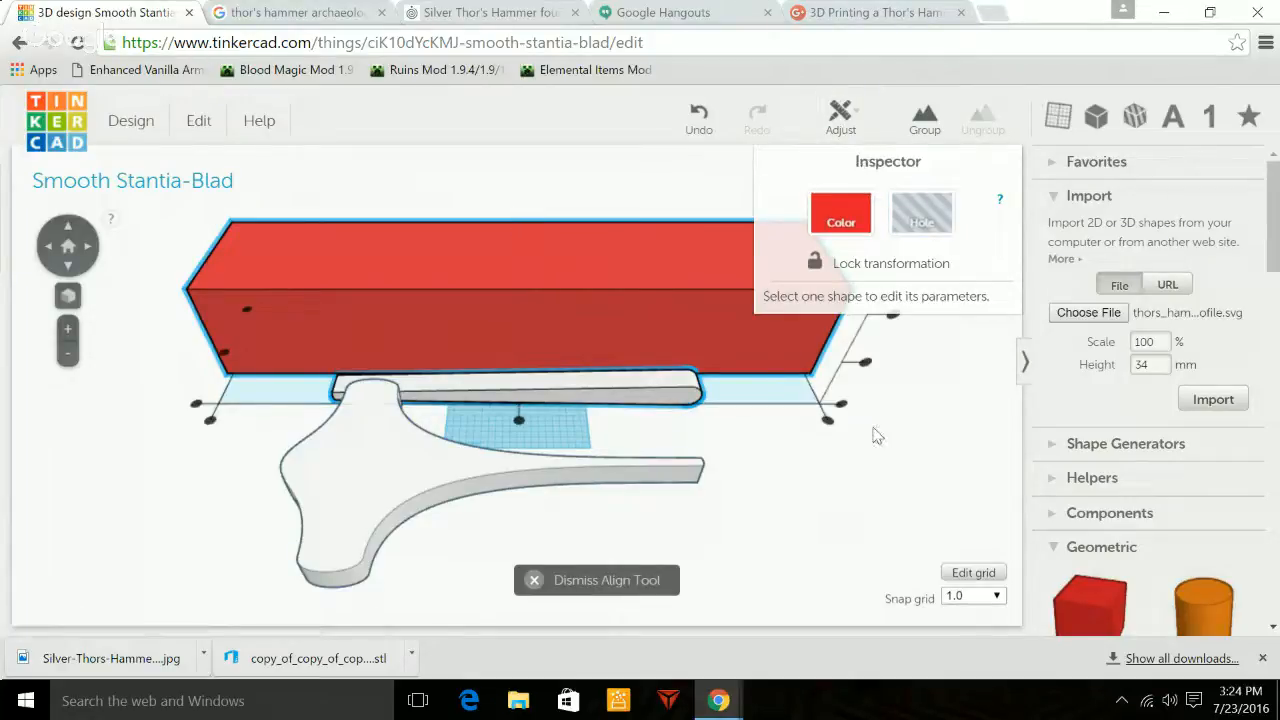
{"action": "left_click", "coordinate": [868, 364]}
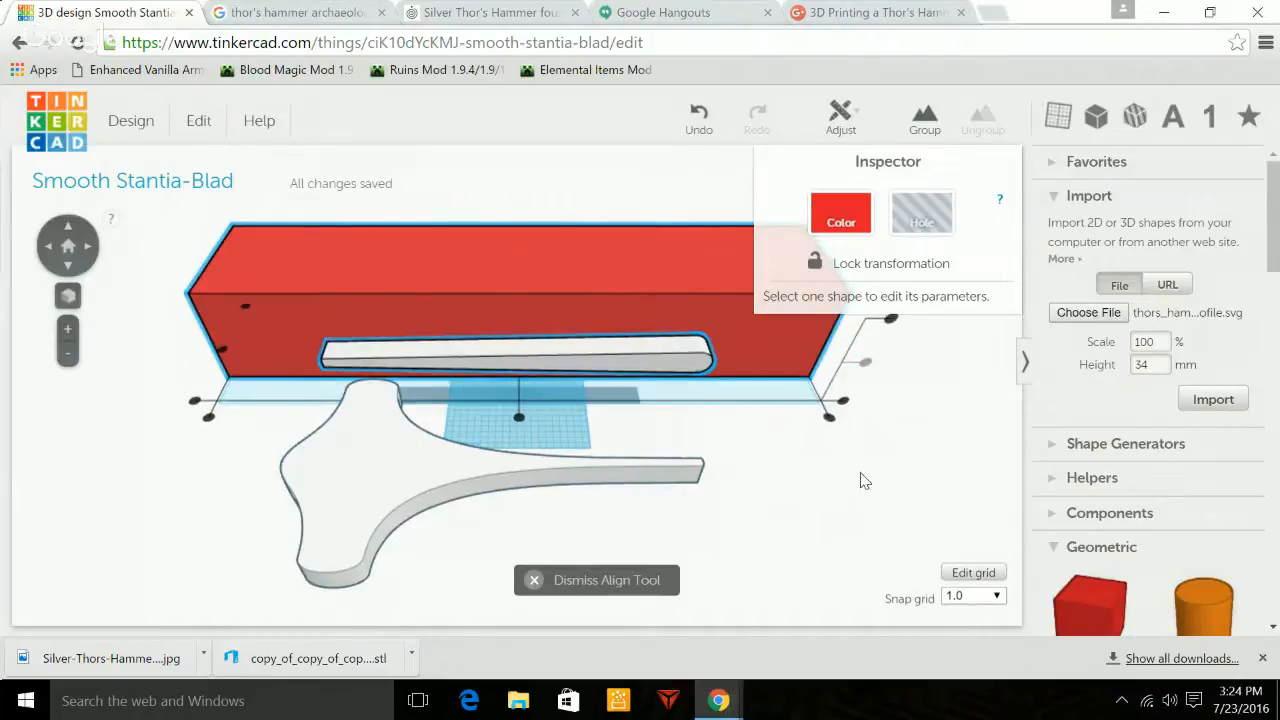
{"action": "left_click_drag", "start_coordinate": [861, 473], "coordinate": [604, 430]}
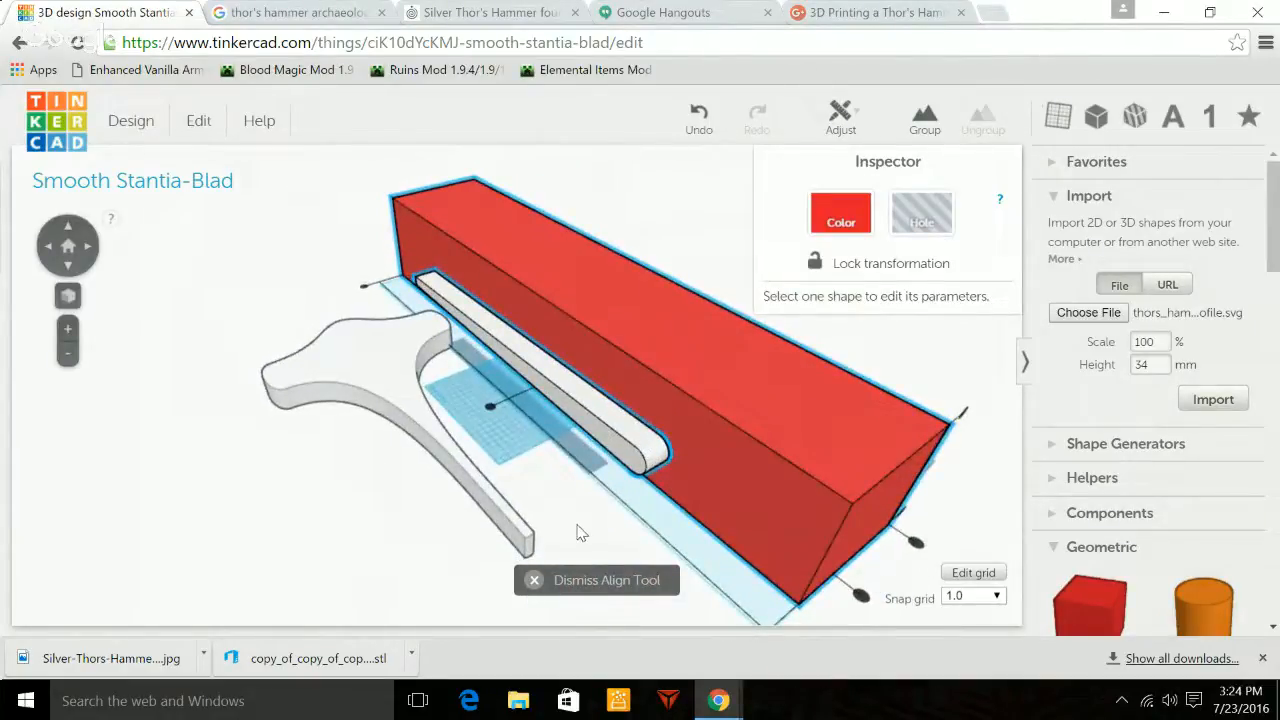
{"action": "left_click", "coordinate": [585, 478]}
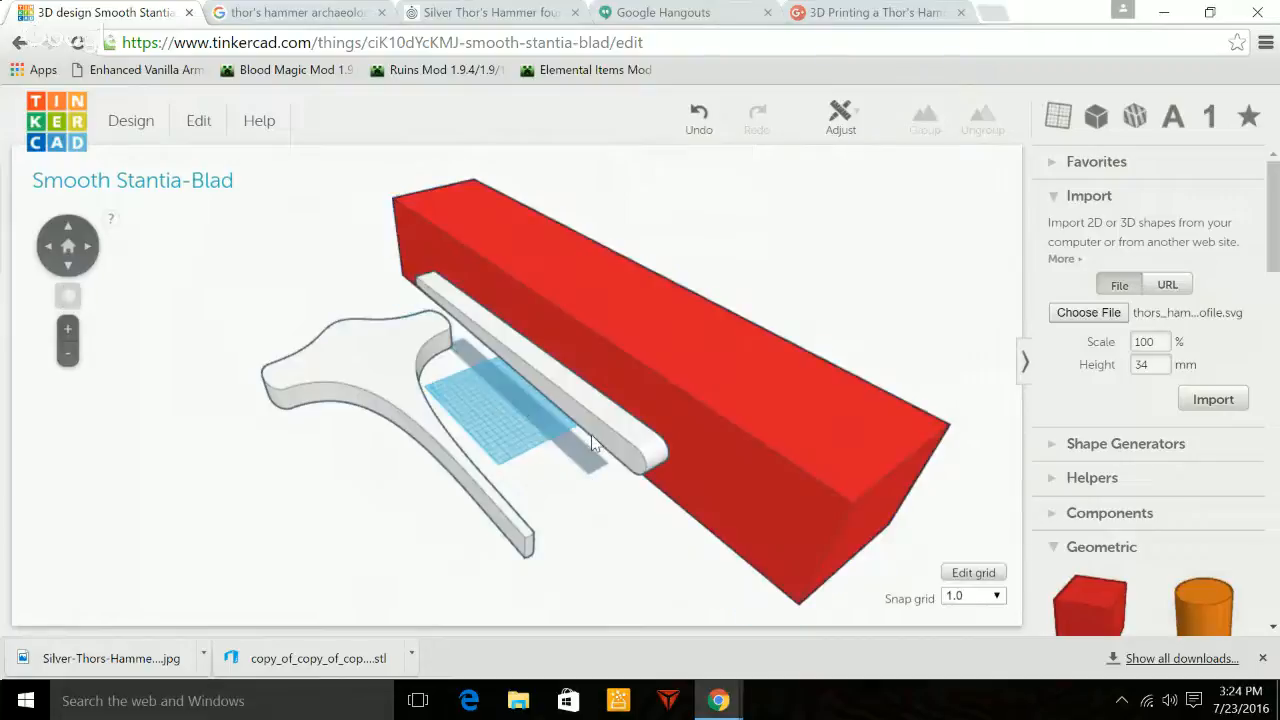
Resize and move the white profile strip so it sits against the red box.
{"action": "left_click", "coordinate": [595, 434]}
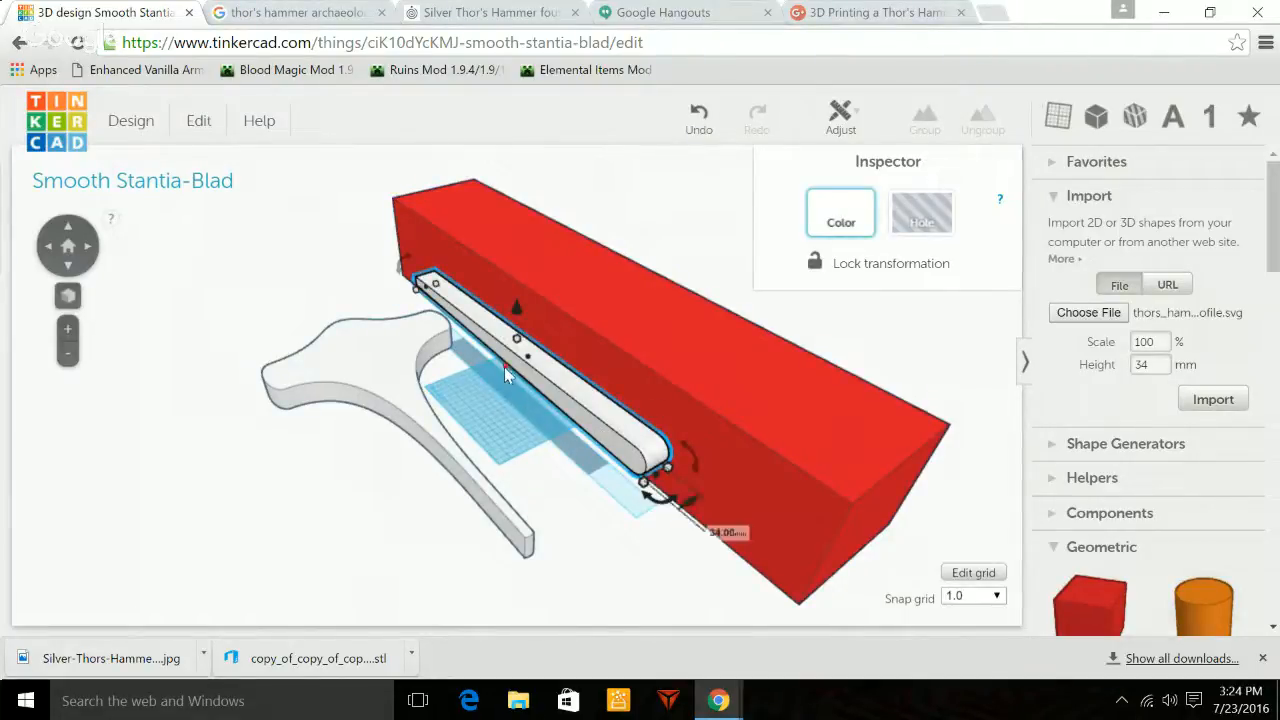
{"action": "left_click_drag", "start_coordinate": [501, 366], "coordinate": [285, 547]}
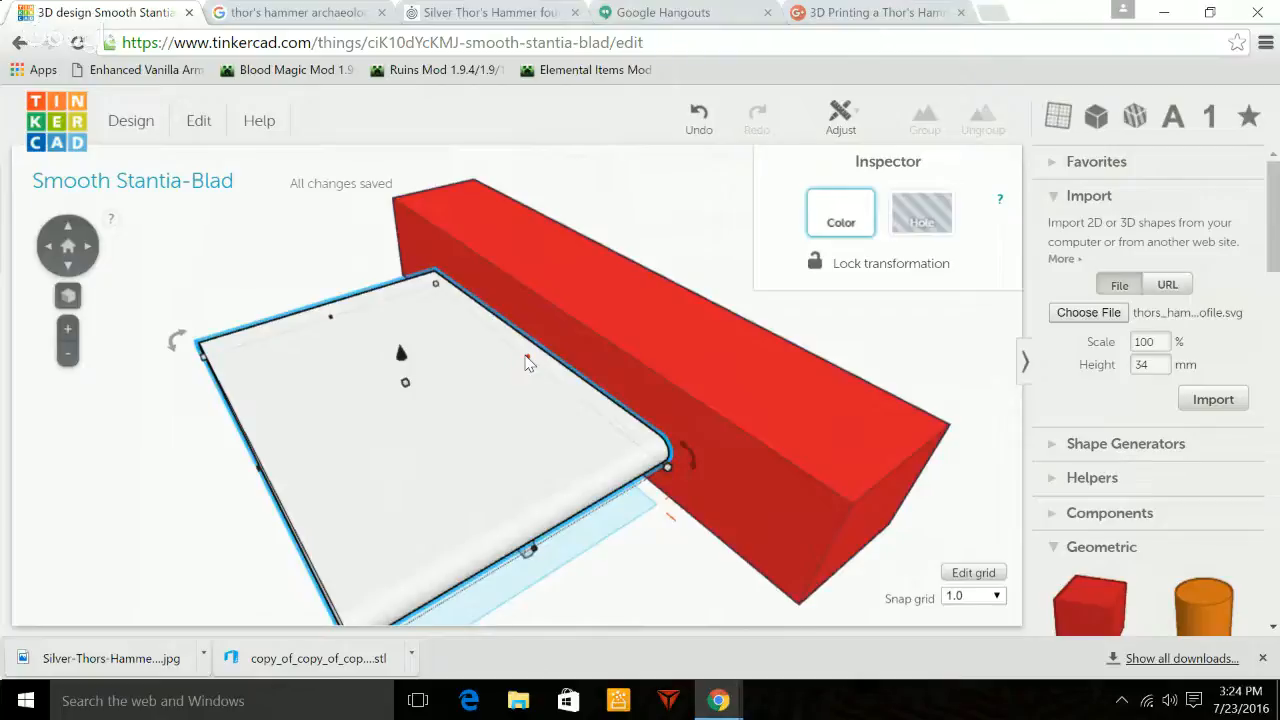
{"action": "left_click_drag", "start_coordinate": [530, 362], "coordinate": [683, 337]}
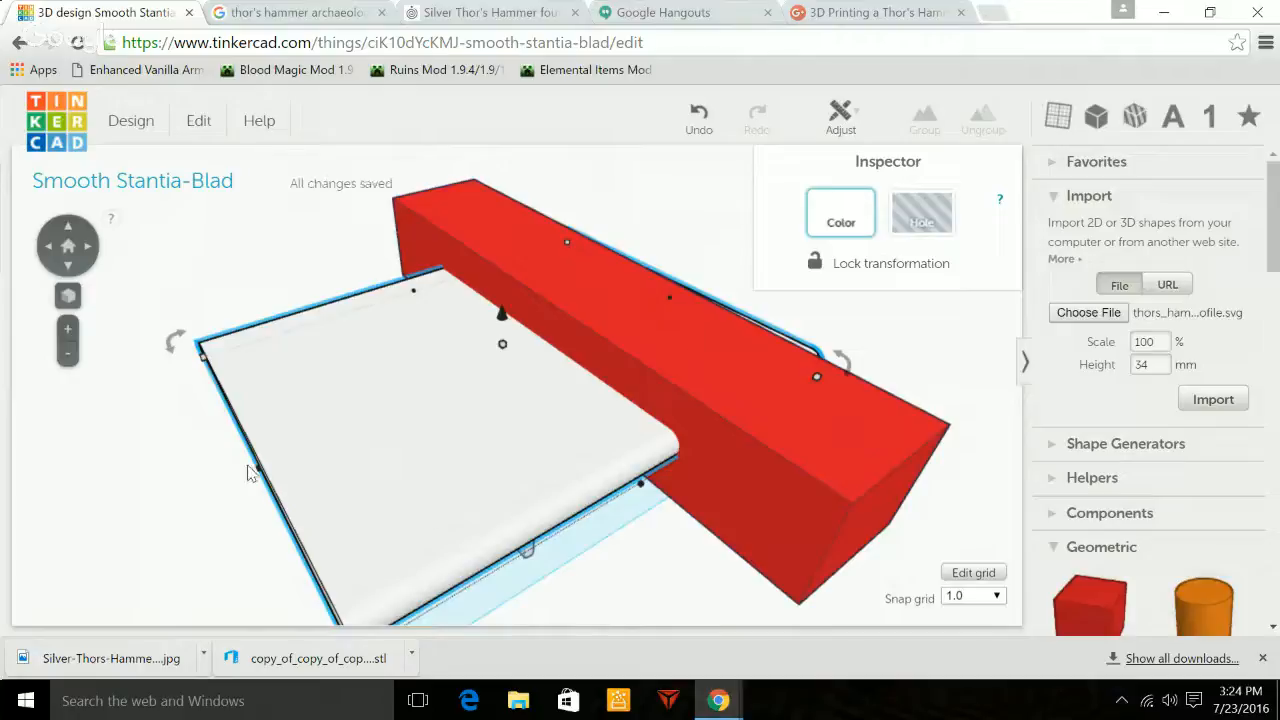
{"action": "left_click_drag", "start_coordinate": [256, 474], "coordinate": [547, 421]}
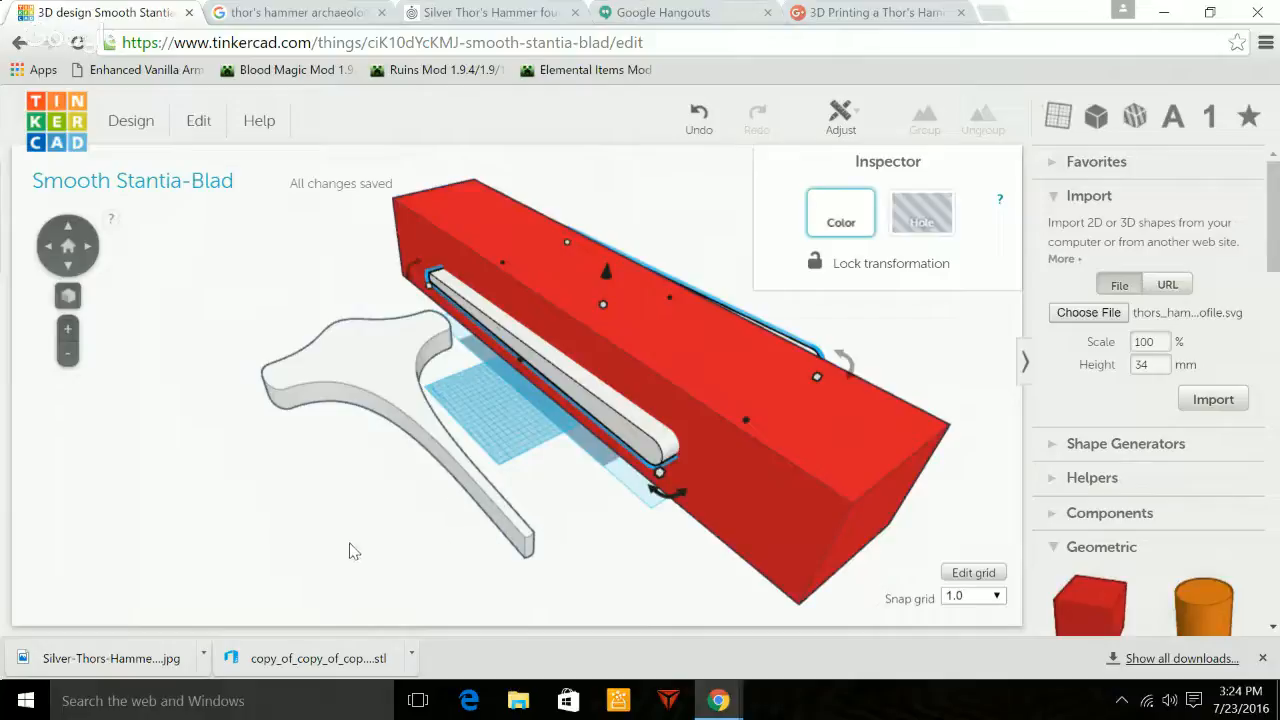
{"action": "left_click_drag", "start_coordinate": [350, 544], "coordinate": [543, 628]}
{"action": "right_click", "coordinate": [543, 628]}
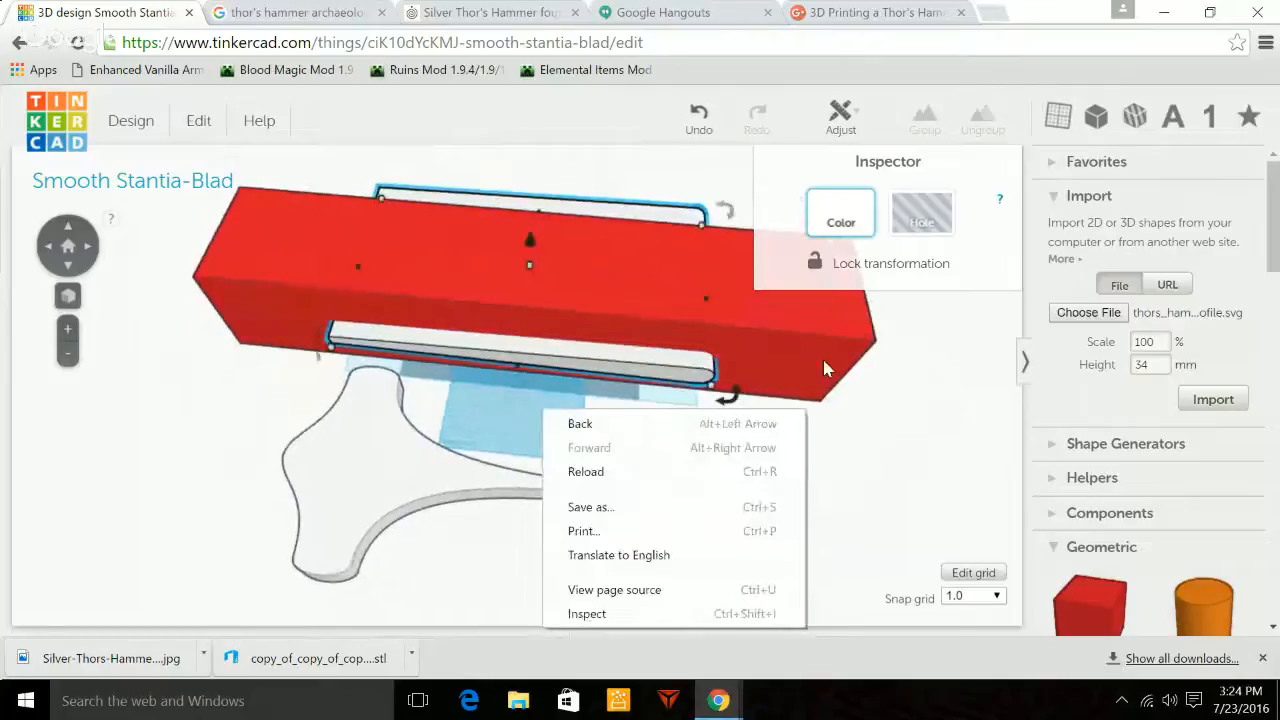
{"action": "left_click", "coordinate": [841, 359]}
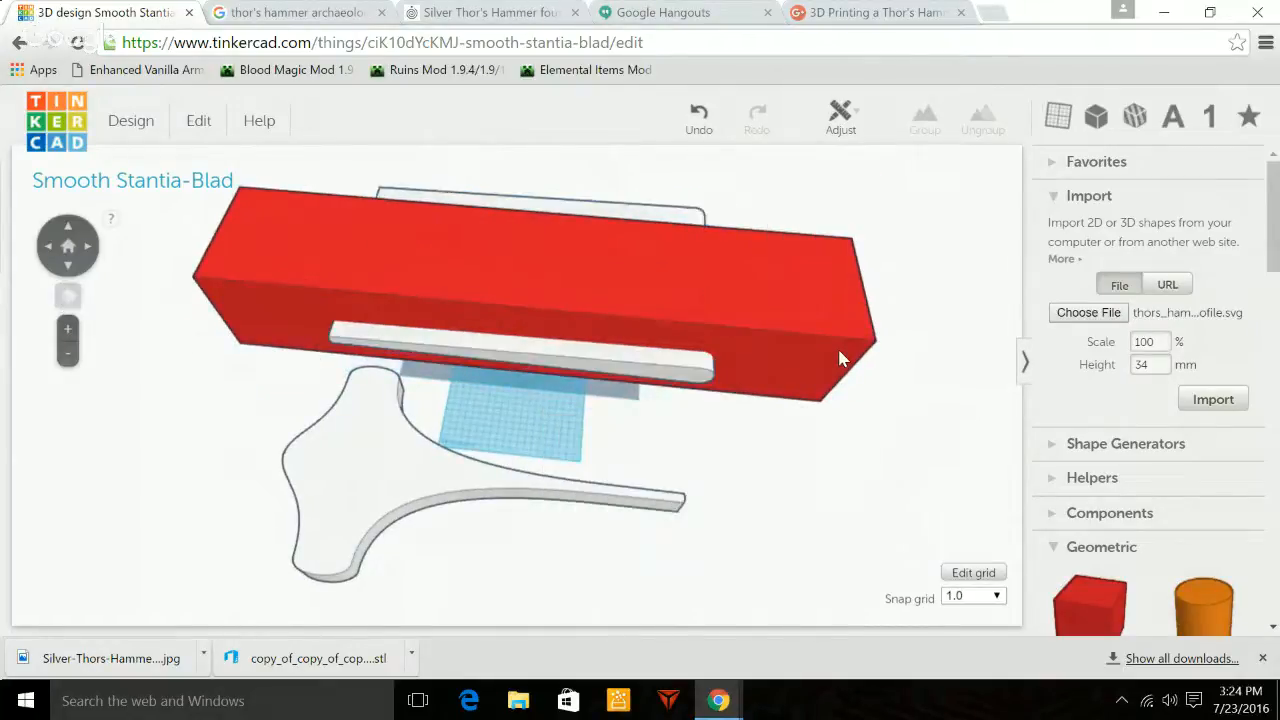
Shorten the red box to about 566 mm long.
{"action": "left_click", "coordinate": [812, 320]}
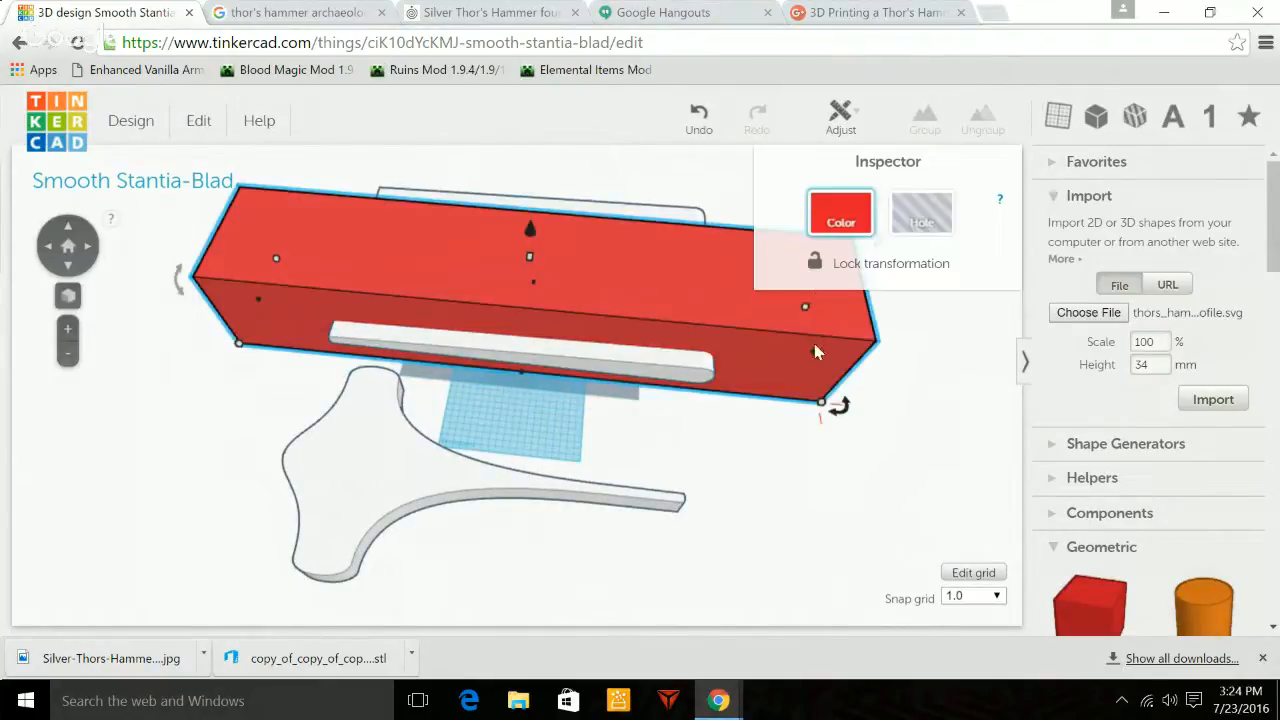
{"action": "left_click_drag", "start_coordinate": [821, 402], "coordinate": [709, 387]}
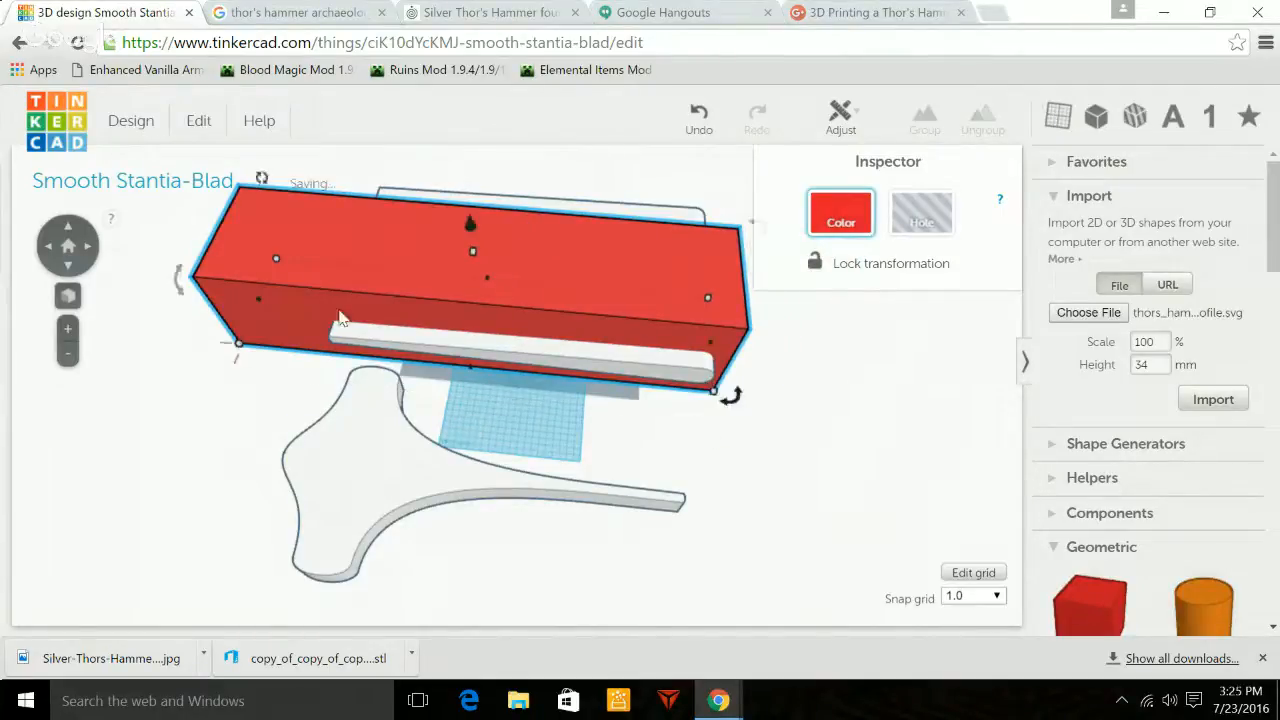
{"action": "left_click_drag", "start_coordinate": [257, 302], "coordinate": [350, 318]}
Align the white strip and red box with each other along two axes.
{"action": "left_click", "coordinate": [655, 375]}
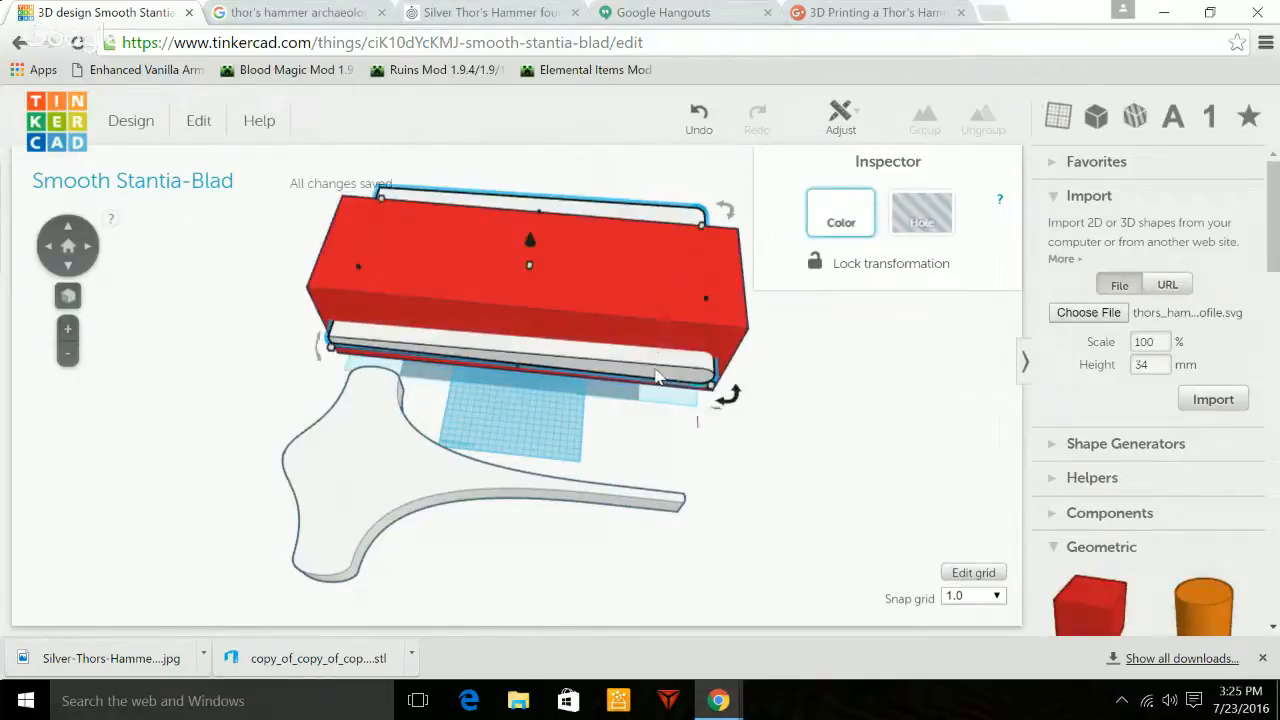
{"action": "left_click", "coordinate": [659, 280], "text": "shift"}
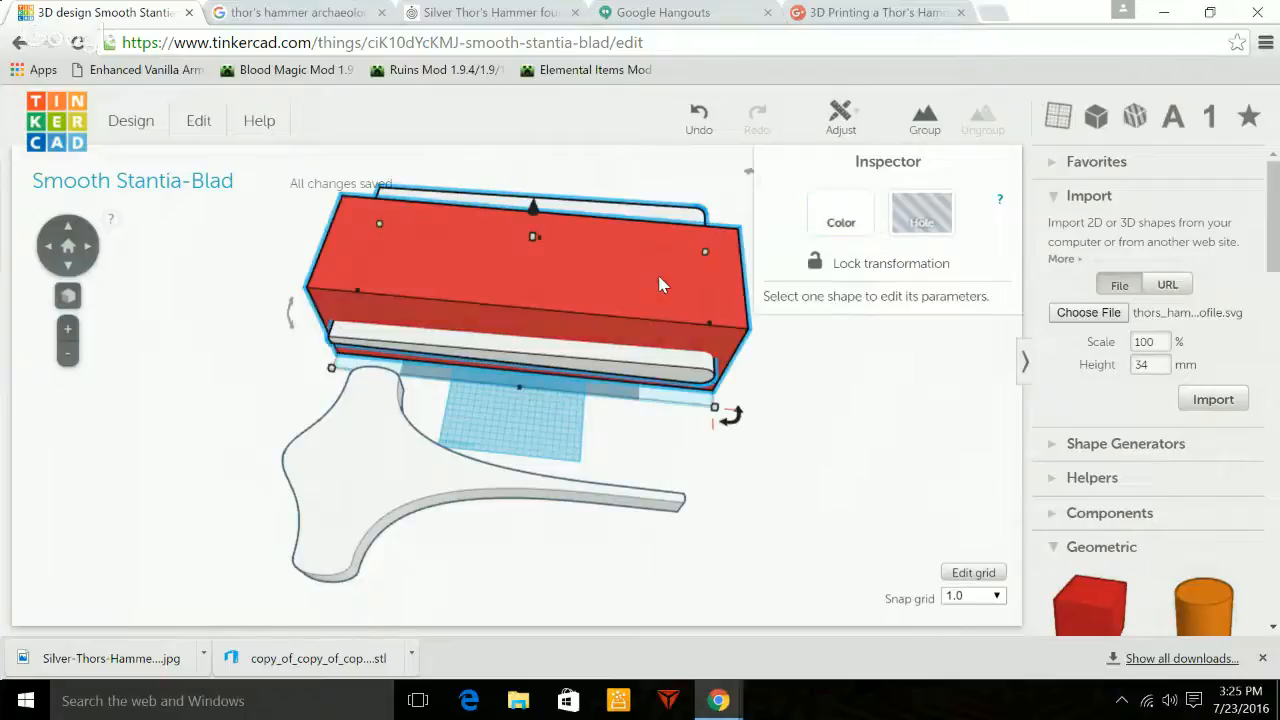
{"action": "left_click", "coordinate": [855, 127]}
{"action": "left_click", "coordinate": [849, 153]}
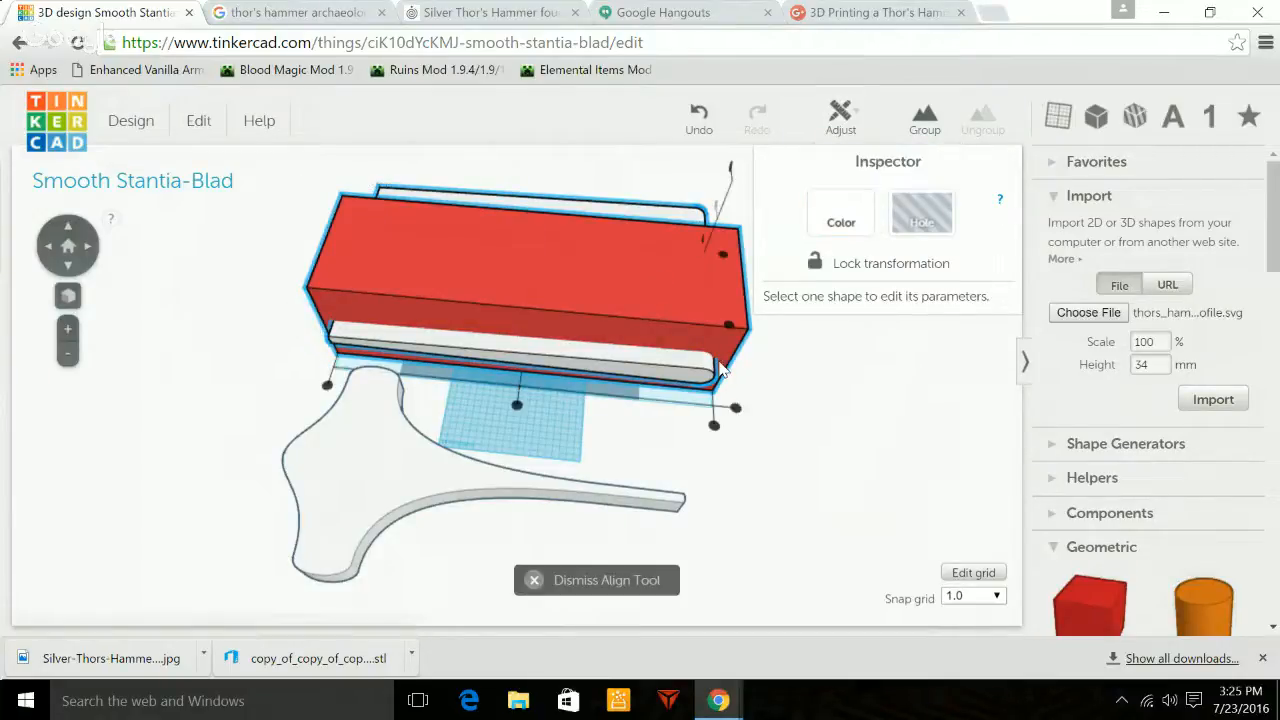
{"action": "left_click", "coordinate": [517, 409]}
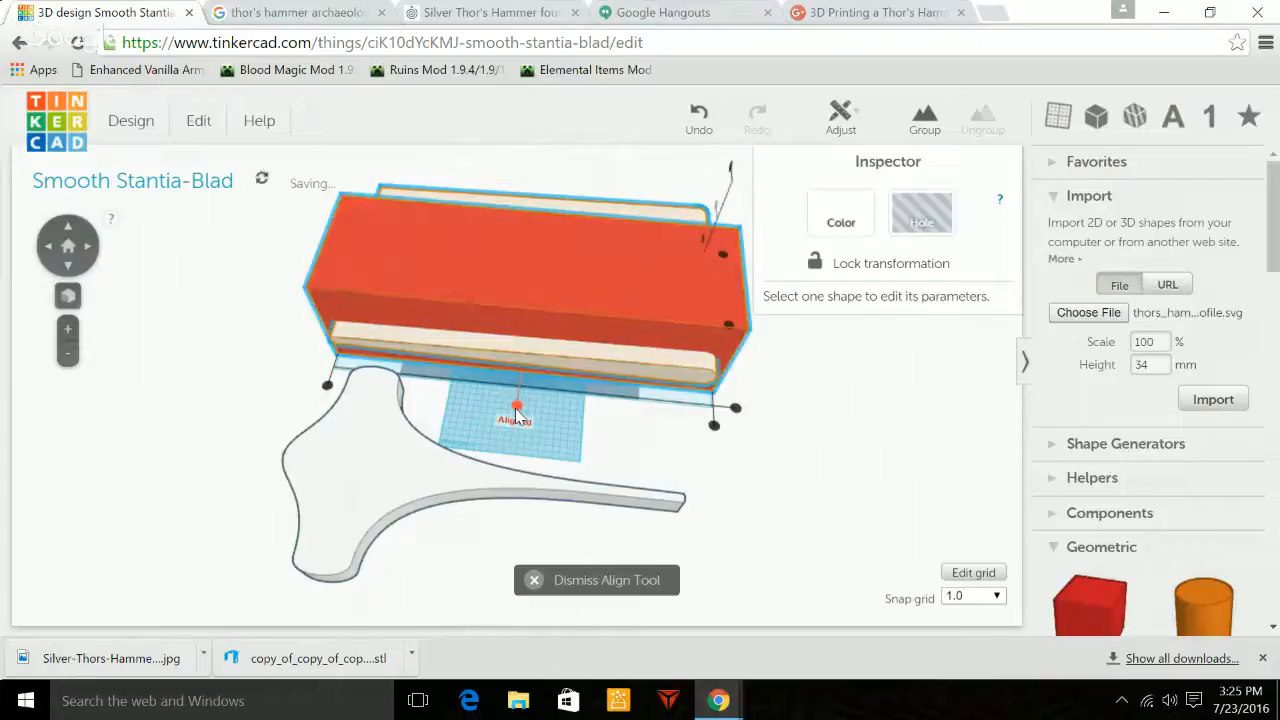
{"action": "left_click_drag", "start_coordinate": [844, 453], "coordinate": [766, 486]}
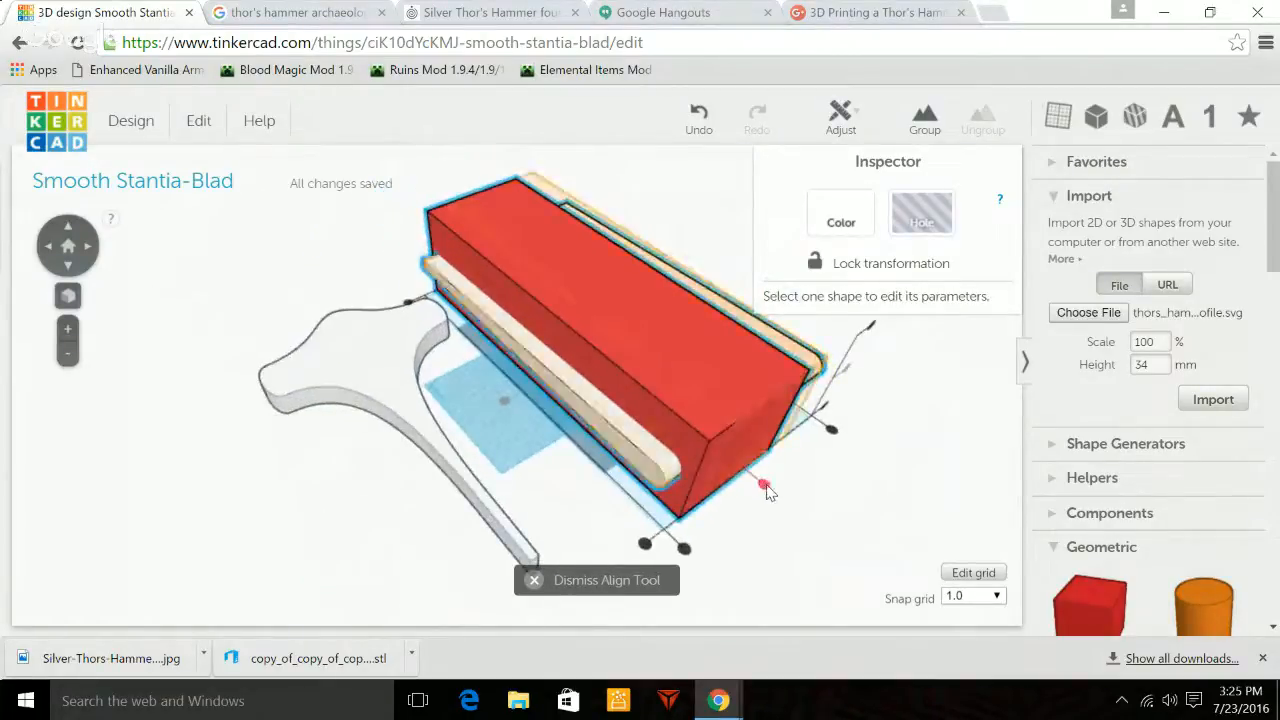
{"action": "left_click", "coordinate": [764, 487]}
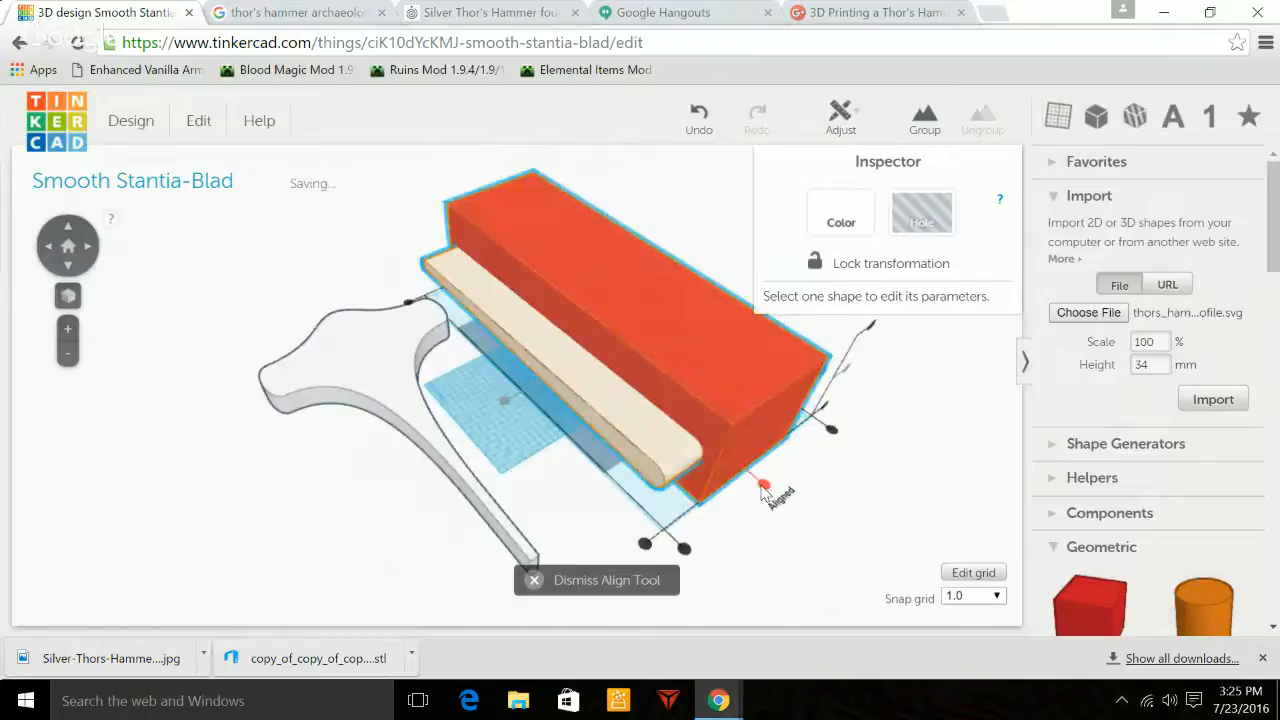
{"action": "left_click_drag", "start_coordinate": [749, 491], "coordinate": [857, 430]}
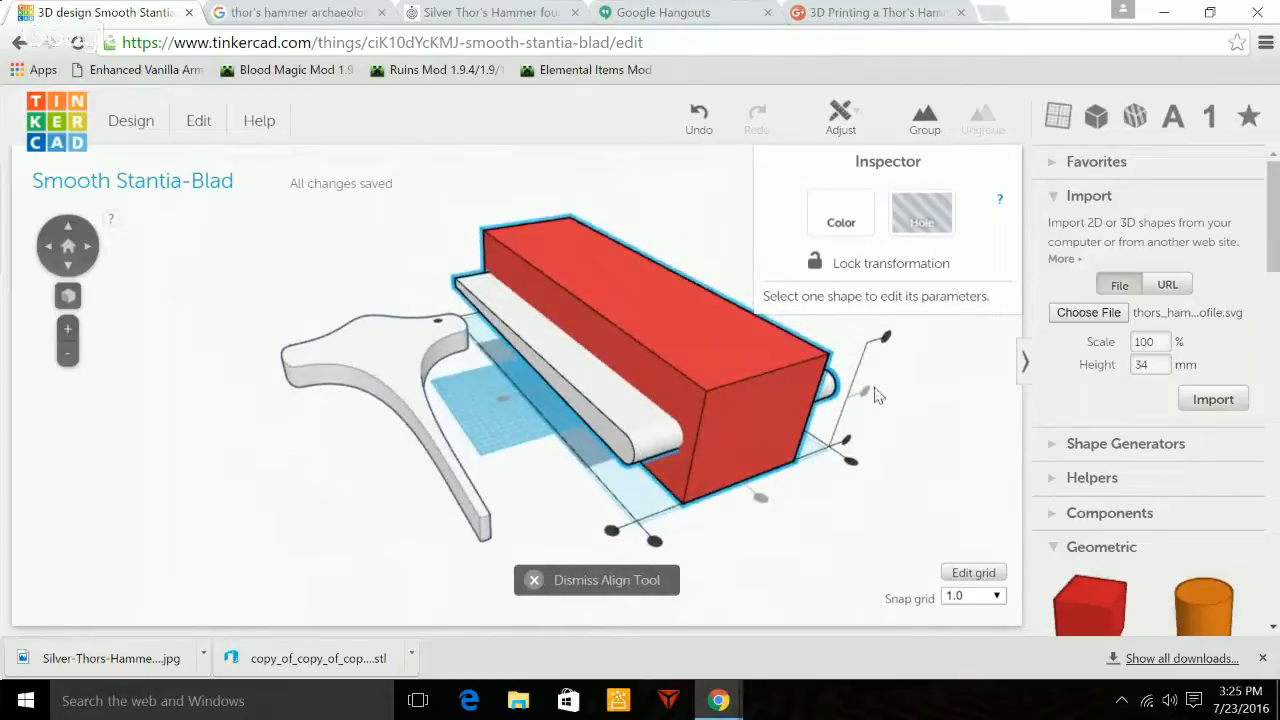
{"action": "left_click", "coordinate": [781, 578]}
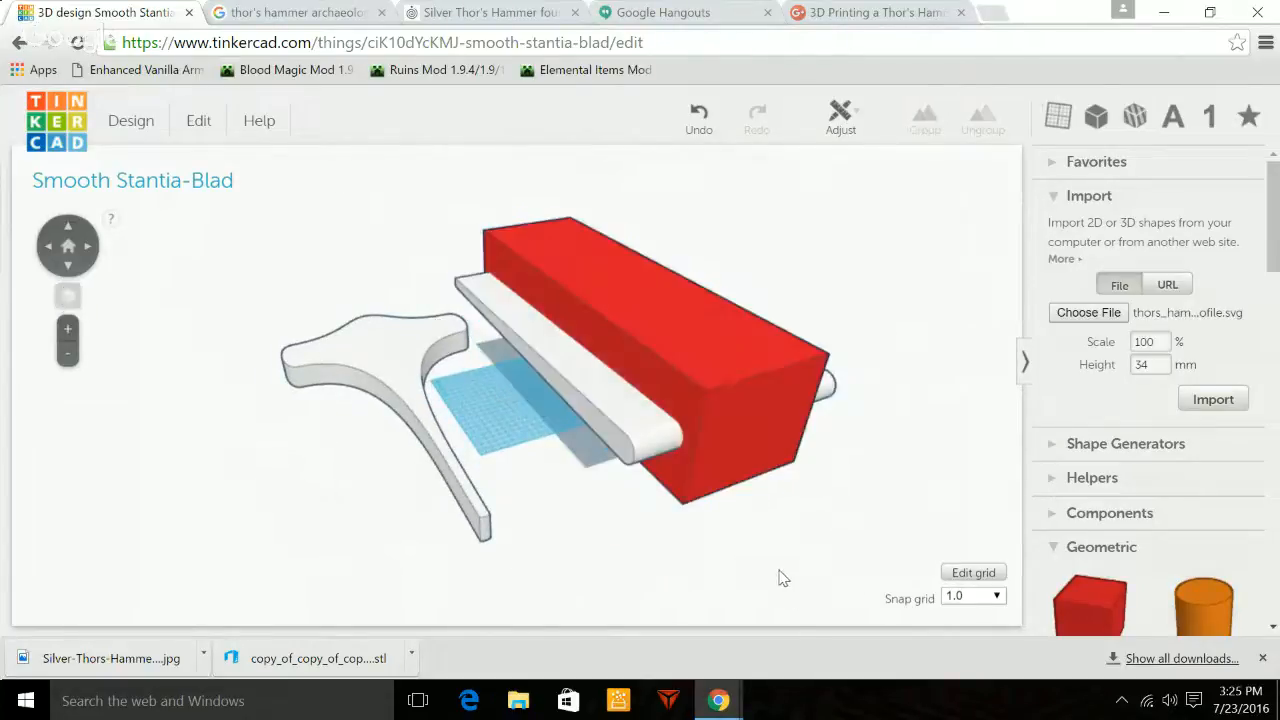
Turn the white blade shape into a hole.
{"action": "left_click", "coordinate": [636, 446]}
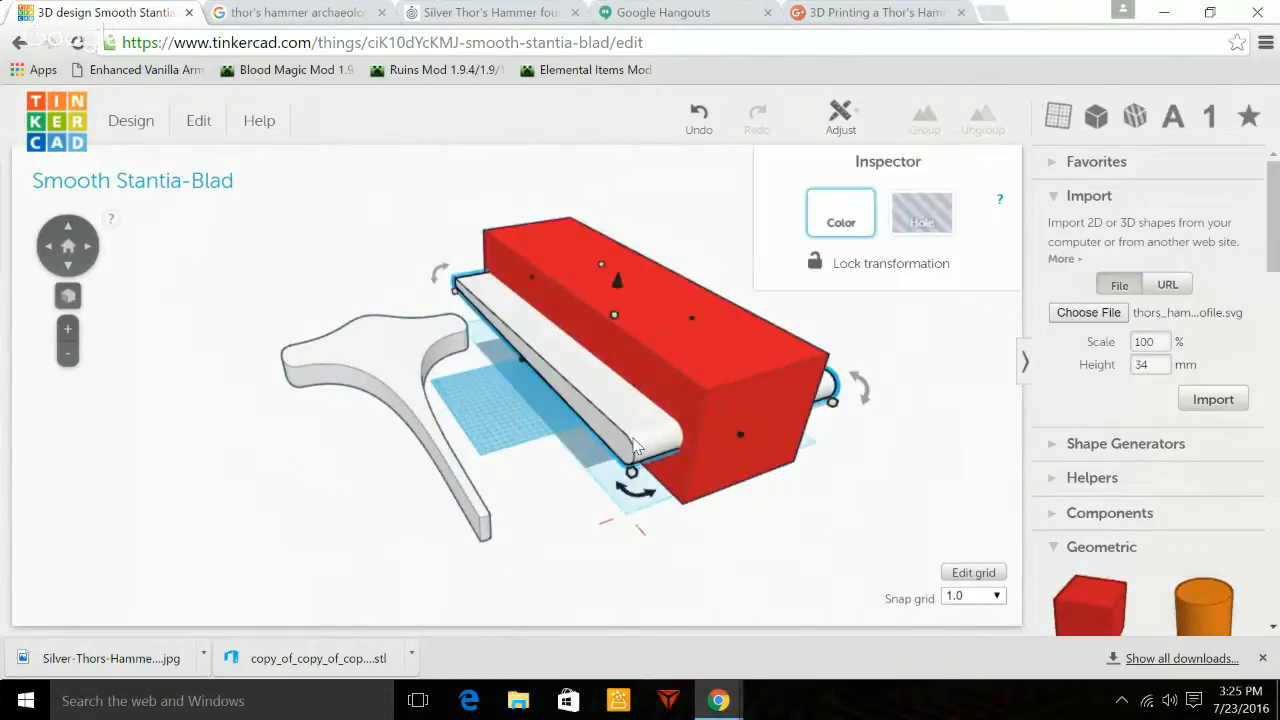
{"action": "left_click", "coordinate": [940, 217]}
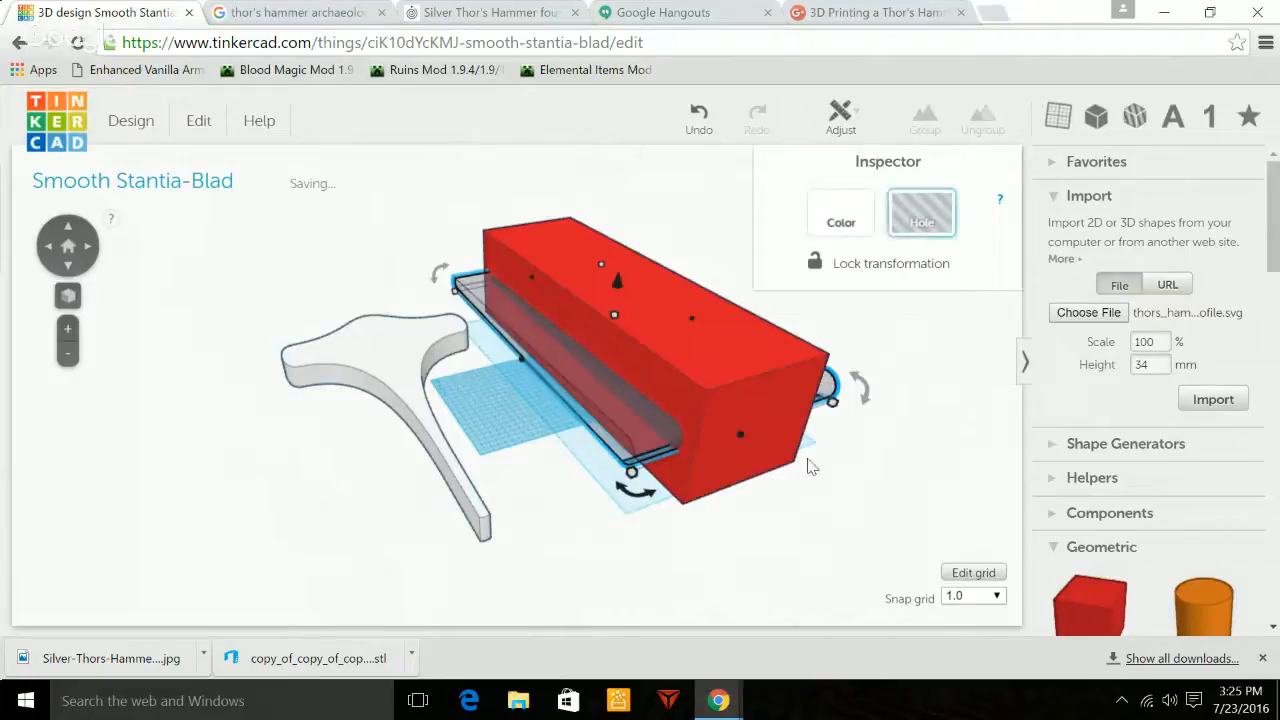
{"action": "left_click", "coordinate": [775, 394], "text": "shift"}
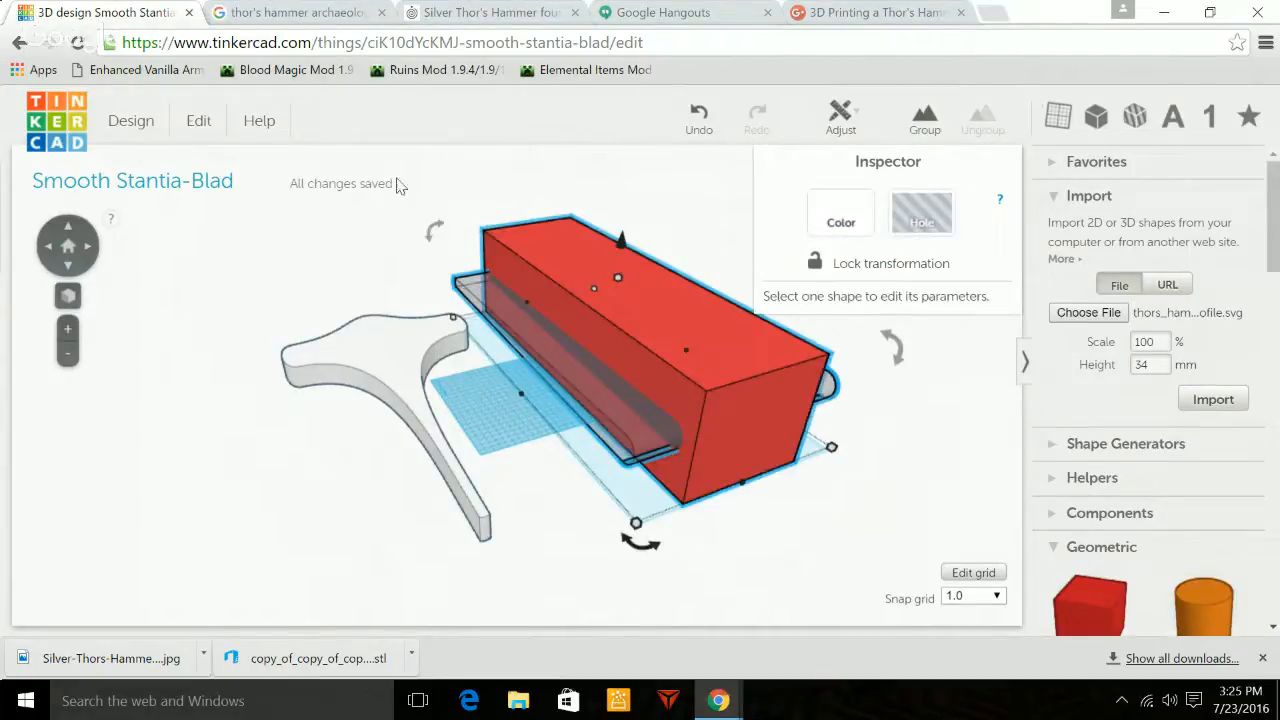
{"action": "left_click", "coordinate": [180, 126]}
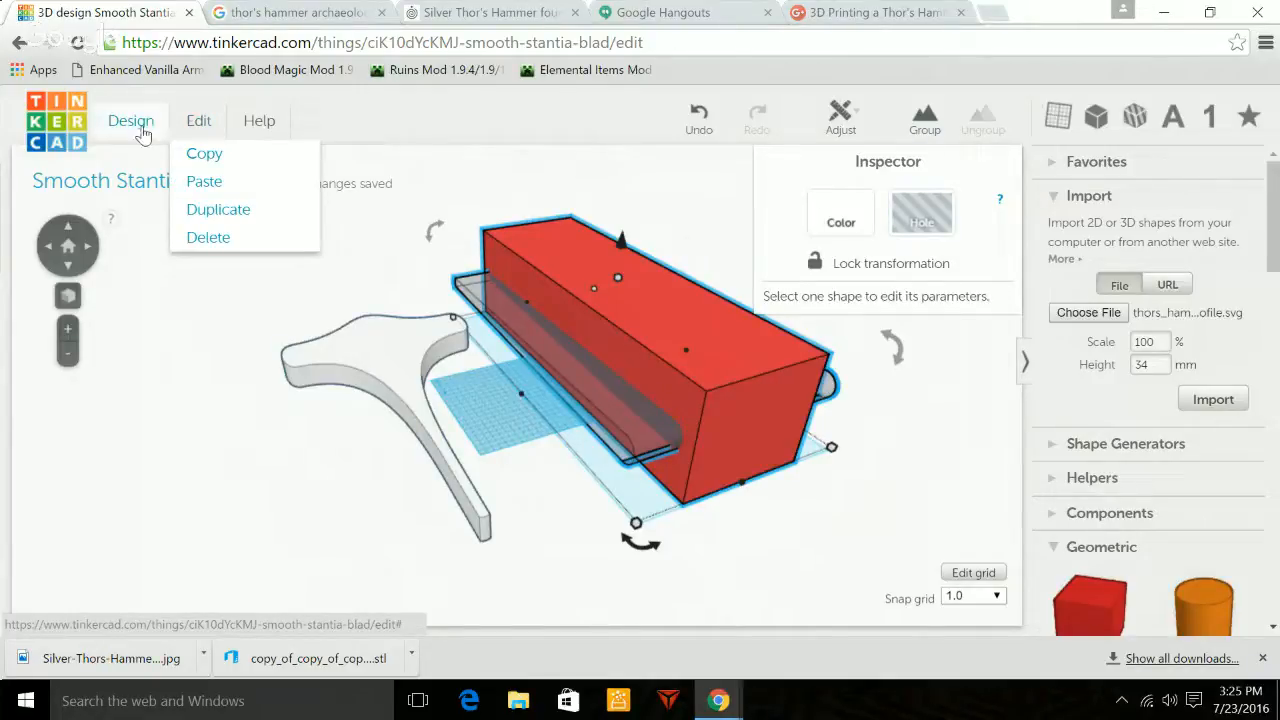
{"action": "left_click", "coordinate": [142, 131]}
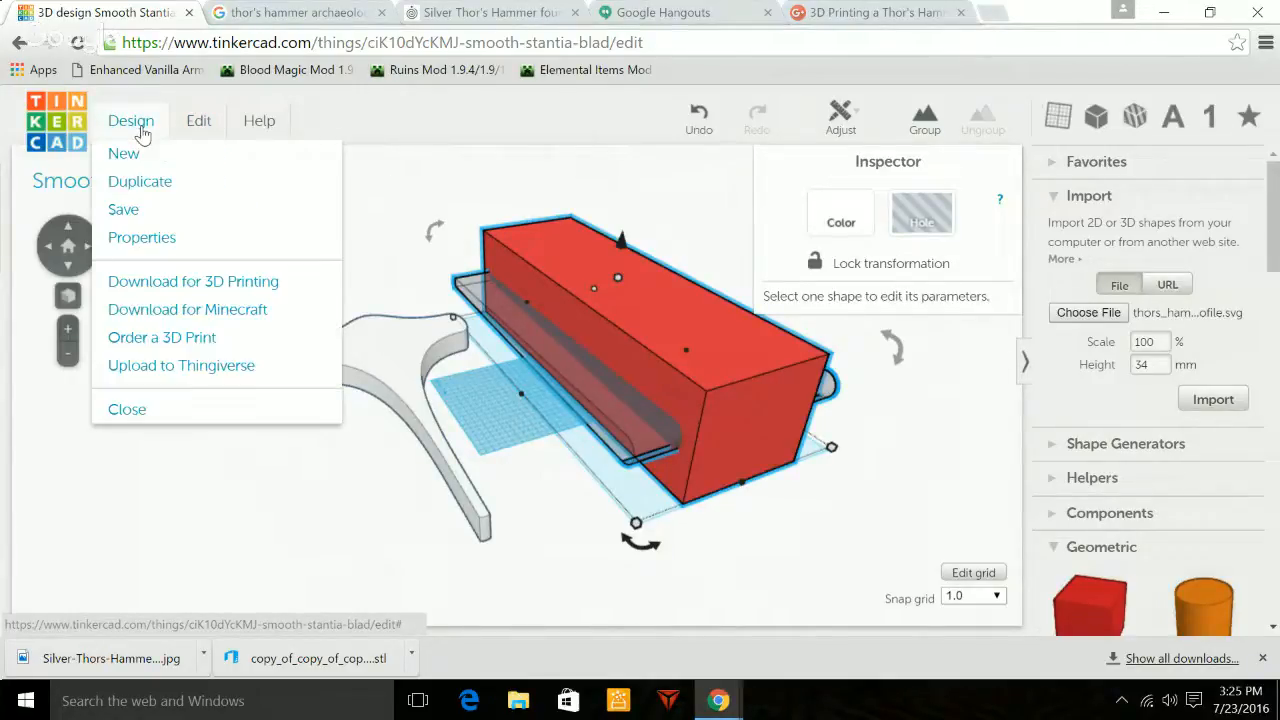
{"action": "left_click", "coordinate": [470, 185]}
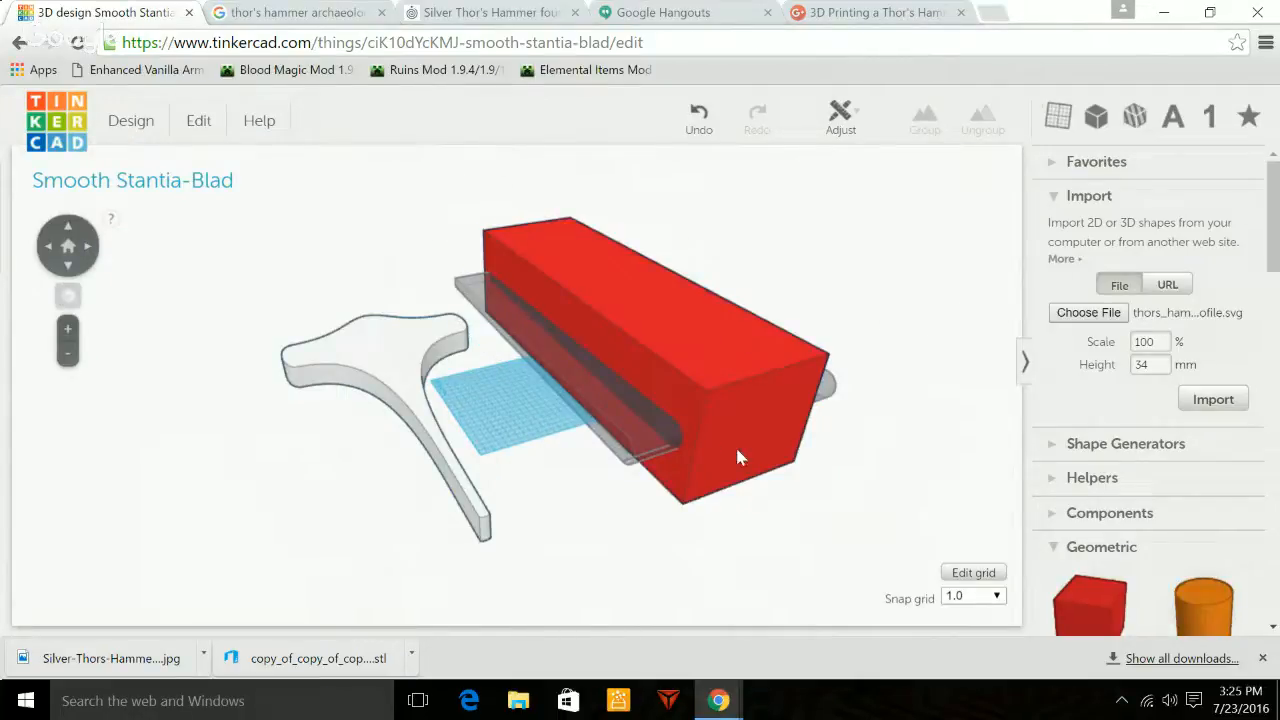
Group the red box with the blade hole to cut the slot.
{"action": "left_click", "coordinate": [725, 478]}
{"action": "left_click", "coordinate": [637, 436], "text": "shift"}
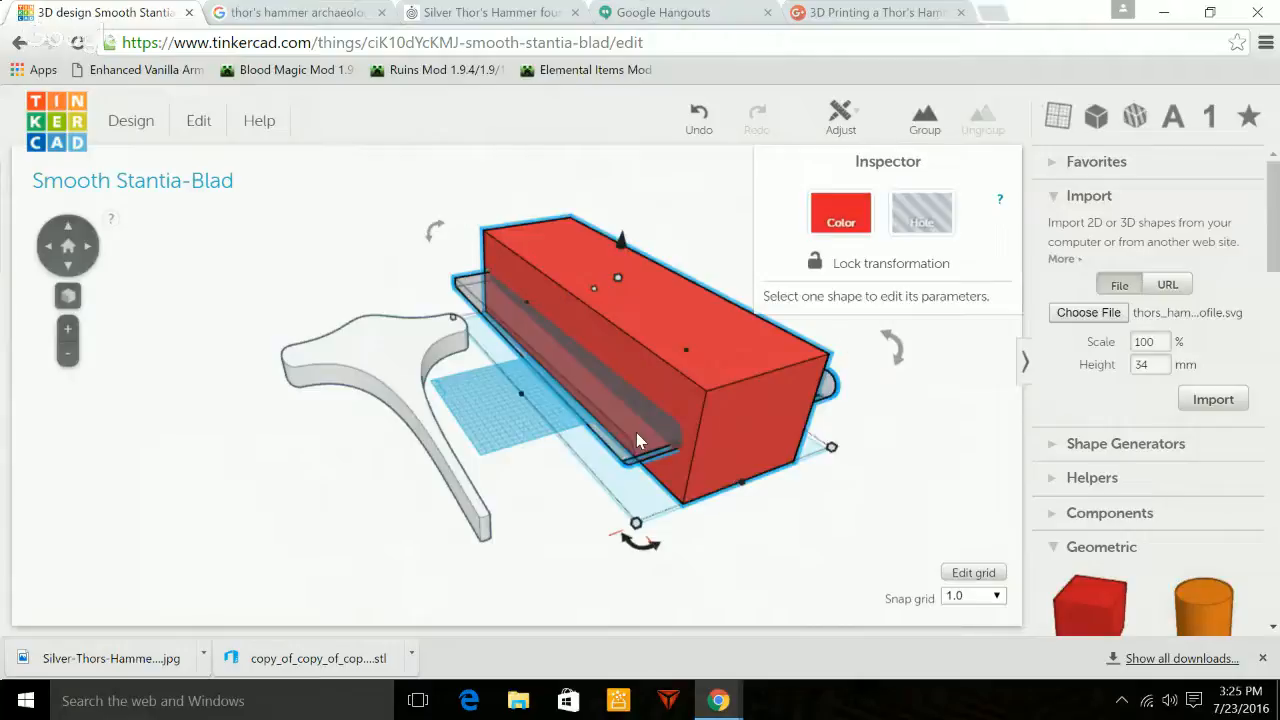
{"action": "left_click", "coordinate": [925, 120]}
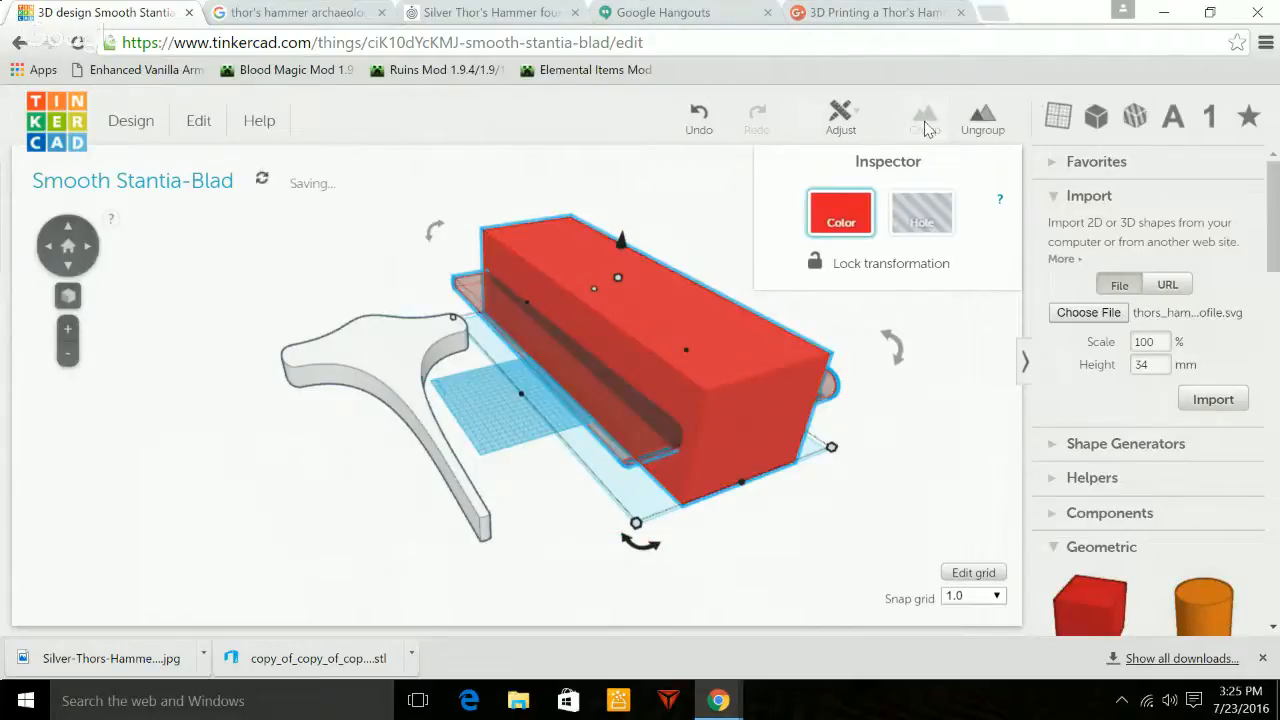
{"action": "left_click", "coordinate": [810, 553]}
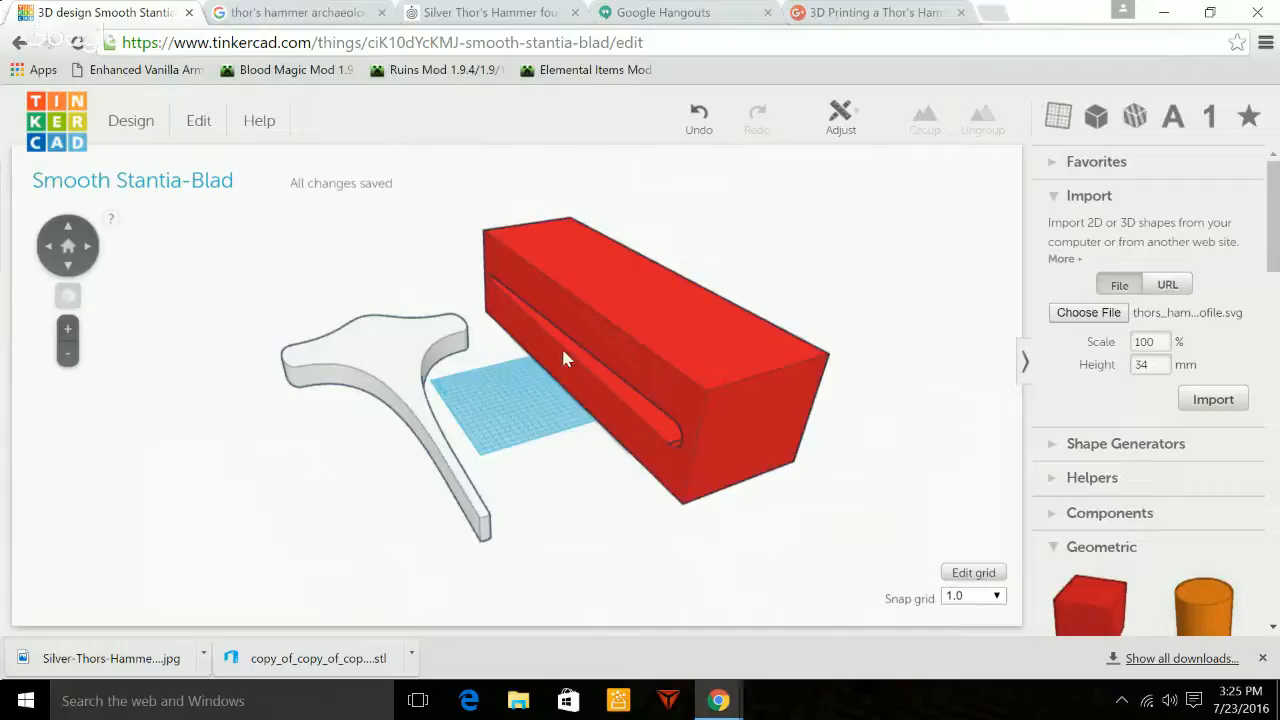
Select the red box and T-shaped piece, try Mirror, then align them on two axes.
{"action": "left_click", "coordinate": [707, 362]}
{"action": "left_click", "coordinate": [395, 370], "text": "shift"}
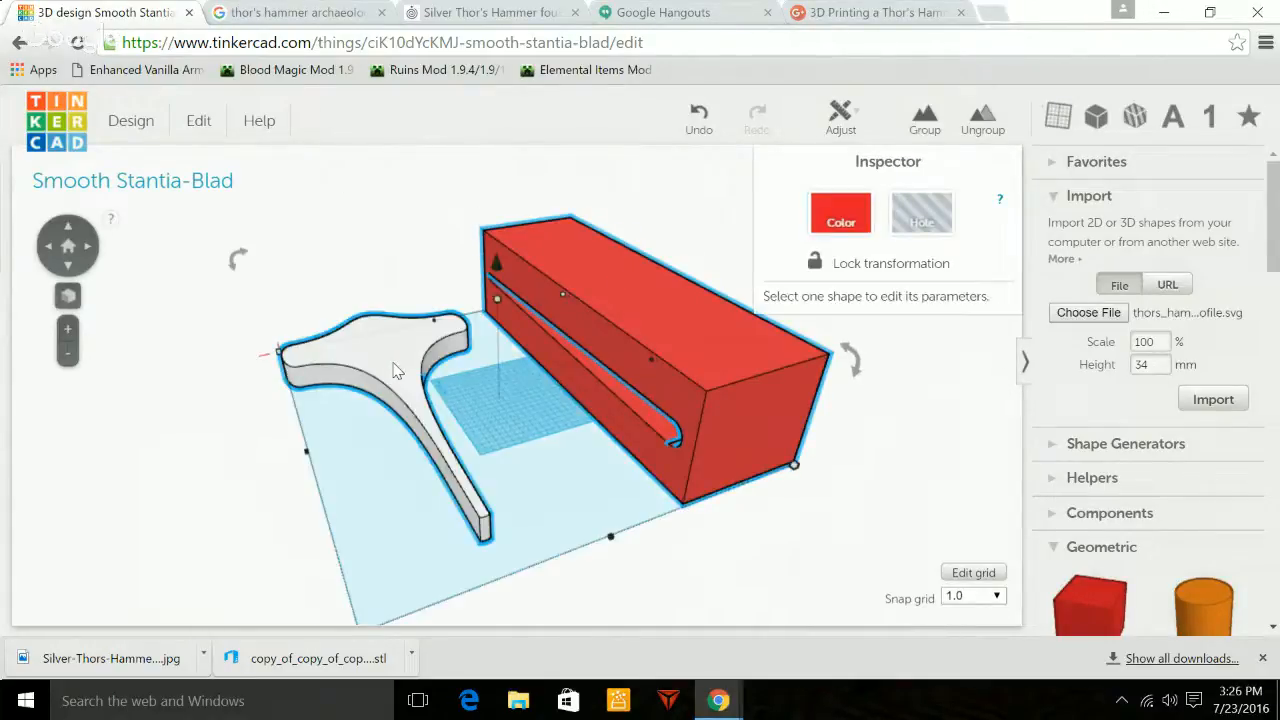
{"action": "left_click", "coordinate": [843, 112]}
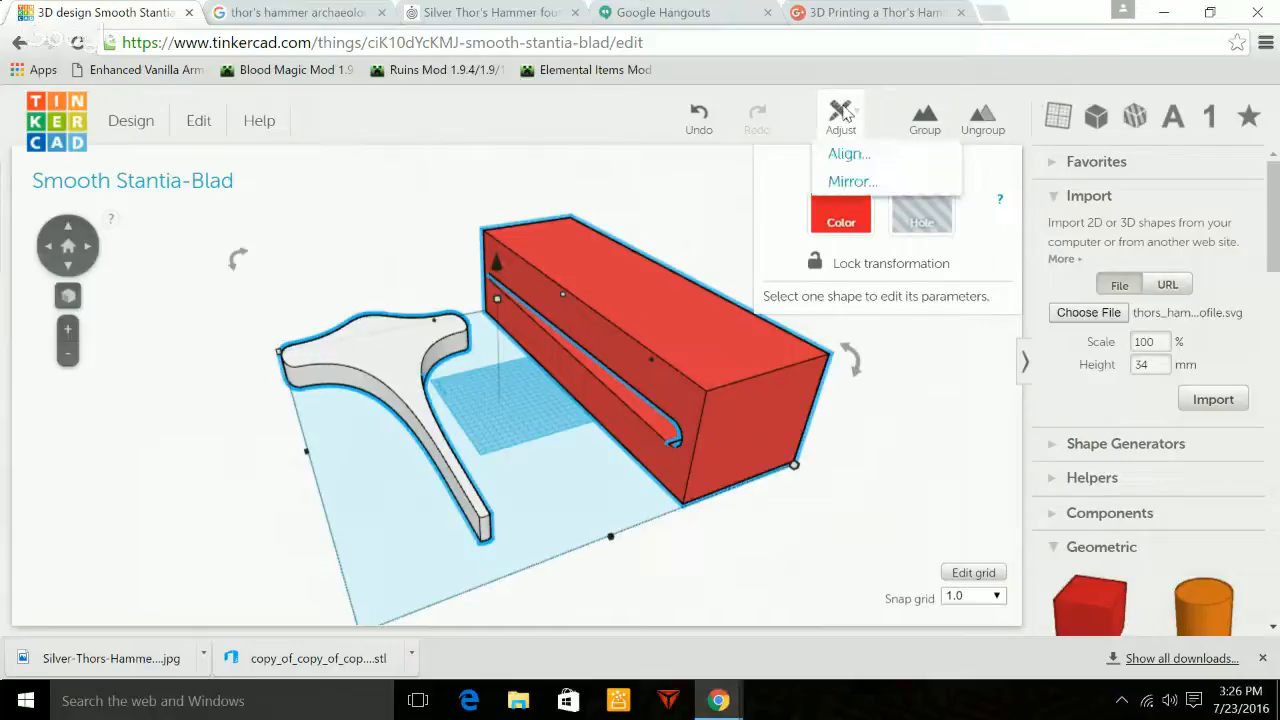
{"action": "left_click", "coordinate": [848, 181]}
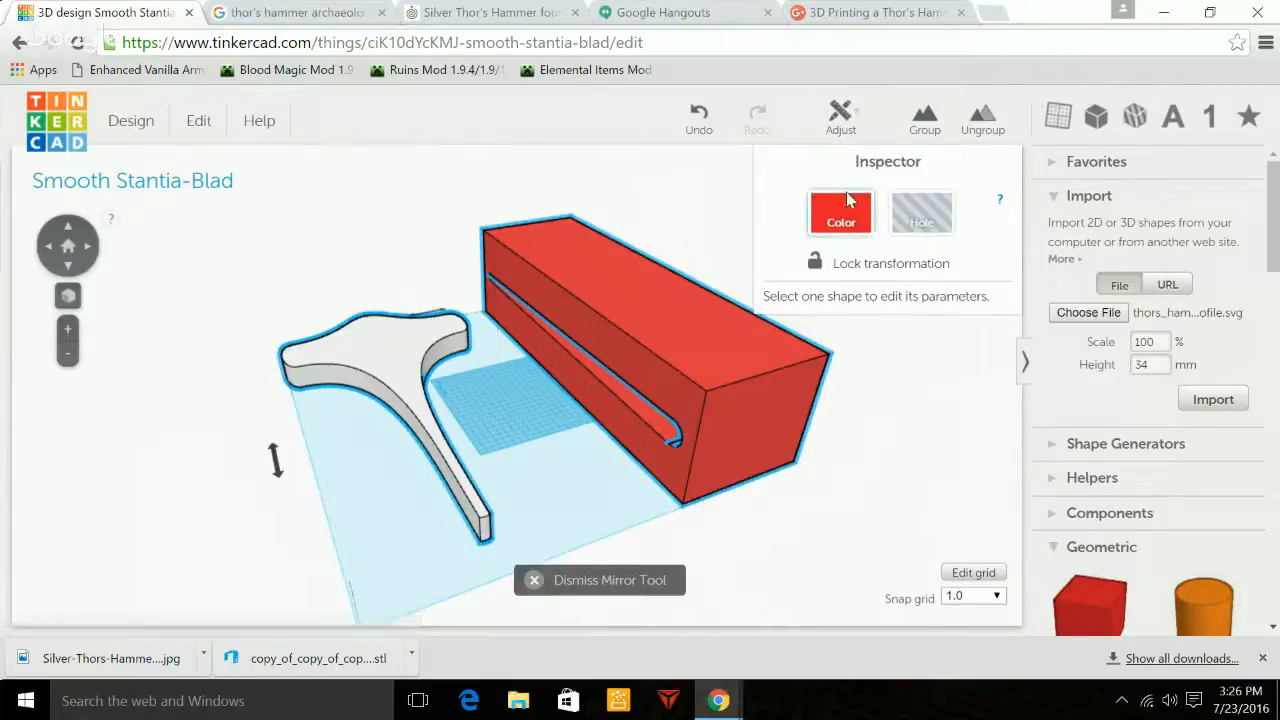
{"action": "left_click", "coordinate": [843, 120]}
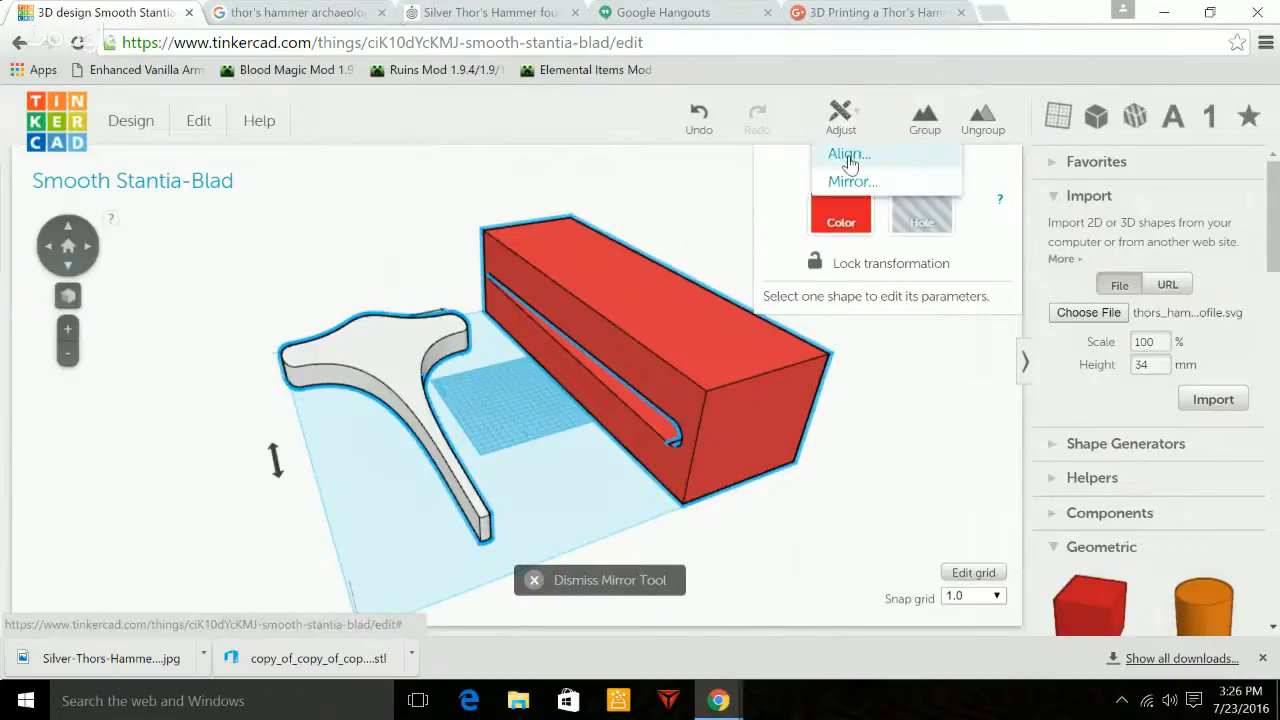
{"action": "left_click", "coordinate": [848, 153]}
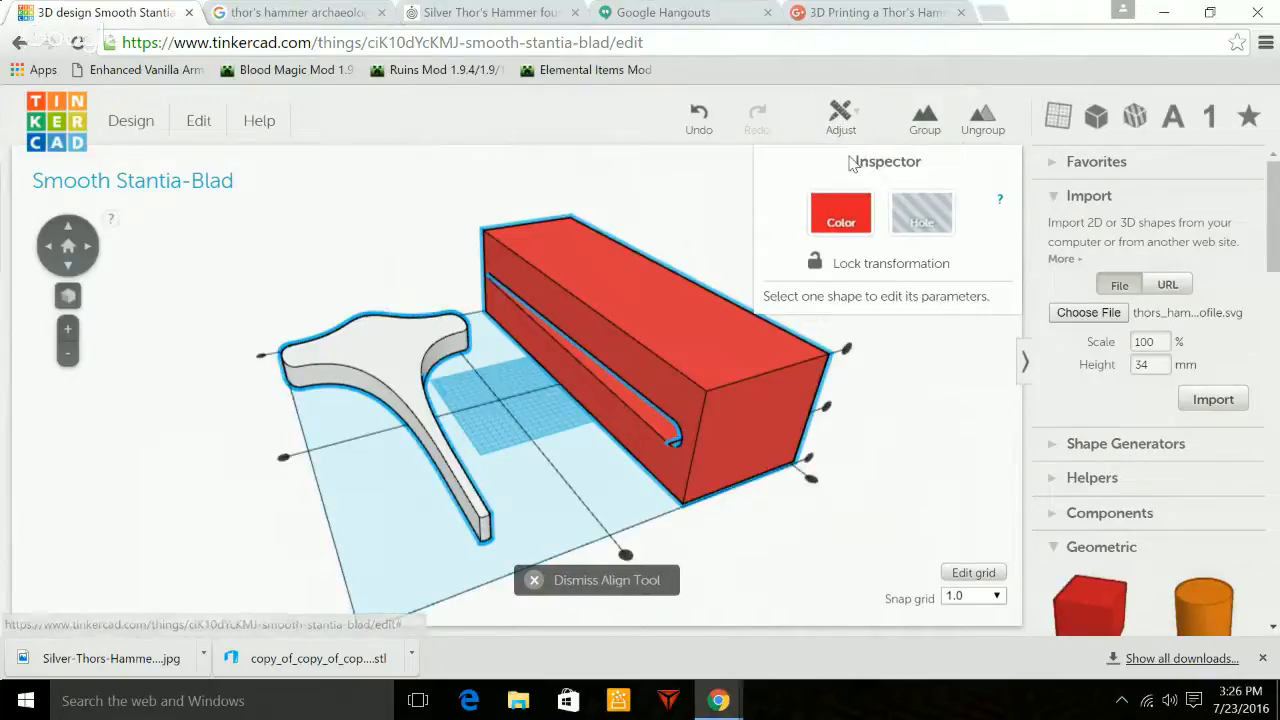
{"action": "left_click", "coordinate": [626, 556]}
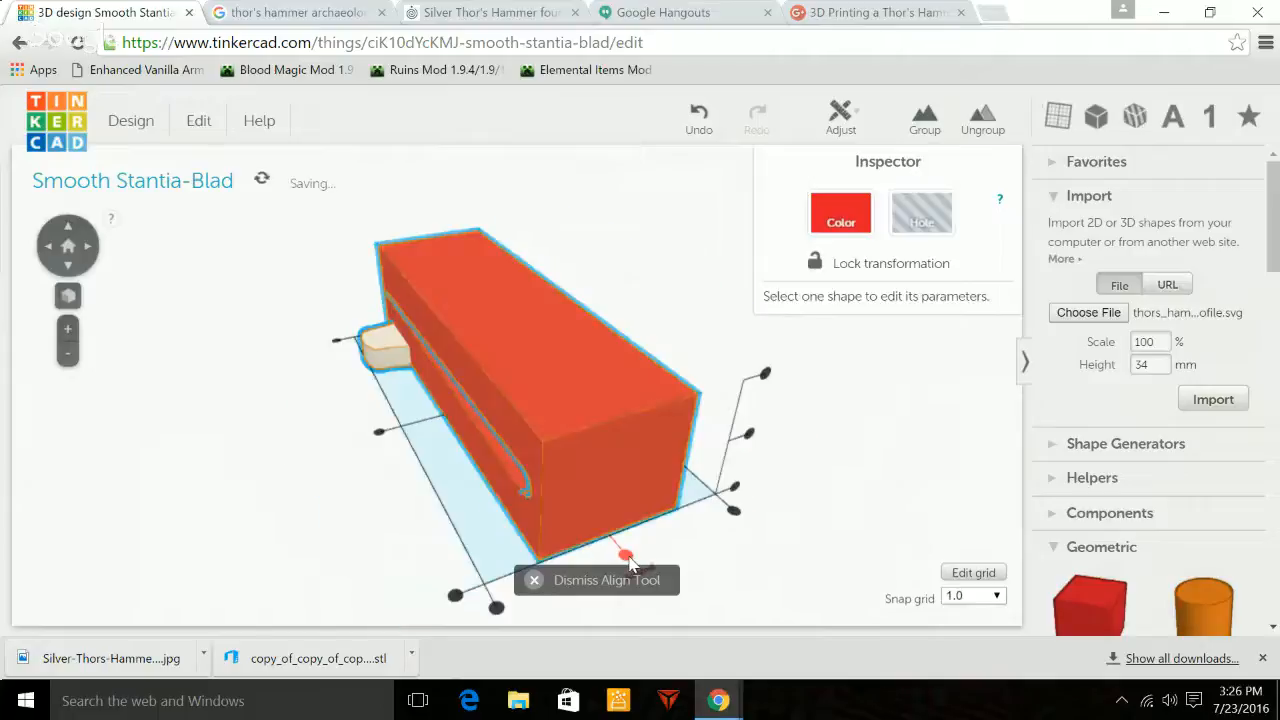
{"action": "left_click", "coordinate": [753, 440]}
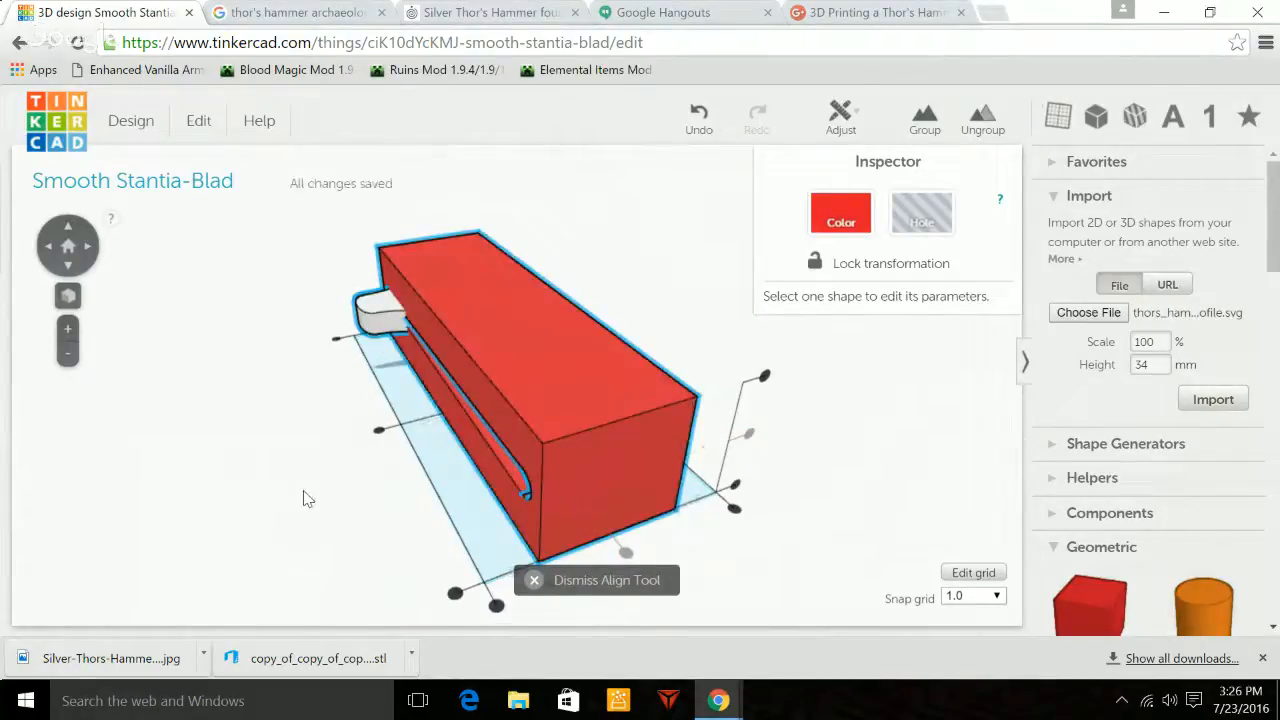
{"action": "left_click", "coordinate": [282, 518]}
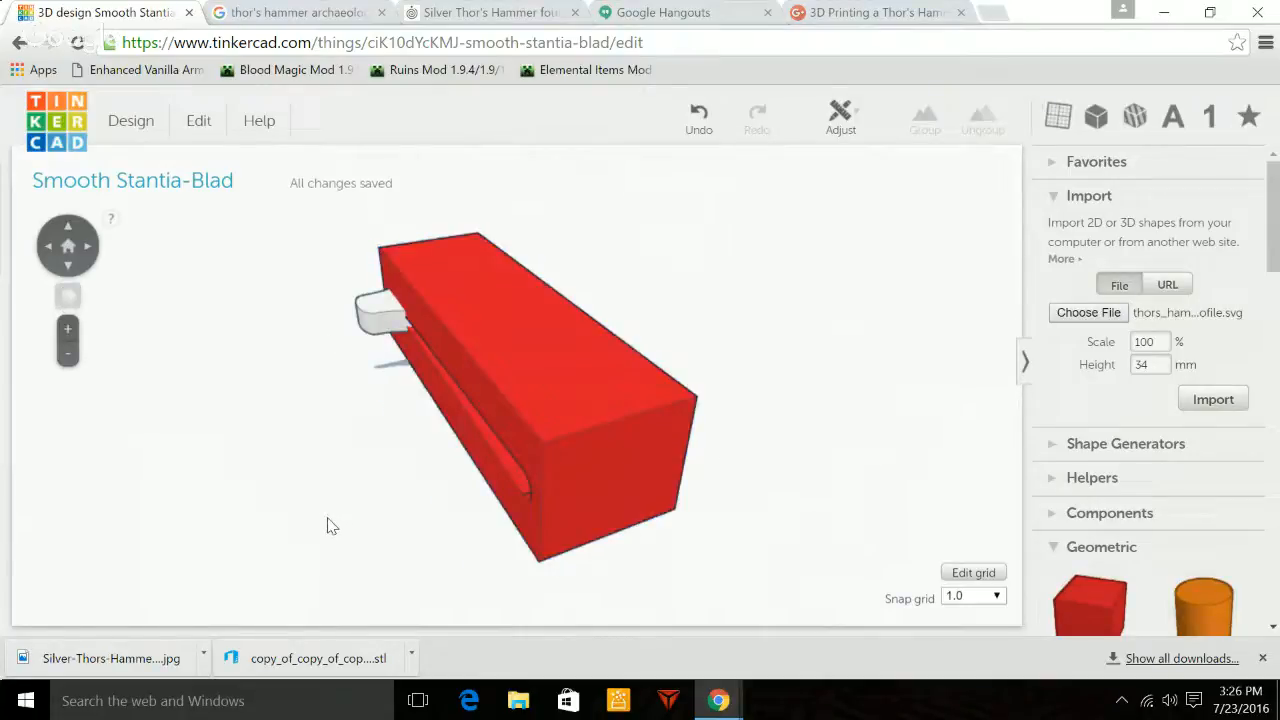
{"action": "left_click_drag", "start_coordinate": [332, 527], "coordinate": [364, 428]}
Align the hammer piece and box again so the piece sits in the slot.
{"action": "left_click", "coordinate": [333, 378]}
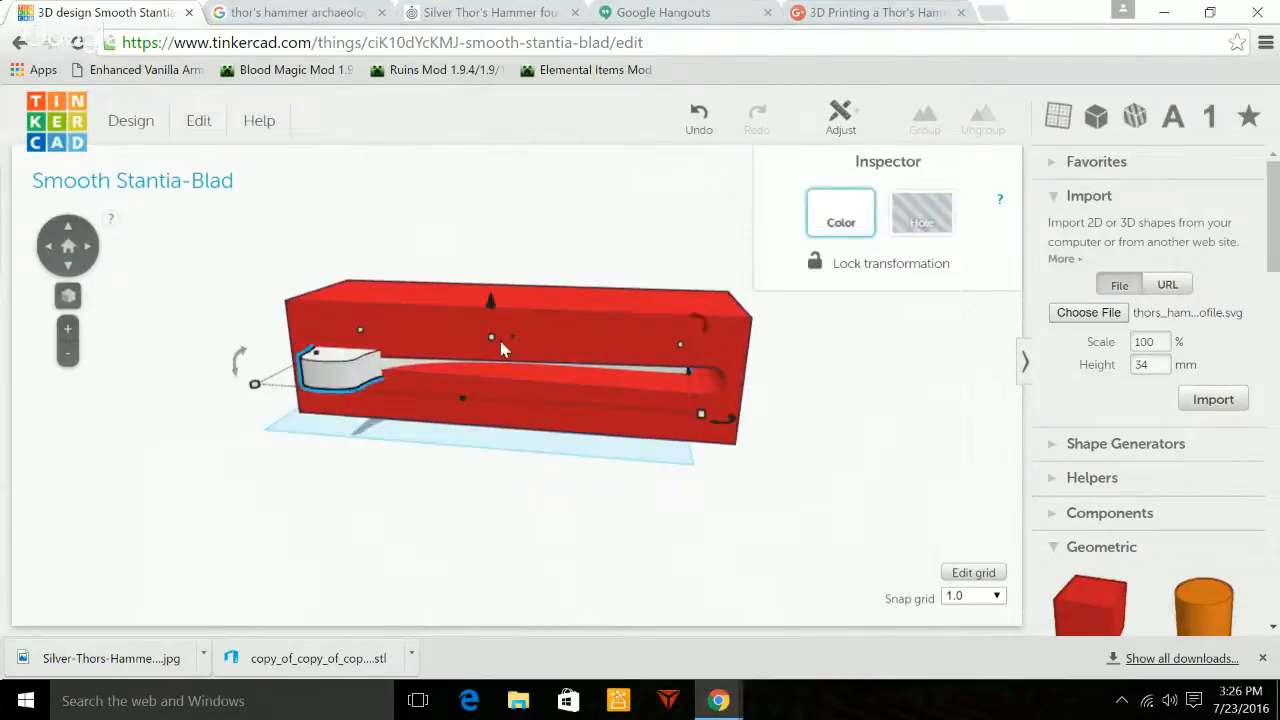
{"action": "left_click", "coordinate": [603, 335], "text": "shift"}
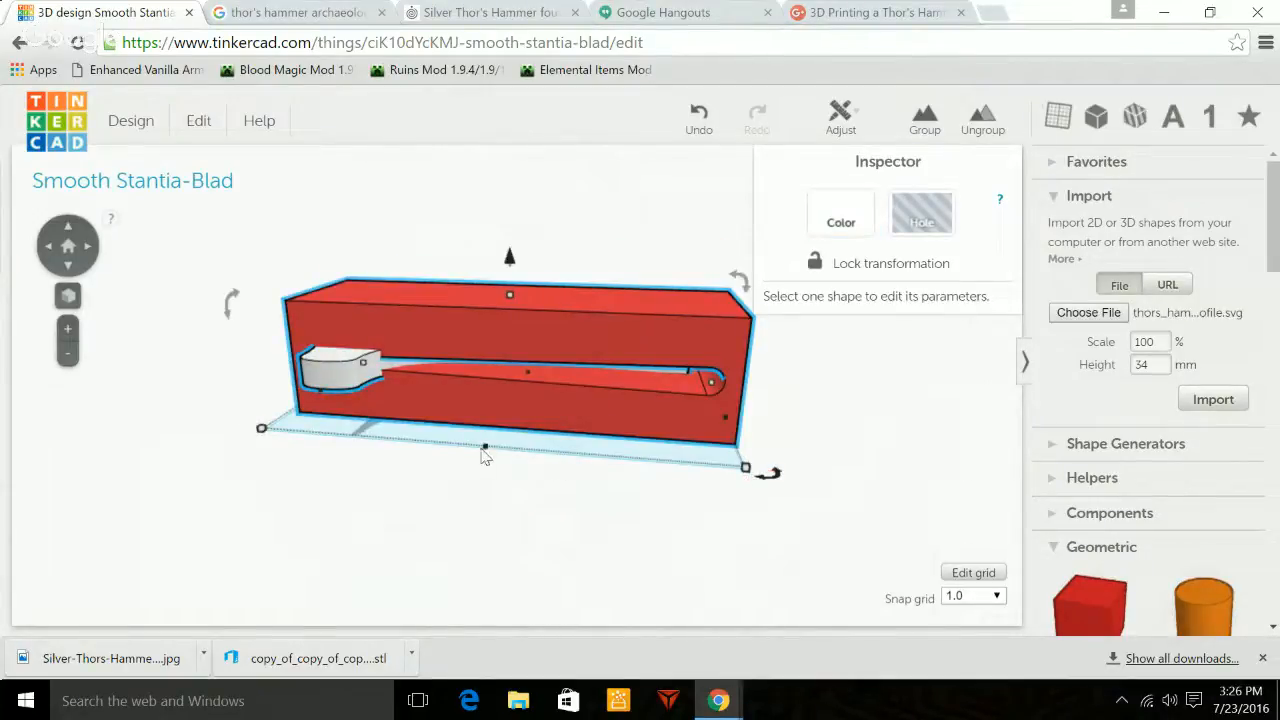
{"action": "left_click", "coordinate": [840, 114]}
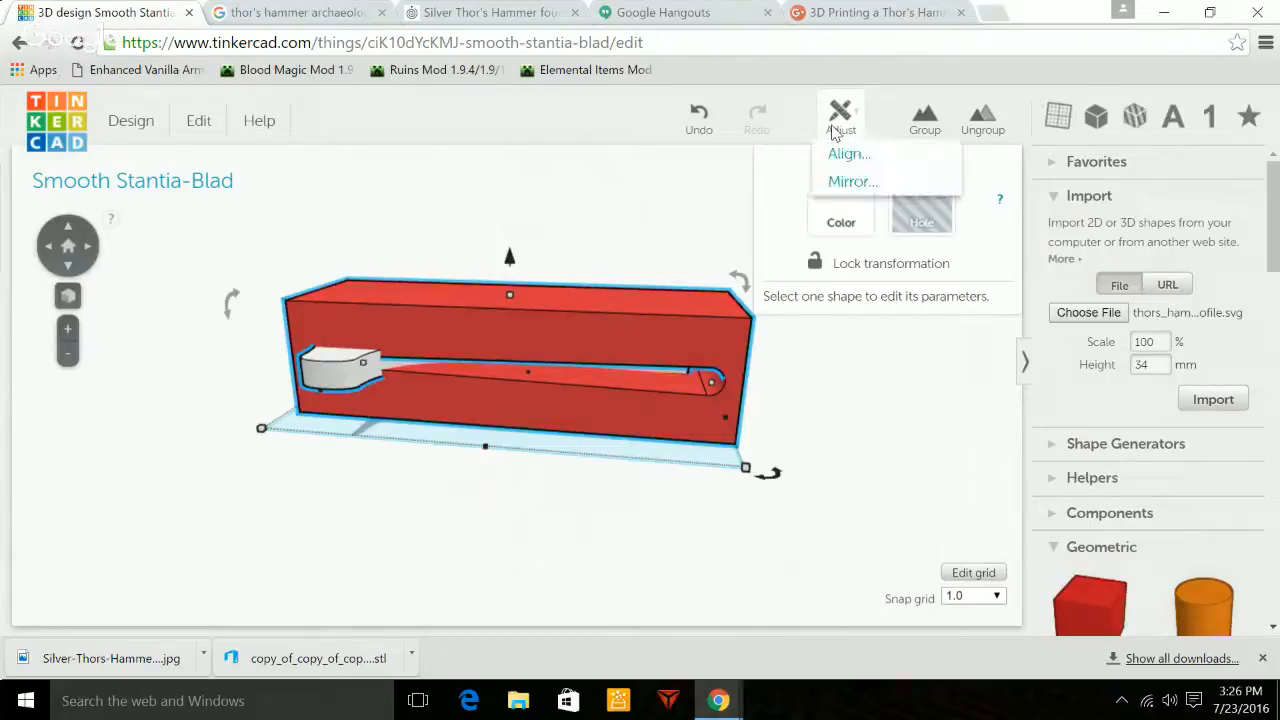
{"action": "left_click", "coordinate": [845, 155]}
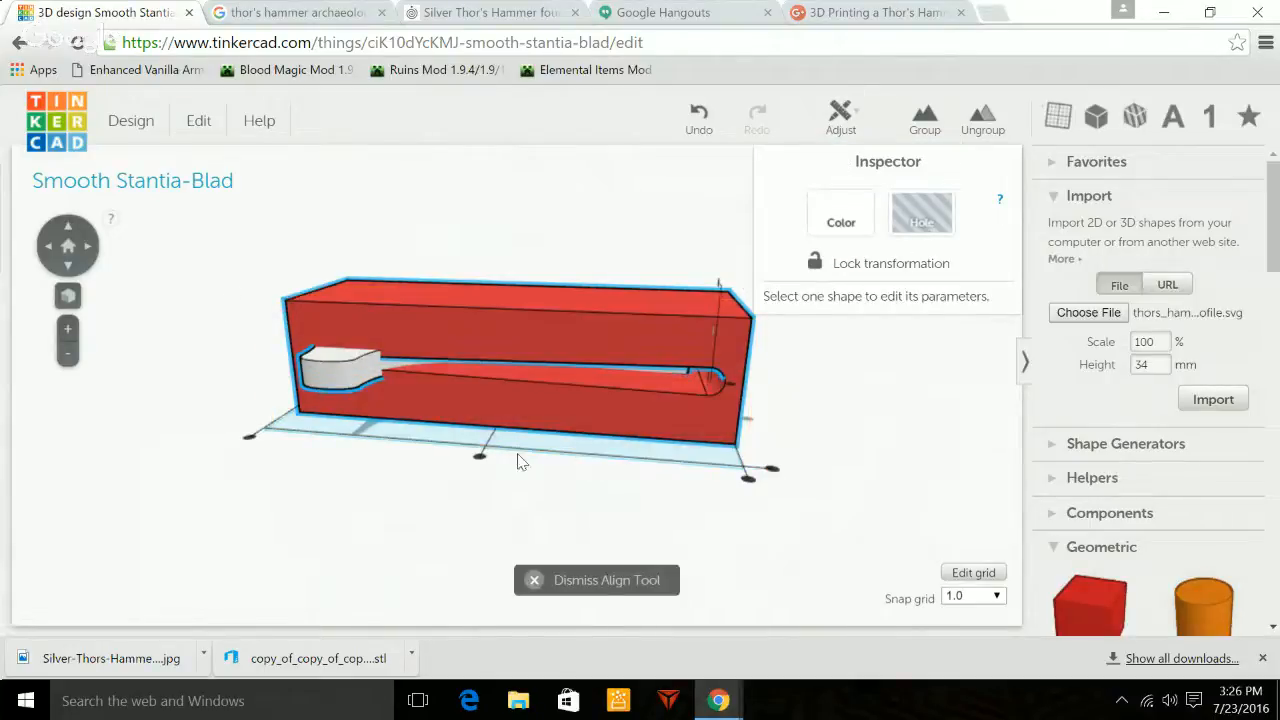
{"action": "left_click", "coordinate": [479, 456]}
{"action": "left_click", "coordinate": [480, 460]}
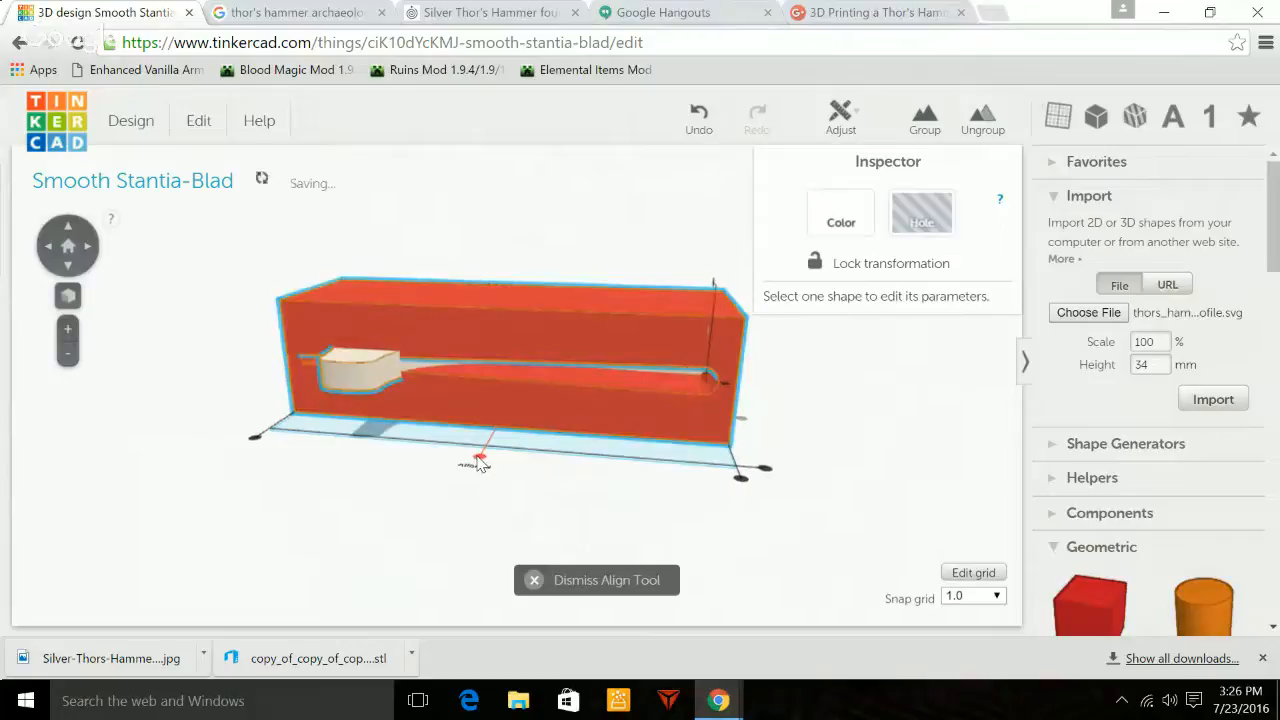
{"action": "left_click_drag", "start_coordinate": [345, 534], "coordinate": [345, 707]}
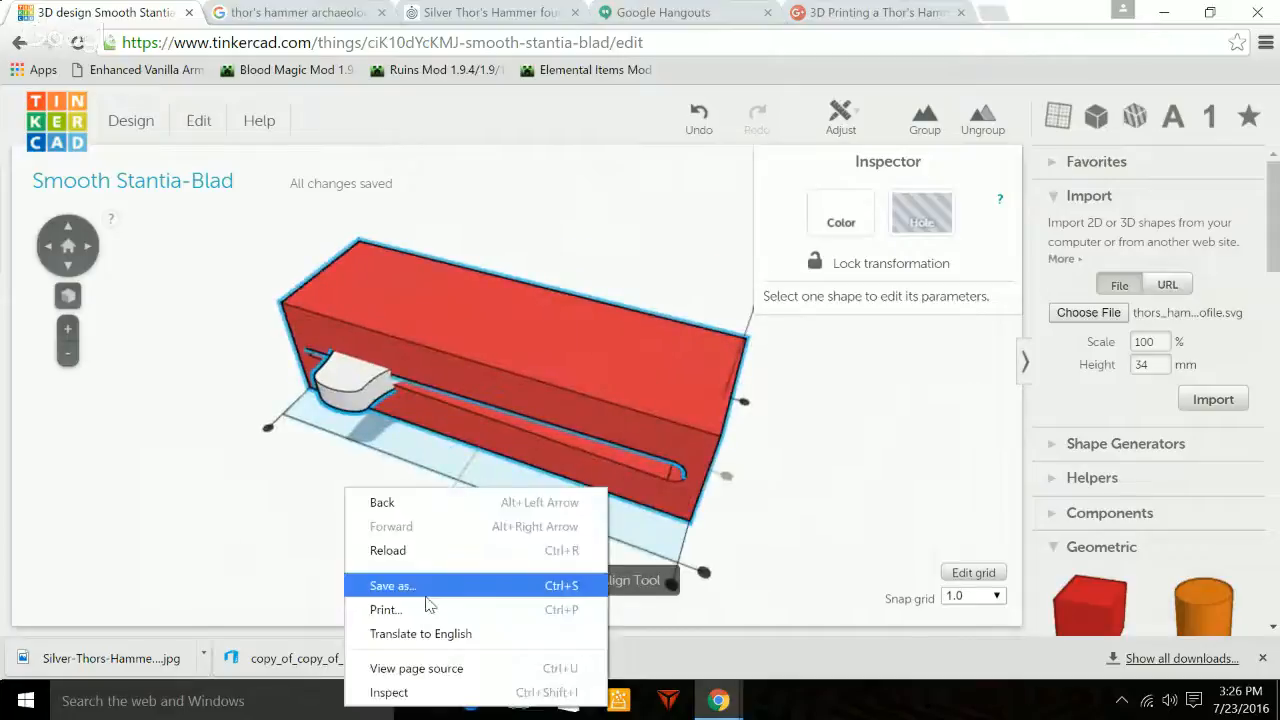
{"action": "left_click", "coordinate": [502, 446]}
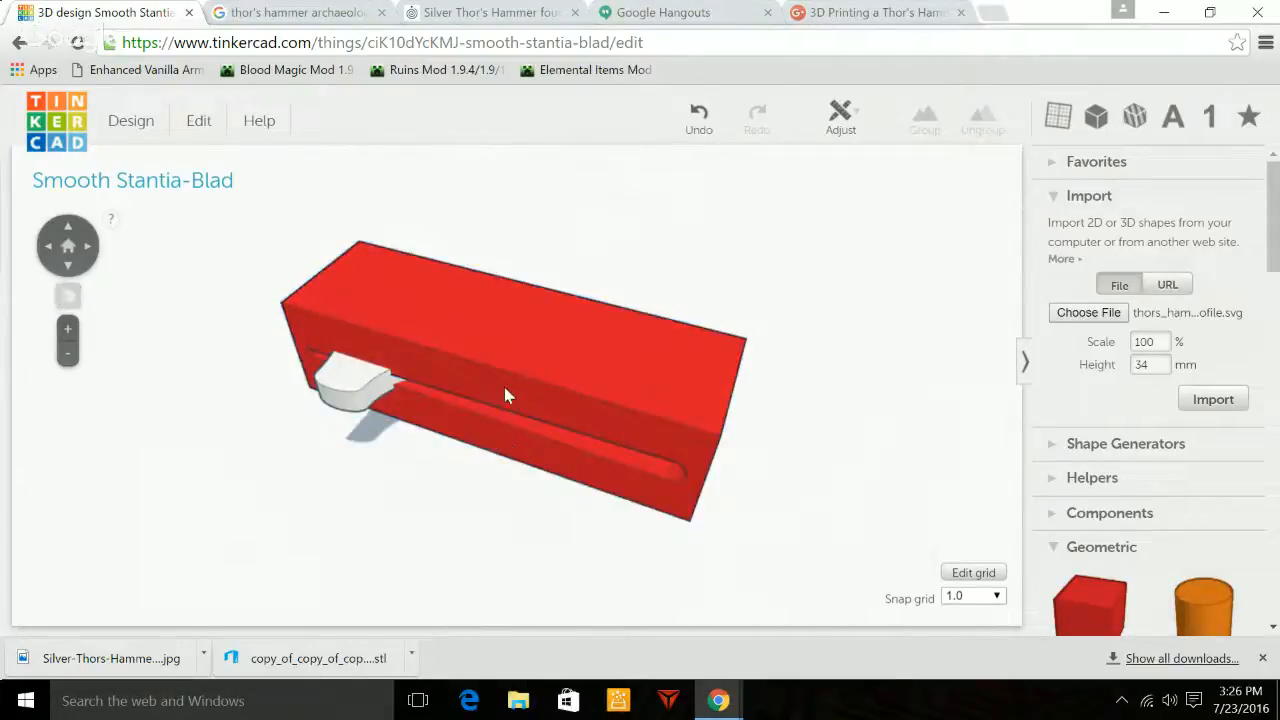
Stretch the red box to about 284.90 mm so it fully encloses the white hammer piece.
{"action": "left_click", "coordinate": [491, 468]}
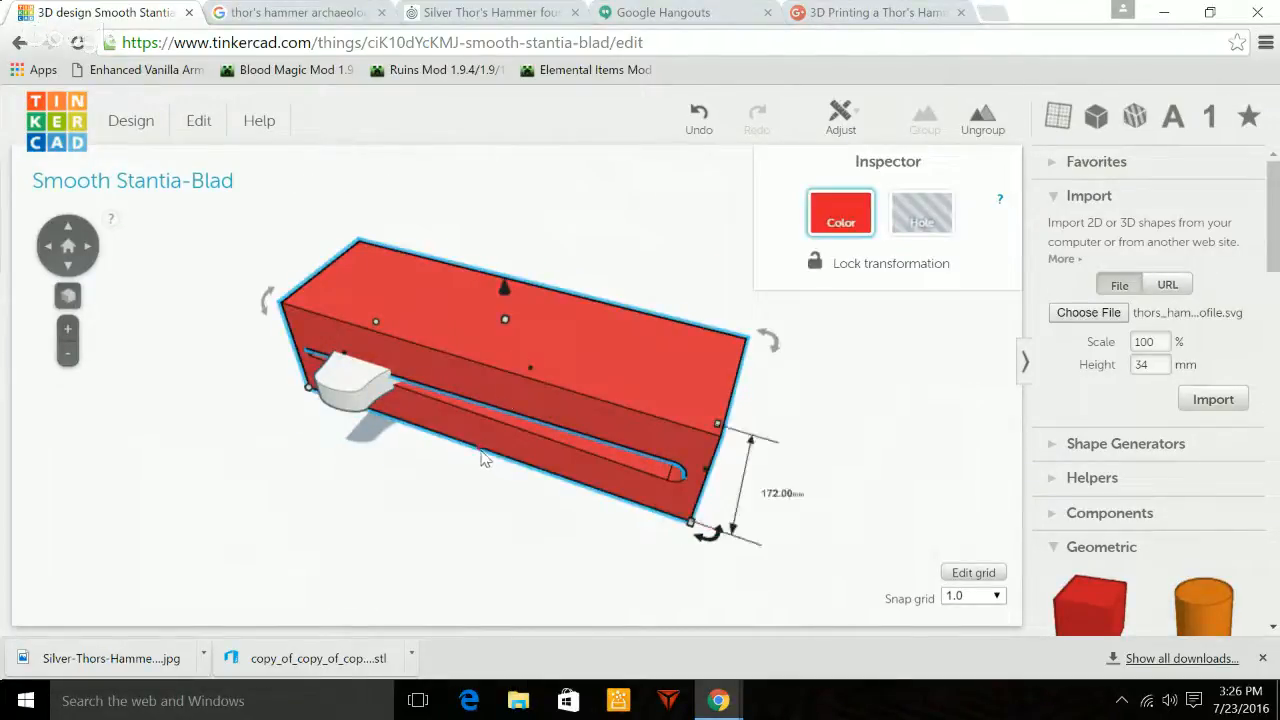
{"action": "left_click_drag", "start_coordinate": [478, 453], "coordinate": [458, 493]}
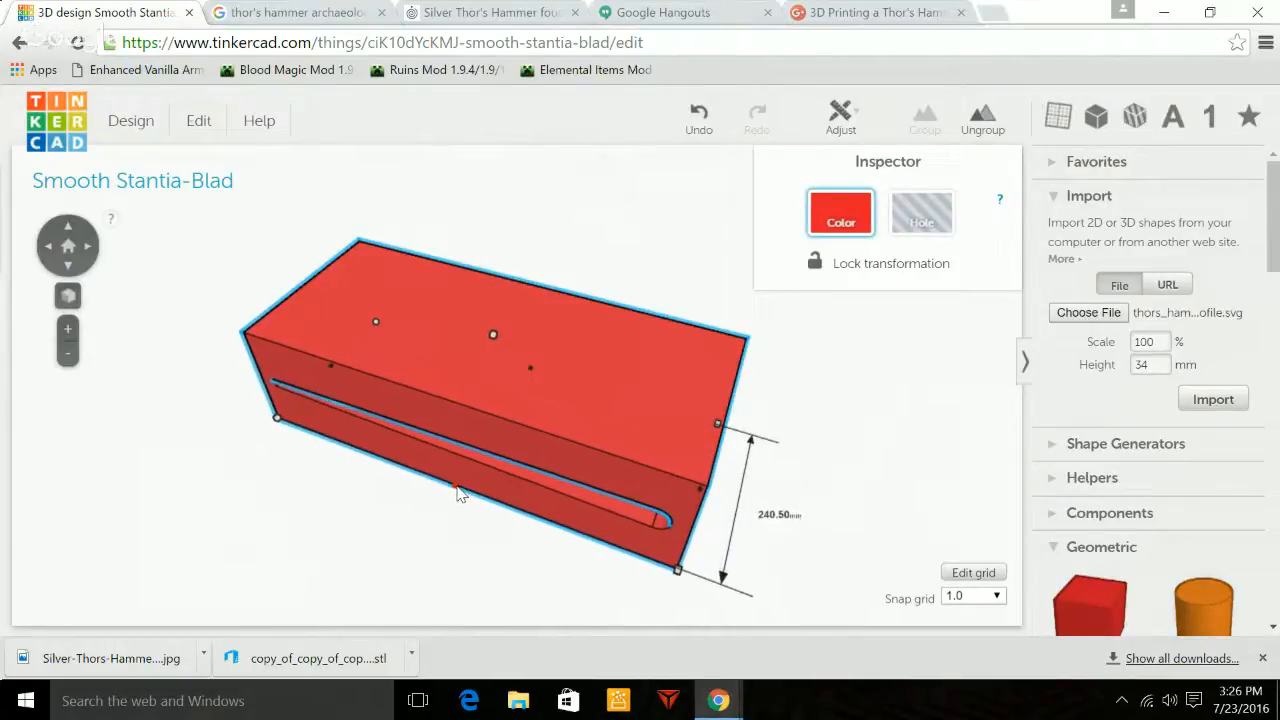
{"action": "left_click_drag", "start_coordinate": [846, 477], "coordinate": [514, 466]}
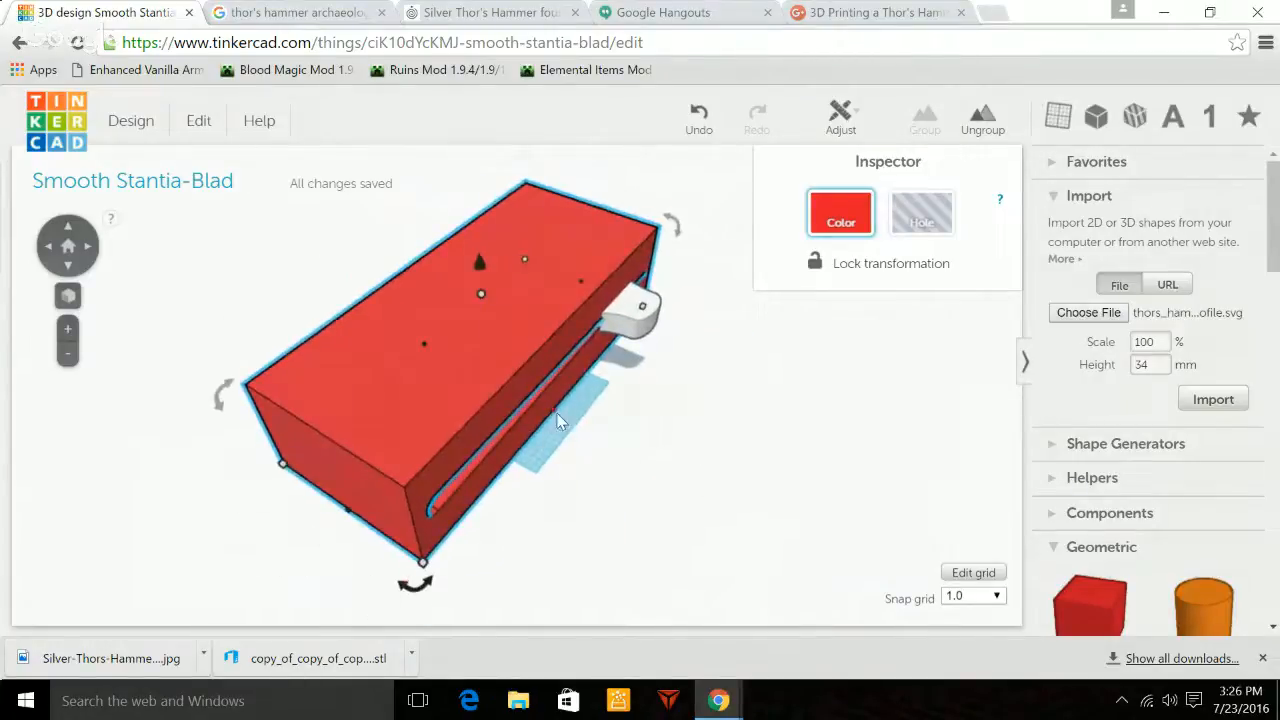
{"action": "left_click_drag", "start_coordinate": [554, 410], "coordinate": [605, 434]}
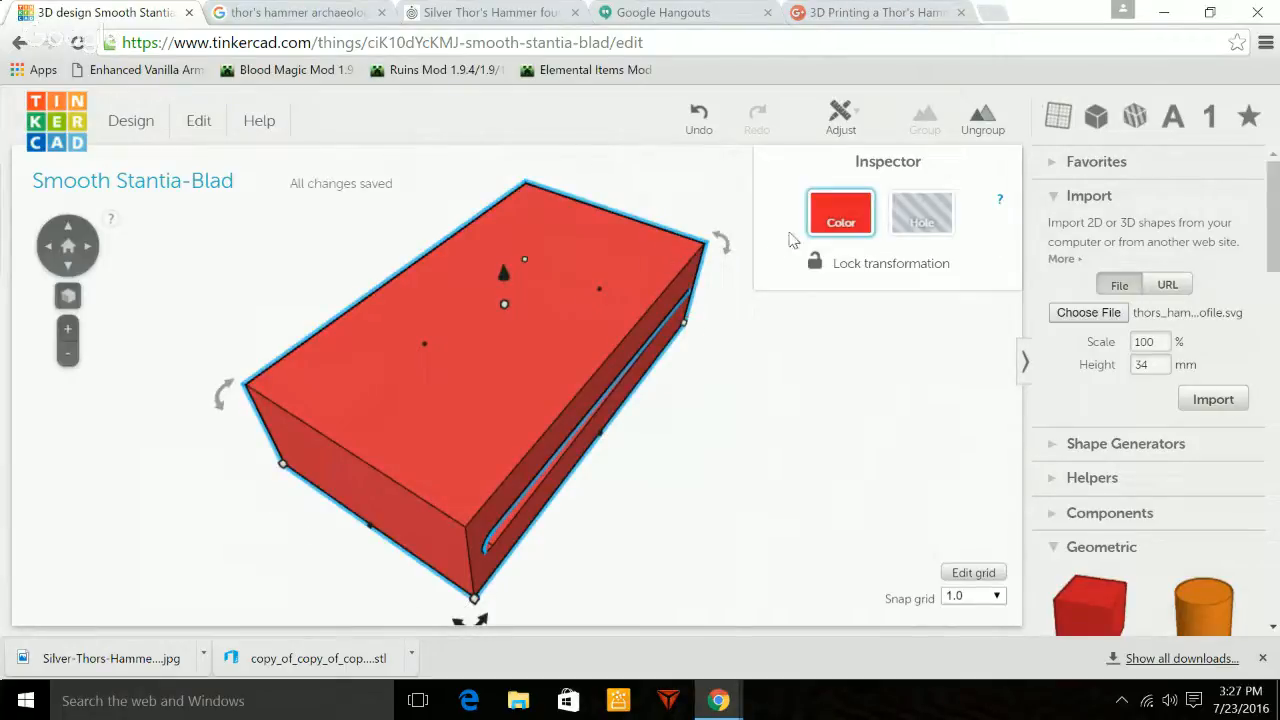
Make the enclosing red box a hole, then marquee-select it with the hammer and group them.
{"action": "left_click", "coordinate": [927, 221]}
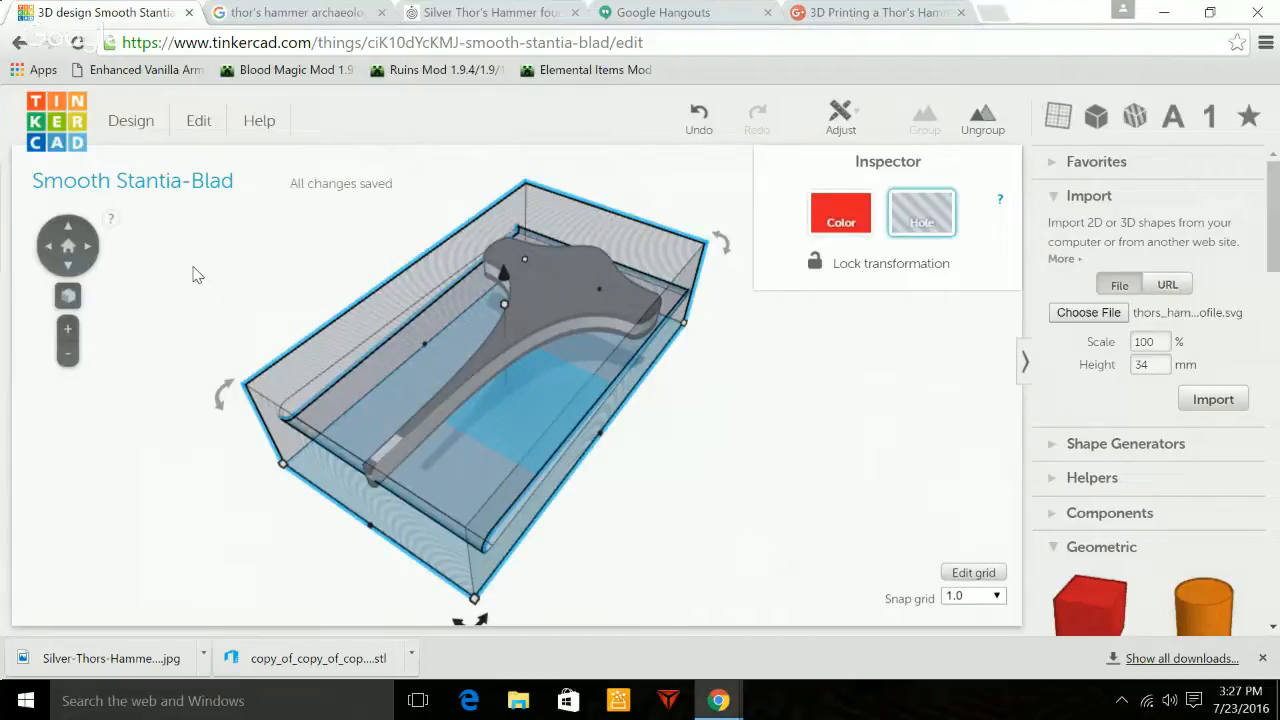
{"action": "left_click_drag", "start_coordinate": [630, 572], "coordinate": [540, 595]}
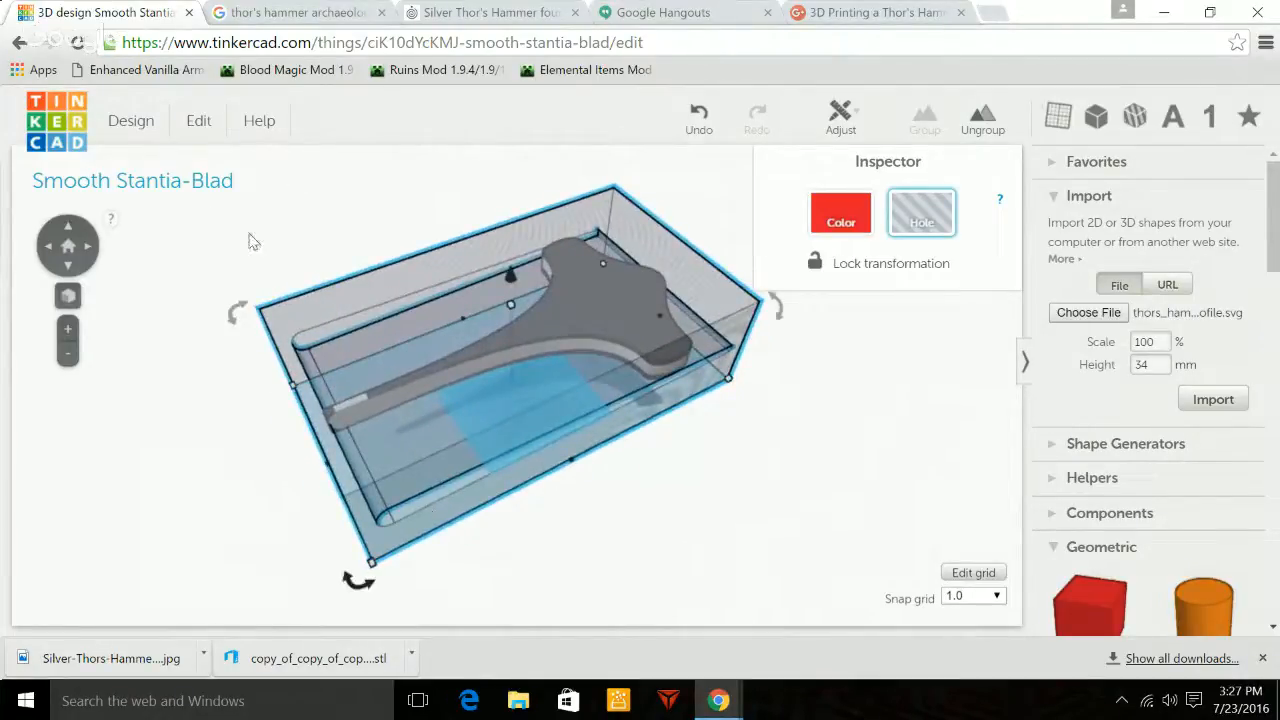
{"action": "left_click", "coordinate": [160, 242]}
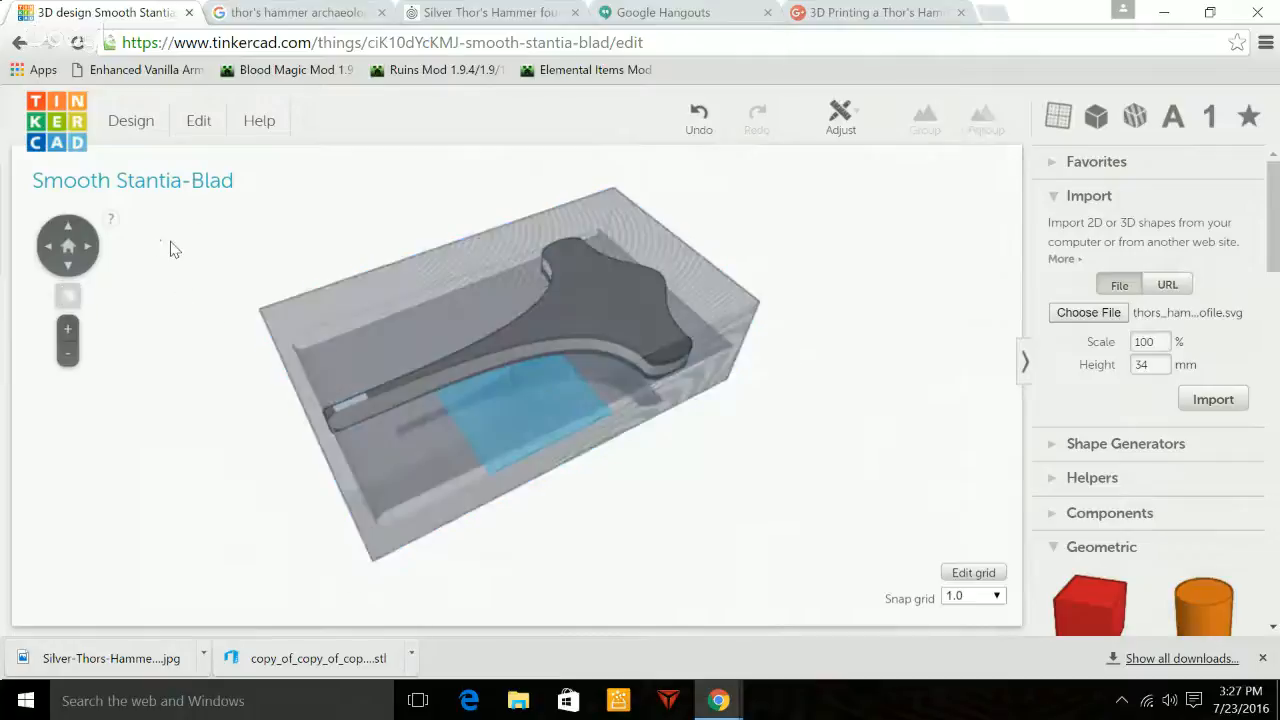
{"action": "left_click_drag", "start_coordinate": [160, 242], "coordinate": [406, 185]}
{"action": "left_click_drag", "start_coordinate": [188, 155], "coordinate": [885, 591]}
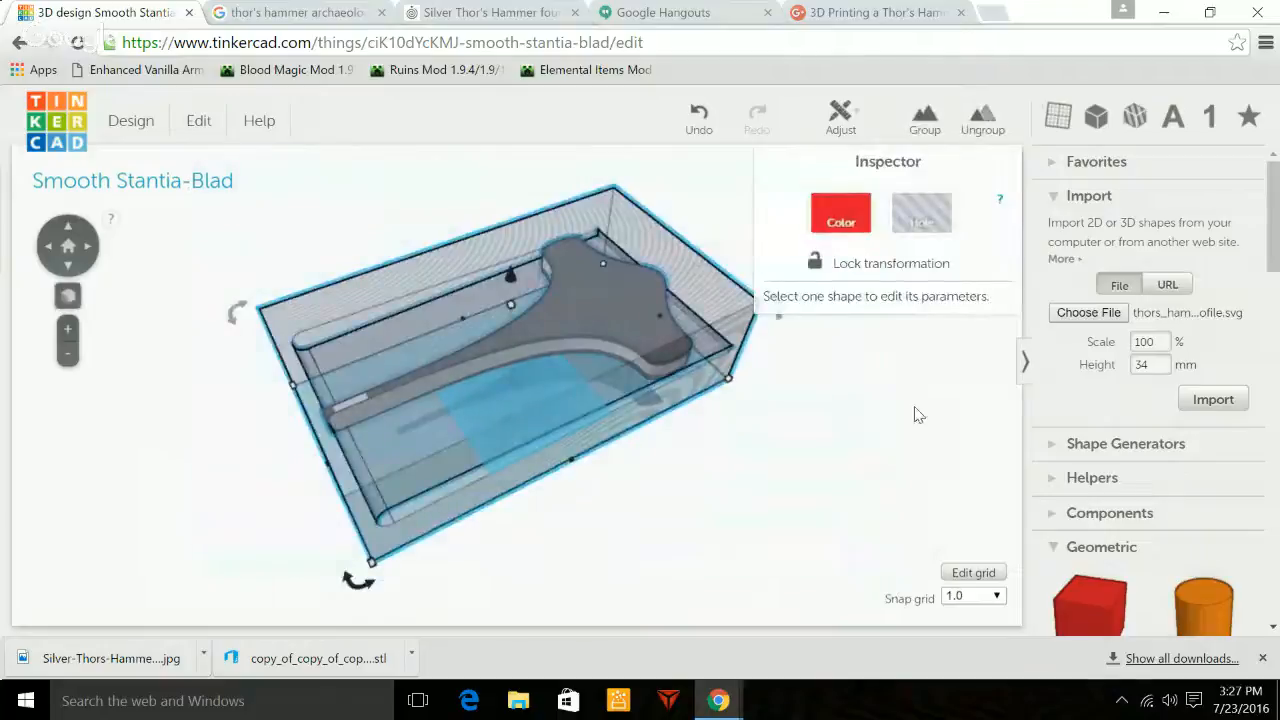
{"action": "left_click", "coordinate": [921, 134]}
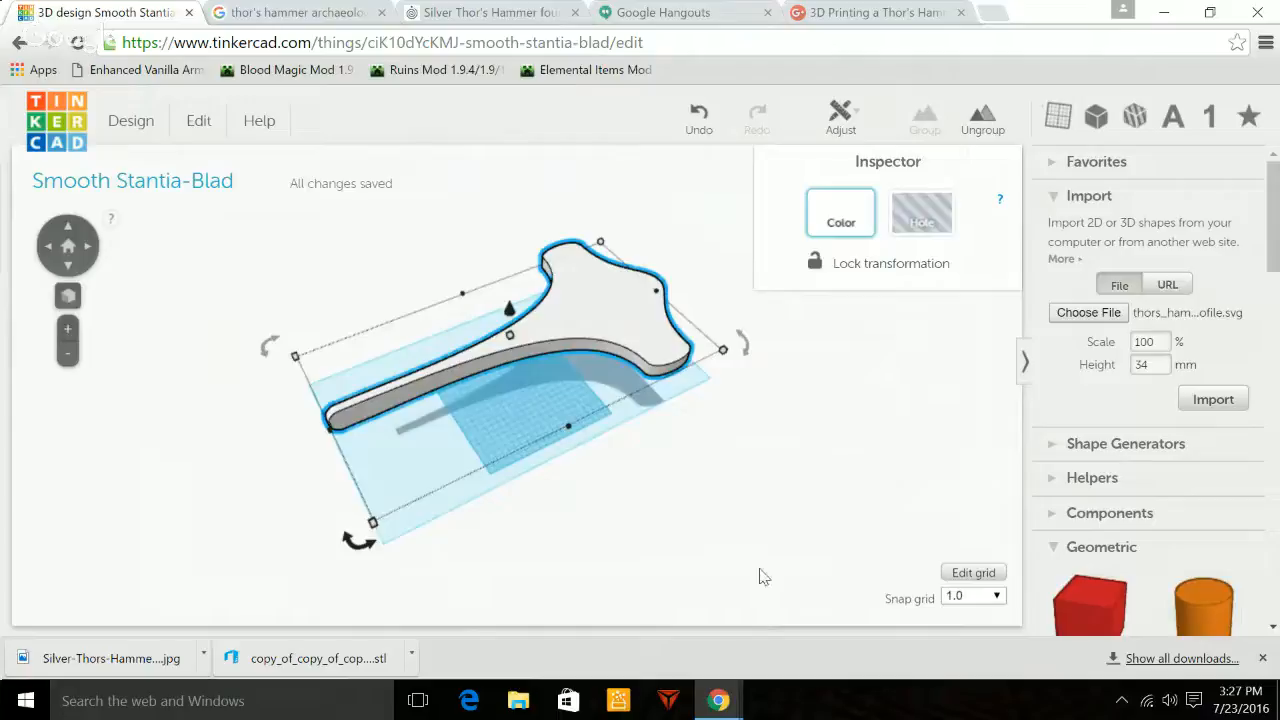
{"action": "left_click_drag", "start_coordinate": [727, 497], "coordinate": [588, 456]}
{"action": "left_click_drag", "start_coordinate": [723, 573], "coordinate": [431, 287]}
{"action": "scroll", "coordinate": [573, 406], "scroll_direction": "up", "scroll_amount": 3}
{"action": "scroll", "coordinate": [573, 413], "scroll_direction": "up", "scroll_amount": 3}
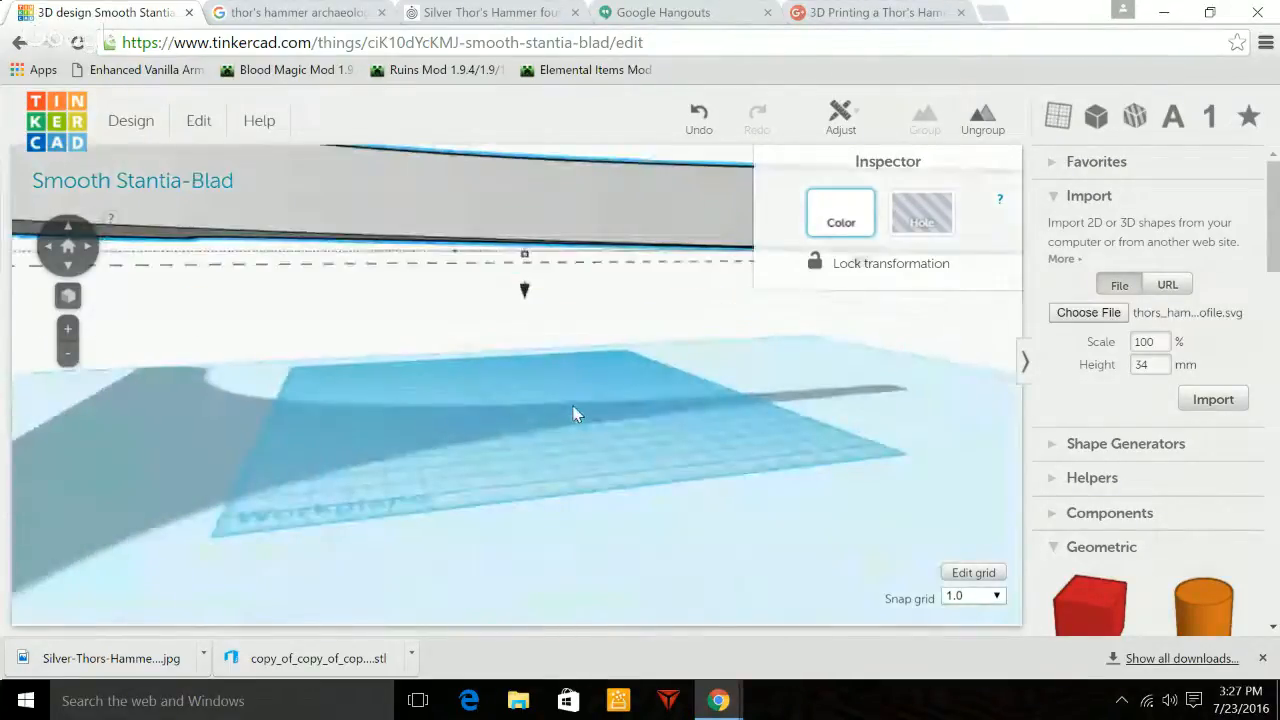
{"action": "scroll", "coordinate": [573, 413], "scroll_direction": "down", "scroll_amount": 5}
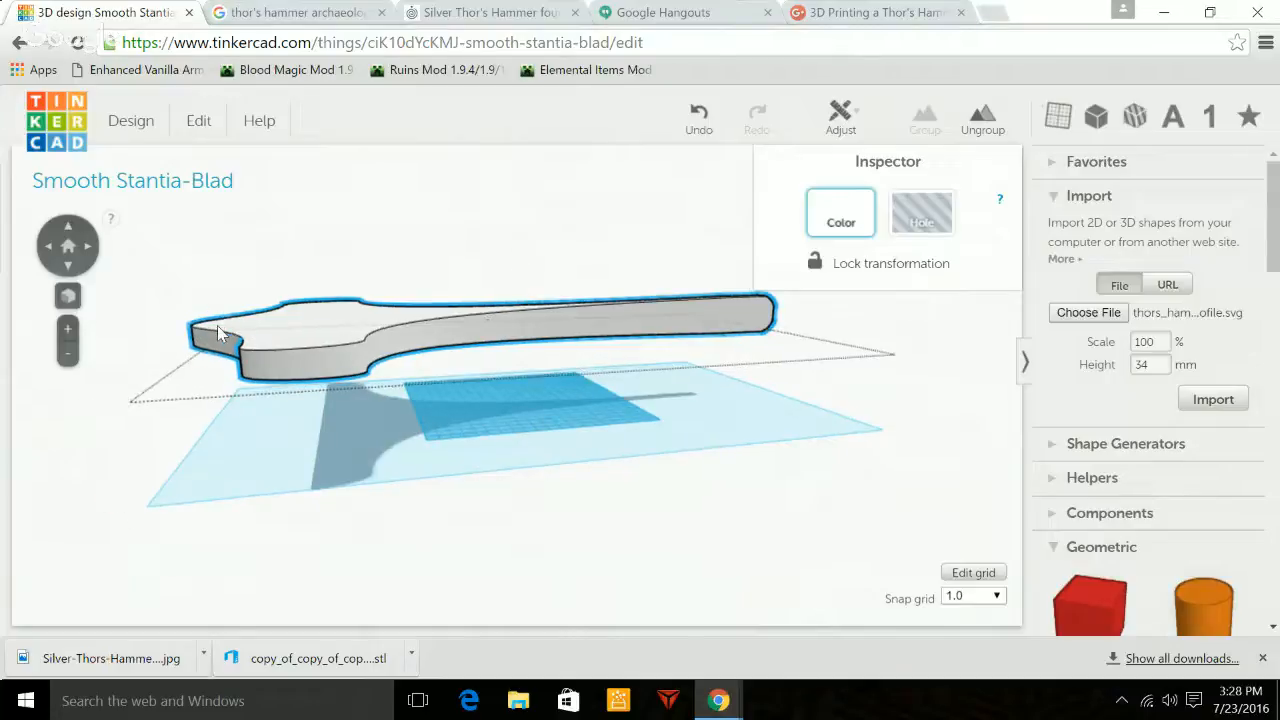
{"action": "left_click_drag", "start_coordinate": [217, 325], "coordinate": [542, 557]}
{"action": "scroll", "coordinate": [564, 507], "scroll_direction": "down", "scroll_amount": 5}
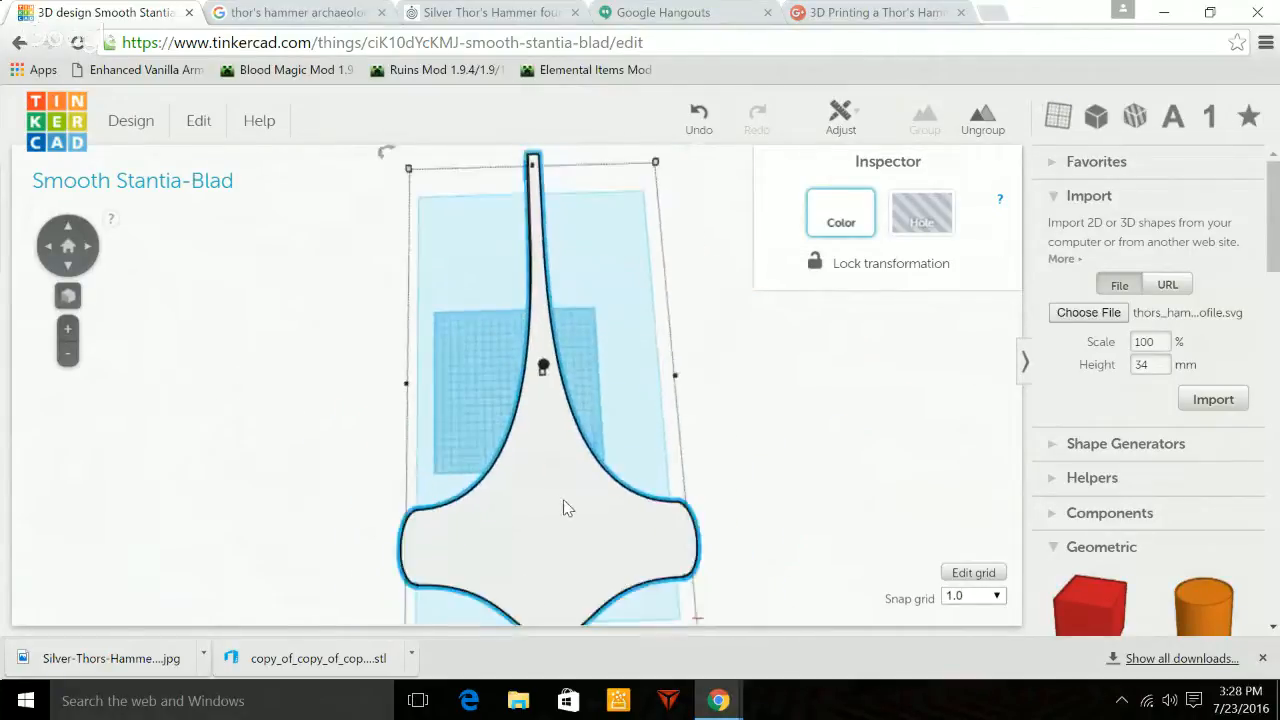
{"action": "left_click_drag", "start_coordinate": [554, 478], "coordinate": [544, 481]}
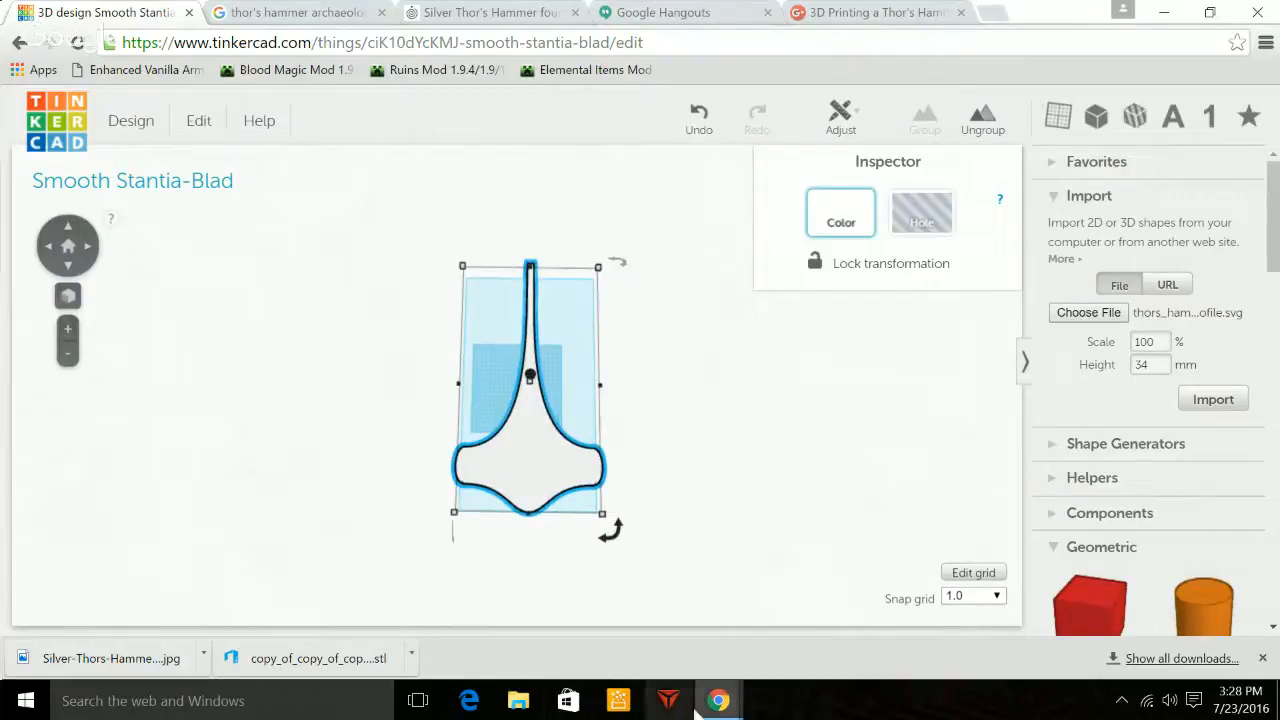
{"action": "left_click", "coordinate": [300, 28]}
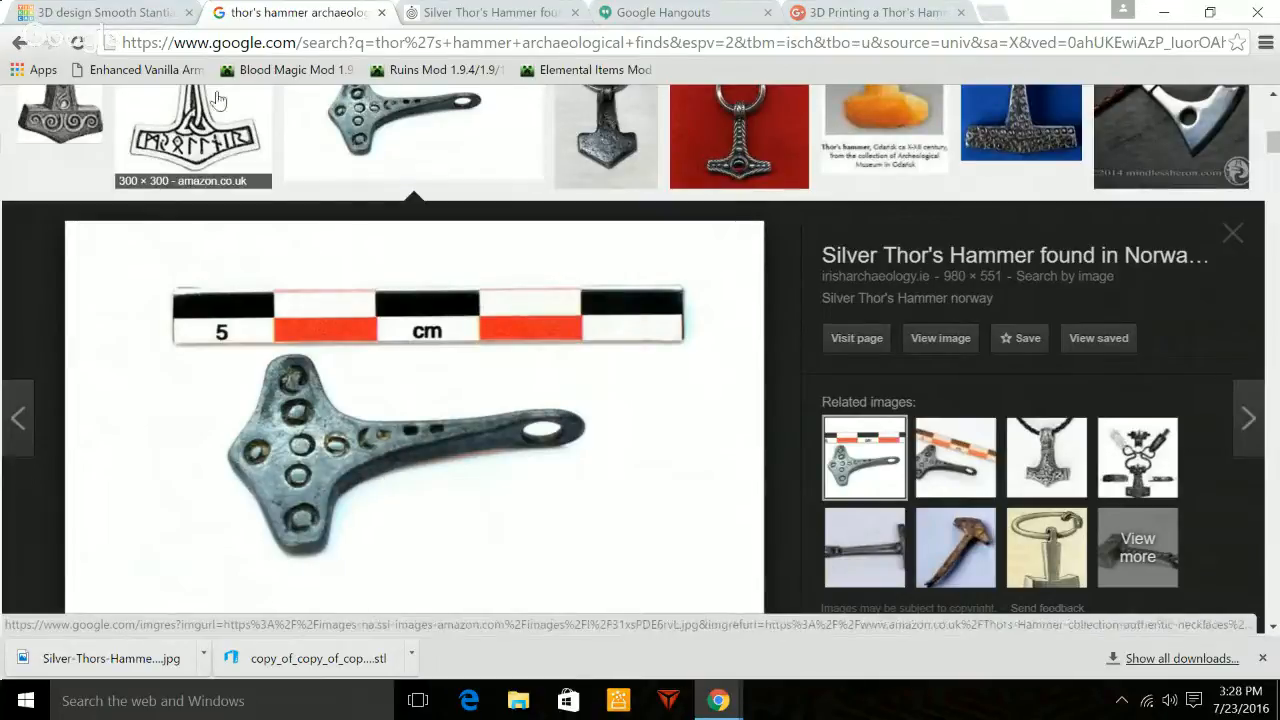
{"action": "left_click", "coordinate": [60, 14]}
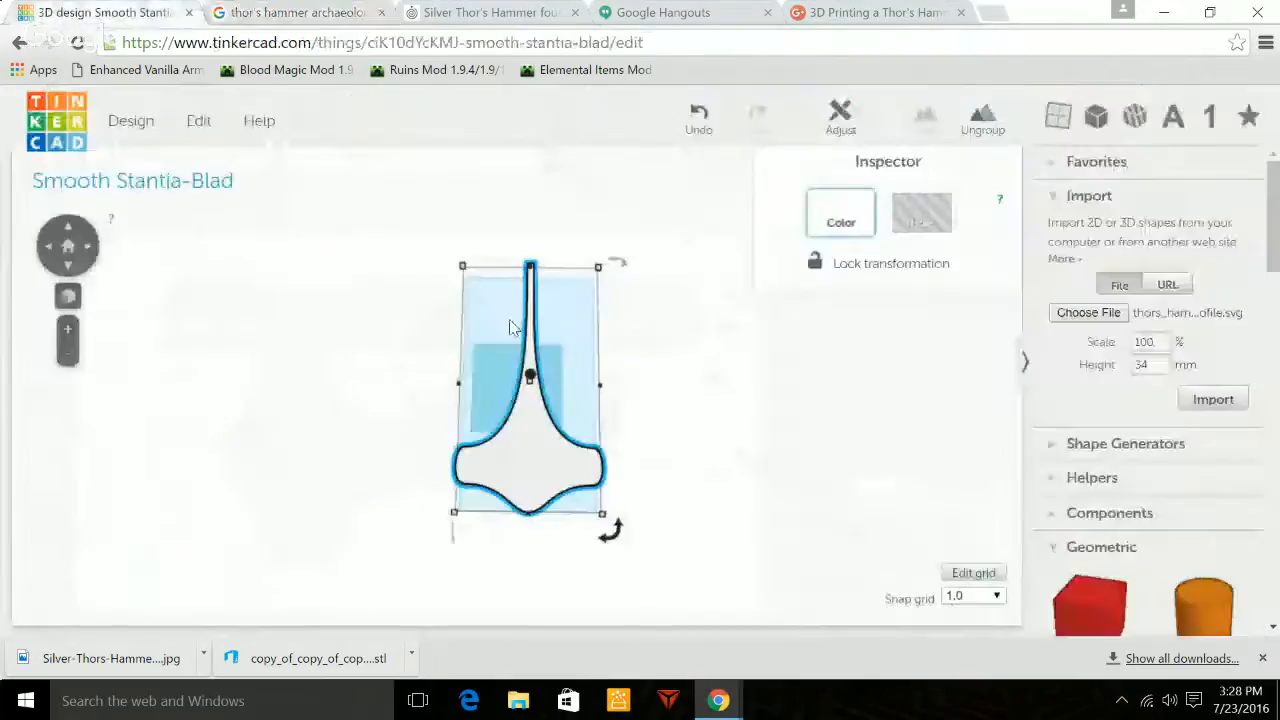
Add a Tube shape and place it beside the hammer head.
{"action": "scroll", "coordinate": [1238, 560], "scroll_direction": "down", "scroll_amount": 8}
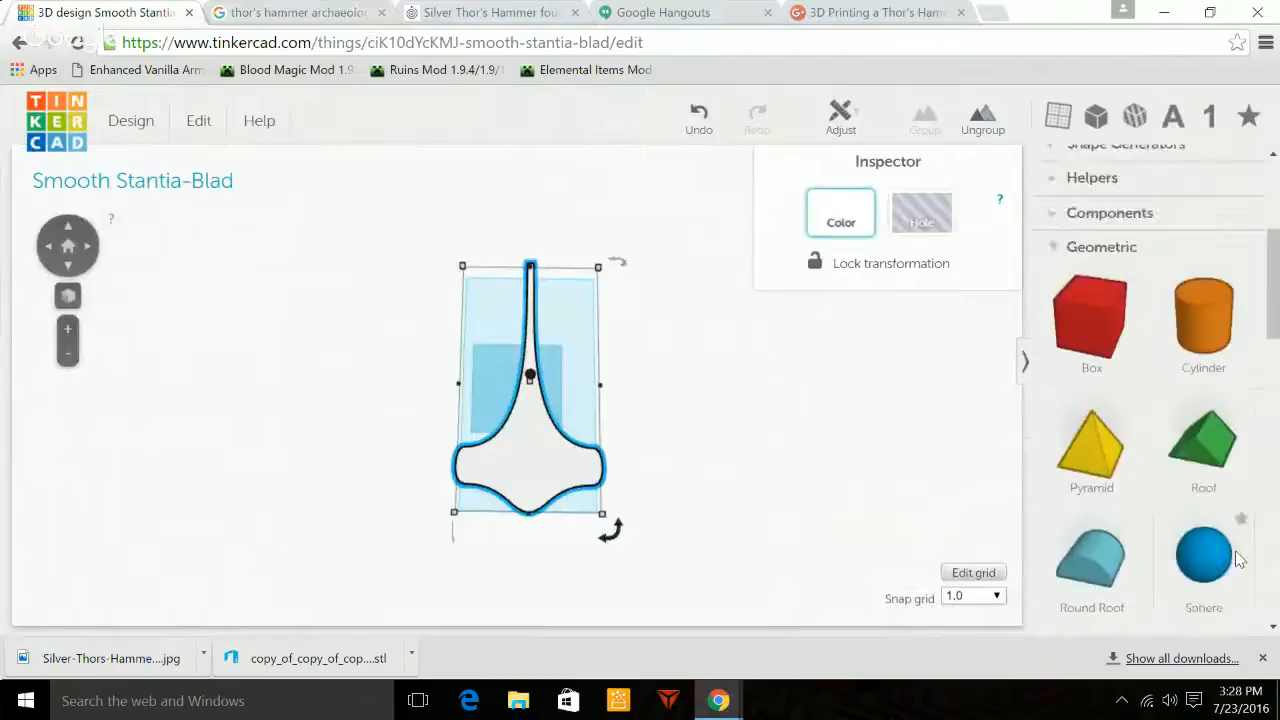
{"action": "scroll", "coordinate": [1238, 560], "scroll_direction": "down", "scroll_amount": 3}
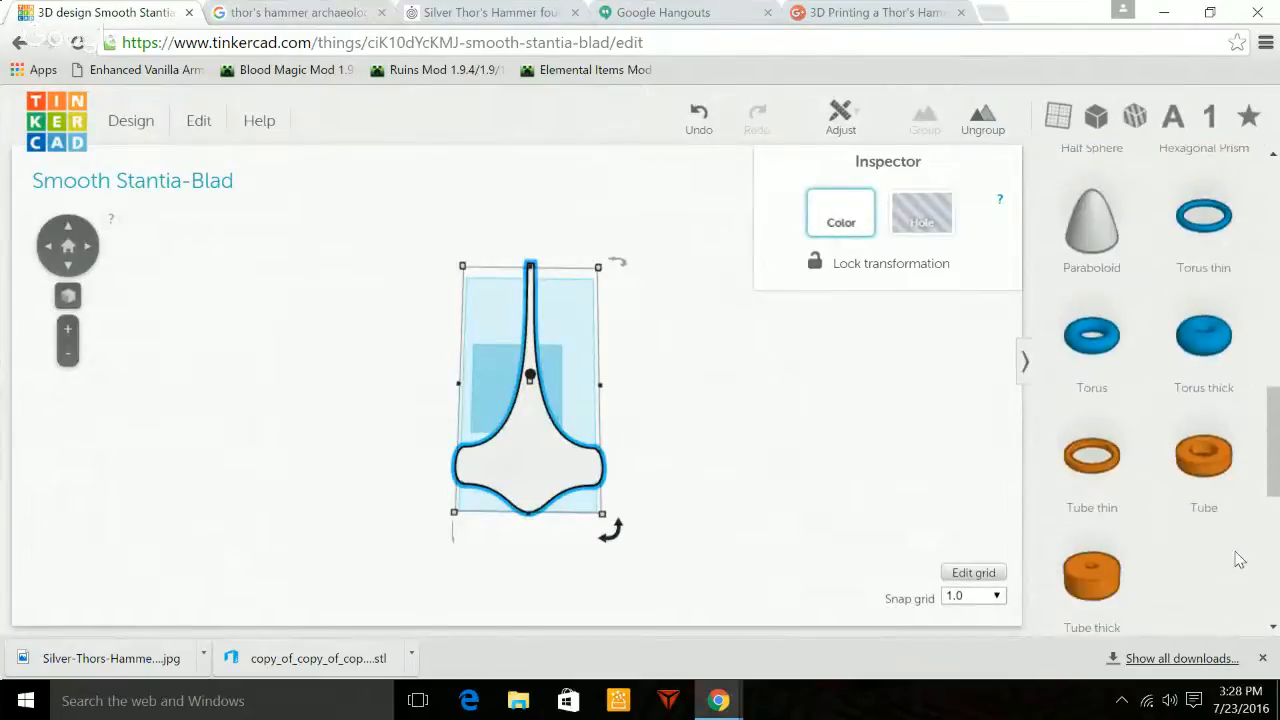
{"action": "left_click", "coordinate": [1206, 473]}
{"action": "left_click_drag", "start_coordinate": [1206, 473], "coordinate": [686, 476]}
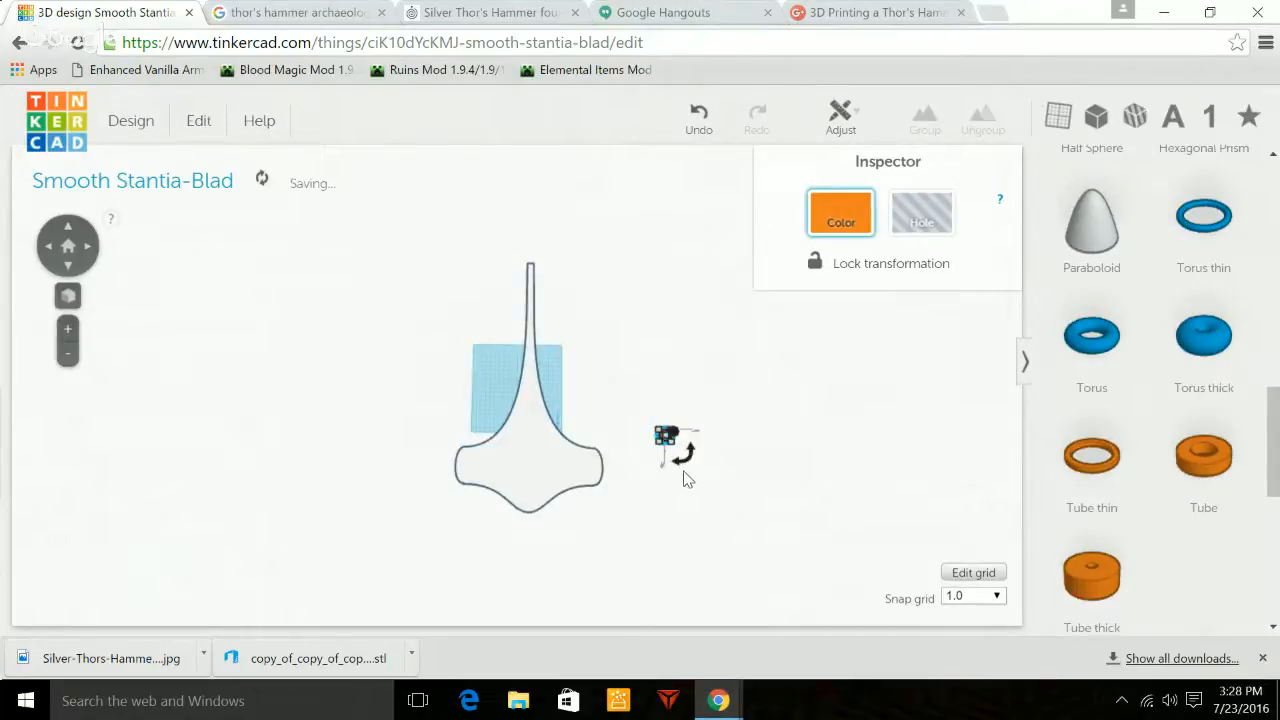
{"action": "scroll", "coordinate": [686, 480], "scroll_direction": "up", "scroll_amount": 5}
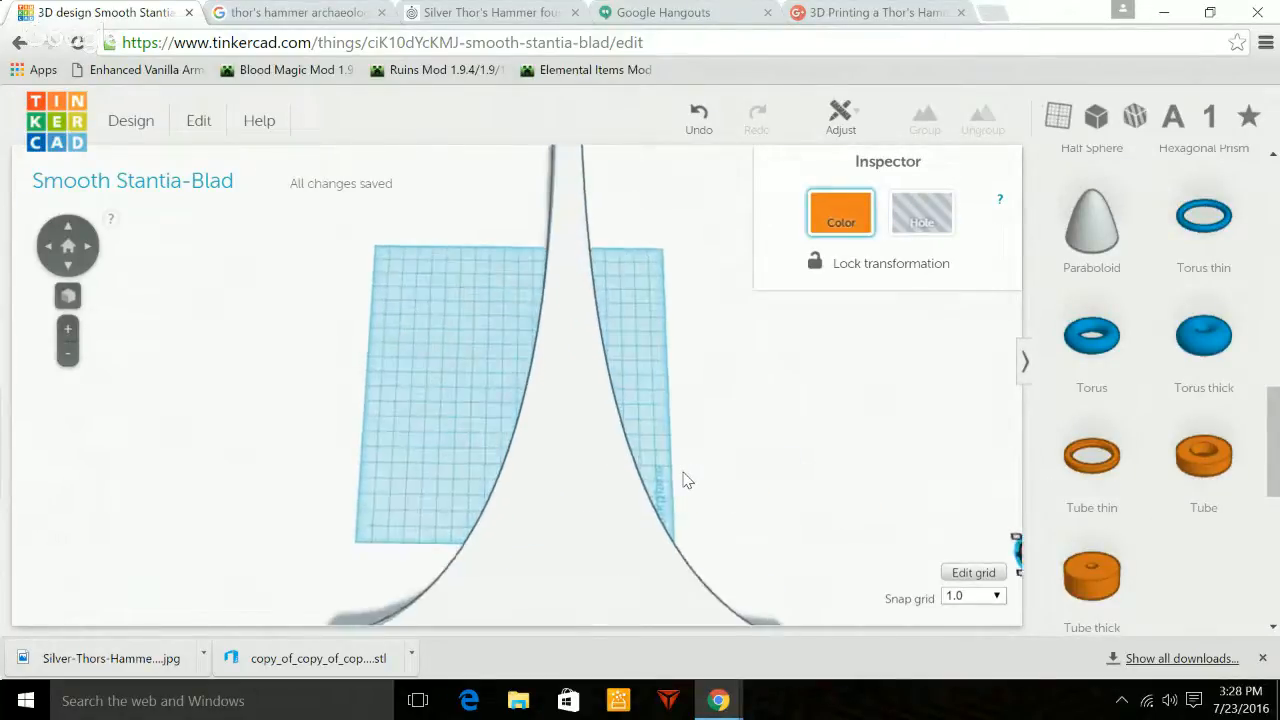
{"action": "left_click_drag", "start_coordinate": [855, 500], "coordinate": [306, 540]}
Enlarge and rotate the tube to roughly 26 × 27 mm.
{"action": "scroll", "coordinate": [295, 578], "scroll_direction": "down", "scroll_amount": 2}
{"action": "scroll", "coordinate": [295, 578], "scroll_direction": "up", "scroll_amount": 2}
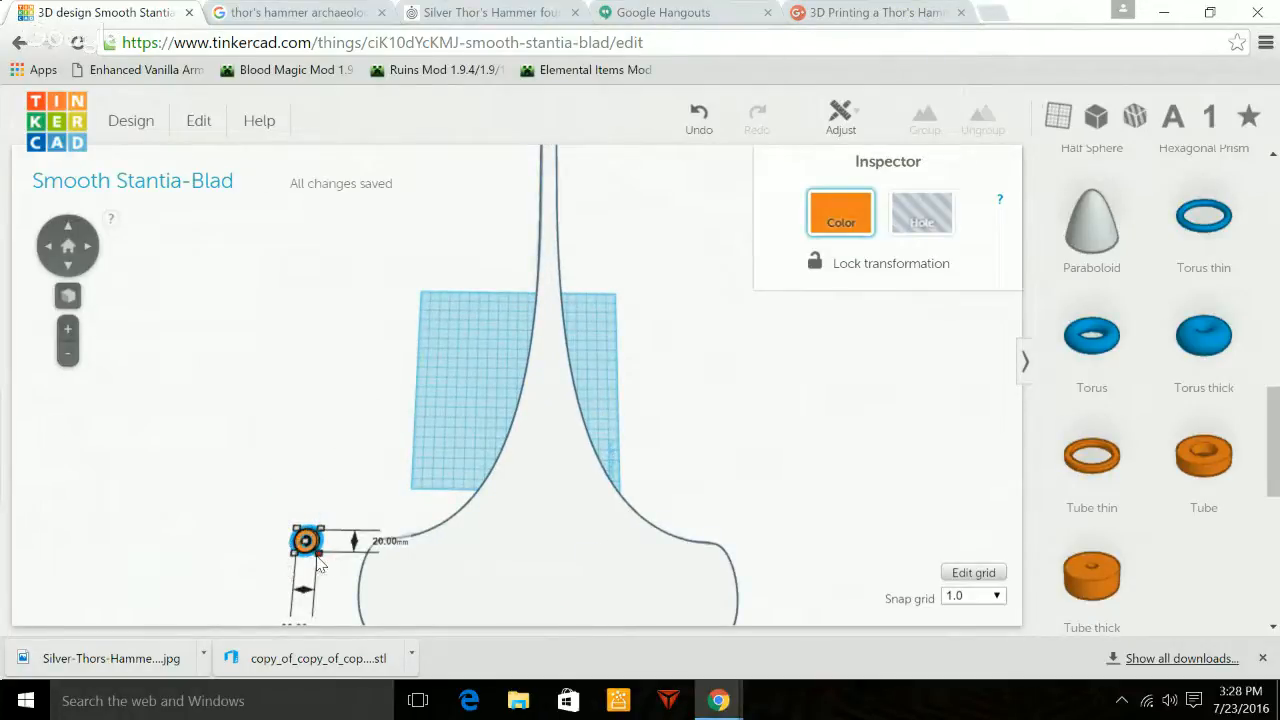
{"action": "left_click_drag", "start_coordinate": [320, 565], "coordinate": [327, 572]}
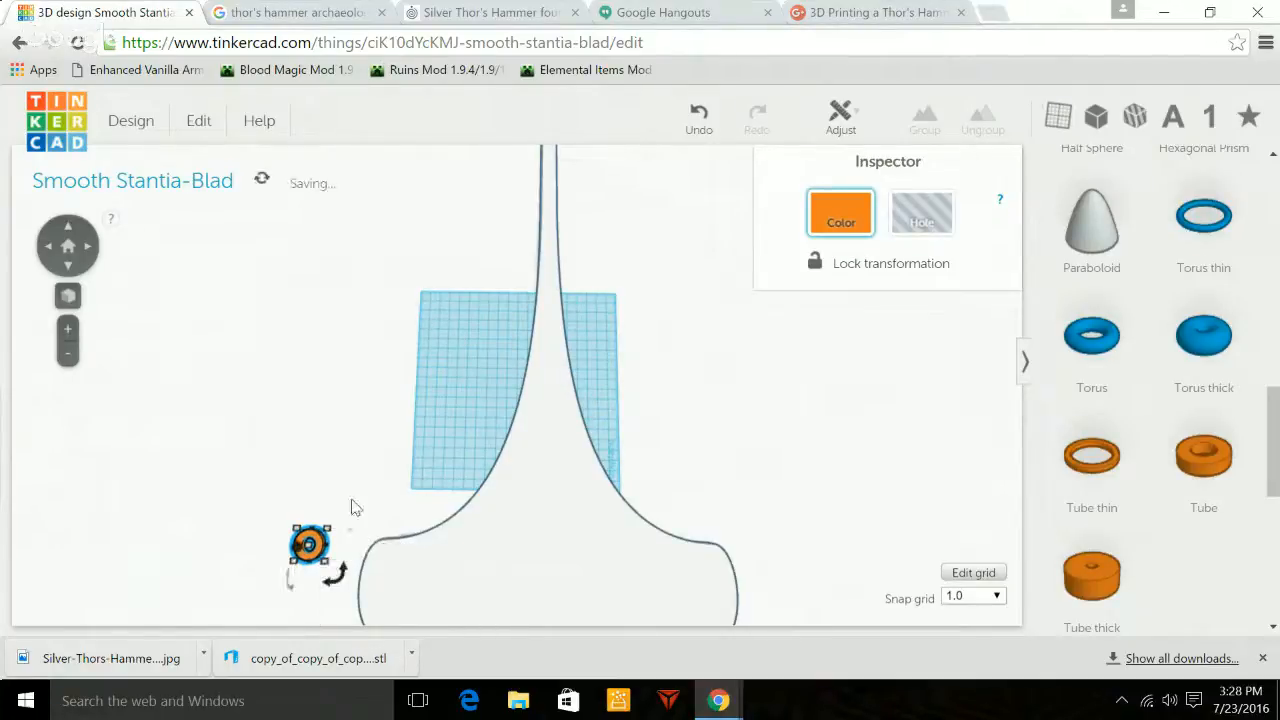
{"action": "scroll", "coordinate": [352, 507], "scroll_direction": "down", "scroll_amount": 2}
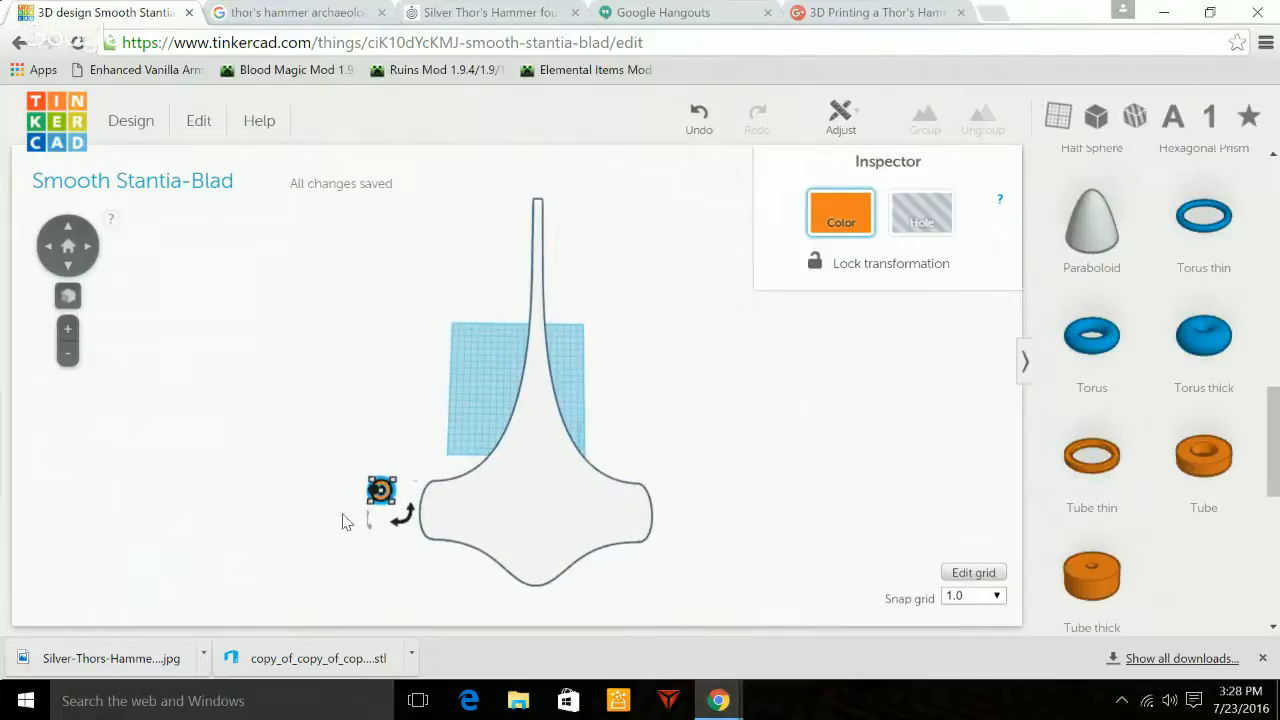
{"action": "left_click_drag", "start_coordinate": [344, 527], "coordinate": [503, 455]}
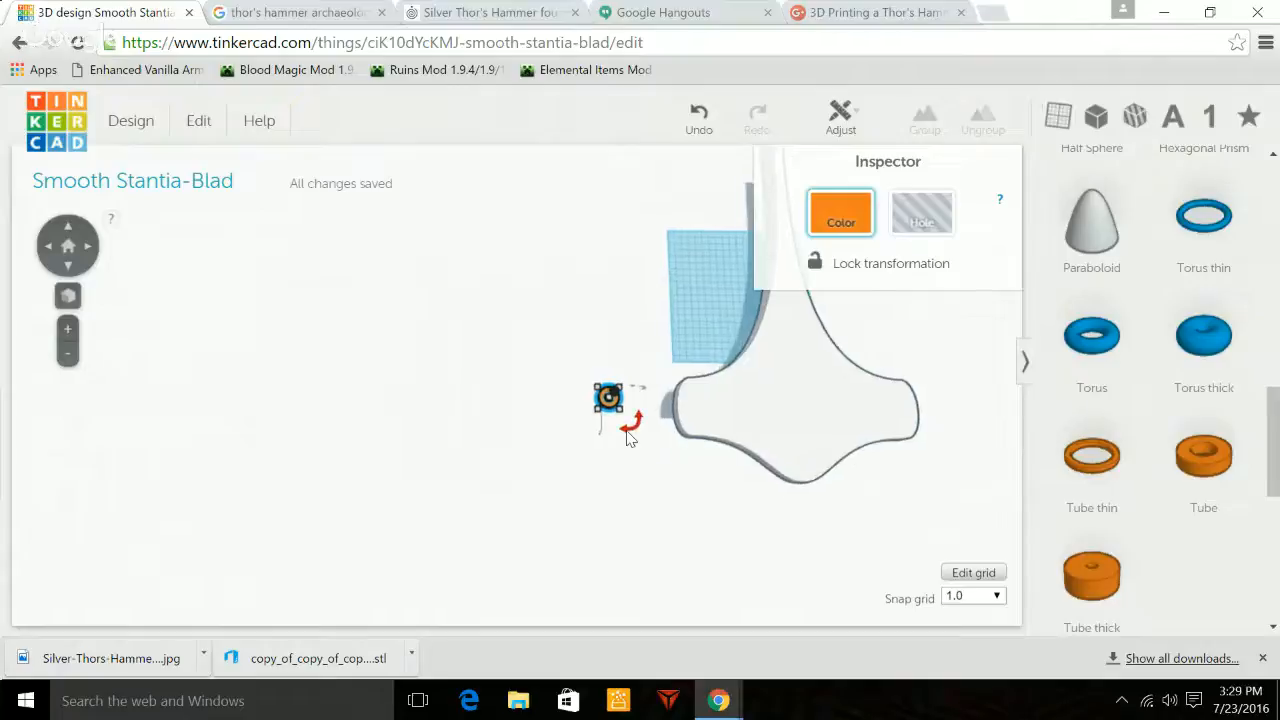
{"action": "left_click_drag", "start_coordinate": [630, 429], "coordinate": [652, 438]}
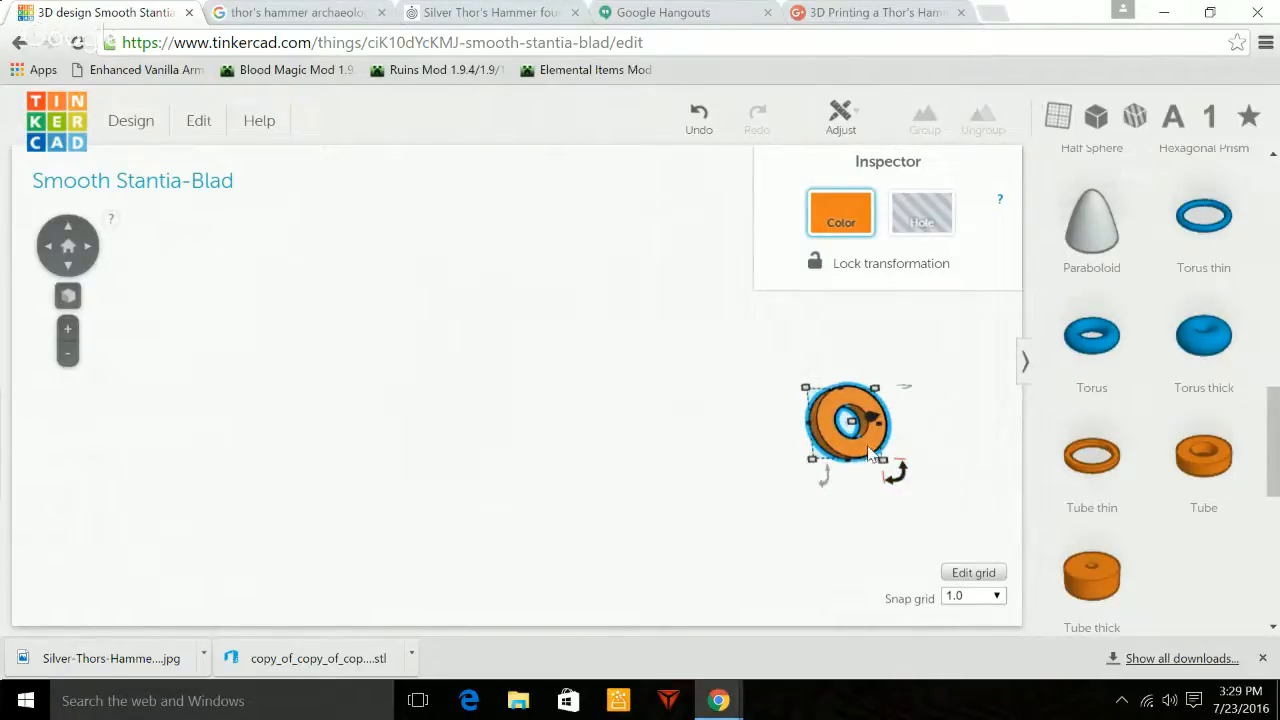
{"action": "mouse_move", "coordinate": [884, 464]}
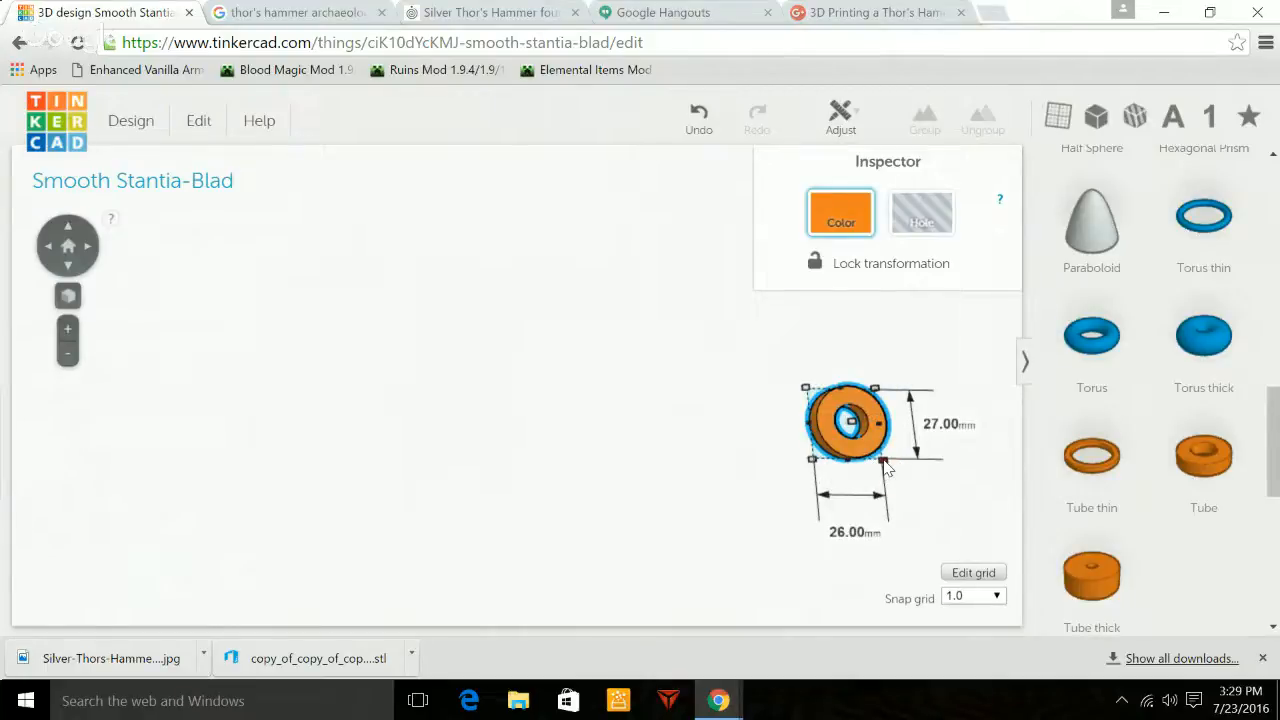
Widen the tube to 27 mm, lift it, convert it to a hole, and move it across the workplane.
{"action": "left_click_drag", "start_coordinate": [888, 468], "coordinate": [891, 470]}
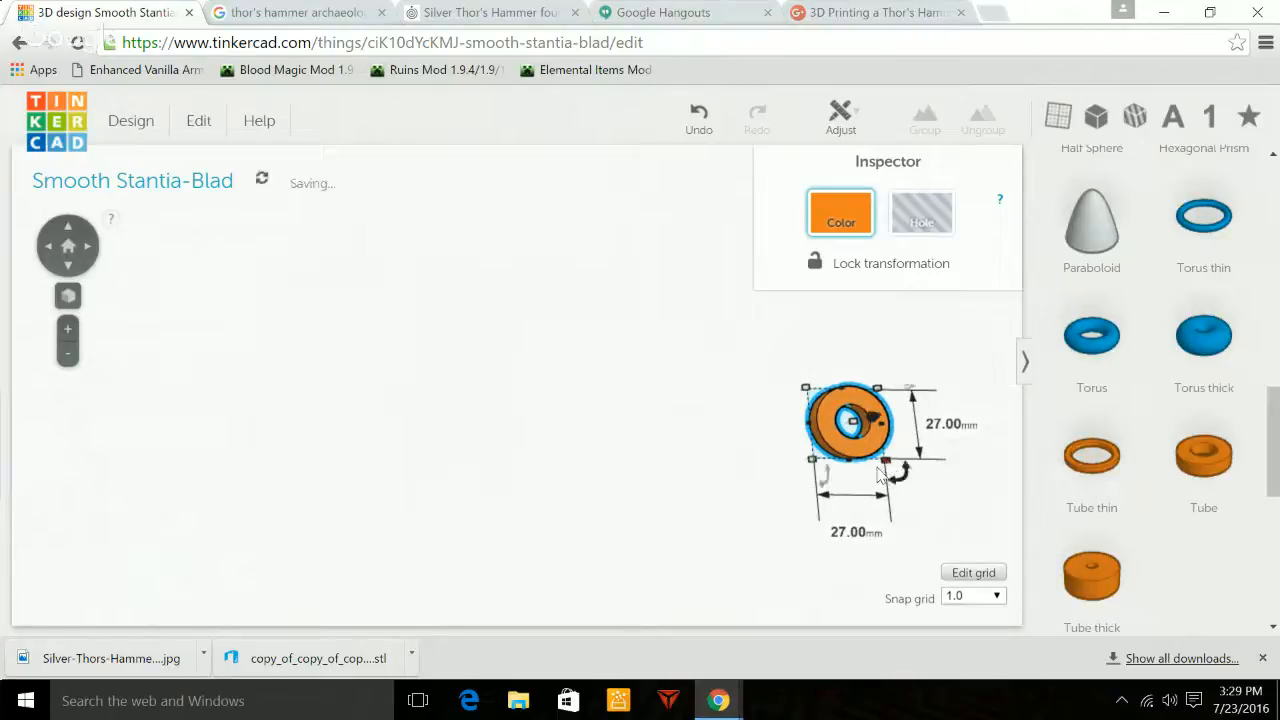
{"action": "mouse_move", "coordinate": [876, 424]}
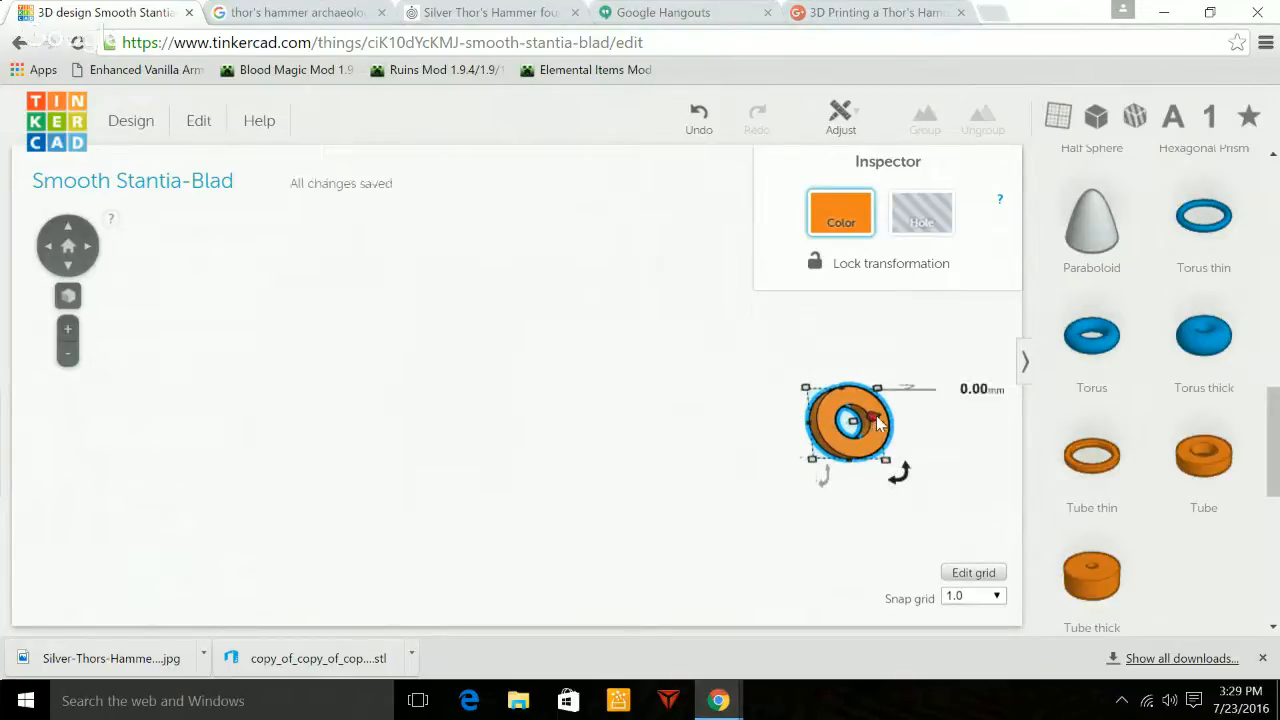
{"action": "left_click_drag", "start_coordinate": [877, 417], "coordinate": [920, 421]}
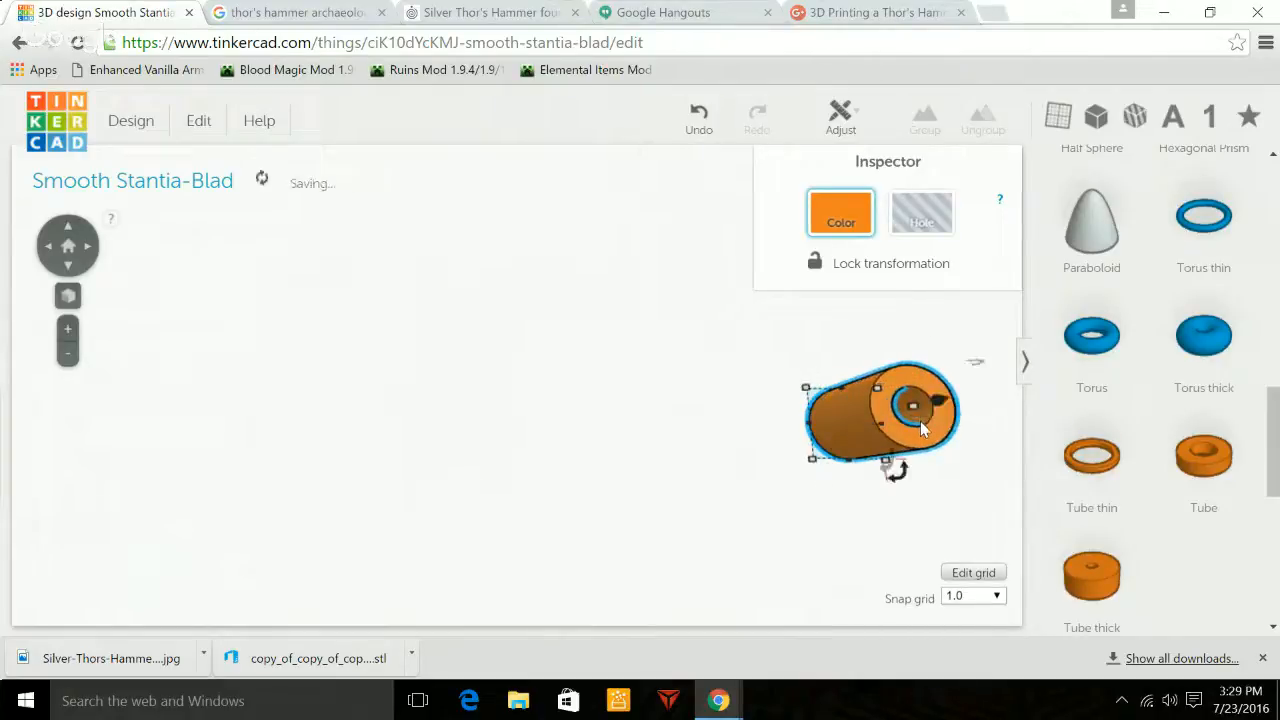
{"action": "left_click", "coordinate": [926, 220]}
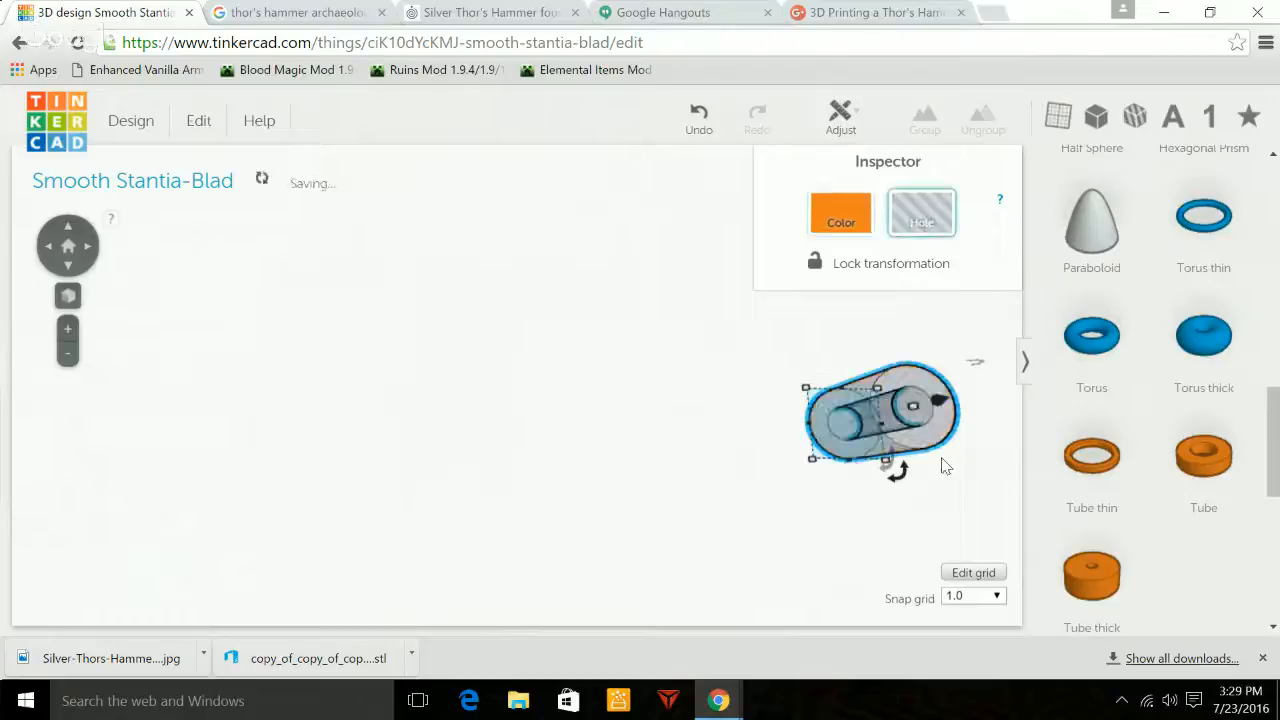
{"action": "left_click_drag", "start_coordinate": [932, 447], "coordinate": [810, 463]}
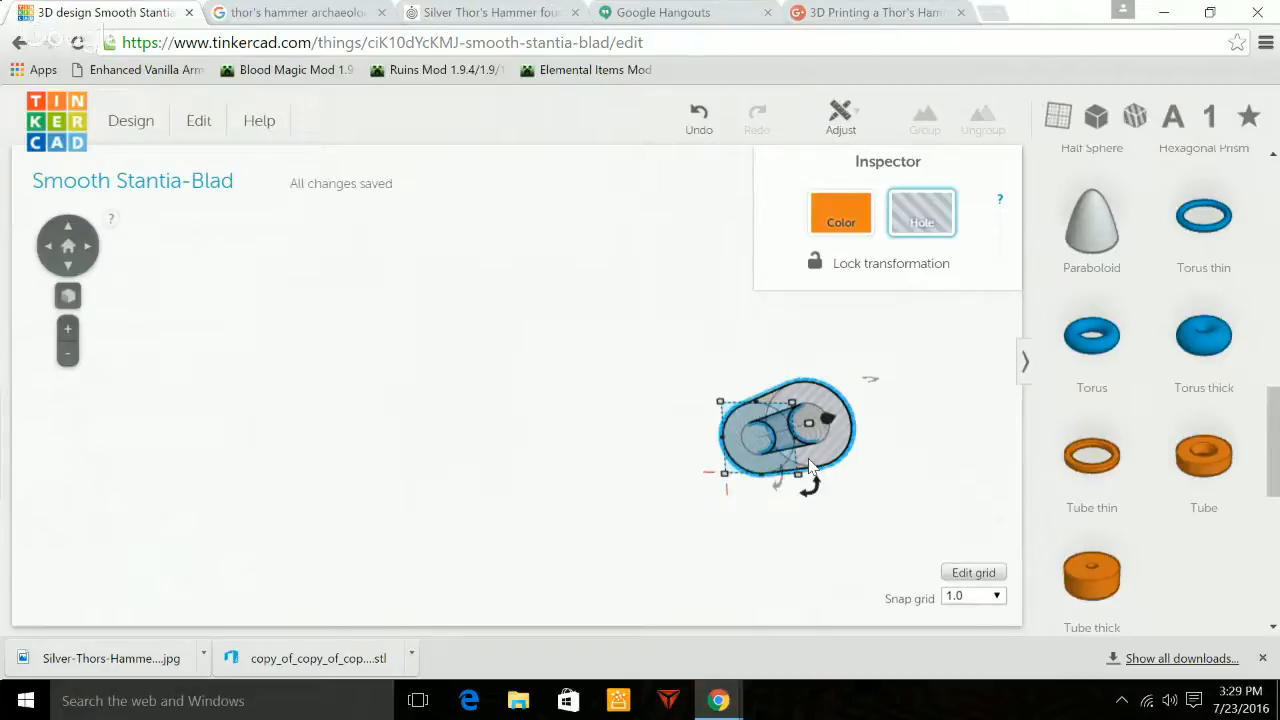
{"action": "left_click", "coordinate": [617, 410]}
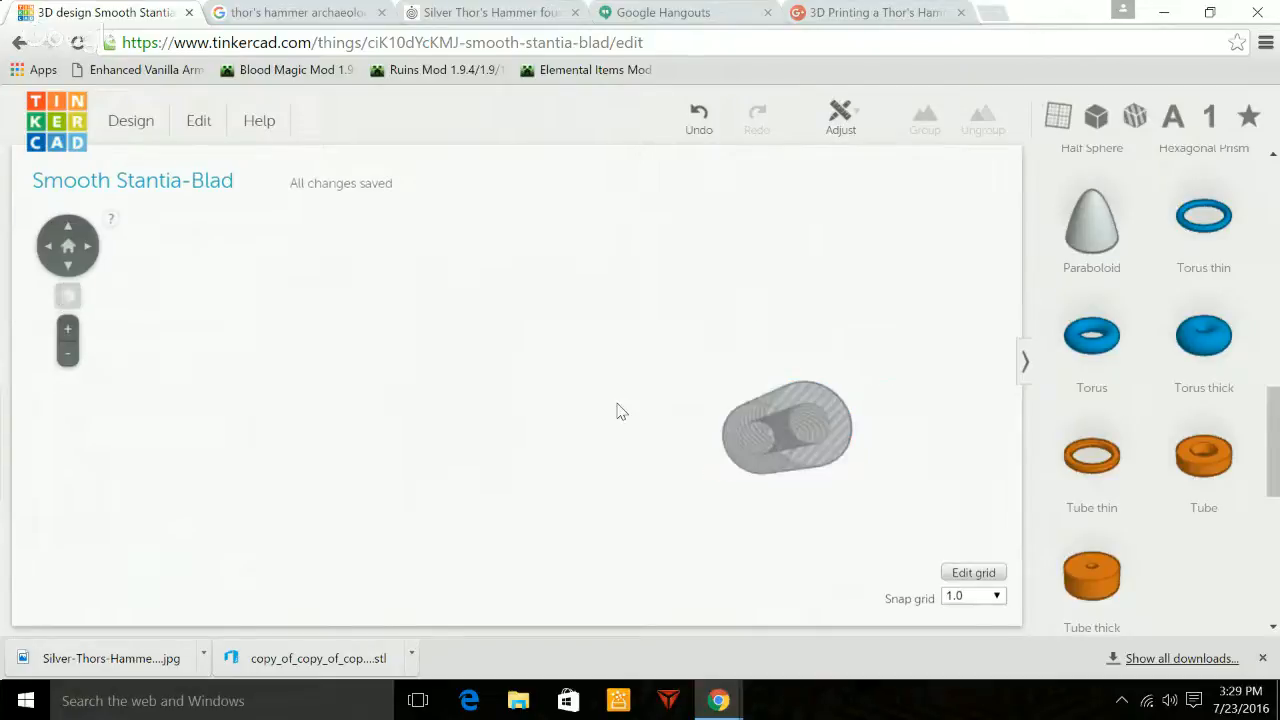
Bring the round hole down beside the hammer and orbit to a top-down view of the head plate.
{"action": "scroll", "coordinate": [678, 406], "scroll_direction": "up", "scroll_amount": 3}
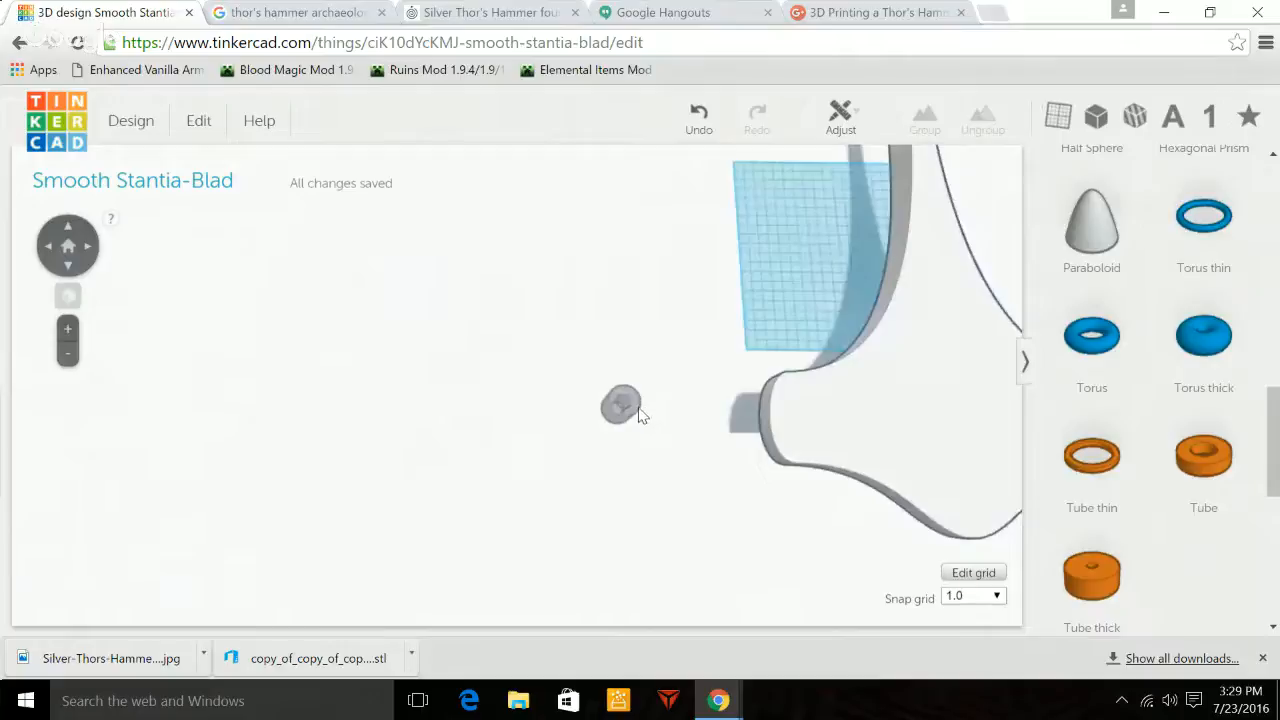
{"action": "left_click_drag", "start_coordinate": [630, 410], "coordinate": [809, 428]}
{"action": "left_click_drag", "start_coordinate": [833, 505], "coordinate": [818, 291]}
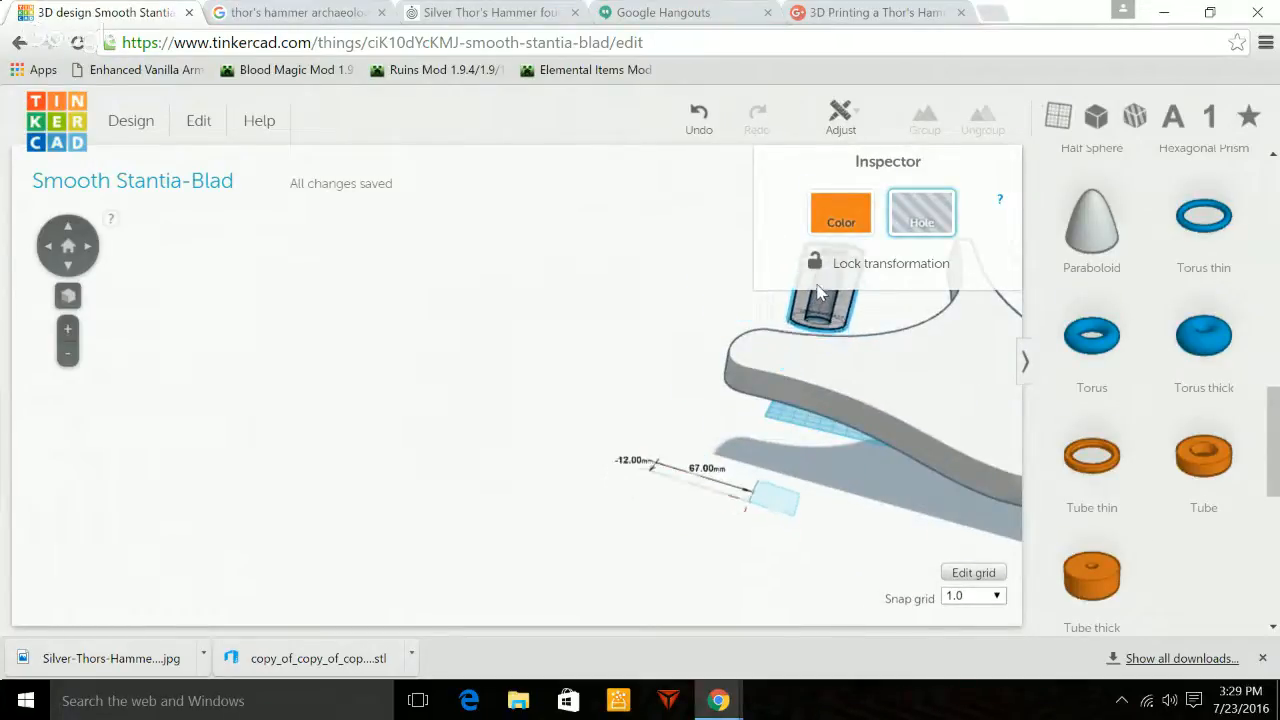
{"action": "left_click_drag", "start_coordinate": [908, 456], "coordinate": [793, 490]}
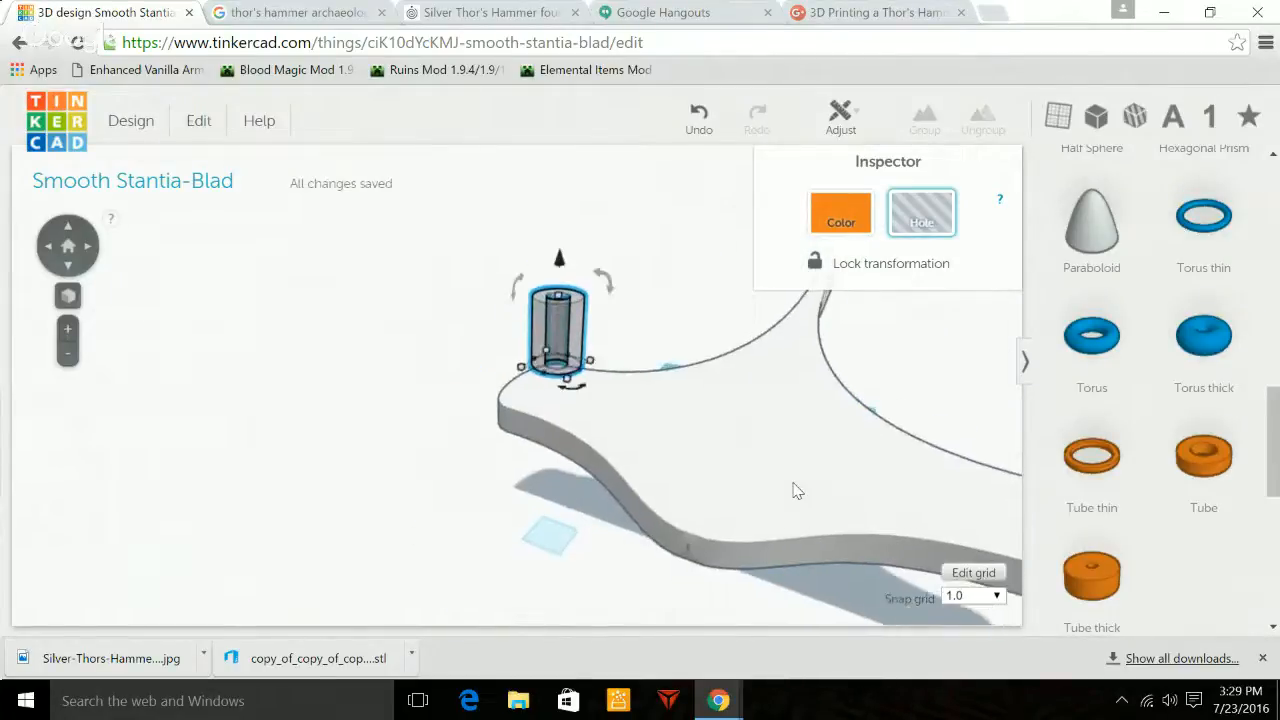
{"action": "left_click_drag", "start_coordinate": [748, 436], "coordinate": [798, 656]}
{"action": "right_click", "coordinate": [800, 656]}
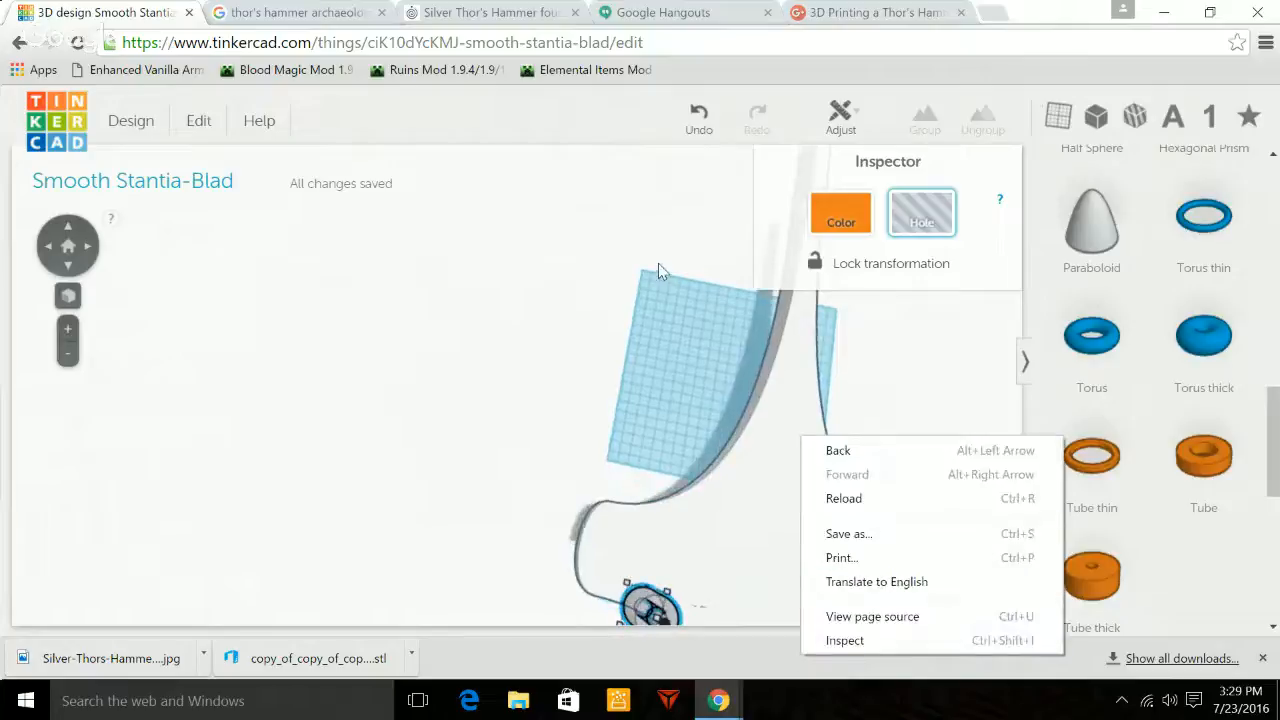
{"action": "left_click_drag", "start_coordinate": [658, 265], "coordinate": [522, 304]}
{"action": "left_click_drag", "start_coordinate": [733, 282], "coordinate": [730, 283]}
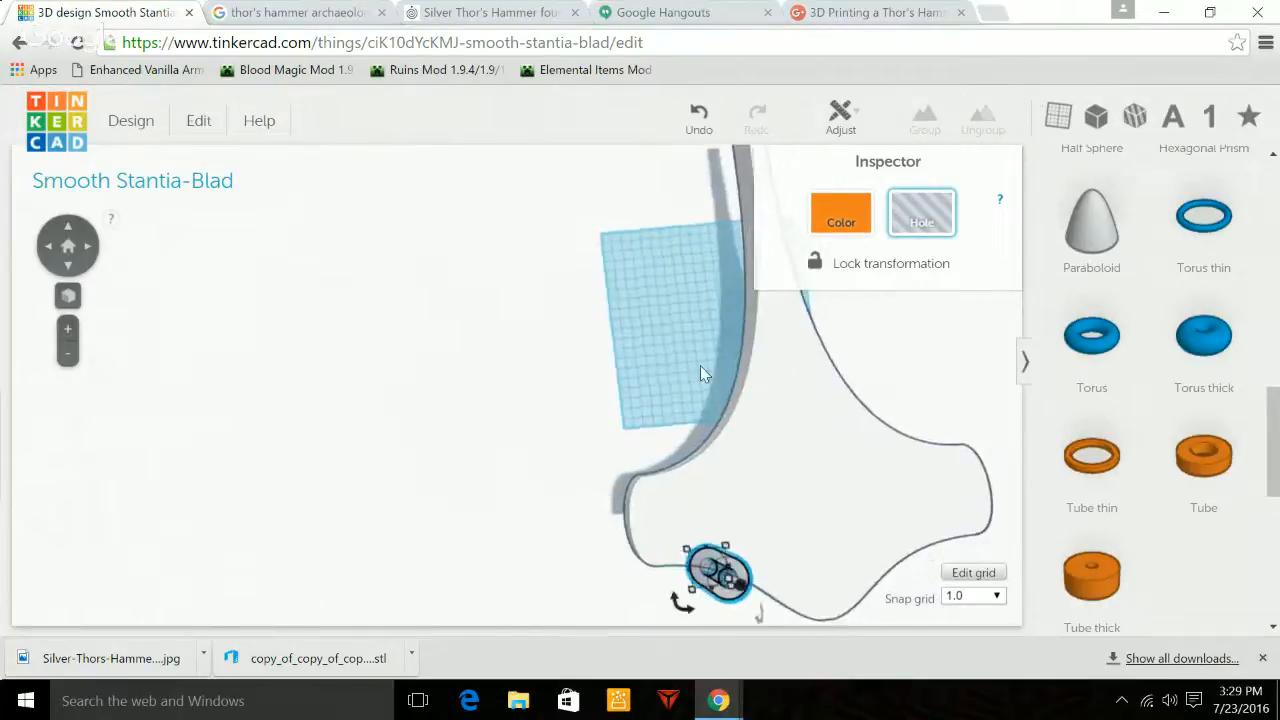
{"action": "left_click_drag", "start_coordinate": [700, 365], "coordinate": [587, 435]}
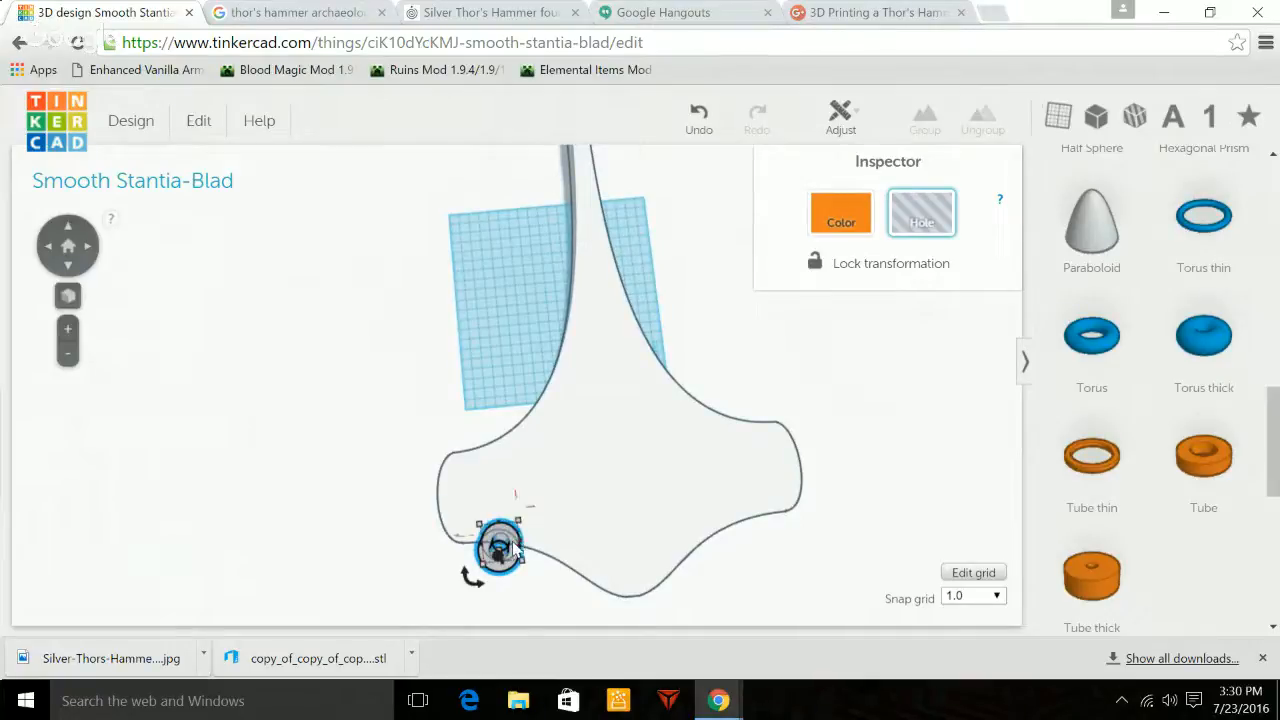
Nudge the round hole into the head's left end, comparing against the reference photo.
{"action": "left_click_drag", "start_coordinate": [512, 560], "coordinate": [486, 510]}
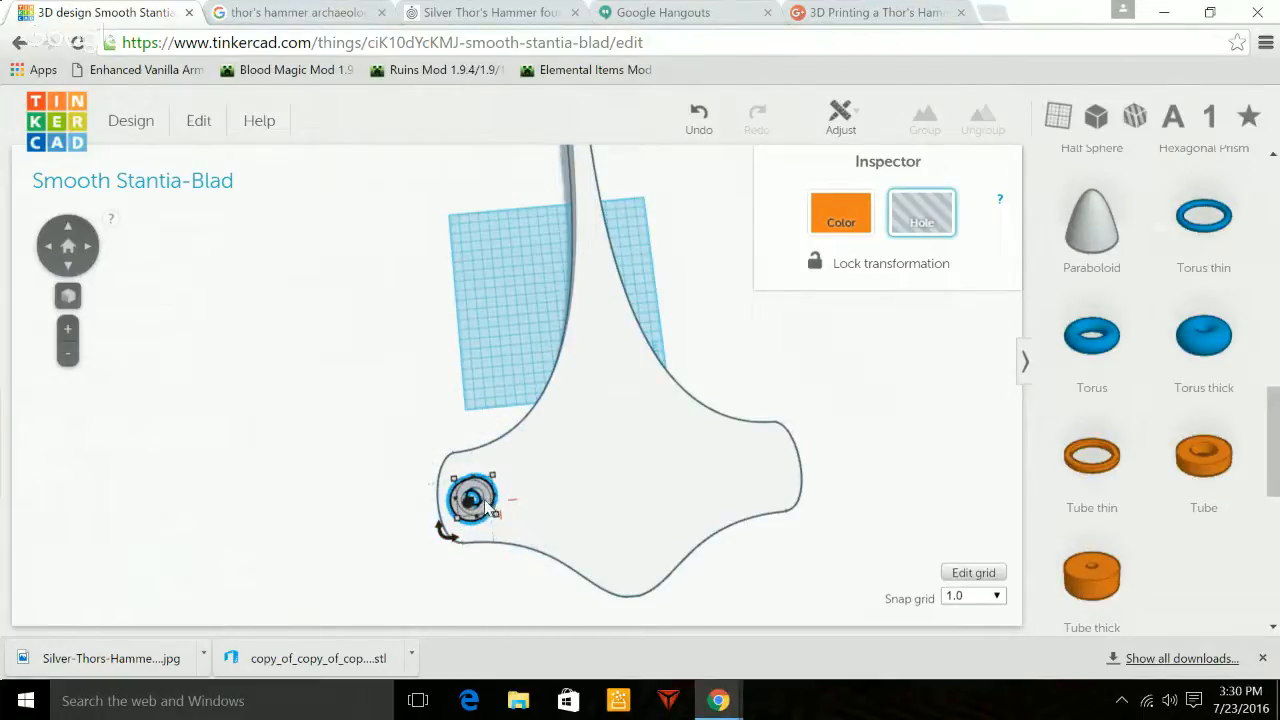
{"action": "left_click_drag", "start_coordinate": [490, 507], "coordinate": [493, 499]}
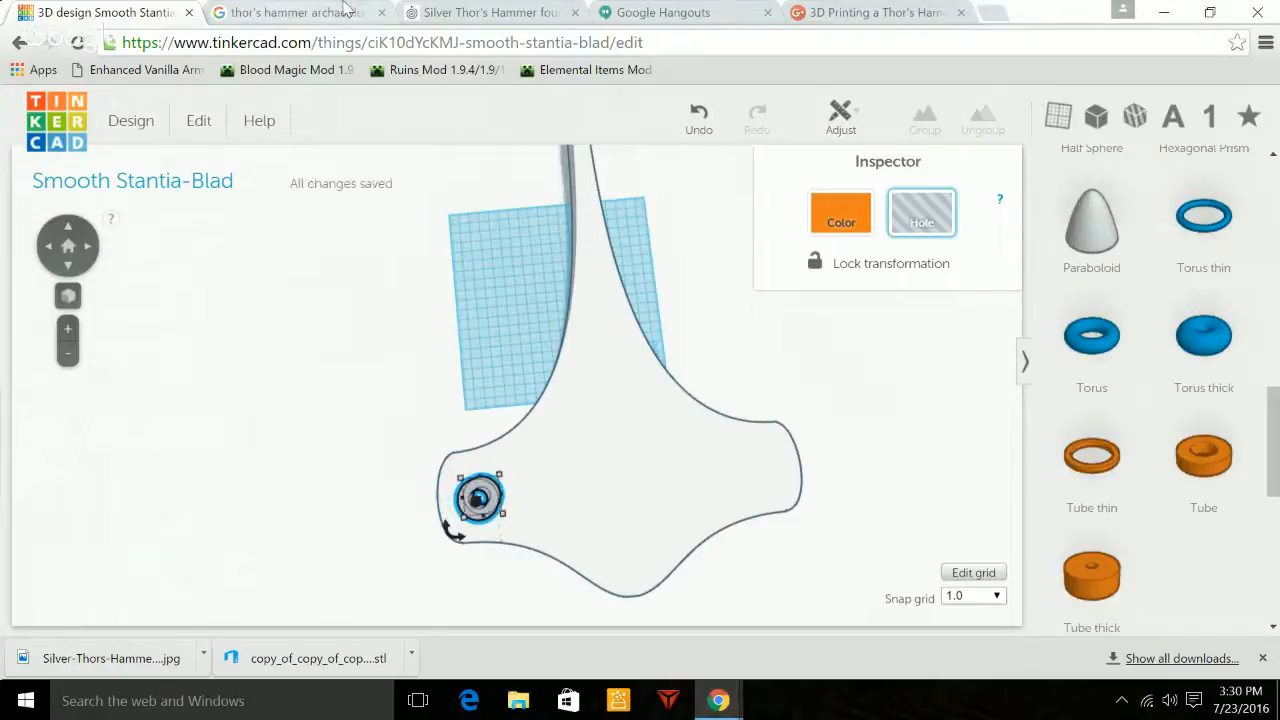
{"action": "left_click", "coordinate": [298, 12]}
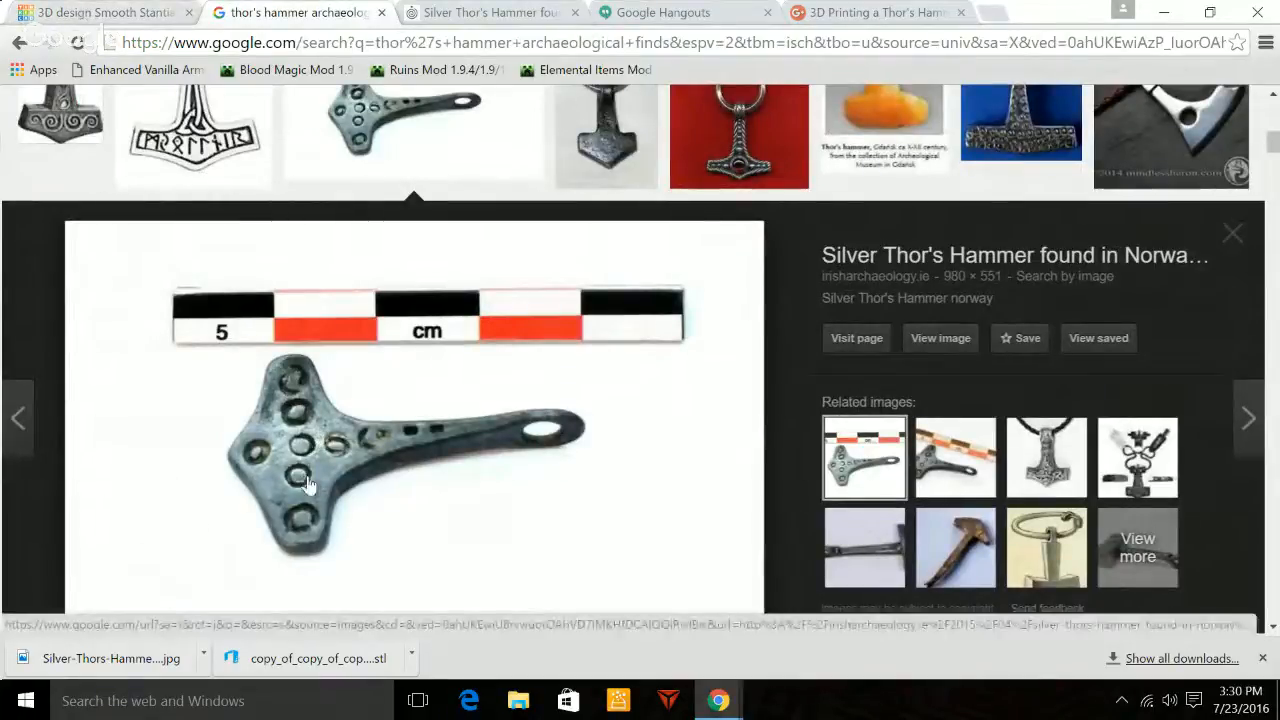
{"action": "left_click", "coordinate": [117, 20]}
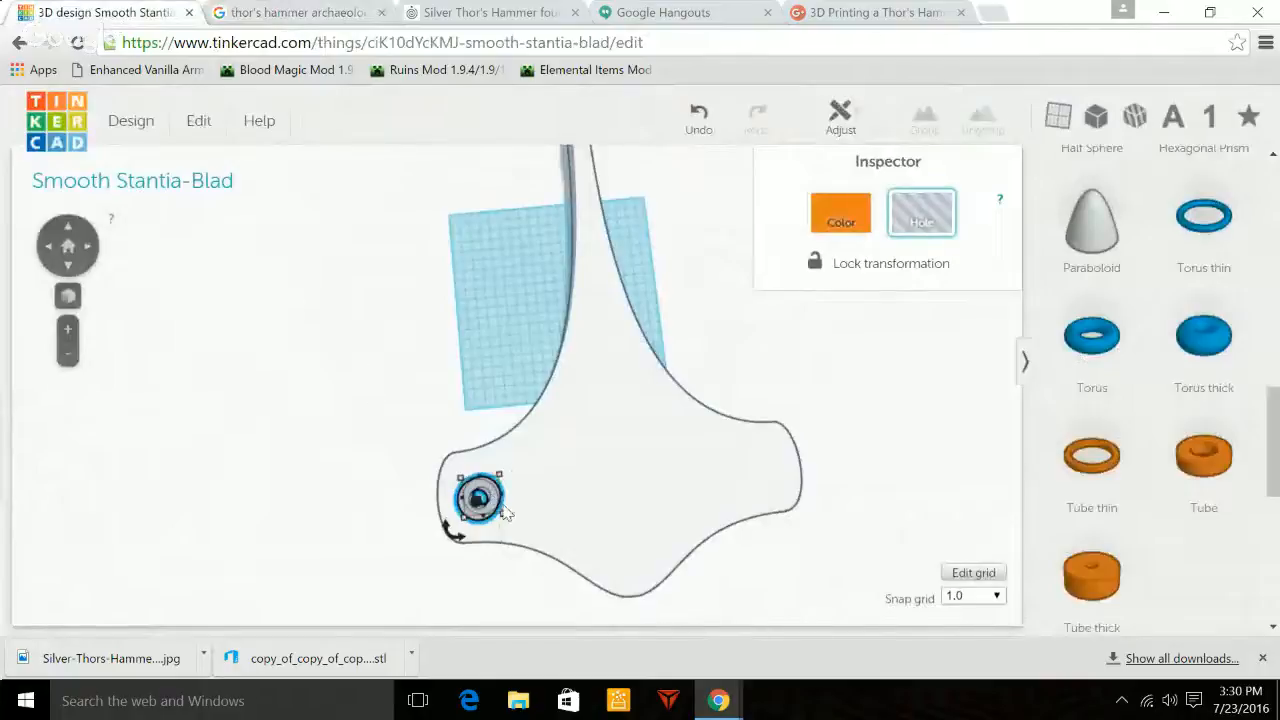
Shift the round hole right across the head, then duplicate it and place the copy at the row's left.
{"action": "left_click_drag", "start_coordinate": [500, 510], "coordinate": [643, 488]}
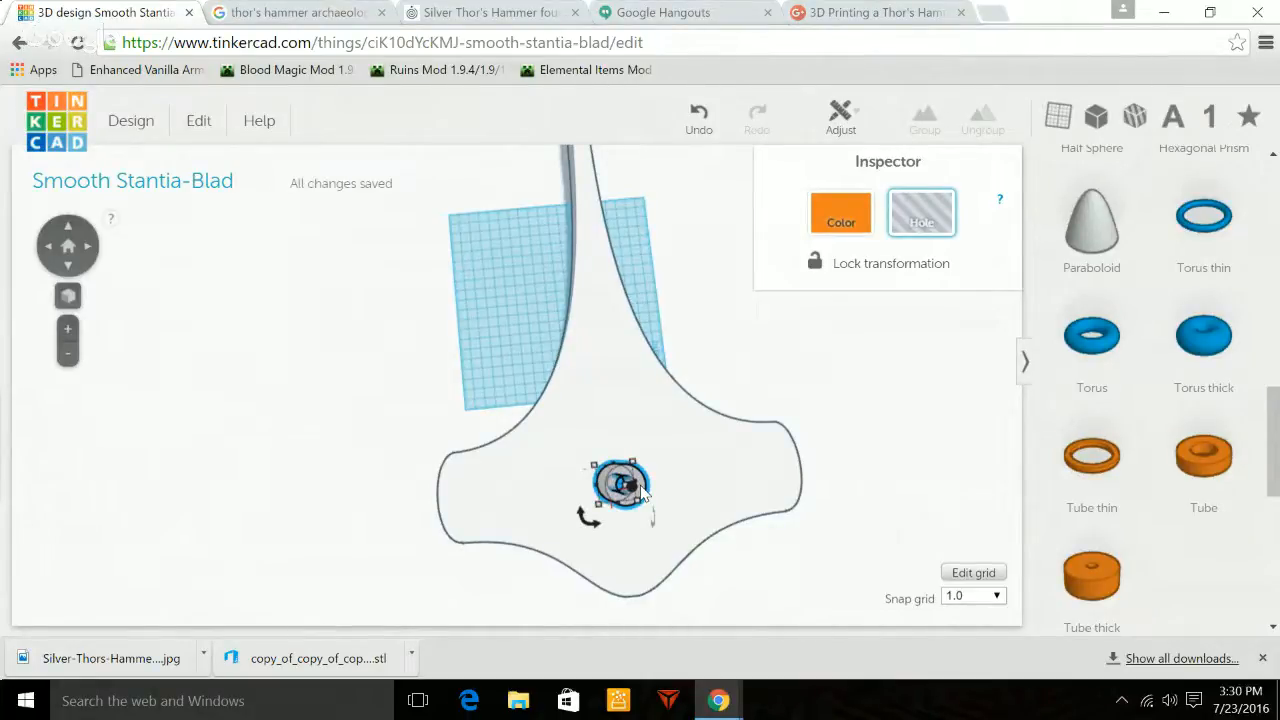
{"action": "left_click_drag", "start_coordinate": [645, 490], "coordinate": [713, 500]}
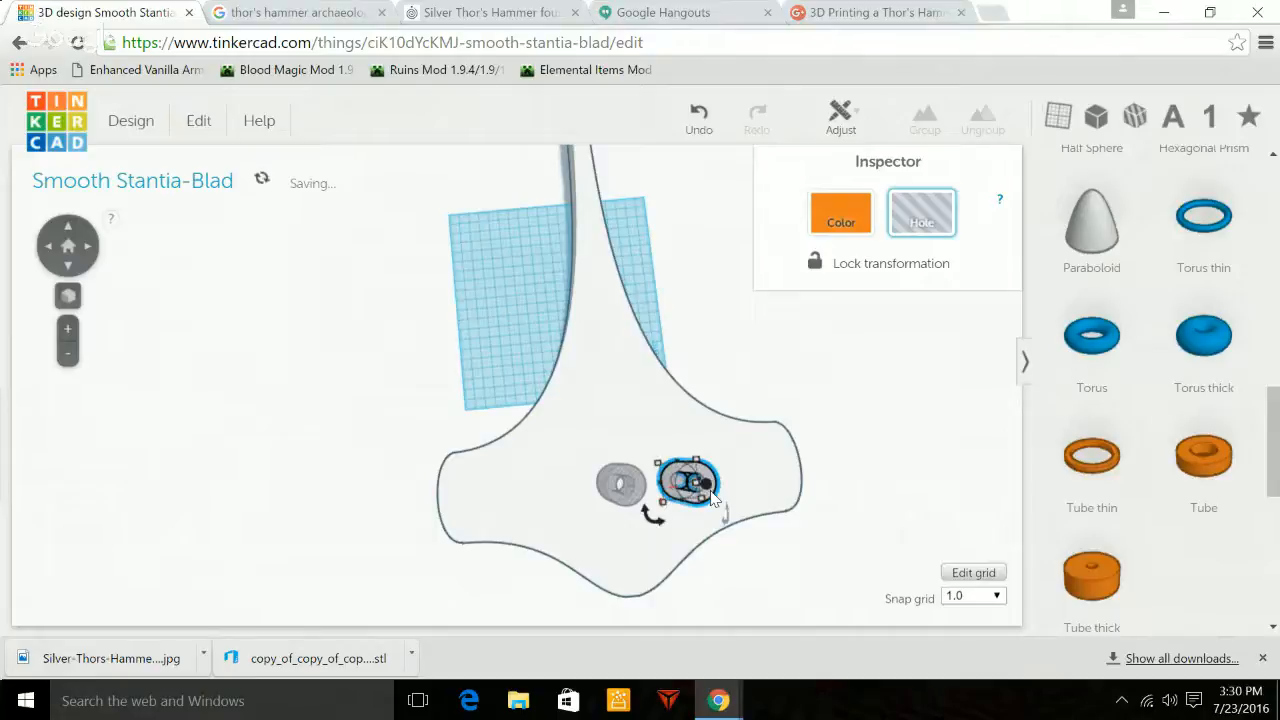
{"action": "left_click_drag", "start_coordinate": [713, 499], "coordinate": [795, 498]}
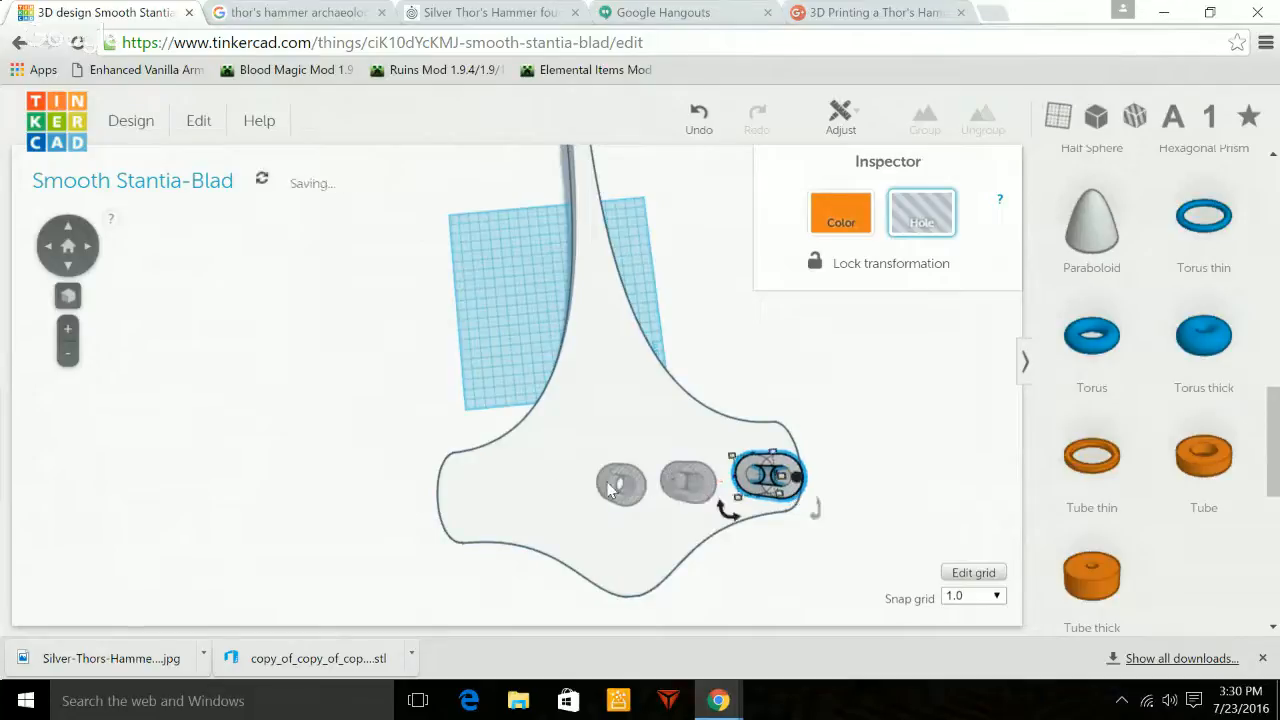
{"action": "key", "text": "ctrl+v"}
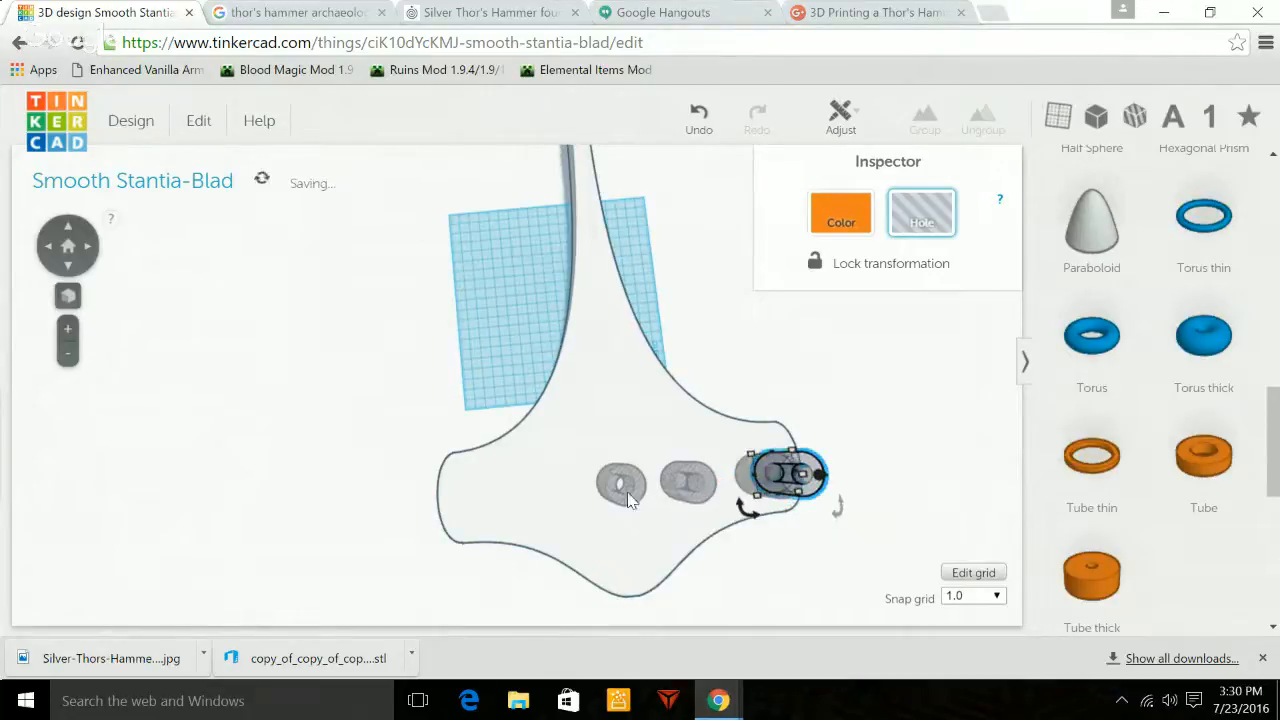
{"action": "left_click_drag", "start_coordinate": [815, 495], "coordinate": [487, 518]}
{"action": "left_click_drag", "start_coordinate": [723, 577], "coordinate": [407, 210]}
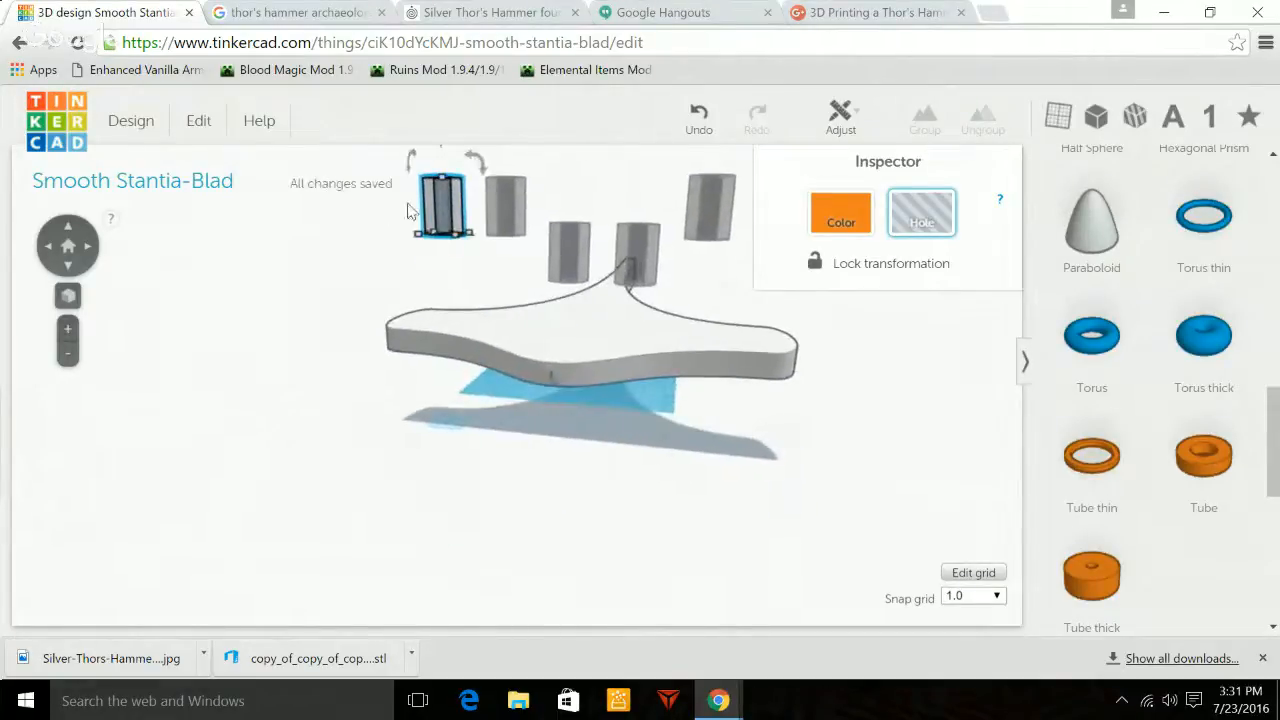
Select all five hole cylinders and use the Align tool to put them in one straight row.
{"action": "left_click", "coordinate": [499, 215], "text": "shift"}
{"action": "left_click", "coordinate": [570, 259], "text": "shift"}
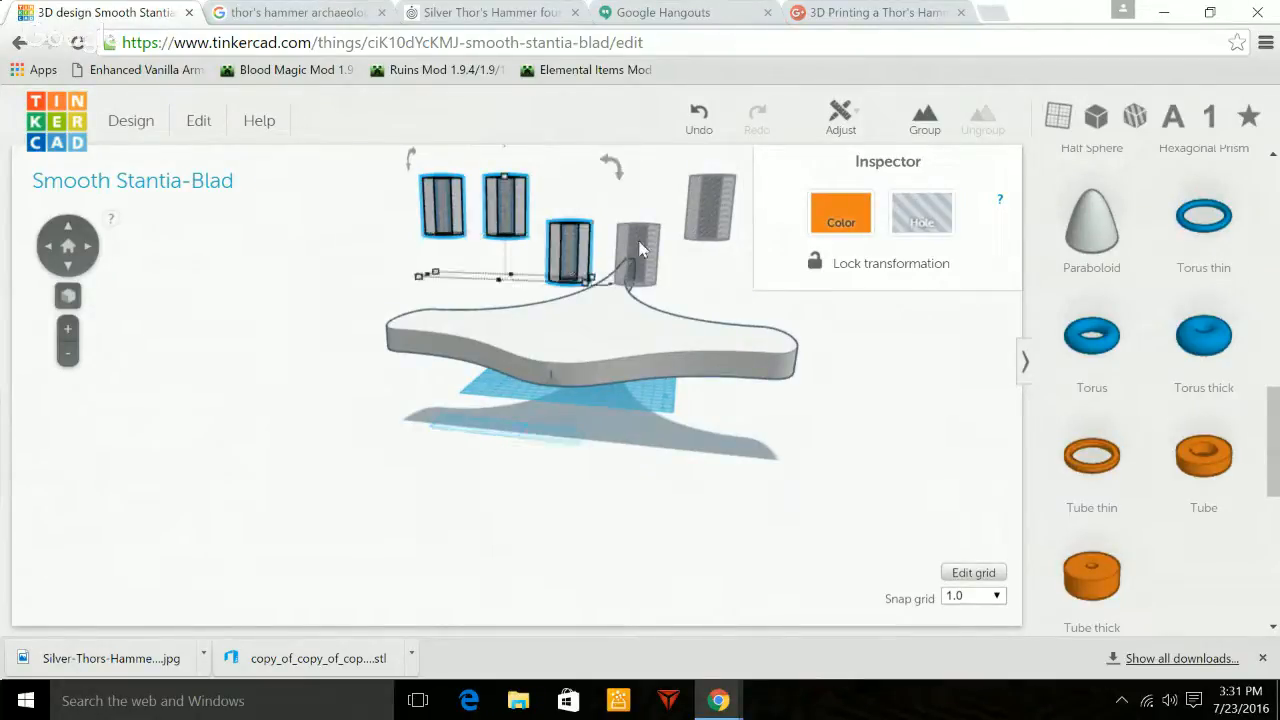
{"action": "left_click", "coordinate": [641, 250], "text": "shift"}
{"action": "left_click", "coordinate": [696, 222], "text": "shift"}
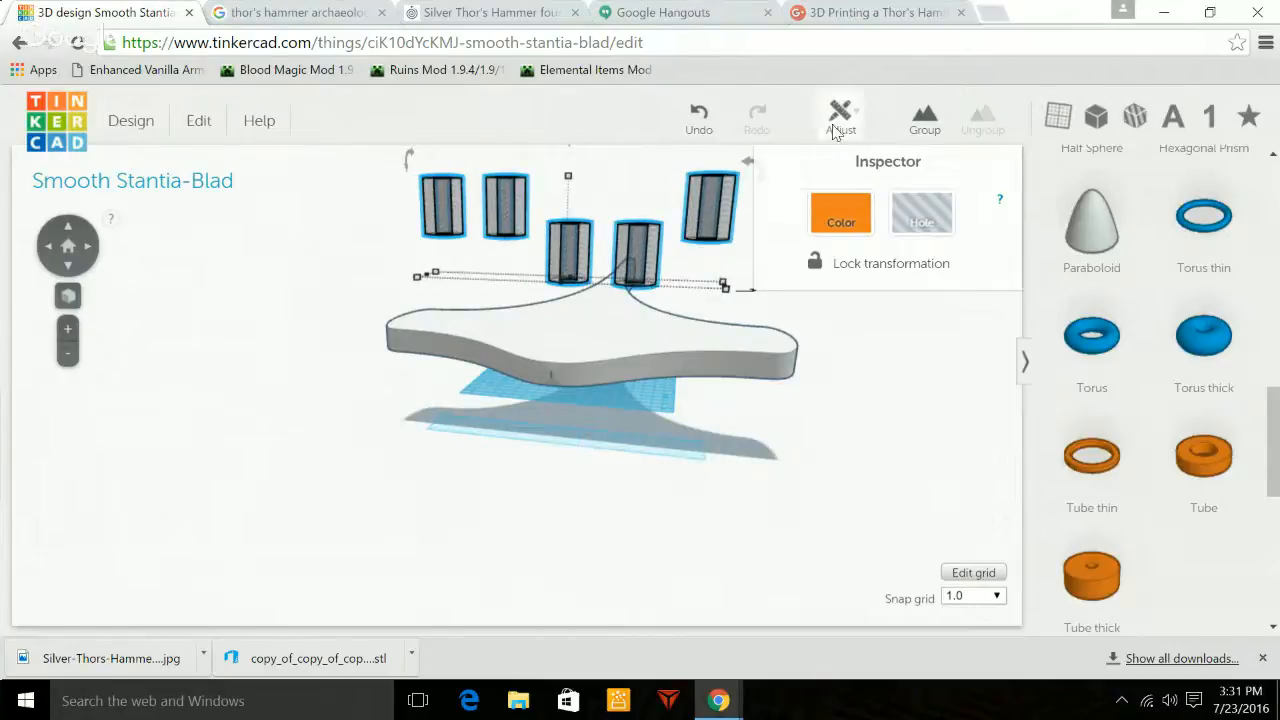
{"action": "left_click", "coordinate": [840, 114]}
{"action": "left_click", "coordinate": [838, 164]}
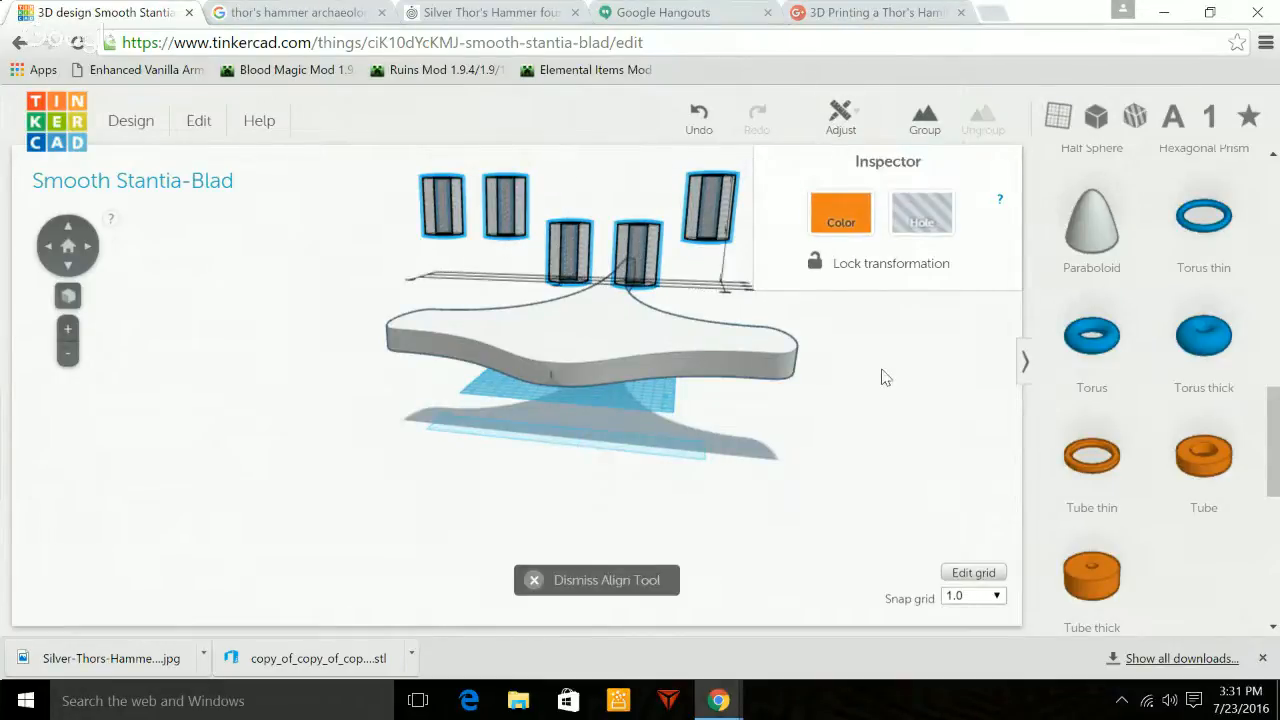
{"action": "left_click_drag", "start_coordinate": [884, 373], "coordinate": [620, 472]}
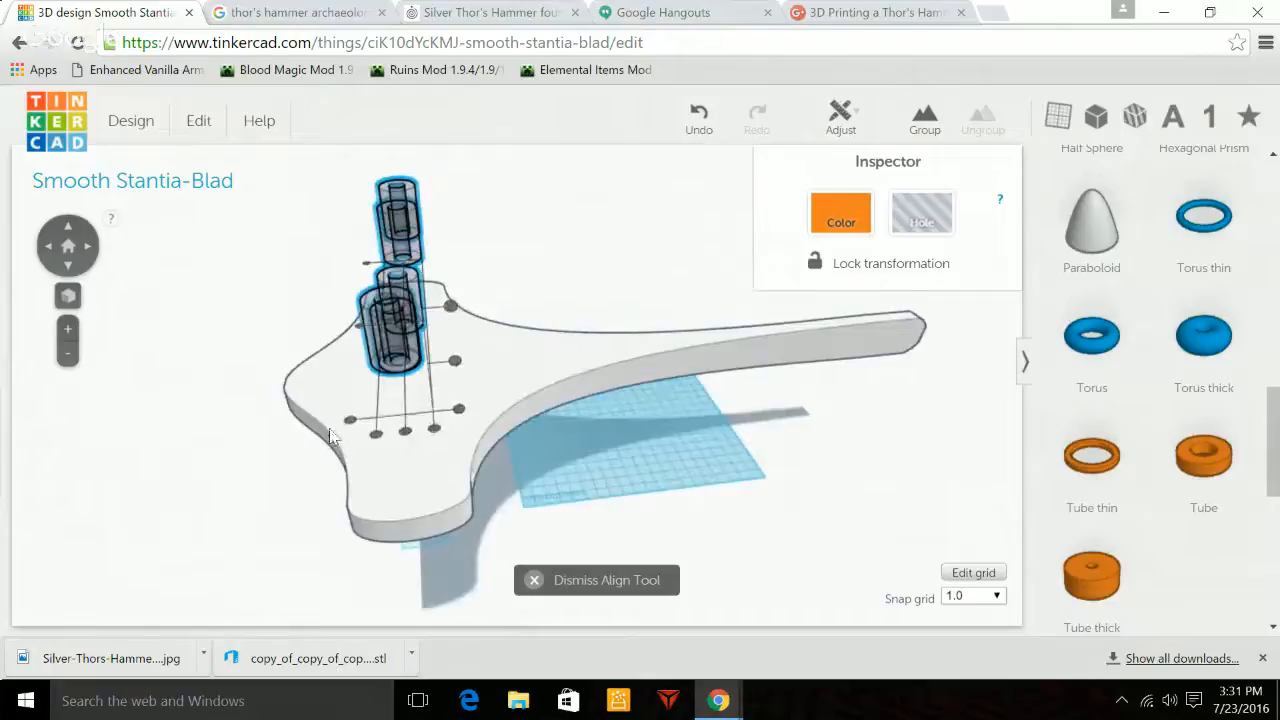
{"action": "left_click", "coordinate": [405, 435]}
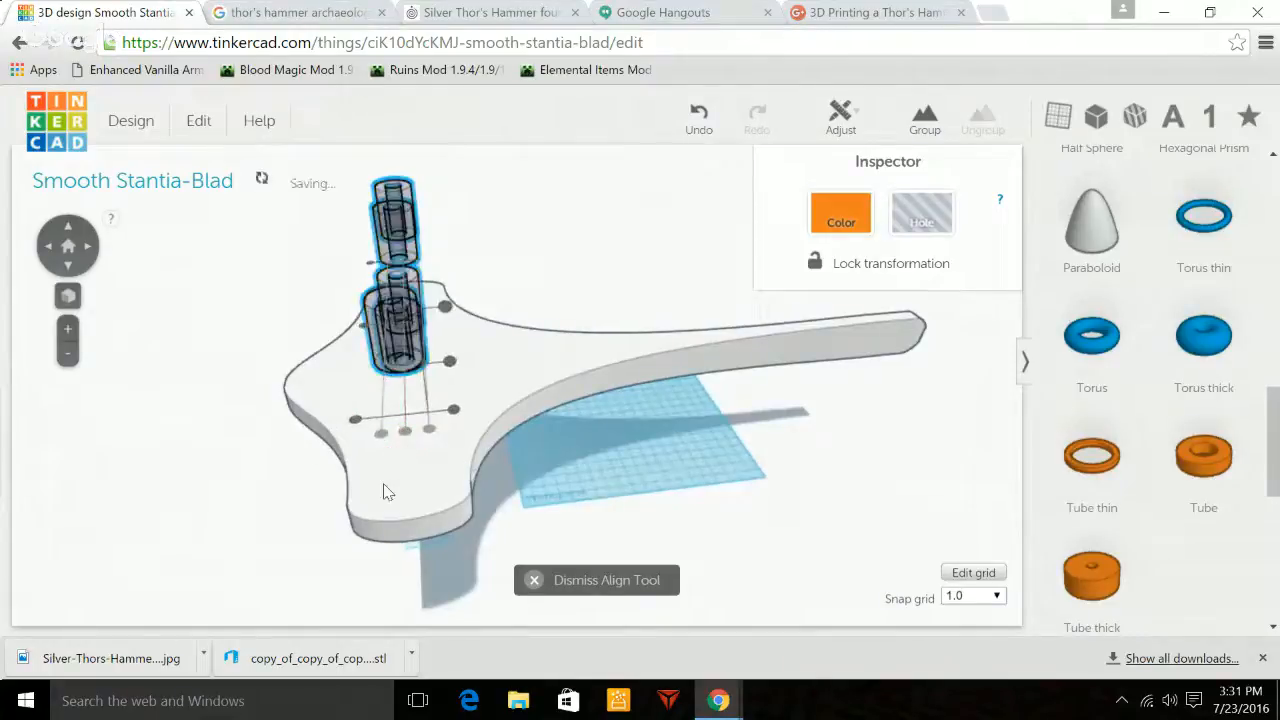
{"action": "left_click_drag", "start_coordinate": [380, 491], "coordinate": [634, 320]}
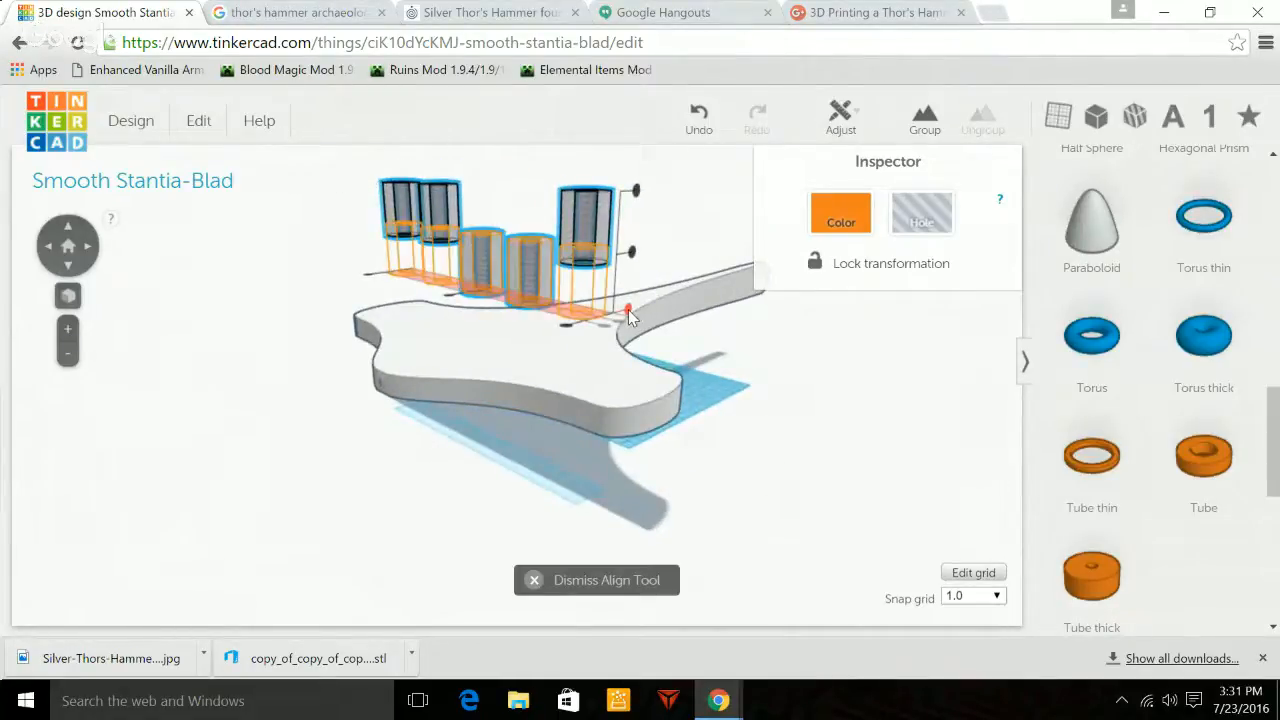
{"action": "left_click", "coordinate": [628, 312]}
{"action": "left_click_drag", "start_coordinate": [411, 372], "coordinate": [563, 409]}
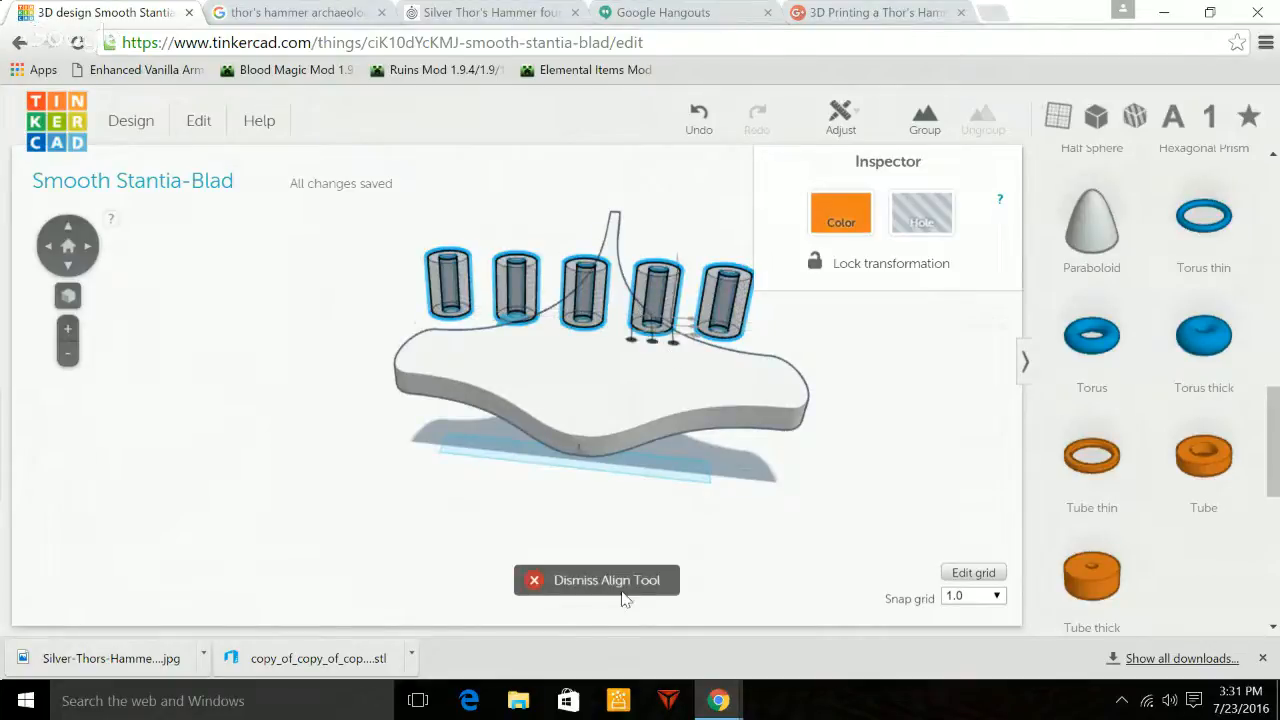
{"action": "left_click", "coordinate": [584, 581]}
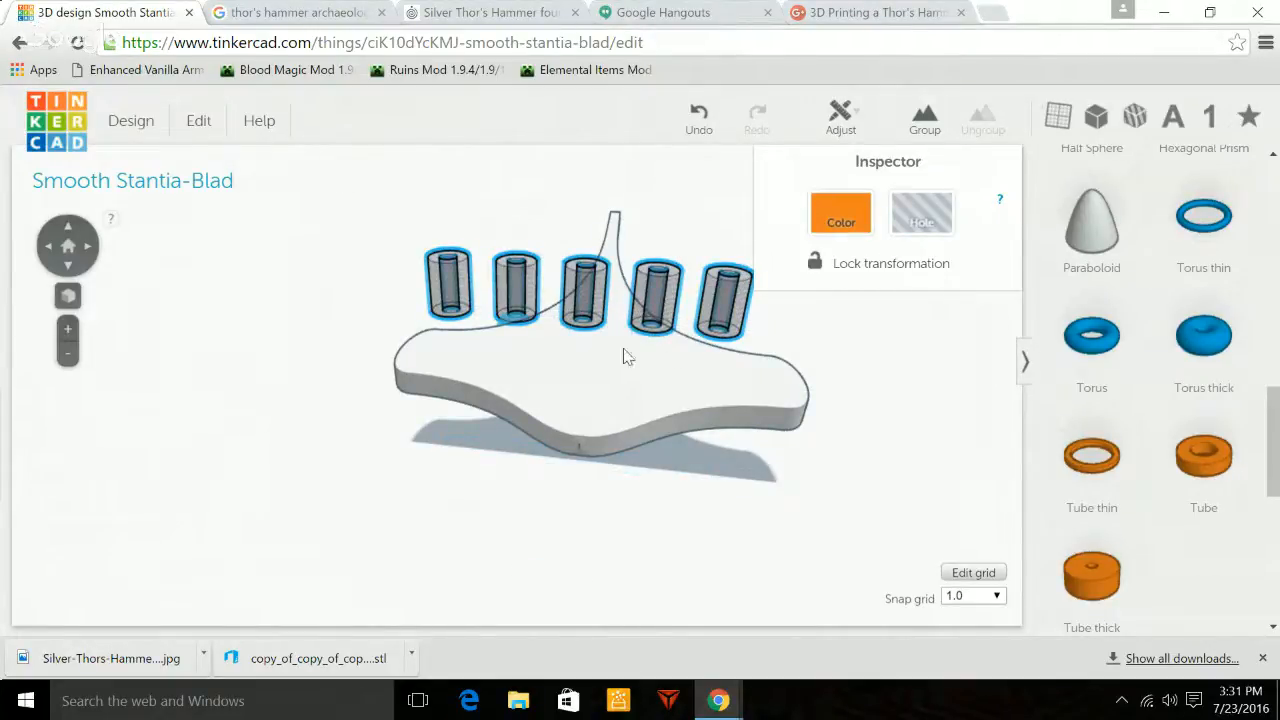
Move the row of five holes down onto the head plate.
{"action": "left_click_drag", "start_coordinate": [640, 312], "coordinate": [664, 340]}
{"action": "left_click_drag", "start_coordinate": [510, 245], "coordinate": [522, 422]}
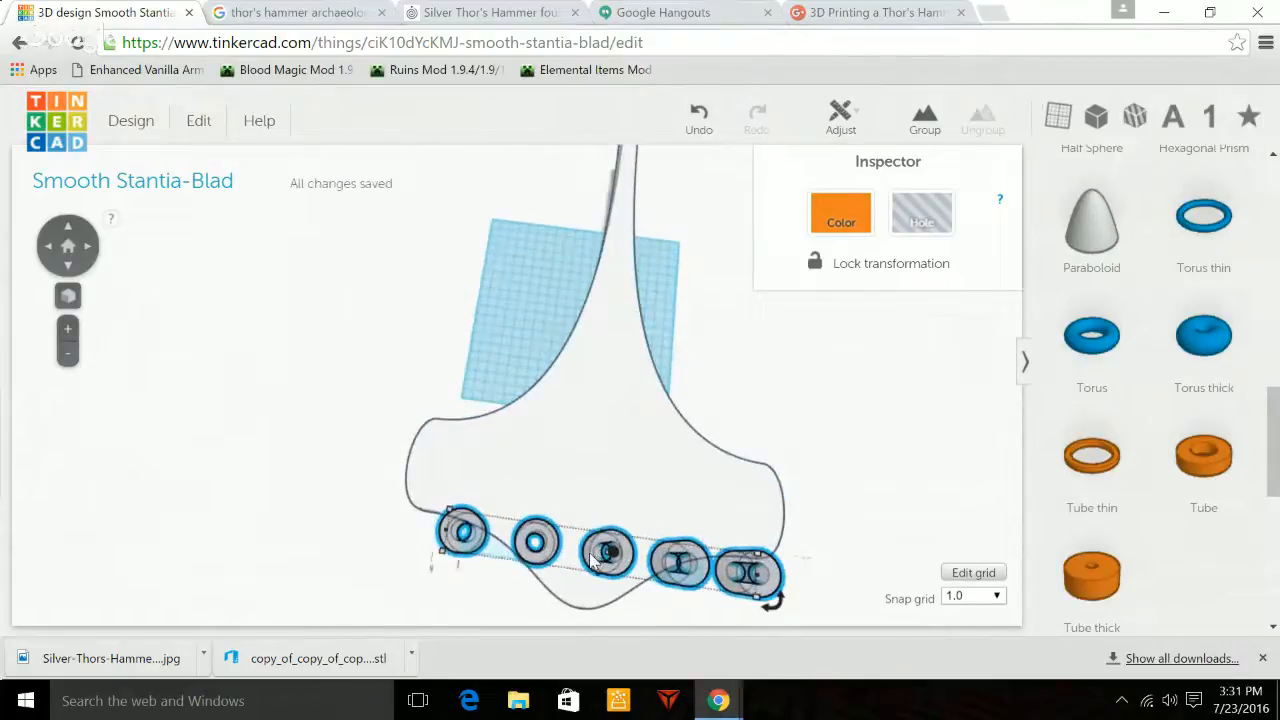
{"action": "left_click_drag", "start_coordinate": [592, 560], "coordinate": [579, 484]}
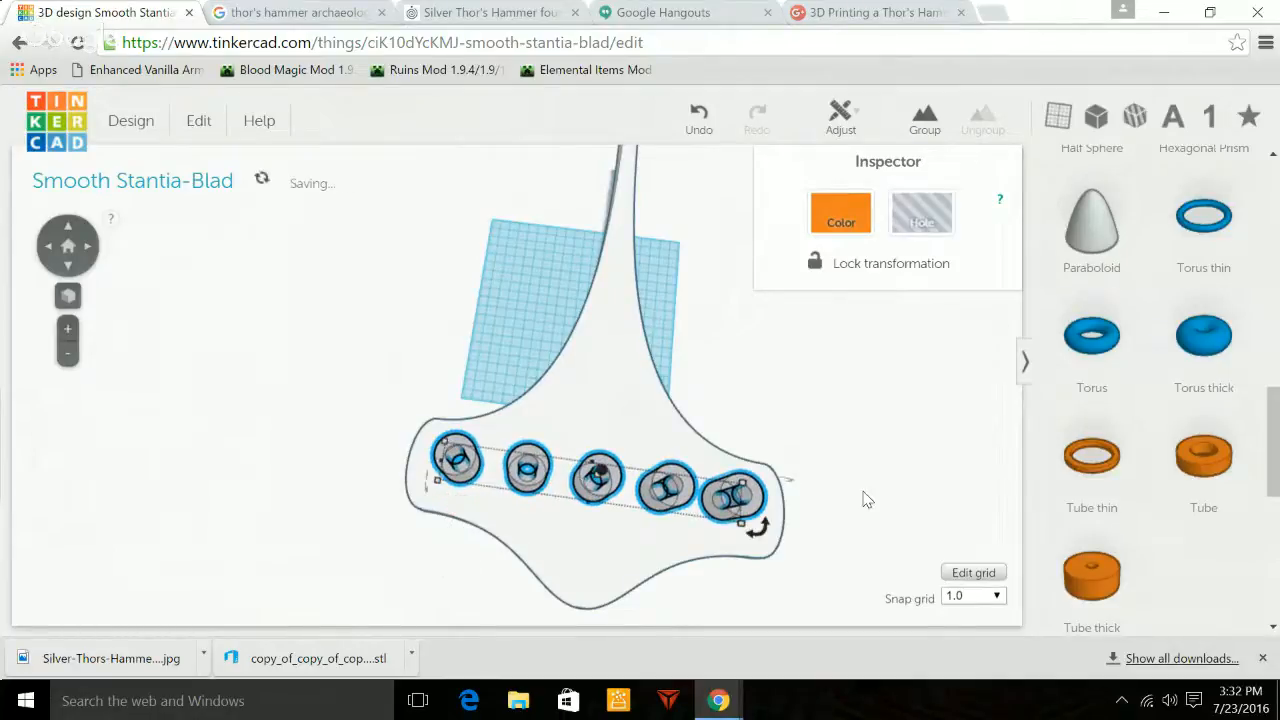
{"action": "left_click_drag", "start_coordinate": [866, 500], "coordinate": [785, 267]}
{"action": "left_click", "coordinate": [549, 324]}
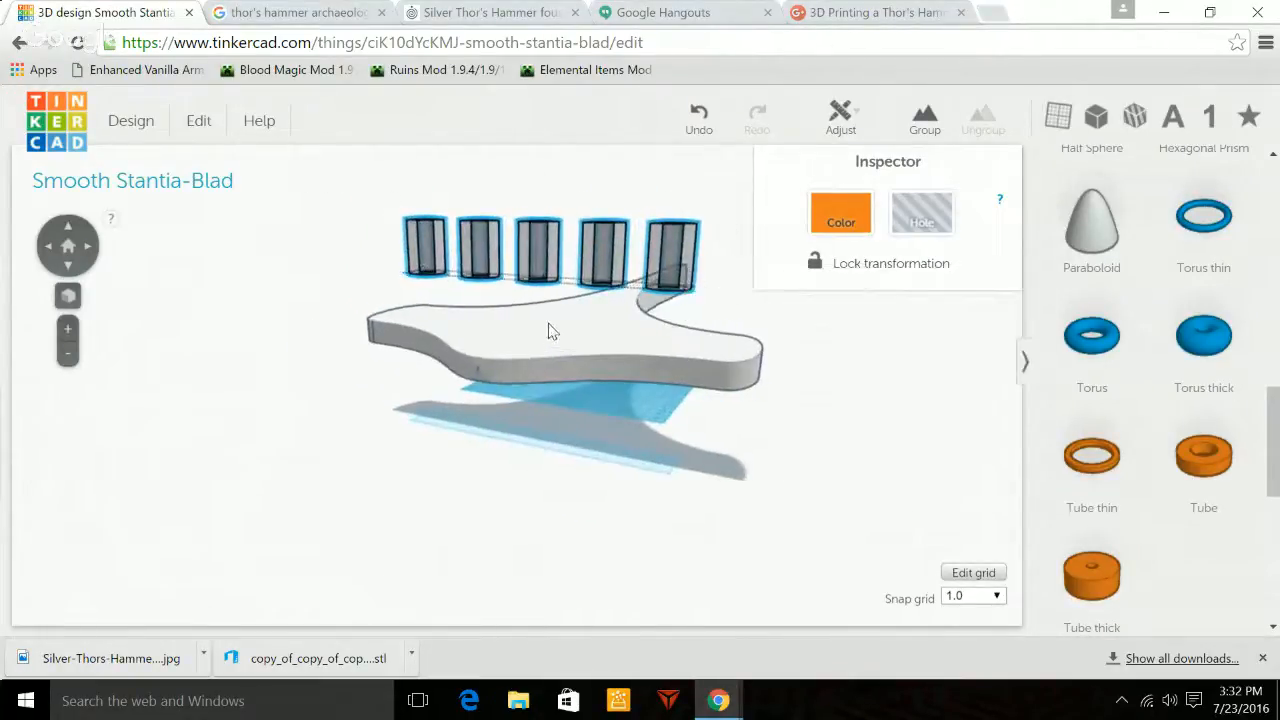
{"action": "left_click_drag", "start_coordinate": [549, 331], "coordinate": [565, 384]}
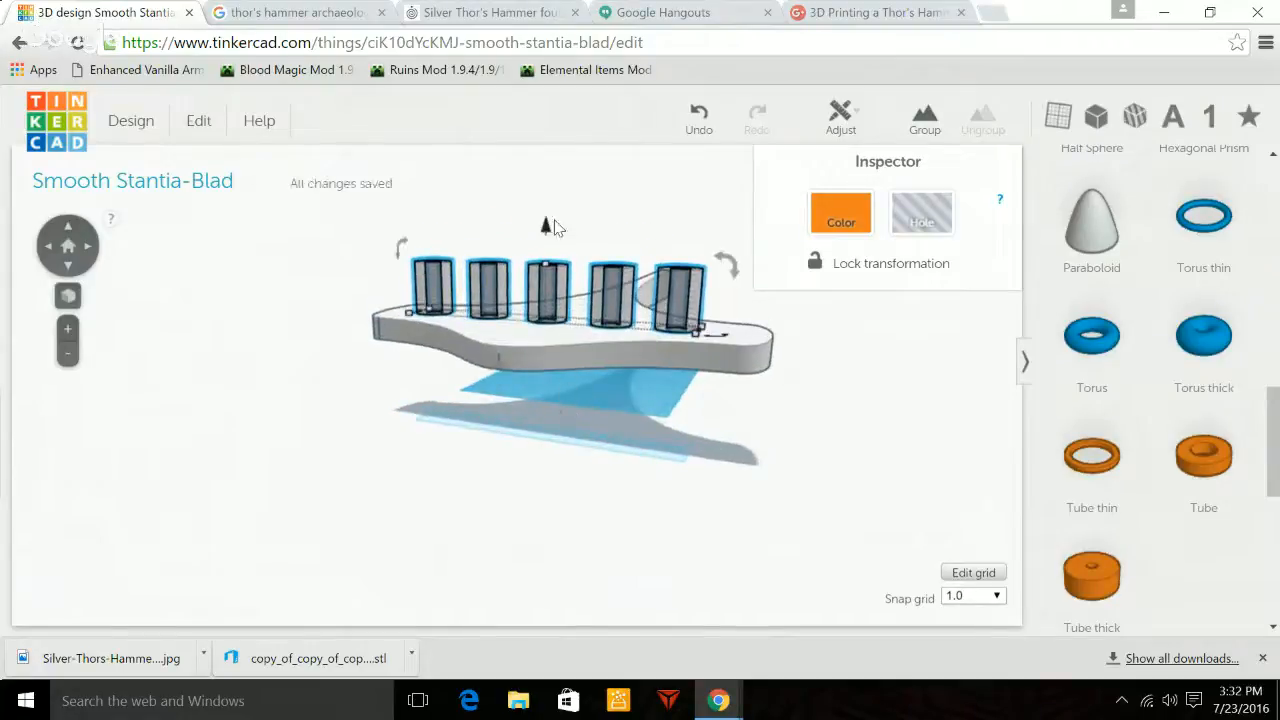
Lower the row of holes by 3 mm and check it from several angles.
{"action": "mouse_move", "coordinate": [548, 231]}
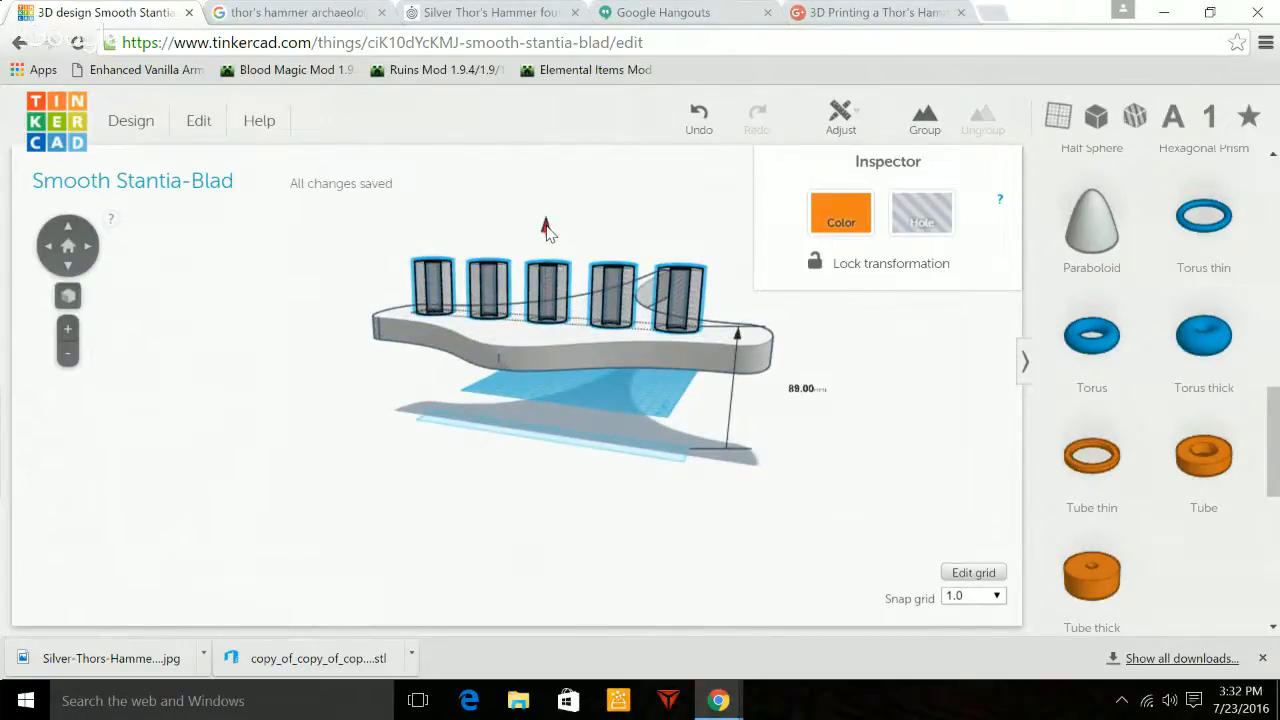
{"action": "key", "text": "ctrl+Down"}
{"action": "key", "text": "ctrl+Down"}
{"action": "key", "text": "ctrl+Down"}
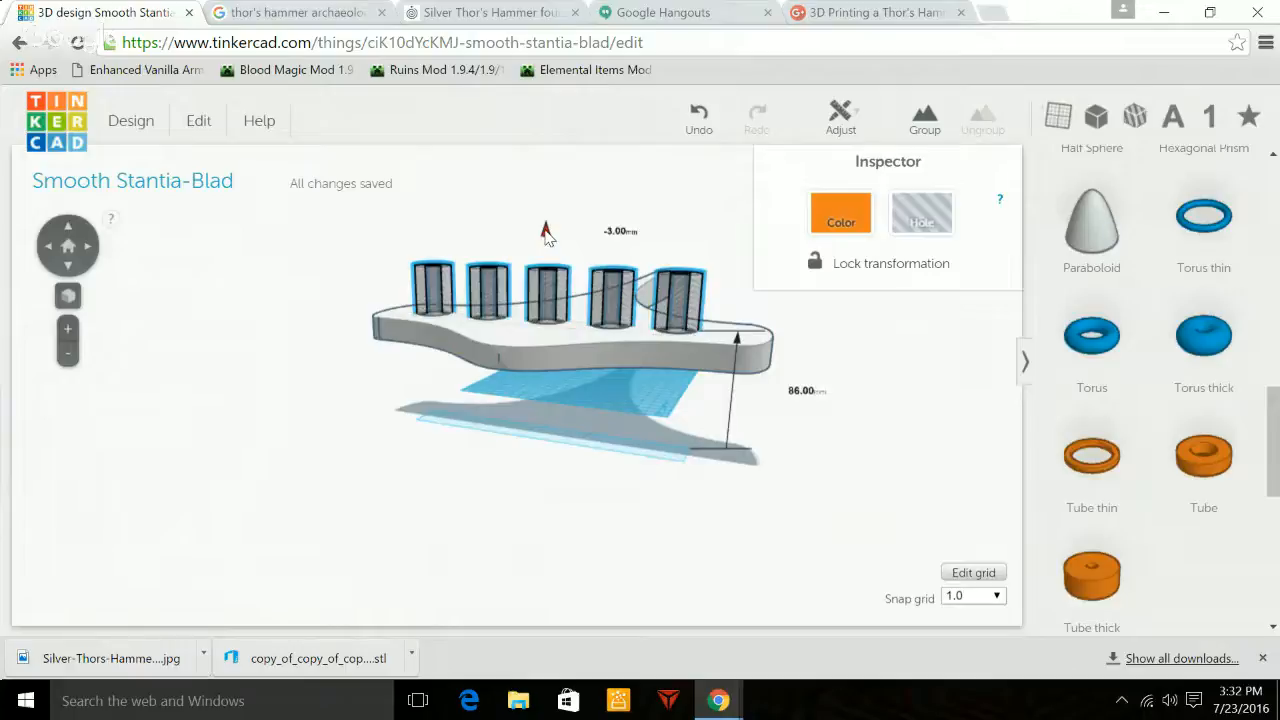
{"action": "left_click_drag", "start_coordinate": [480, 480], "coordinate": [592, 718]}
{"action": "right_click", "coordinate": [569, 717]}
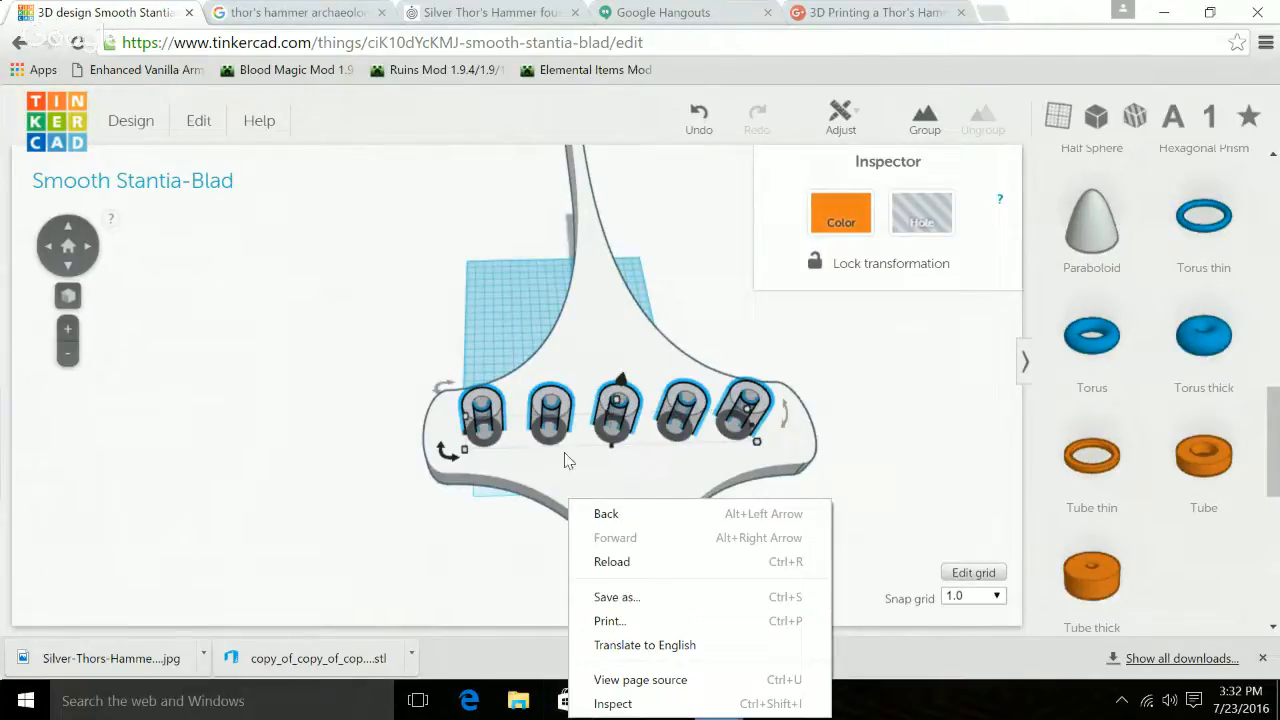
{"action": "left_click_drag", "start_coordinate": [856, 471], "coordinate": [742, 400]}
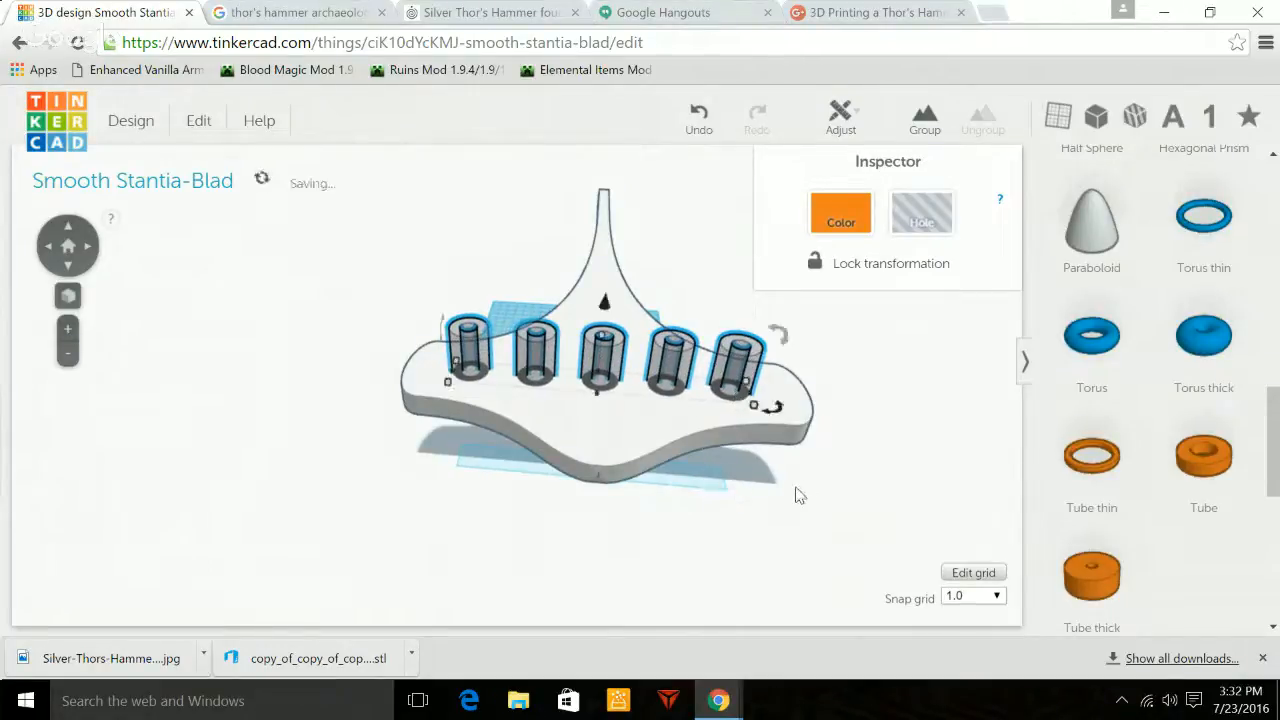
{"action": "left_click_drag", "start_coordinate": [817, 534], "coordinate": [545, 663]}
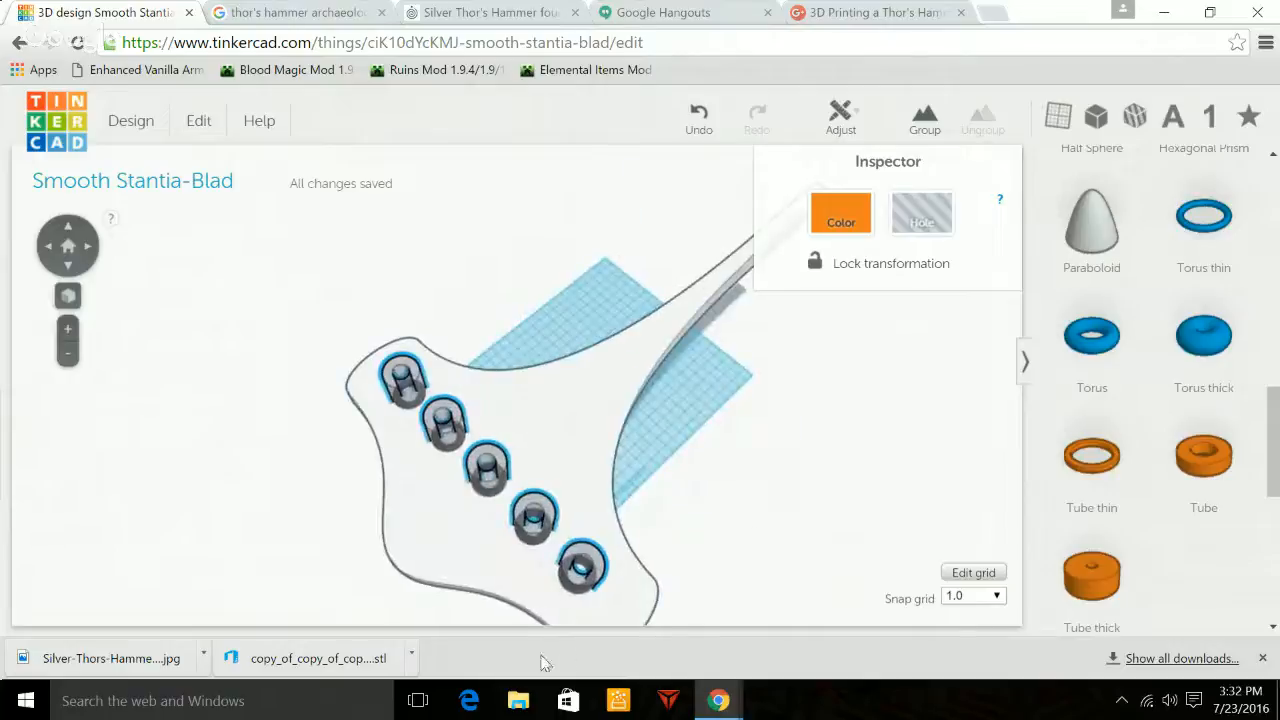
{"action": "left_click_drag", "start_coordinate": [639, 709], "coordinate": [860, 594]}
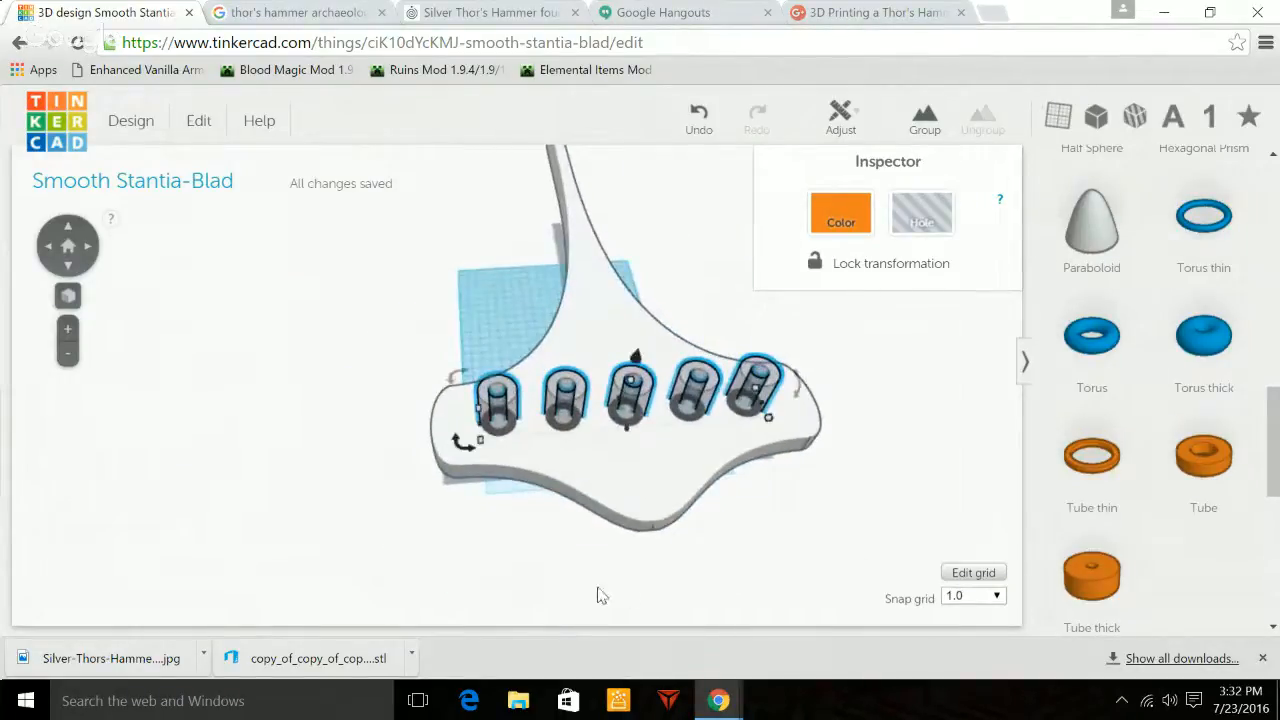
{"action": "left_click", "coordinate": [550, 582]}
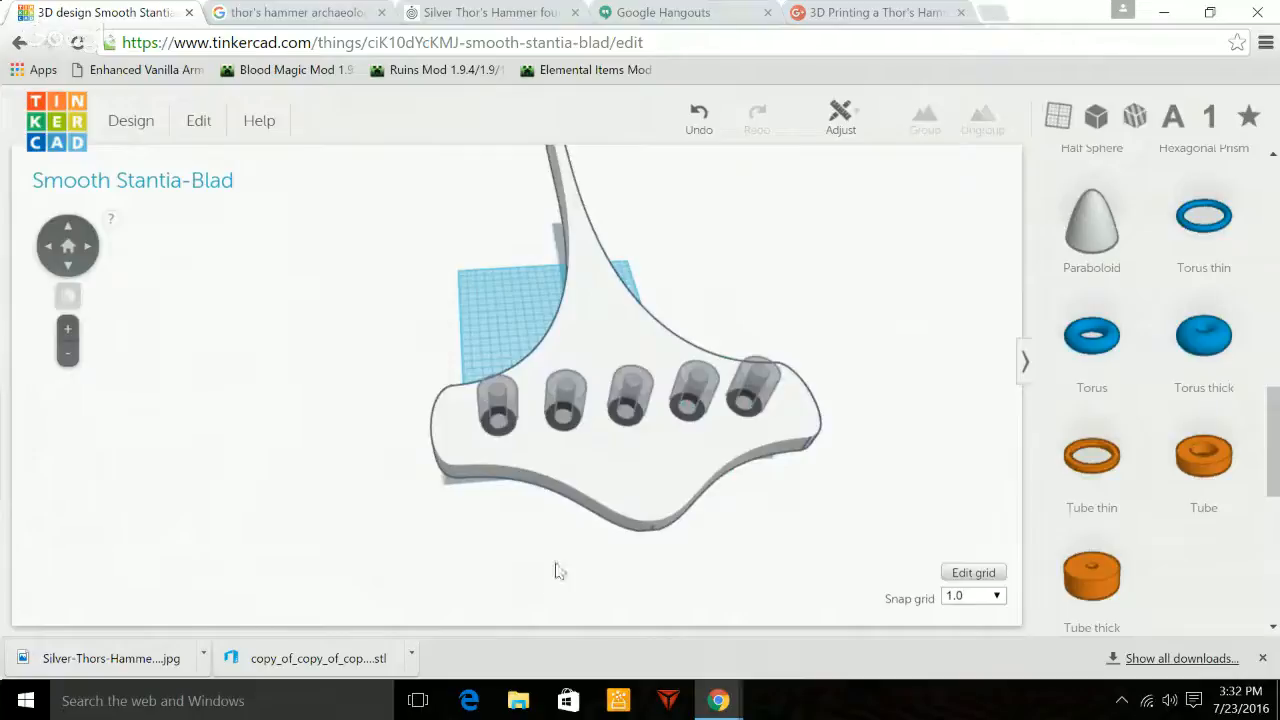
Duplicate the middle hole twice, placing one copy below and one above the row's center.
{"action": "left_click", "coordinate": [632, 412]}
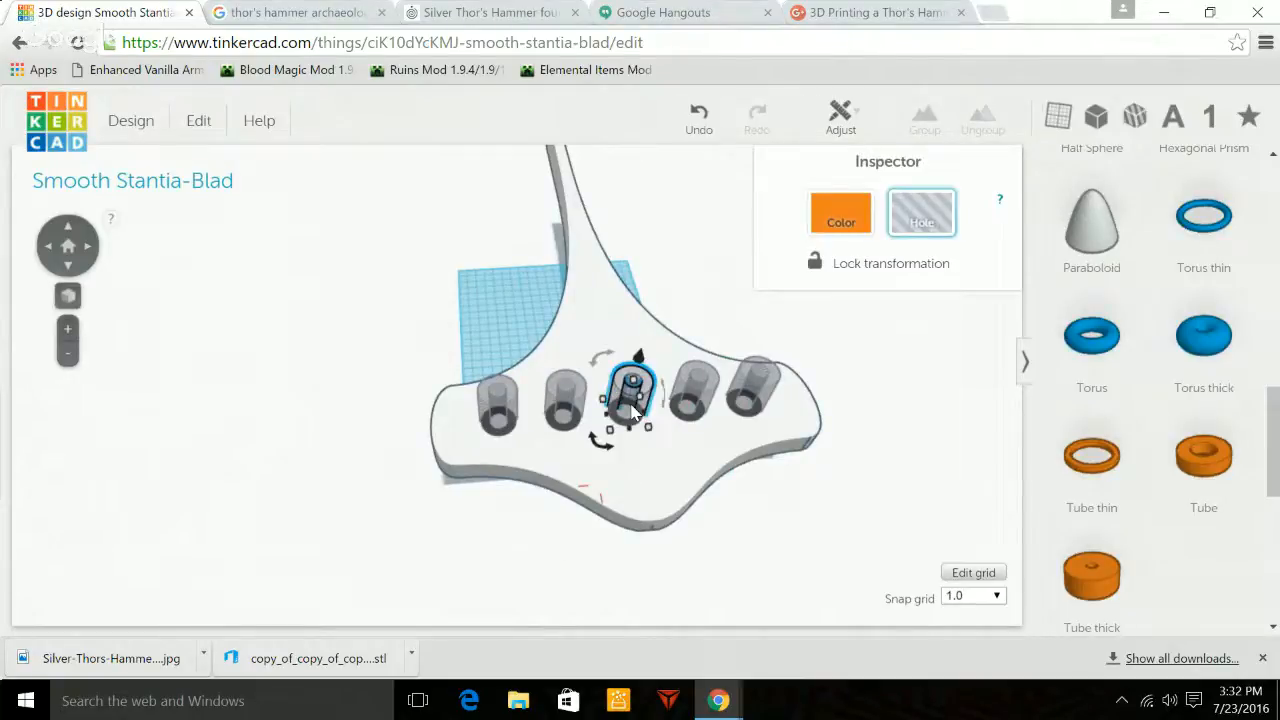
{"action": "key", "text": "ctrl+v"}
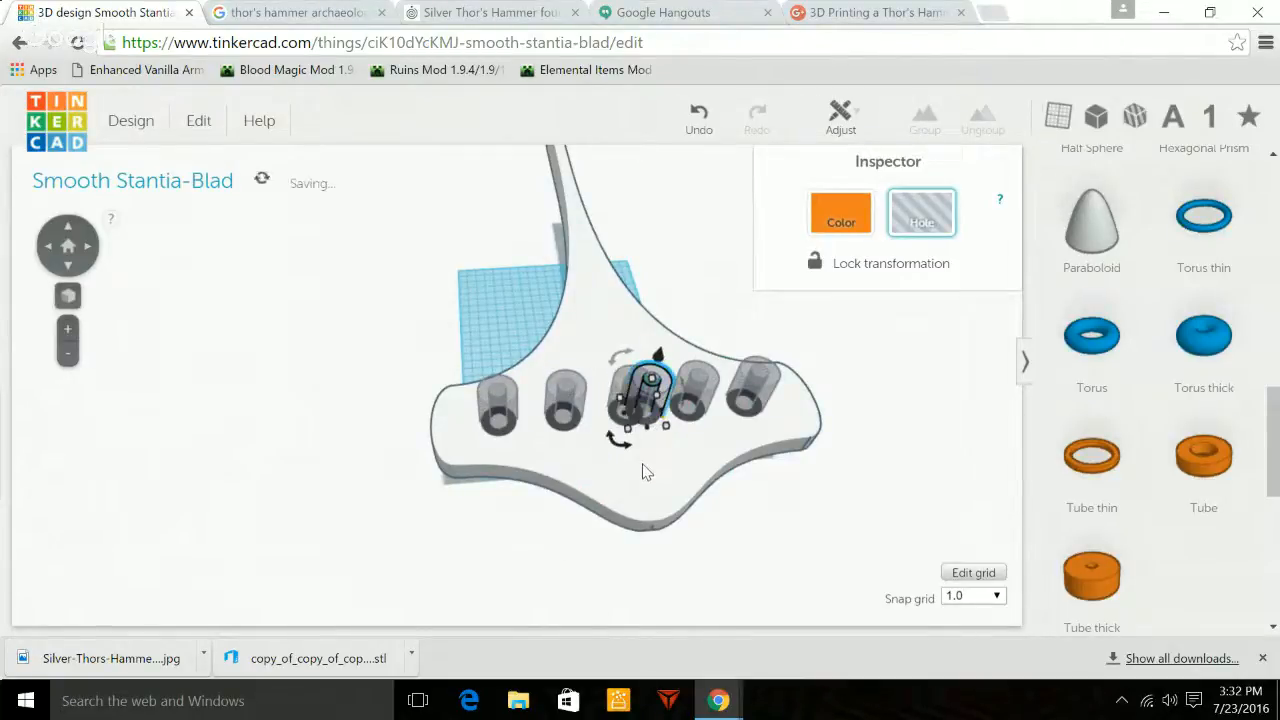
{"action": "left_click_drag", "start_coordinate": [657, 425], "coordinate": [658, 462]}
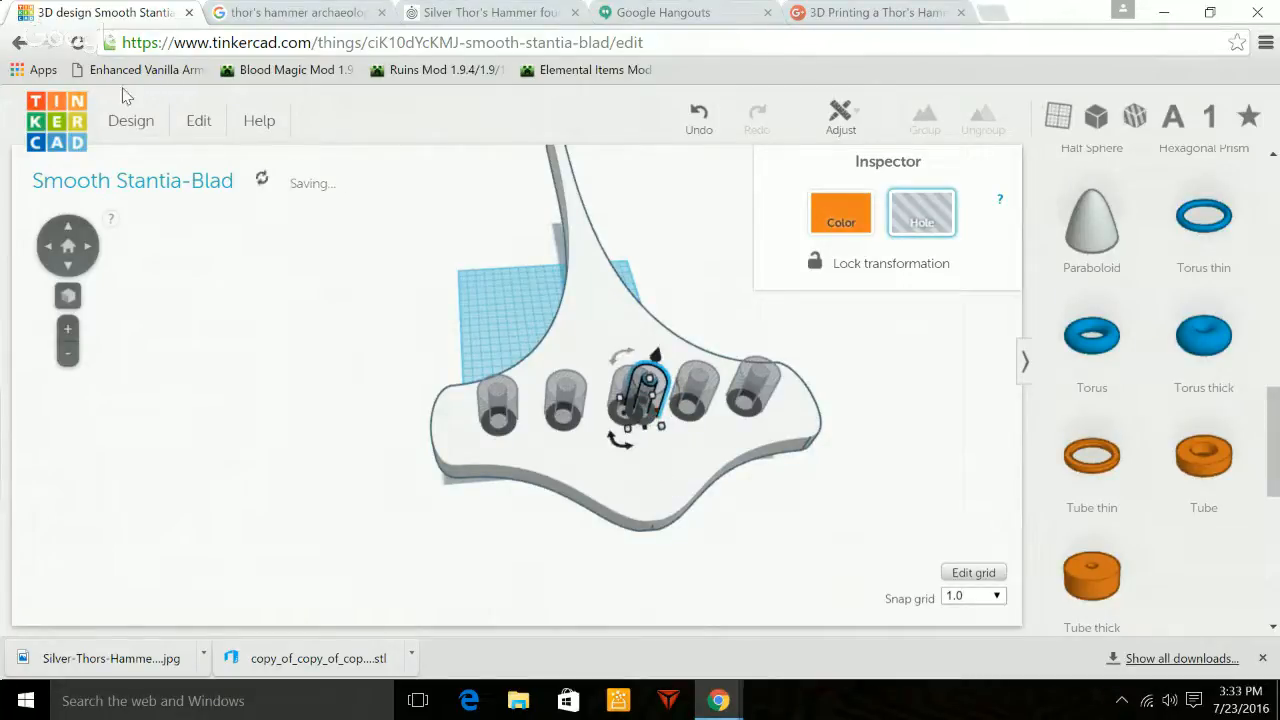
{"action": "left_click", "coordinate": [697, 116]}
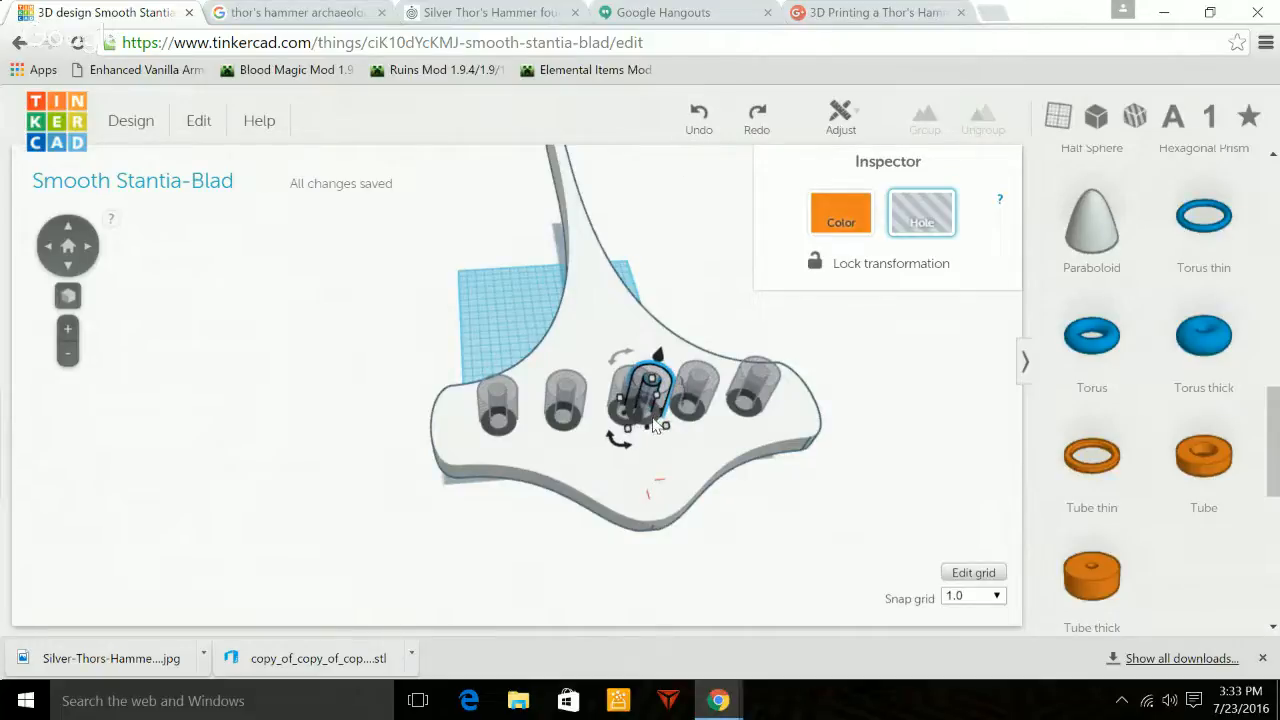
{"action": "left_click_drag", "start_coordinate": [655, 425], "coordinate": [658, 468]}
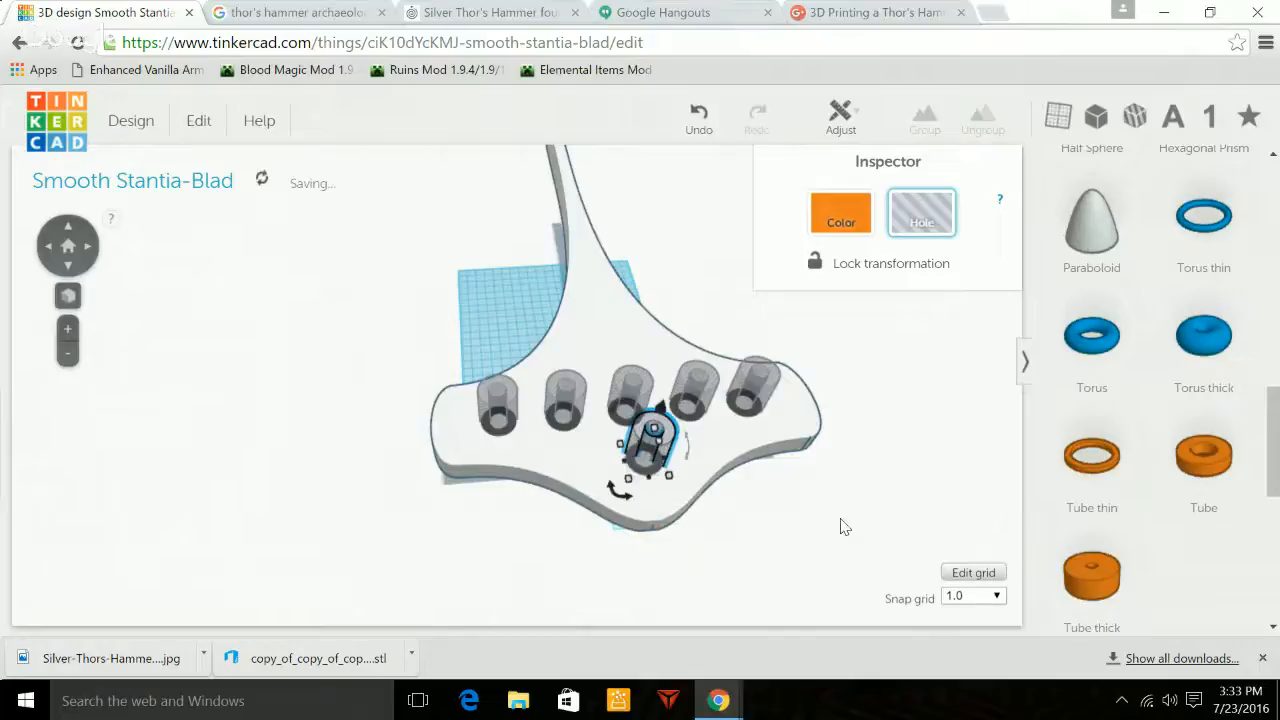
{"action": "left_click_drag", "start_coordinate": [841, 522], "coordinate": [700, 652]}
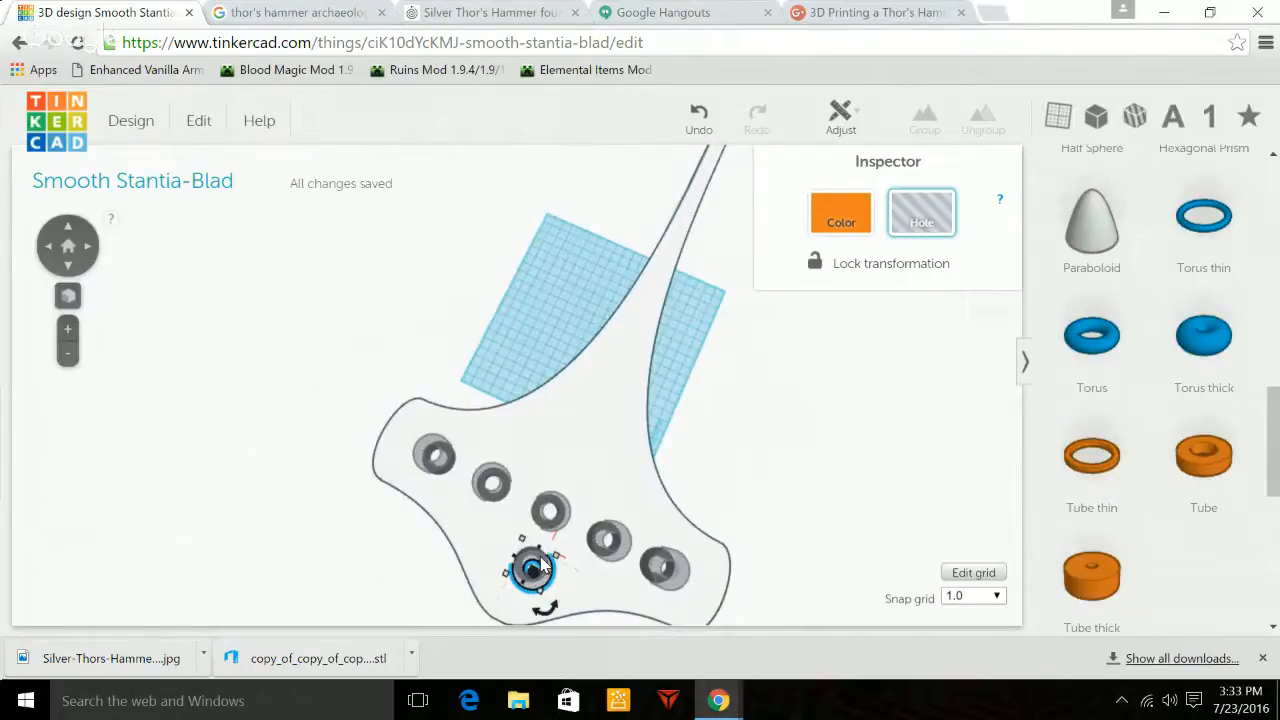
{"action": "left_click_drag", "start_coordinate": [540, 565], "coordinate": [539, 562]}
{"action": "left_click_drag", "start_coordinate": [534, 554], "coordinate": [534, 554]}
{"action": "key", "text": "ctrl+v"}
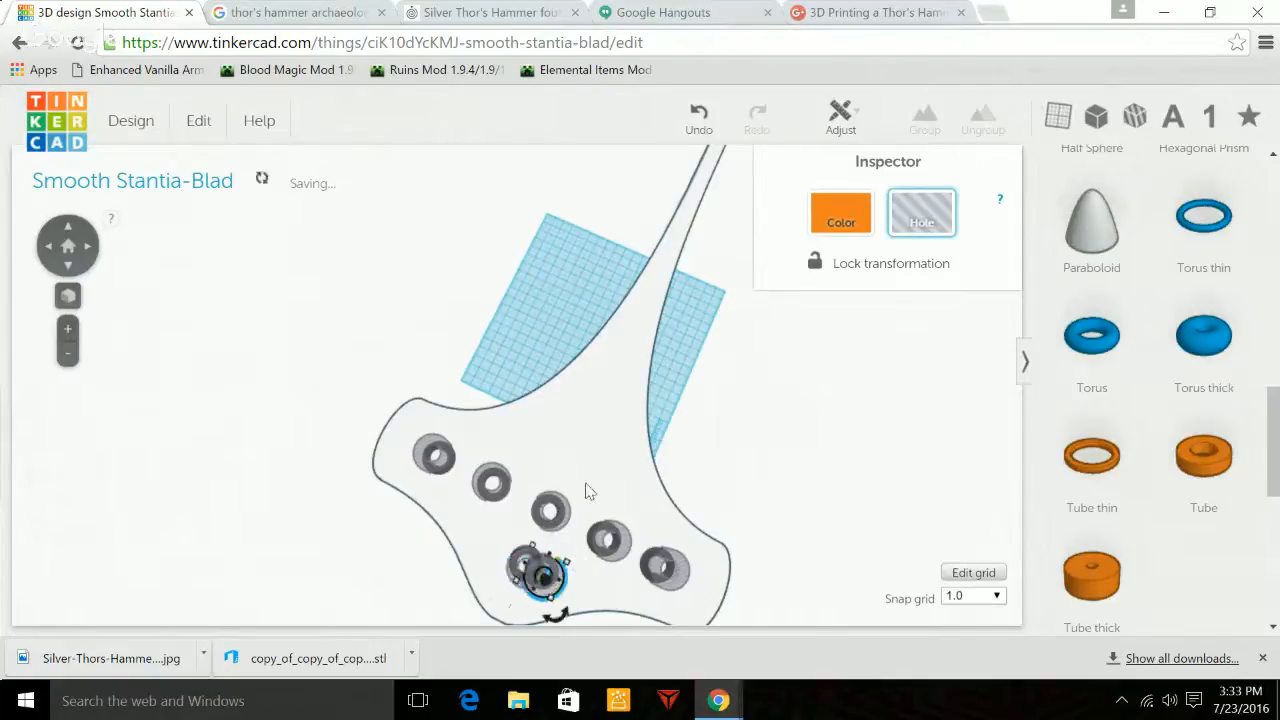
{"action": "left_click_drag", "start_coordinate": [547, 593], "coordinate": [586, 466]}
{"action": "left_click_drag", "start_coordinate": [737, 519], "coordinate": [588, 296]}
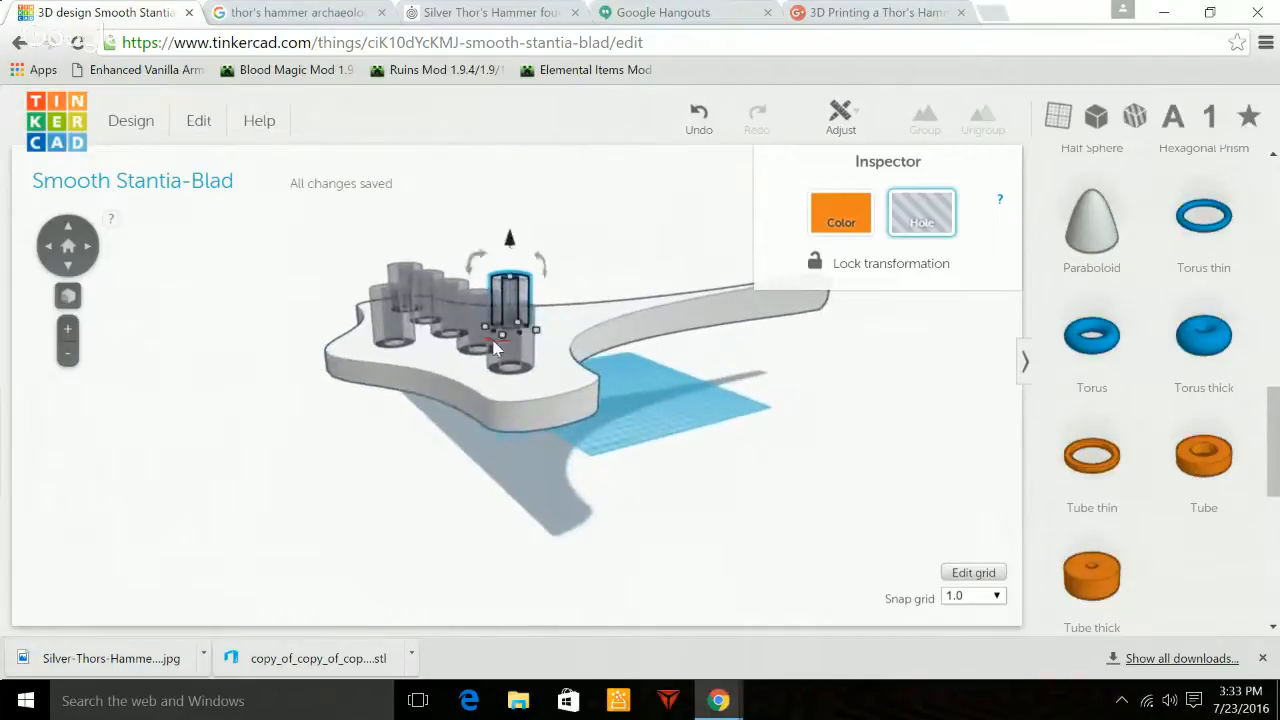
Raise the left hole 5 mm and adjust the right-hand hole's height above the workplane.
{"action": "left_click", "coordinate": [396, 349]}
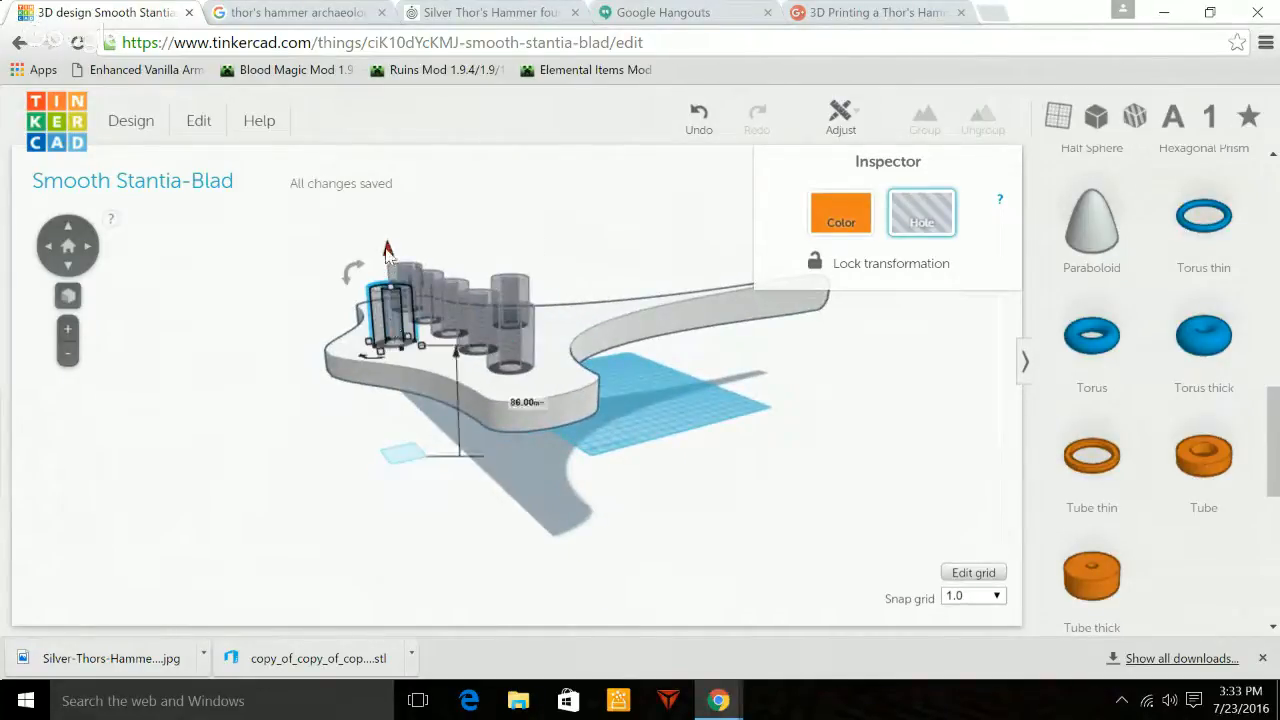
{"action": "left_click_drag", "start_coordinate": [388, 250], "coordinate": [394, 258]}
{"action": "left_click_drag", "start_coordinate": [666, 363], "coordinate": [565, 350]}
{"action": "left_click", "coordinate": [468, 303]}
{"action": "mouse_move", "coordinate": [466, 236]}
{"action": "left_mouse_down"}
{"action": "mouse_move", "coordinate": [467, 212]}
{"action": "mouse_move", "coordinate": [467, 240]}
{"action": "left_mouse_up"}
{"action": "left_click_drag", "start_coordinate": [417, 452], "coordinate": [747, 668]}
{"action": "right_click", "coordinate": [747, 668]}
{"action": "left_click", "coordinate": [417, 341]}
{"action": "scroll", "coordinate": [417, 341], "scroll_direction": "down", "scroll_amount": 5}
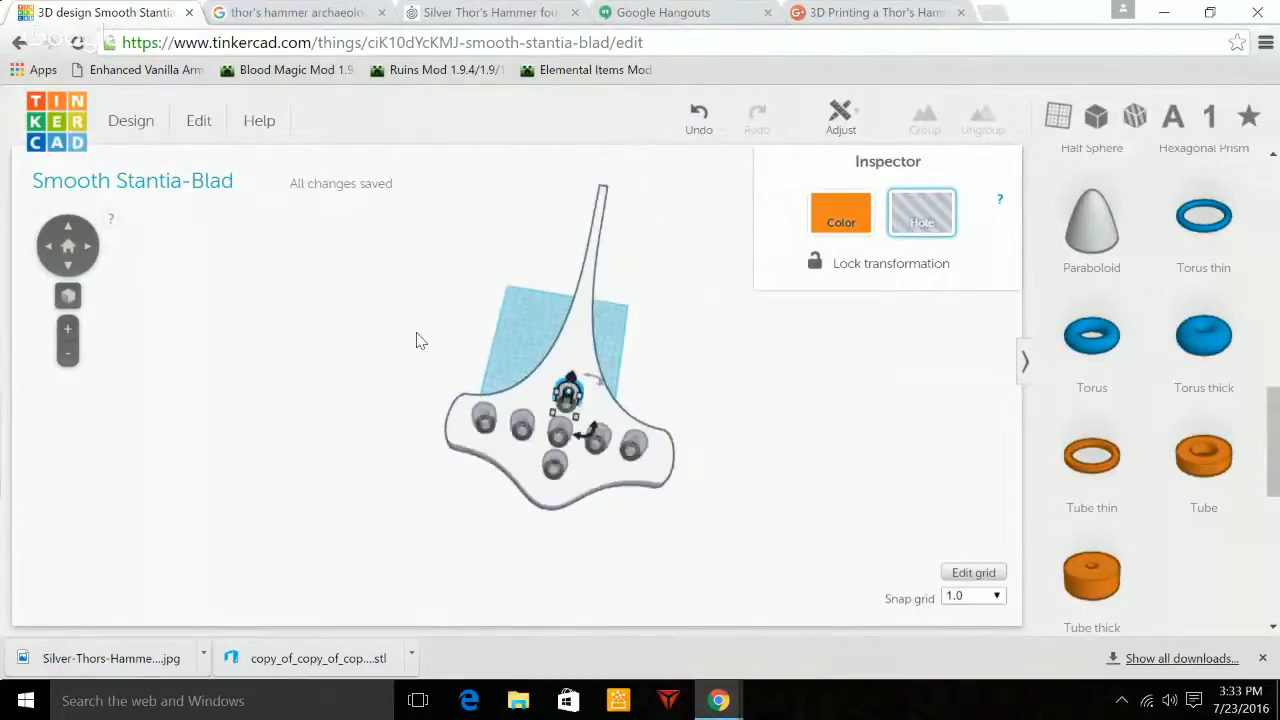
{"action": "scroll", "coordinate": [417, 341], "scroll_direction": "up", "scroll_amount": 3}
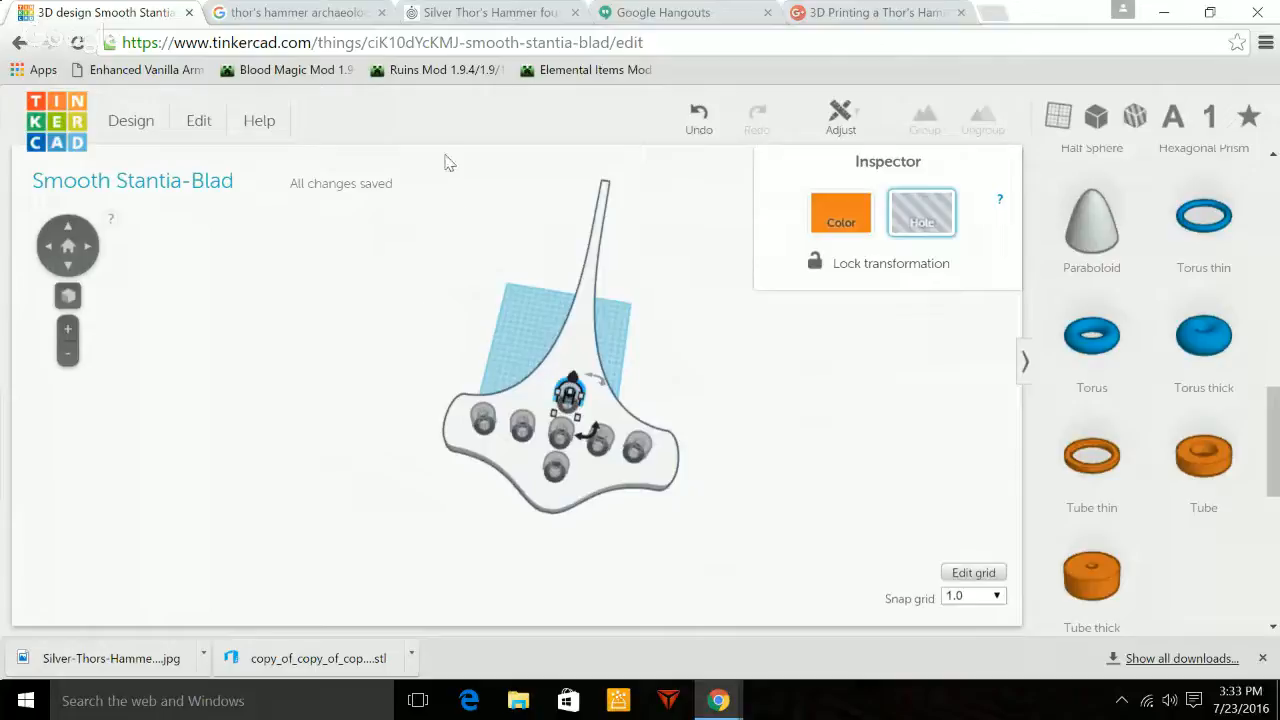
Select the head plate and all seven hole shapes and group them.
{"action": "left_click_drag", "start_coordinate": [414, 157], "coordinate": [720, 563]}
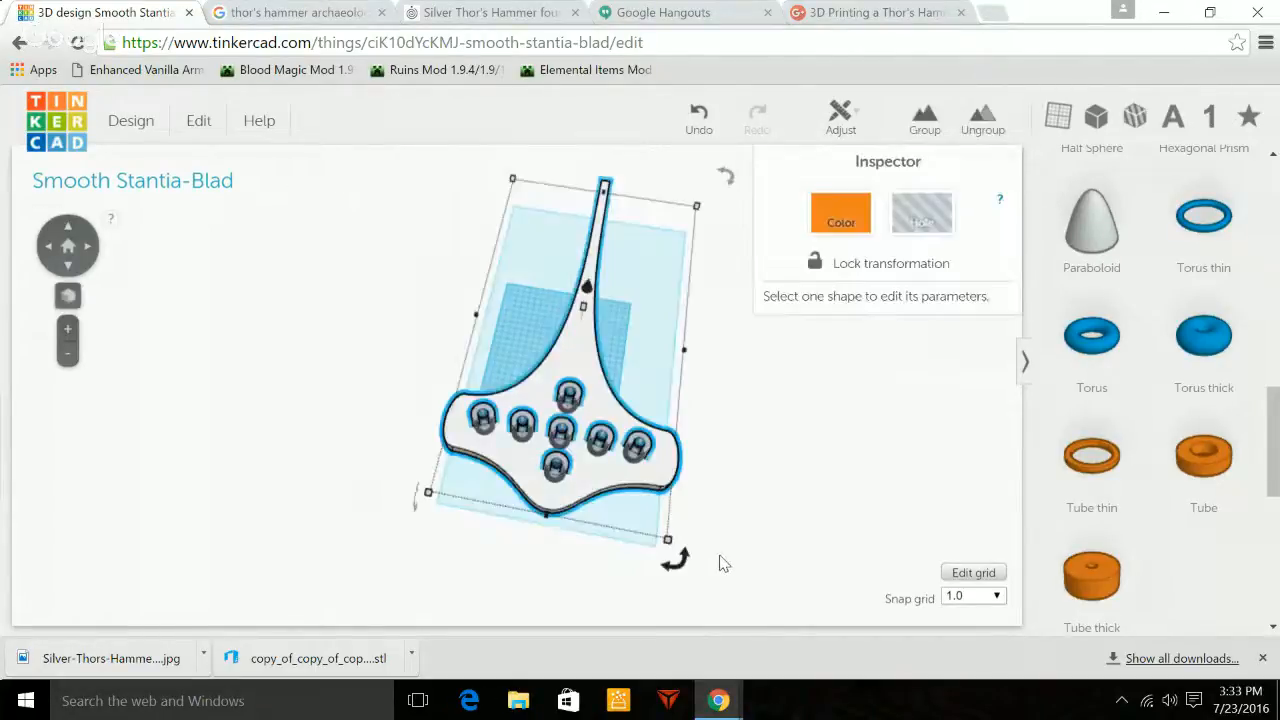
{"action": "left_click", "coordinate": [925, 120]}
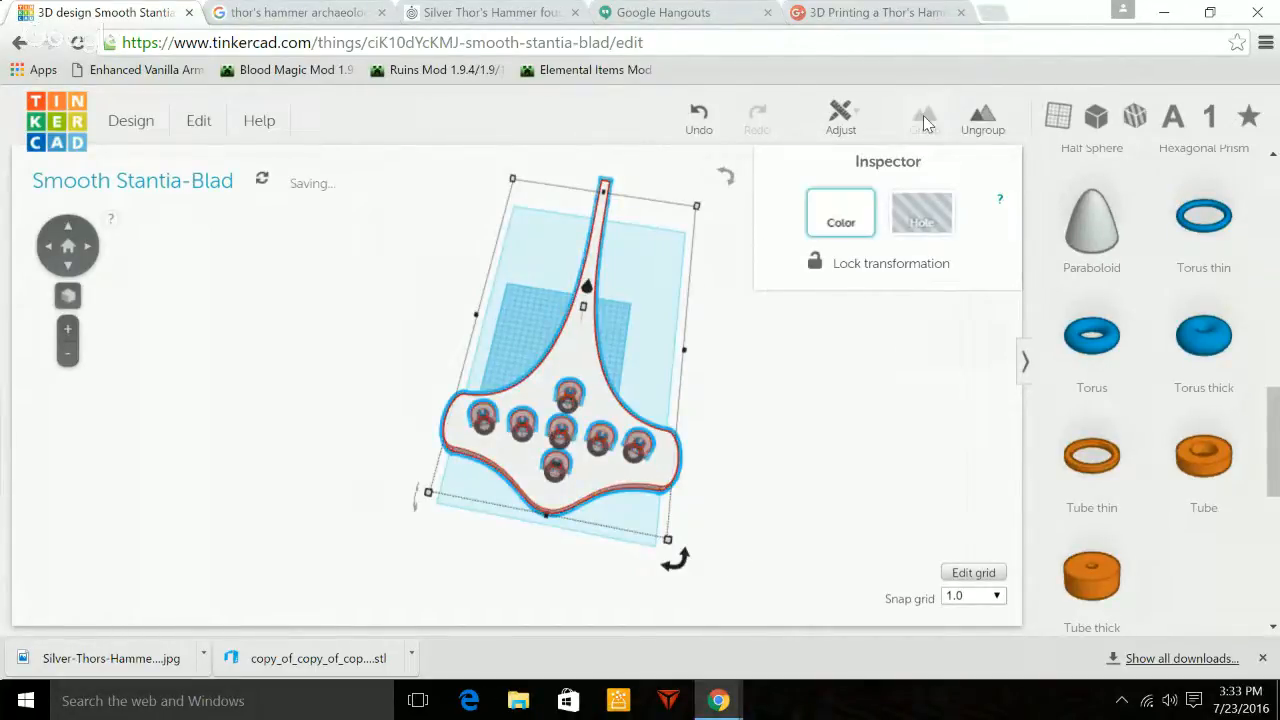
{"action": "left_click", "coordinate": [738, 539]}
Compare the holed hammer with the reference photo from a low oblique view.
{"action": "left_click_drag", "start_coordinate": [673, 566], "coordinate": [630, 522]}
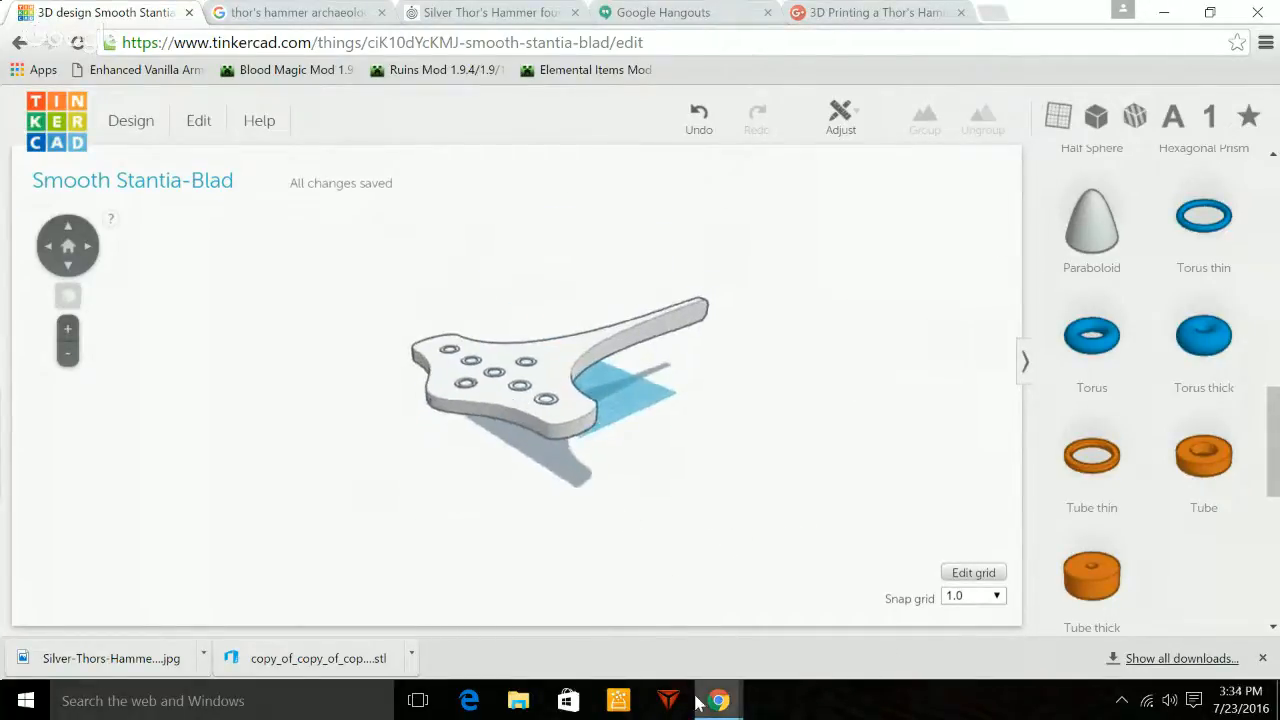
{"action": "left_click", "coordinate": [262, 14]}
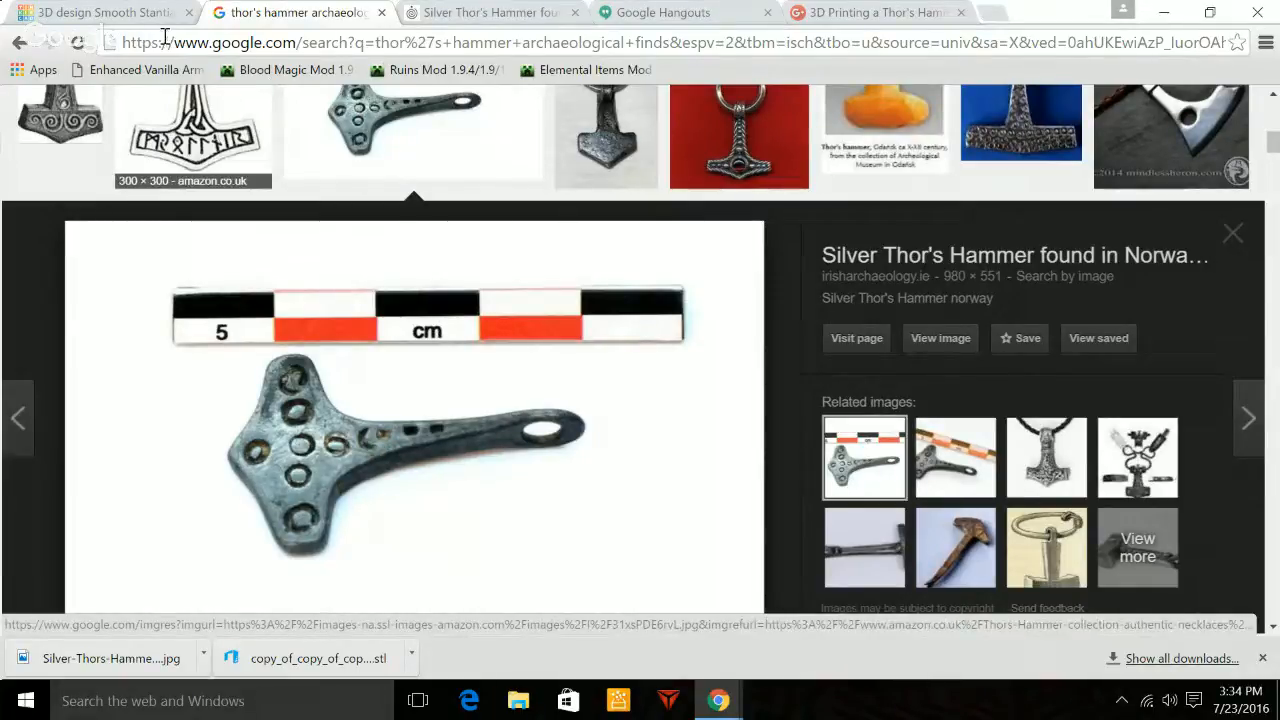
{"action": "left_click", "coordinate": [112, 14]}
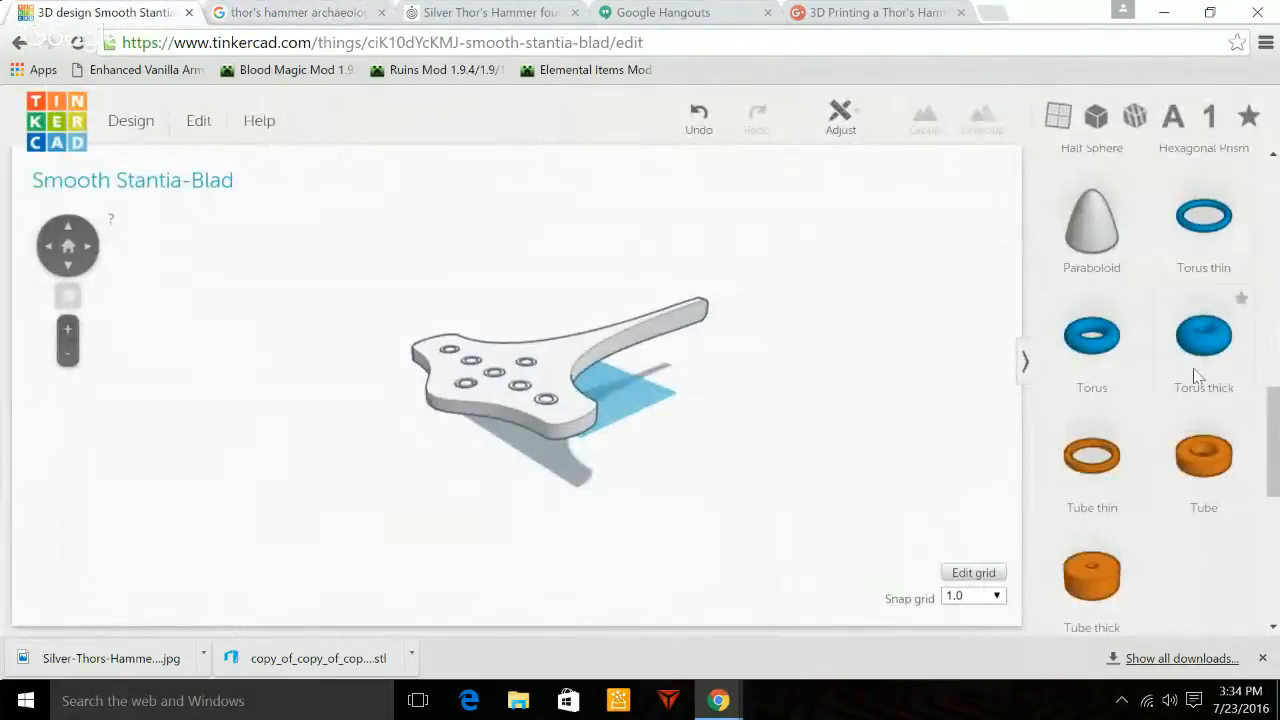
{"action": "scroll", "coordinate": [1180, 392], "scroll_direction": "up", "scroll_amount": 8}
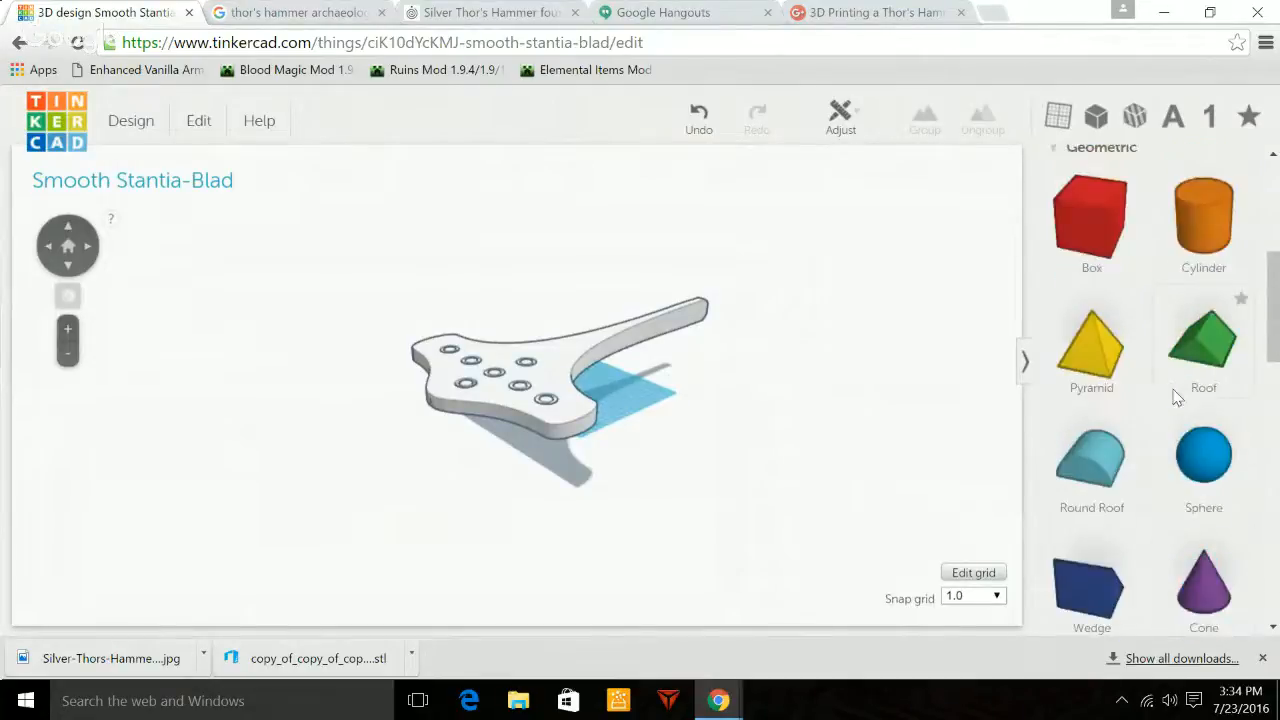
Add a cylinder from Geometric, rotate it 90° onto its side, and make it a Hole.
{"action": "left_click_drag", "start_coordinate": [1195, 213], "coordinate": [480, 298]}
{"action": "left_click", "coordinate": [782, 470]}
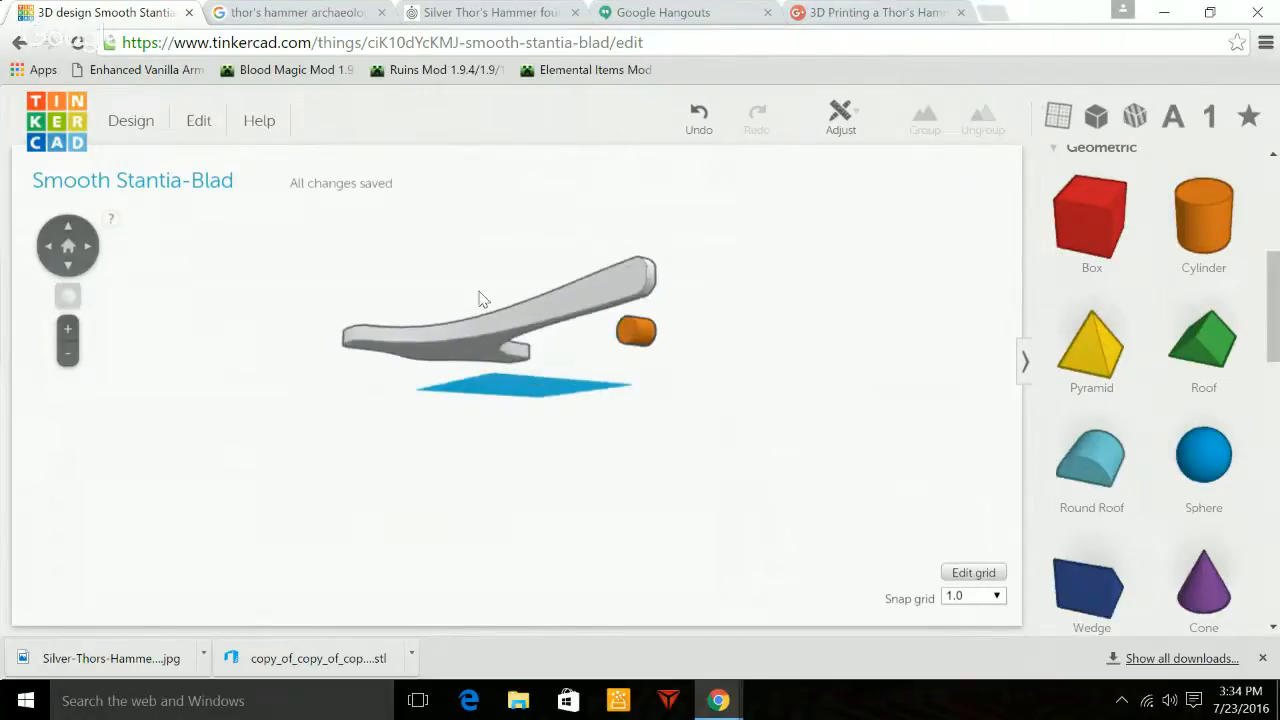
{"action": "left_click", "coordinate": [634, 333]}
{"action": "left_click", "coordinate": [921, 212]}
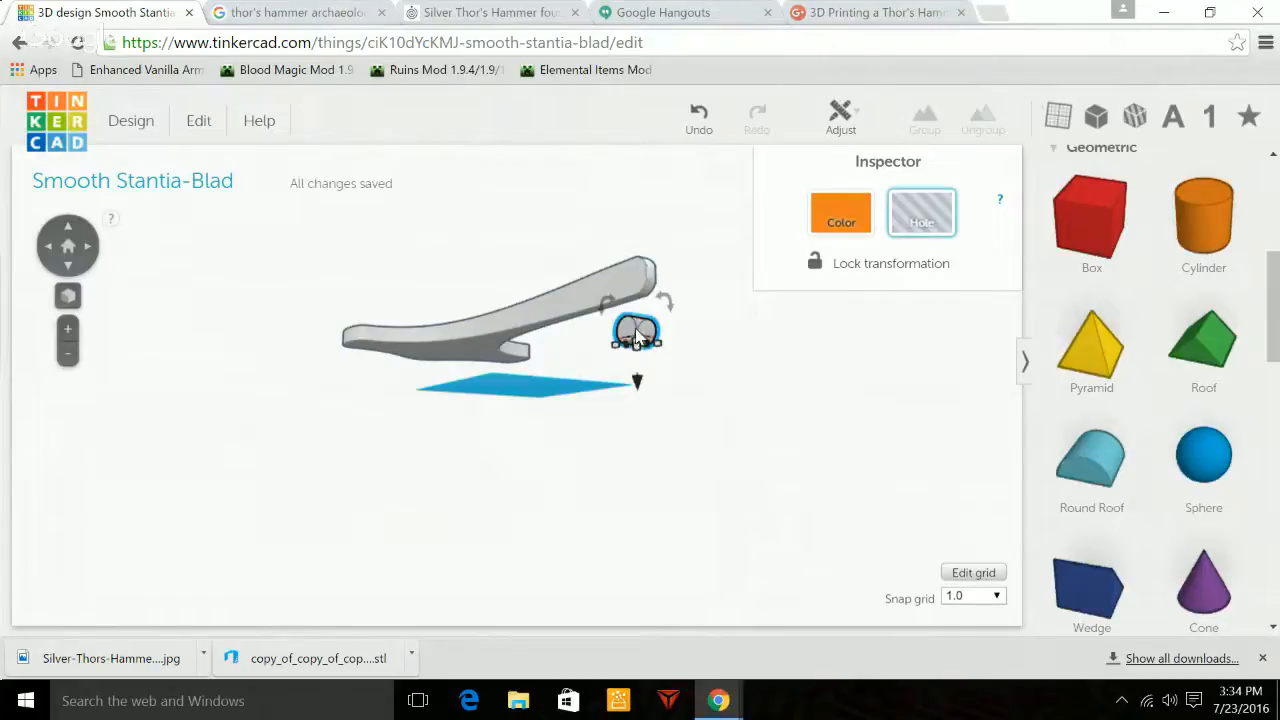
Move the cylinder hole beside the handle tip and select the hammer along with it.
{"action": "left_click_drag", "start_coordinate": [645, 333], "coordinate": [636, 274]}
{"action": "scroll", "coordinate": [647, 343], "scroll_direction": "up", "scroll_amount": 4}
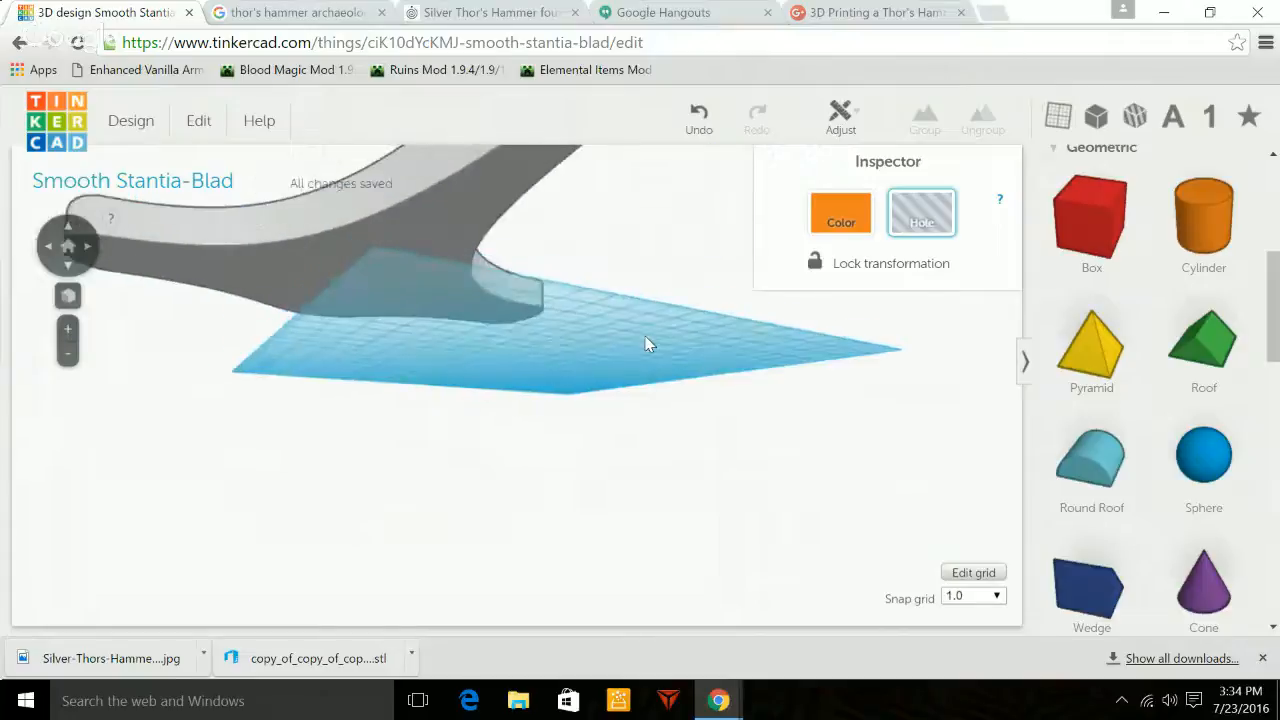
{"action": "scroll", "coordinate": [620, 352], "scroll_direction": "down", "scroll_amount": 6}
{"action": "left_click_drag", "start_coordinate": [605, 370], "coordinate": [773, 487]}
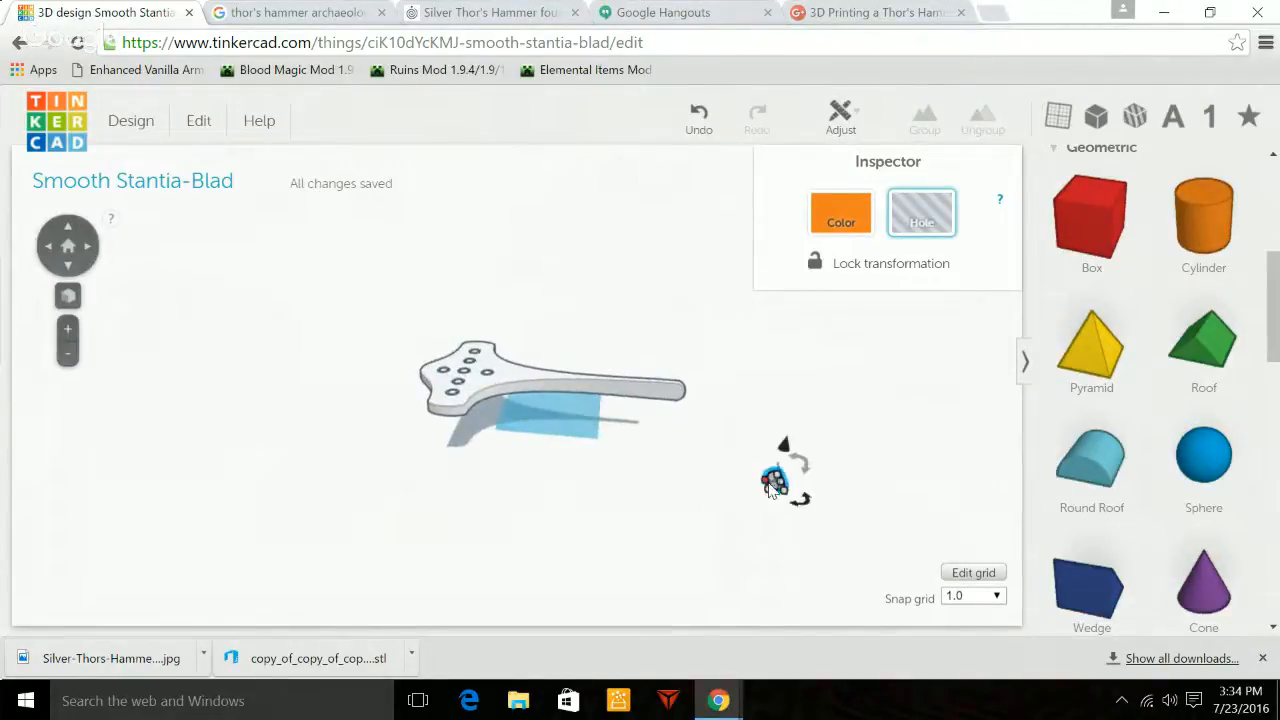
{"action": "left_click", "coordinate": [644, 399], "text": "shift"}
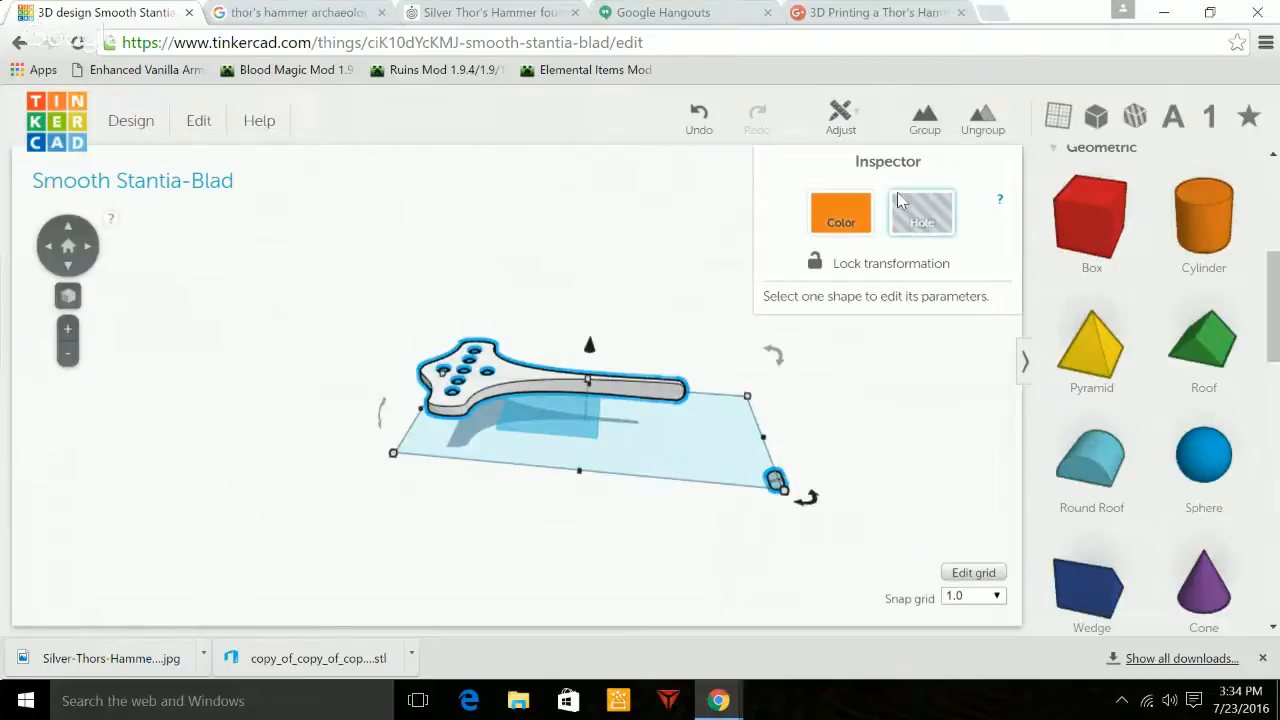
Align the hole and hammer on their middle points across both horizontal axes.
{"action": "left_click", "coordinate": [840, 115]}
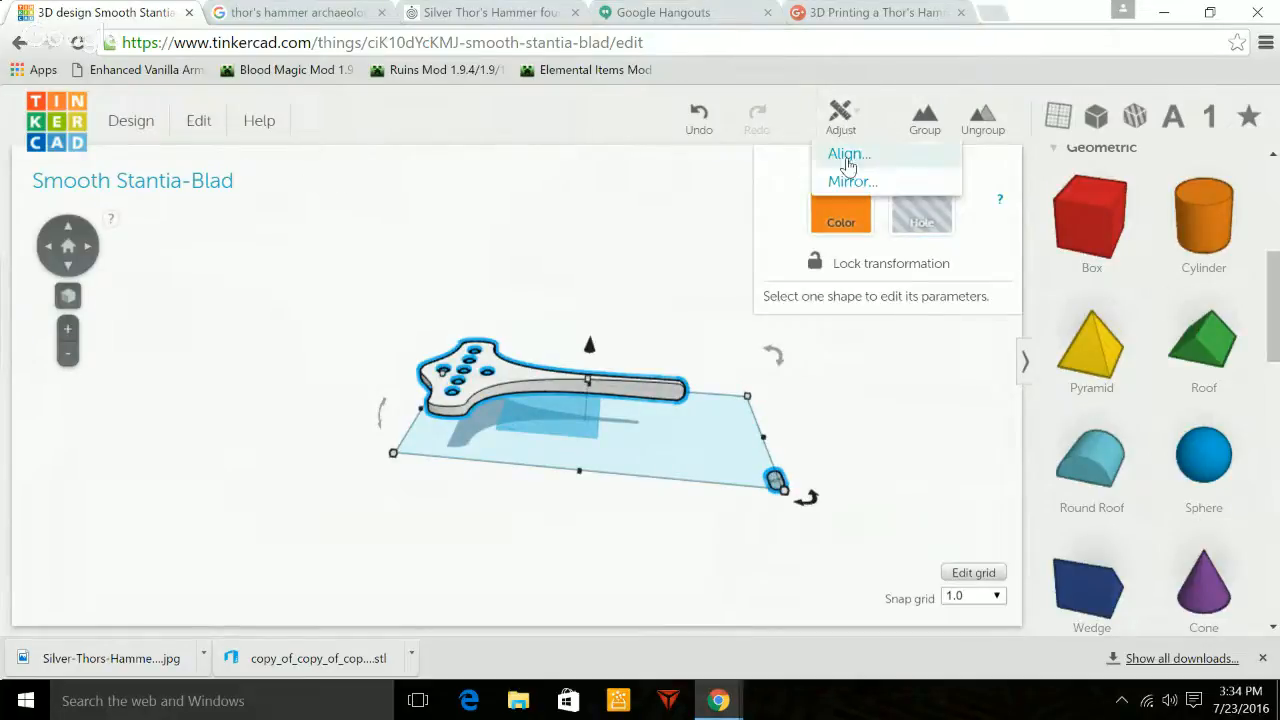
{"action": "left_click", "coordinate": [845, 157]}
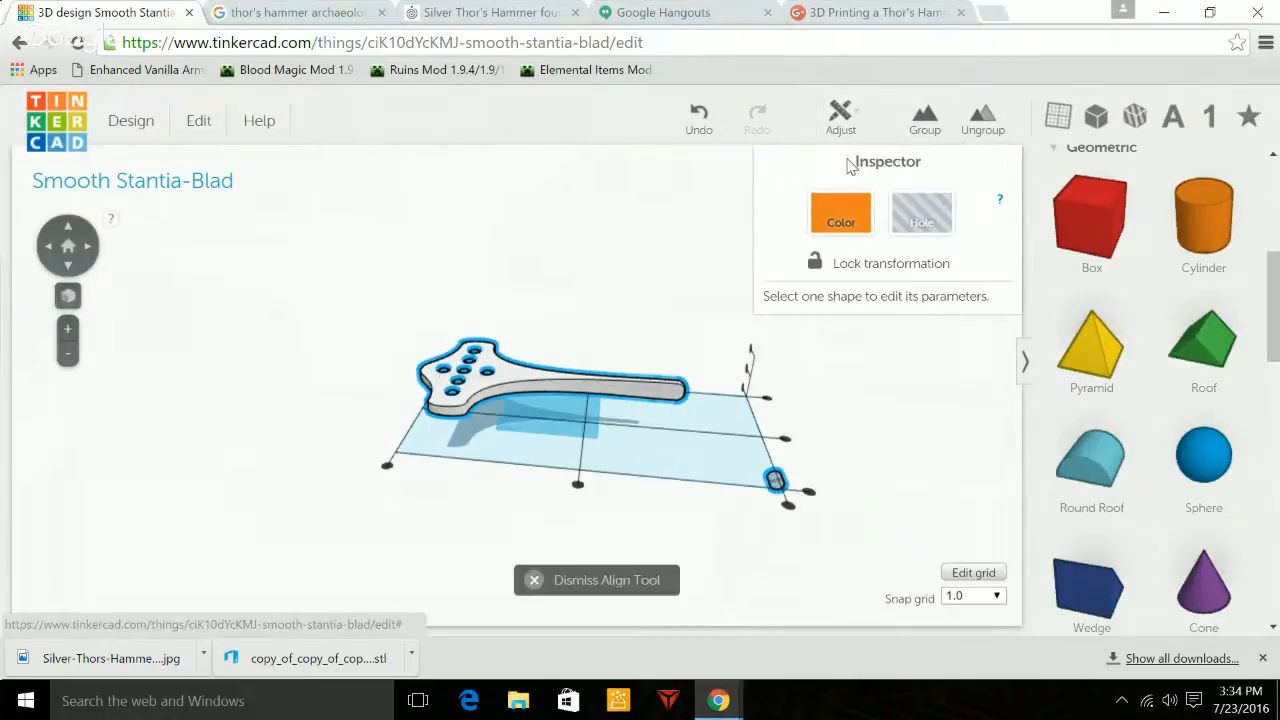
{"action": "left_click", "coordinate": [786, 439]}
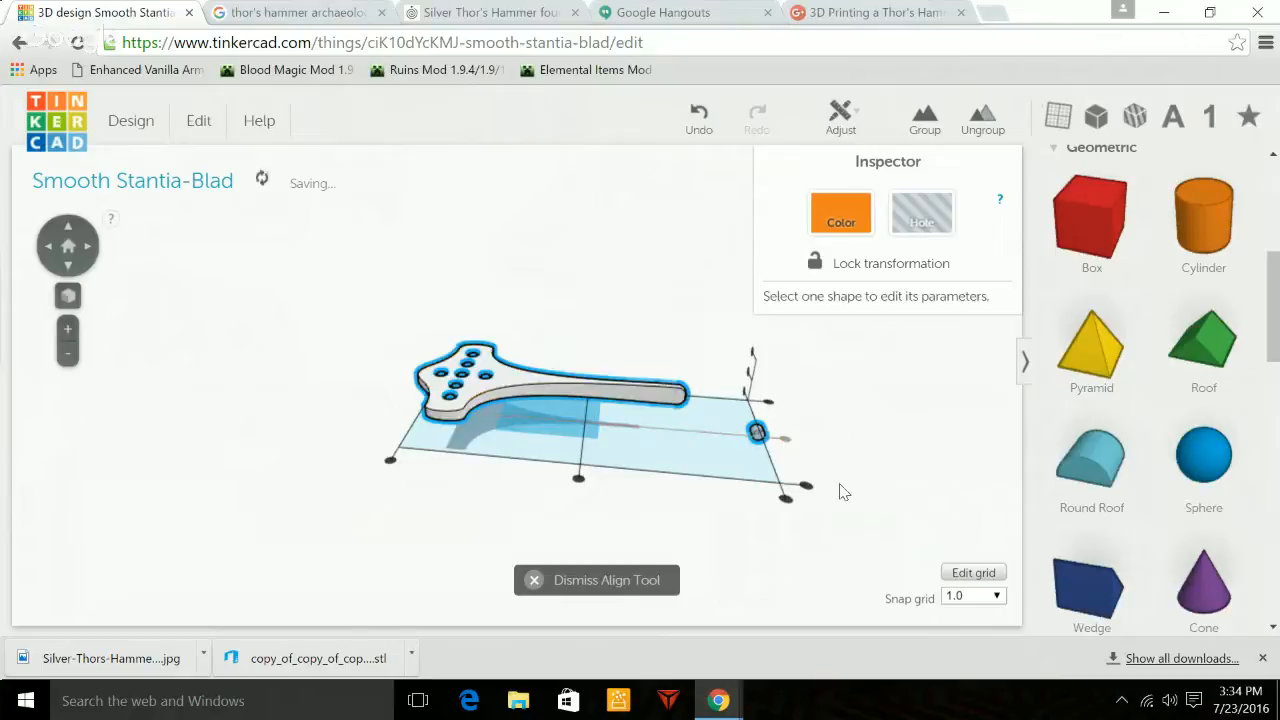
{"action": "left_click", "coordinate": [786, 503]}
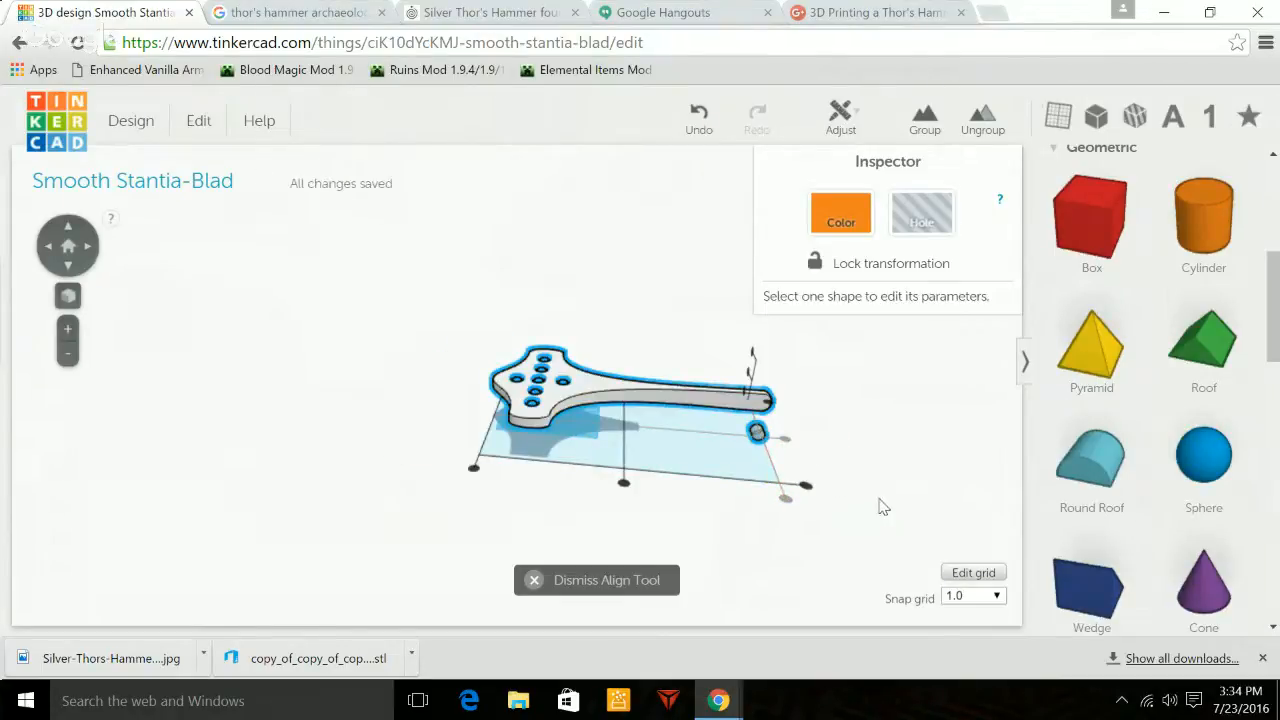
{"action": "left_click_drag", "start_coordinate": [877, 506], "coordinate": [771, 532]}
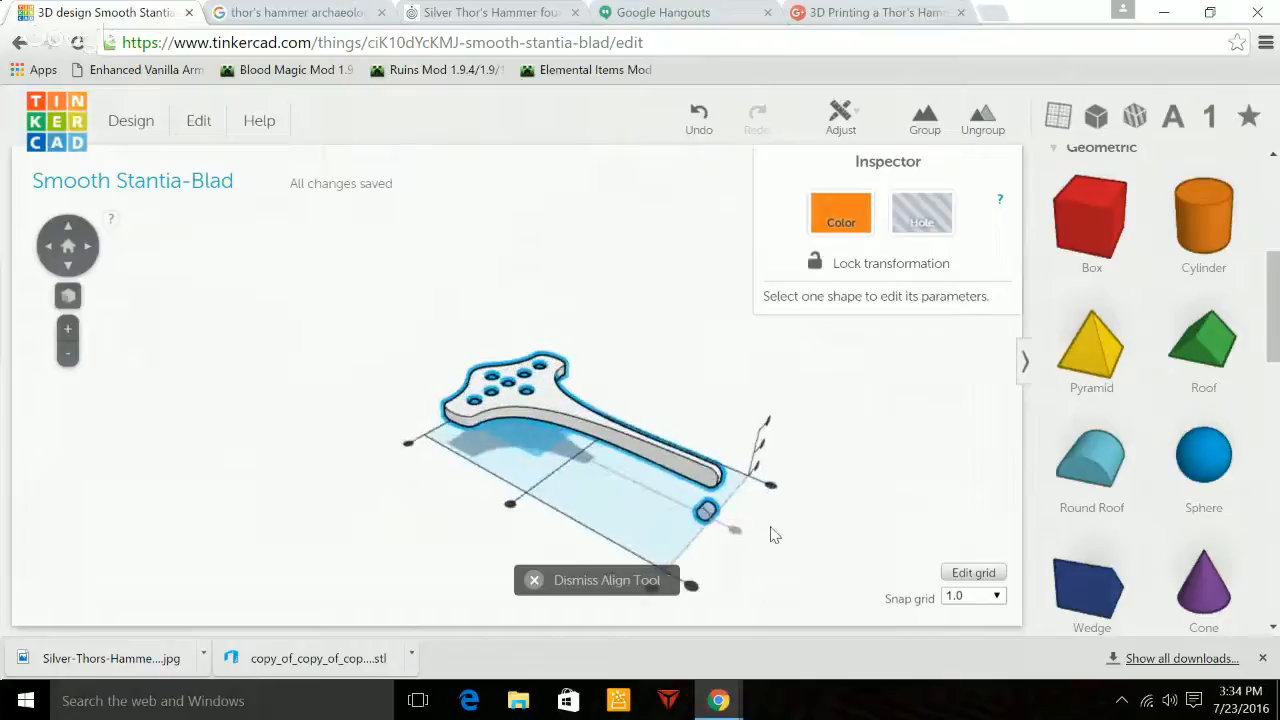
{"action": "left_click", "coordinate": [772, 534]}
Raise the bail hole cylinder above the workplane.
{"action": "left_click", "coordinate": [707, 514]}
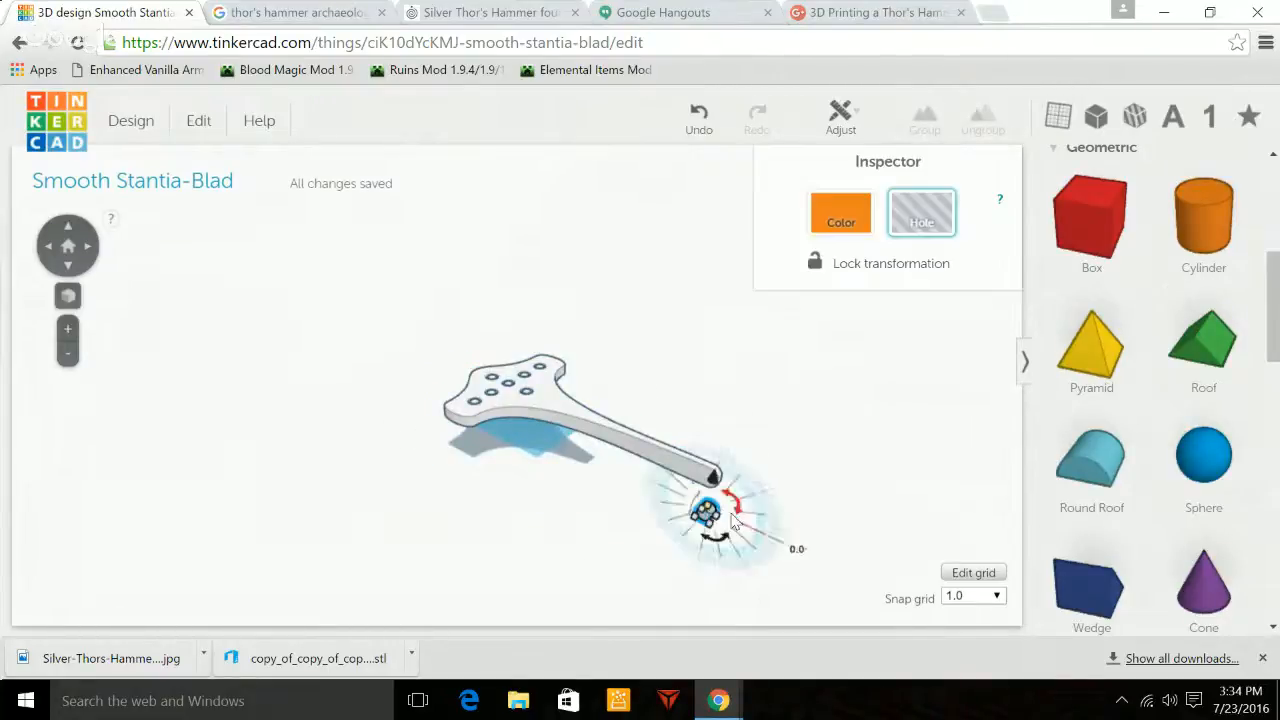
{"action": "left_click_drag", "start_coordinate": [713, 480], "coordinate": [704, 443]}
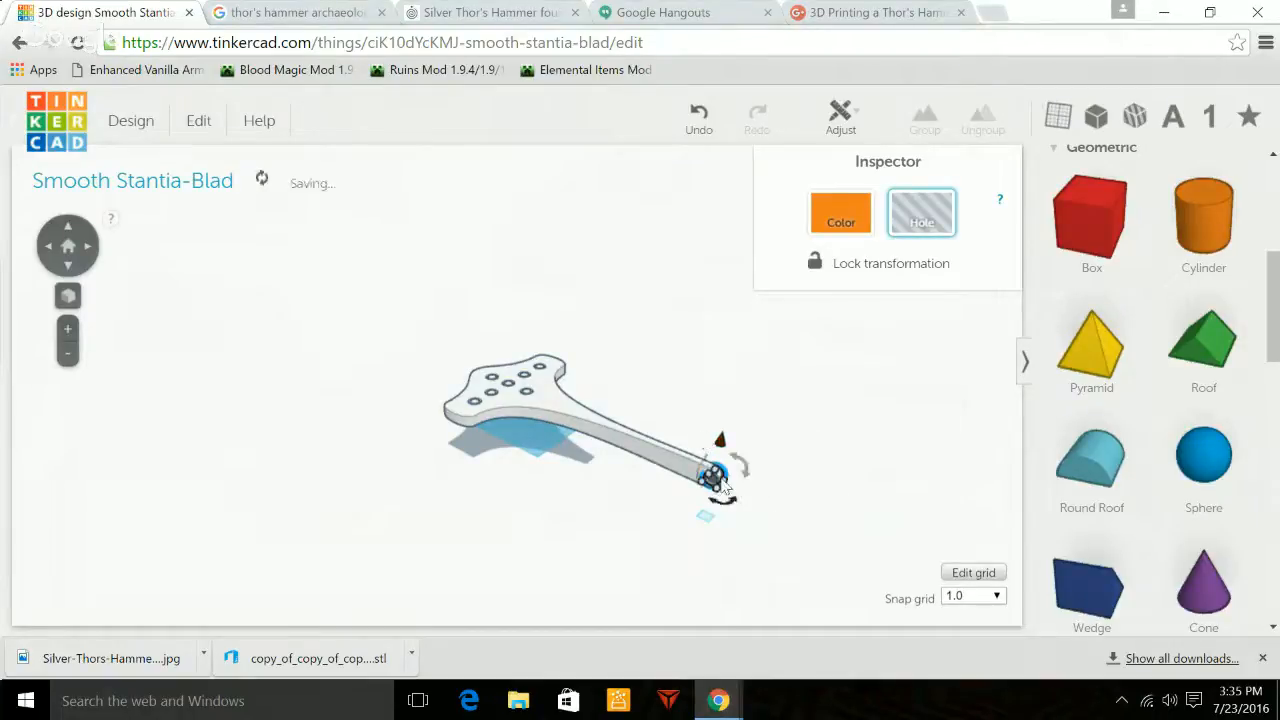
{"action": "left_click_drag", "start_coordinate": [634, 528], "coordinate": [678, 441]}
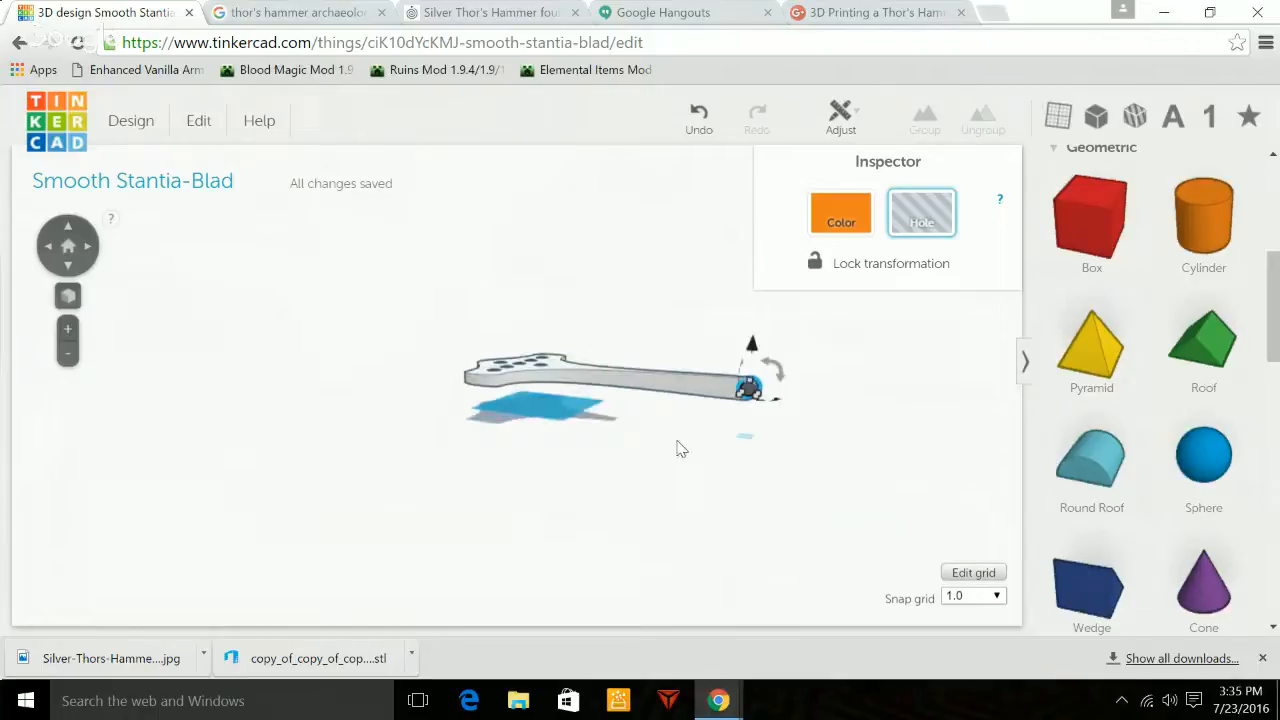
Re-align the raised hole with the hammer, centring it on the handle's middle point.
{"action": "left_click", "coordinate": [687, 390], "text": "shift"}
{"action": "left_click", "coordinate": [840, 115]}
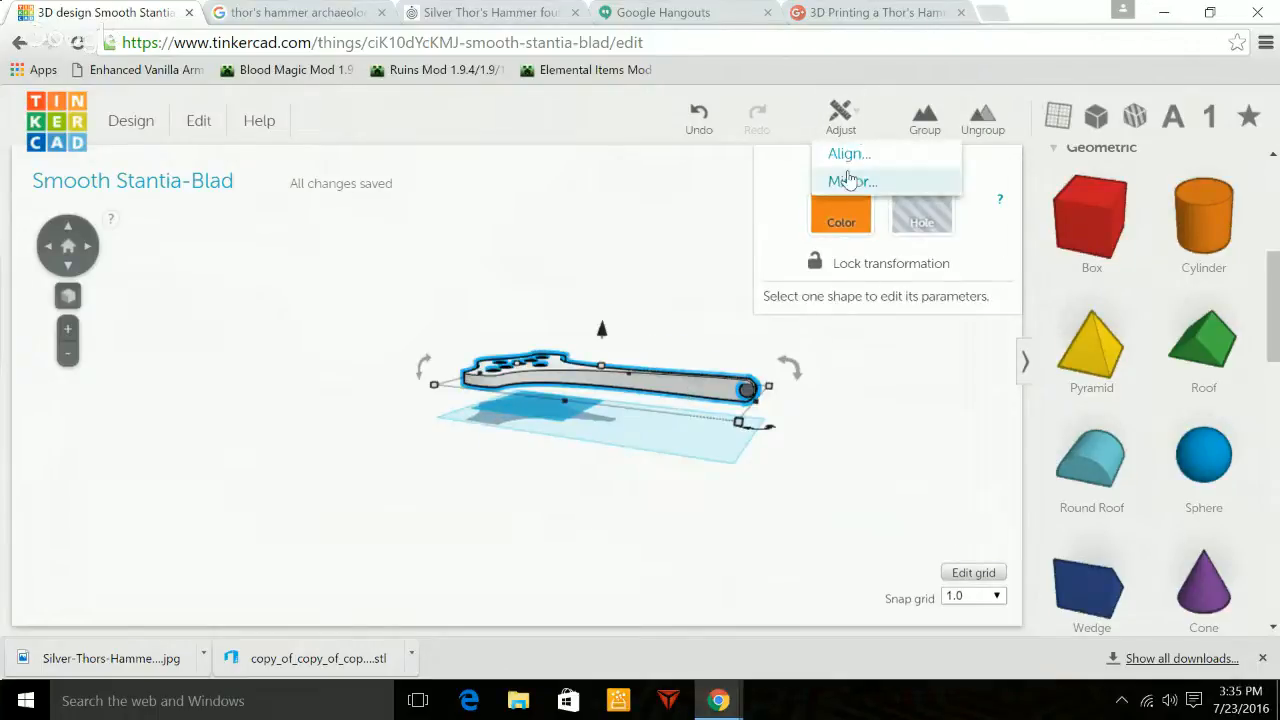
{"action": "left_click", "coordinate": [846, 158]}
{"action": "left_click_drag", "start_coordinate": [838, 480], "coordinate": [680, 464]}
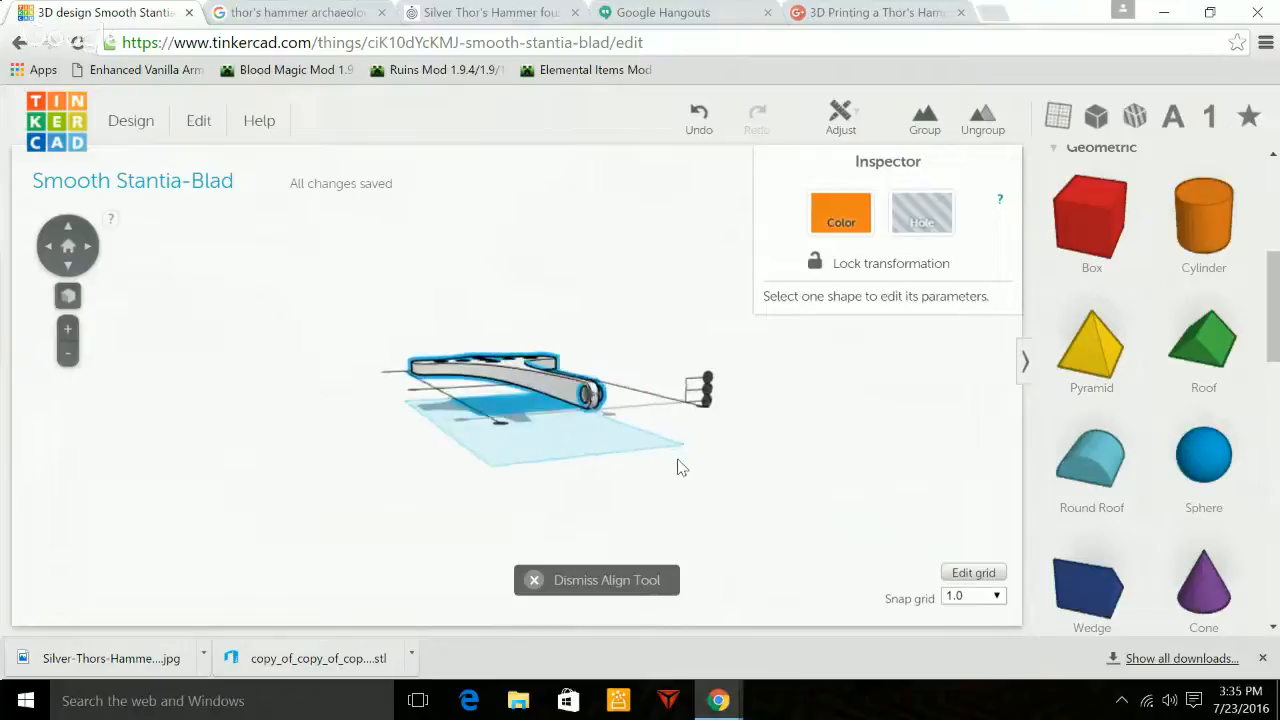
{"action": "left_click", "coordinate": [703, 390]}
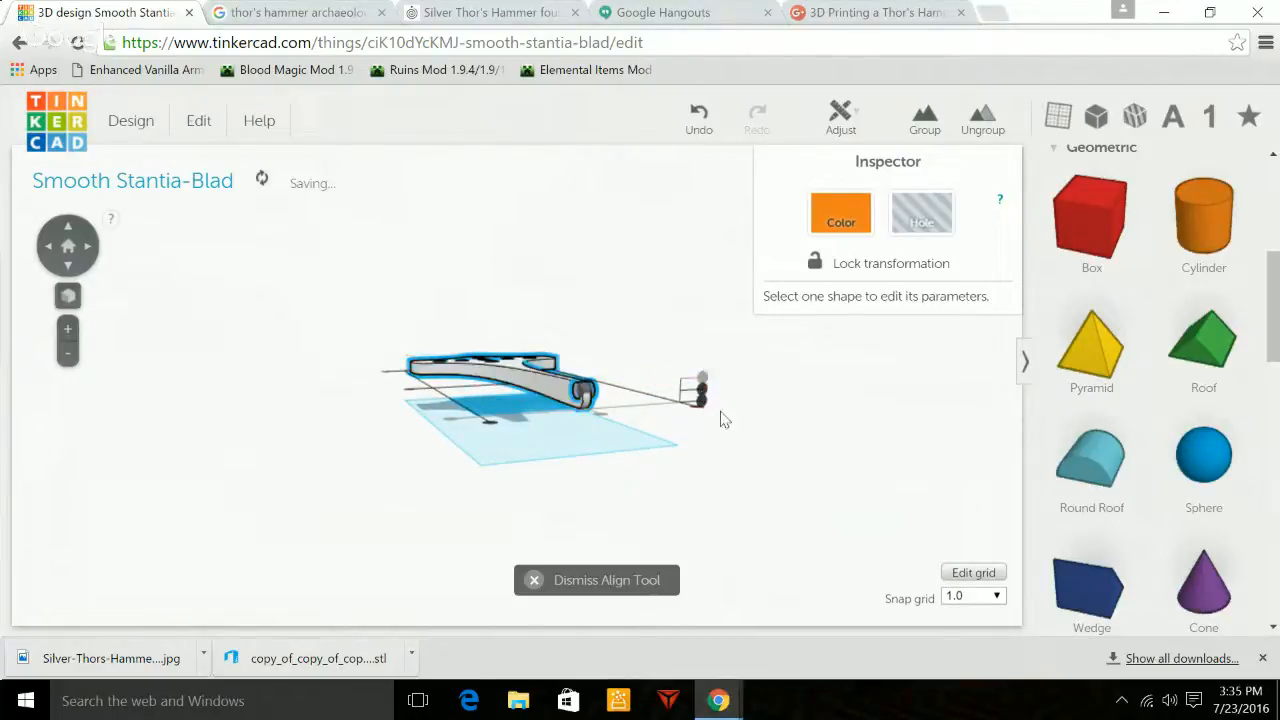
{"action": "left_click", "coordinate": [703, 389]}
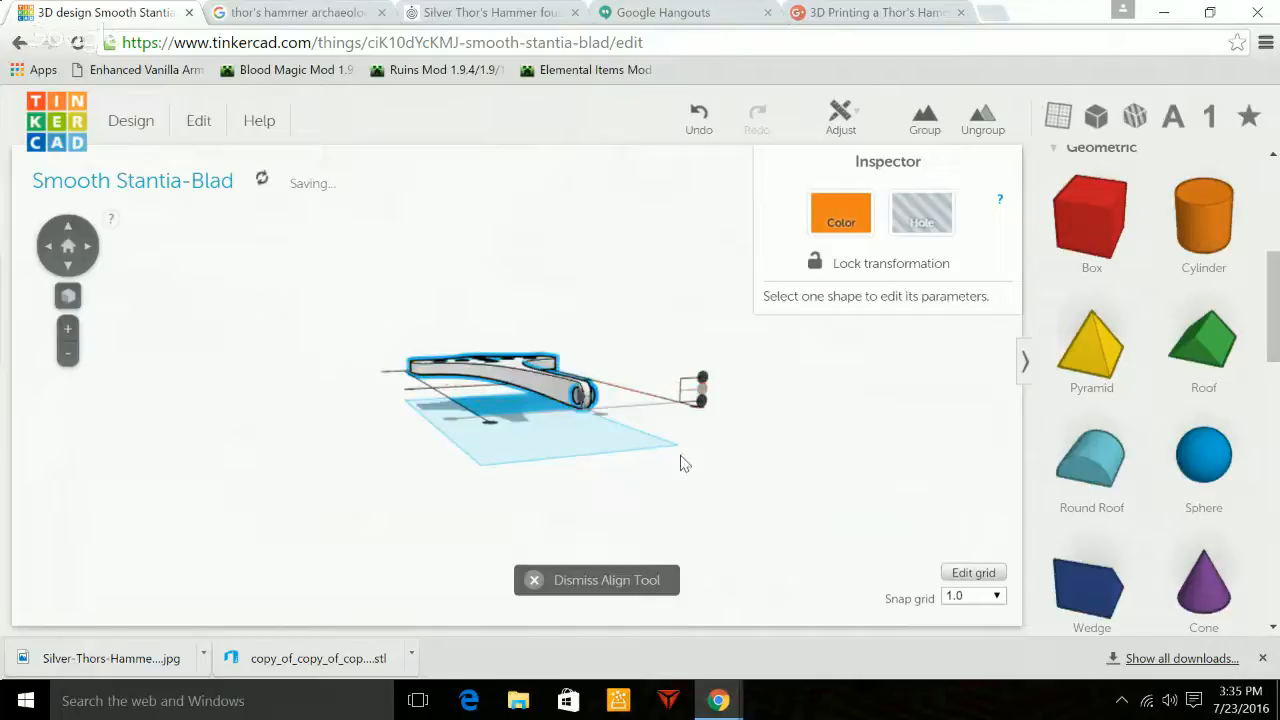
{"action": "left_click", "coordinate": [680, 462]}
{"action": "left_click_drag", "start_coordinate": [711, 488], "coordinate": [811, 415]}
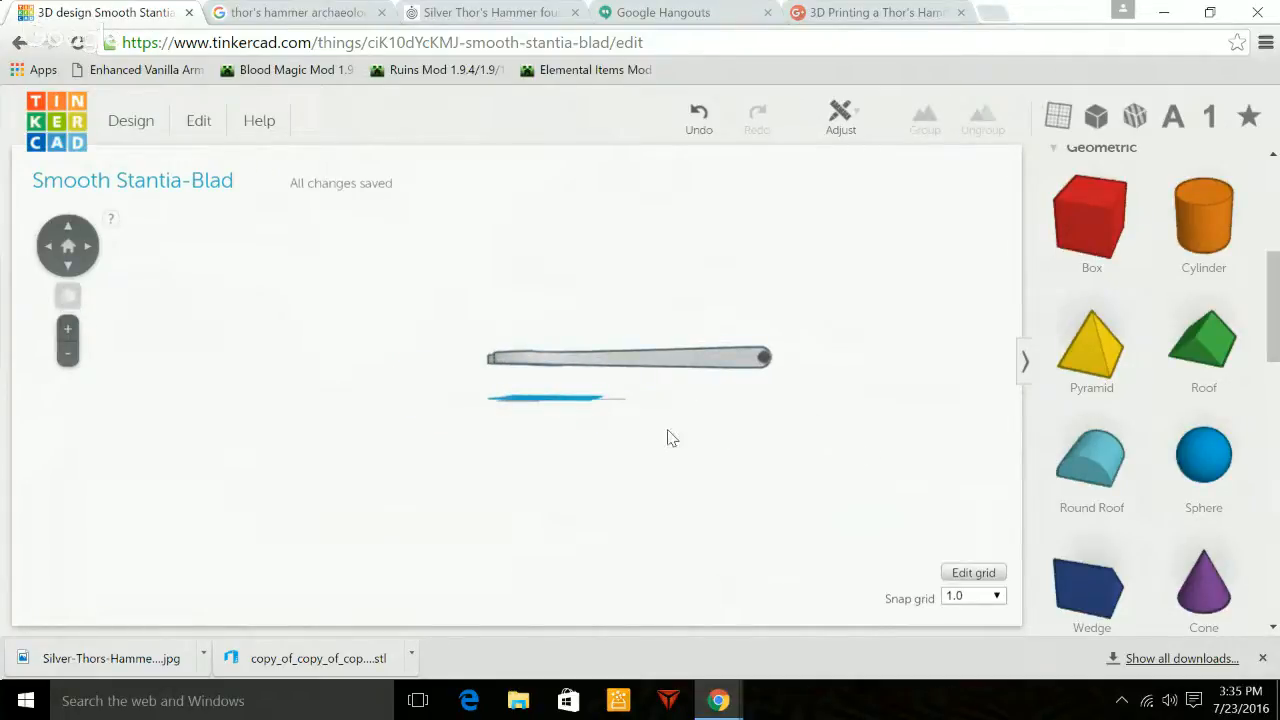
Nudge the bail hole cylinder slightly along the handle toward its tip.
{"action": "scroll", "coordinate": [670, 438], "scroll_direction": "up", "scroll_amount": 5}
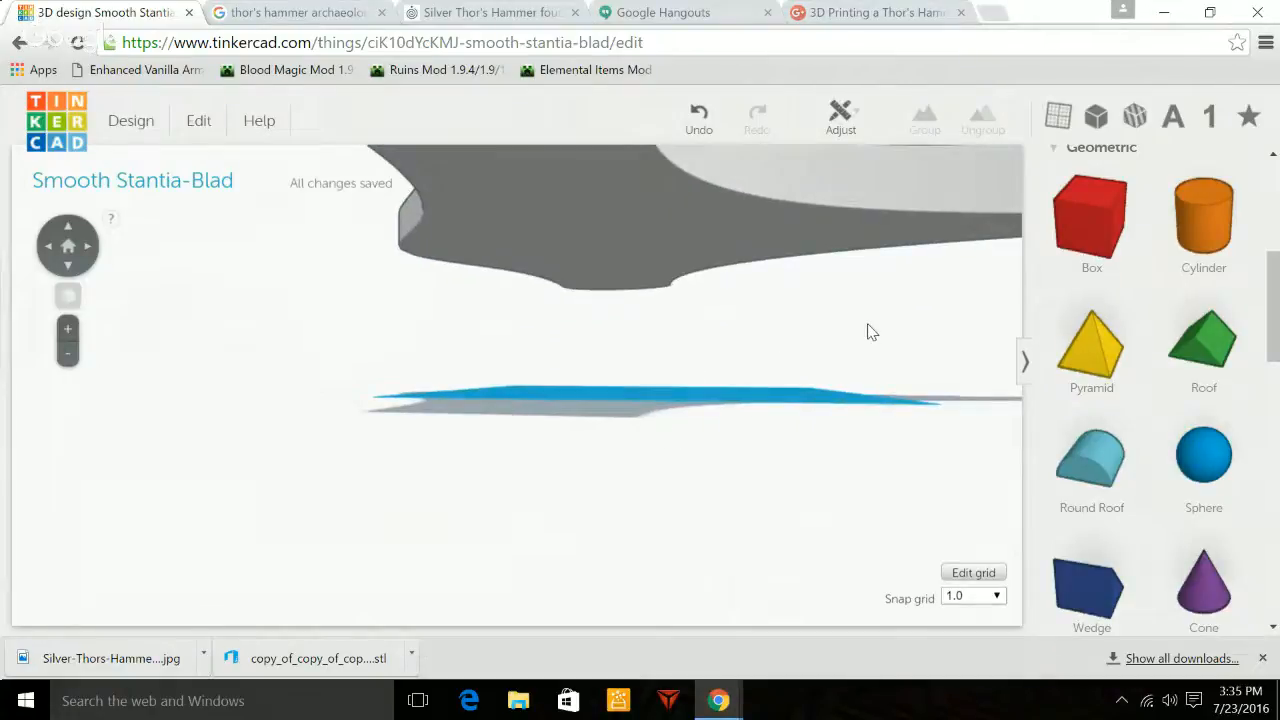
{"action": "left_click_drag", "start_coordinate": [868, 332], "coordinate": [418, 394]}
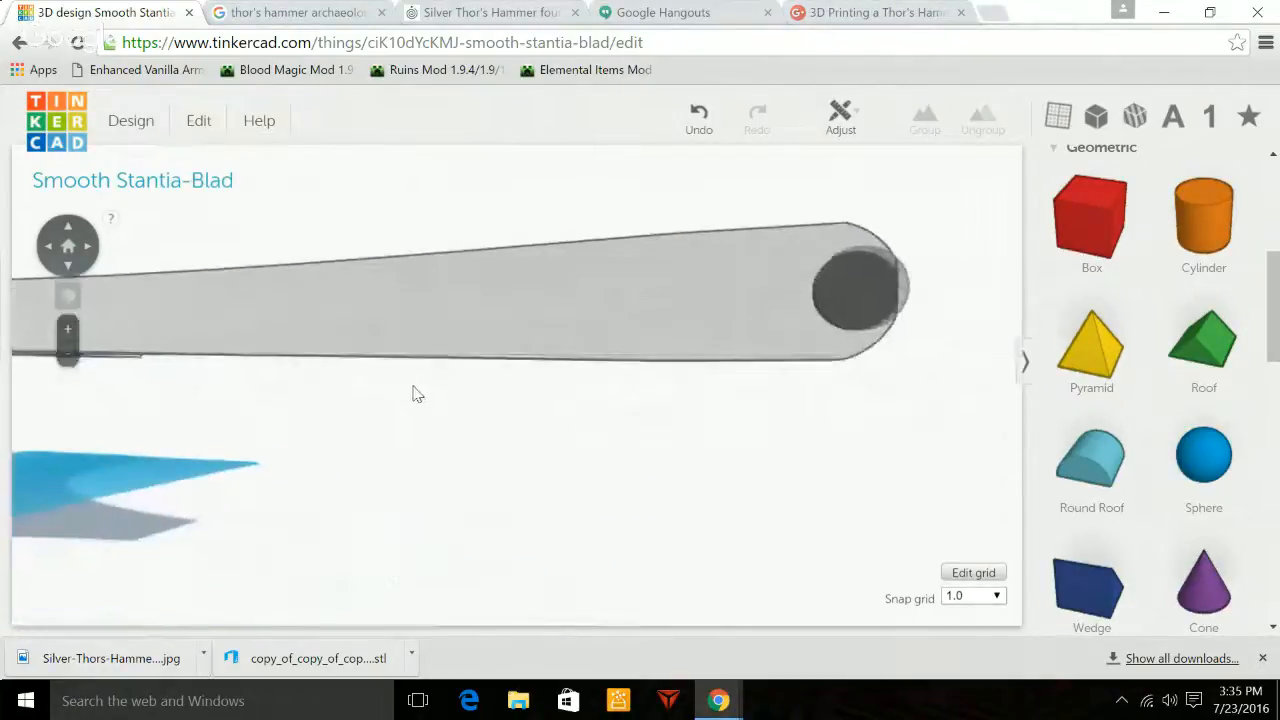
{"action": "left_click", "coordinate": [871, 291]}
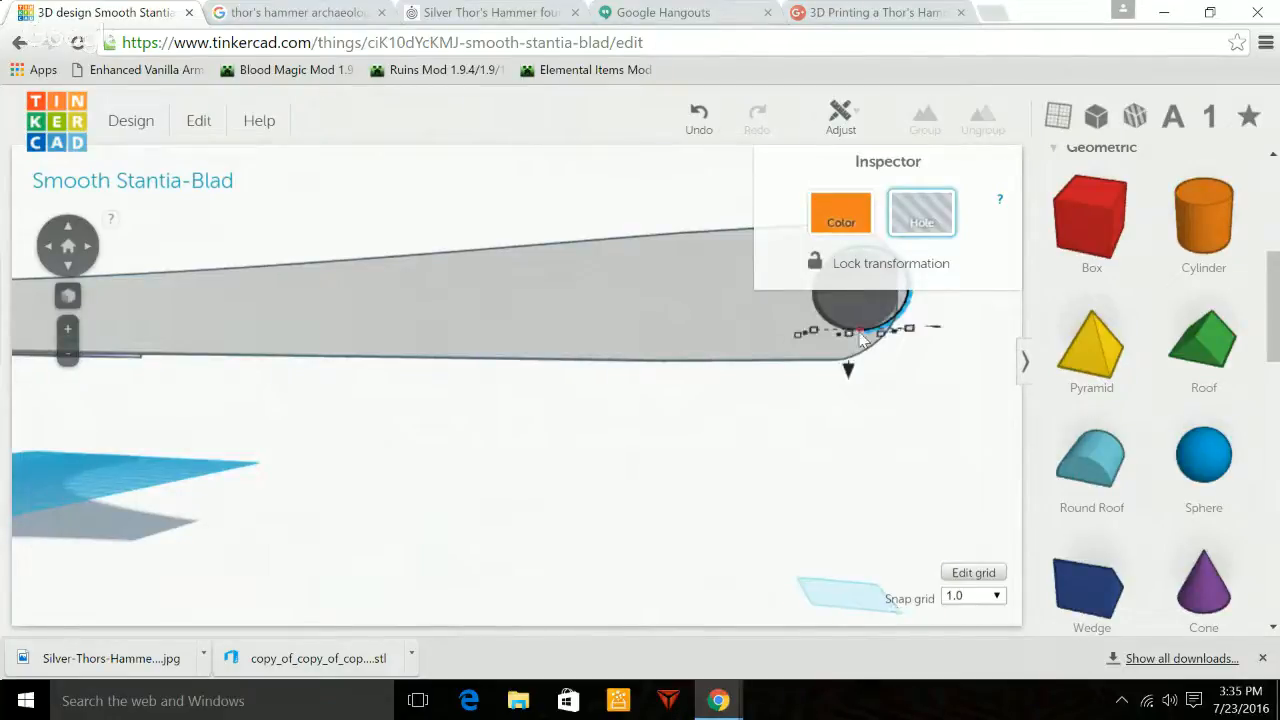
{"action": "left_click_drag", "start_coordinate": [841, 316], "coordinate": [803, 316]}
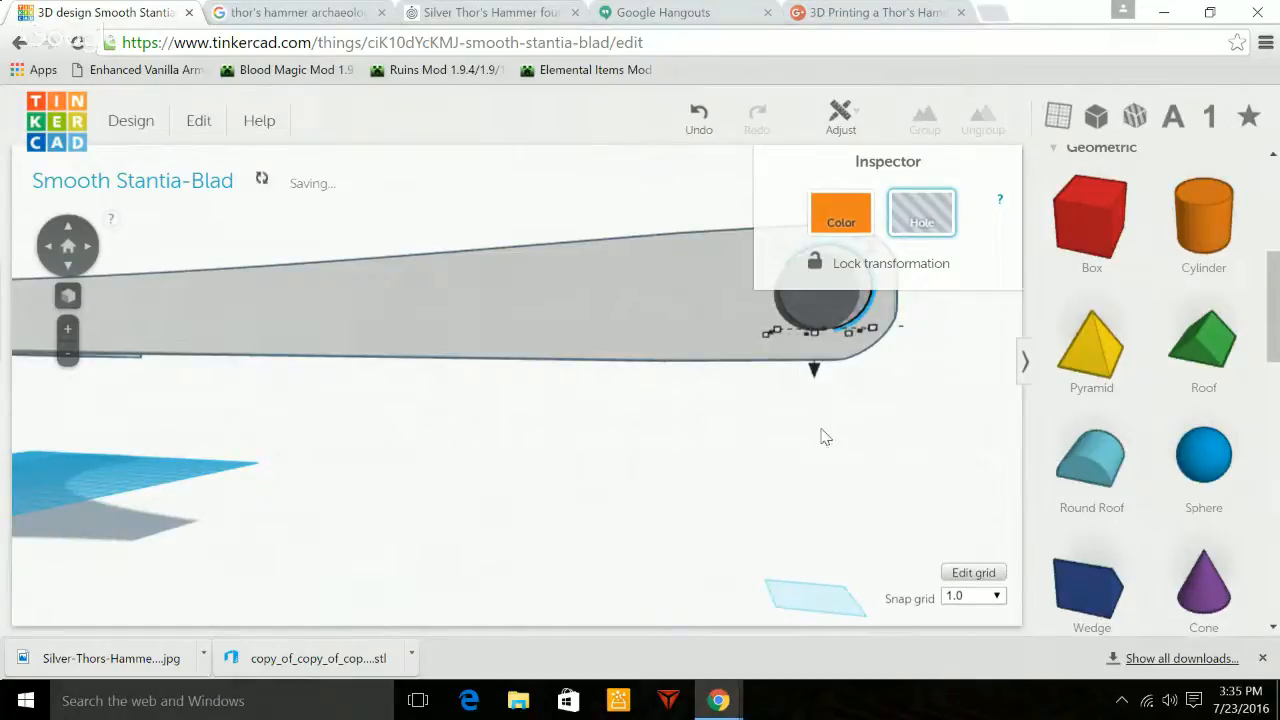
Widen the bail hole from 20 mm to about 31 mm across the handle tip.
{"action": "left_click_drag", "start_coordinate": [821, 430], "coordinate": [705, 474]}
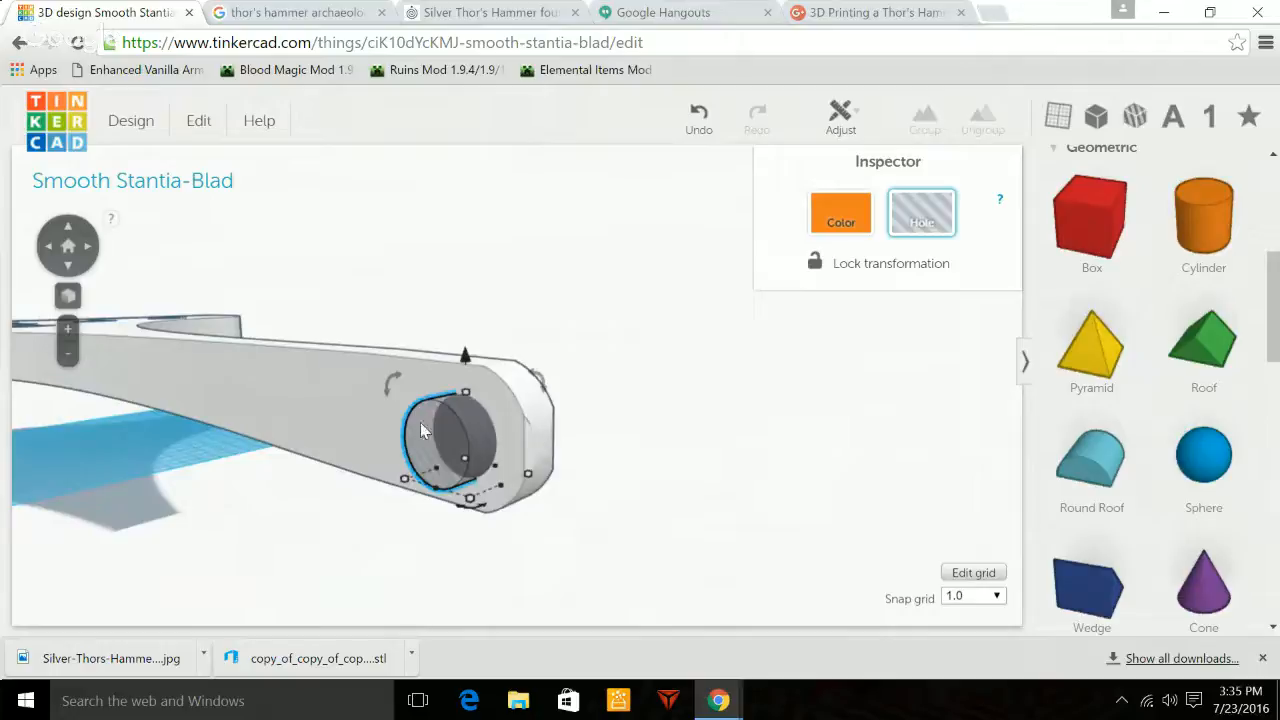
{"action": "left_click_drag", "start_coordinate": [623, 477], "coordinate": [537, 494]}
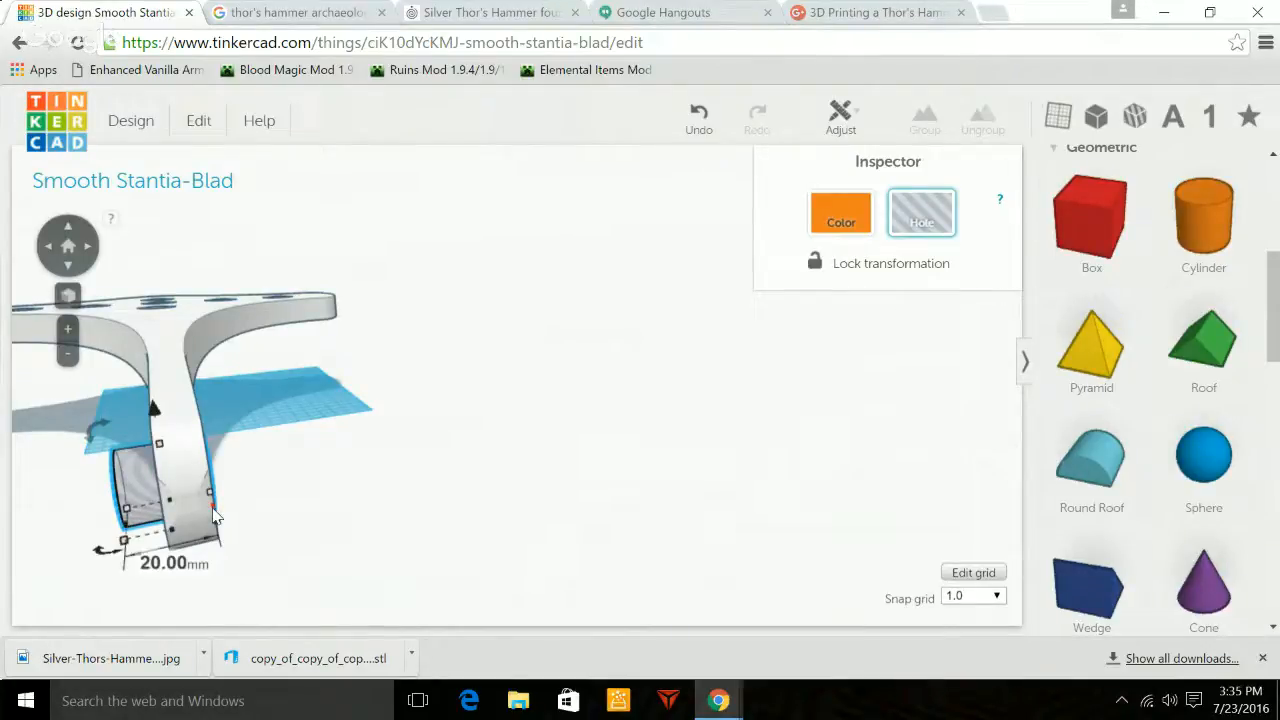
{"action": "left_click_drag", "start_coordinate": [214, 515], "coordinate": [256, 511]}
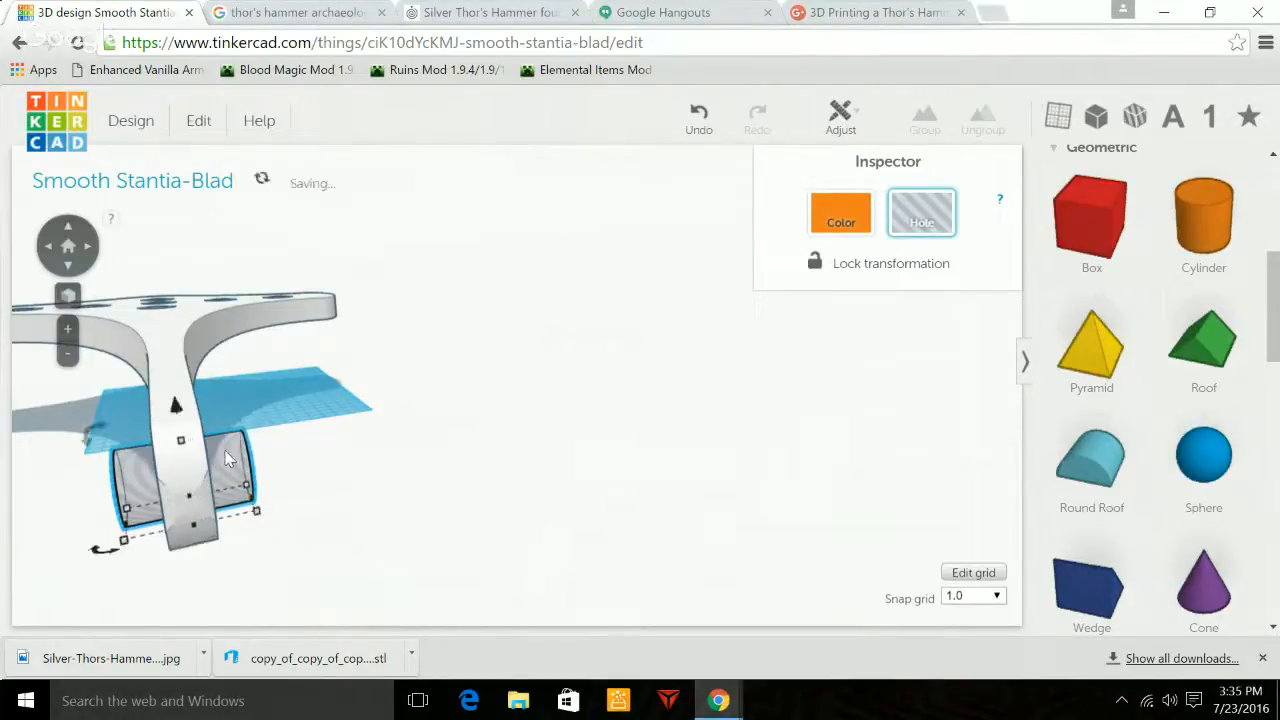
Group the hammer with the bail hole to cut the hole through the handle tip.
{"action": "left_click", "coordinate": [172, 362], "text": "shift"}
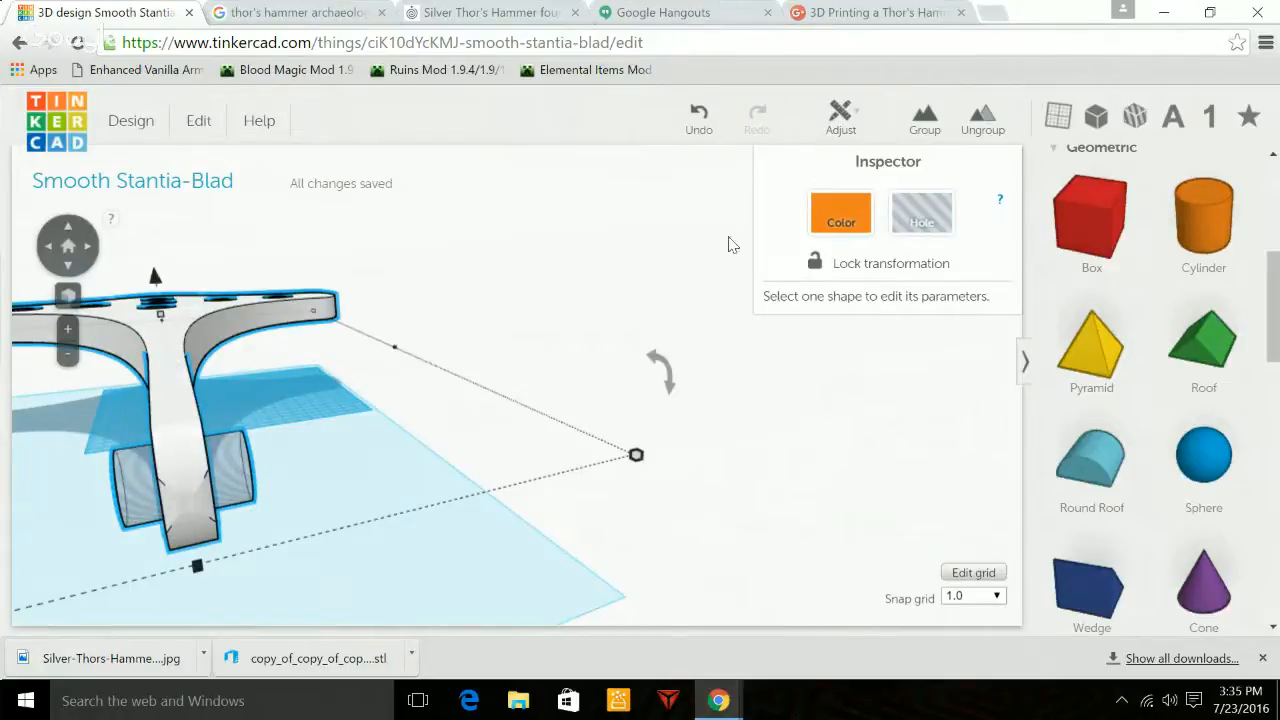
{"action": "left_click", "coordinate": [925, 120]}
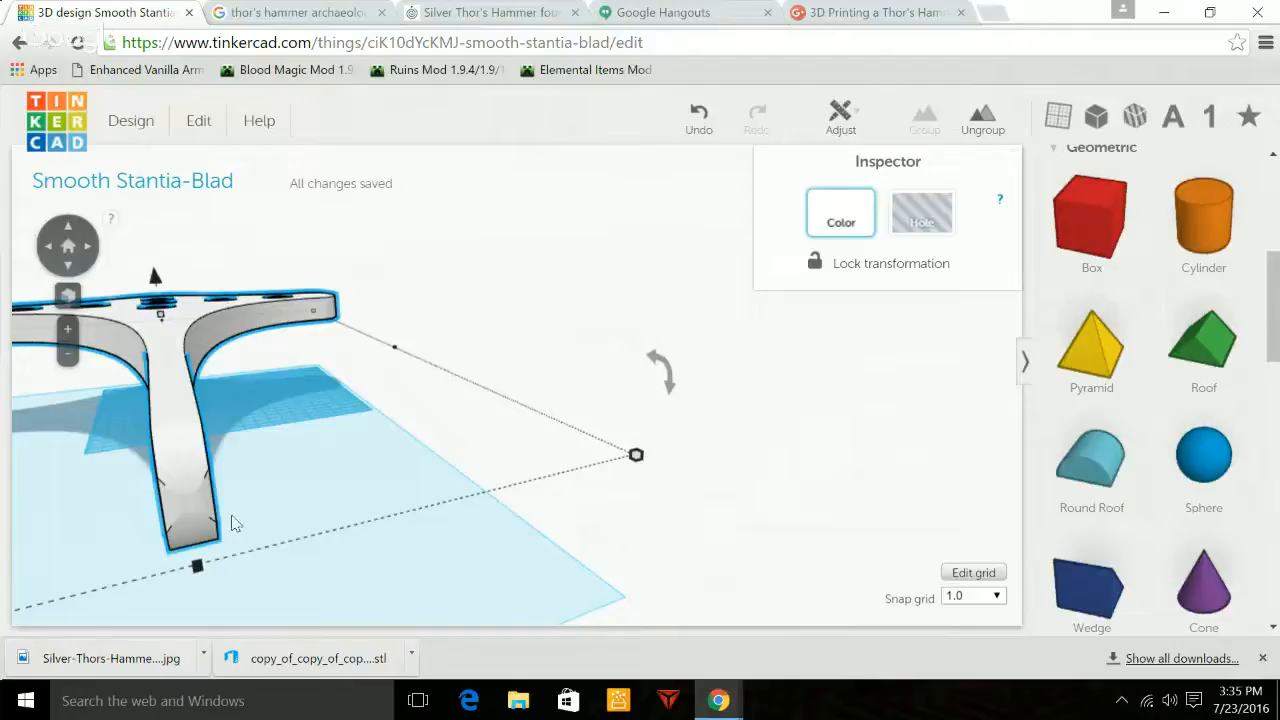
{"action": "left_click_drag", "start_coordinate": [232, 517], "coordinate": [677, 529]}
Move the grouped pendant to a new spot on the workplane and deselect it.
{"action": "scroll", "coordinate": [677, 529], "scroll_direction": "down", "scroll_amount": 5}
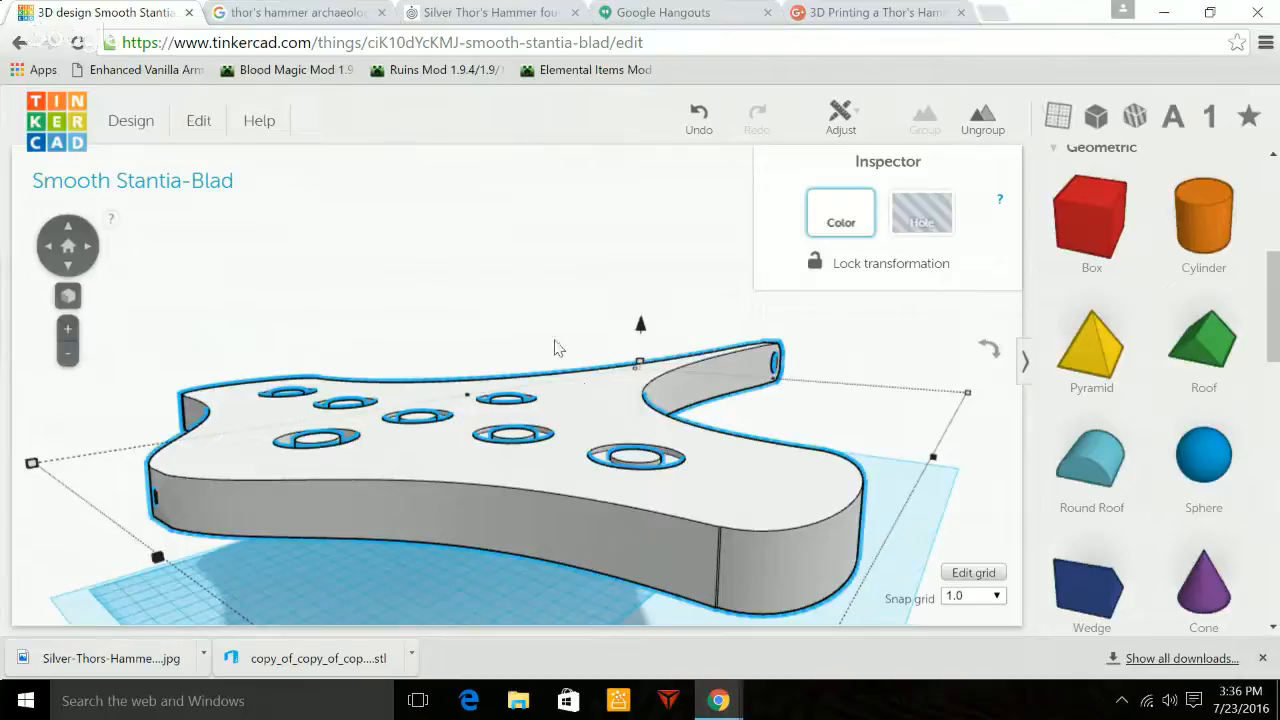
{"action": "scroll", "coordinate": [540, 388], "scroll_direction": "down", "scroll_amount": 5}
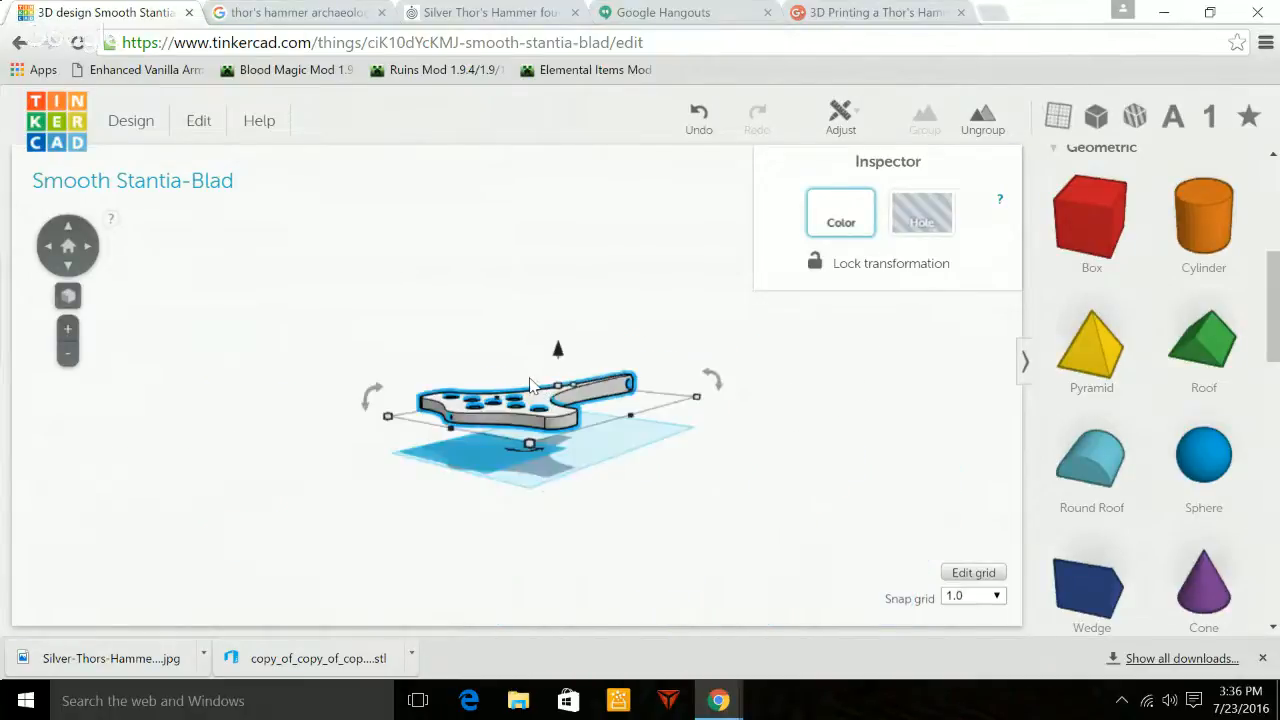
{"action": "left_click_drag", "start_coordinate": [421, 441], "coordinate": [652, 538]}
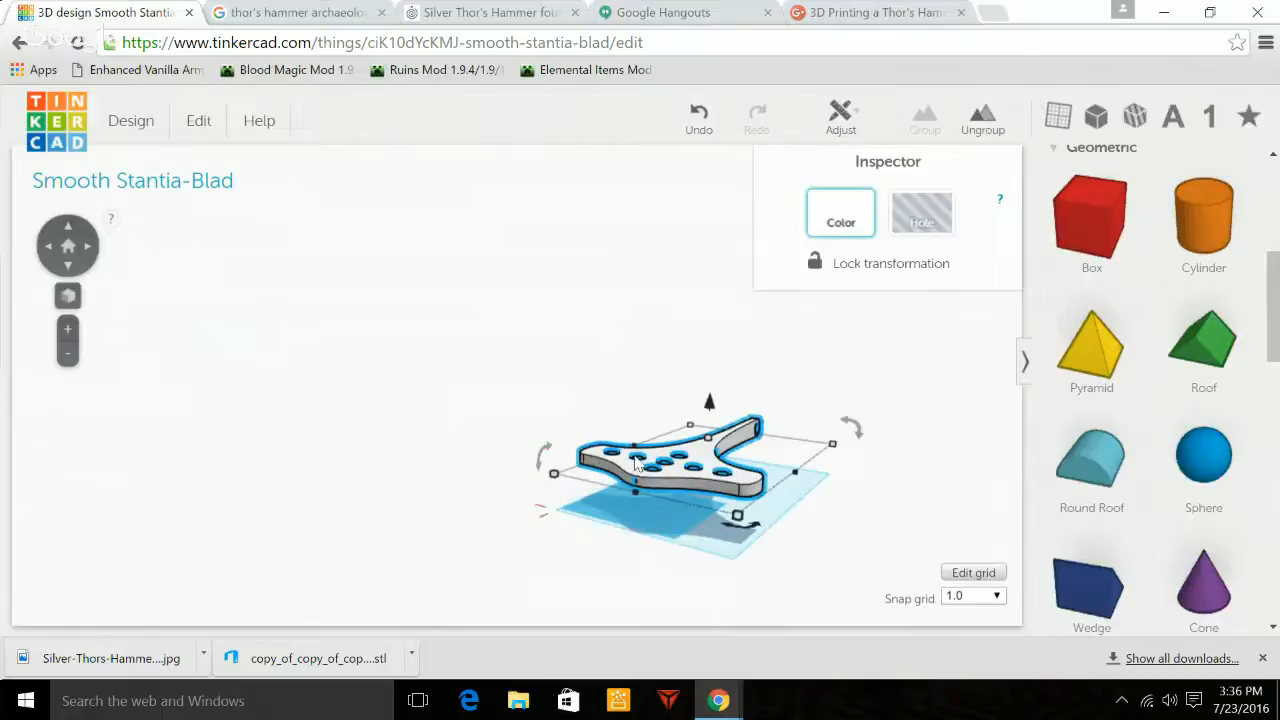
{"action": "left_click_drag", "start_coordinate": [636, 463], "coordinate": [712, 487]}
{"action": "left_click_drag", "start_coordinate": [518, 514], "coordinate": [533, 482]}
{"action": "left_click_drag", "start_coordinate": [219, 393], "coordinate": [273, 468]}
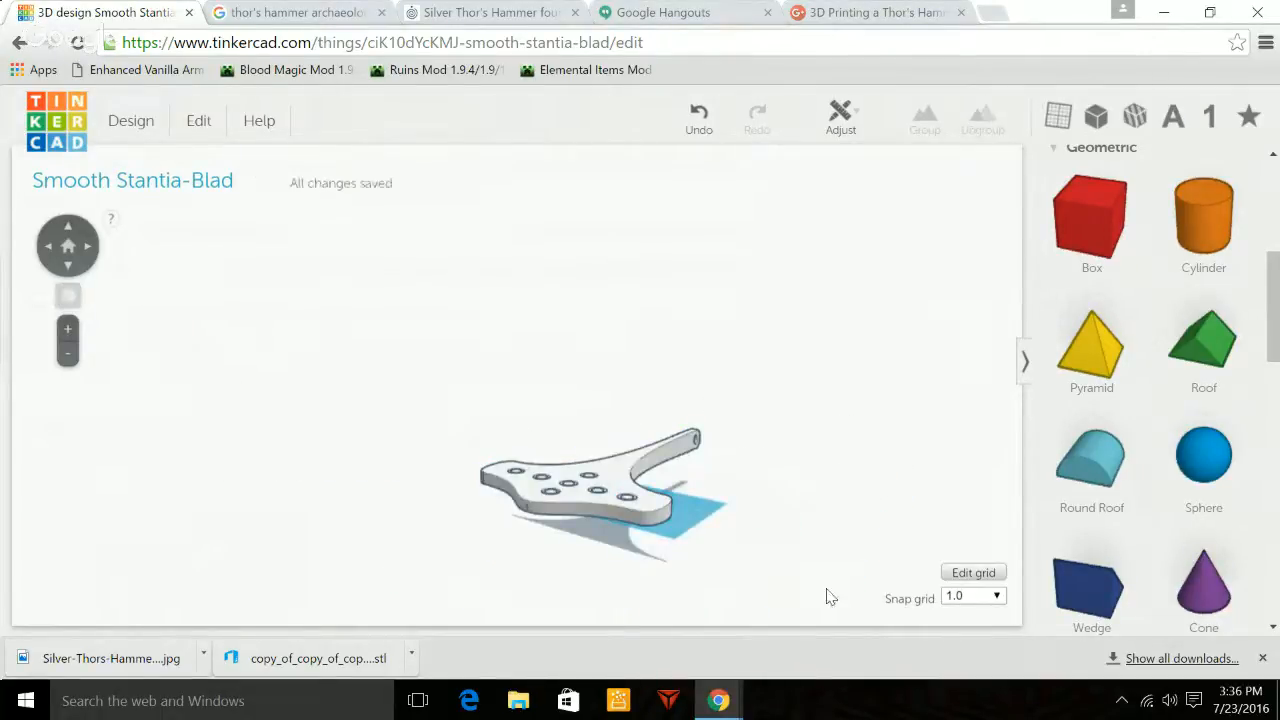
{"action": "left_click_drag", "start_coordinate": [786, 571], "coordinate": [618, 578]}
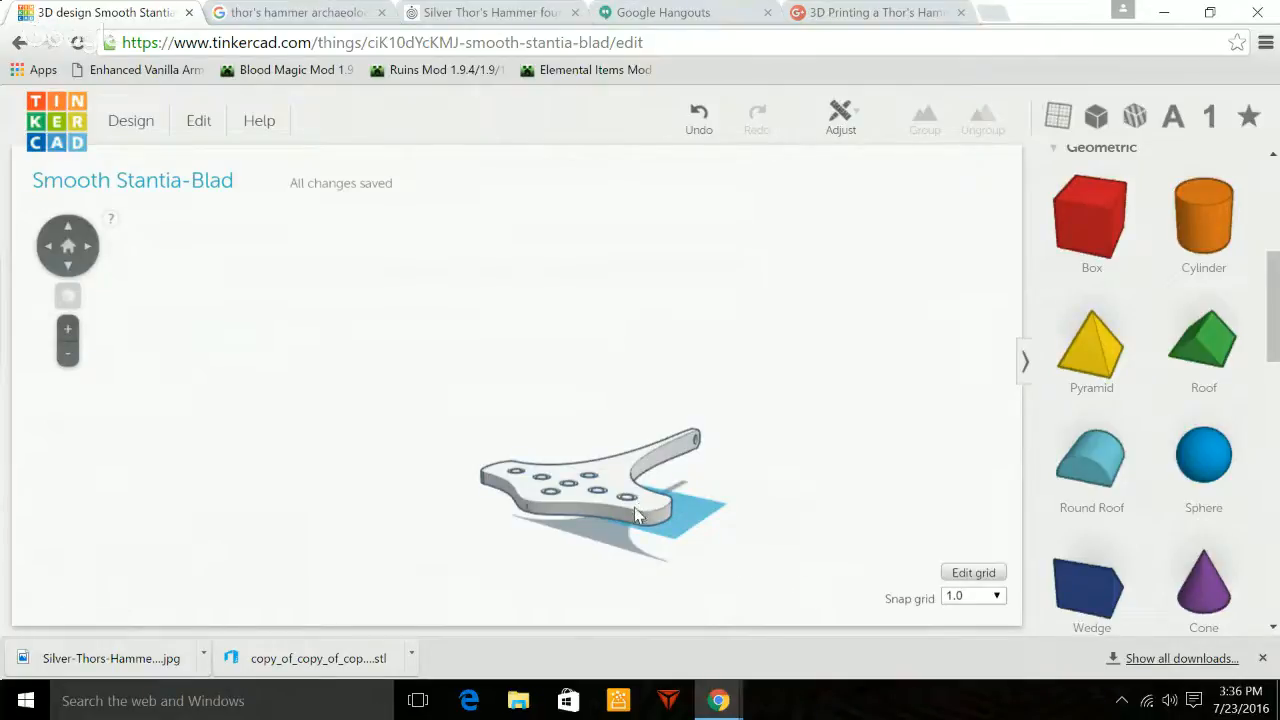
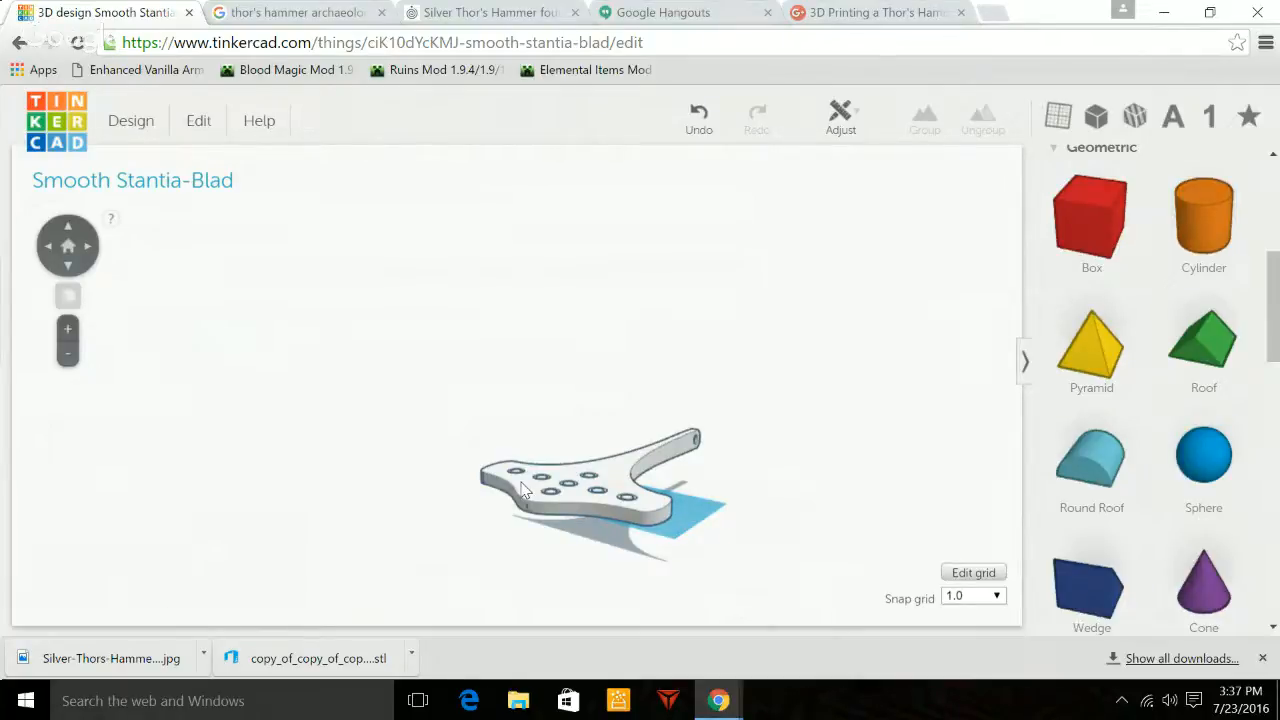
Save the Smooth Stantia-Blad design and close the editor.
{"action": "left_click", "coordinate": [117, 128]}
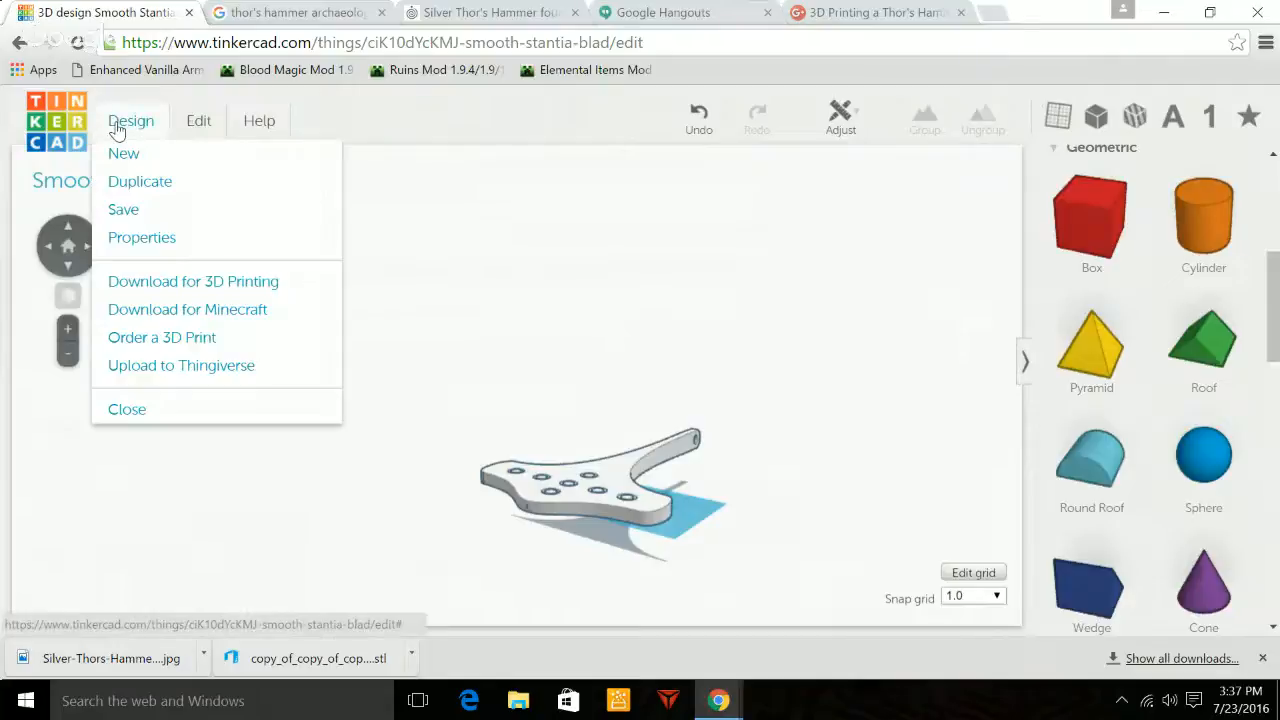
{"action": "left_click", "coordinate": [124, 211]}
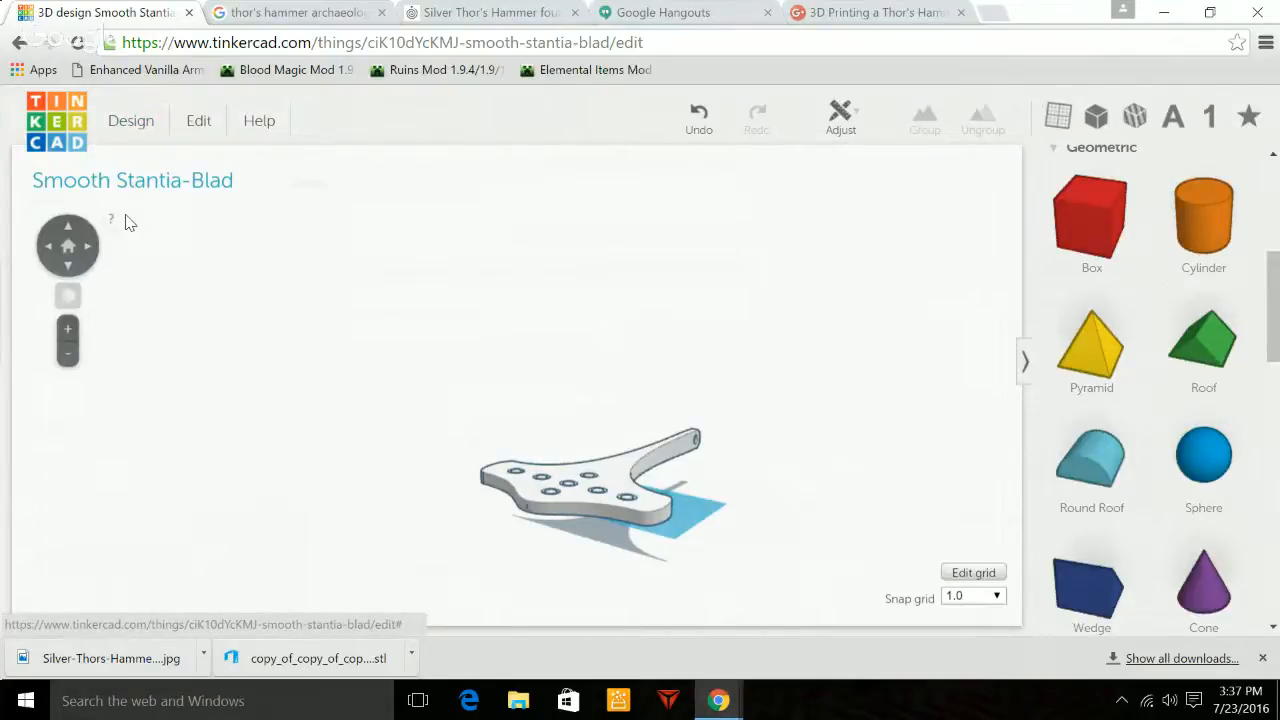
{"action": "left_click", "coordinate": [131, 124]}
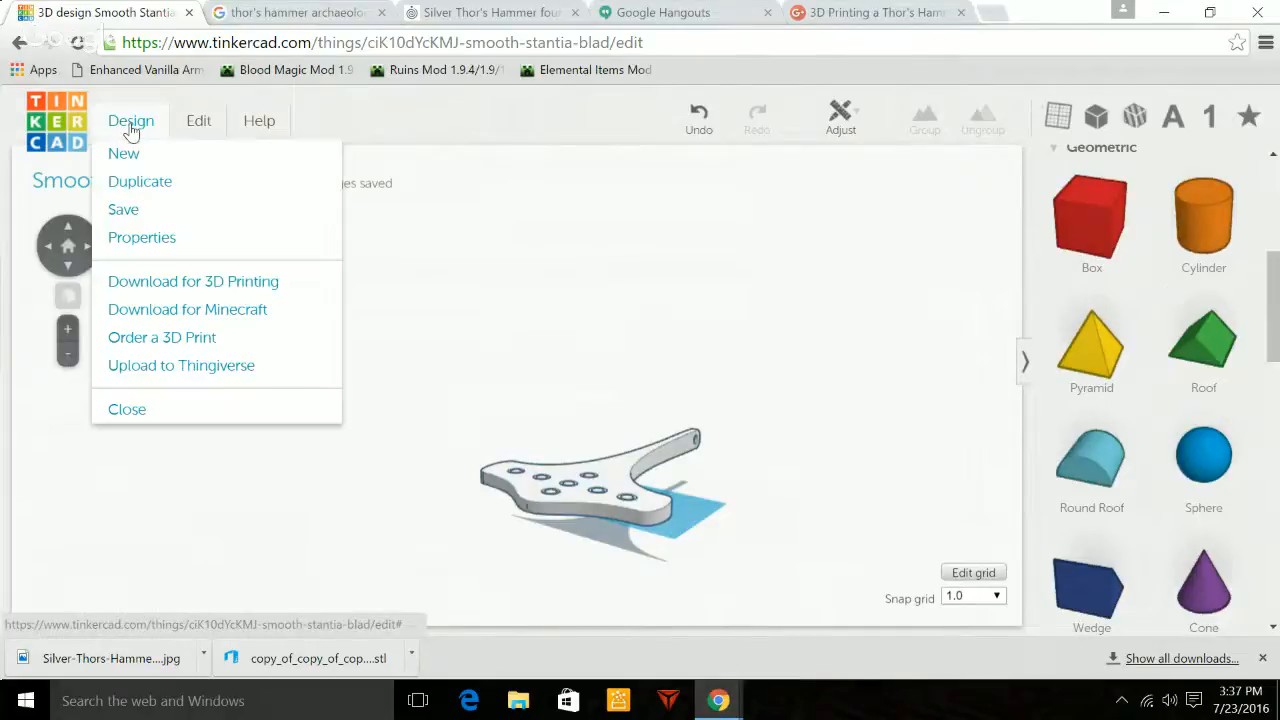
{"action": "left_click", "coordinate": [162, 418]}
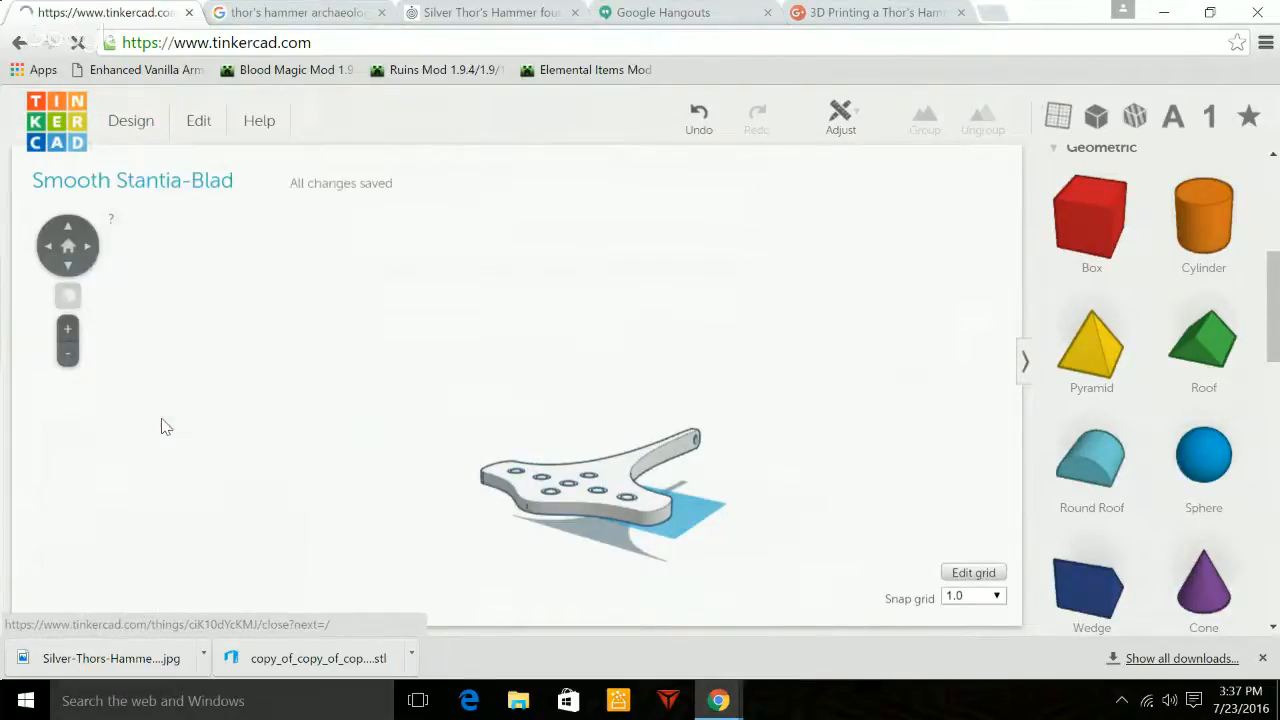
Open the Smooth Stantia-Blad design's page from the All designs dashboard.
{"action": "scroll", "coordinate": [614, 429], "scroll_direction": "down", "scroll_amount": 4}
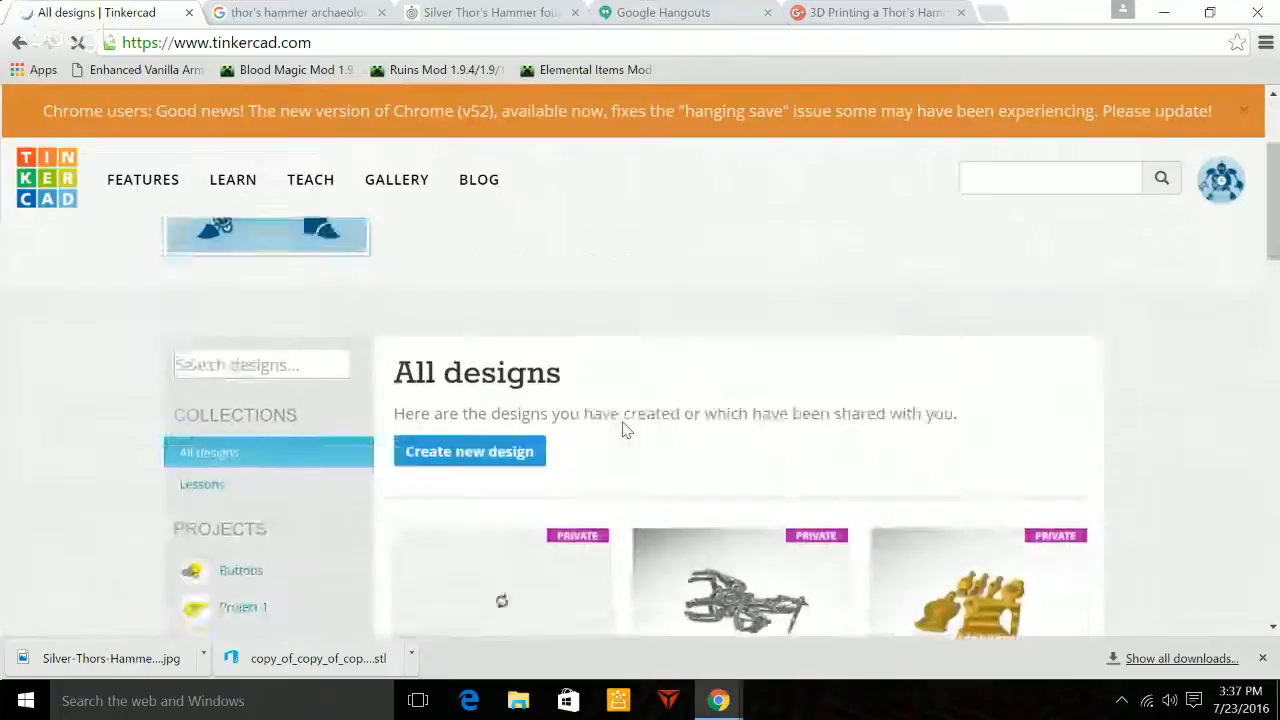
{"action": "mouse_move", "coordinate": [531, 446]}
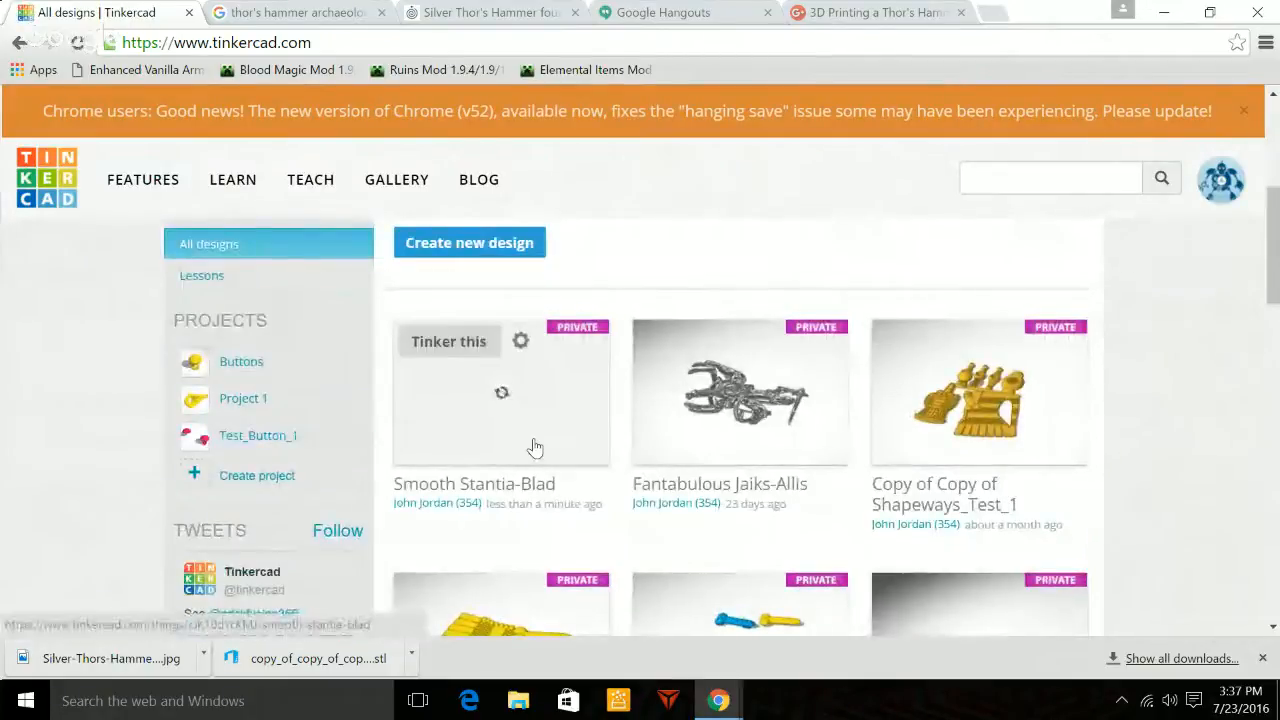
{"action": "left_click", "coordinate": [520, 344]}
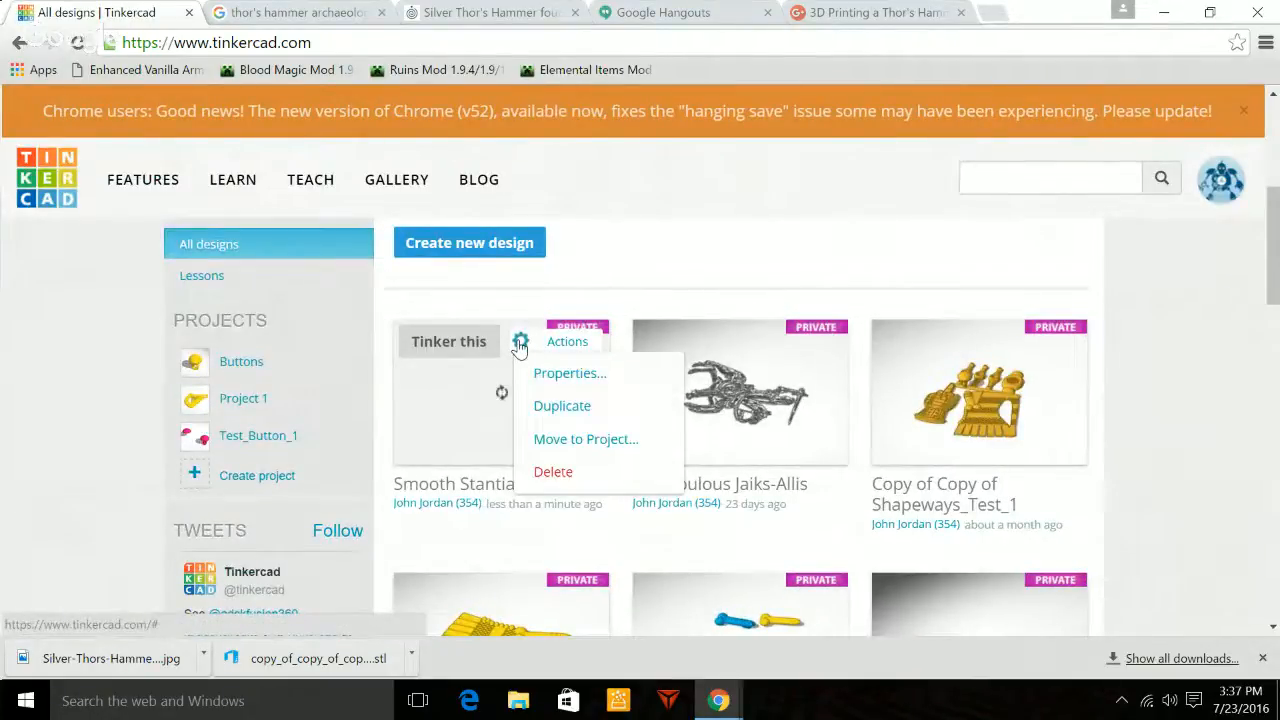
{"action": "left_click", "coordinate": [472, 445]}
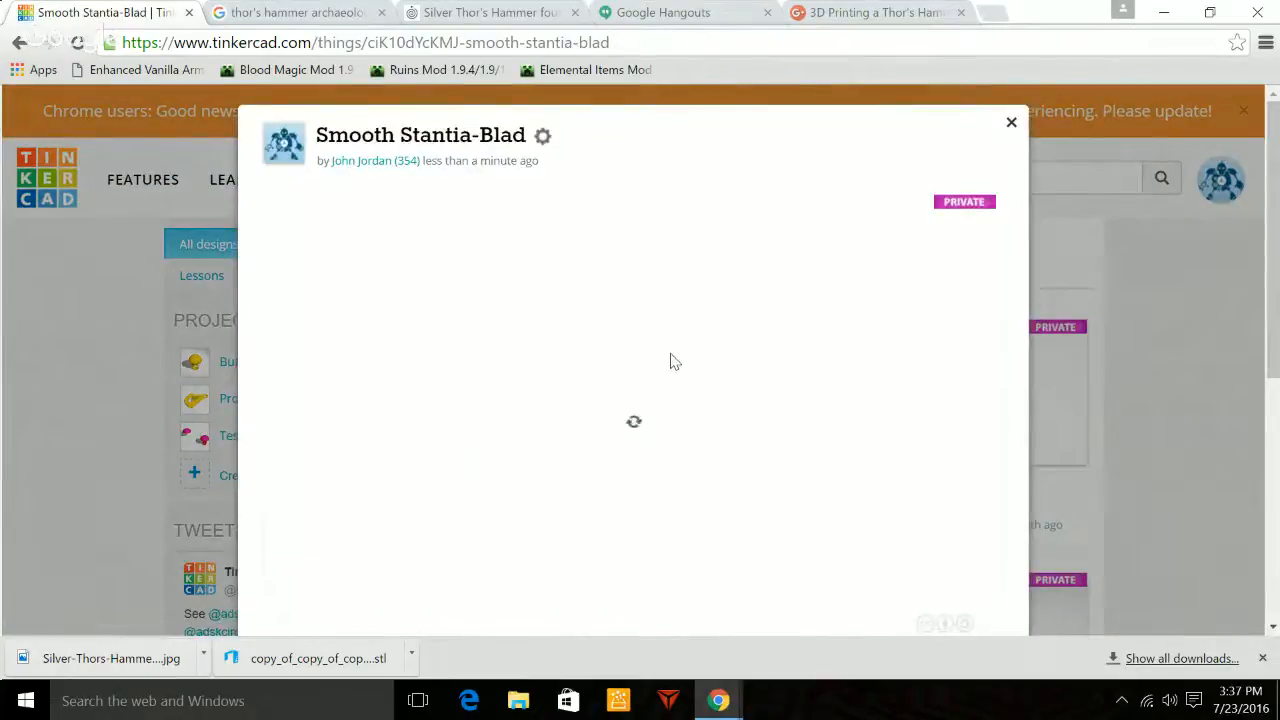
Order a 3D print of Smooth Stantia-Blad through Shapeways and continue to the Shapeways site.
{"action": "scroll", "coordinate": [670, 365], "scroll_direction": "down", "scroll_amount": 3}
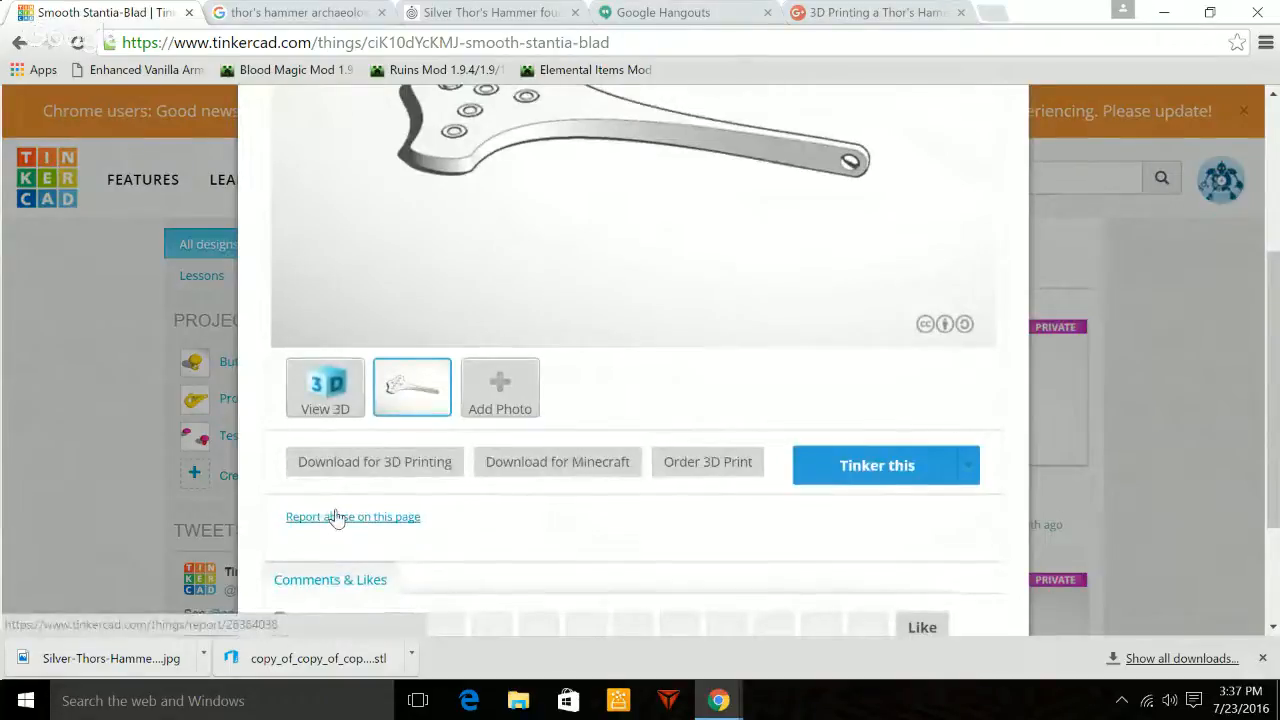
{"action": "left_click", "coordinate": [717, 470]}
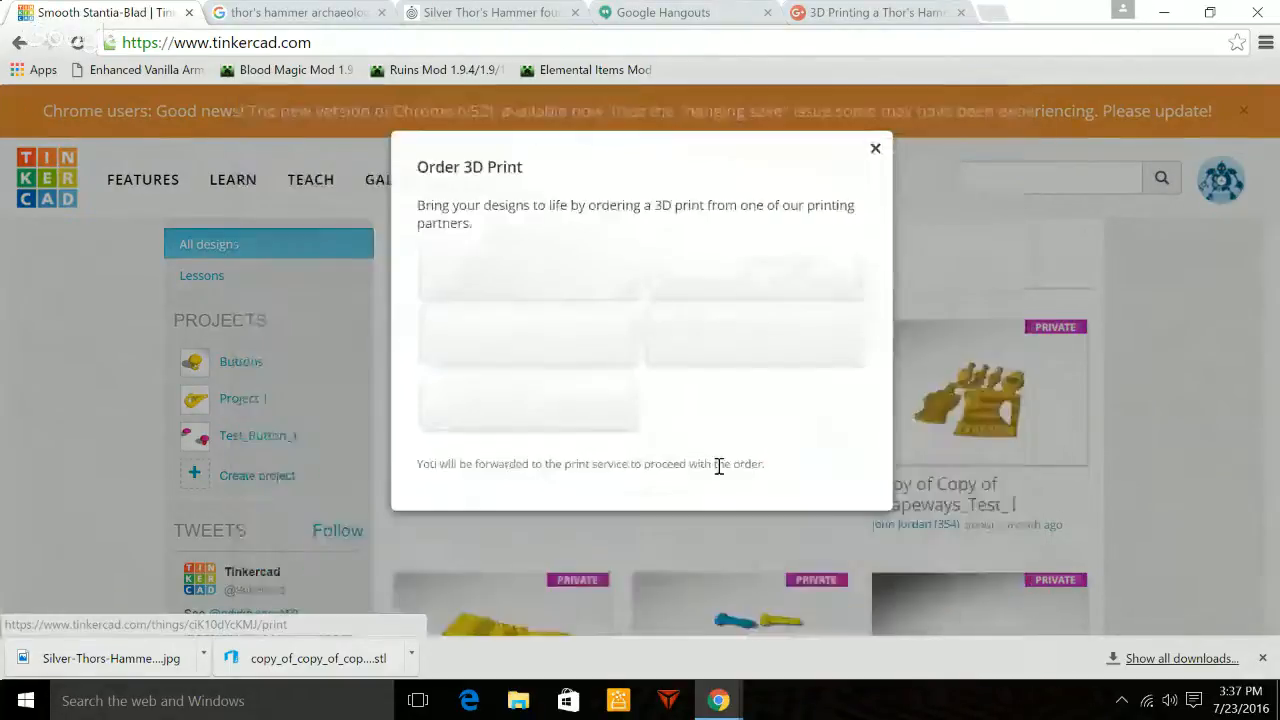
{"action": "left_click", "coordinate": [752, 278]}
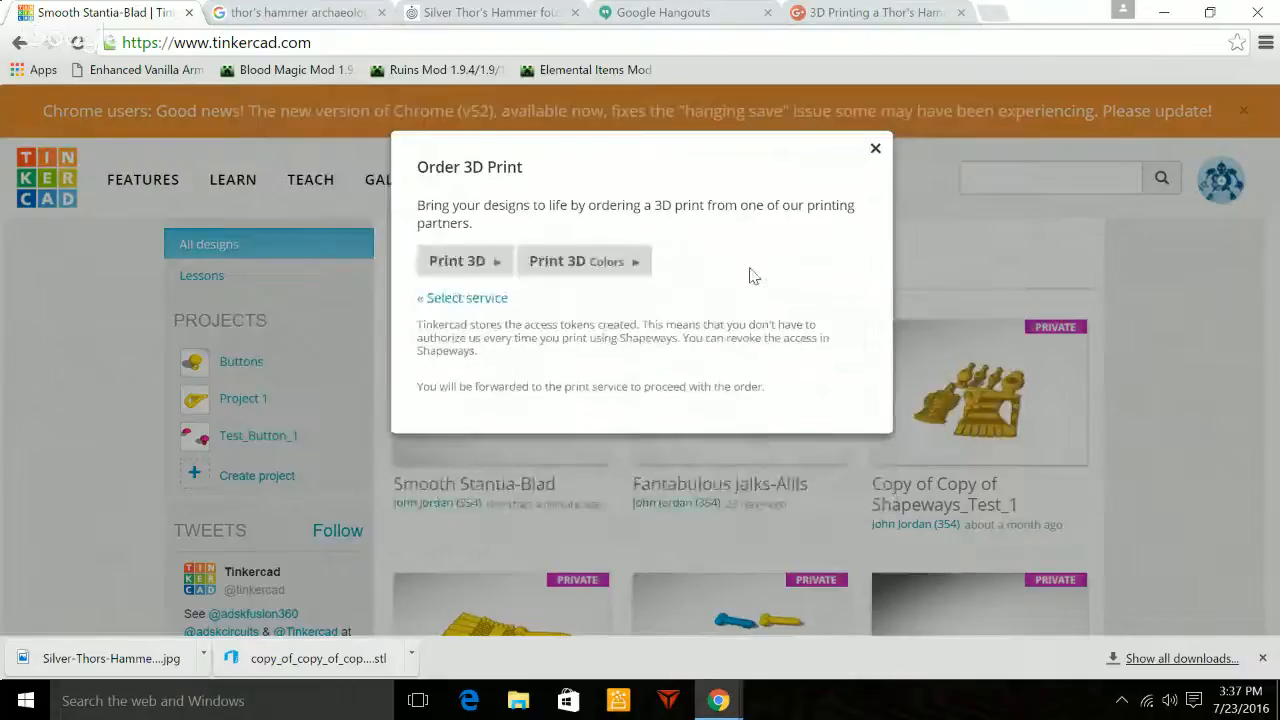
{"action": "left_click", "coordinate": [455, 262]}
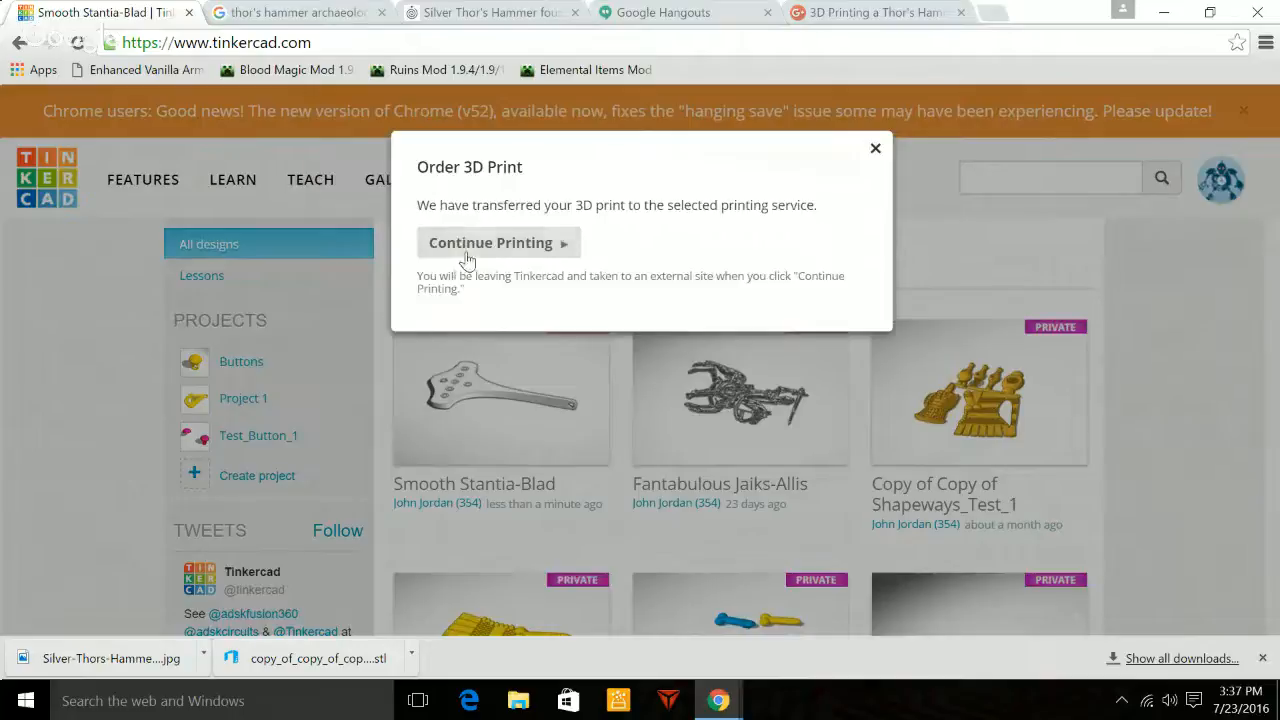
{"action": "left_click", "coordinate": [490, 250]}
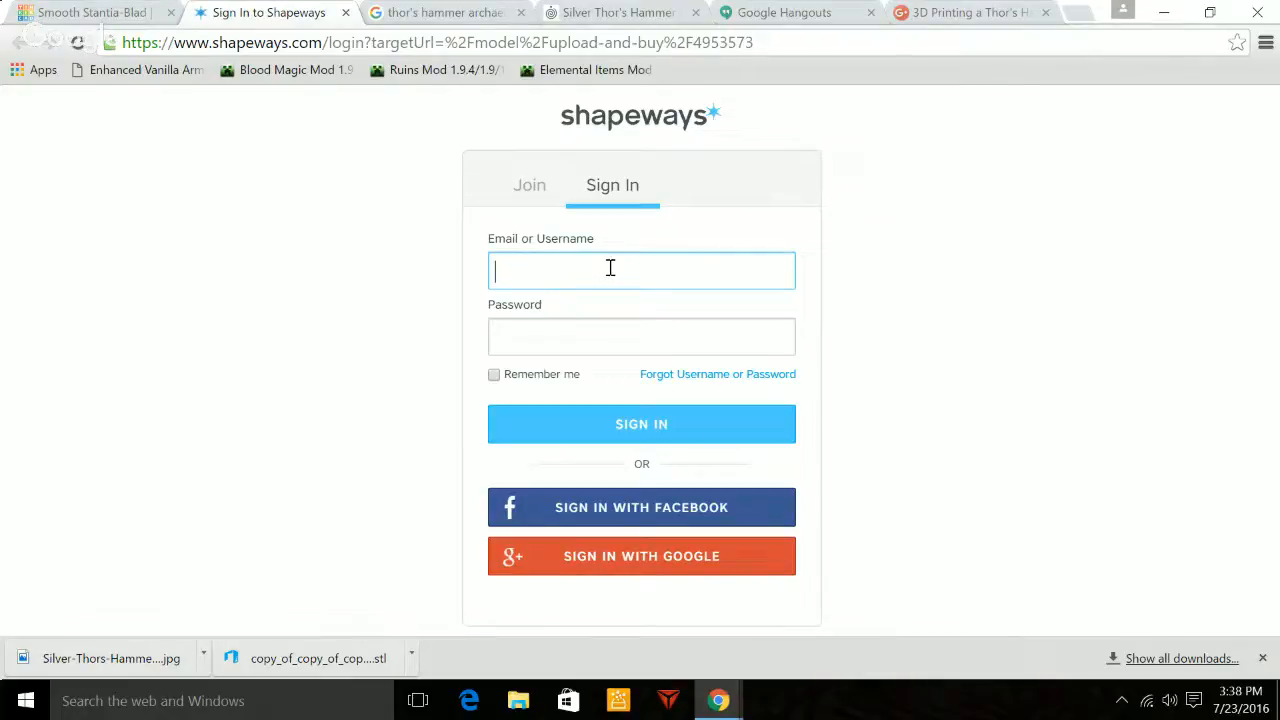
Sign in to Shapeways with the saved account e-mail and the account password.
{"action": "type", "text": "tjorda"}
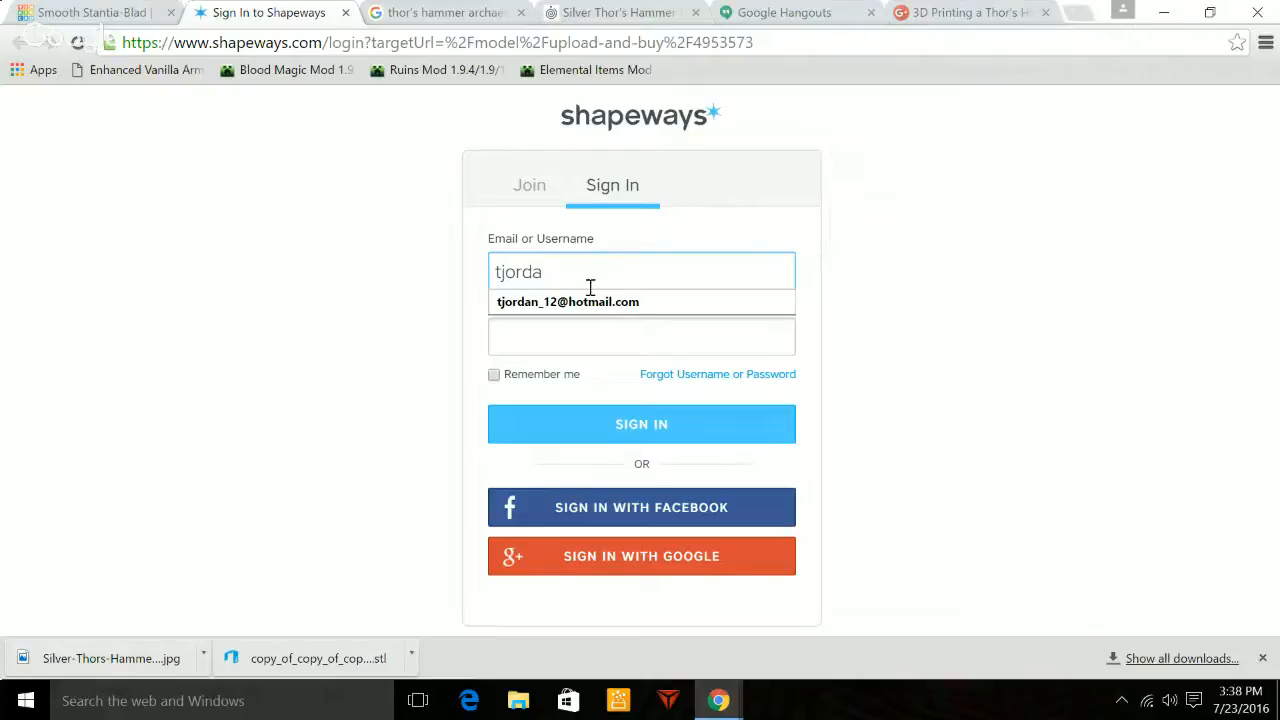
{"action": "left_click", "coordinate": [586, 300]}
{"action": "left_click", "coordinate": [571, 337]}
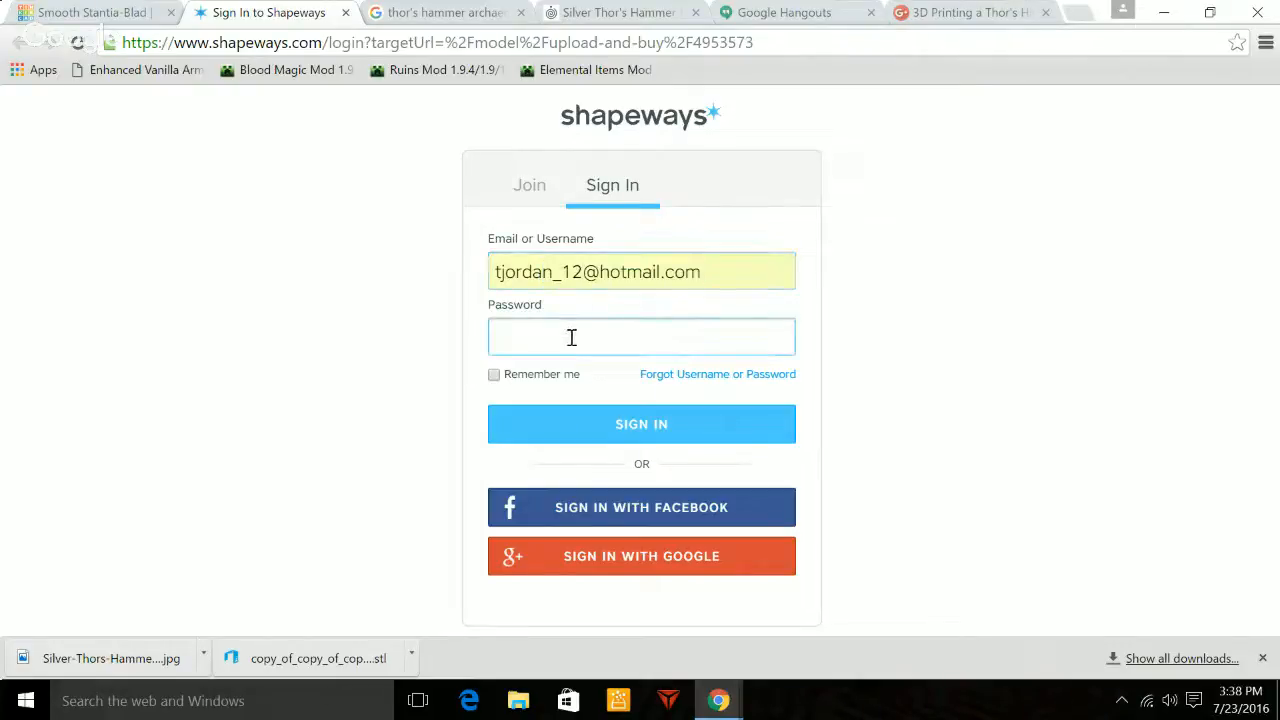
{"action": "type", "text": "••••••••"}
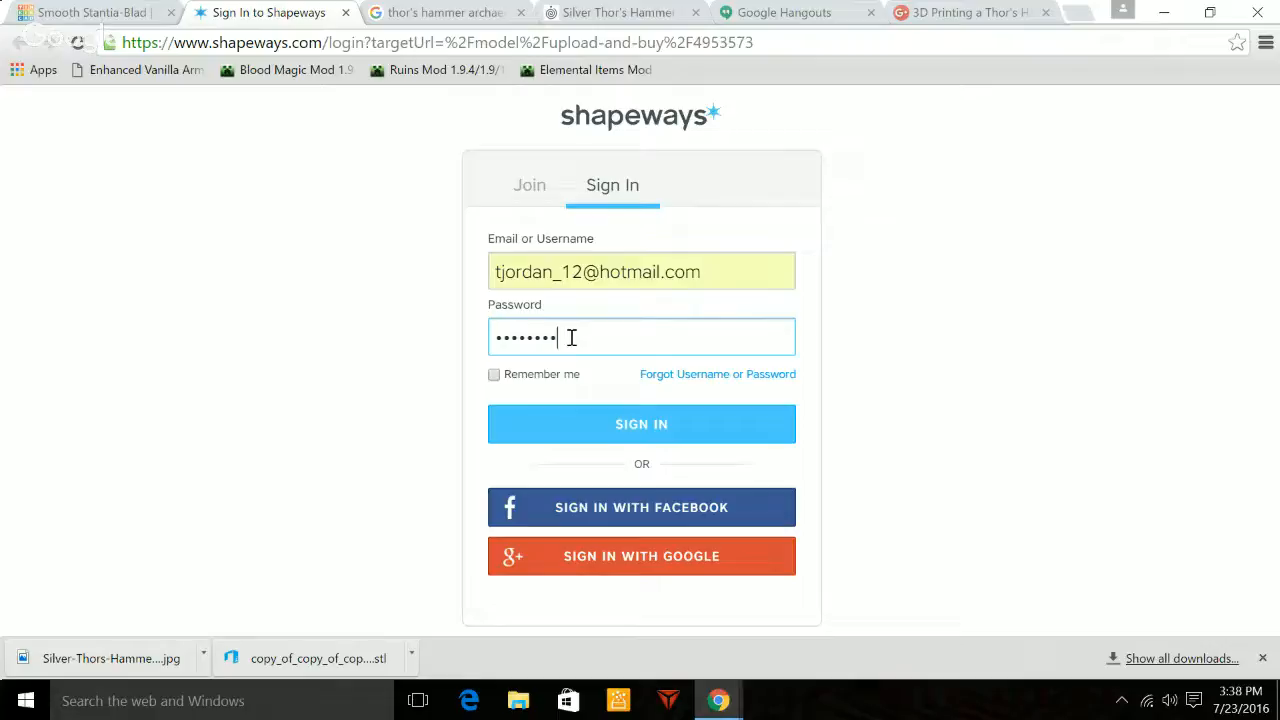
{"action": "key", "text": "Return"}
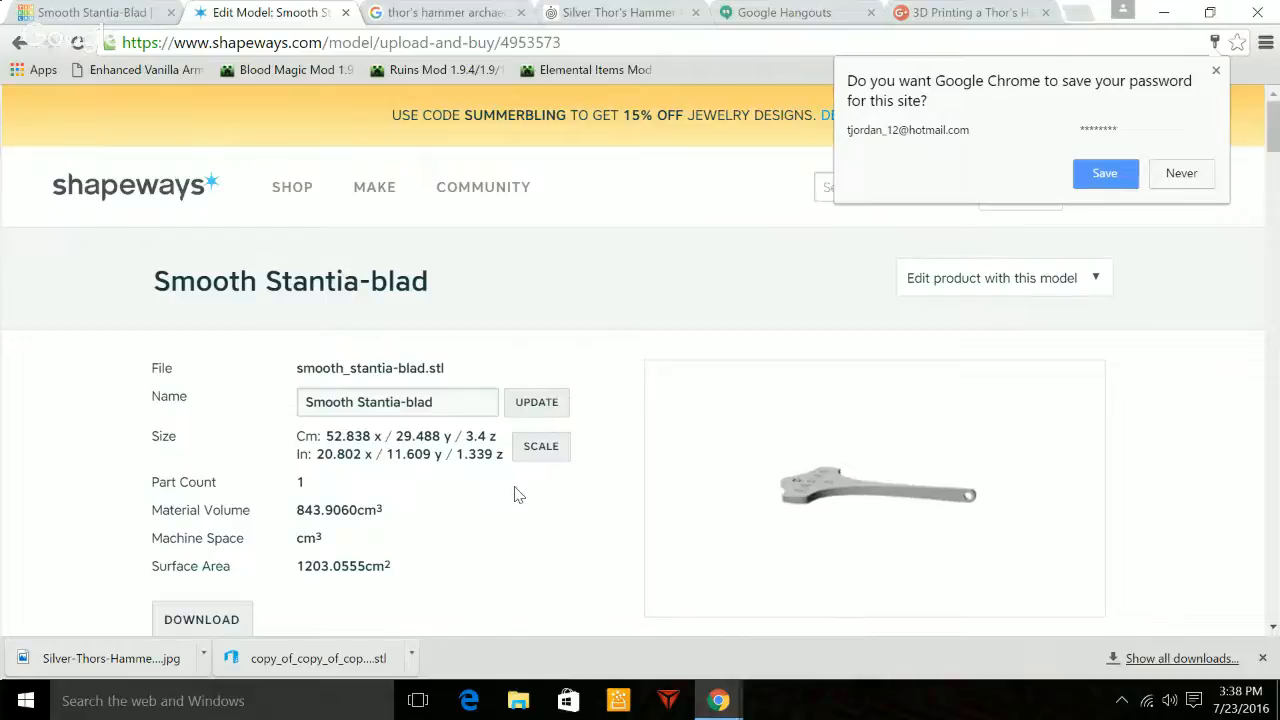
Let Chrome save the Shapeways password.
{"action": "scroll", "coordinate": [517, 494], "scroll_direction": "down", "scroll_amount": 1}
{"action": "scroll", "coordinate": [517, 494], "scroll_direction": "down", "scroll_amount": 5}
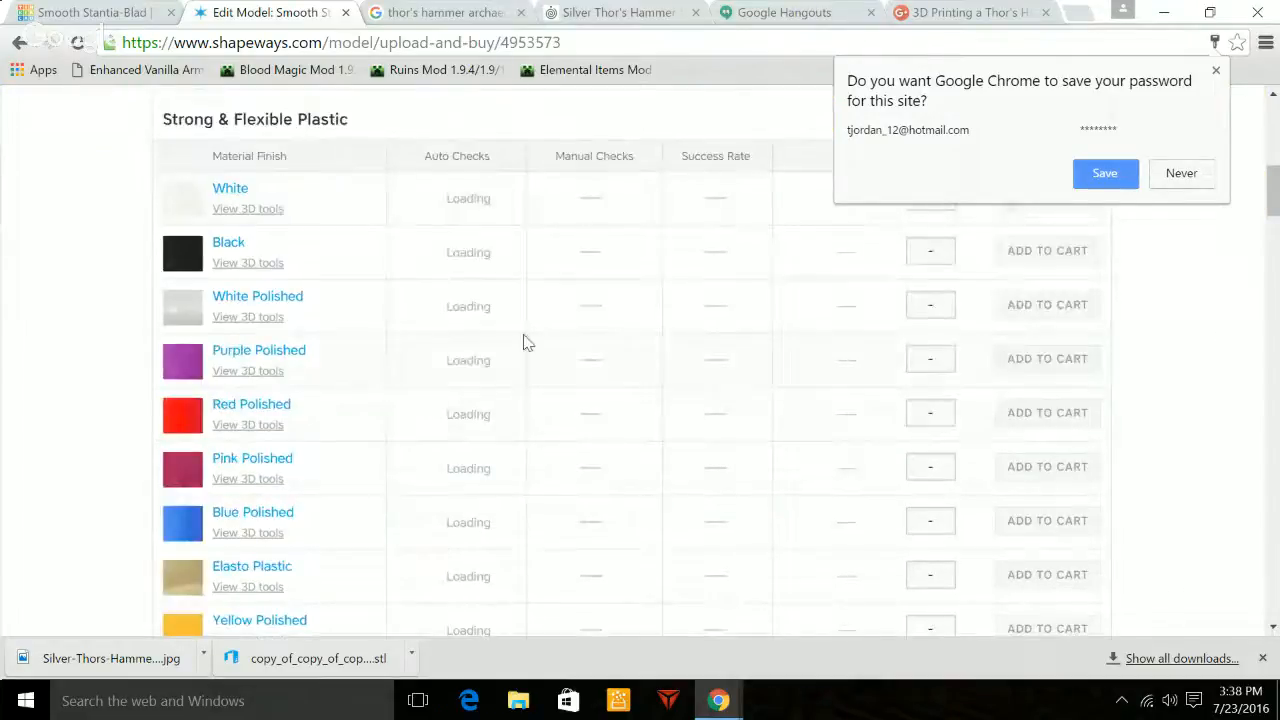
{"action": "left_click", "coordinate": [1114, 179]}
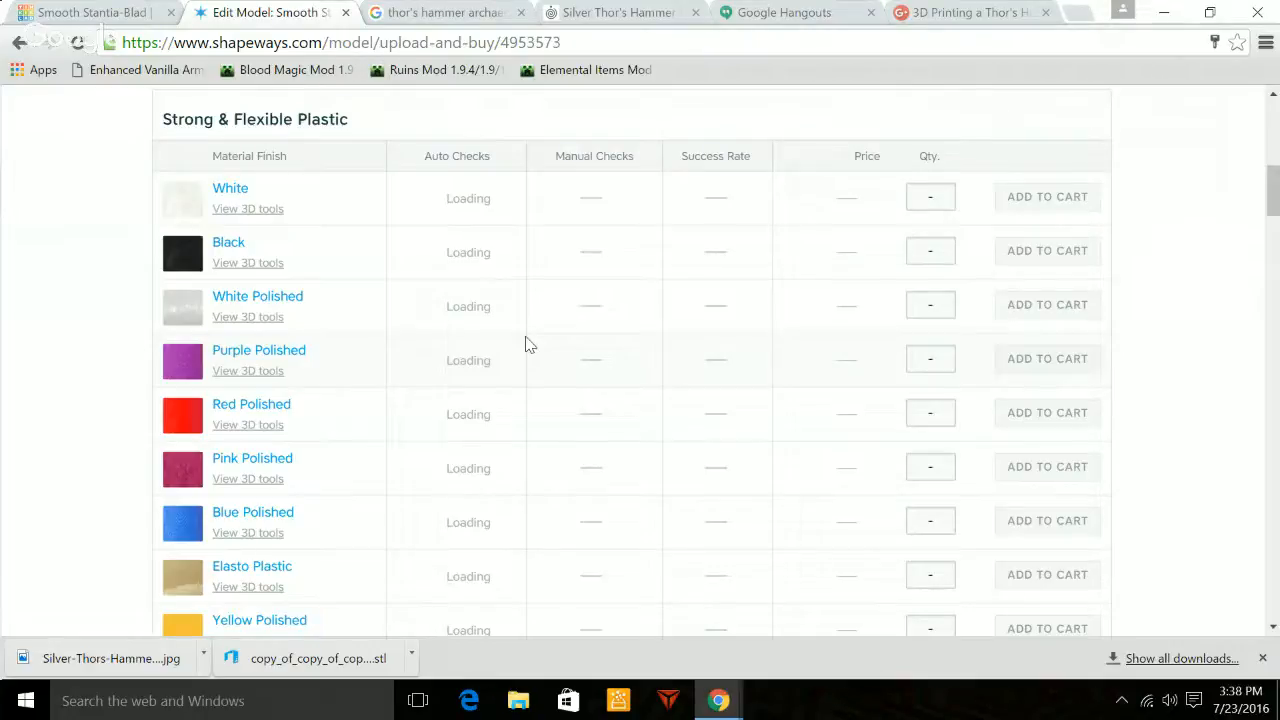
Scroll through the Materials table to the Stainless Steel and Precious Metal finishes failing checks.
{"action": "scroll", "coordinate": [248, 210], "scroll_direction": "up", "scroll_amount": 2}
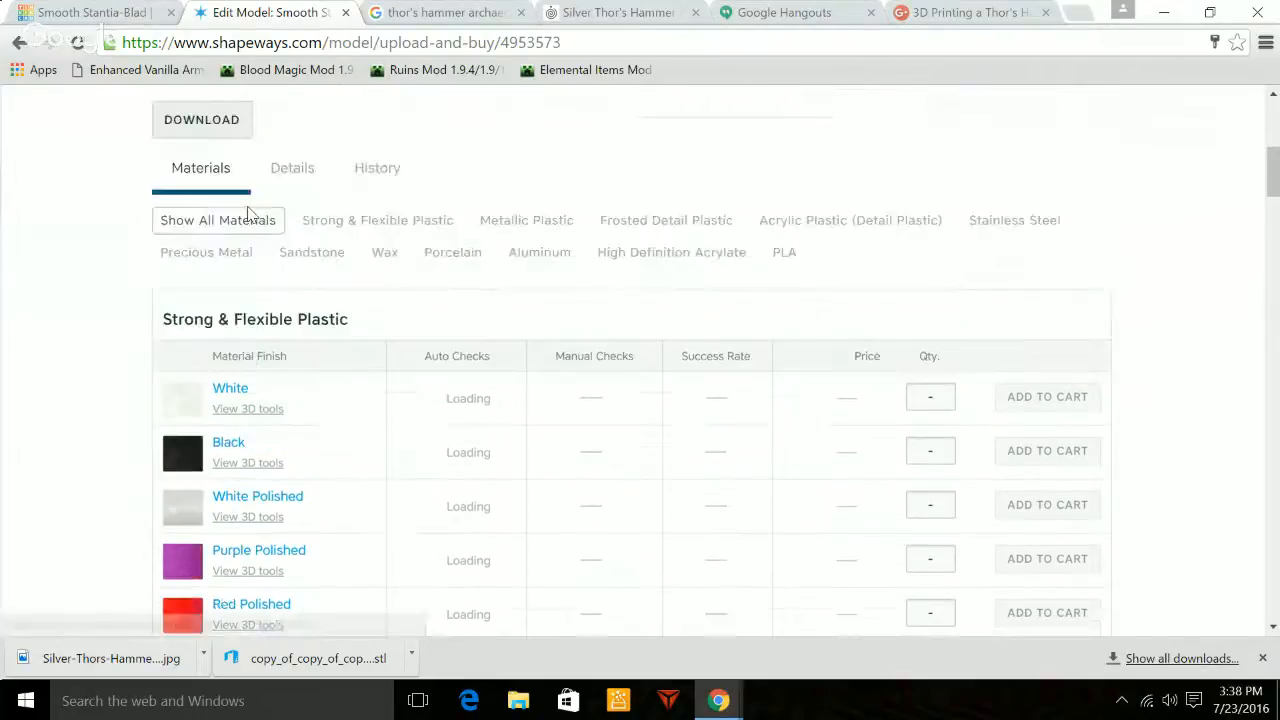
{"action": "scroll", "coordinate": [248, 218], "scroll_direction": "down", "scroll_amount": 8}
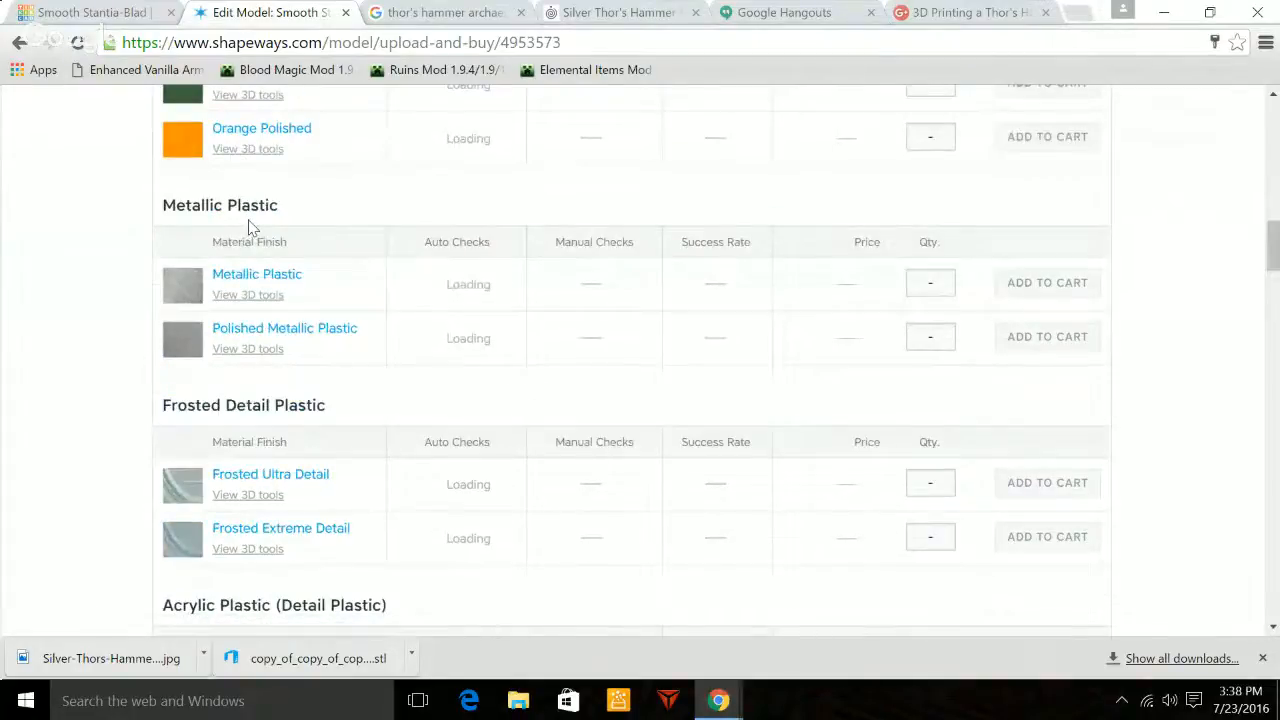
{"action": "scroll", "coordinate": [250, 228], "scroll_direction": "down", "scroll_amount": 2}
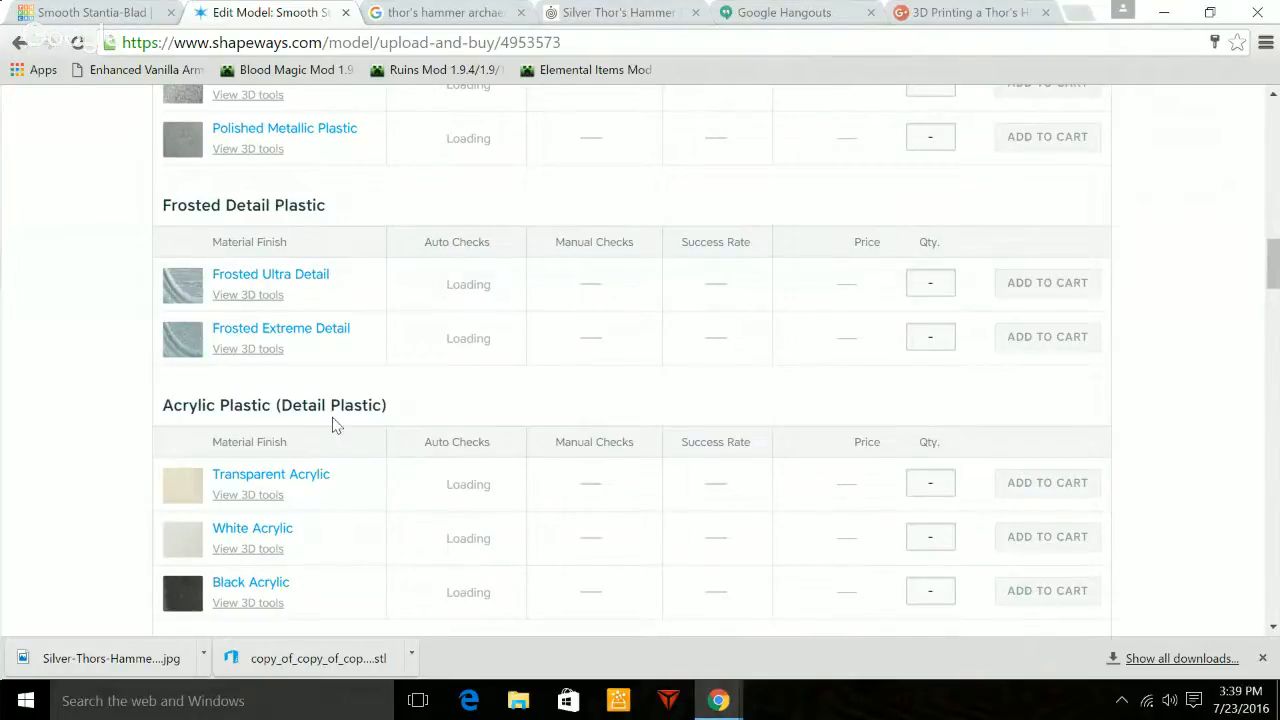
{"action": "scroll", "coordinate": [334, 423], "scroll_direction": "down", "scroll_amount": 1}
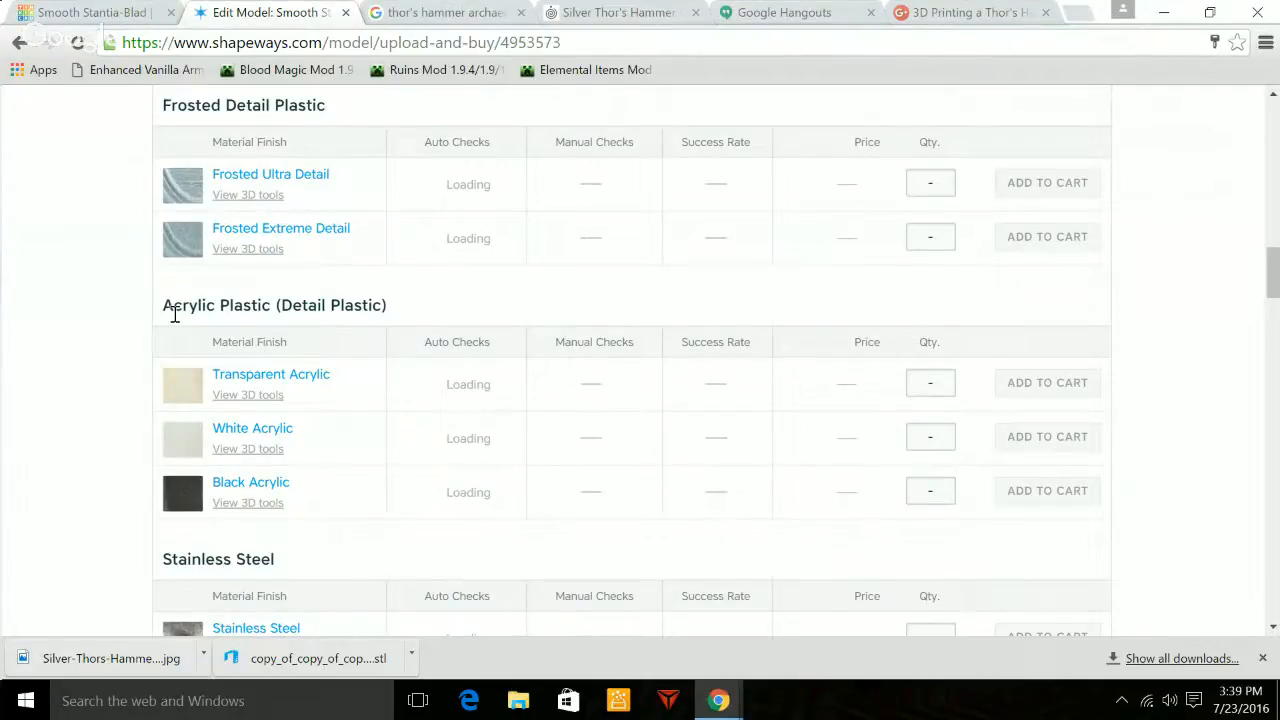
{"action": "scroll", "coordinate": [177, 322], "scroll_direction": "down", "scroll_amount": 2}
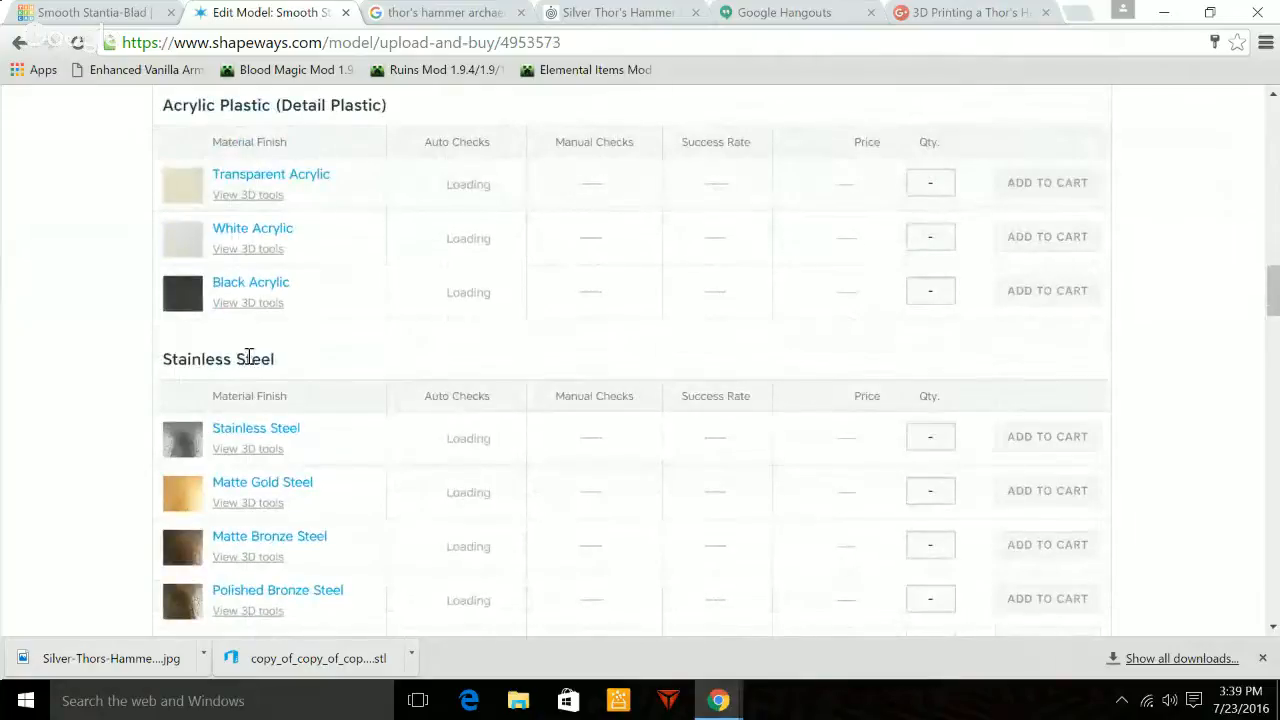
{"action": "scroll", "coordinate": [250, 360], "scroll_direction": "down", "scroll_amount": 5}
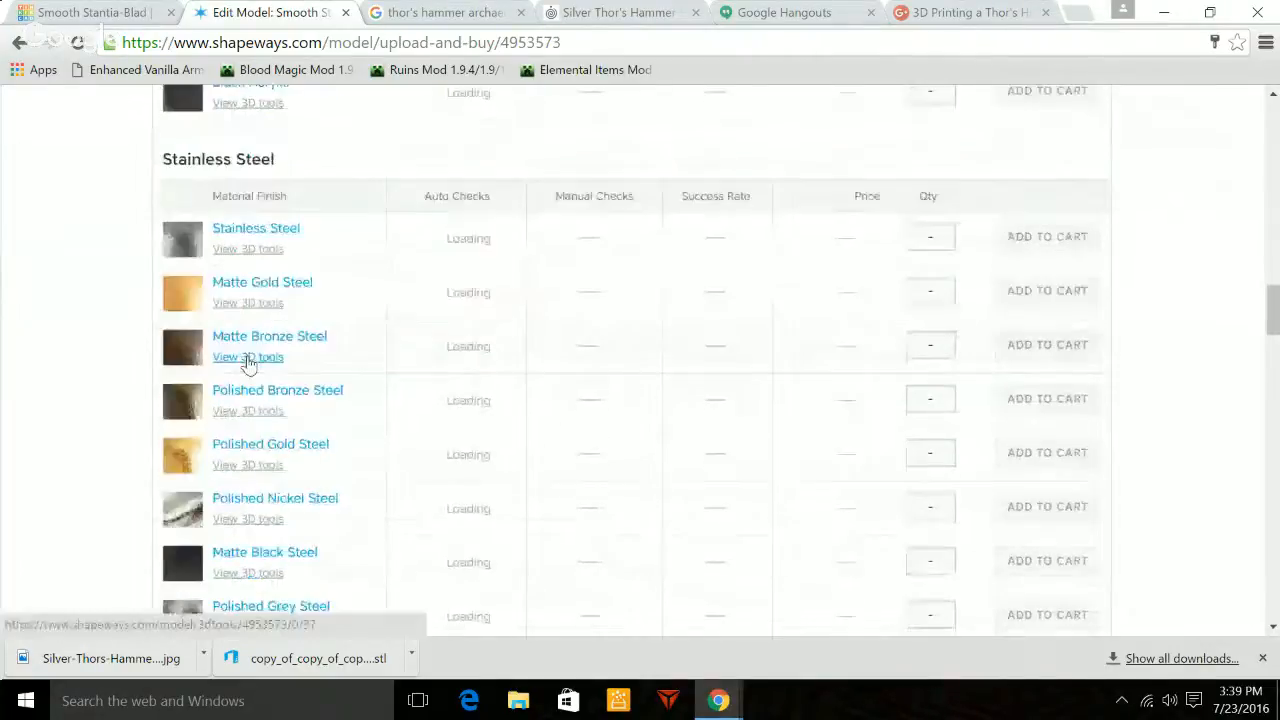
{"action": "scroll", "coordinate": [249, 363], "scroll_direction": "up", "scroll_amount": 4}
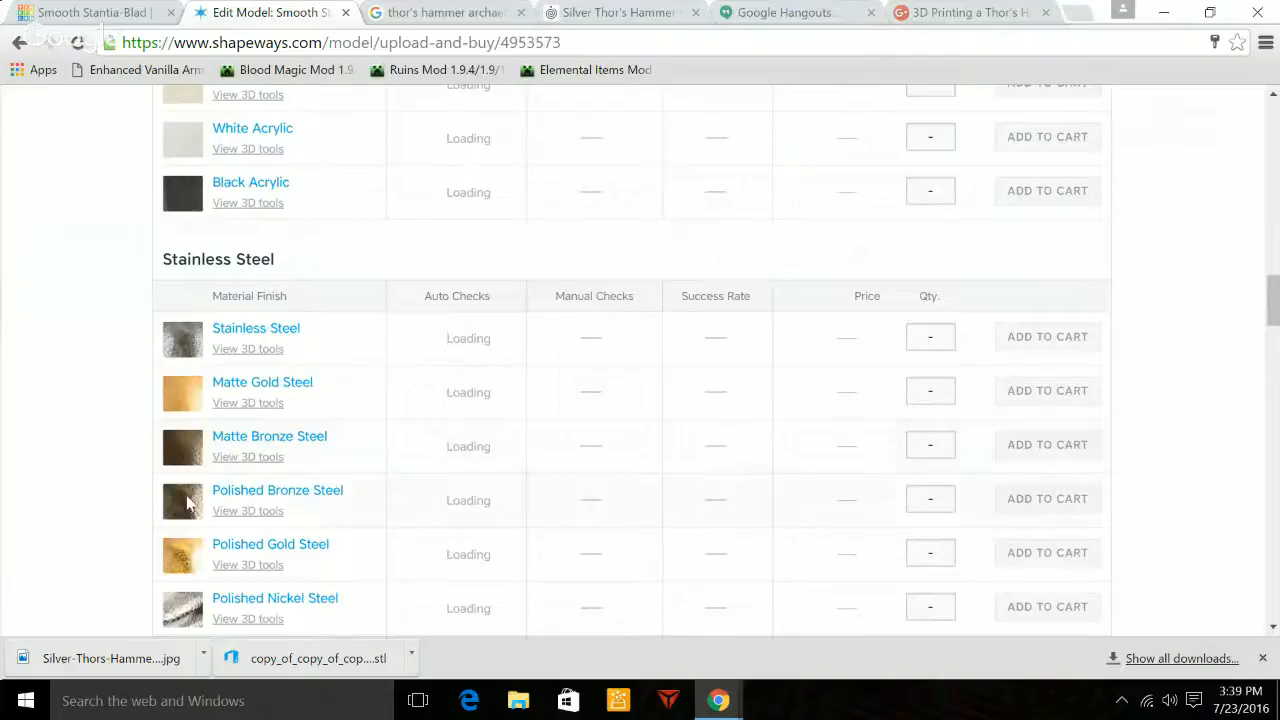
{"action": "scroll", "coordinate": [296, 579], "scroll_direction": "down", "scroll_amount": 3}
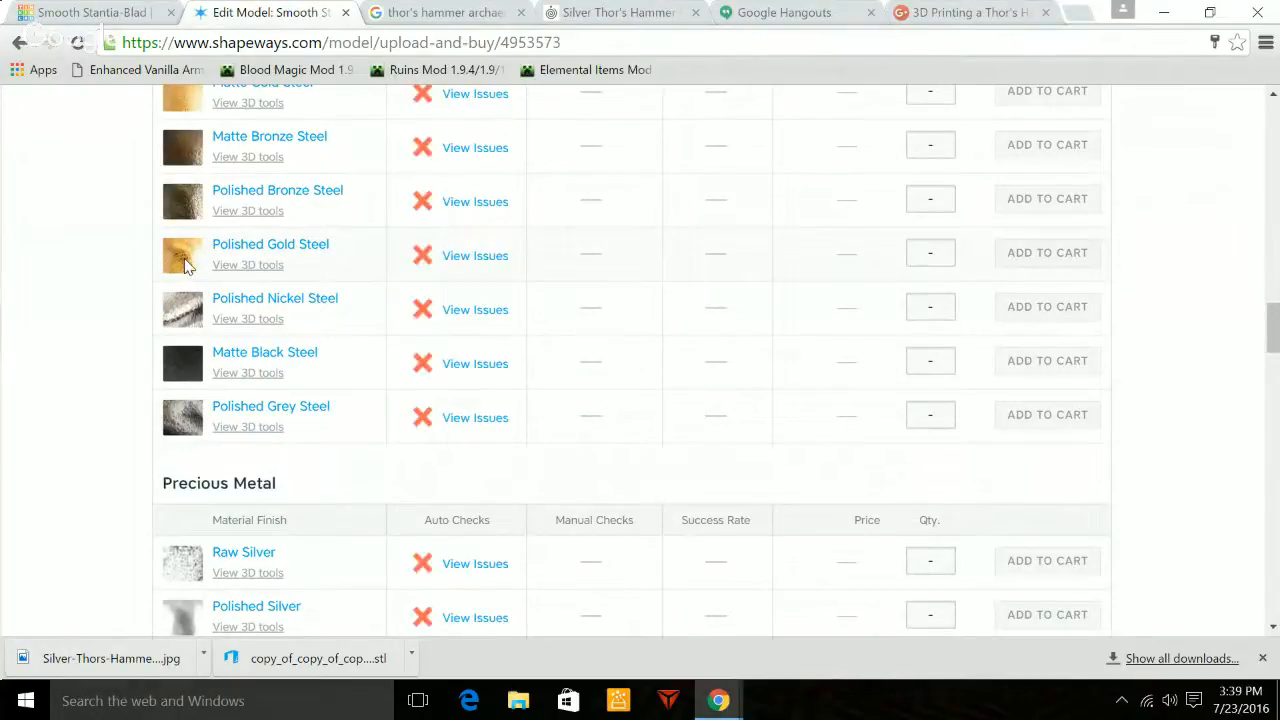
View the printability issues for Matte Gold Steel, then switch back to the Tinkercad tab.
{"action": "scroll", "coordinate": [277, 214], "scroll_direction": "up", "scroll_amount": 3}
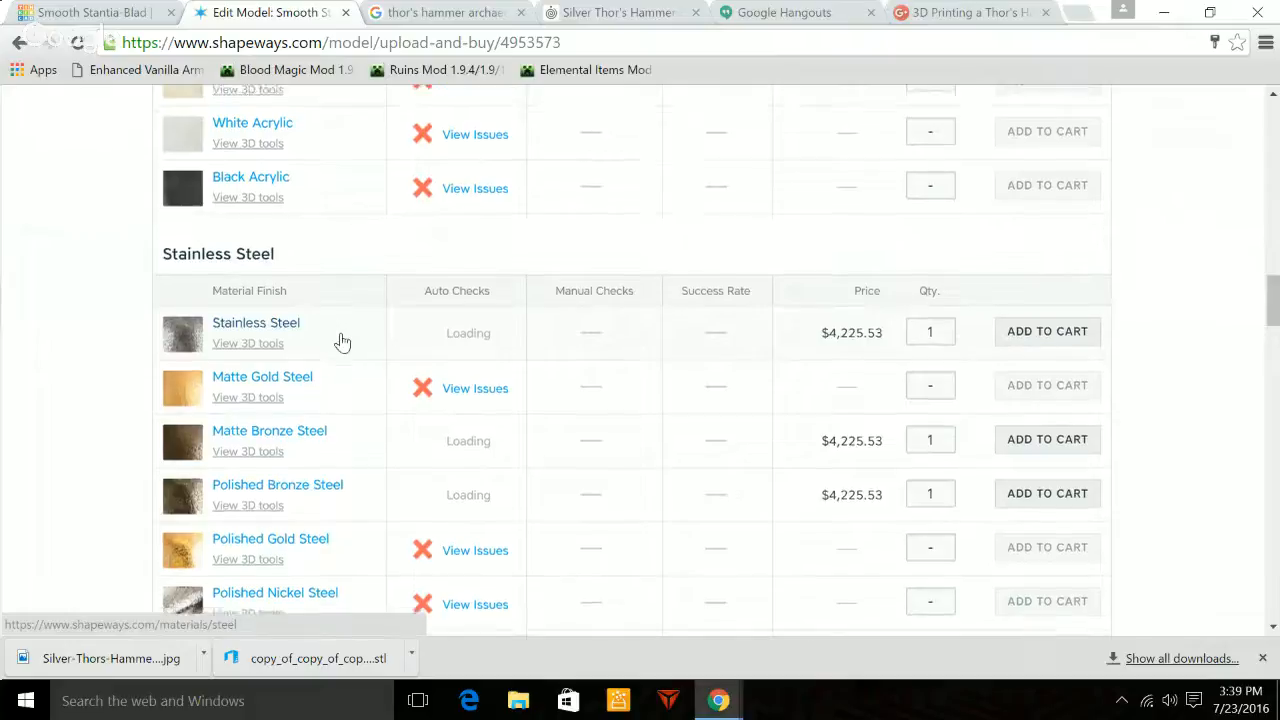
{"action": "scroll", "coordinate": [342, 342], "scroll_direction": "down", "scroll_amount": 20}
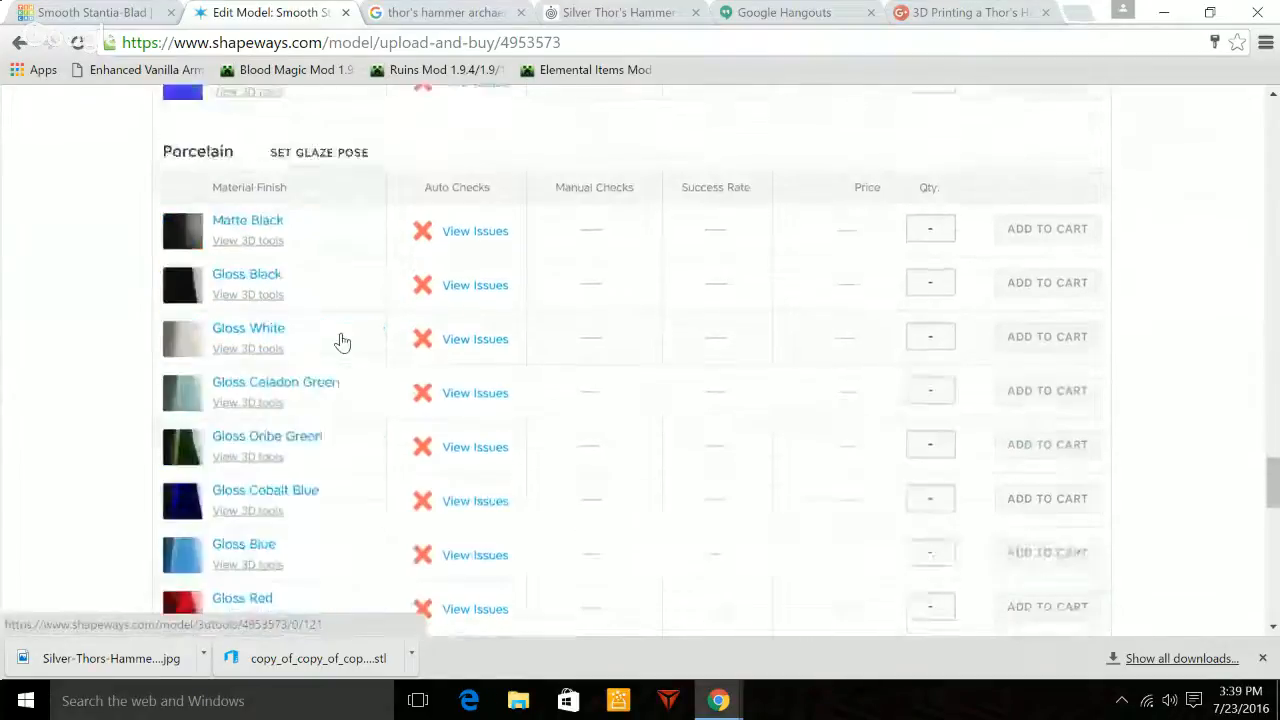
{"action": "scroll", "coordinate": [342, 342], "scroll_direction": "down", "scroll_amount": 5}
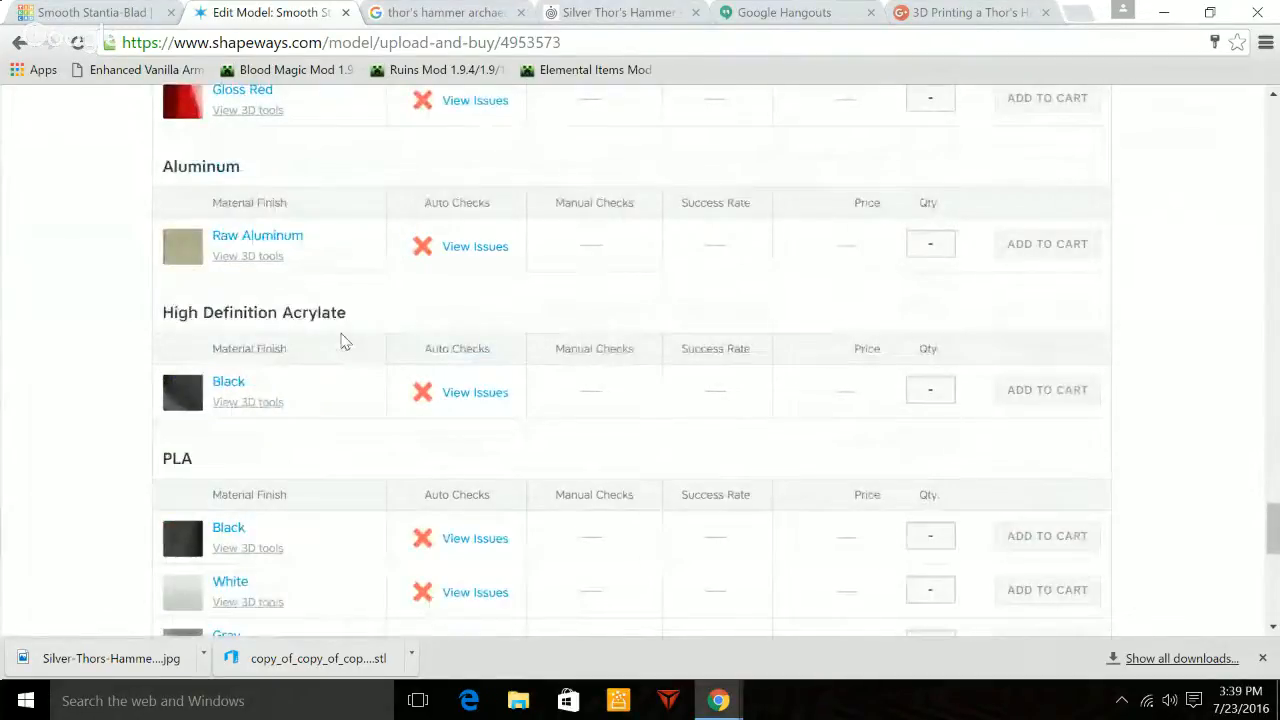
{"action": "scroll", "coordinate": [342, 342], "scroll_direction": "up", "scroll_amount": 10}
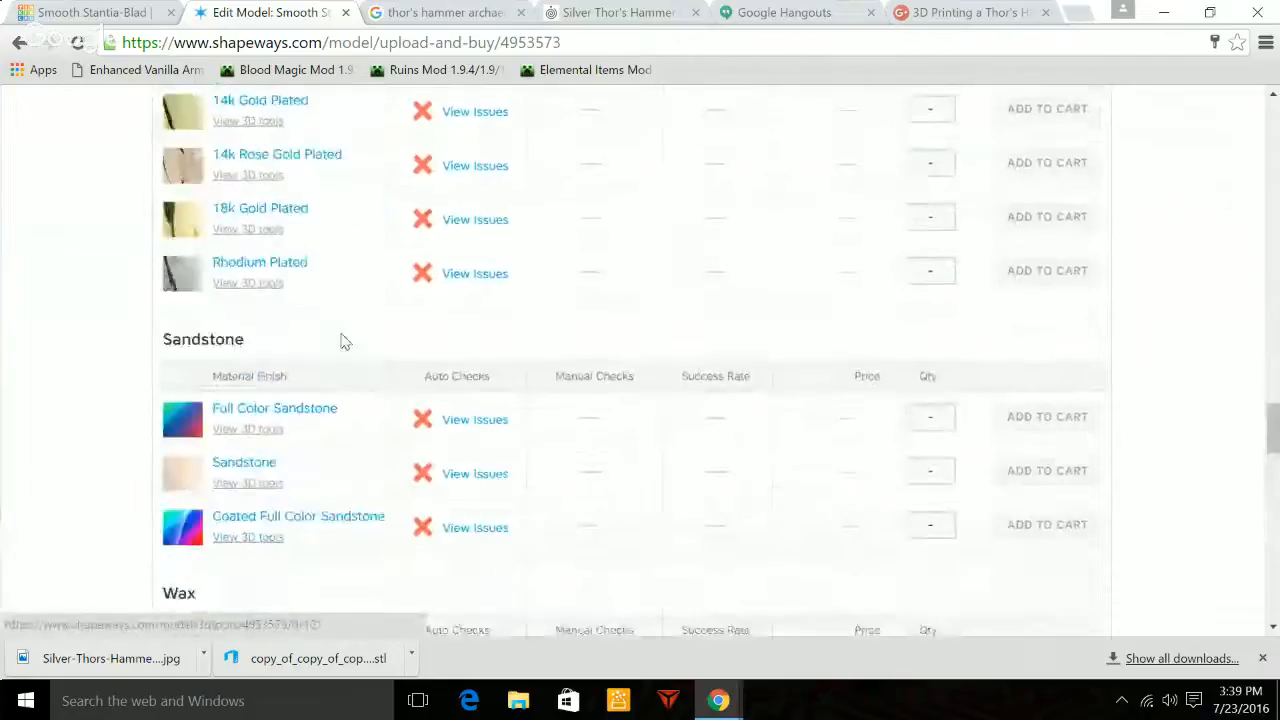
{"action": "scroll", "coordinate": [342, 342], "scroll_direction": "up", "scroll_amount": 12}
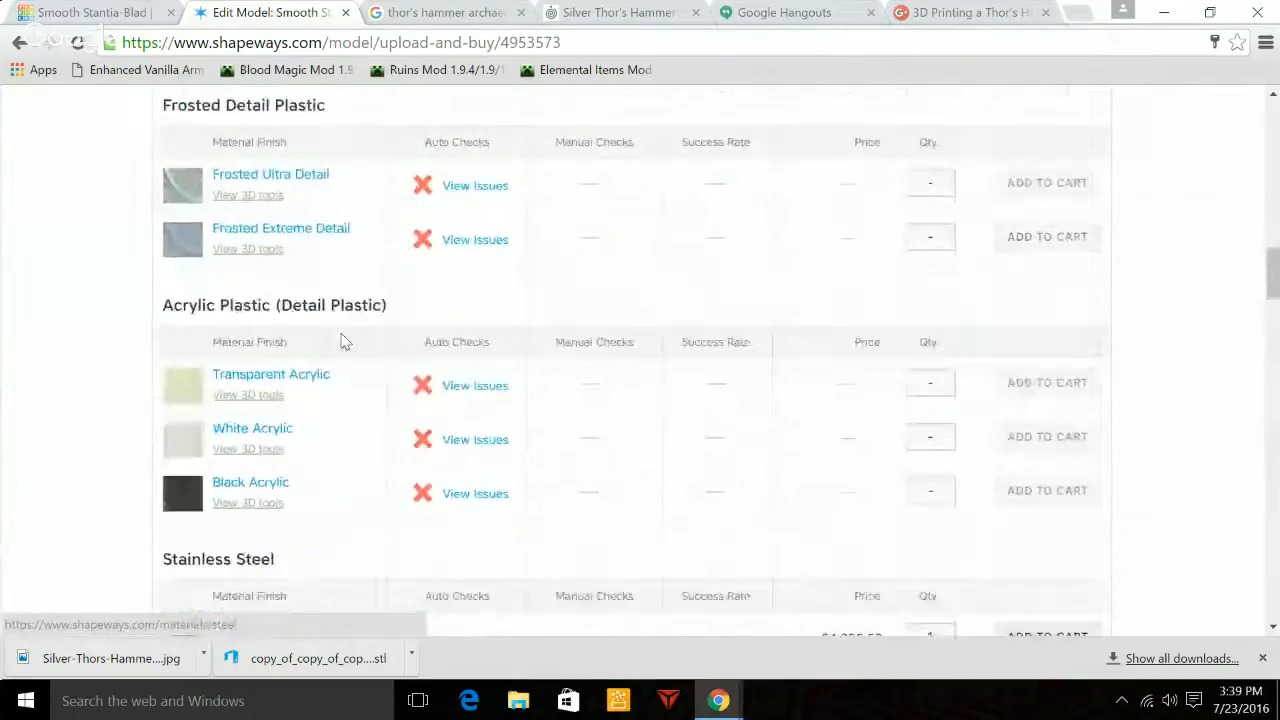
{"action": "scroll", "coordinate": [342, 342], "scroll_direction": "up", "scroll_amount": 10}
{"action": "scroll", "coordinate": [342, 342], "scroll_direction": "down", "scroll_amount": 3}
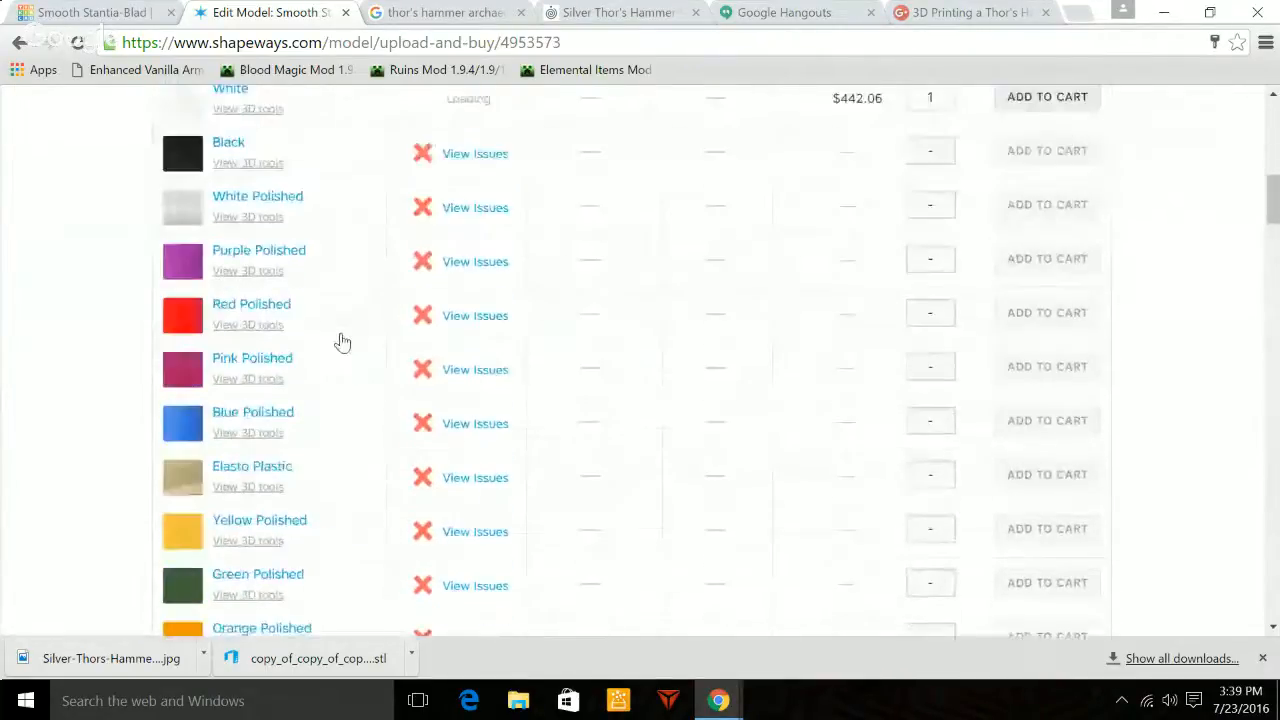
{"action": "scroll", "coordinate": [342, 342], "scroll_direction": "down", "scroll_amount": 10}
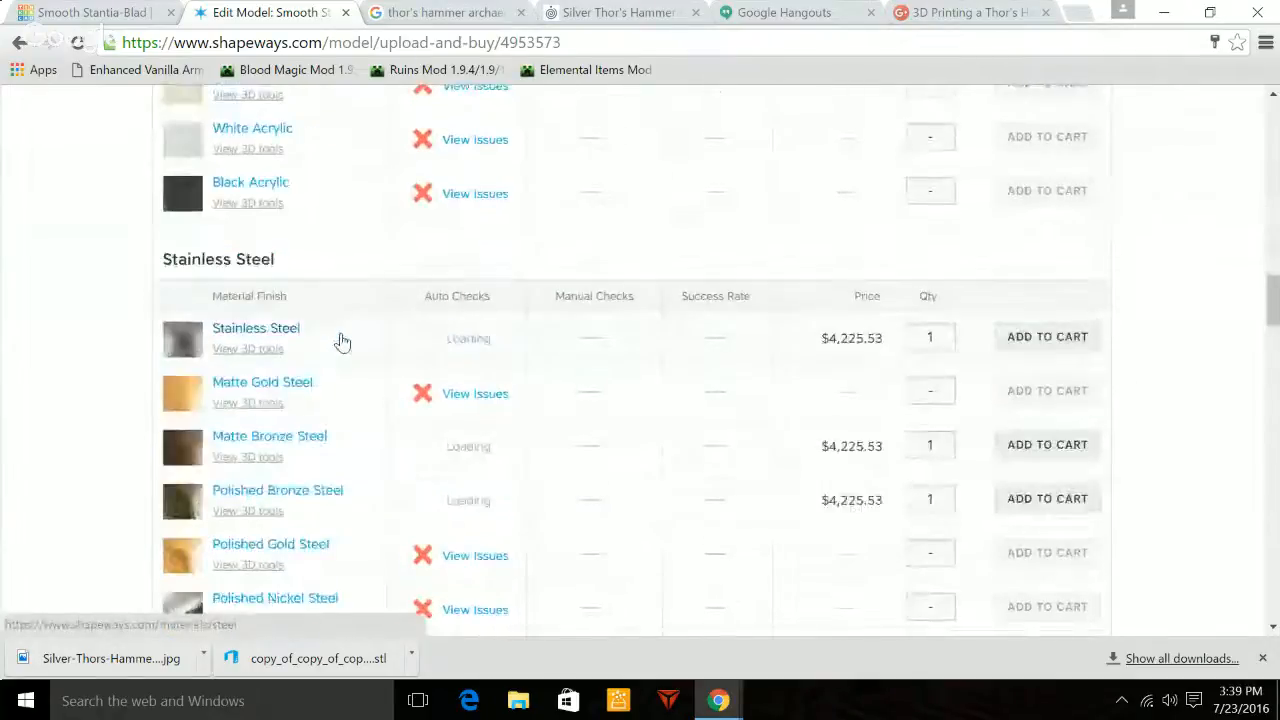
{"action": "left_click", "coordinate": [471, 401]}
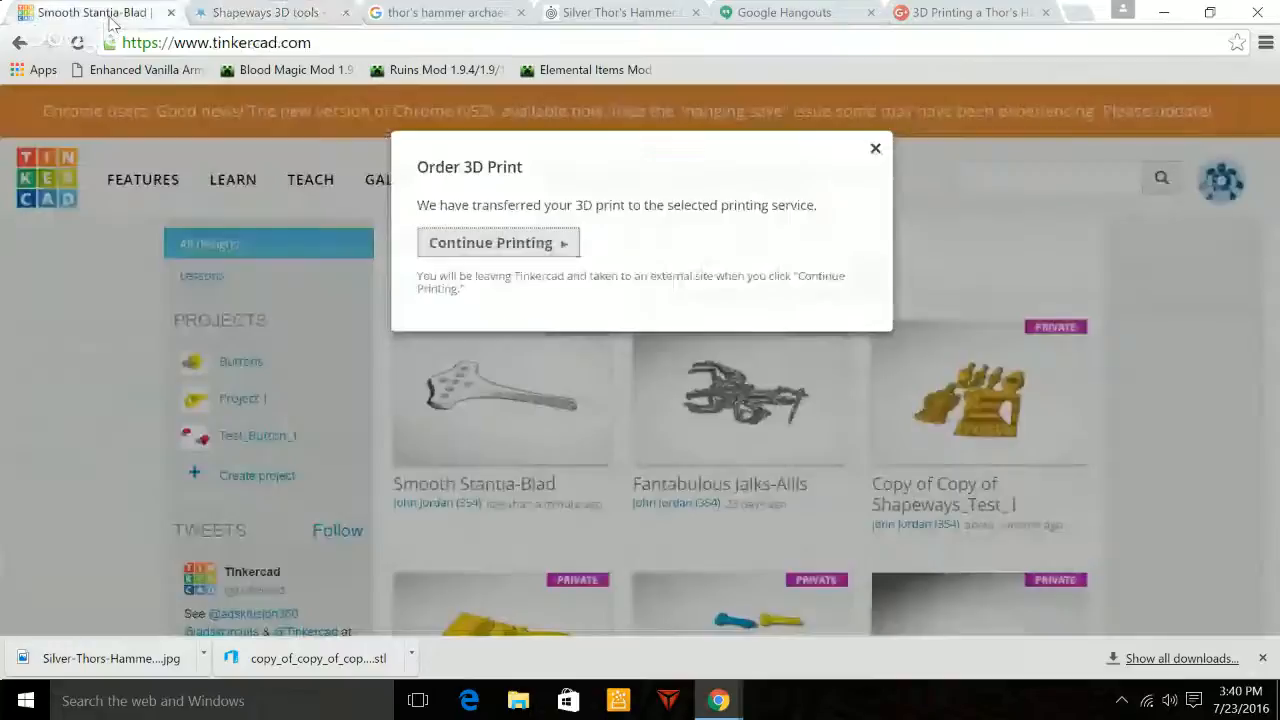
{"action": "left_click", "coordinate": [112, 14]}
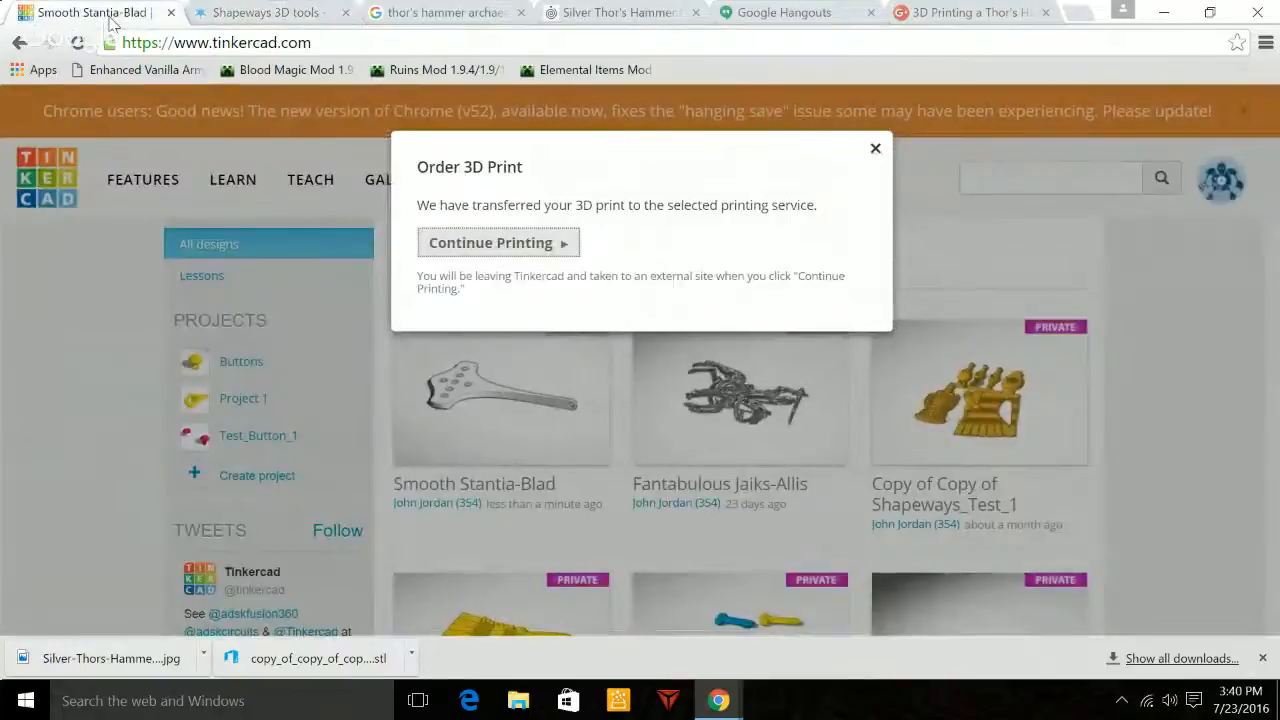
Dismiss the Order 3D Print notice and reopen Smooth Stantia-Blad with Tinker this.
{"action": "left_click", "coordinate": [875, 149]}
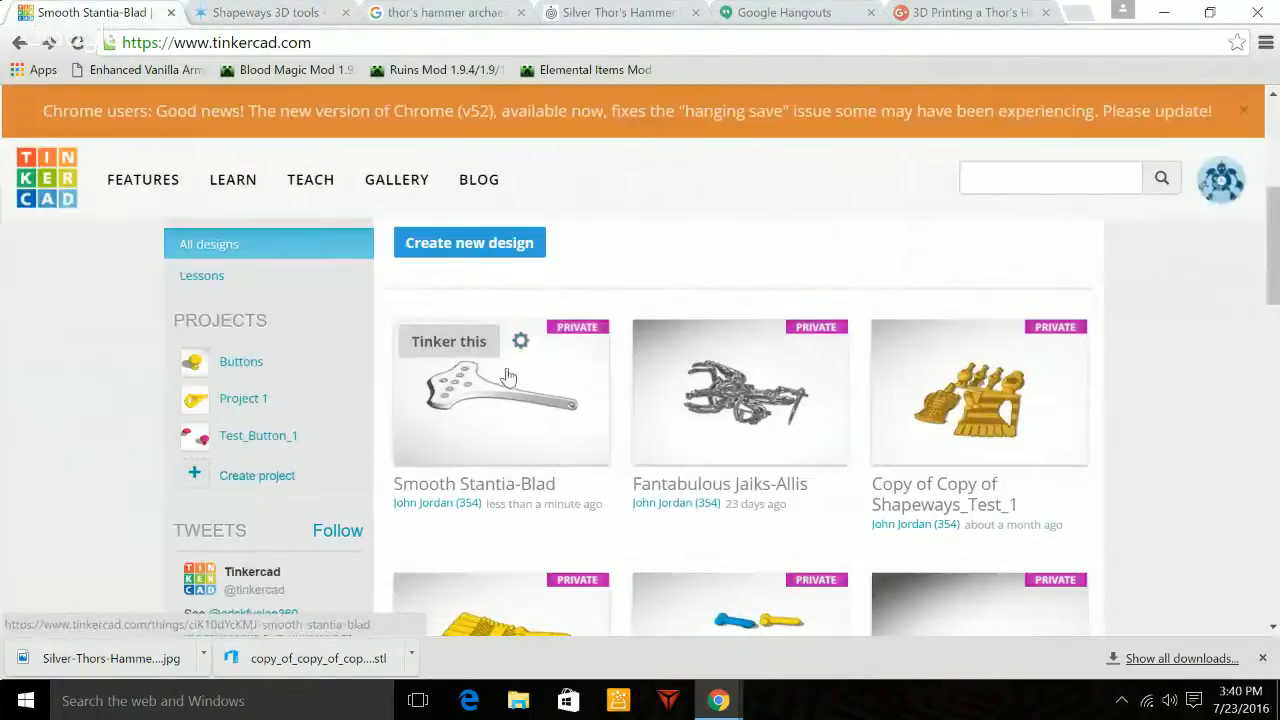
{"action": "left_click", "coordinate": [521, 342]}
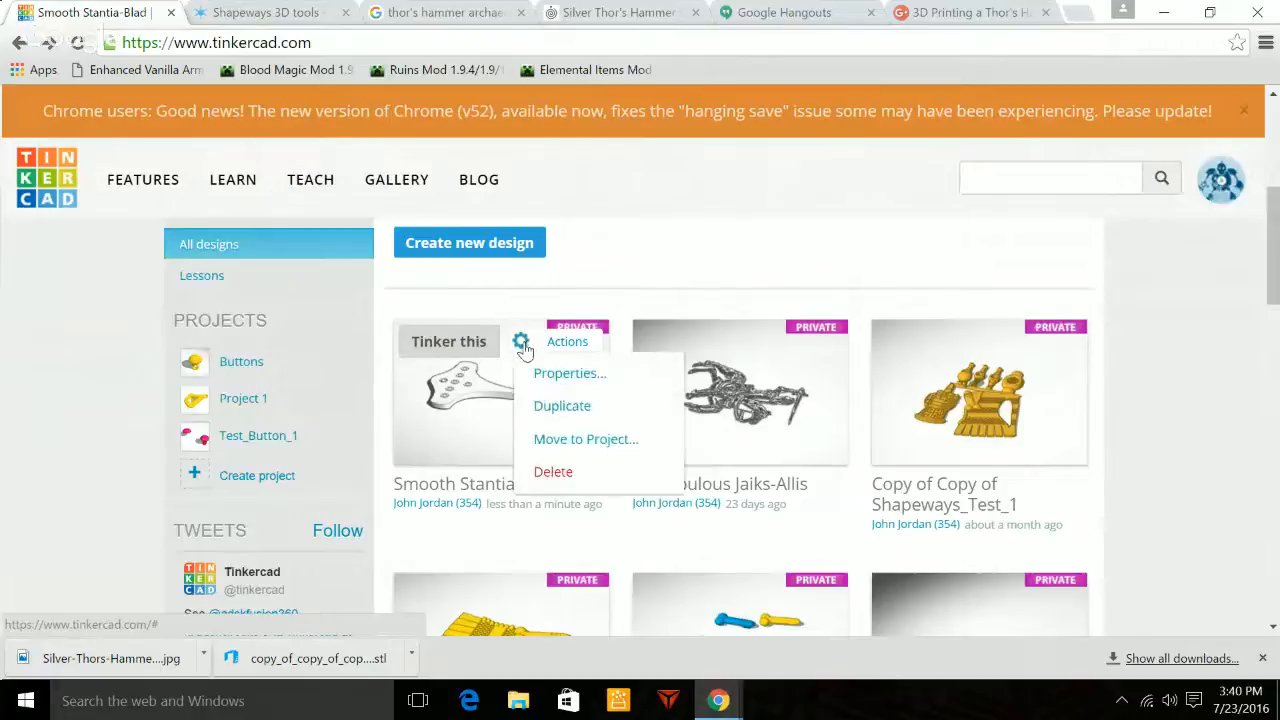
{"action": "left_click", "coordinate": [472, 344]}
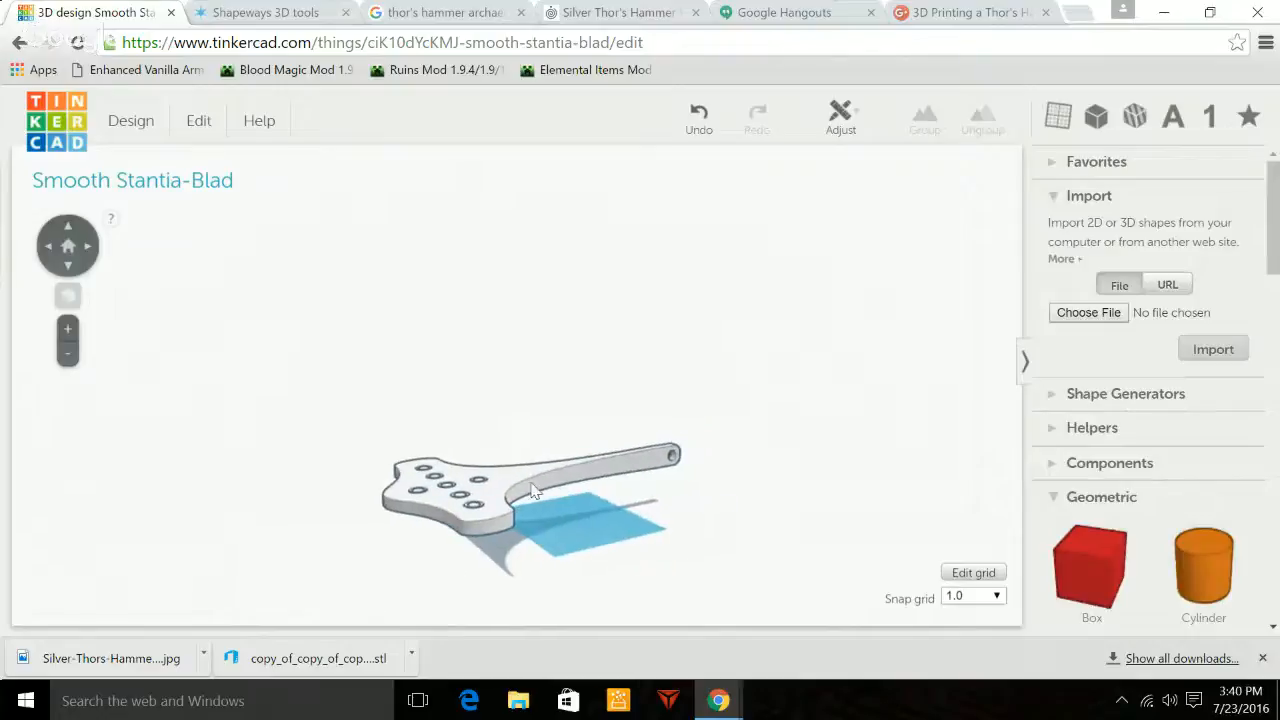
Roughly scale the hammer down in length, width and height, flattening it to about 3.94 mm.
{"action": "left_click", "coordinate": [533, 490]}
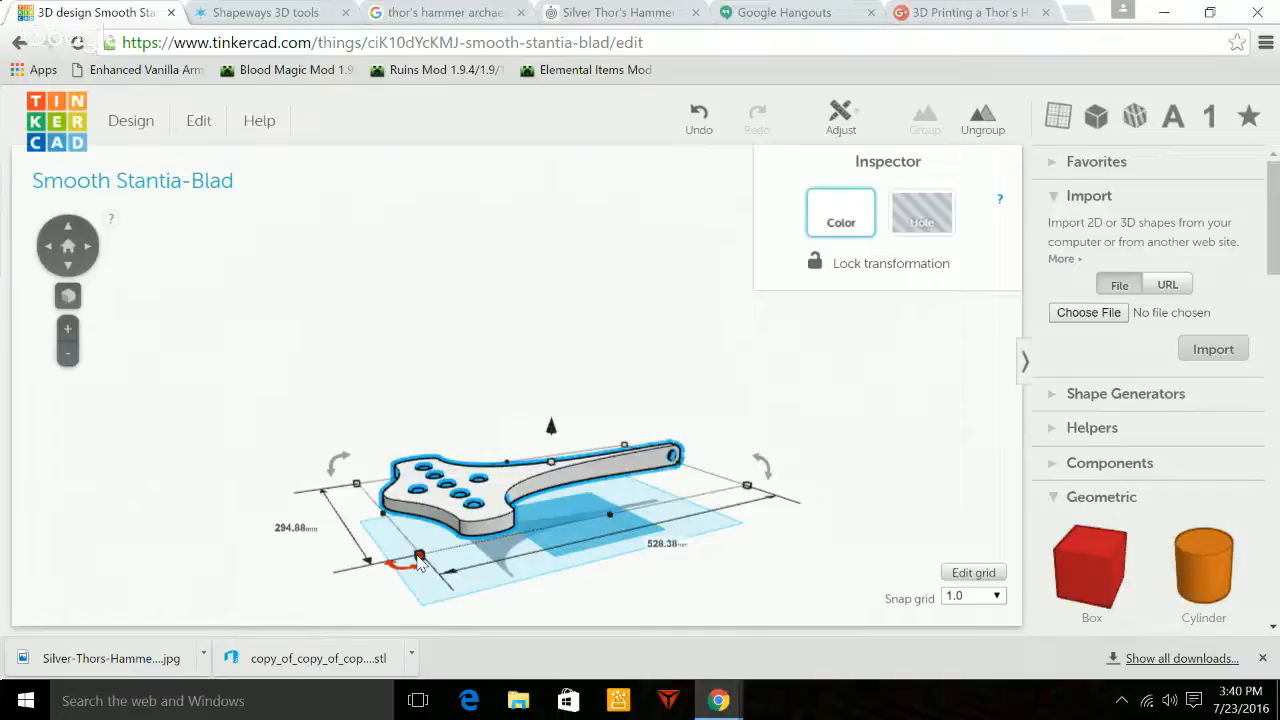
{"action": "left_click_drag", "start_coordinate": [420, 560], "coordinate": [622, 456]}
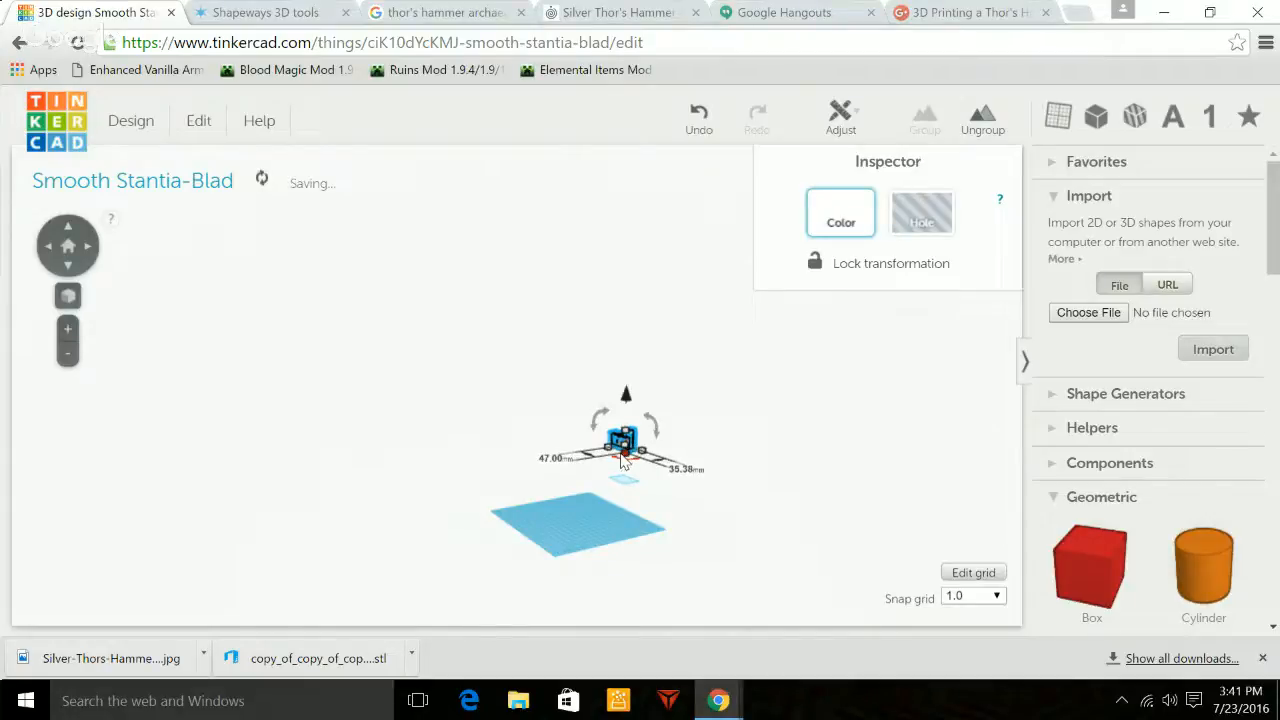
{"action": "scroll", "coordinate": [620, 470], "scroll_direction": "up", "scroll_amount": 5}
{"action": "scroll", "coordinate": [623, 475], "scroll_direction": "down", "scroll_amount": 3}
{"action": "scroll", "coordinate": [623, 475], "scroll_direction": "up", "scroll_amount": 2}
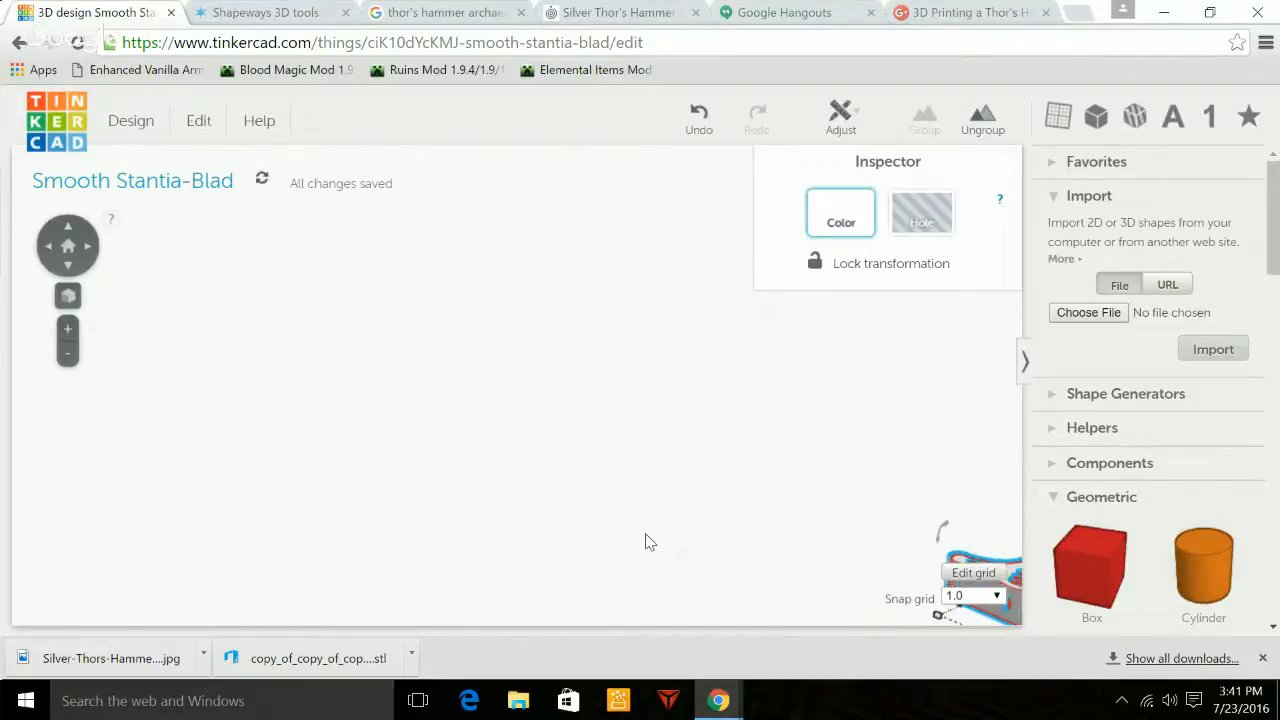
{"action": "scroll", "coordinate": [698, 604], "scroll_direction": "down", "scroll_amount": 3}
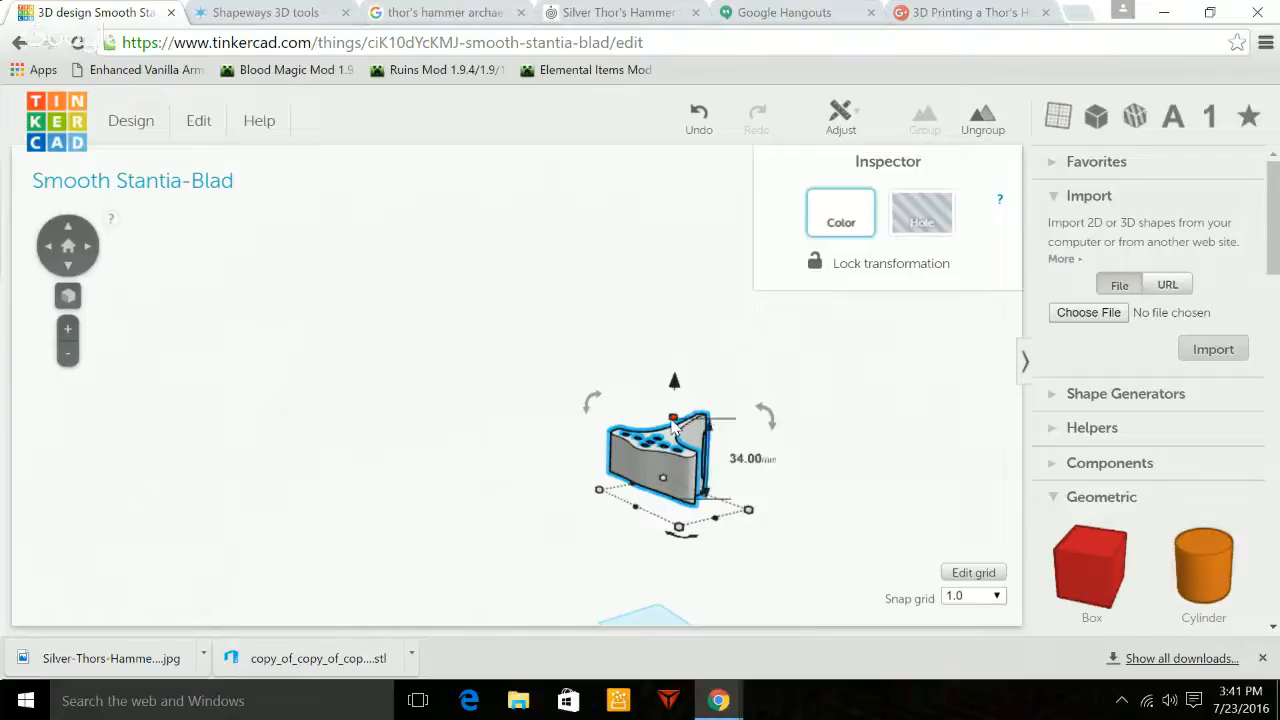
{"action": "left_click_drag", "start_coordinate": [674, 421], "coordinate": [675, 493]}
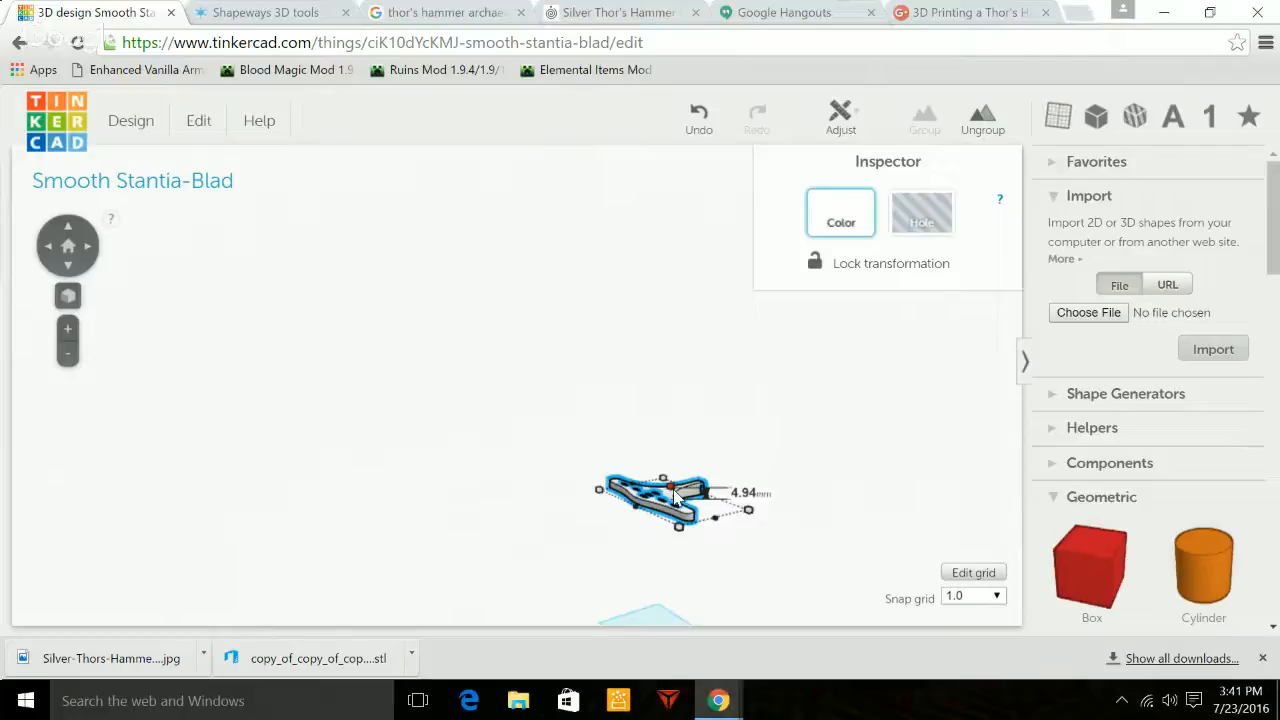
{"action": "left_click_drag", "start_coordinate": [674, 494], "coordinate": [675, 497]}
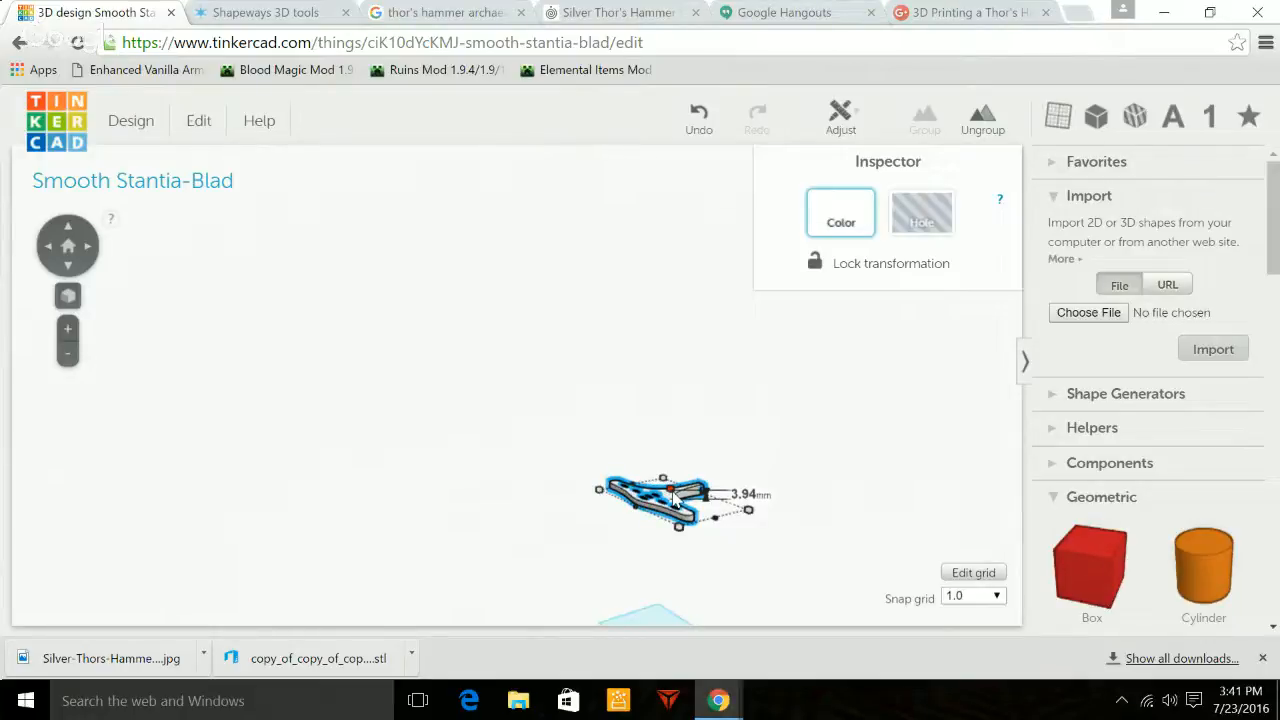
{"action": "left_click_drag", "start_coordinate": [673, 492], "coordinate": [674, 493]}
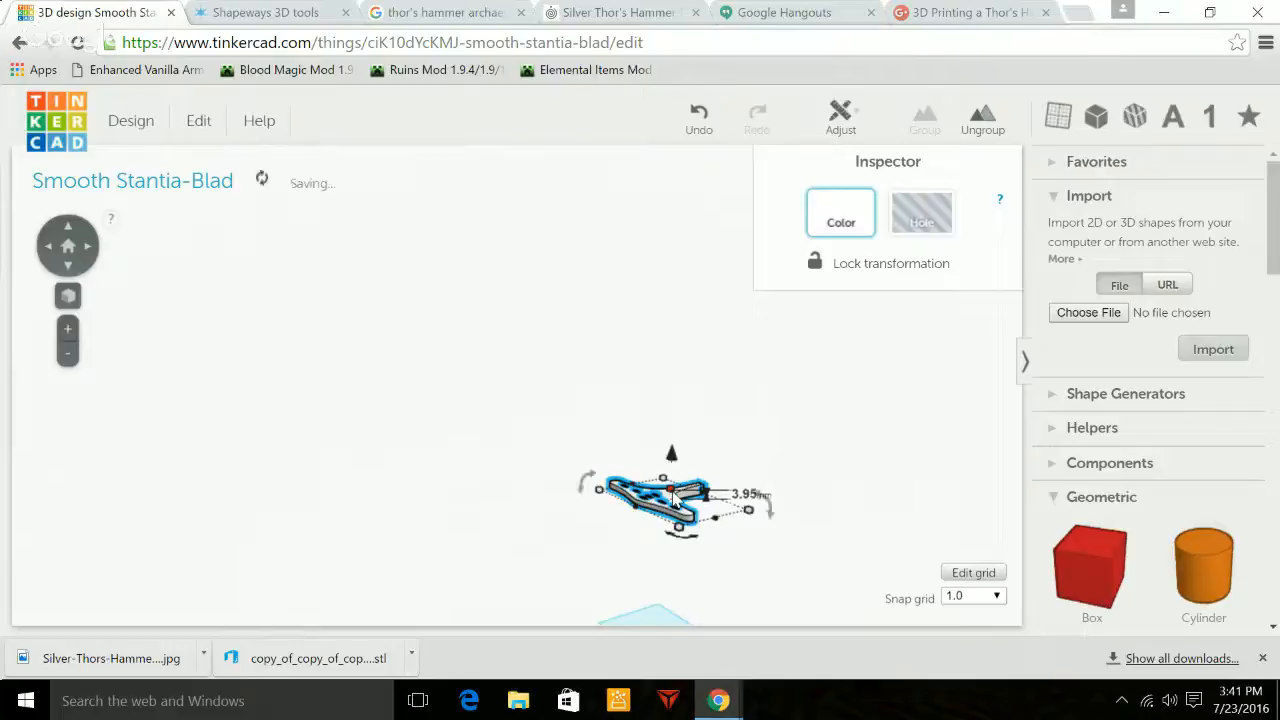
{"action": "left_click_drag", "start_coordinate": [743, 562], "coordinate": [643, 519]}
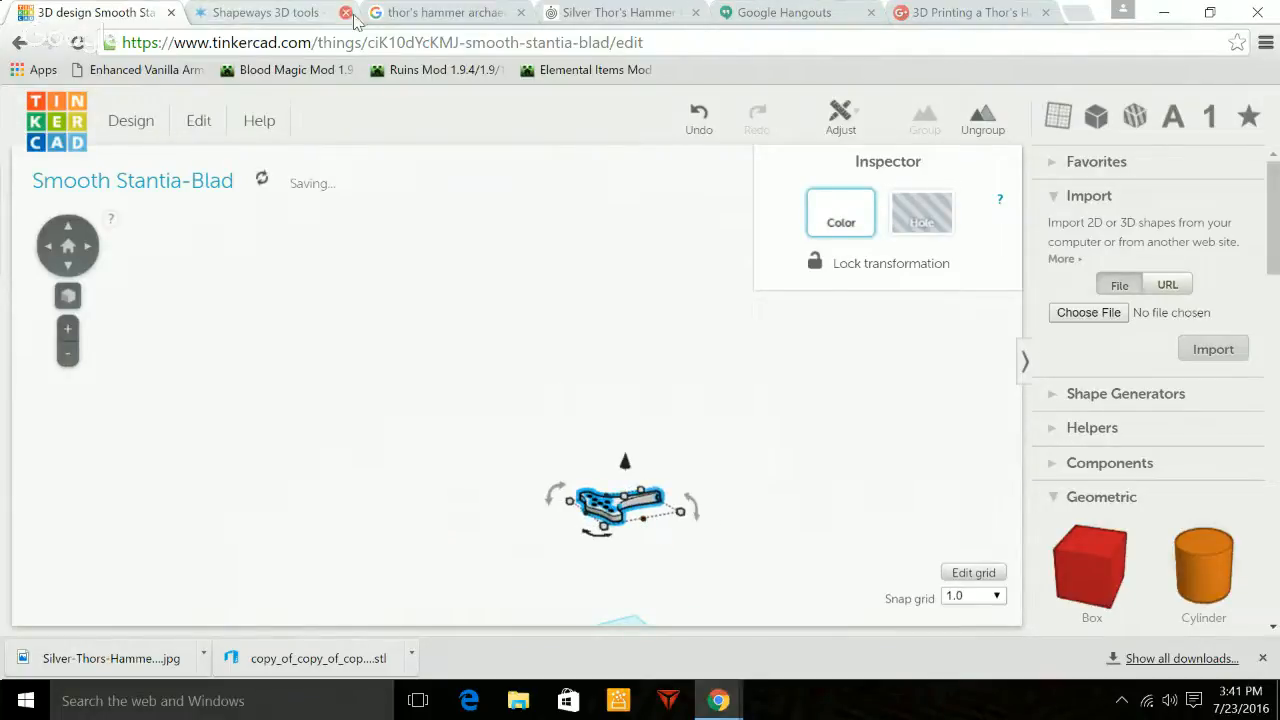
Check the reference article's pendant measurements, then fine-tune the hammer to 25 × 33.37 × 2.94 mm.
{"action": "left_click", "coordinate": [405, 13]}
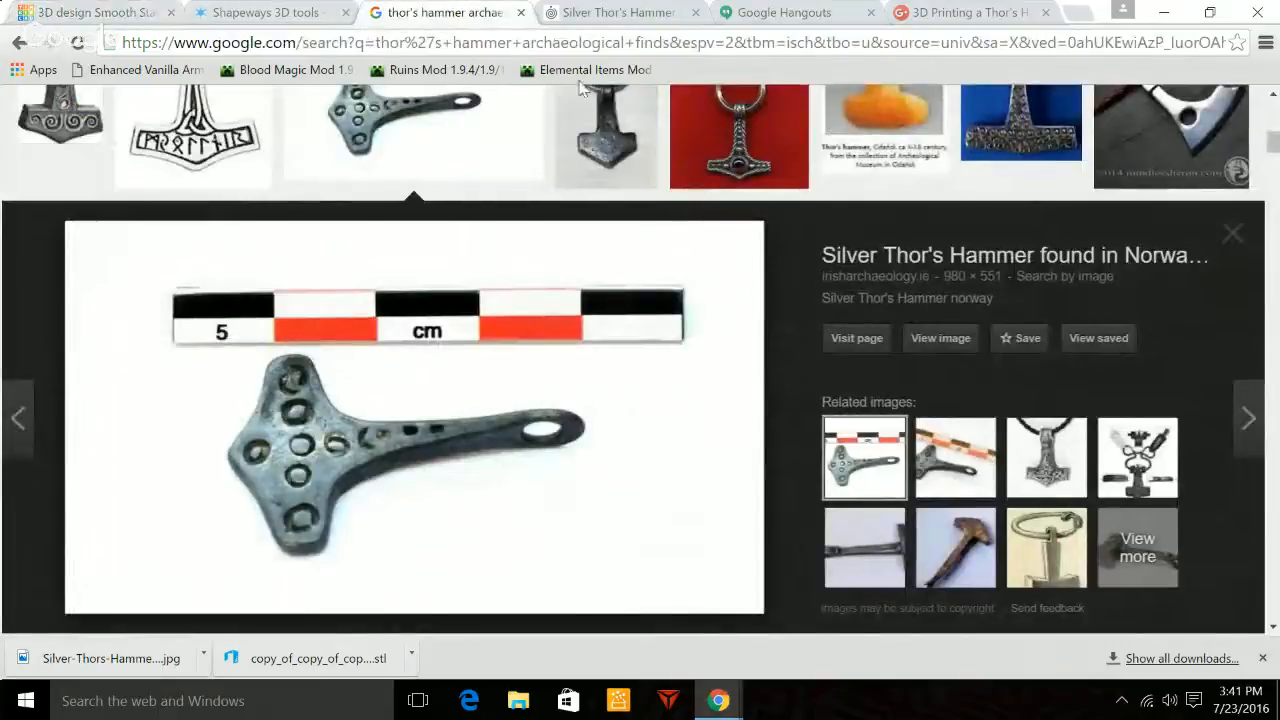
{"action": "left_click", "coordinate": [597, 16]}
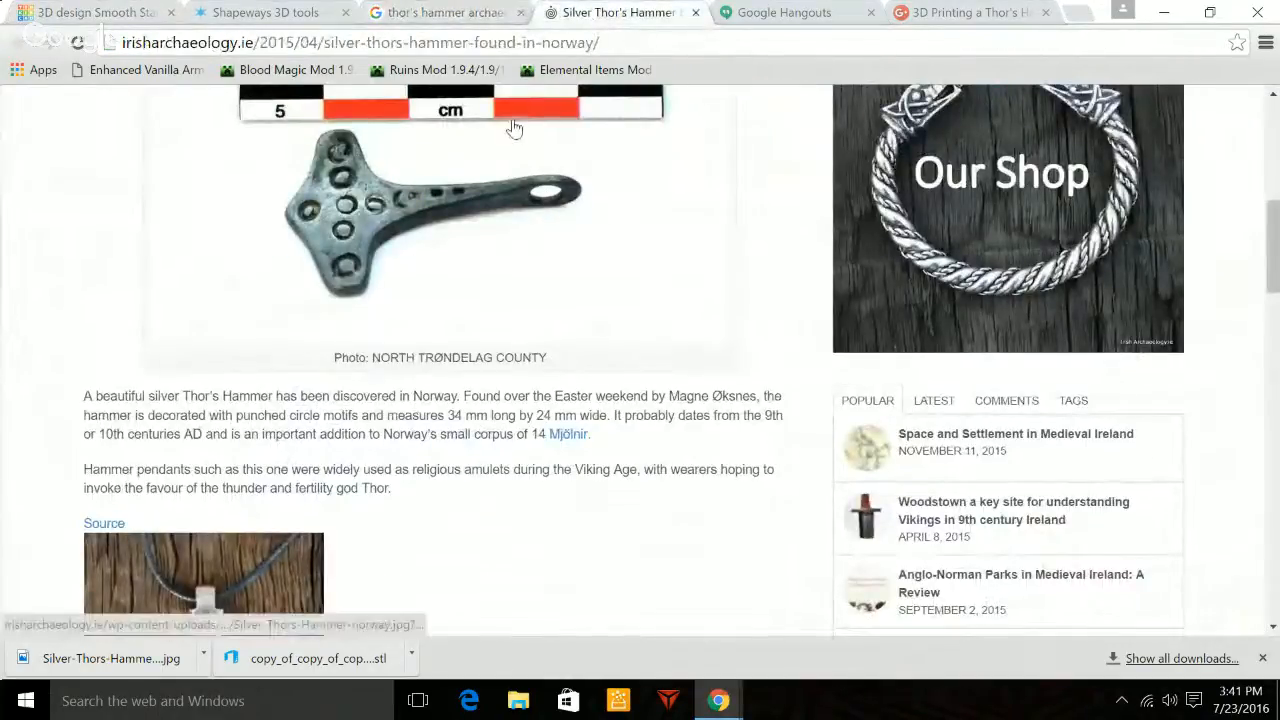
{"action": "left_click", "coordinate": [98, 10]}
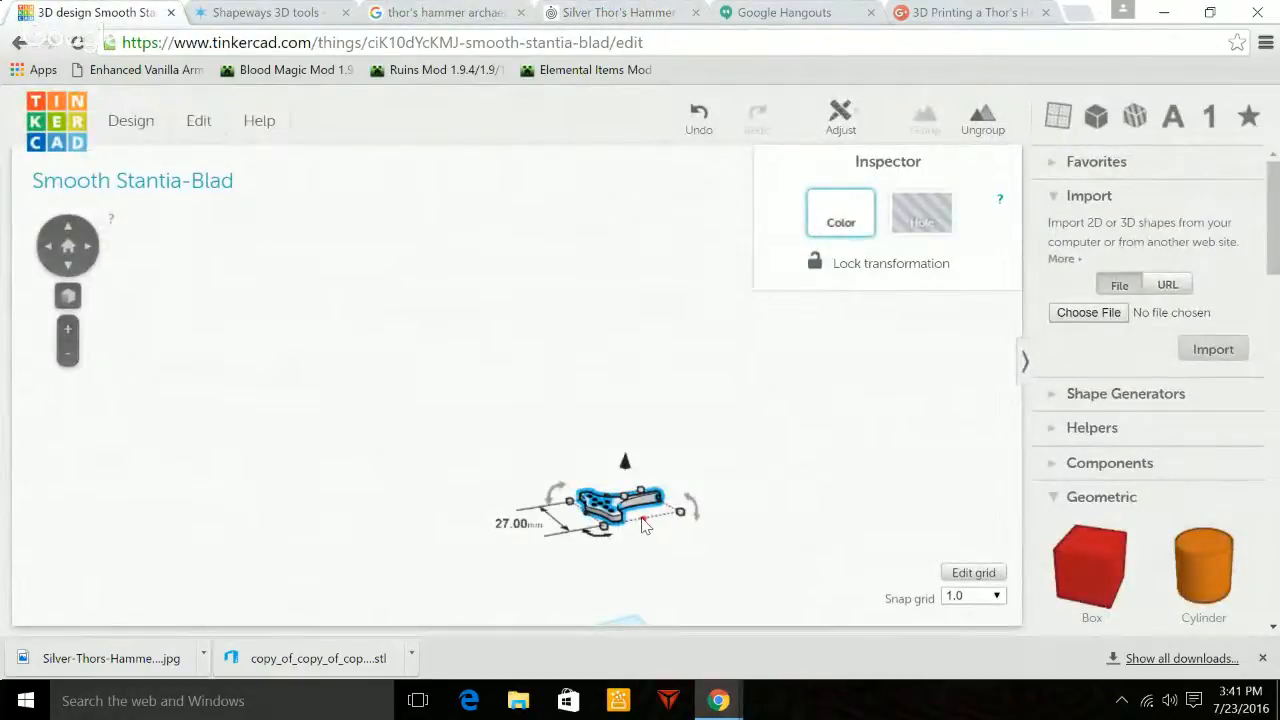
{"action": "left_click_drag", "start_coordinate": [645, 526], "coordinate": [639, 524]}
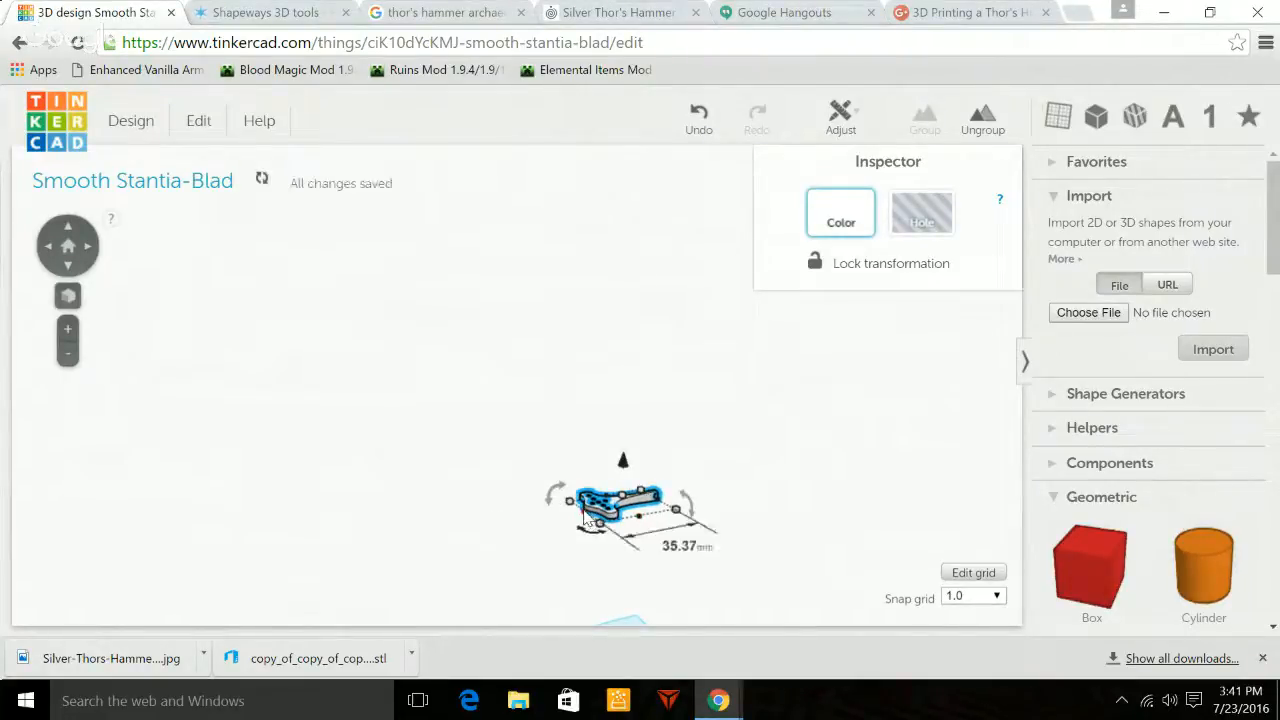
{"action": "left_click_drag", "start_coordinate": [583, 512], "coordinate": [586, 513]}
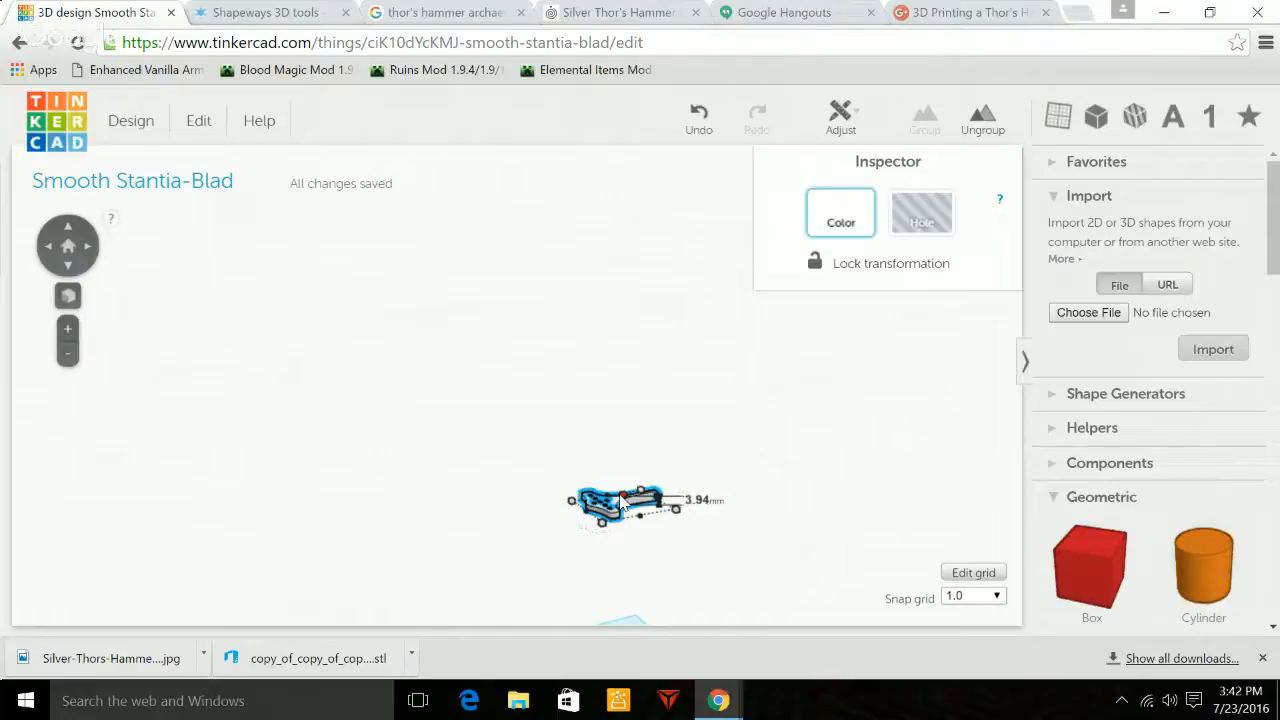
{"action": "left_click_drag", "start_coordinate": [622, 497], "coordinate": [623, 500]}
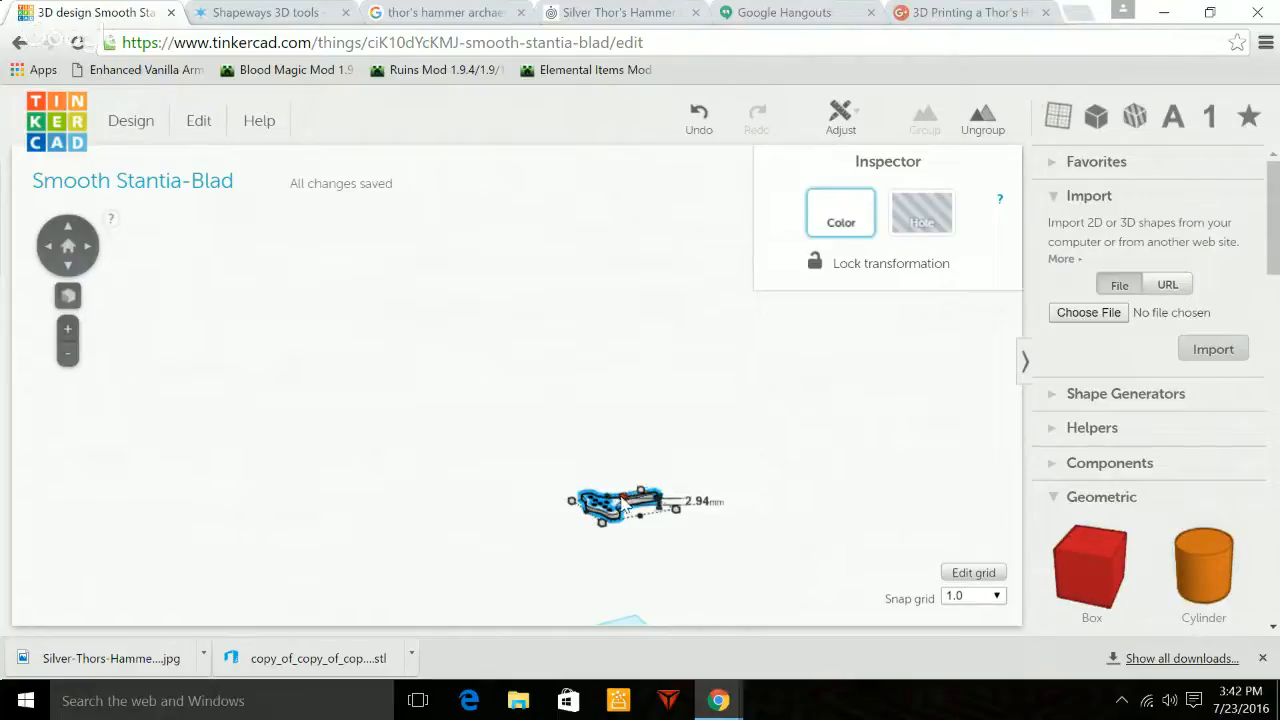
{"action": "left_click", "coordinate": [649, 557]}
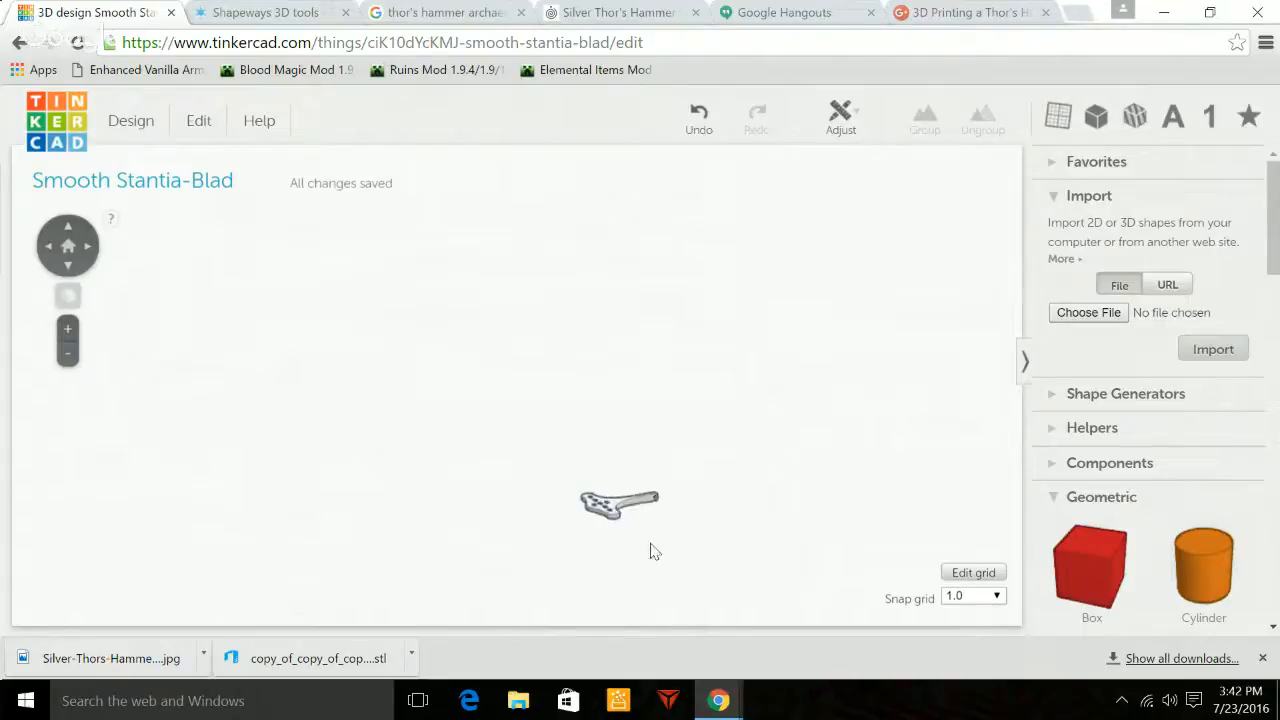
Save the resized hammer design and close the editor.
{"action": "left_click", "coordinate": [128, 121]}
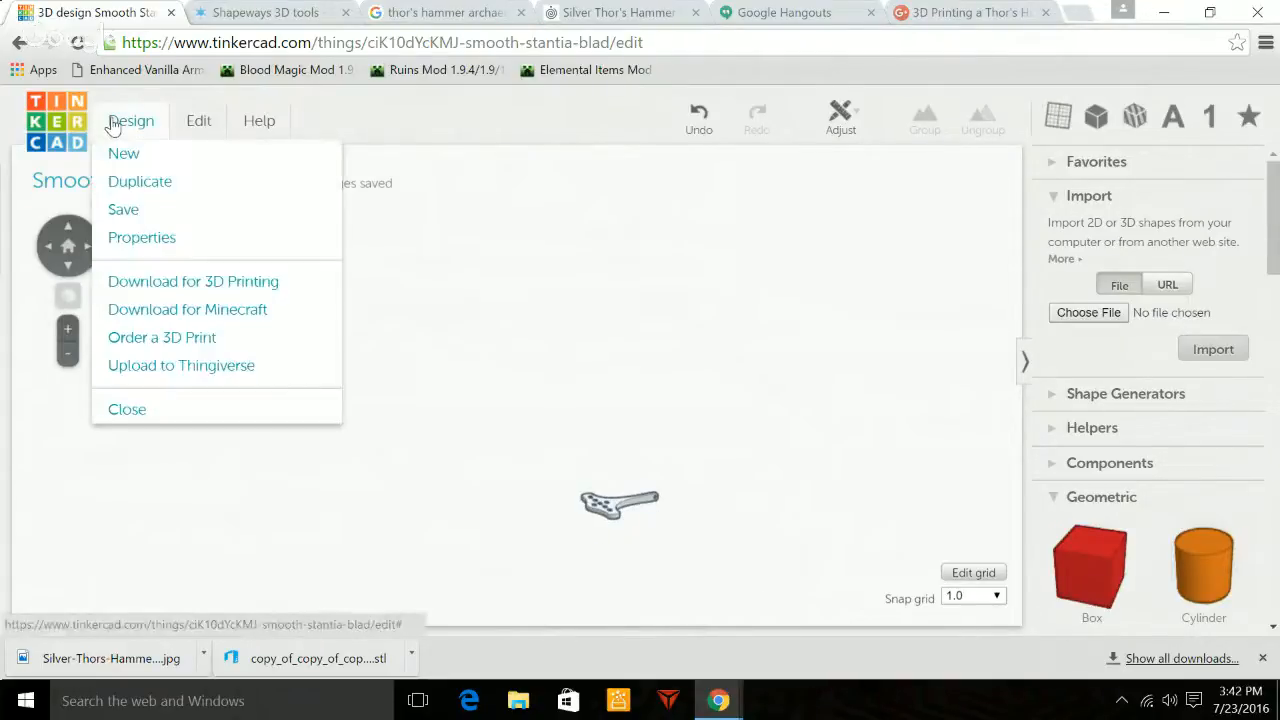
{"action": "left_click", "coordinate": [139, 212]}
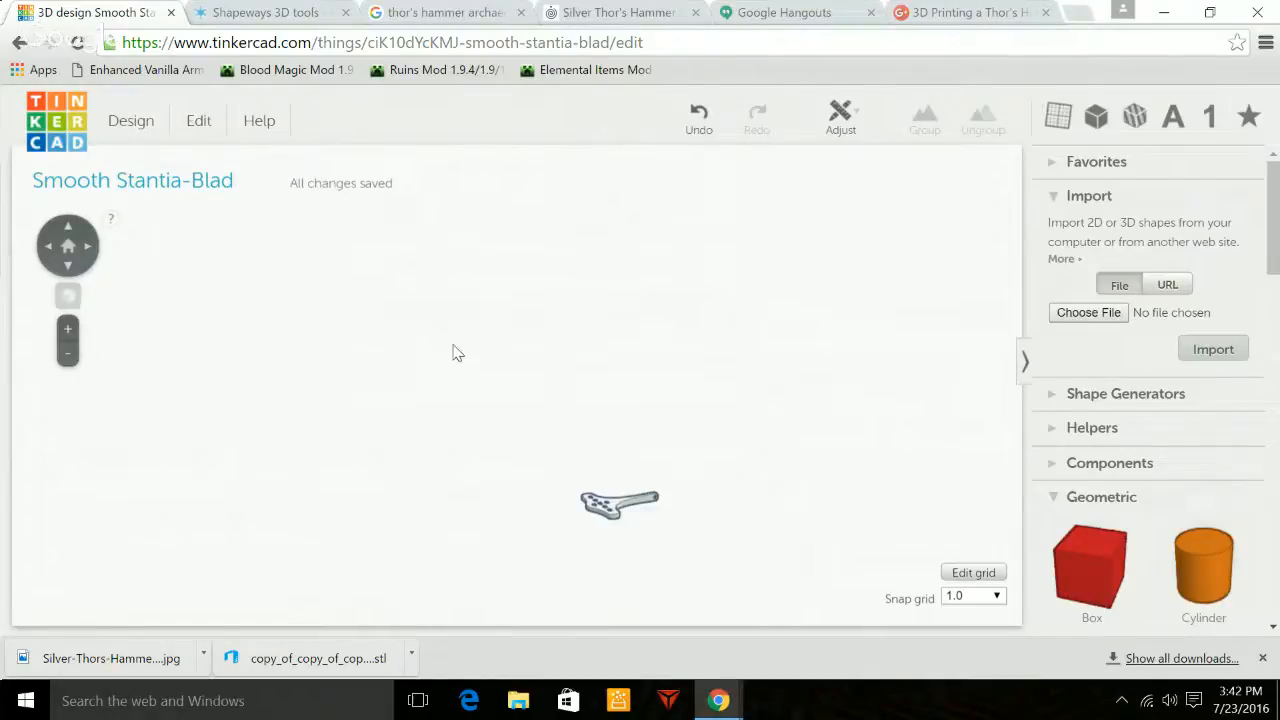
{"action": "scroll", "coordinate": [457, 353], "scroll_direction": "down", "scroll_amount": 5}
{"action": "scroll", "coordinate": [457, 353], "scroll_direction": "up", "scroll_amount": 6}
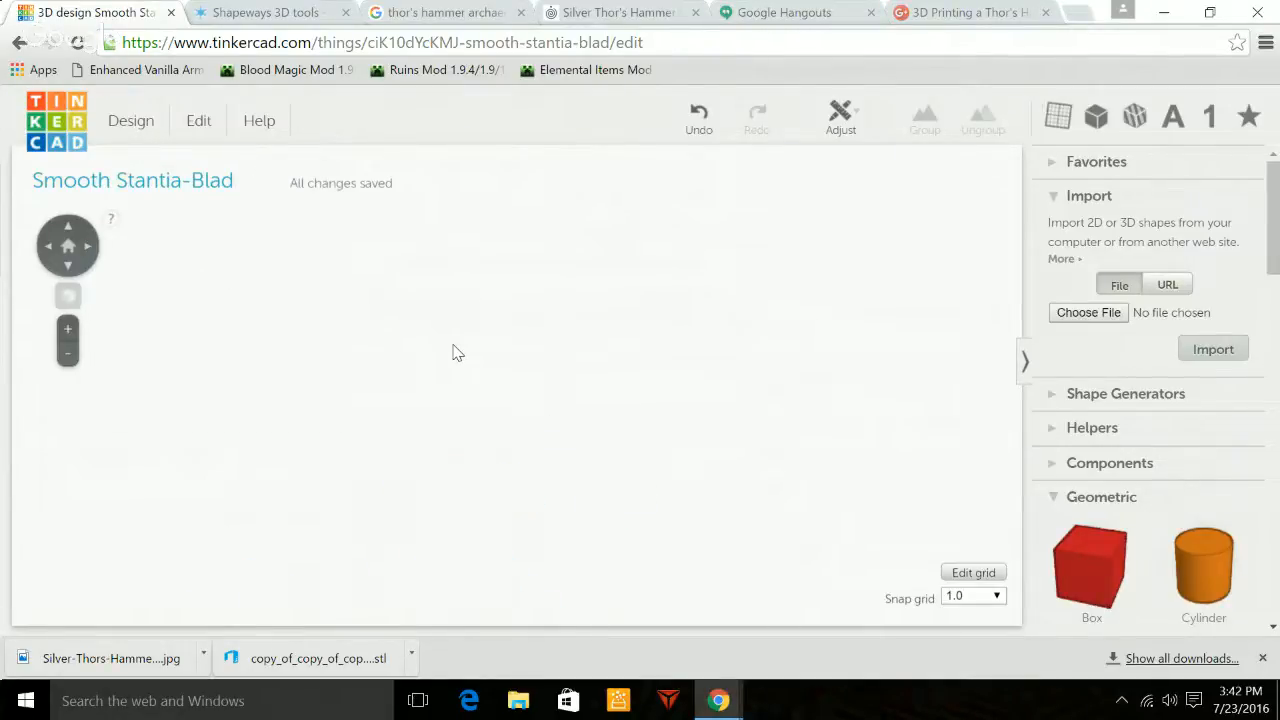
{"action": "scroll", "coordinate": [453, 353], "scroll_direction": "down", "scroll_amount": 1}
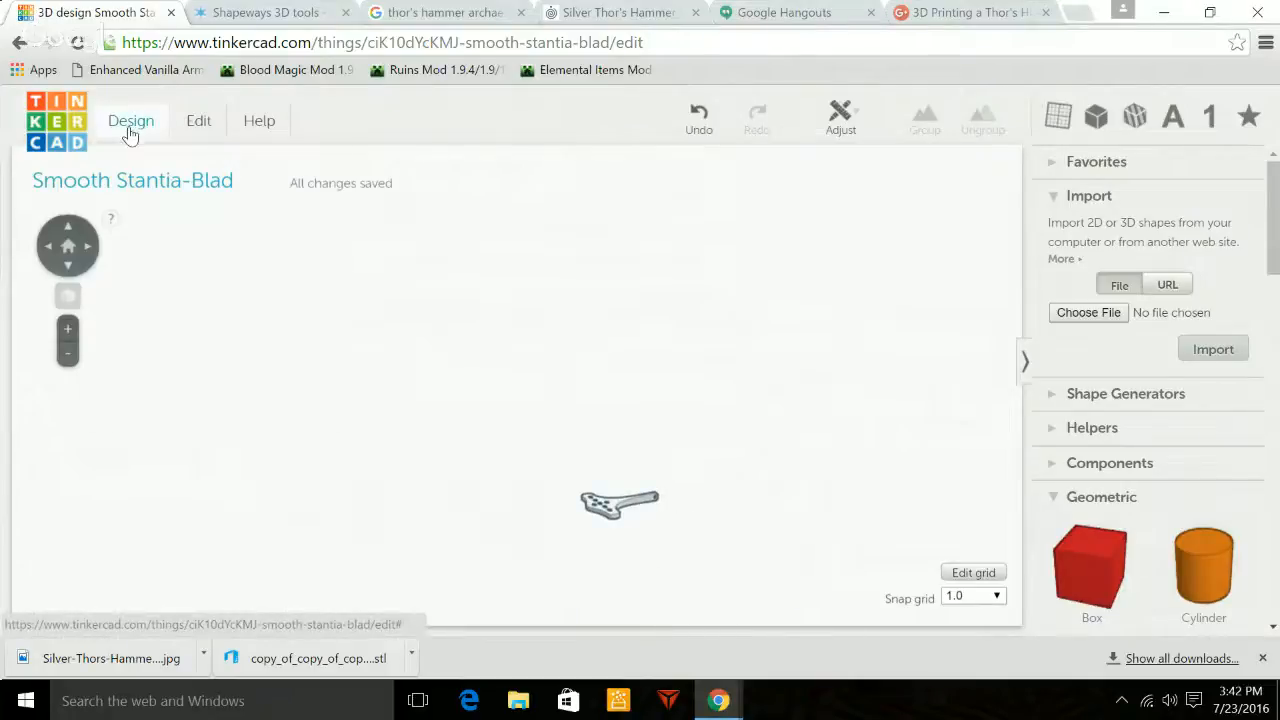
{"action": "left_click", "coordinate": [129, 130]}
{"action": "left_click", "coordinate": [143, 409]}
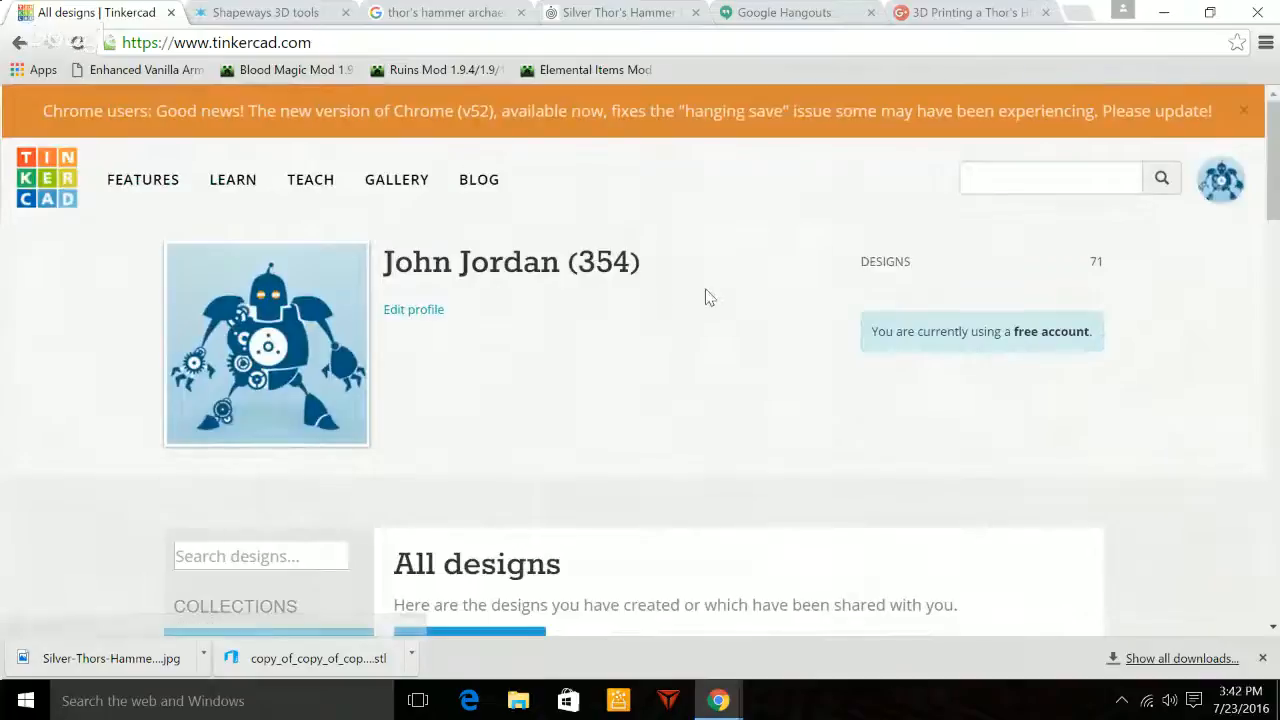
Open the Smooth Stantia-Blad design's details and start a 3D print order.
{"action": "scroll", "coordinate": [705, 297], "scroll_direction": "down", "scroll_amount": 5}
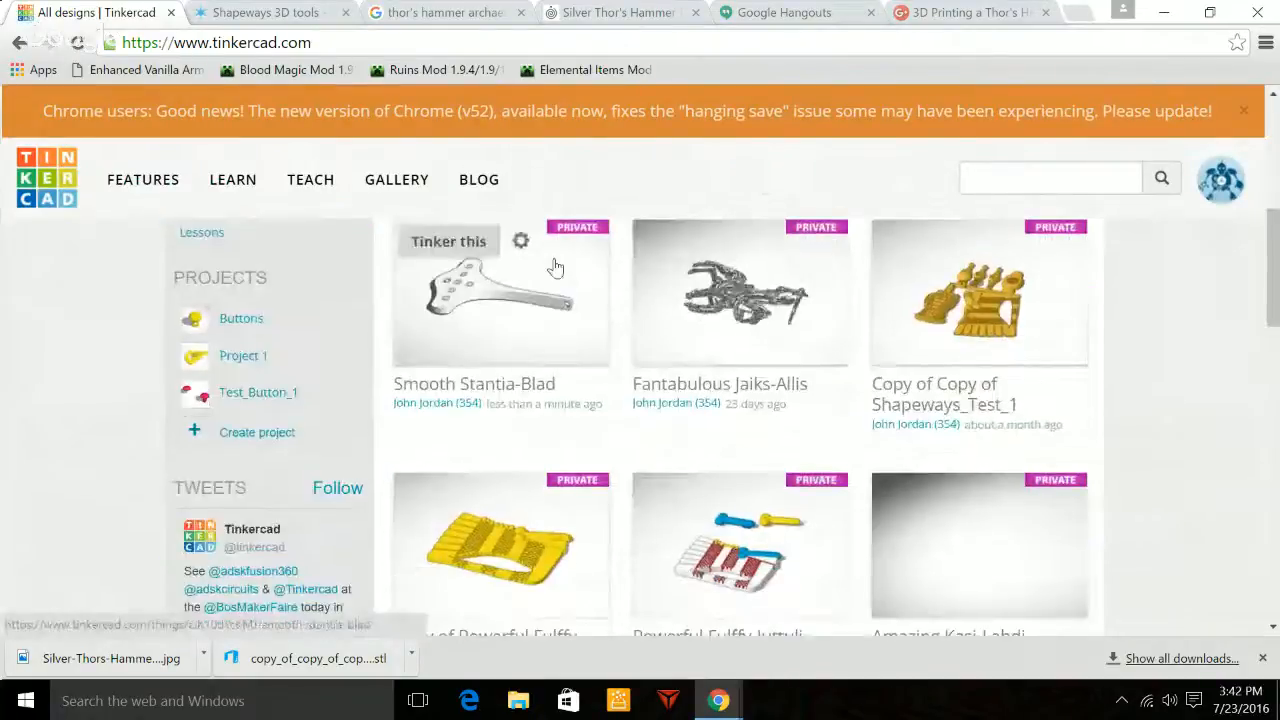
{"action": "scroll", "coordinate": [553, 266], "scroll_direction": "up", "scroll_amount": 1}
{"action": "left_click", "coordinate": [519, 343]}
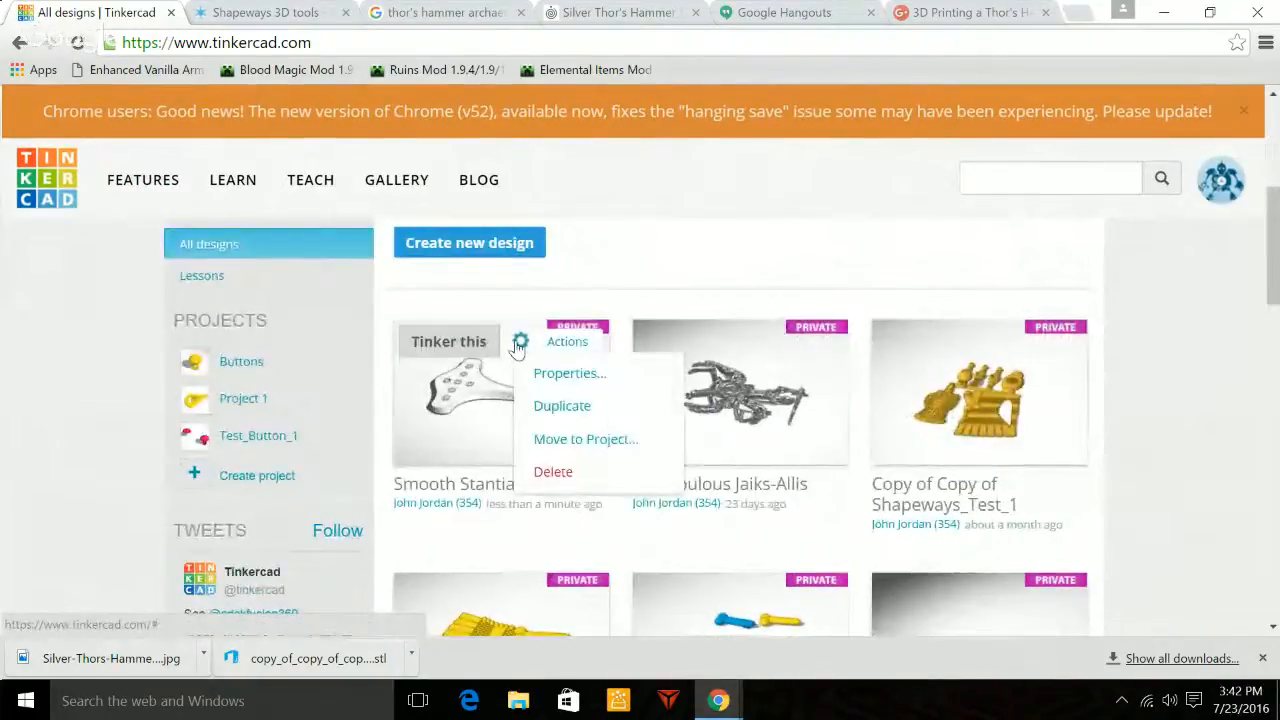
{"action": "left_click", "coordinate": [478, 400]}
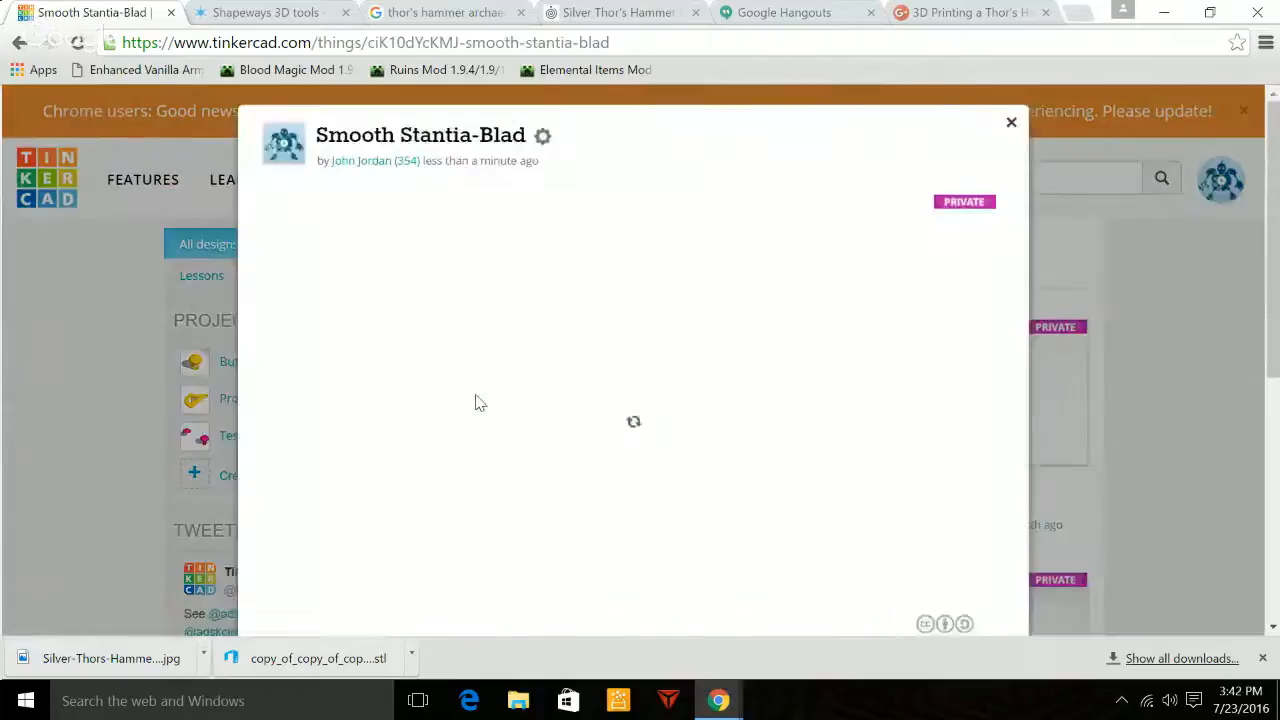
{"action": "scroll", "coordinate": [634, 403], "scroll_direction": "down", "scroll_amount": 3}
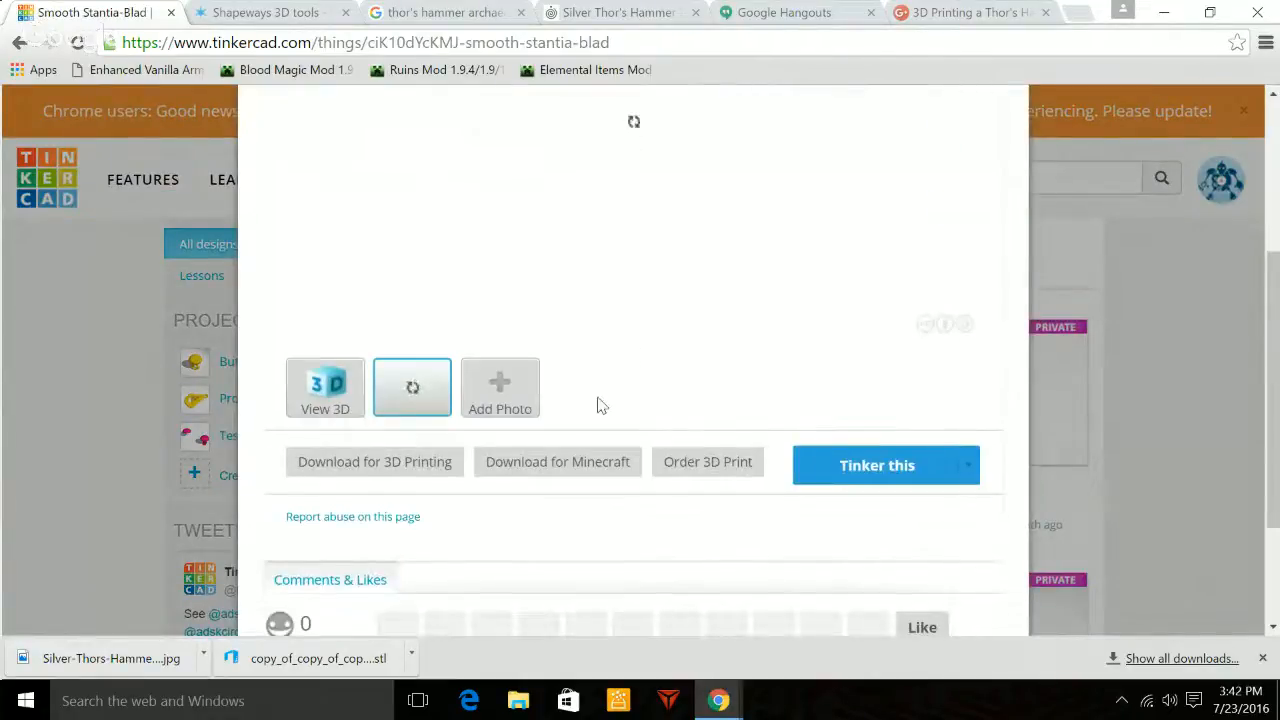
{"action": "left_click", "coordinate": [700, 470]}
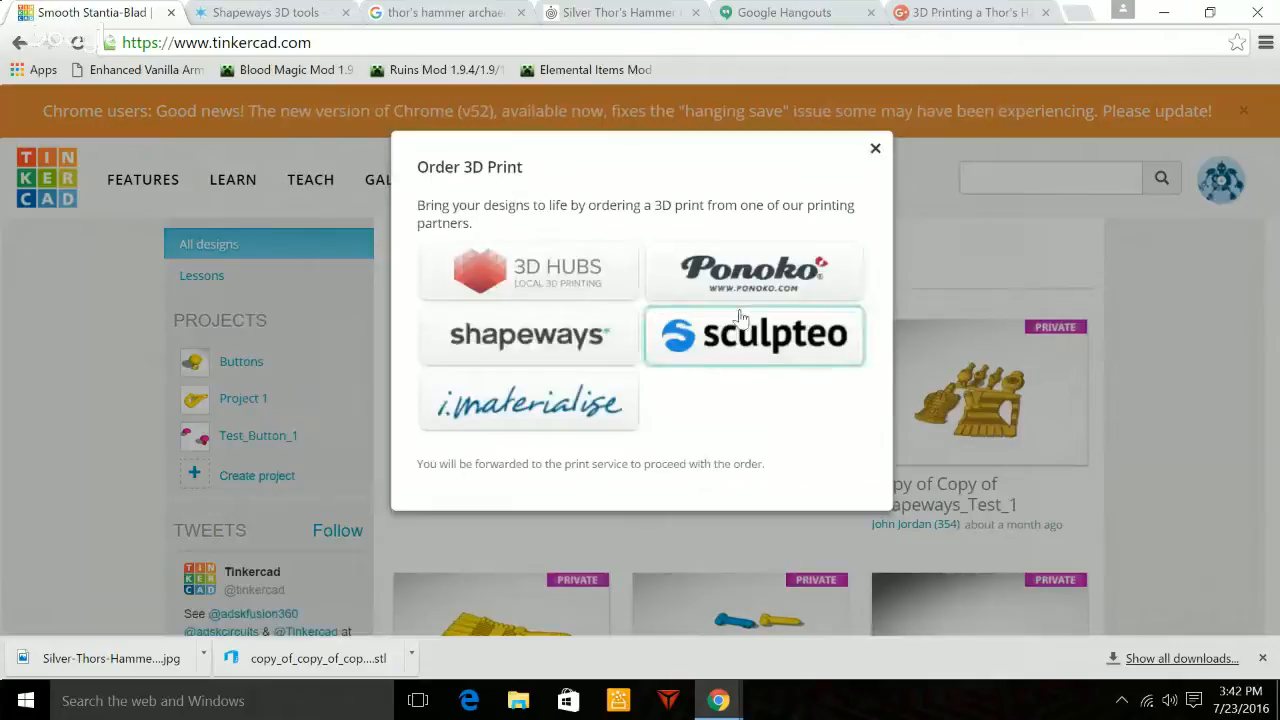
Send the resized design to Shapeways as the printing partner.
{"action": "left_click", "coordinate": [561, 338]}
{"action": "left_click", "coordinate": [472, 259]}
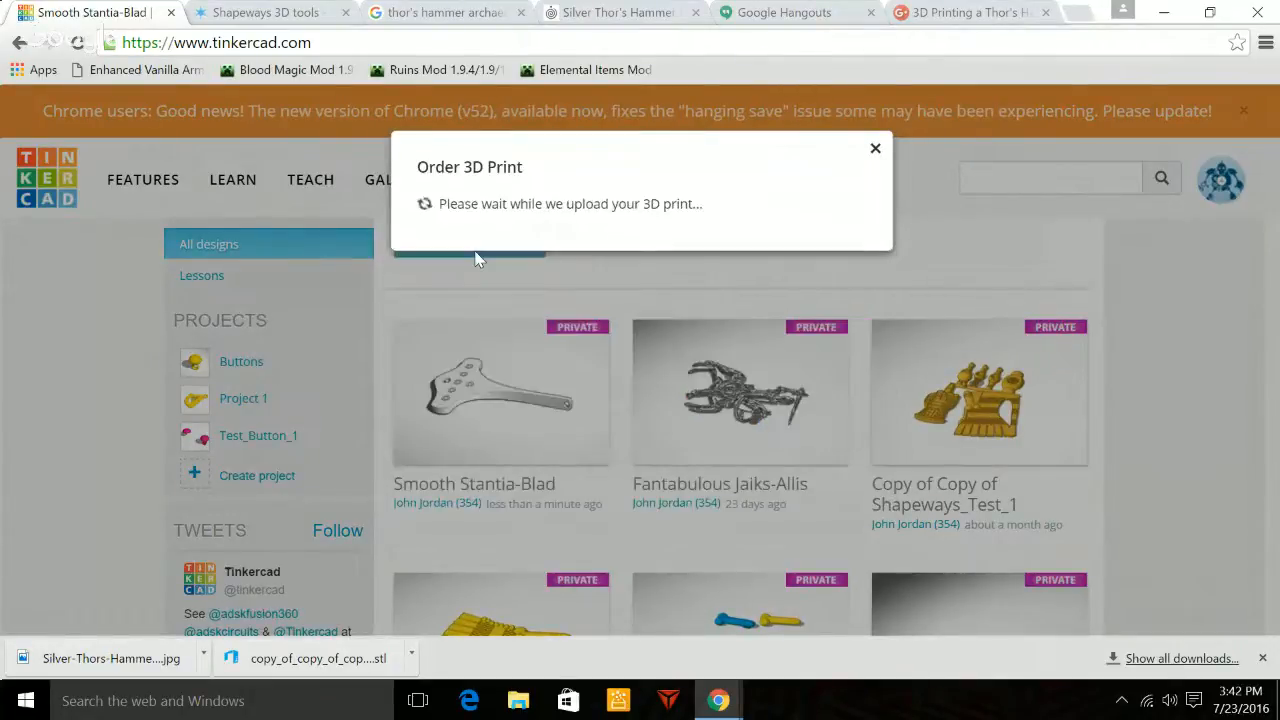
{"action": "left_click", "coordinate": [477, 255]}
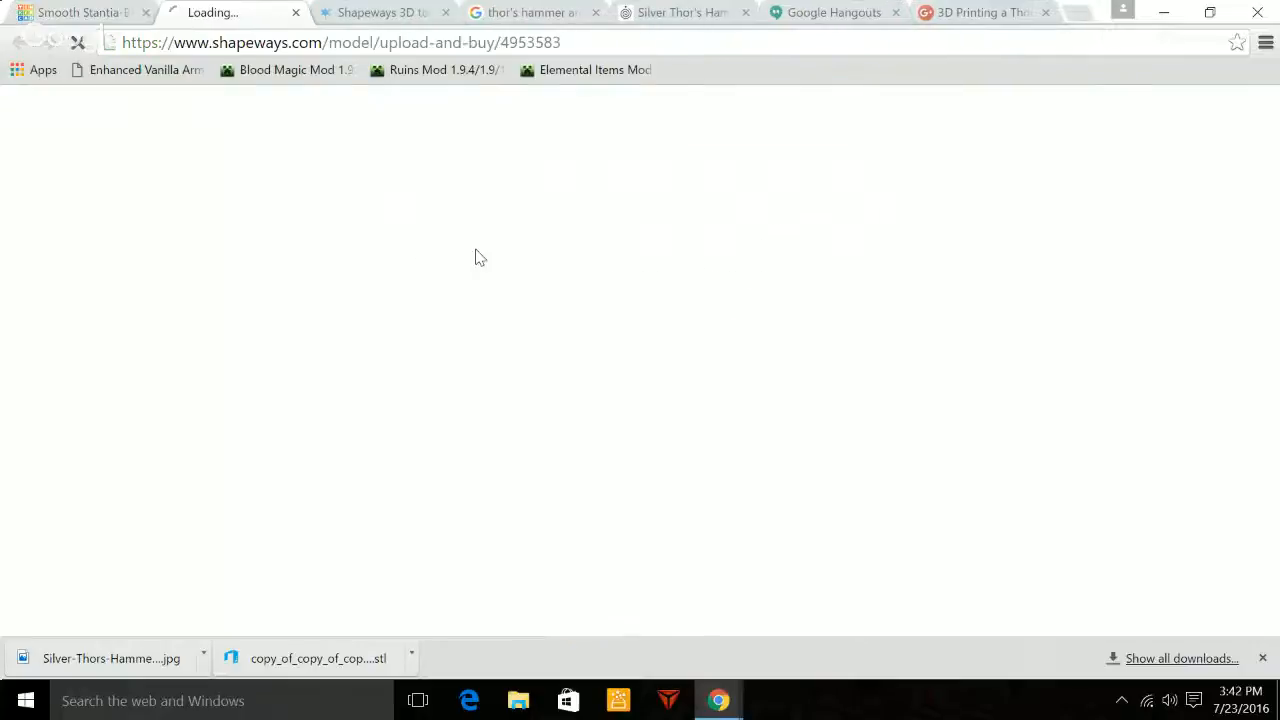
Close the old 3D tools tab, view the 3.438 × 2.4 × 0.294 cm model top-down, and find the $7.95 Stainless Steel price.
{"action": "left_click", "coordinate": [445, 12]}
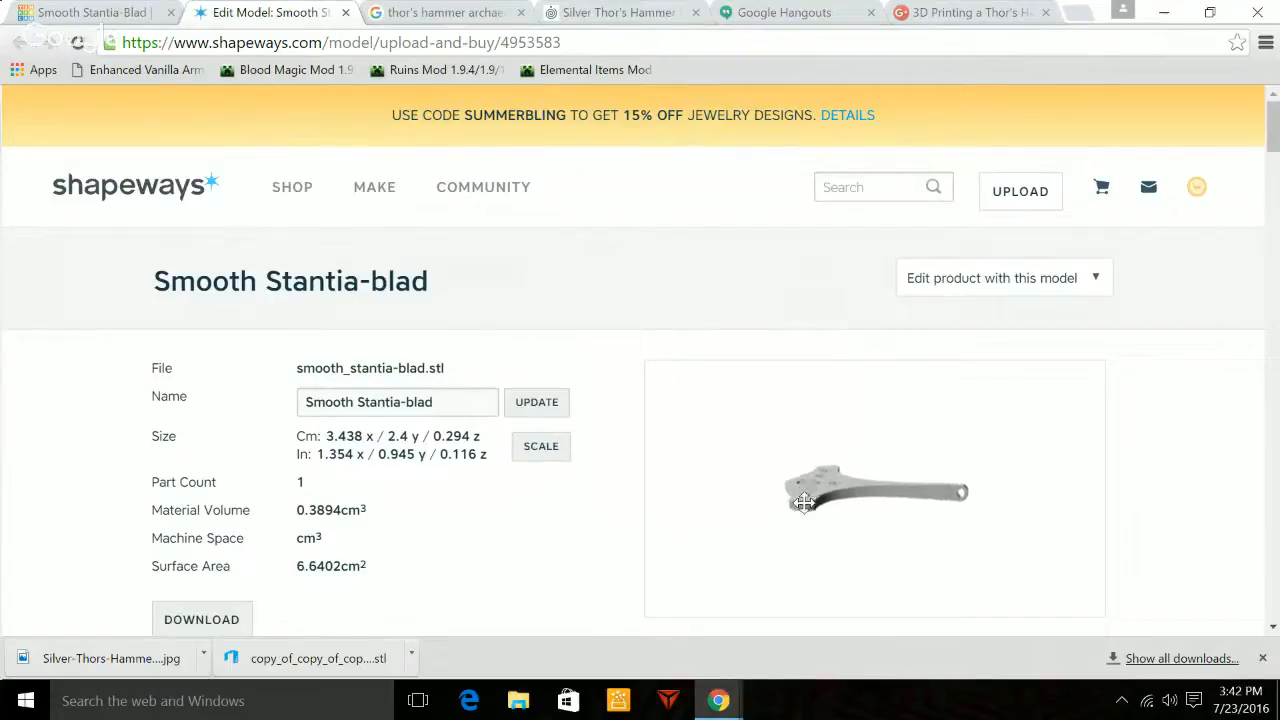
{"action": "left_click_drag", "start_coordinate": [793, 507], "coordinate": [942, 531]}
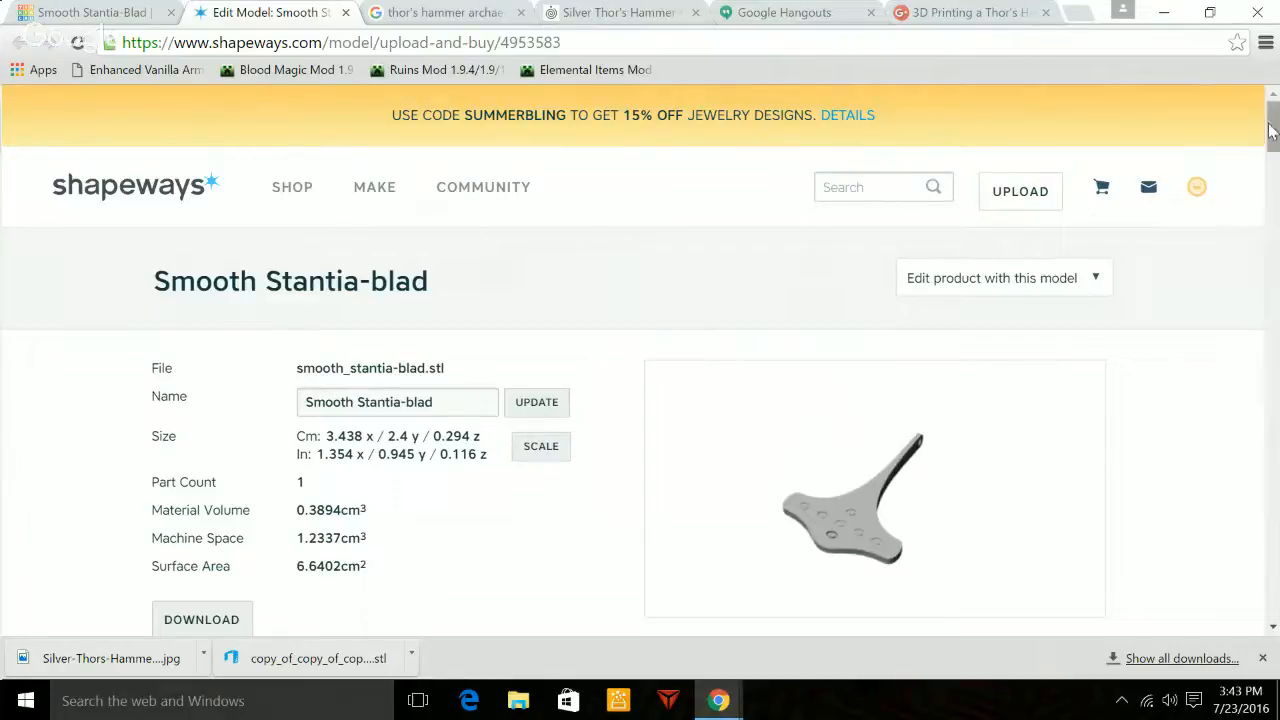
{"action": "left_click_drag", "start_coordinate": [1272, 130], "coordinate": [1274, 312]}
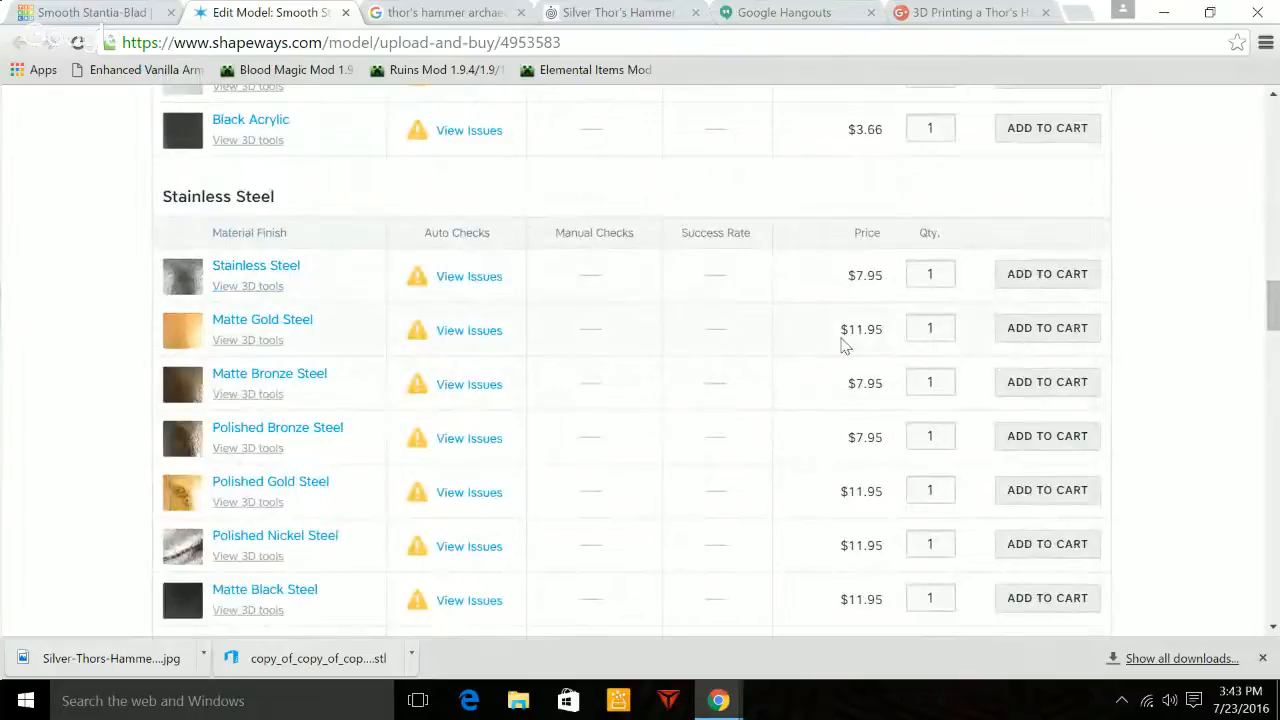
Check the steel price breakdowns and open Stainless Steel's printability report showing Wall Thickness flagged.
{"action": "mouse_move", "coordinate": [857, 273]}
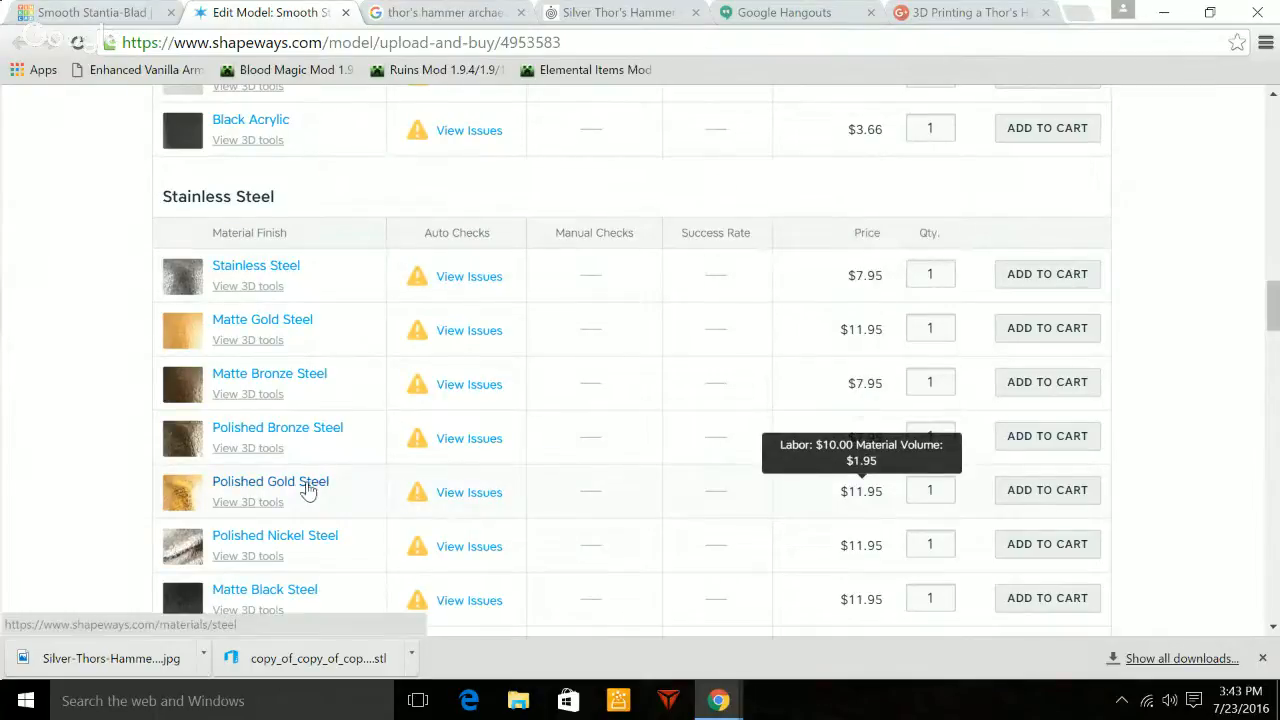
{"action": "mouse_move", "coordinate": [888, 498]}
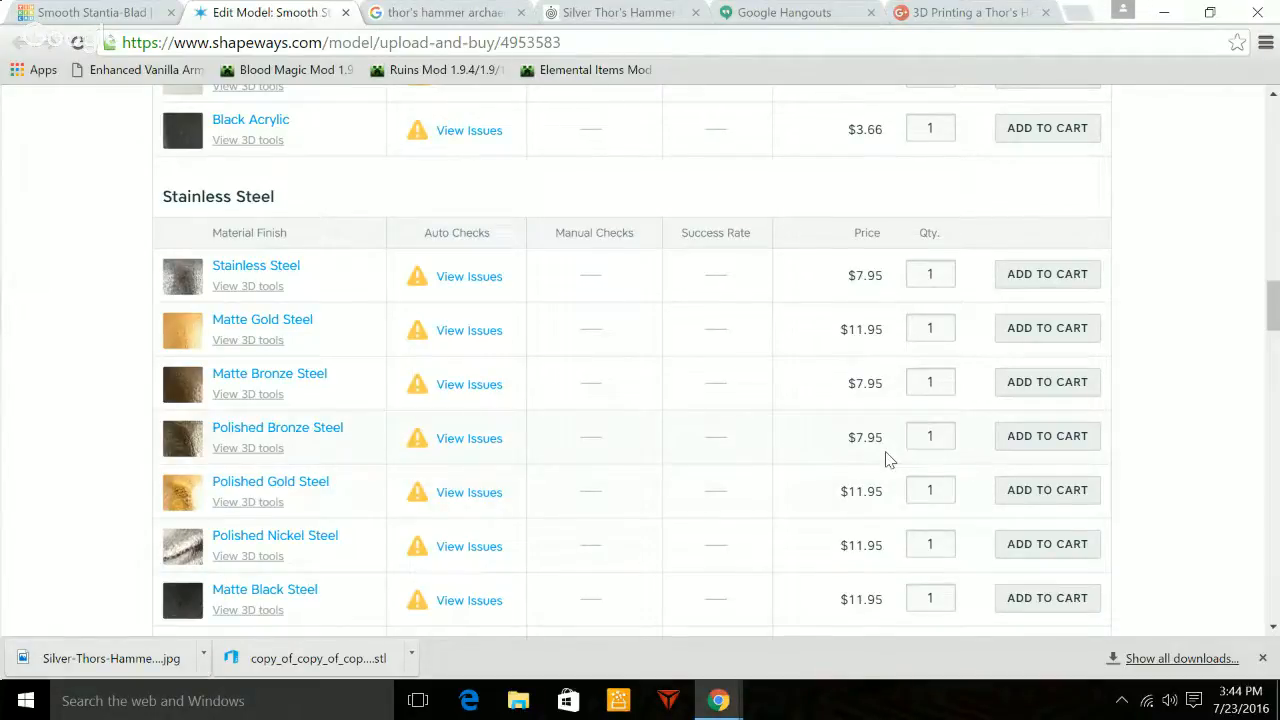
{"action": "scroll", "coordinate": [888, 459], "scroll_direction": "up", "scroll_amount": 1}
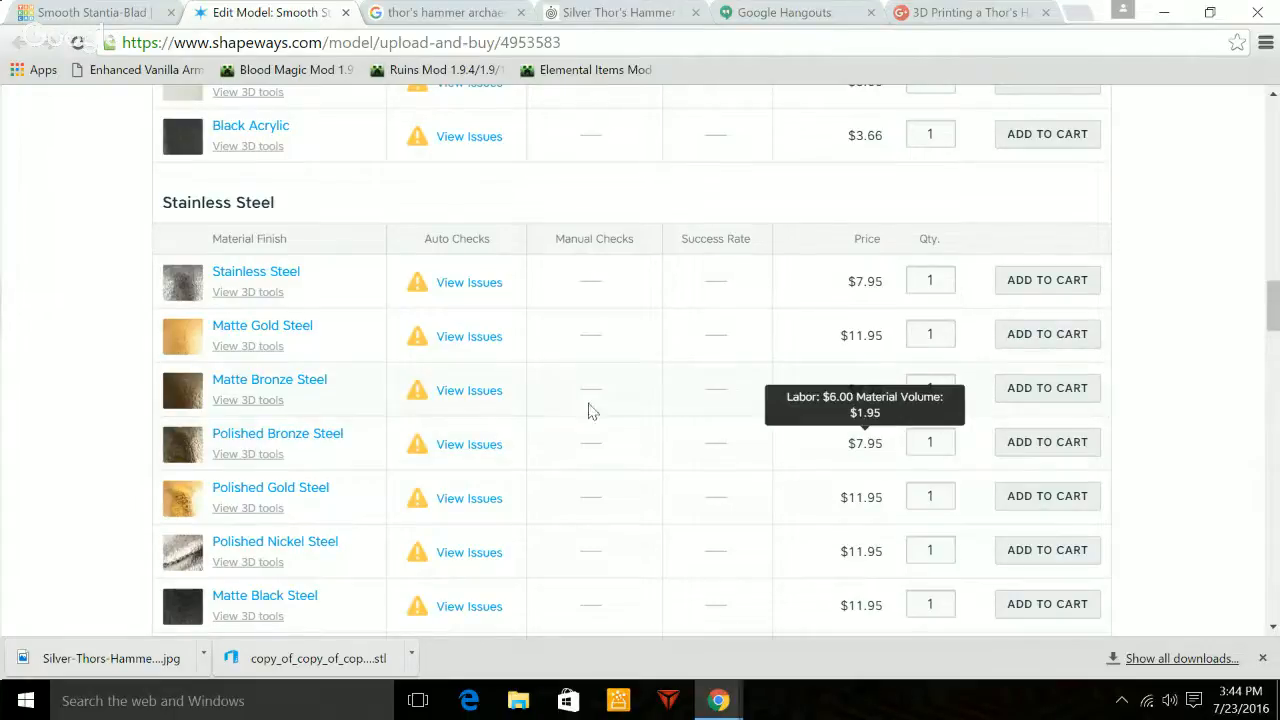
{"action": "left_click", "coordinate": [487, 293]}
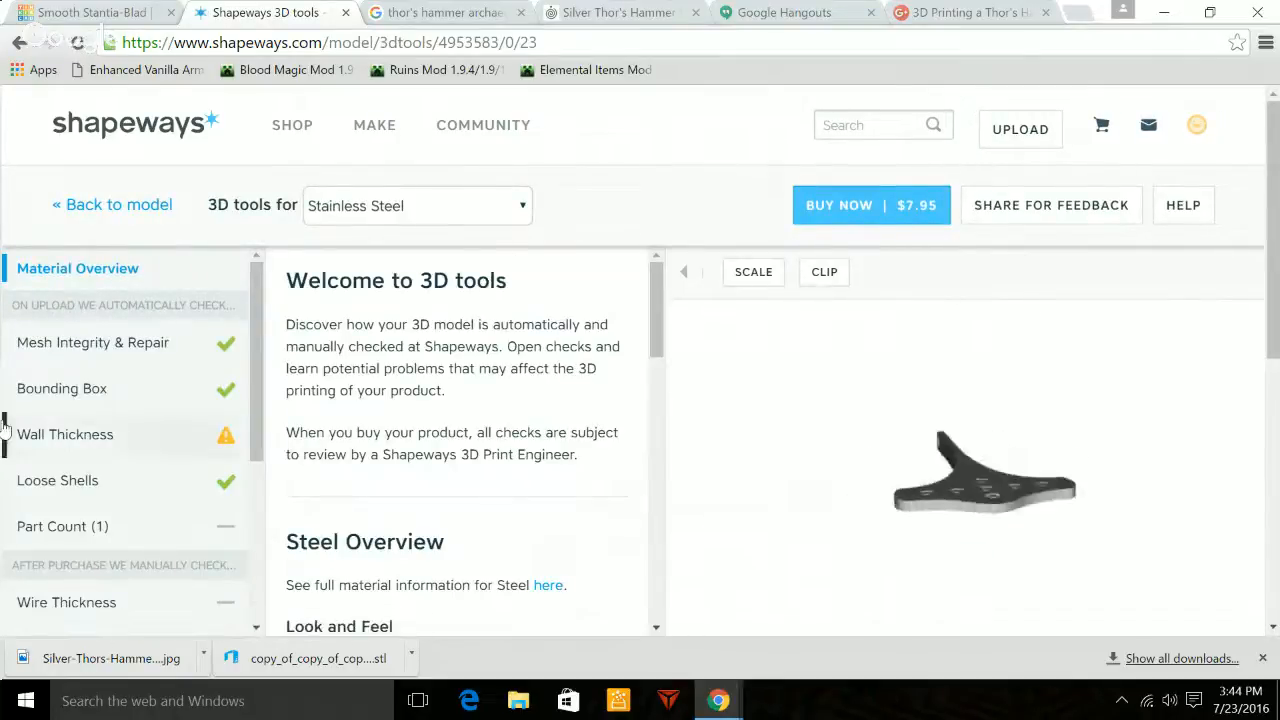
View the Stainless Steel wall-thickness heatmap, orbiting it to check the thin handle tip, then return to the model page.
{"action": "left_click", "coordinate": [56, 443]}
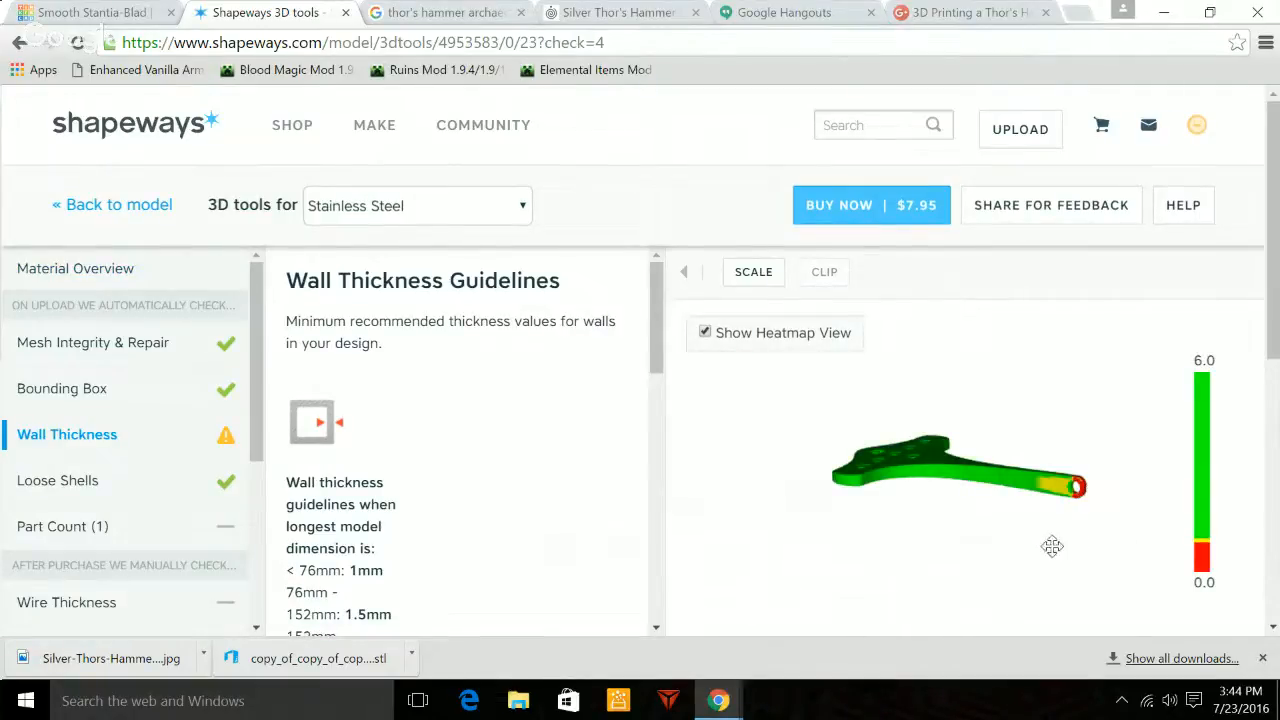
{"action": "left_click_drag", "start_coordinate": [905, 510], "coordinate": [934, 529]}
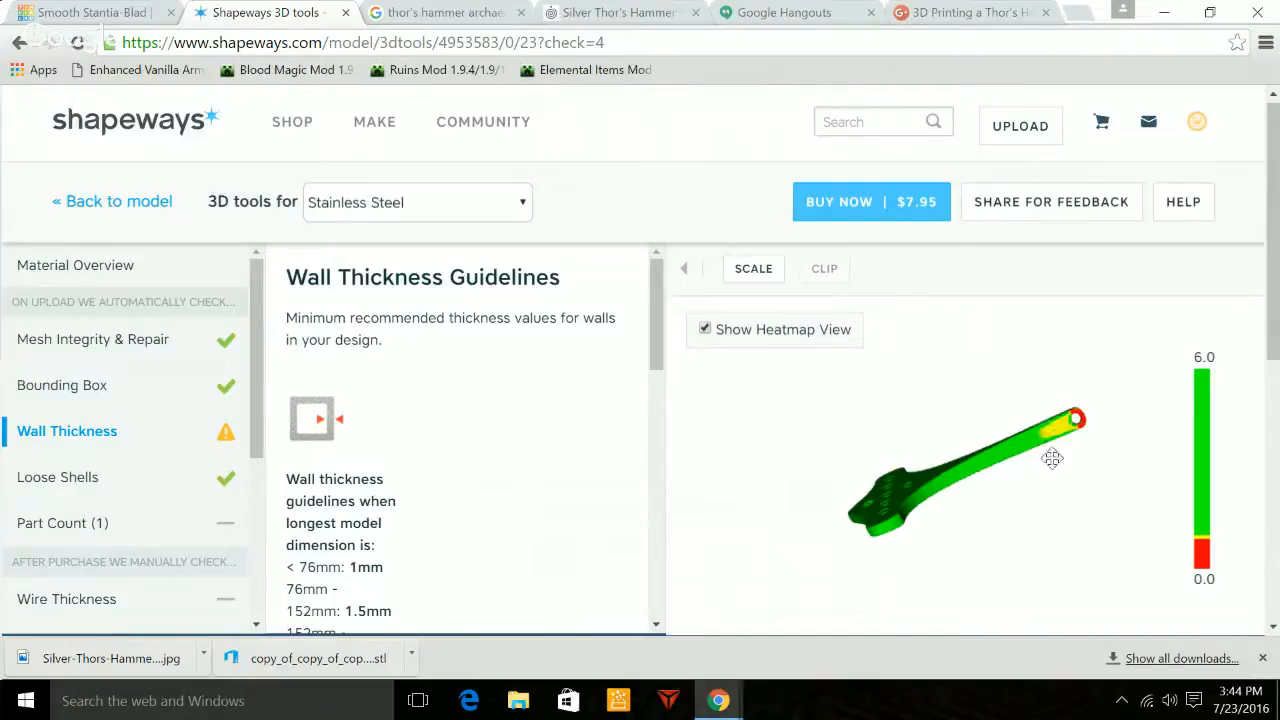
{"action": "left_click_drag", "start_coordinate": [1052, 458], "coordinate": [1111, 572]}
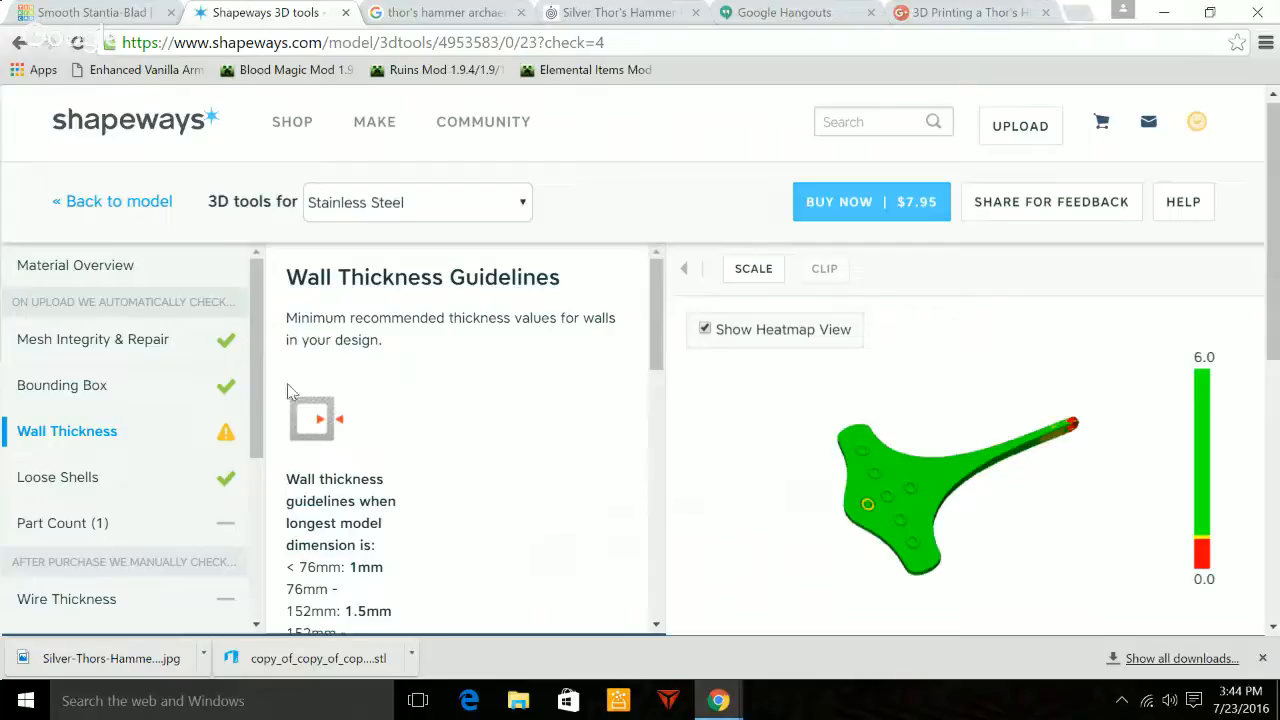
{"action": "left_click", "coordinate": [126, 208]}
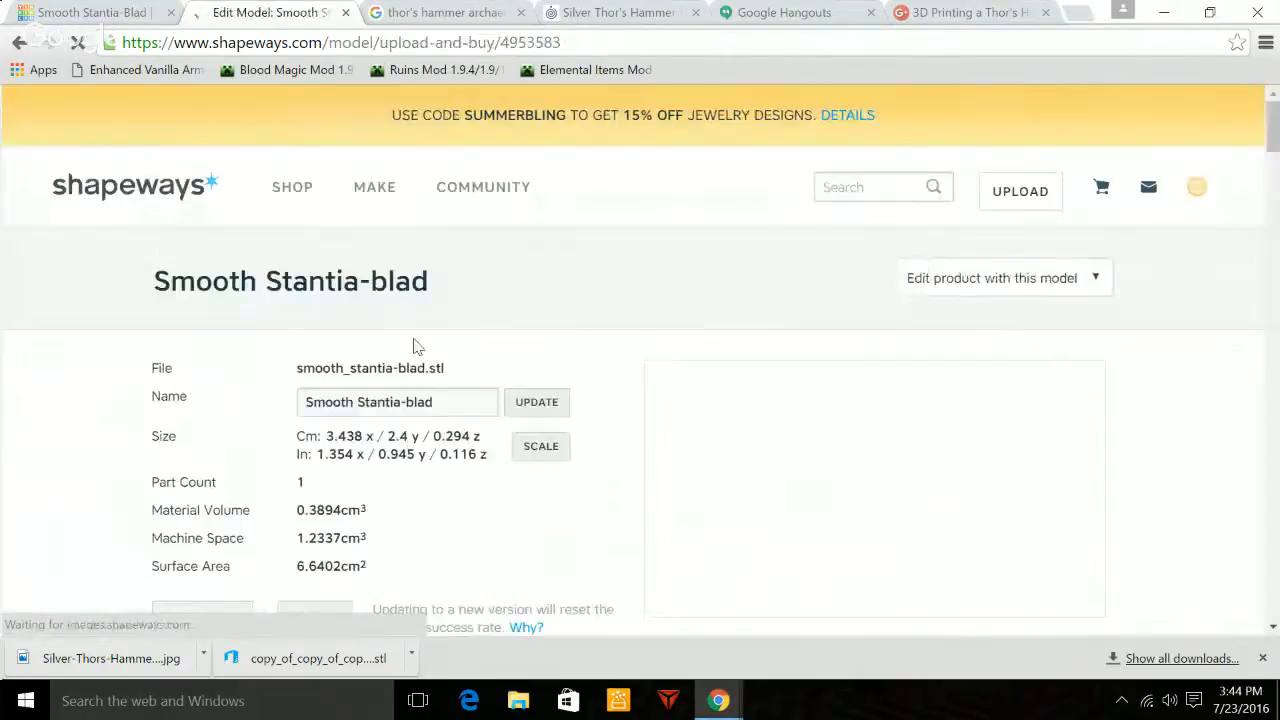
Compare material price breakdowns such as Frosted Ultra Detail, Raw Silver ($37.79) and Raw Bronze ($16.23).
{"action": "scroll", "coordinate": [516, 350], "scroll_direction": "down", "scroll_amount": 6}
{"action": "scroll", "coordinate": [516, 350], "scroll_direction": "down", "scroll_amount": 10}
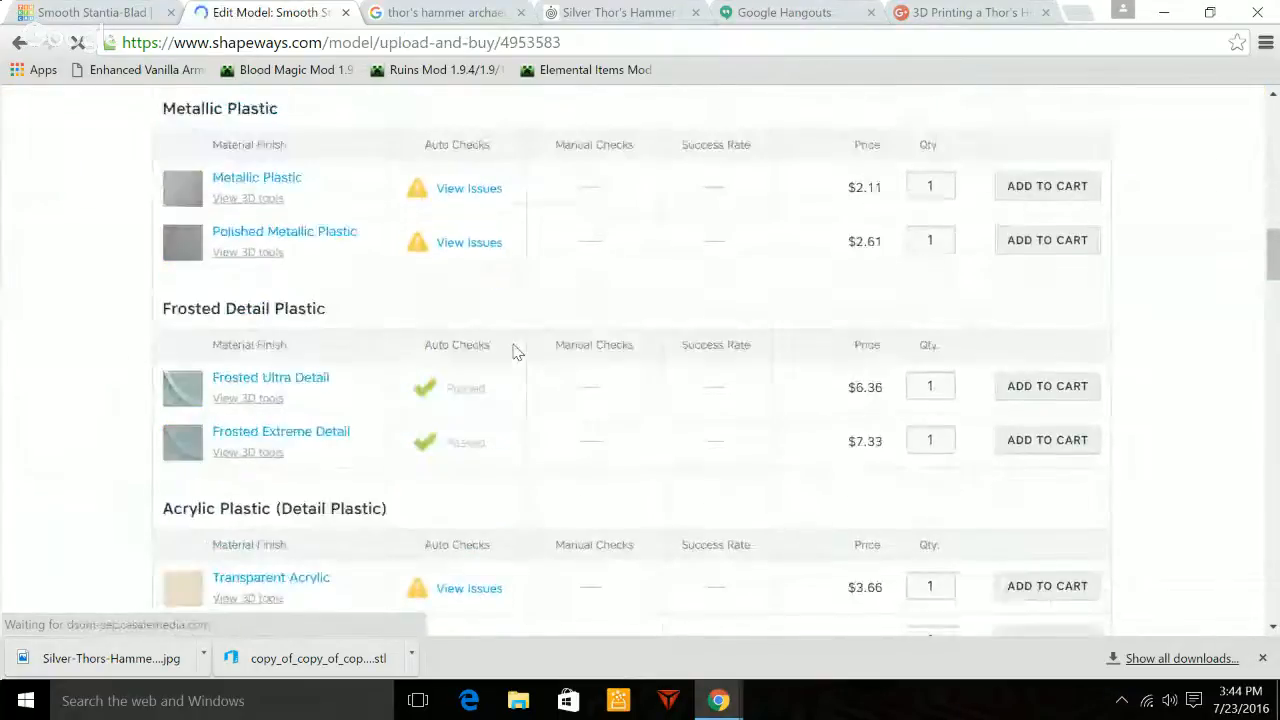
{"action": "scroll", "coordinate": [516, 350], "scroll_direction": "up", "scroll_amount": 2}
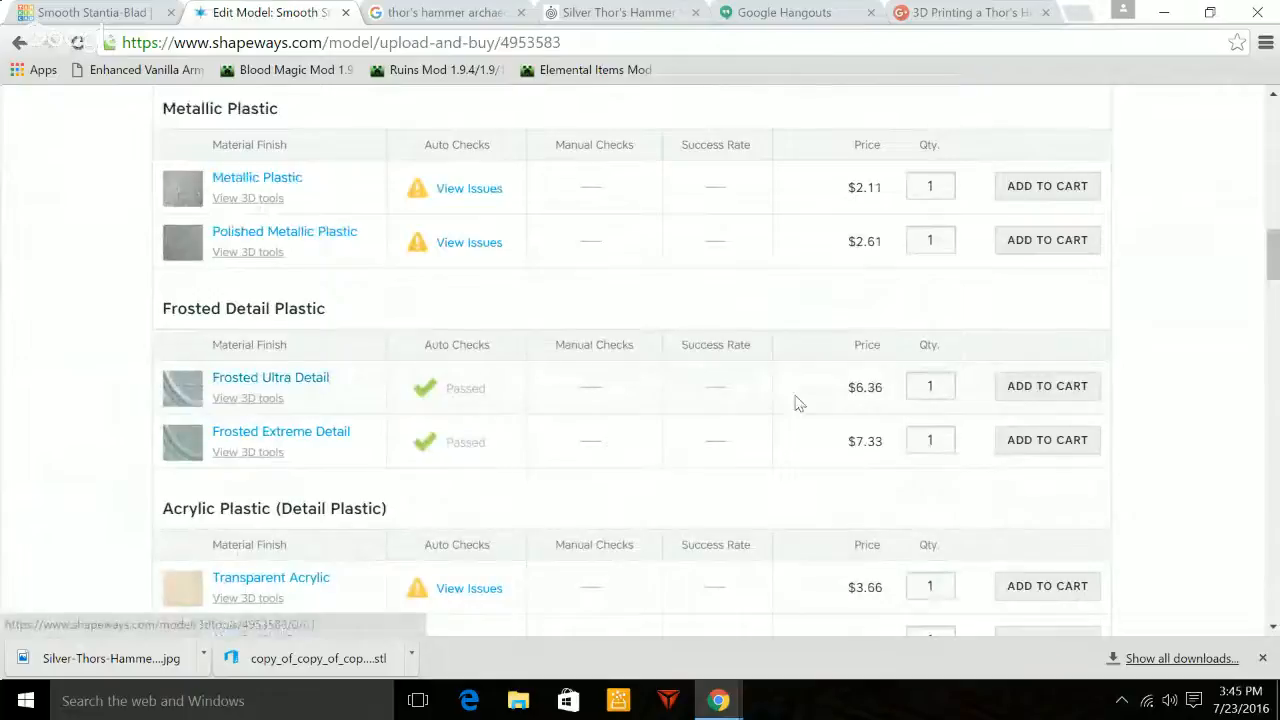
{"action": "mouse_move", "coordinate": [877, 389]}
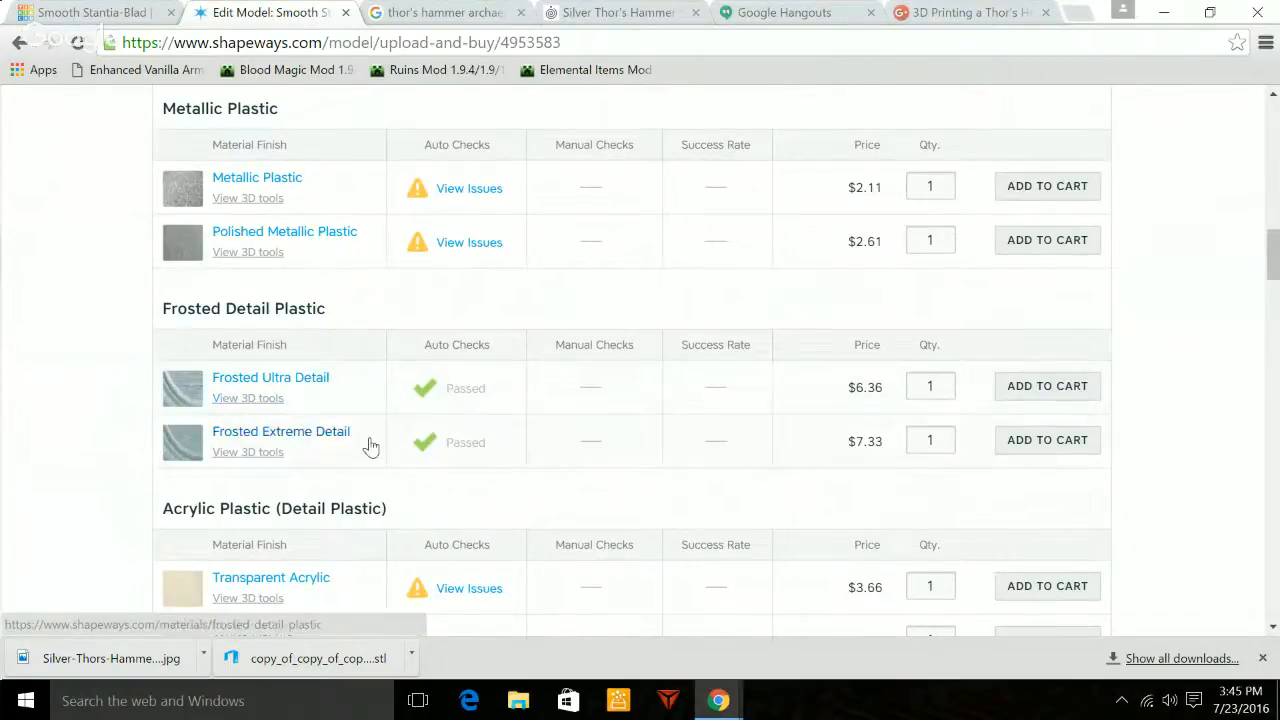
{"action": "scroll", "coordinate": [368, 446], "scroll_direction": "down", "scroll_amount": 10}
{"action": "scroll", "coordinate": [370, 446], "scroll_direction": "down", "scroll_amount": 2}
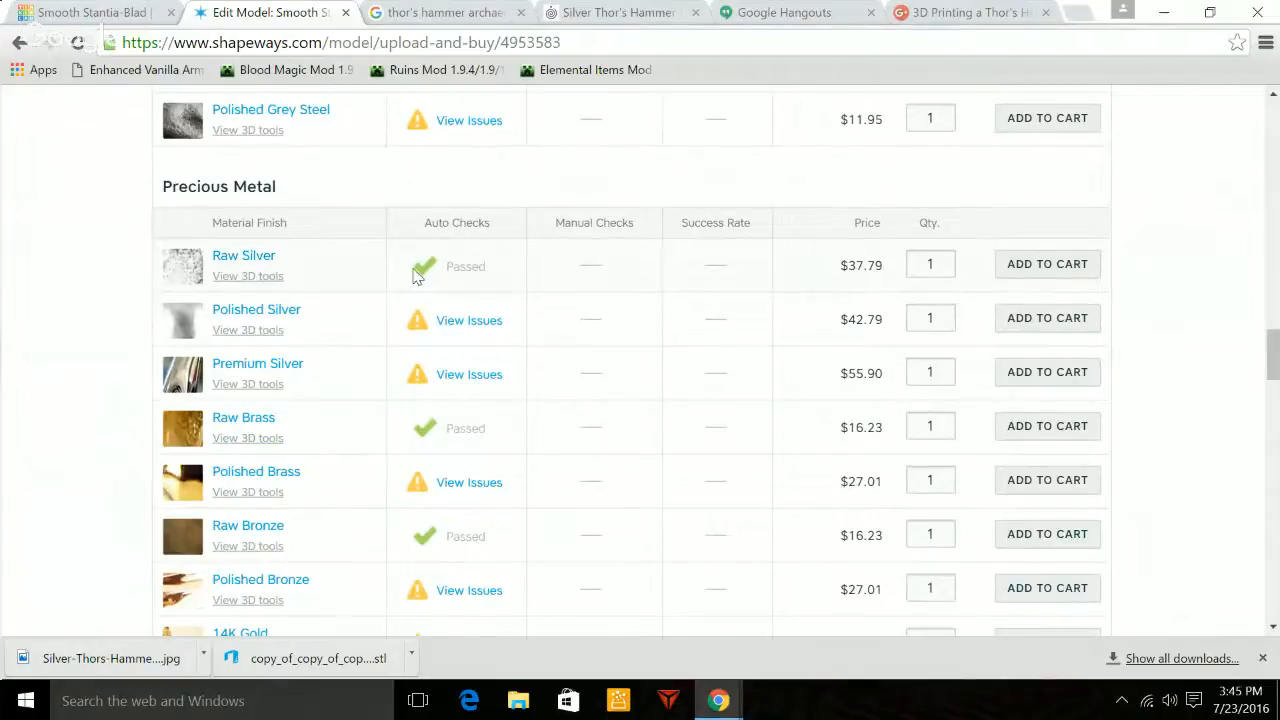
{"action": "mouse_move", "coordinate": [871, 272]}
{"action": "mouse_move", "coordinate": [840, 286]}
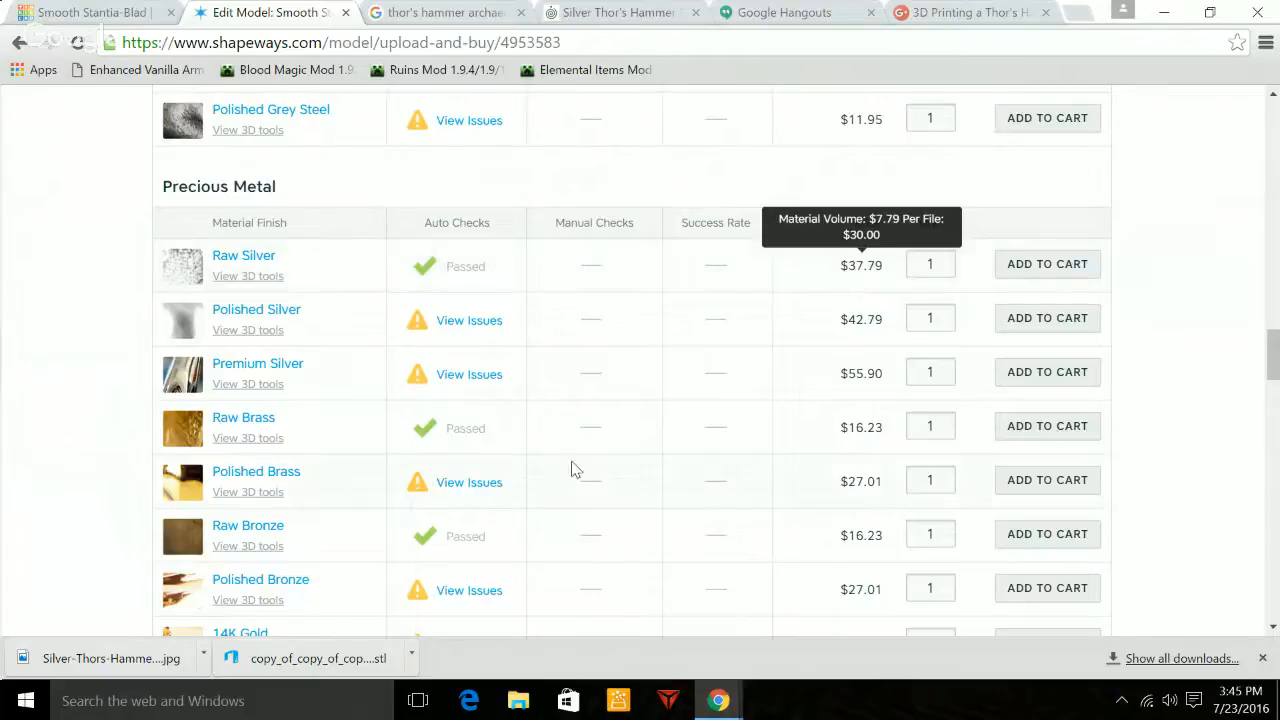
{"action": "scroll", "coordinate": [640, 500], "scroll_direction": "down", "scroll_amount": 1}
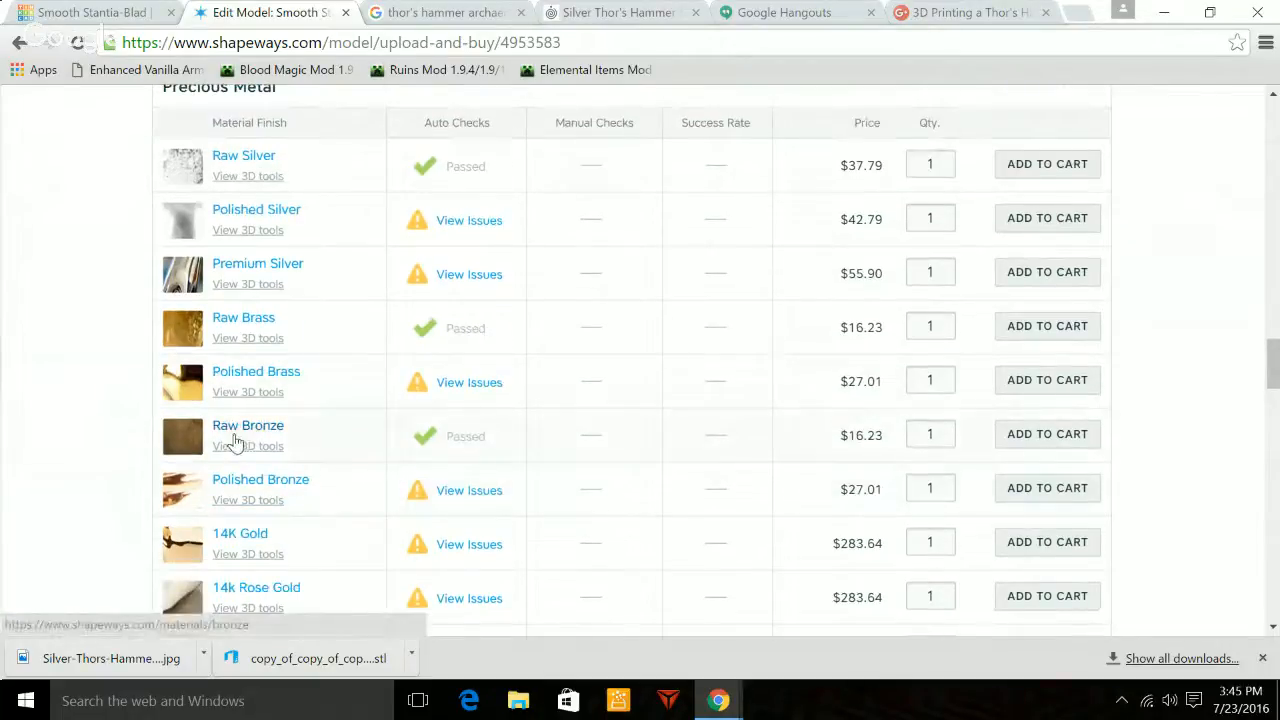
{"action": "mouse_move", "coordinate": [878, 452]}
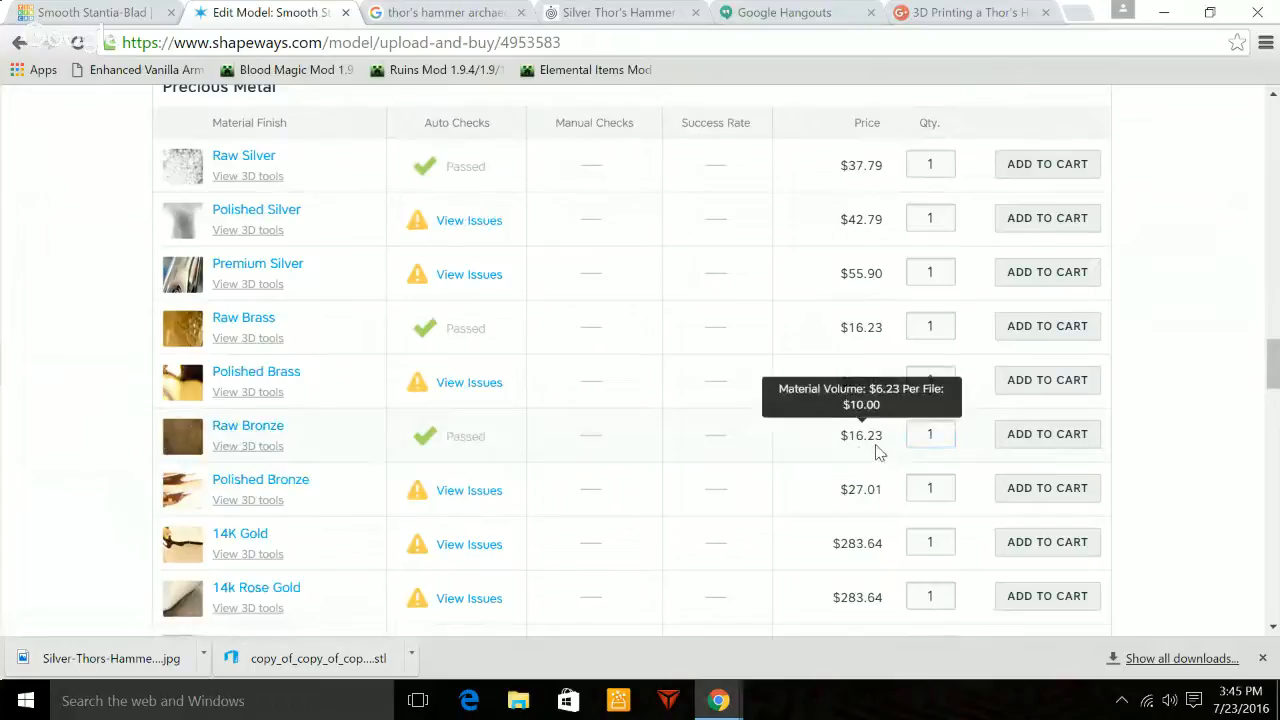
{"action": "scroll", "coordinate": [754, 469], "scroll_direction": "down", "scroll_amount": 2}
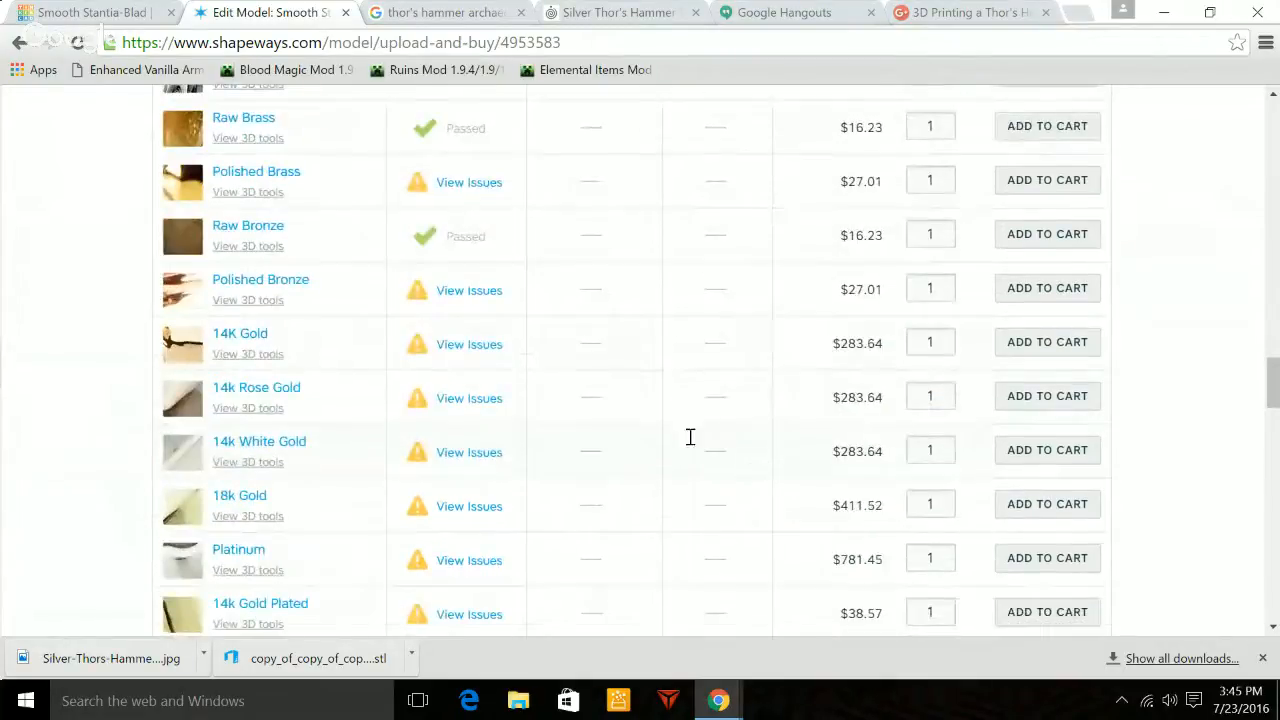
{"action": "scroll", "coordinate": [849, 449], "scroll_direction": "down", "scroll_amount": 2}
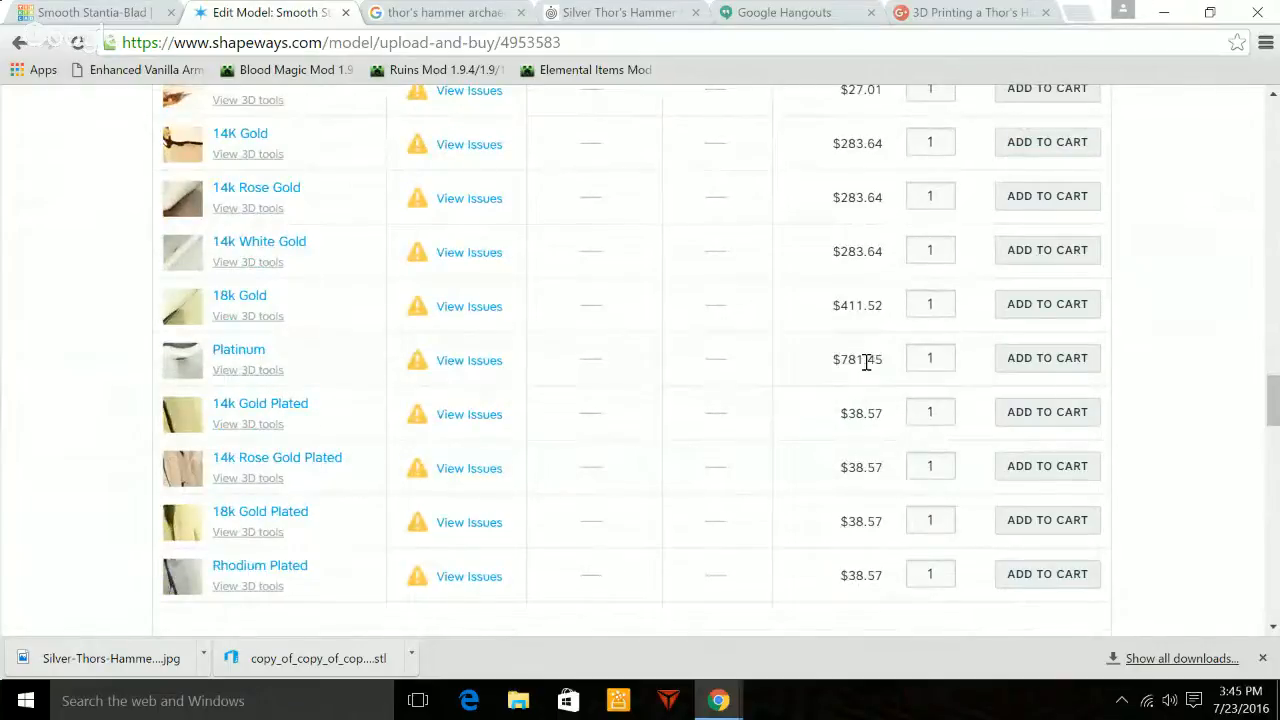
{"action": "scroll", "coordinate": [352, 449], "scroll_direction": "up", "scroll_amount": 5}
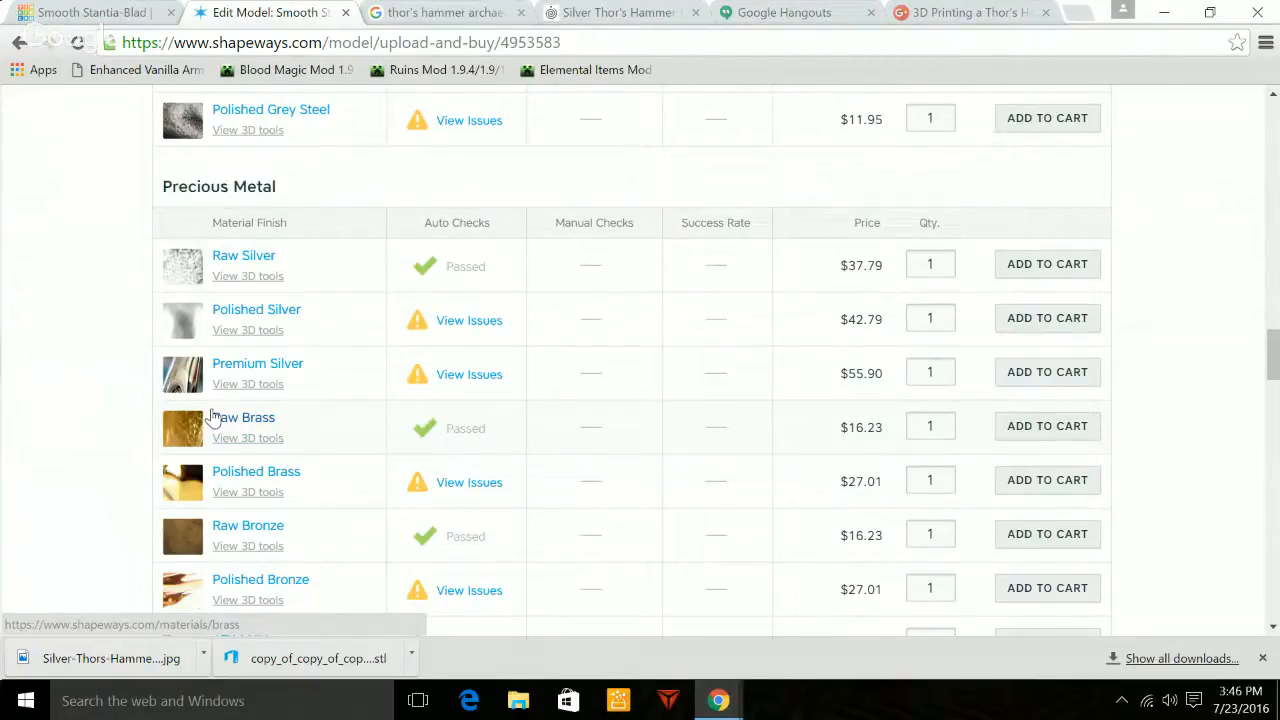
Check the '3D Printing a Thor's Hammer' event tab, then bring the live On Air screensharing window forward.
{"action": "left_click", "coordinate": [804, 20]}
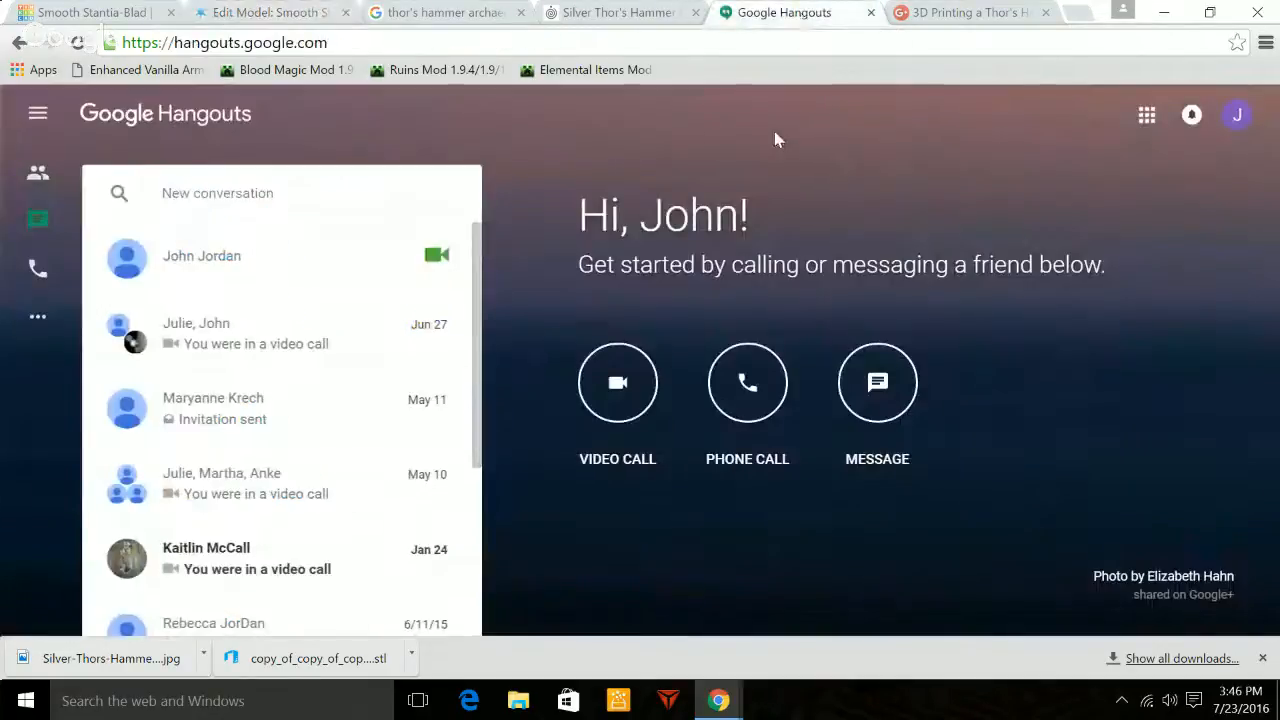
{"action": "left_click", "coordinate": [960, 15]}
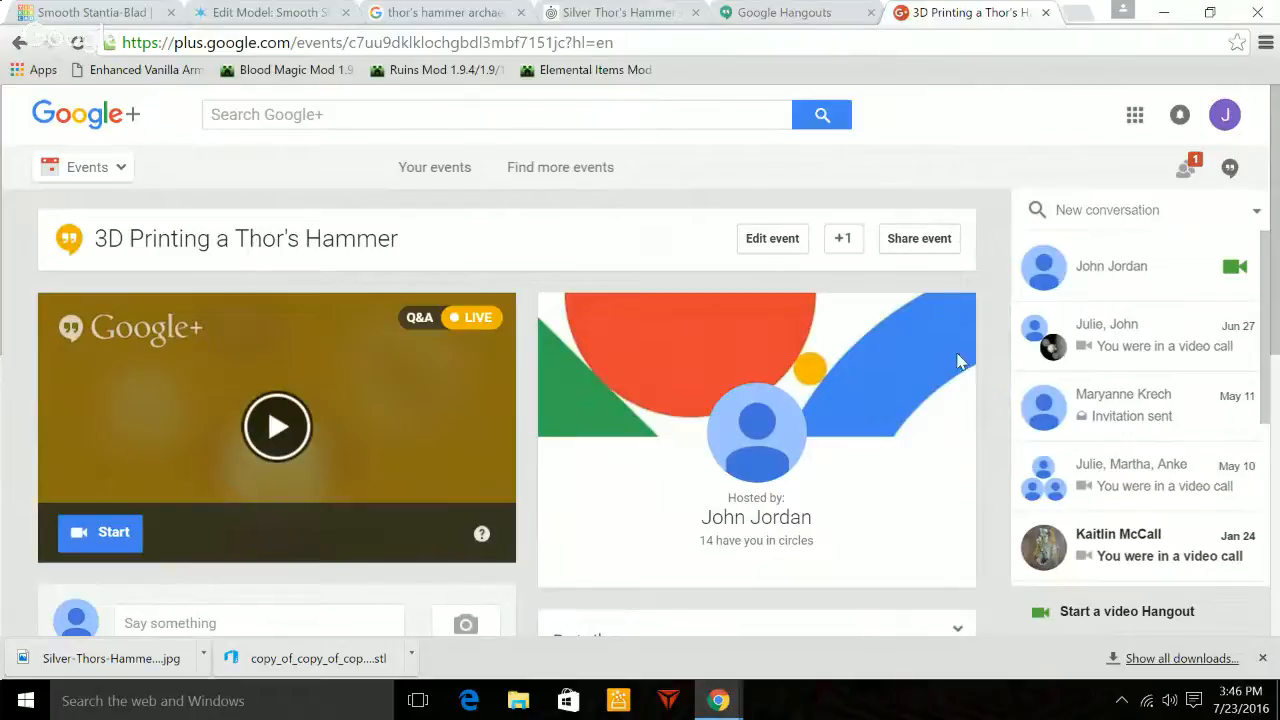
{"action": "scroll", "coordinate": [954, 360], "scroll_direction": "down", "scroll_amount": 4}
{"action": "scroll", "coordinate": [954, 360], "scroll_direction": "up", "scroll_amount": 4}
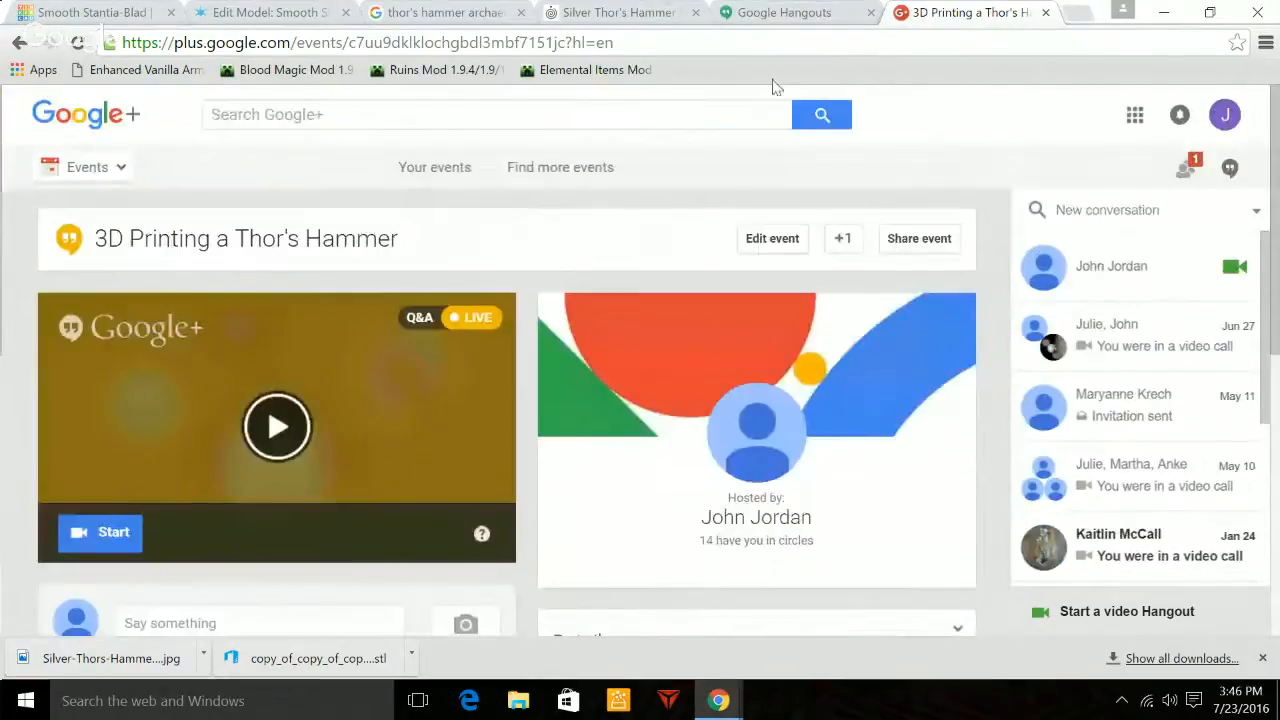
{"action": "left_click", "coordinate": [738, 18]}
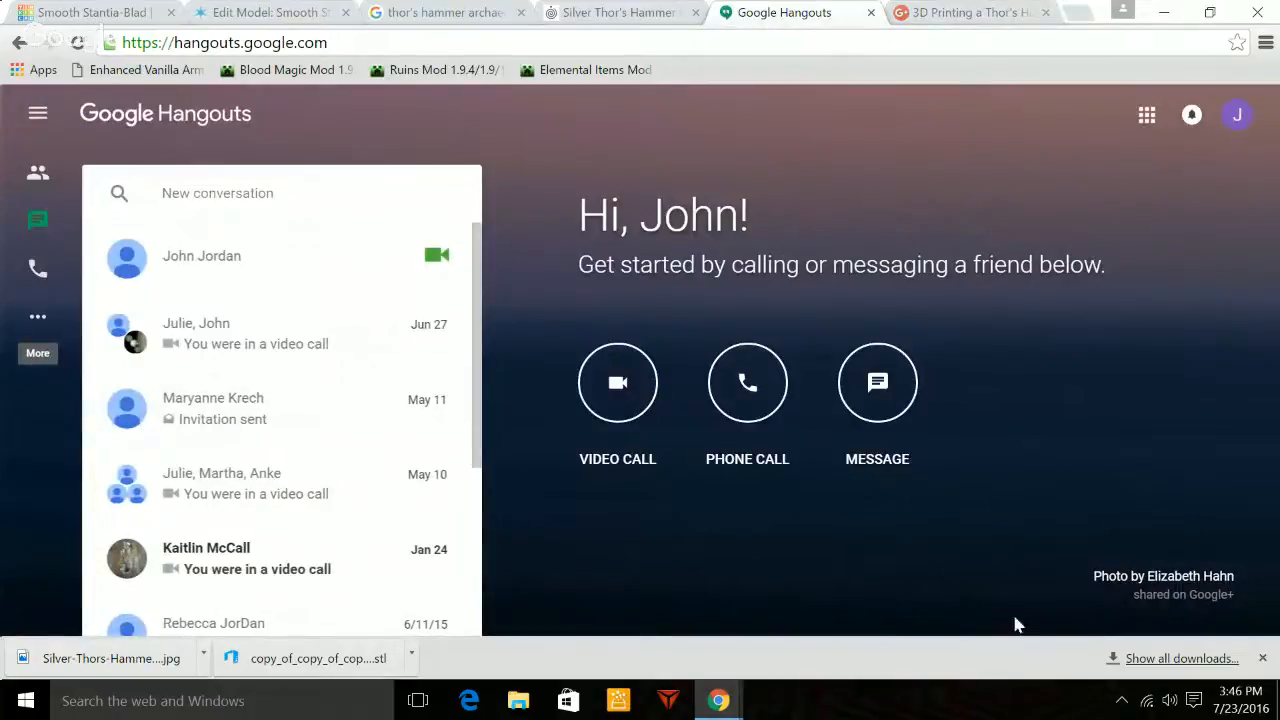
{"action": "mouse_move", "coordinate": [722, 697]}
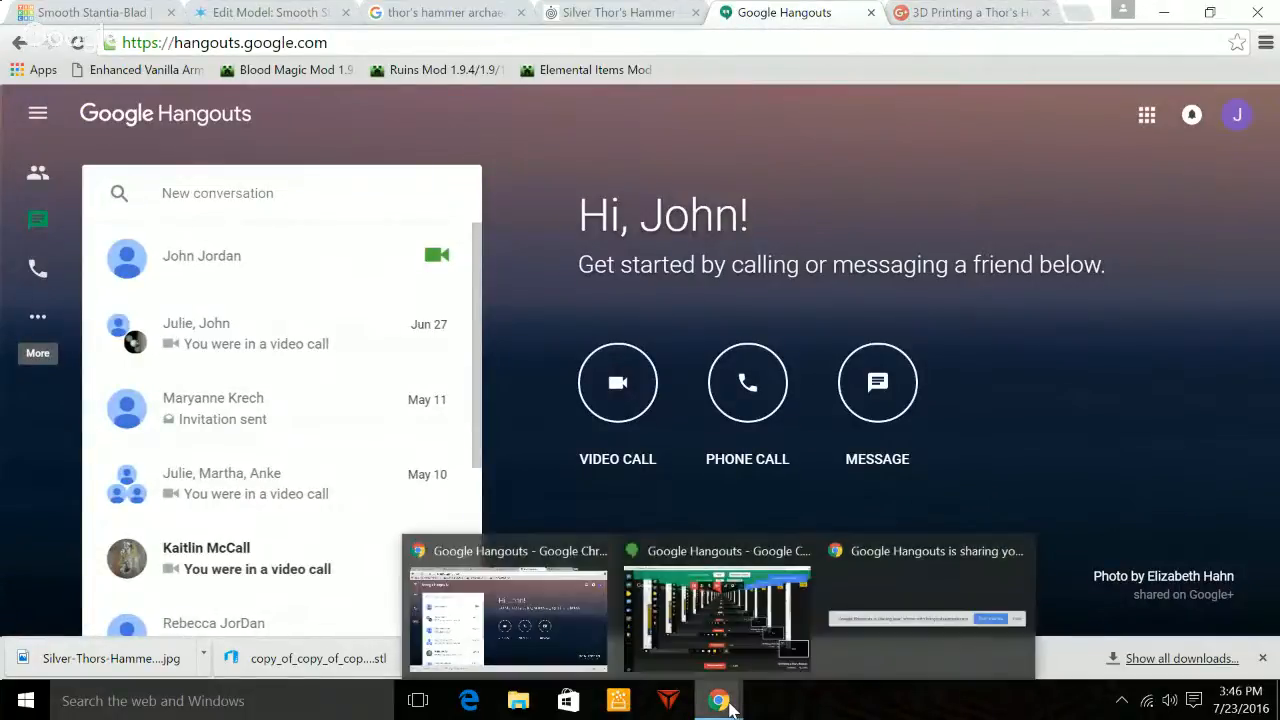
{"action": "left_click", "coordinate": [728, 622]}
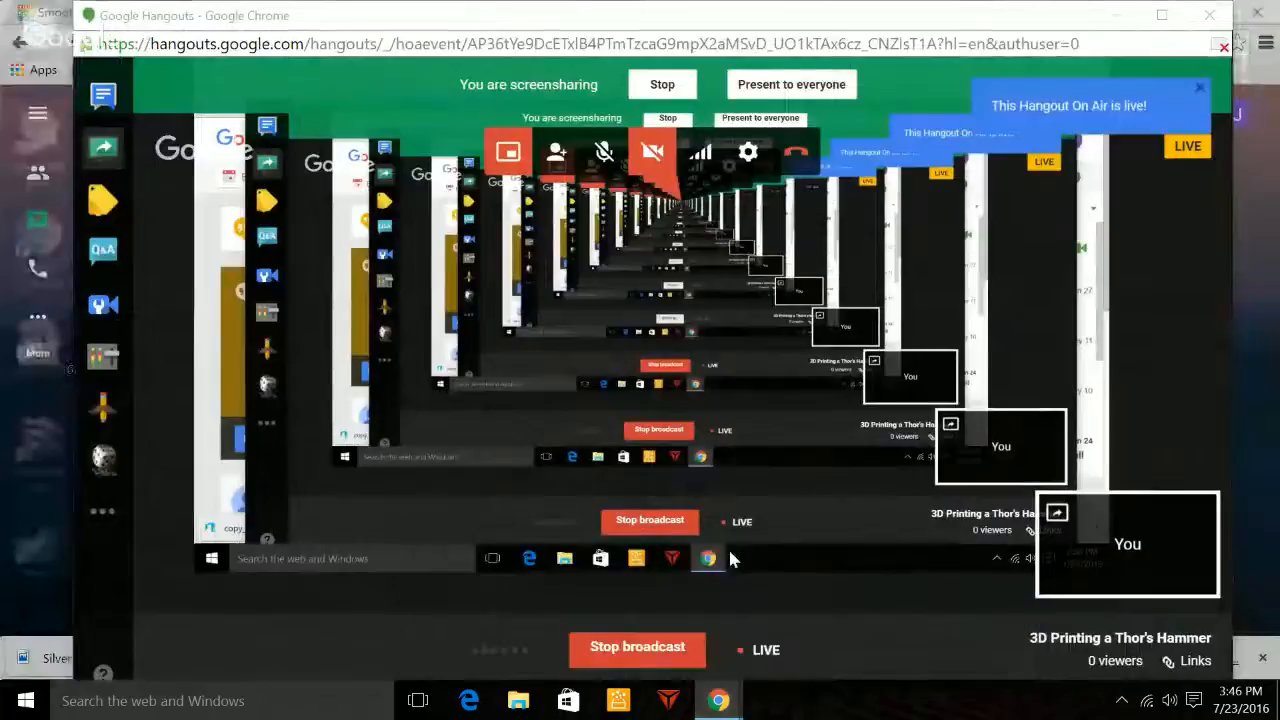